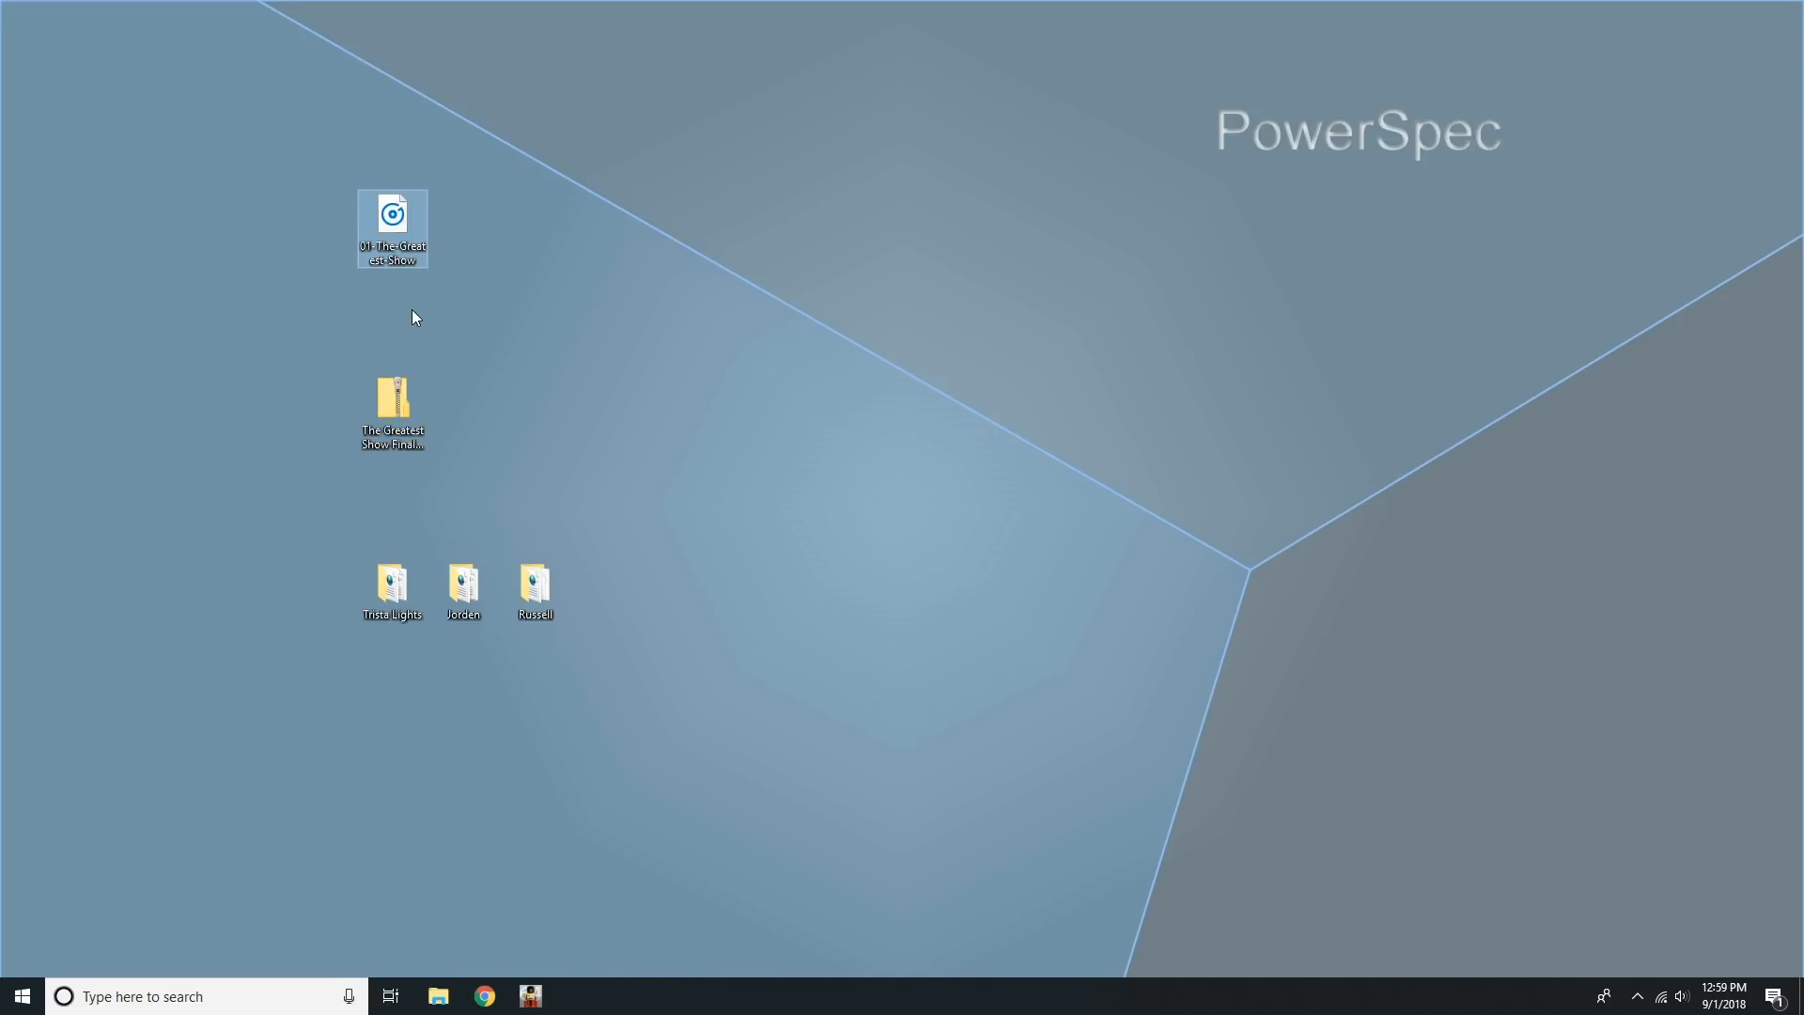
Extract The Greatest Show Final Edit zip to its desktop folder, skipping the duplicate file, and open the extracted Greatest Showman folder.
left_click(402, 386)
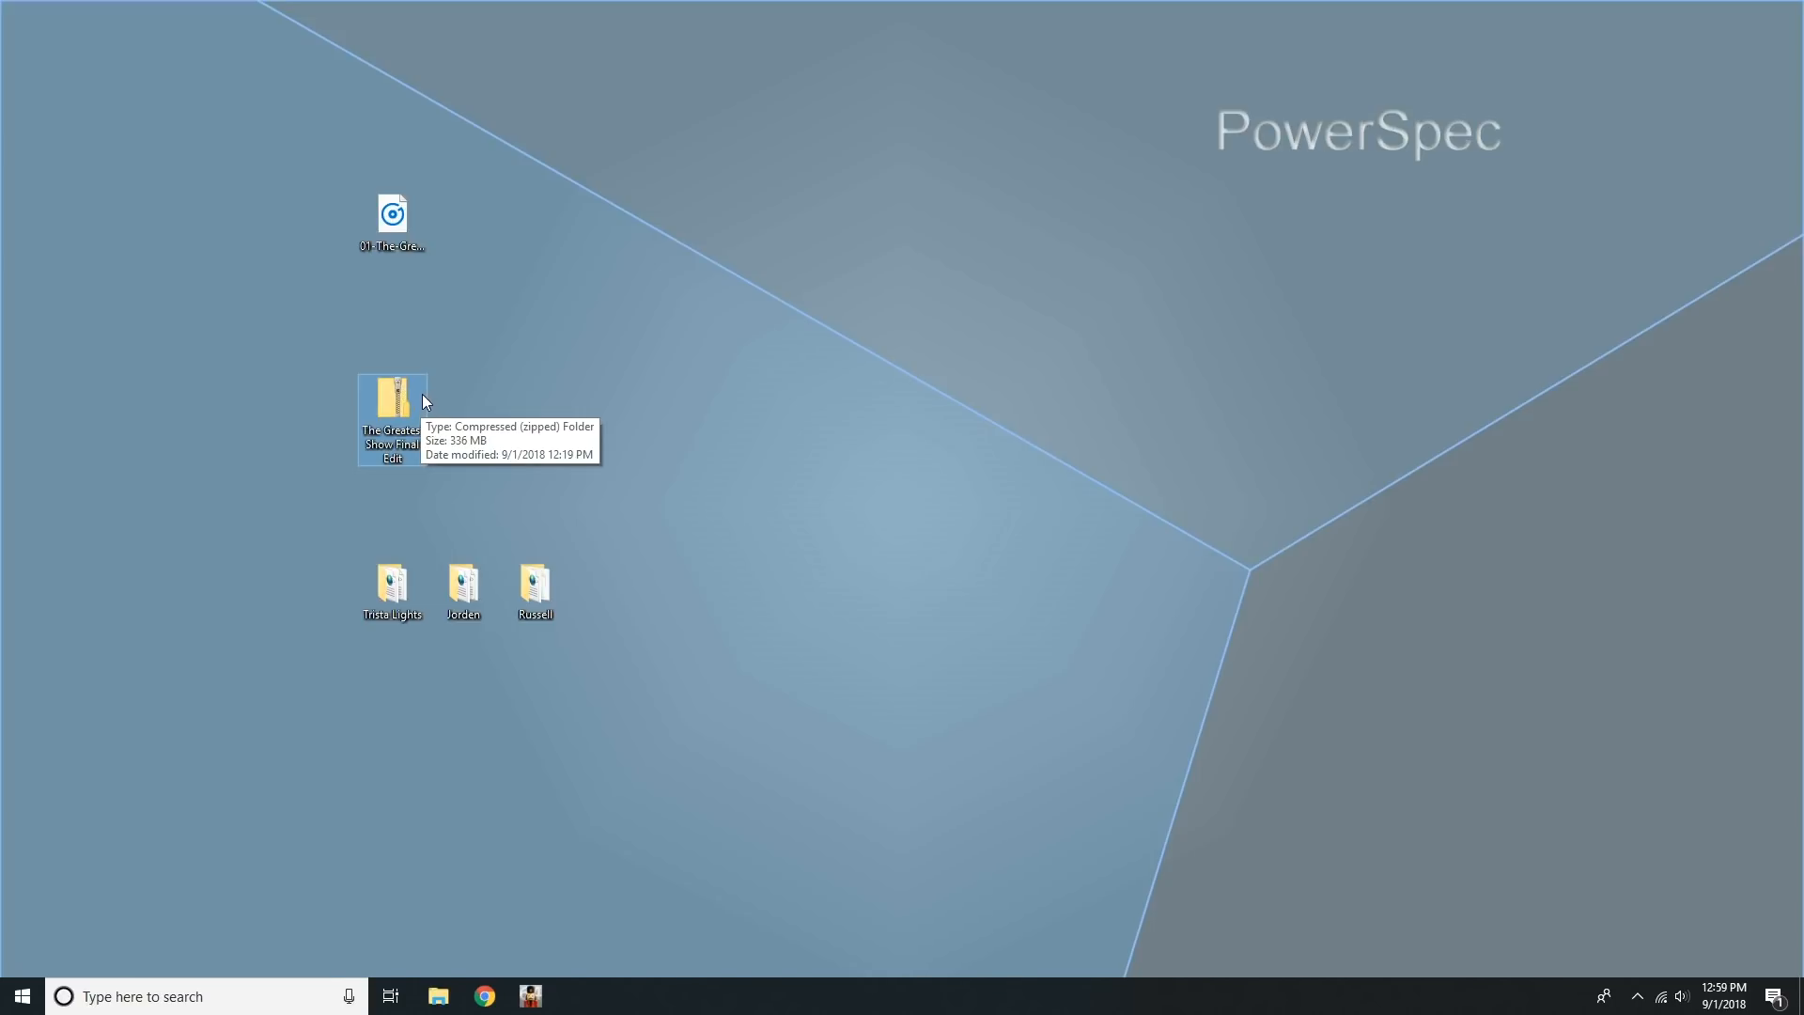
left_click(485, 381)
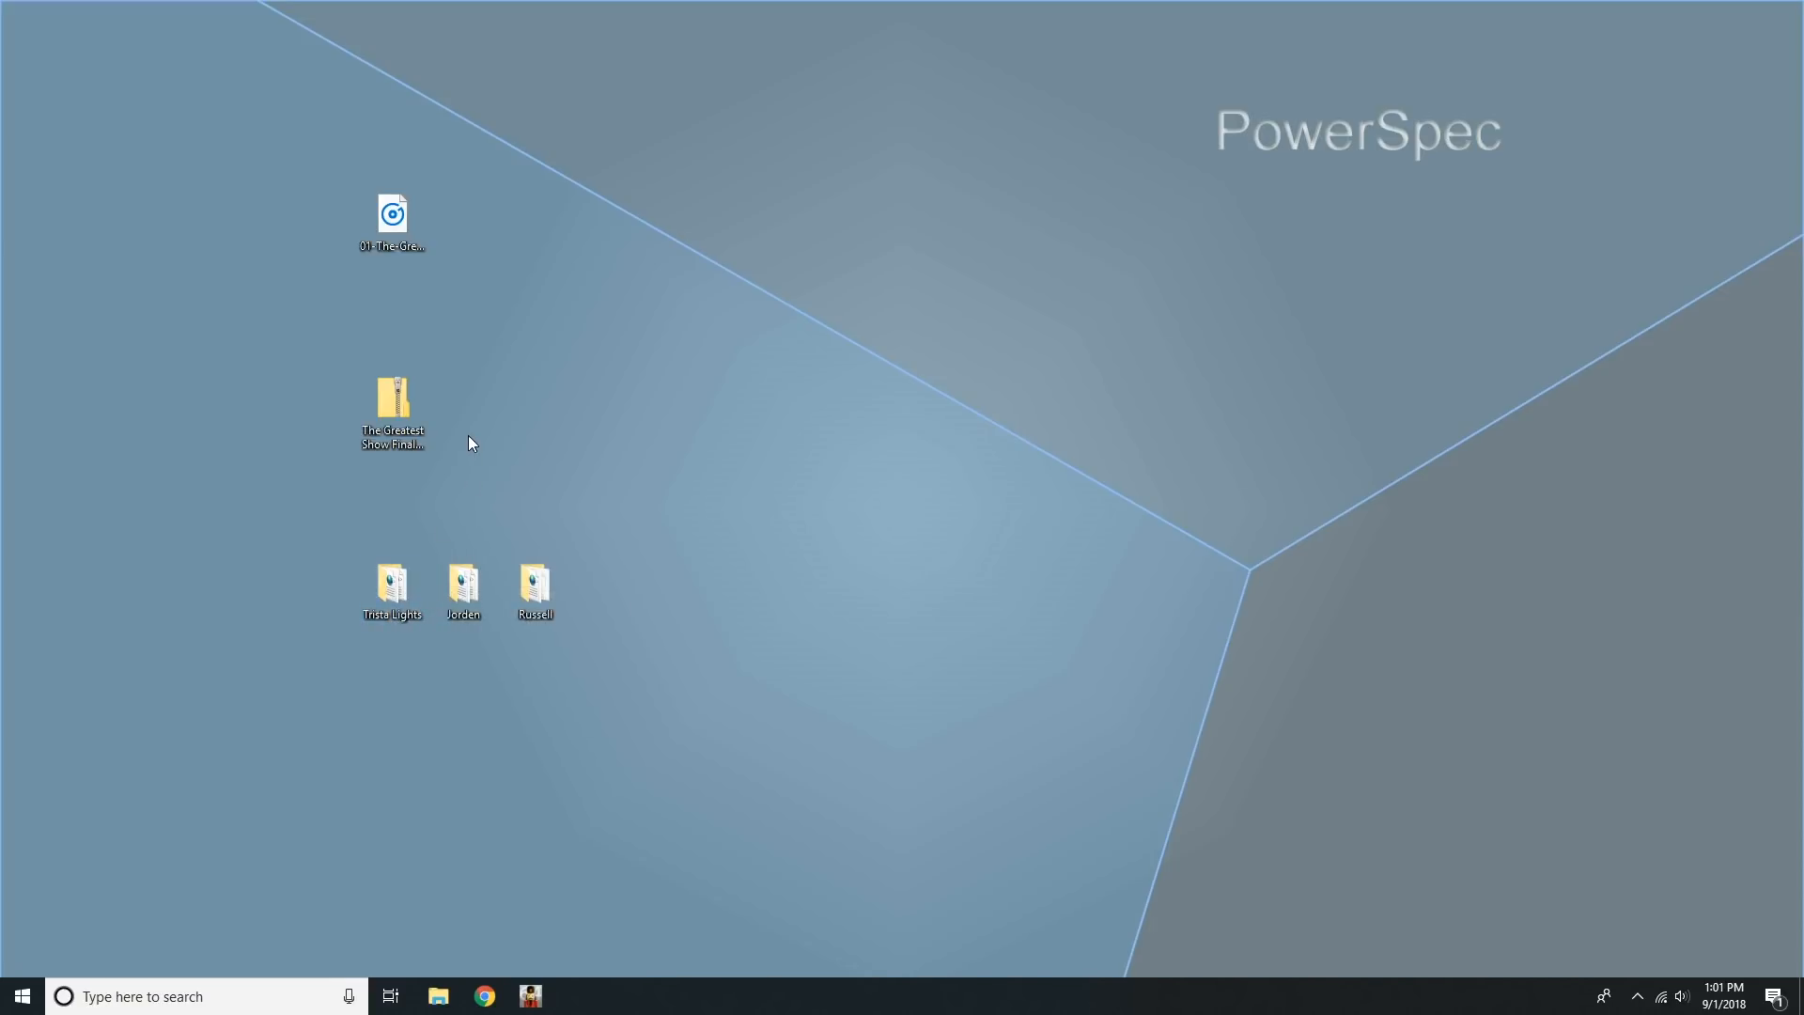
right_click(407, 409)
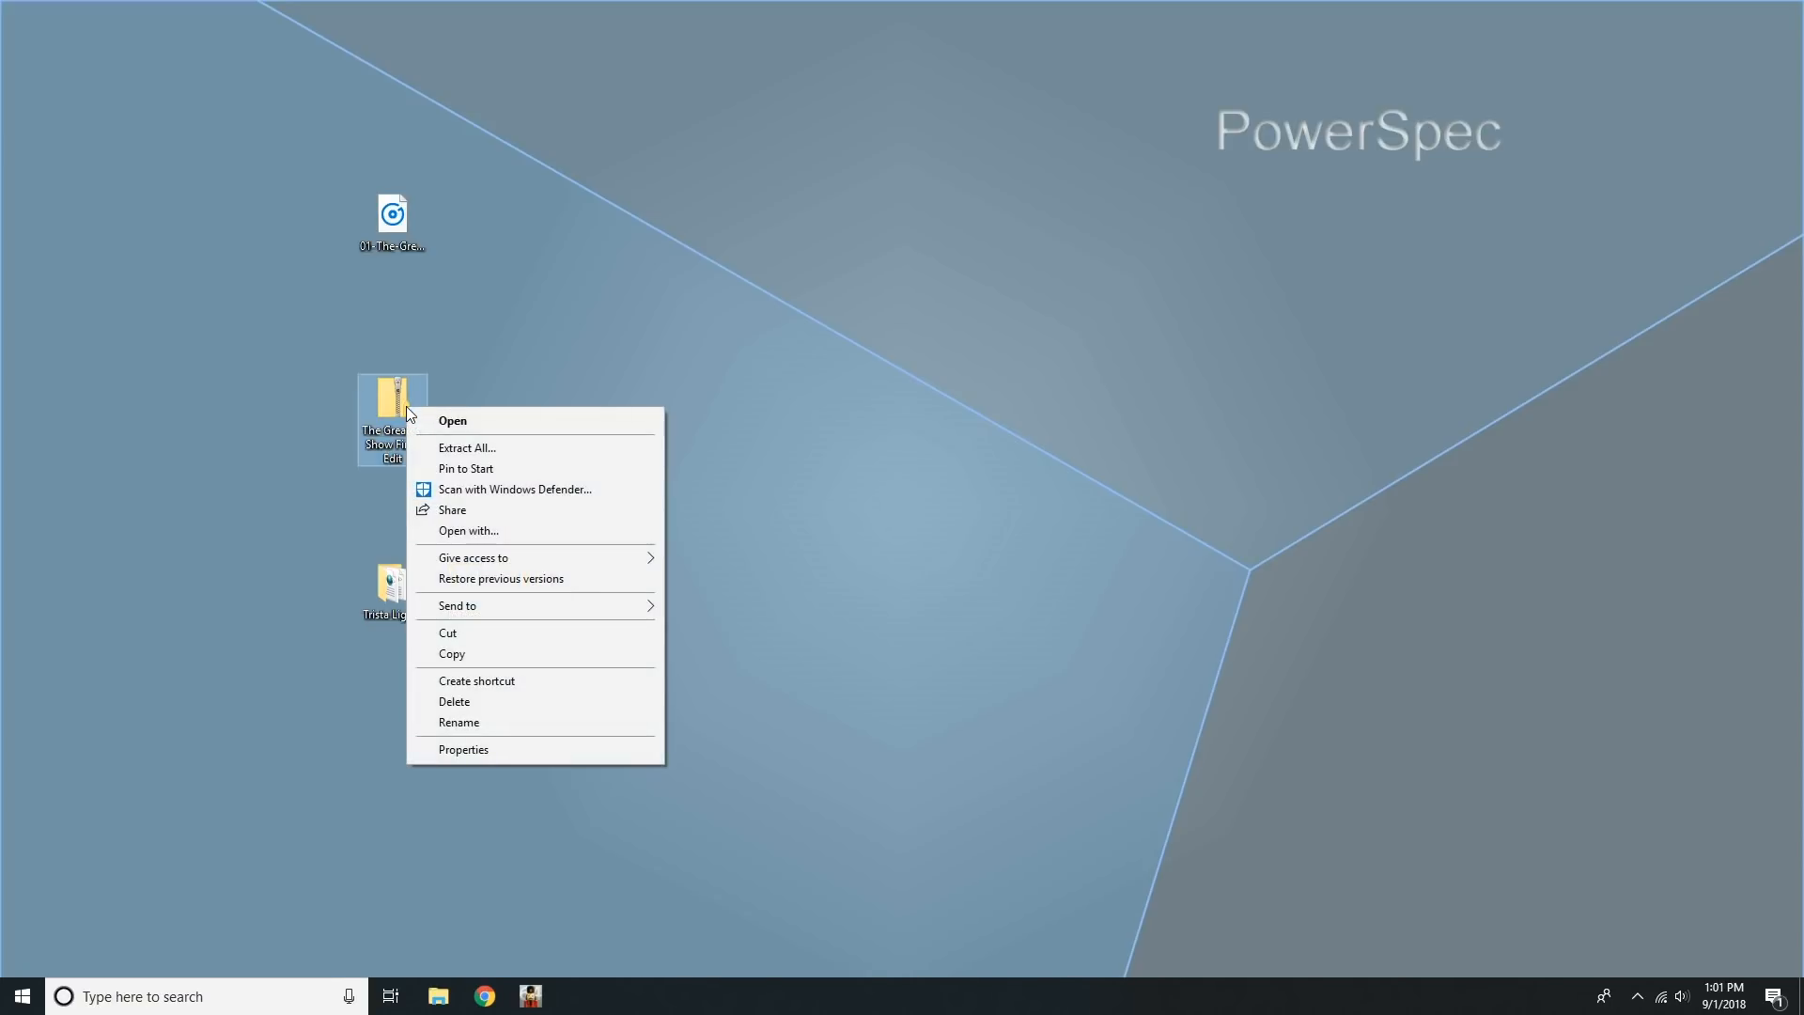
left_click(457, 447)
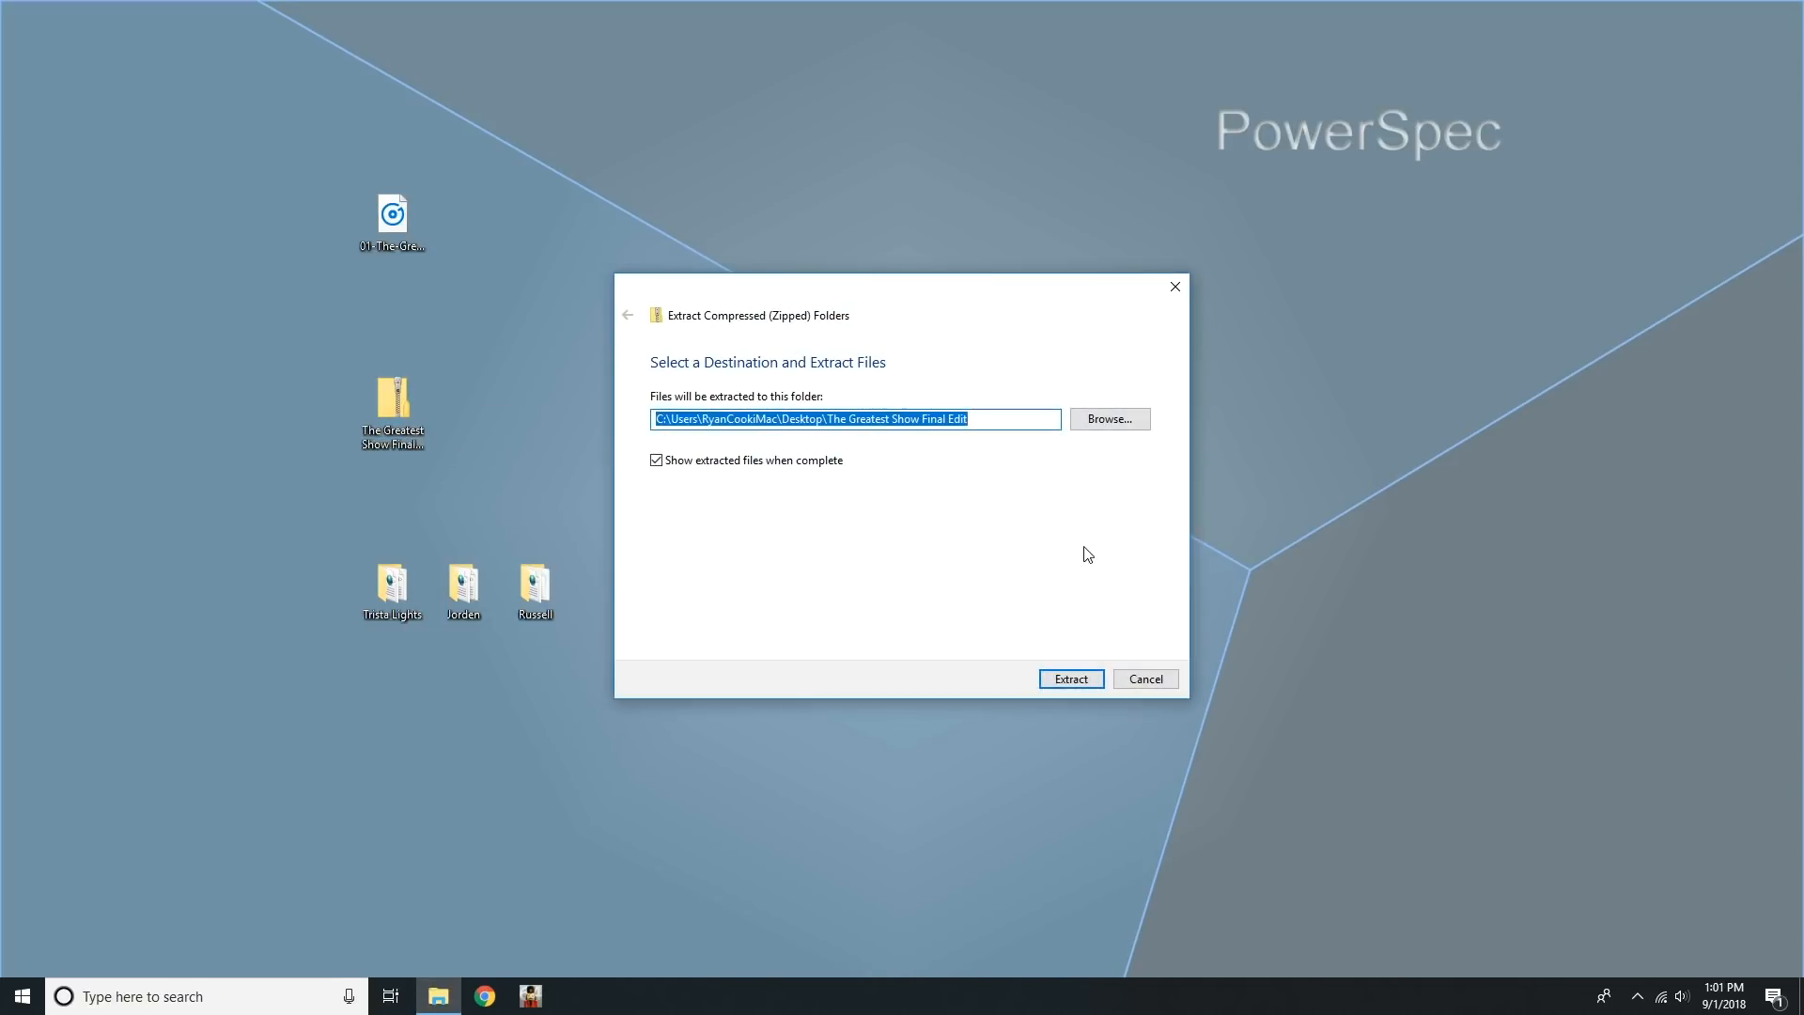
left_click(1069, 679)
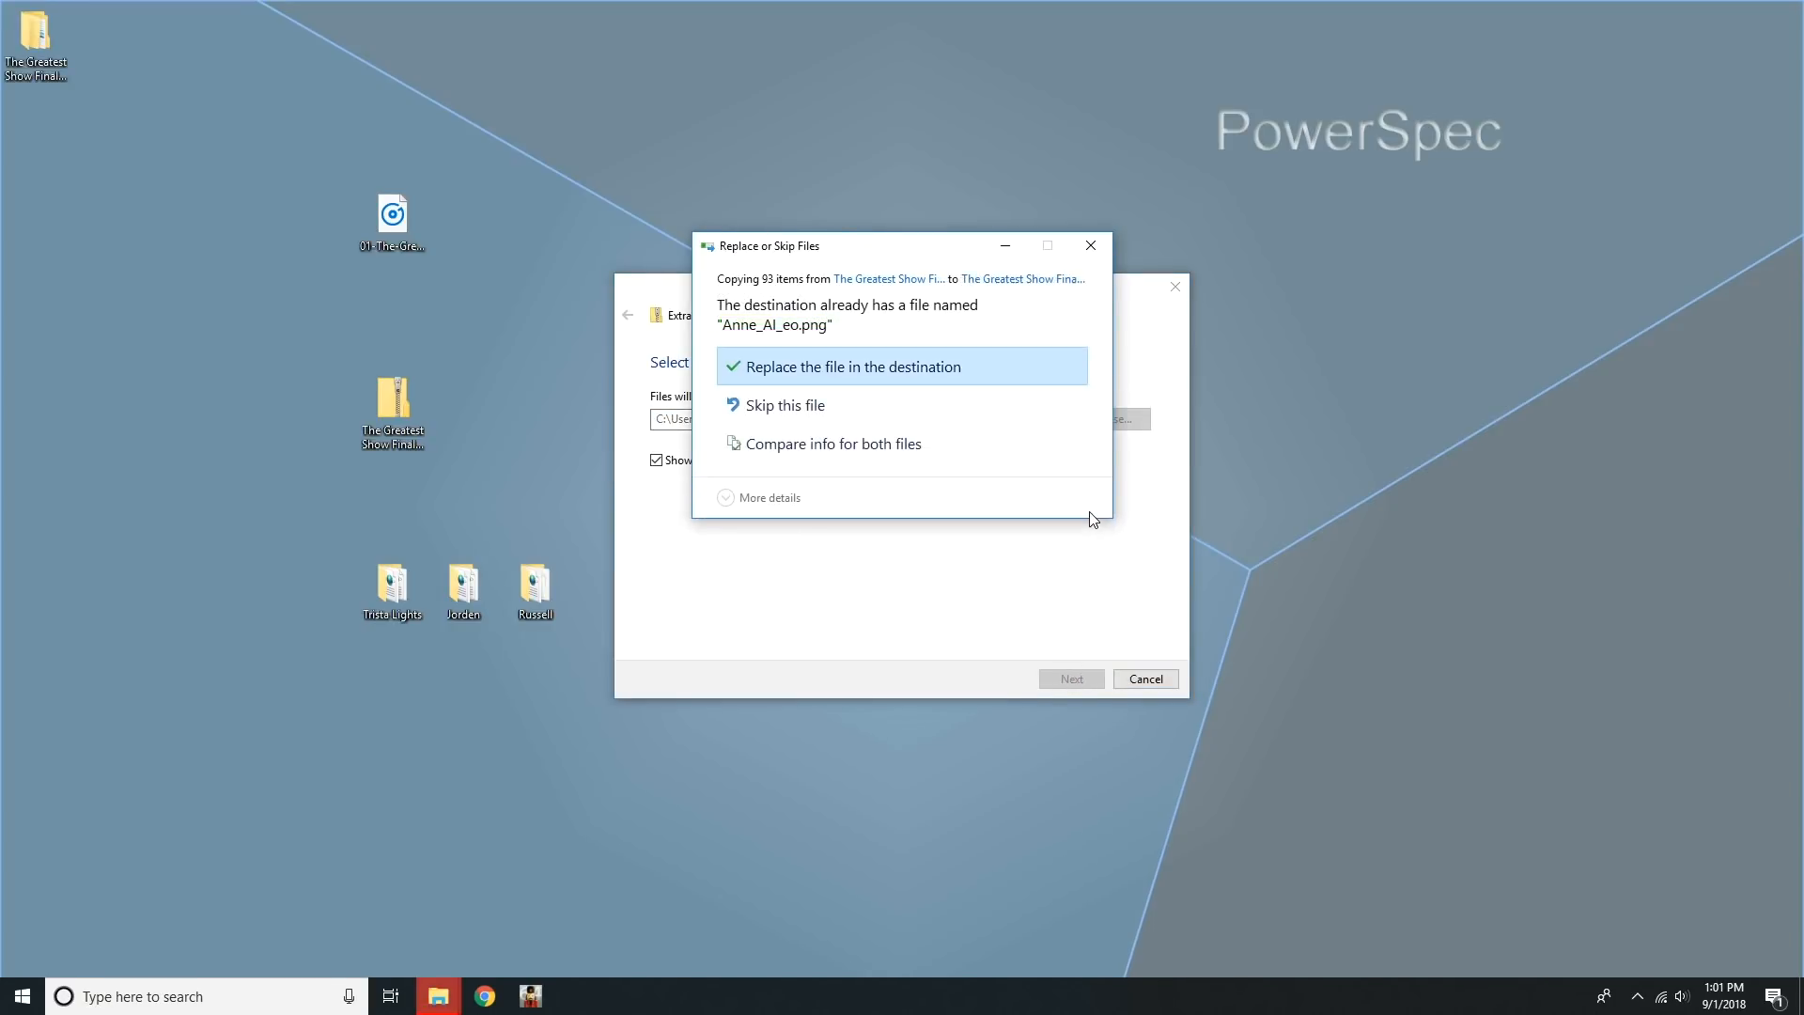
left_click(921, 411)
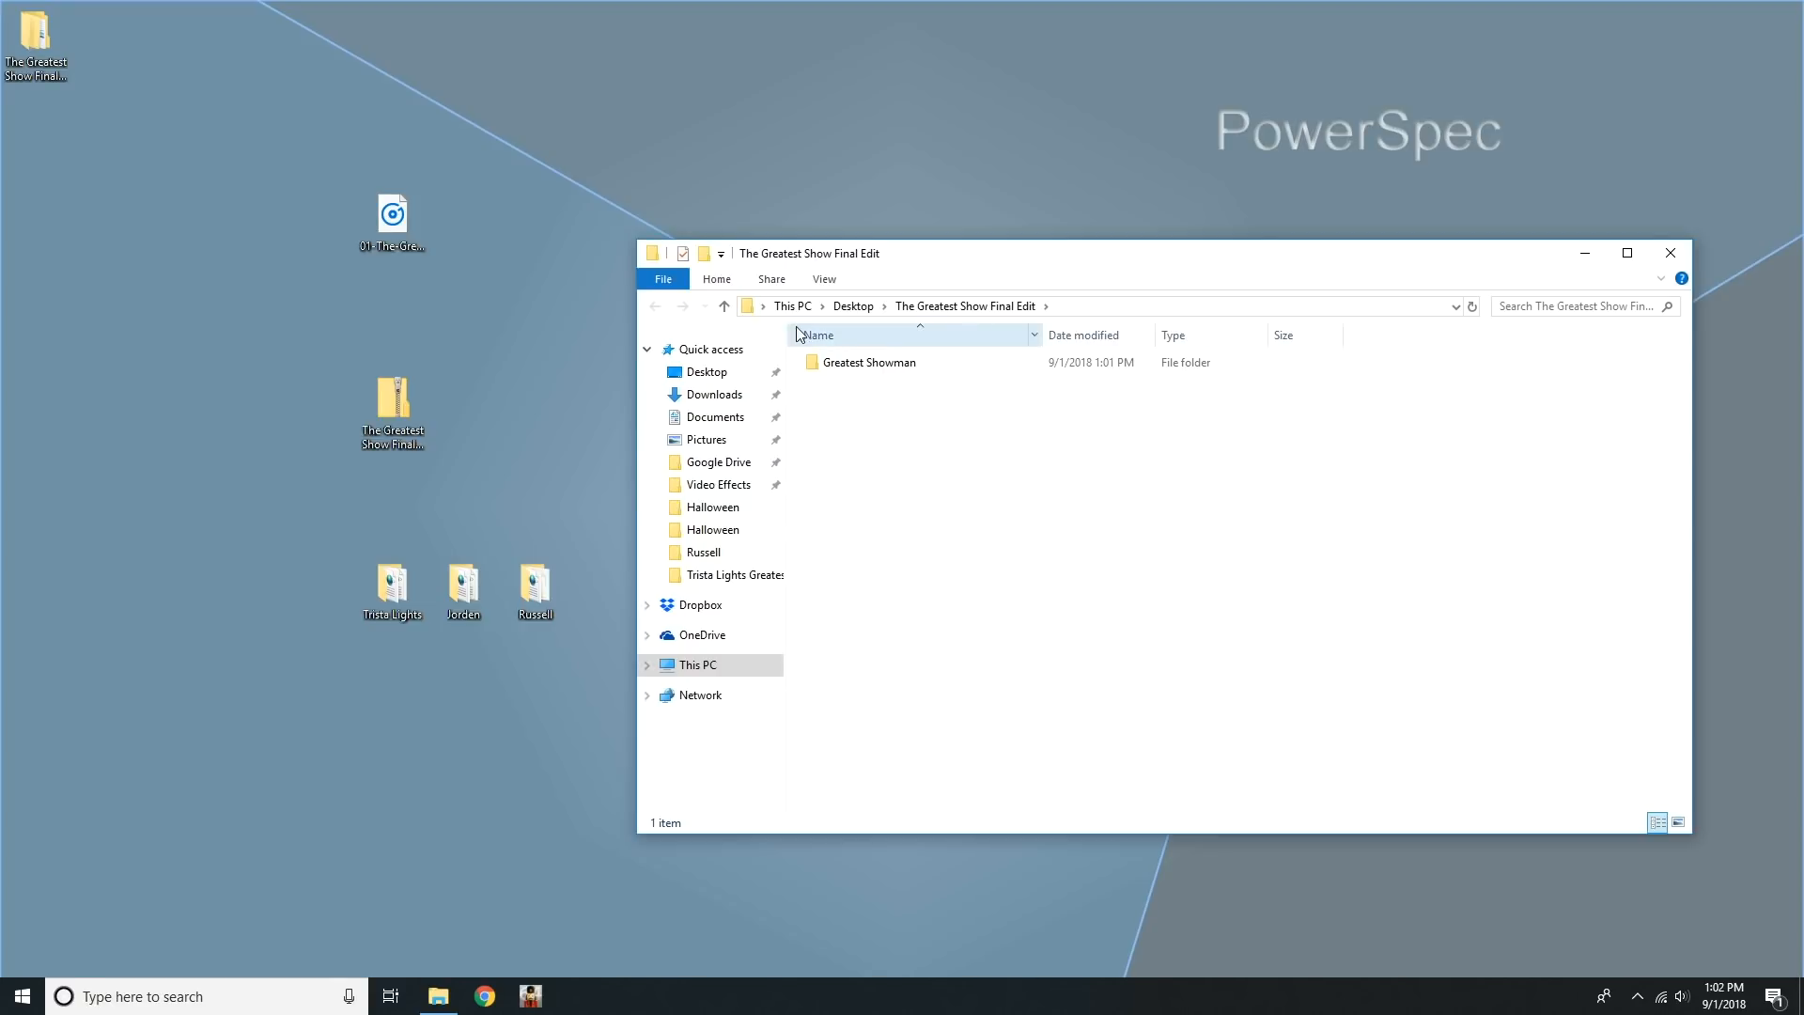
double_click(905, 365)
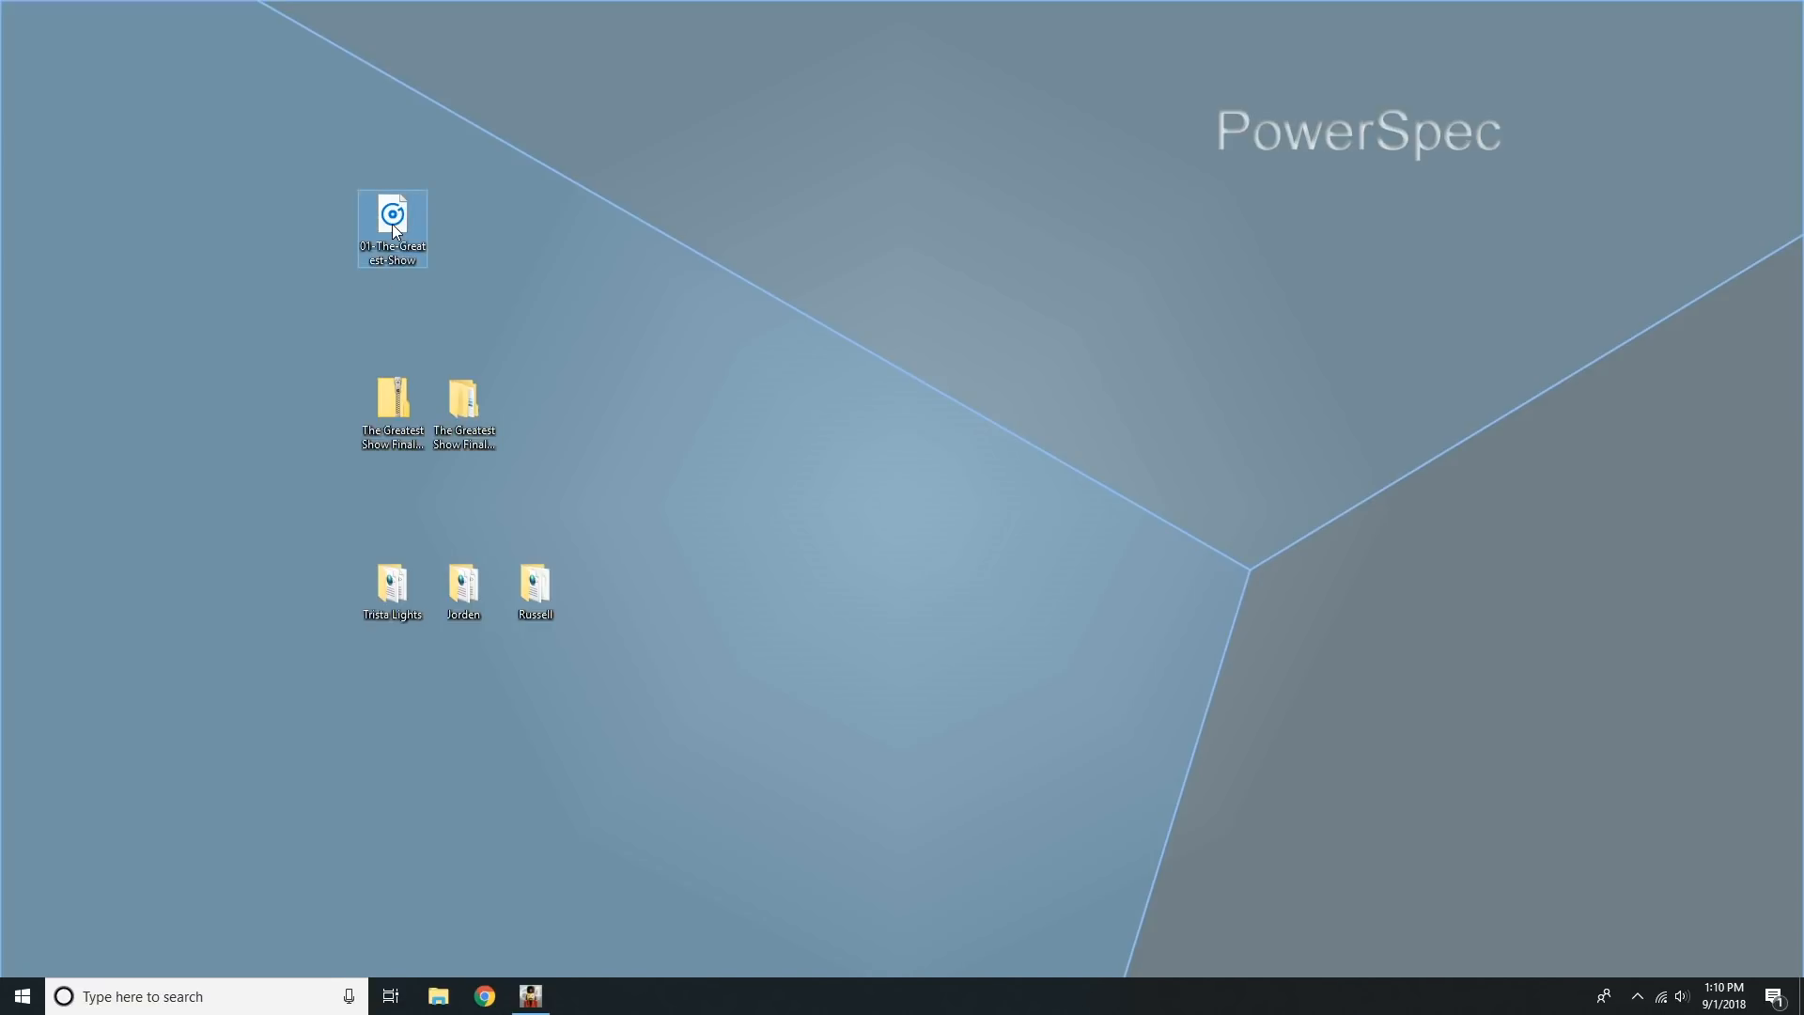
Copy the 01-The-Greatest-Show audio file from the desktop into the Greatest Showman folder inside The Greatest Show Final Edit.
right_click(393, 225)
left_click(475, 486)
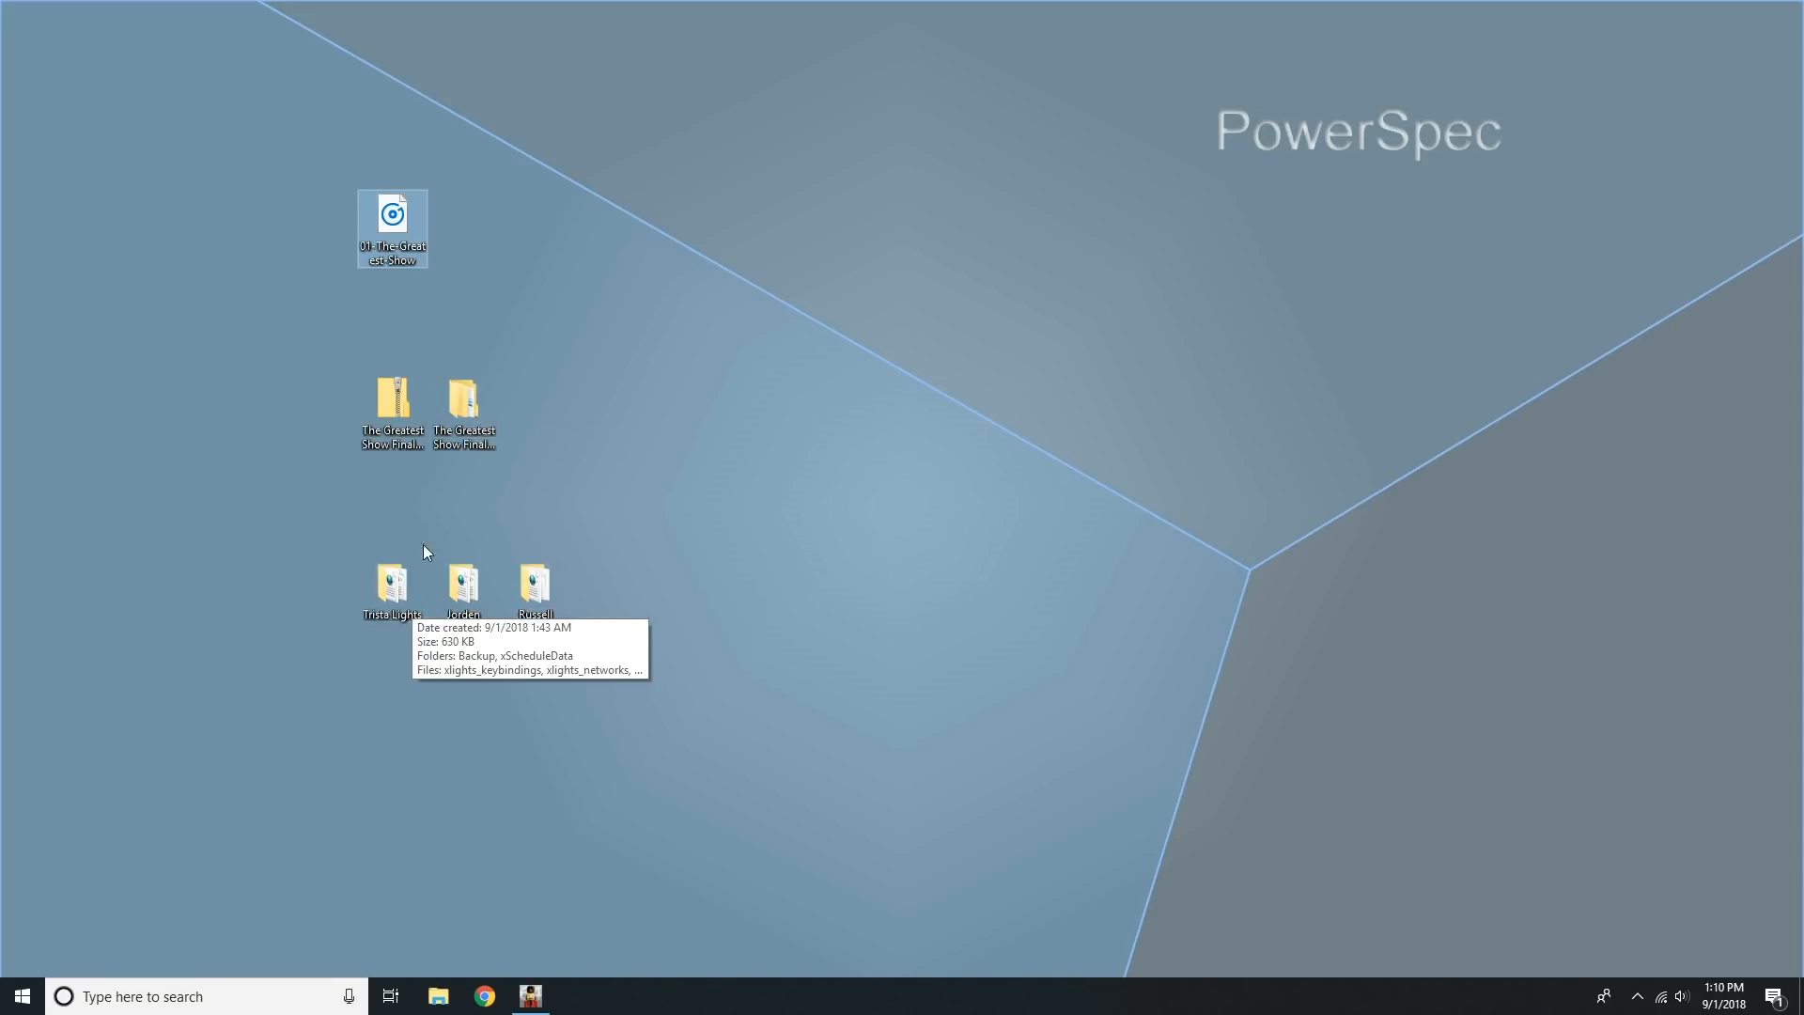
left_click(472, 416)
double_click(472, 416)
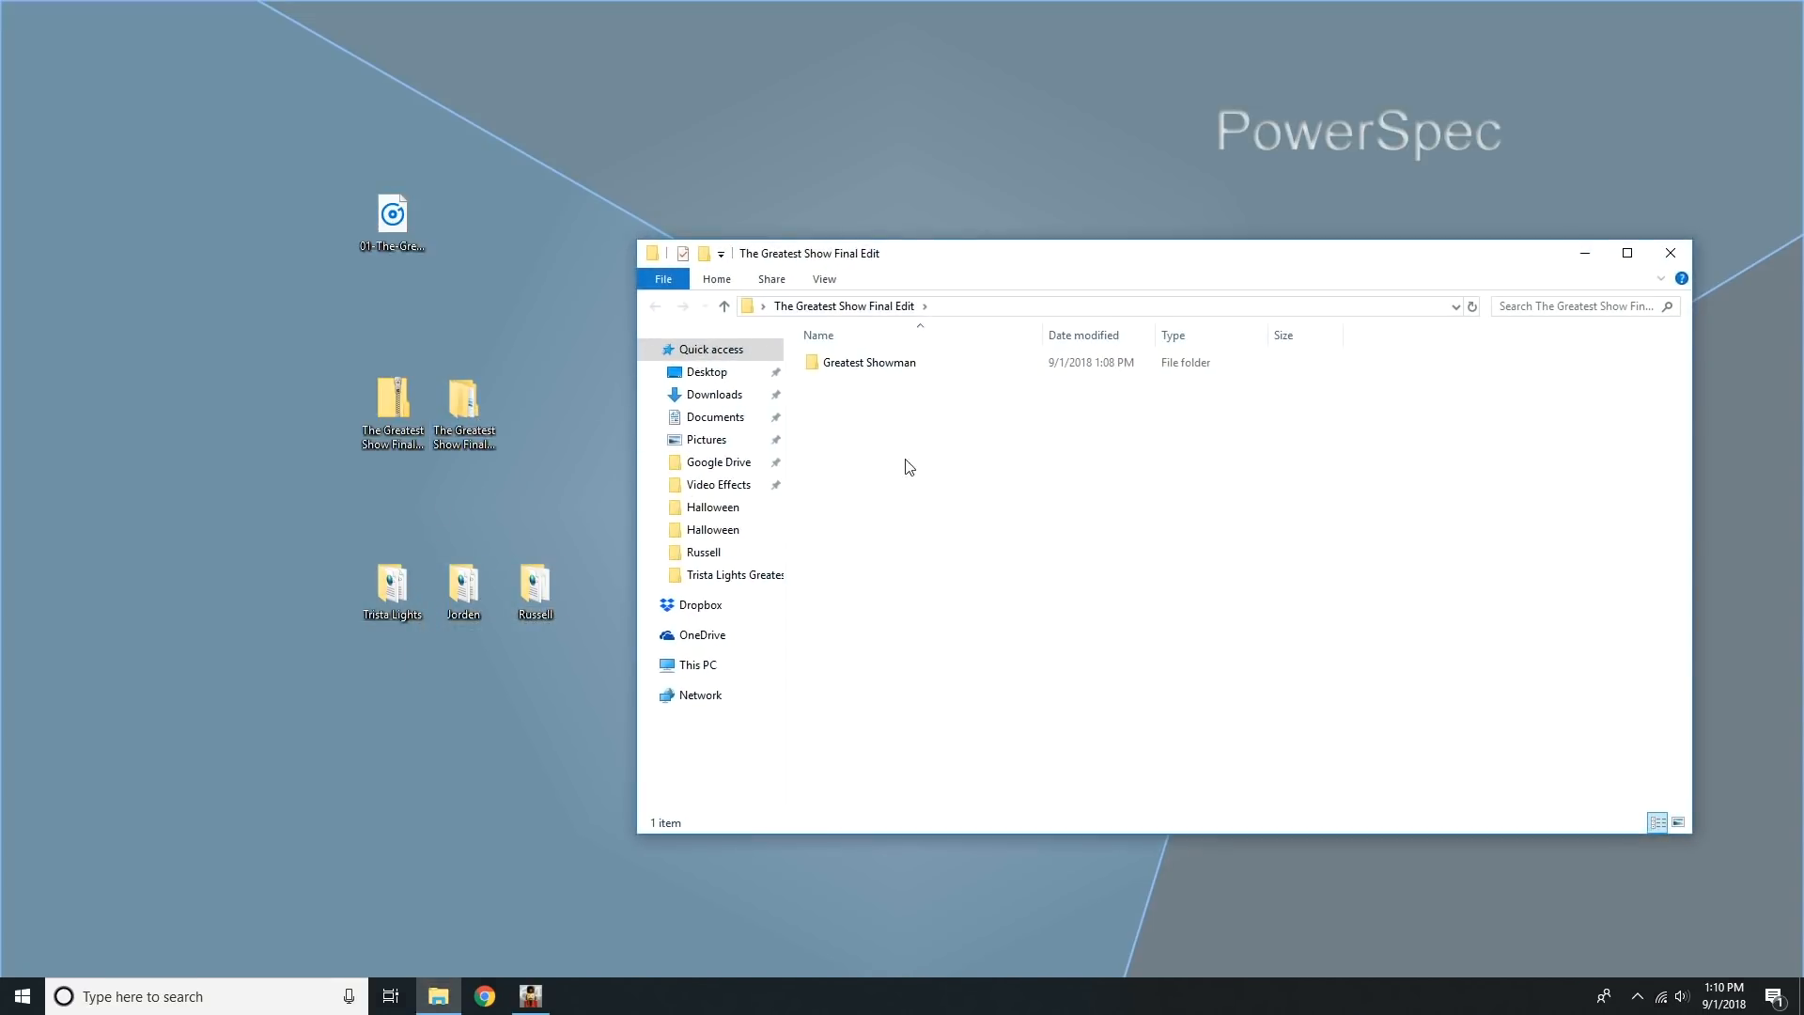
right_click(961, 460)
left_click(901, 378)
left_click(893, 363)
double_click(893, 363)
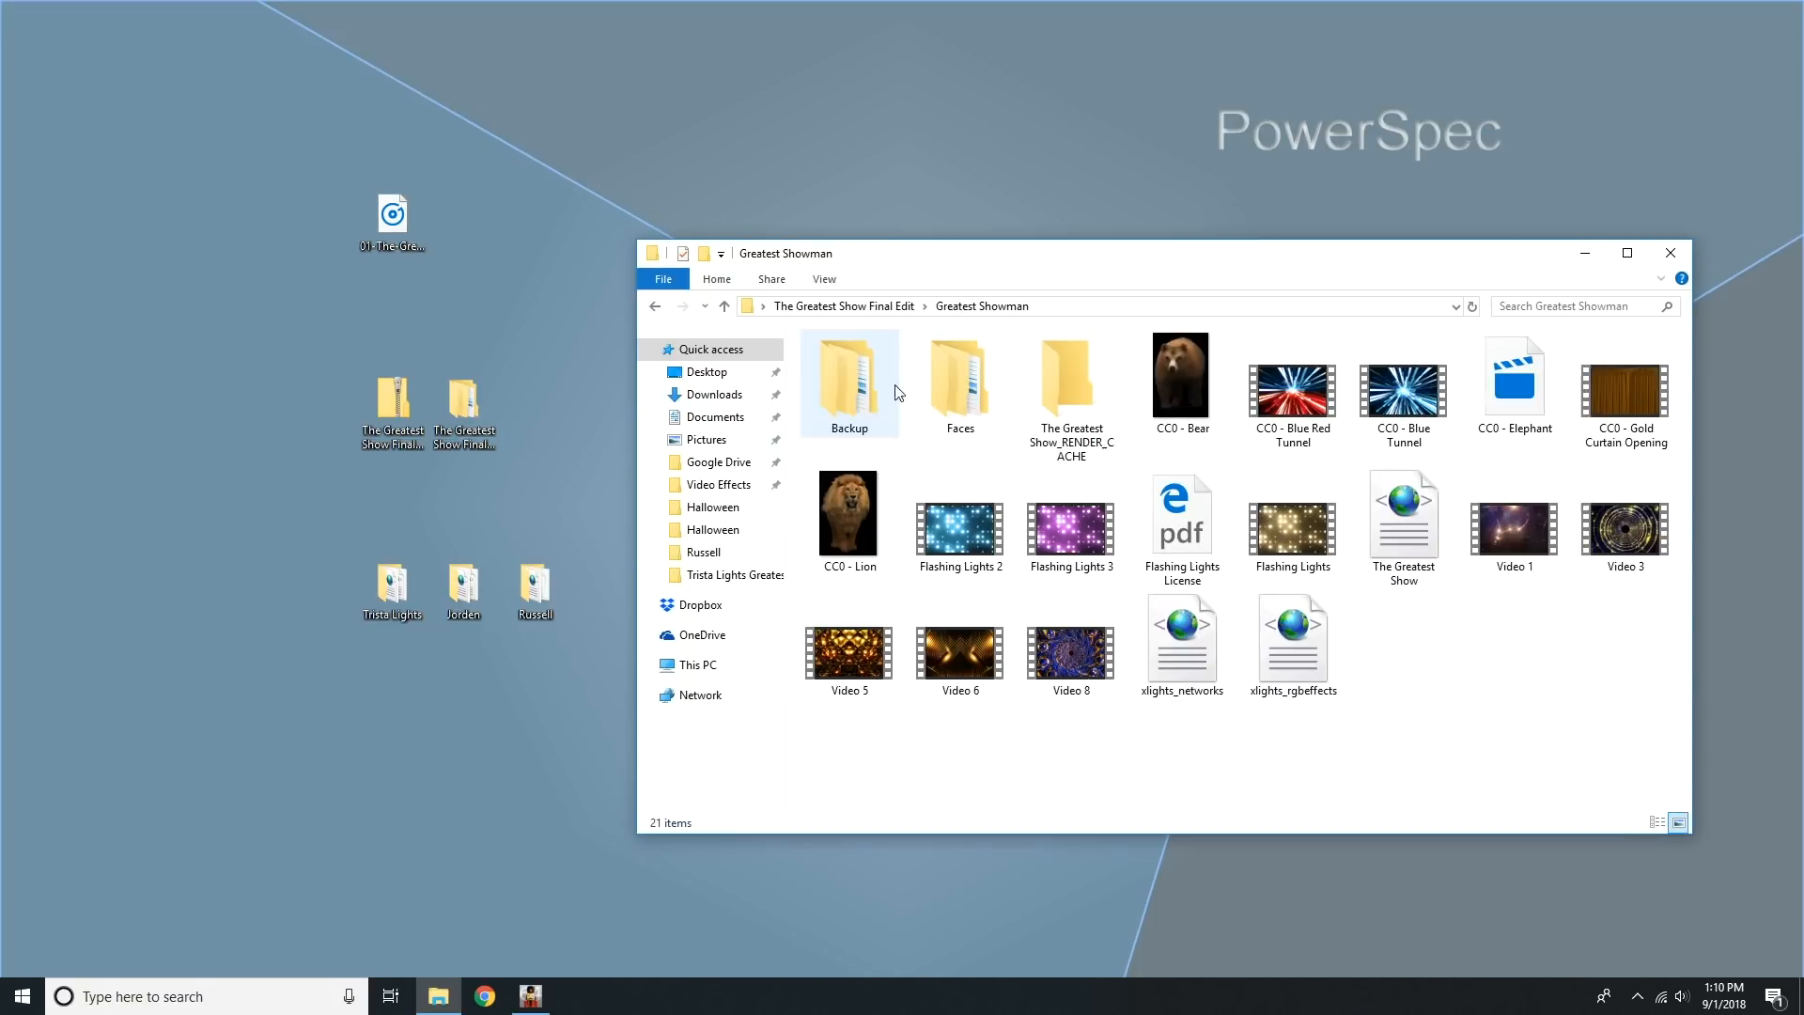
right_click(1480, 649)
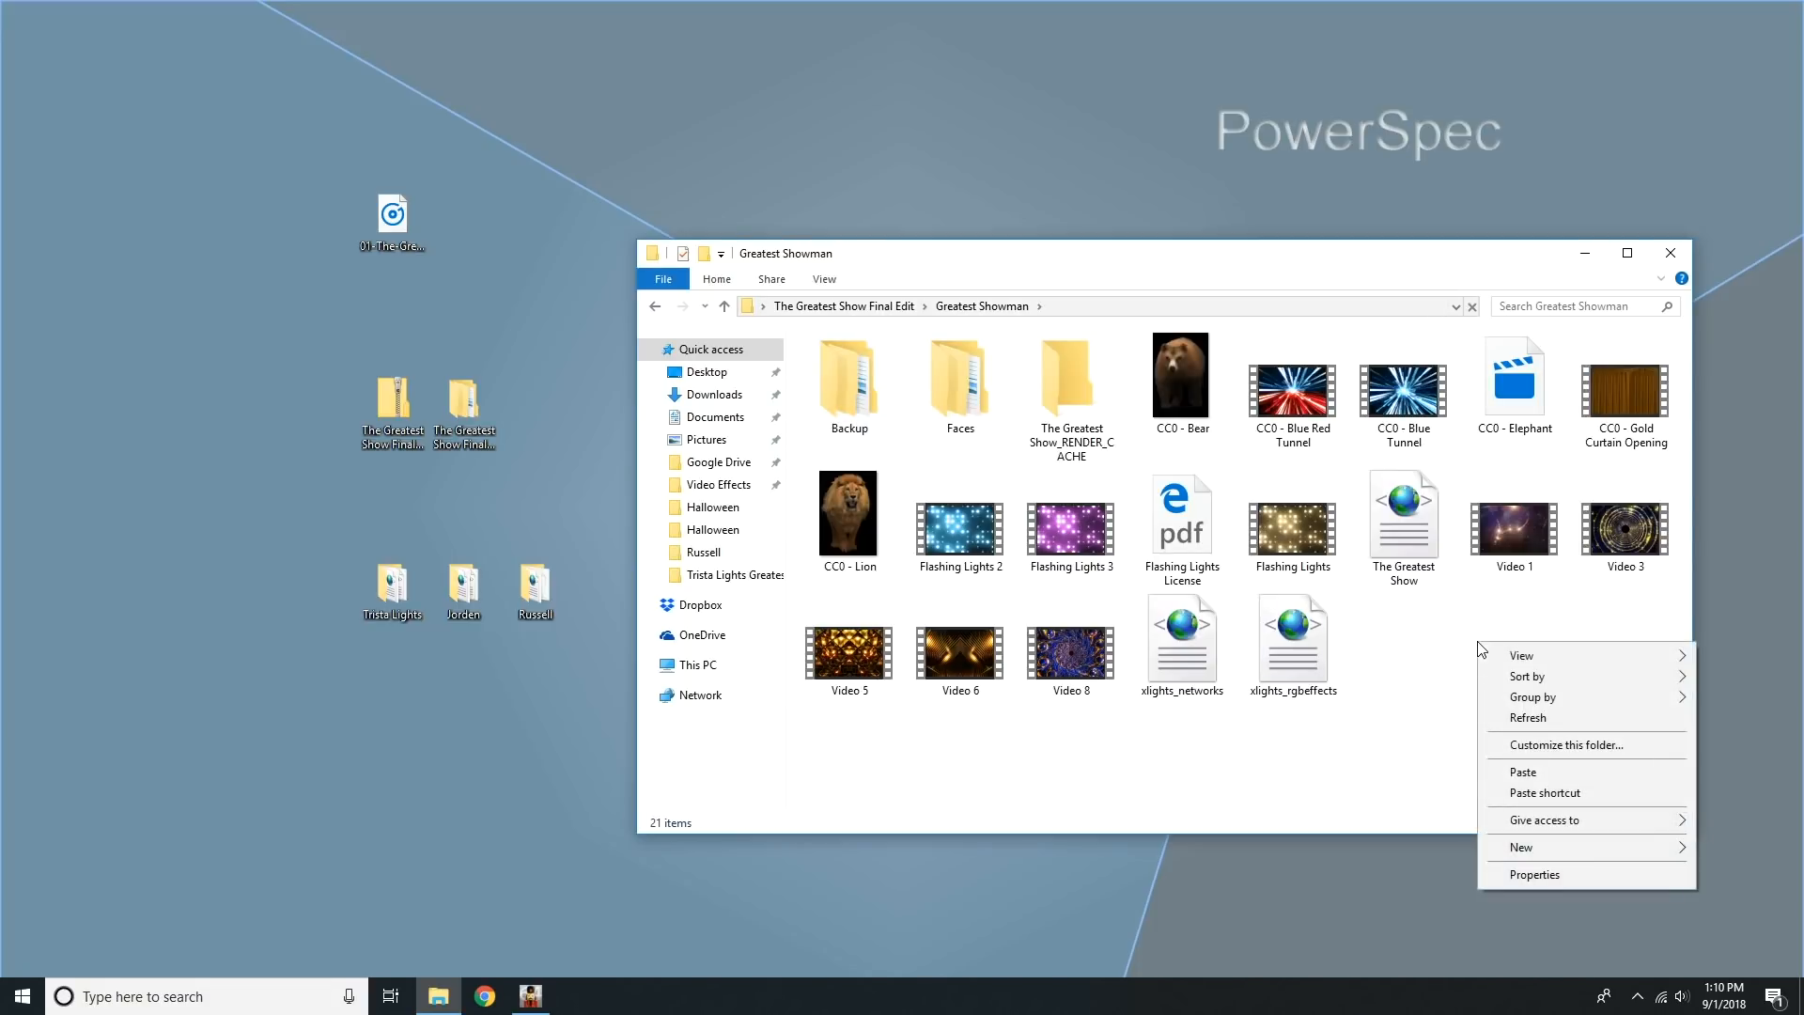
left_click(1581, 776)
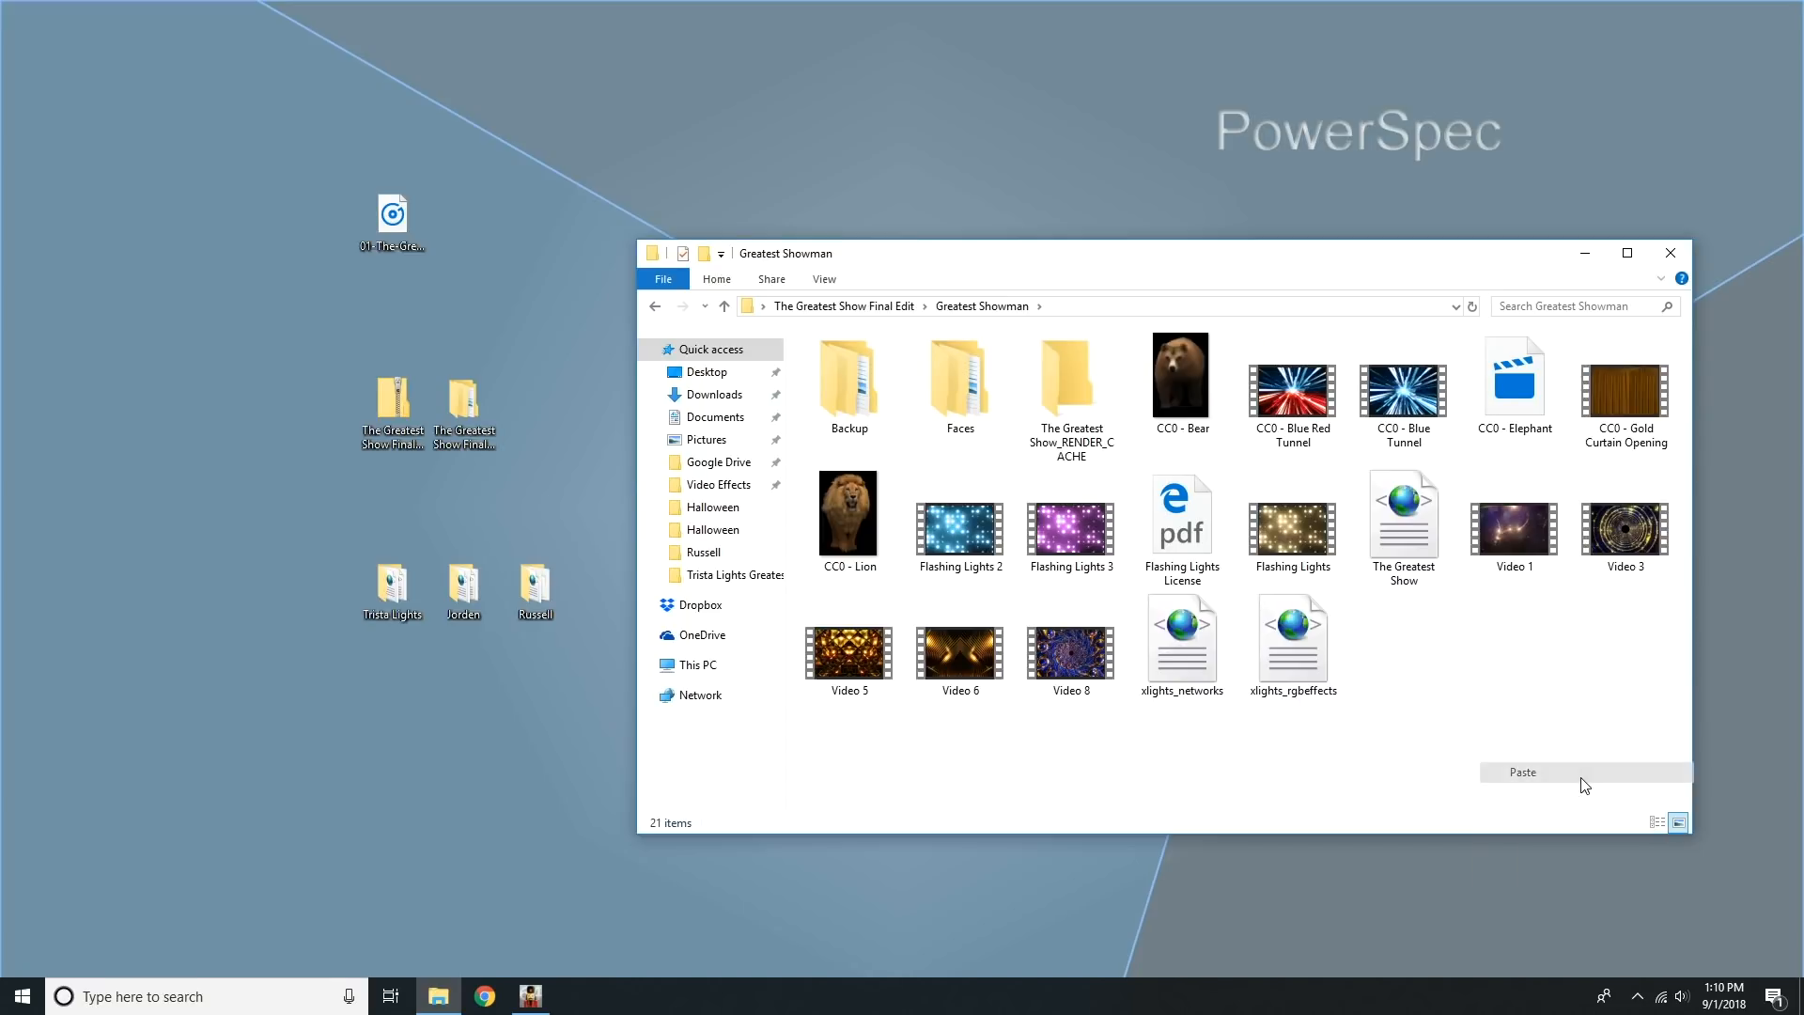
left_click(1665, 268)
Paste the copied audio file into the Trista Lights show folder on the desktop and close the folder.
double_click(386, 594)
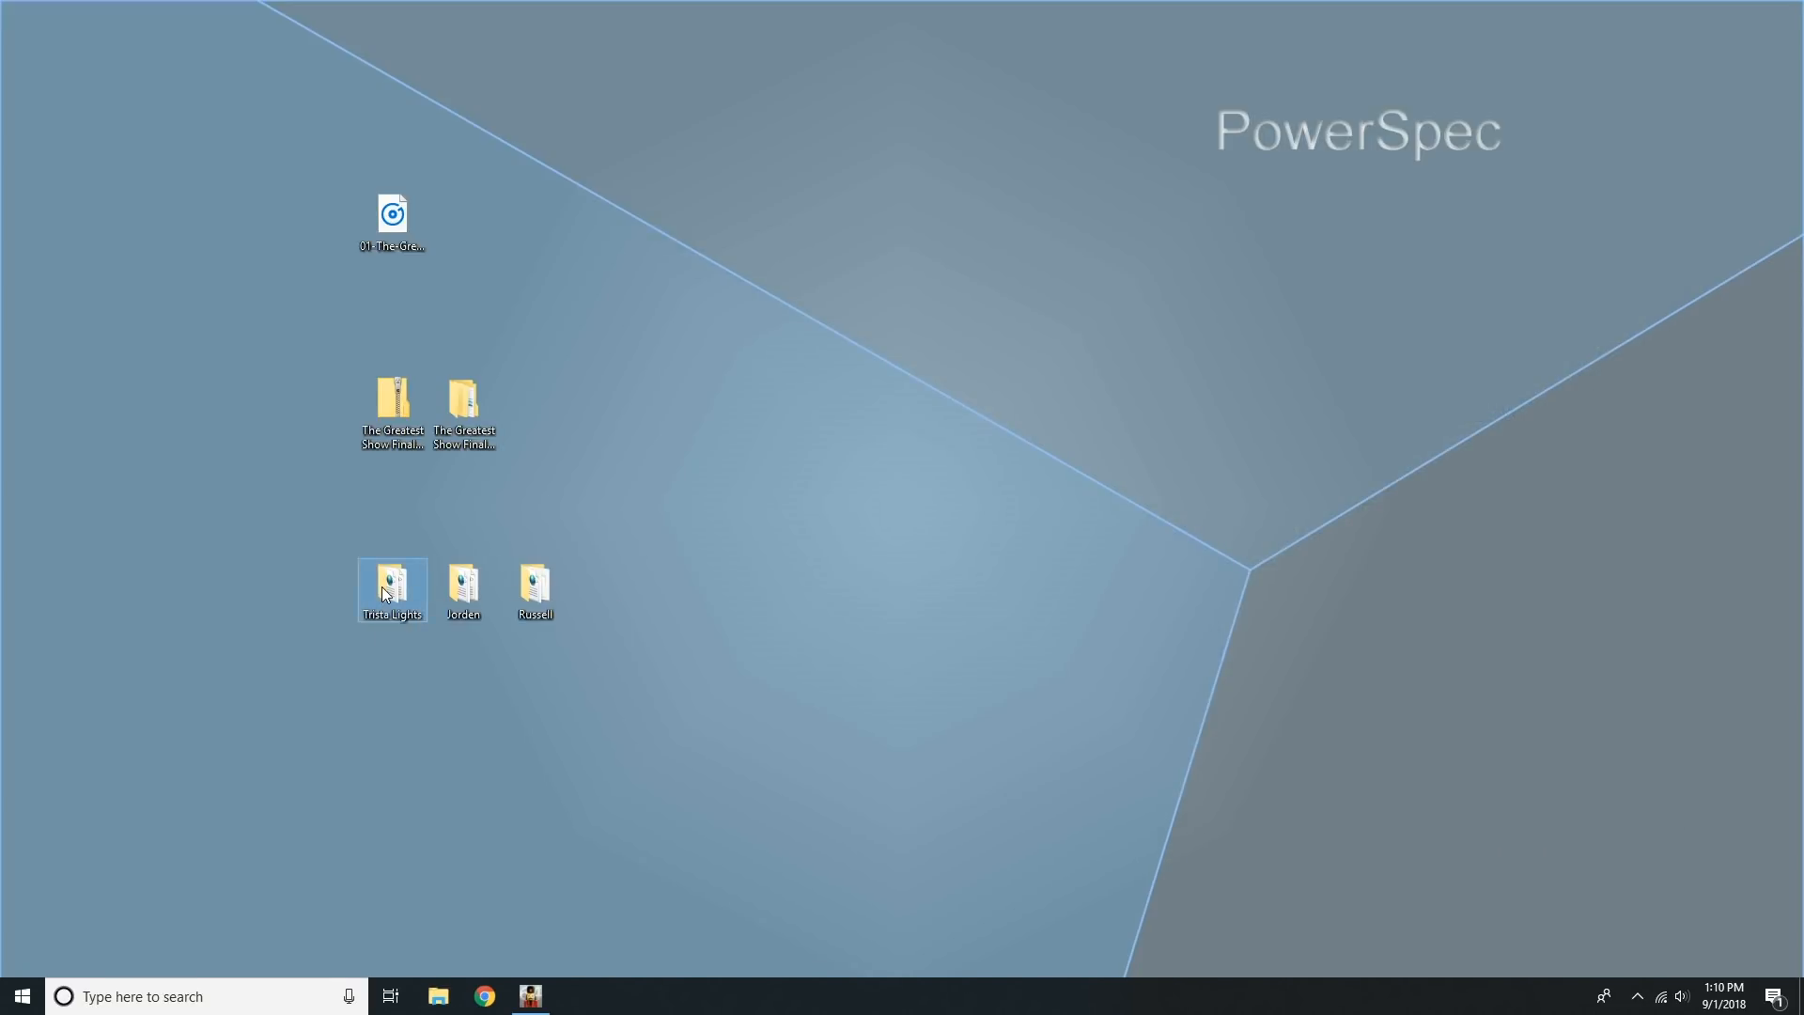
right_click(1165, 558)
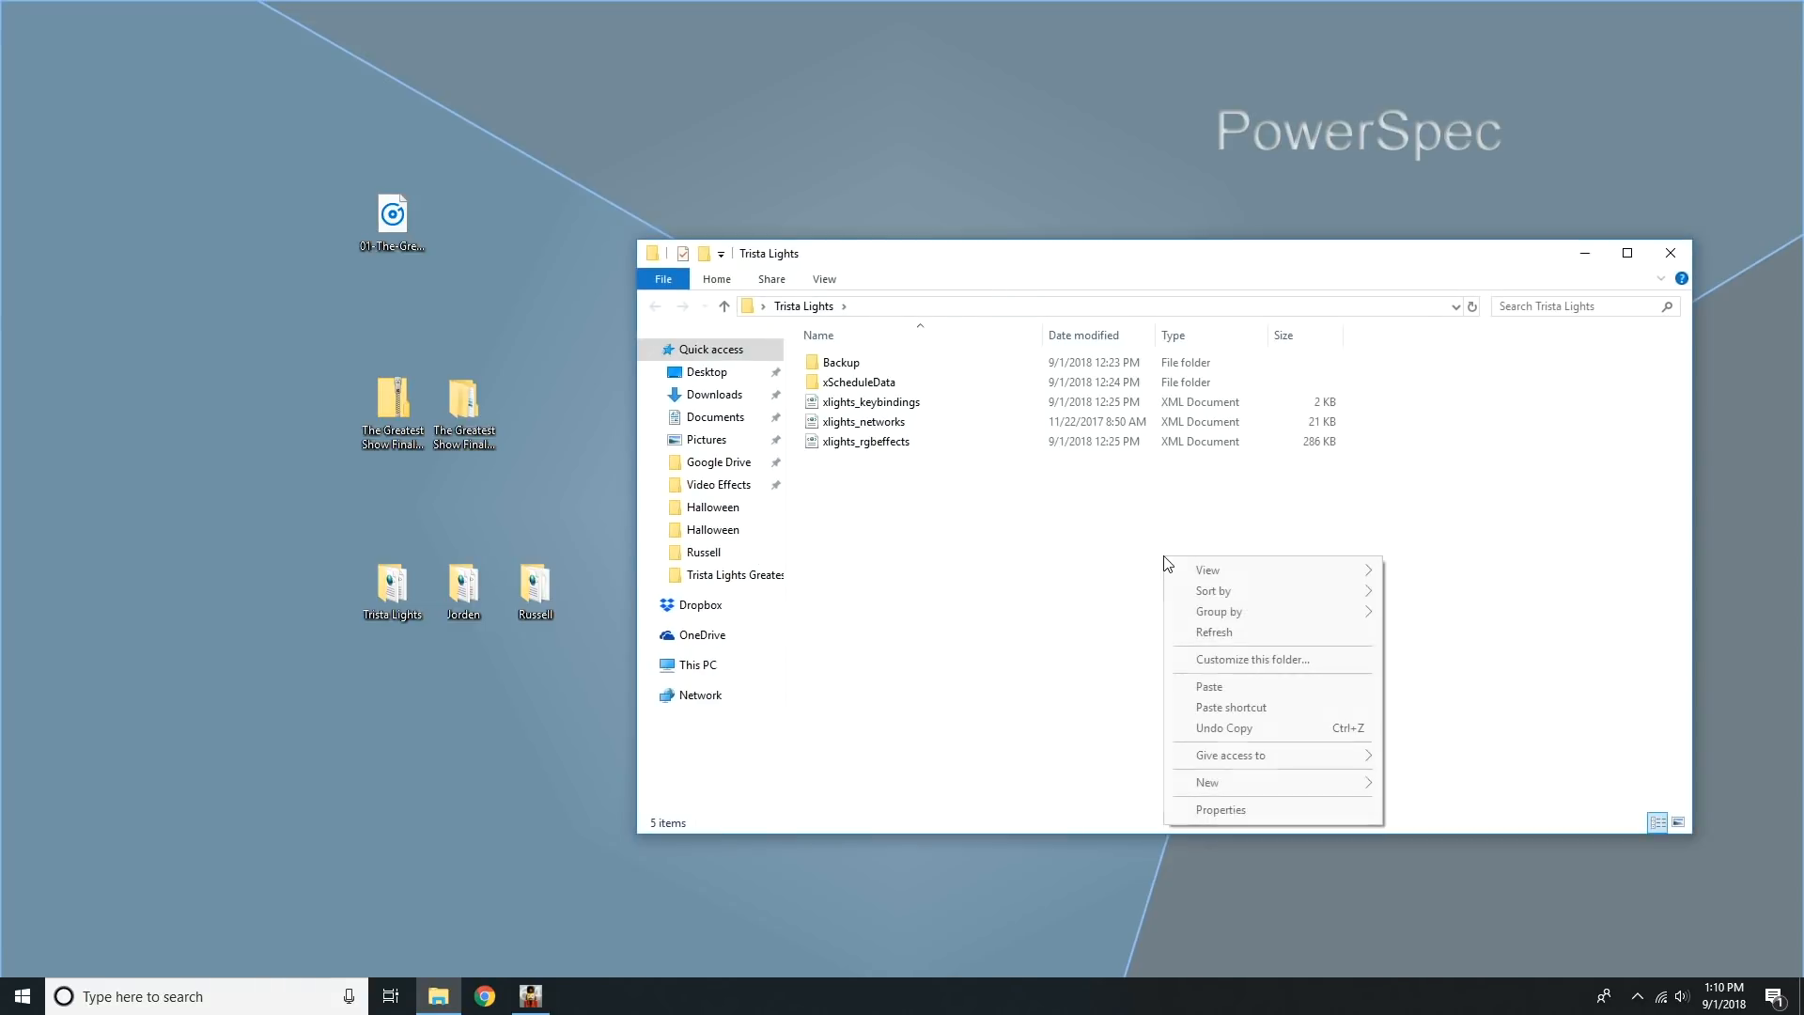
left_click(1270, 692)
left_click(1675, 250)
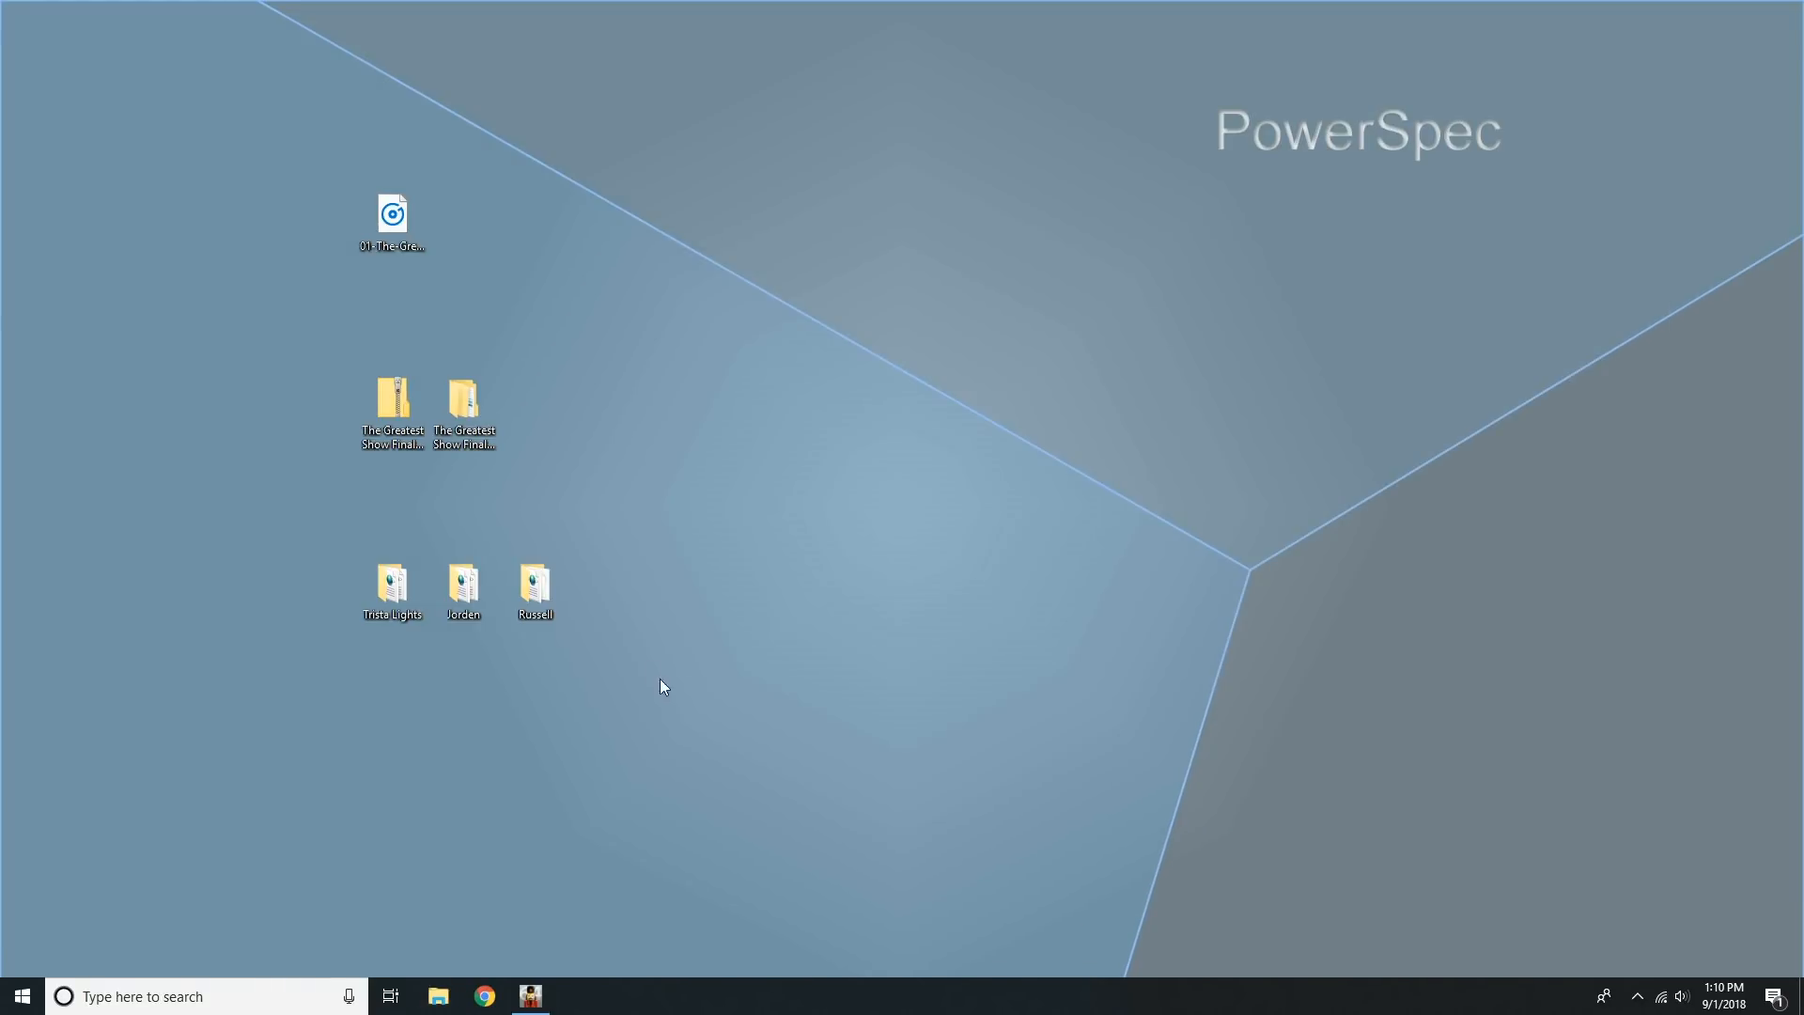
Paste the copied audio file into the middle of the three show folders on the desktop and close it.
double_click(476, 603)
right_click(972, 587)
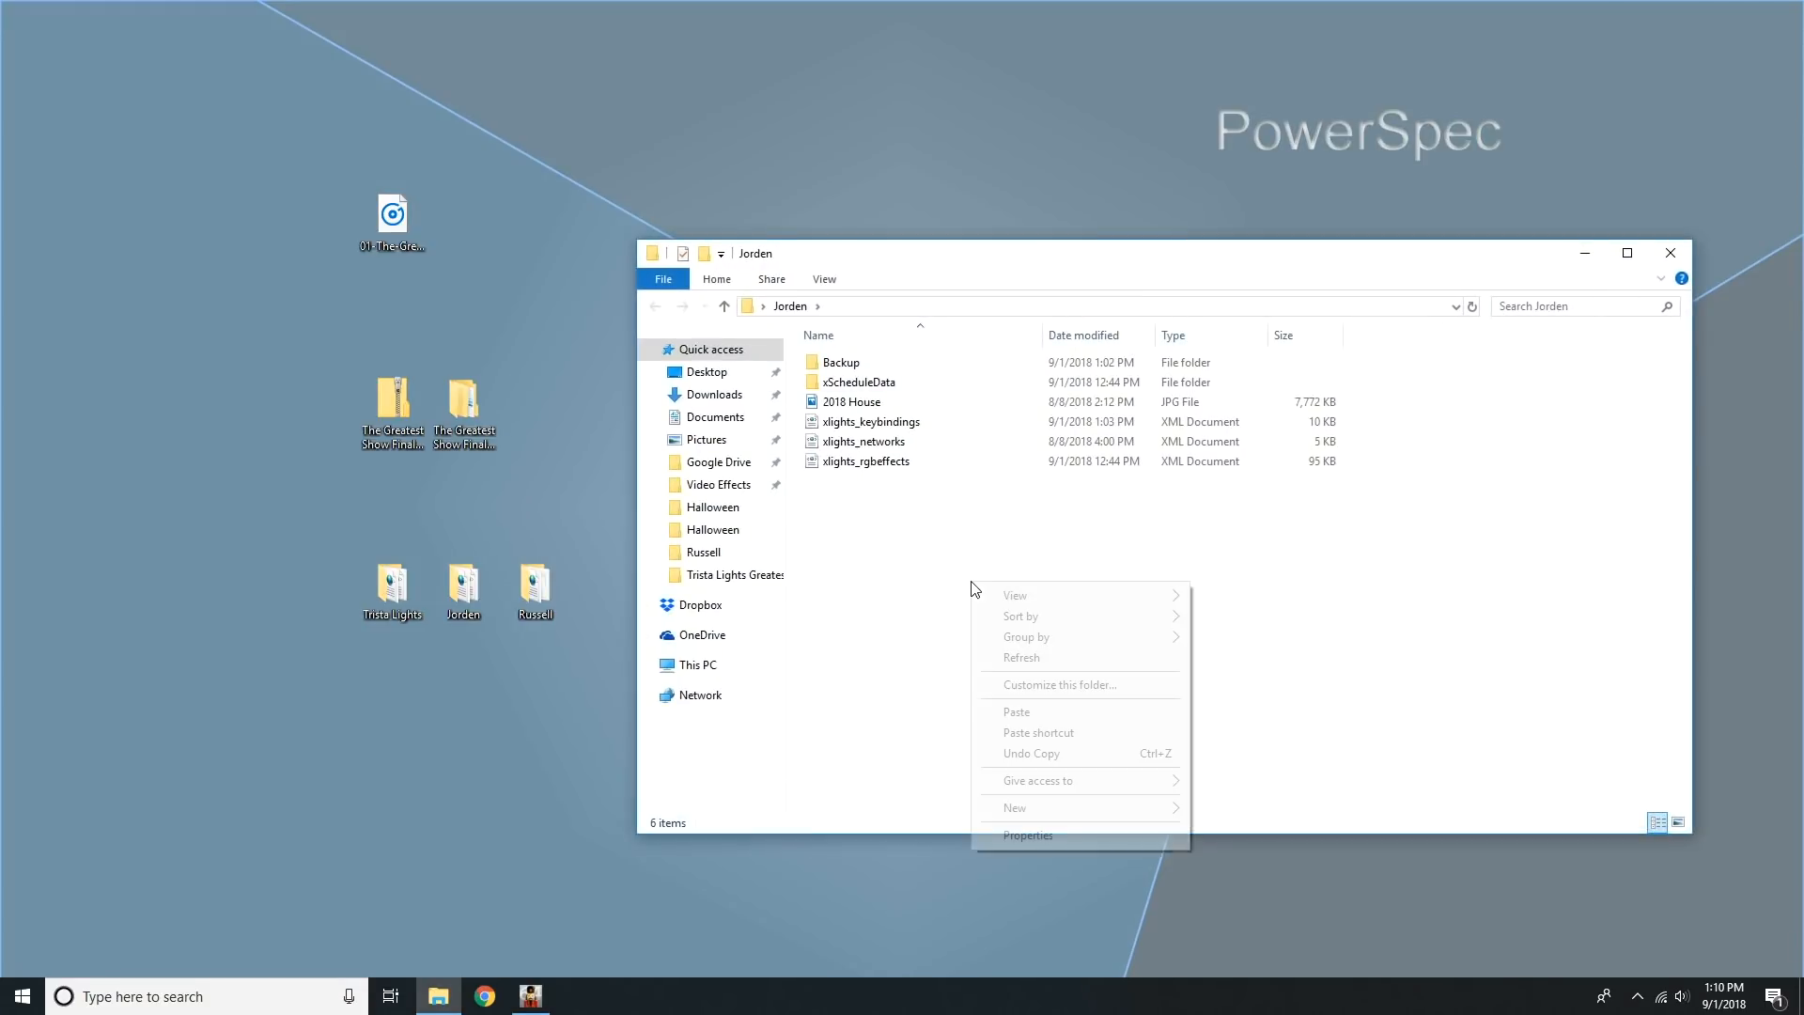
left_click(1085, 712)
left_click(1671, 253)
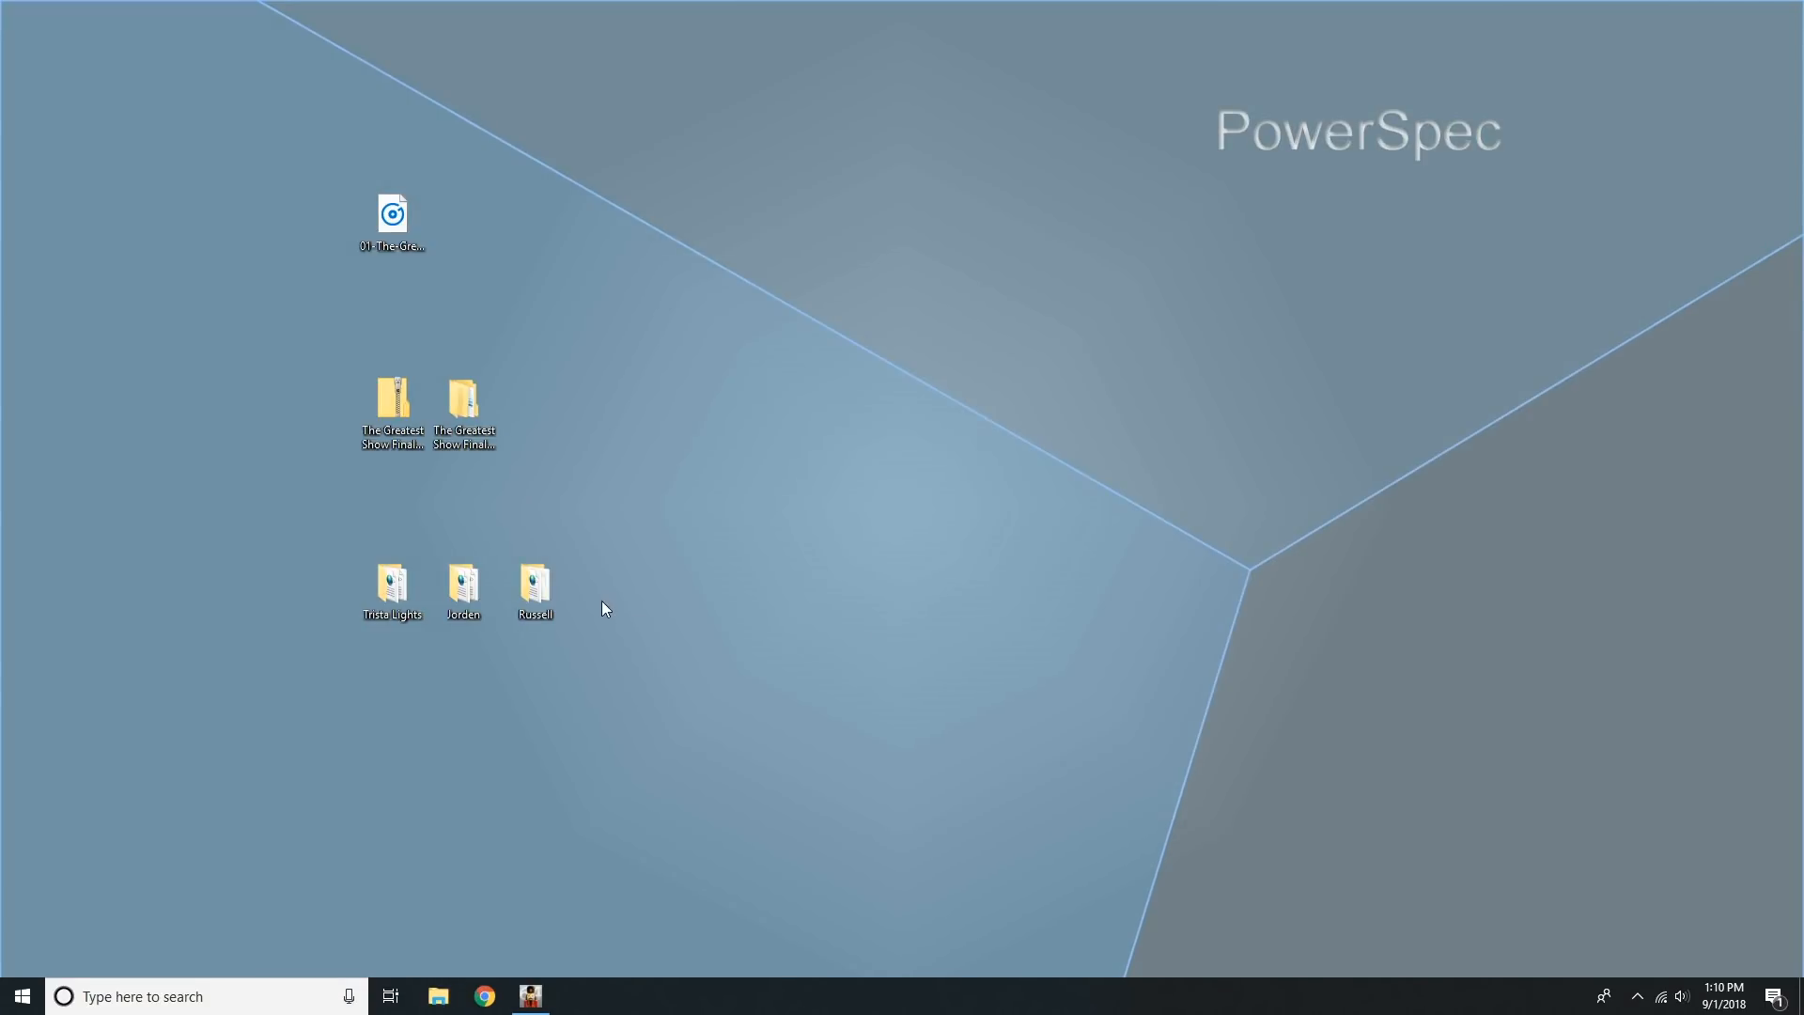
Paste the copied audio file into the last of the three show folders on the desktop and close it.
double_click(541, 584)
right_click(1001, 597)
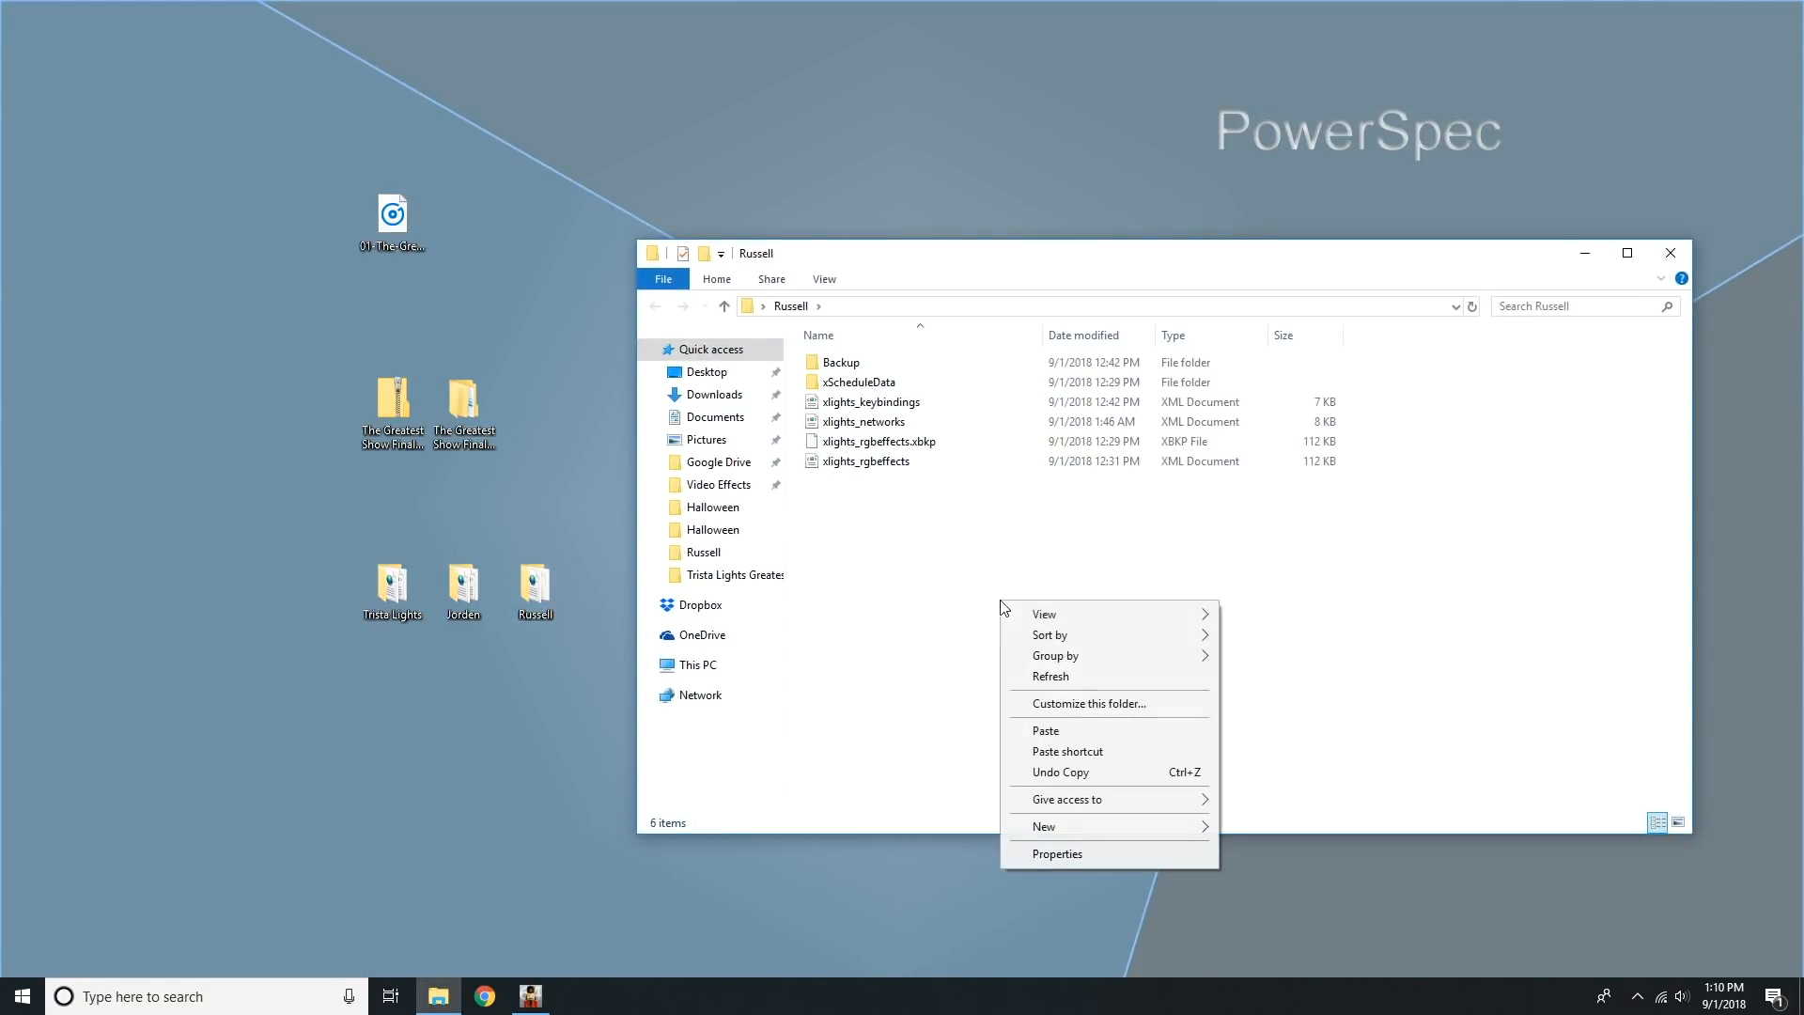
left_click(1103, 725)
left_click(1671, 252)
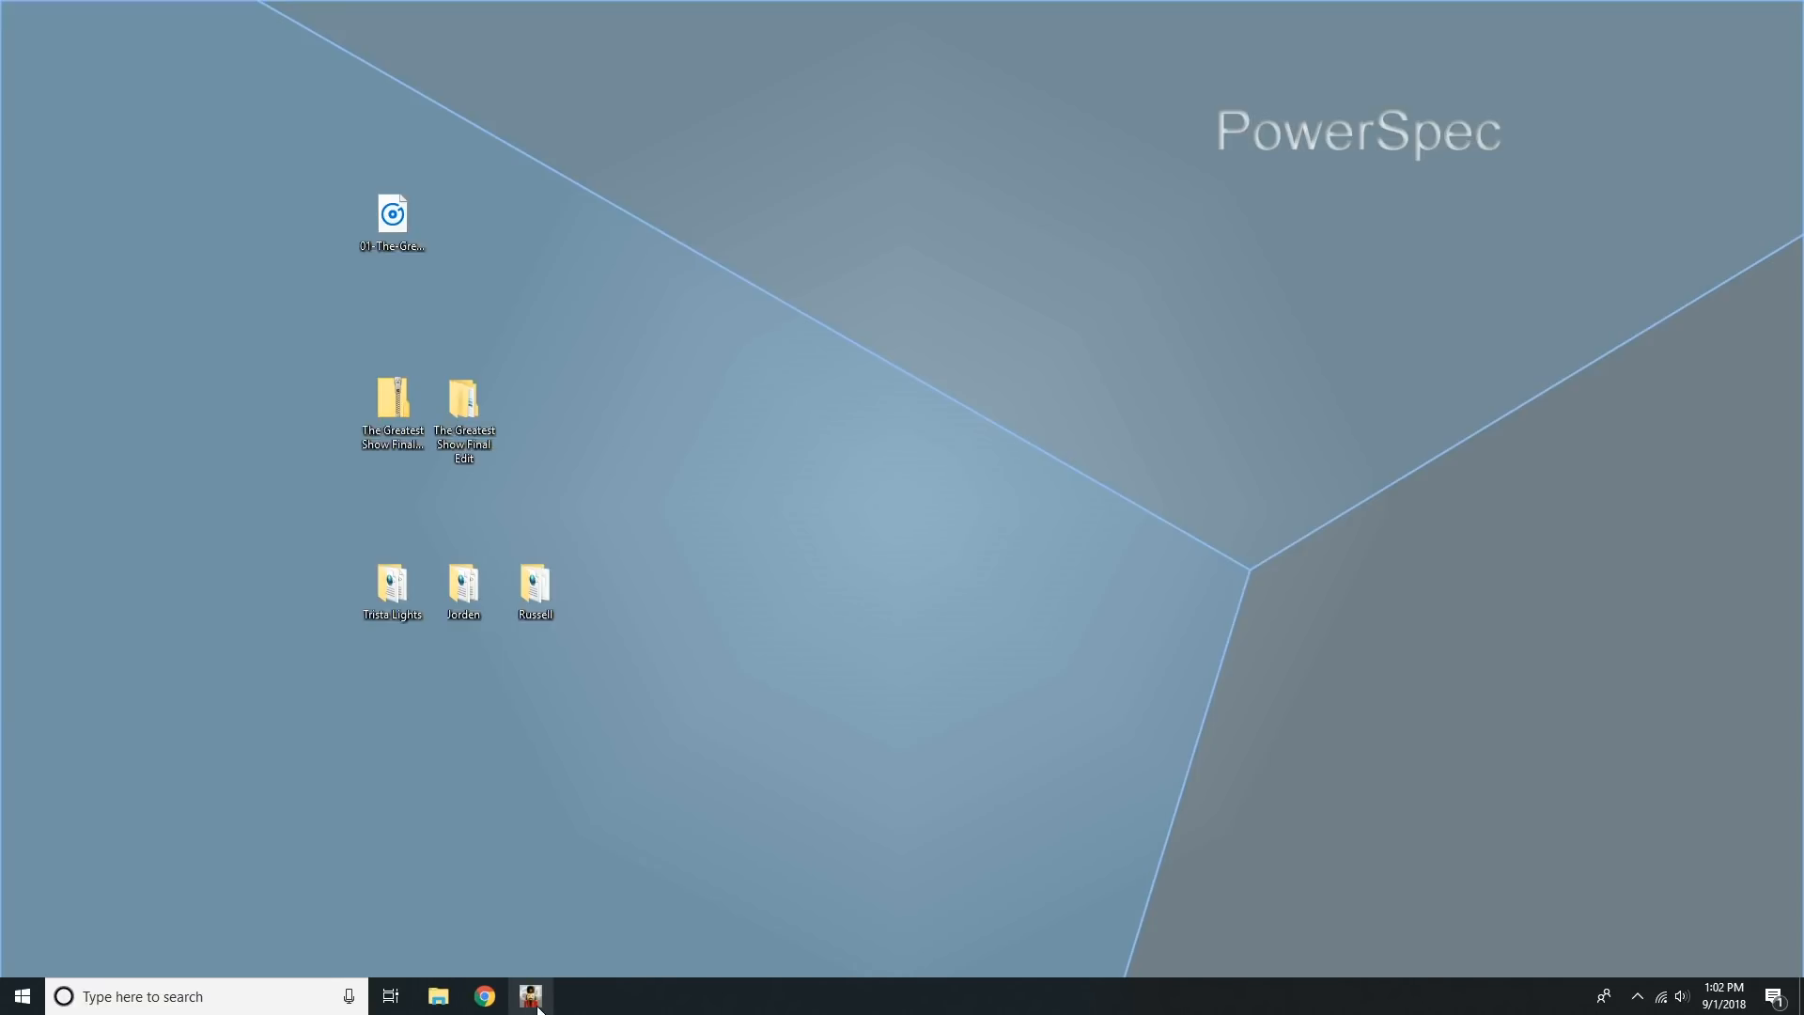
Launch xLights and change the show directory to the Greatest Showman folder inside The Greatest Show Final Edit on the desktop.
left_click(532, 998)
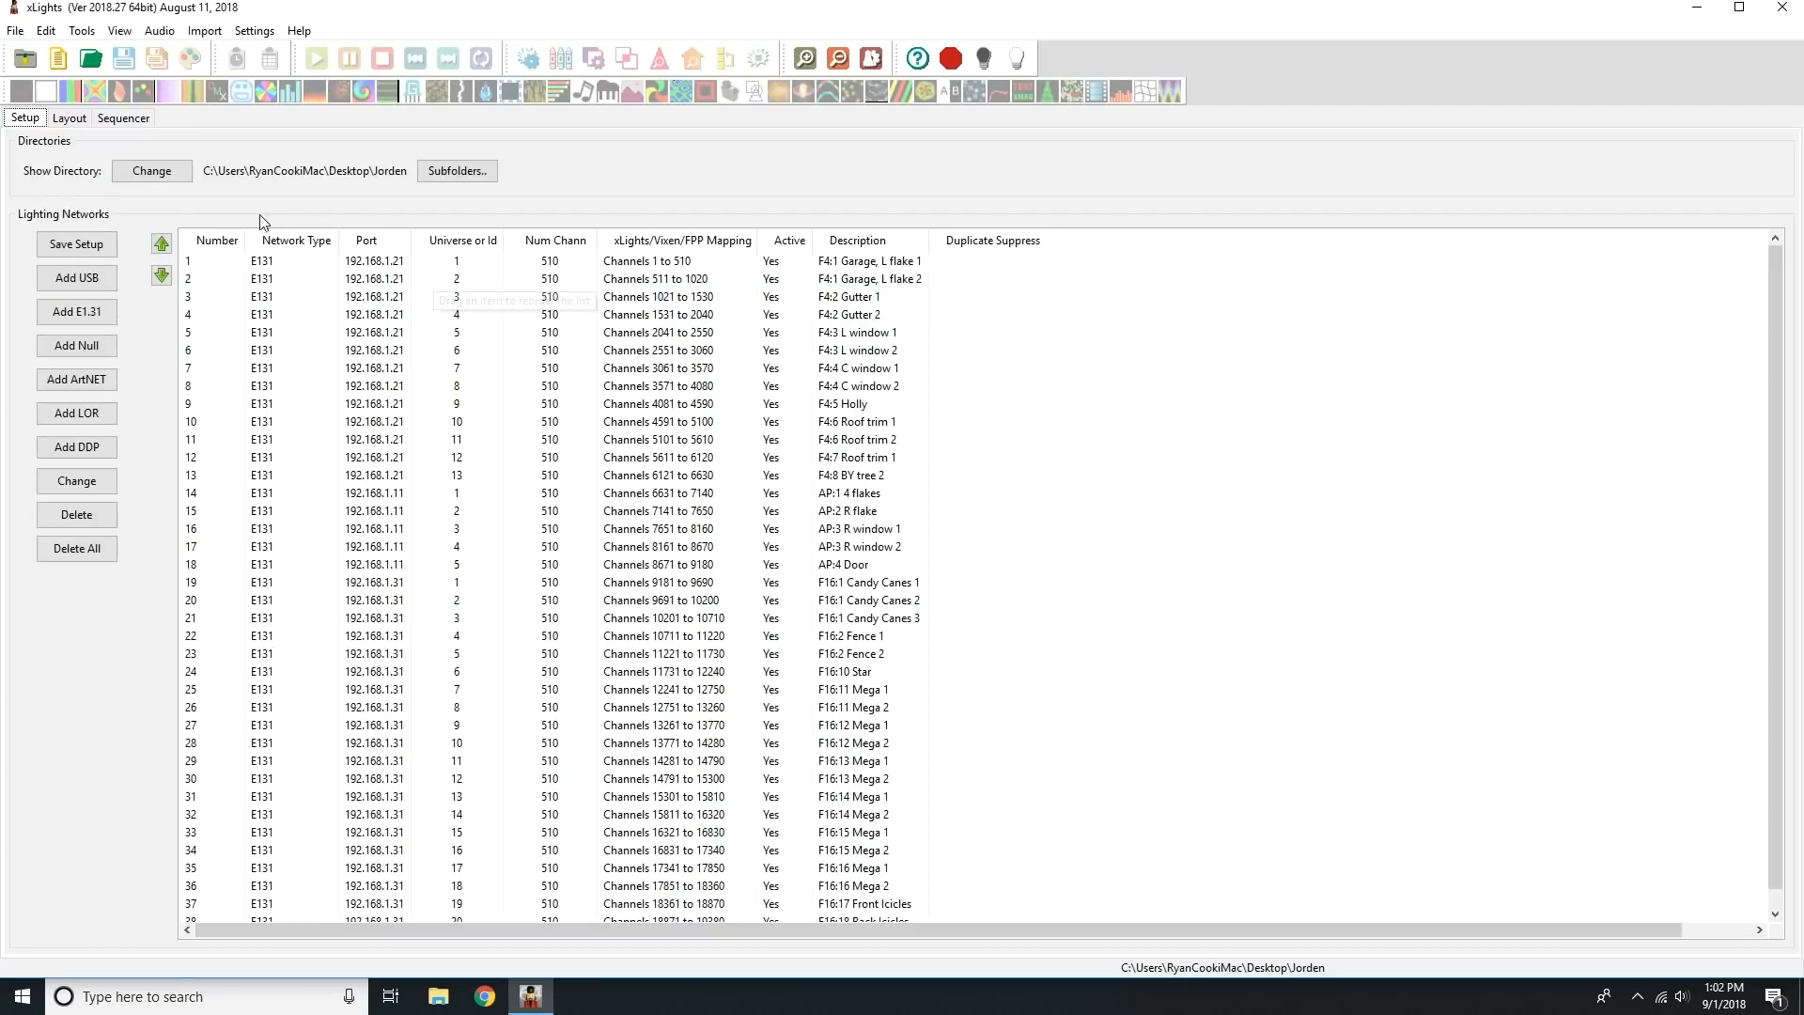
left_click(151, 170)
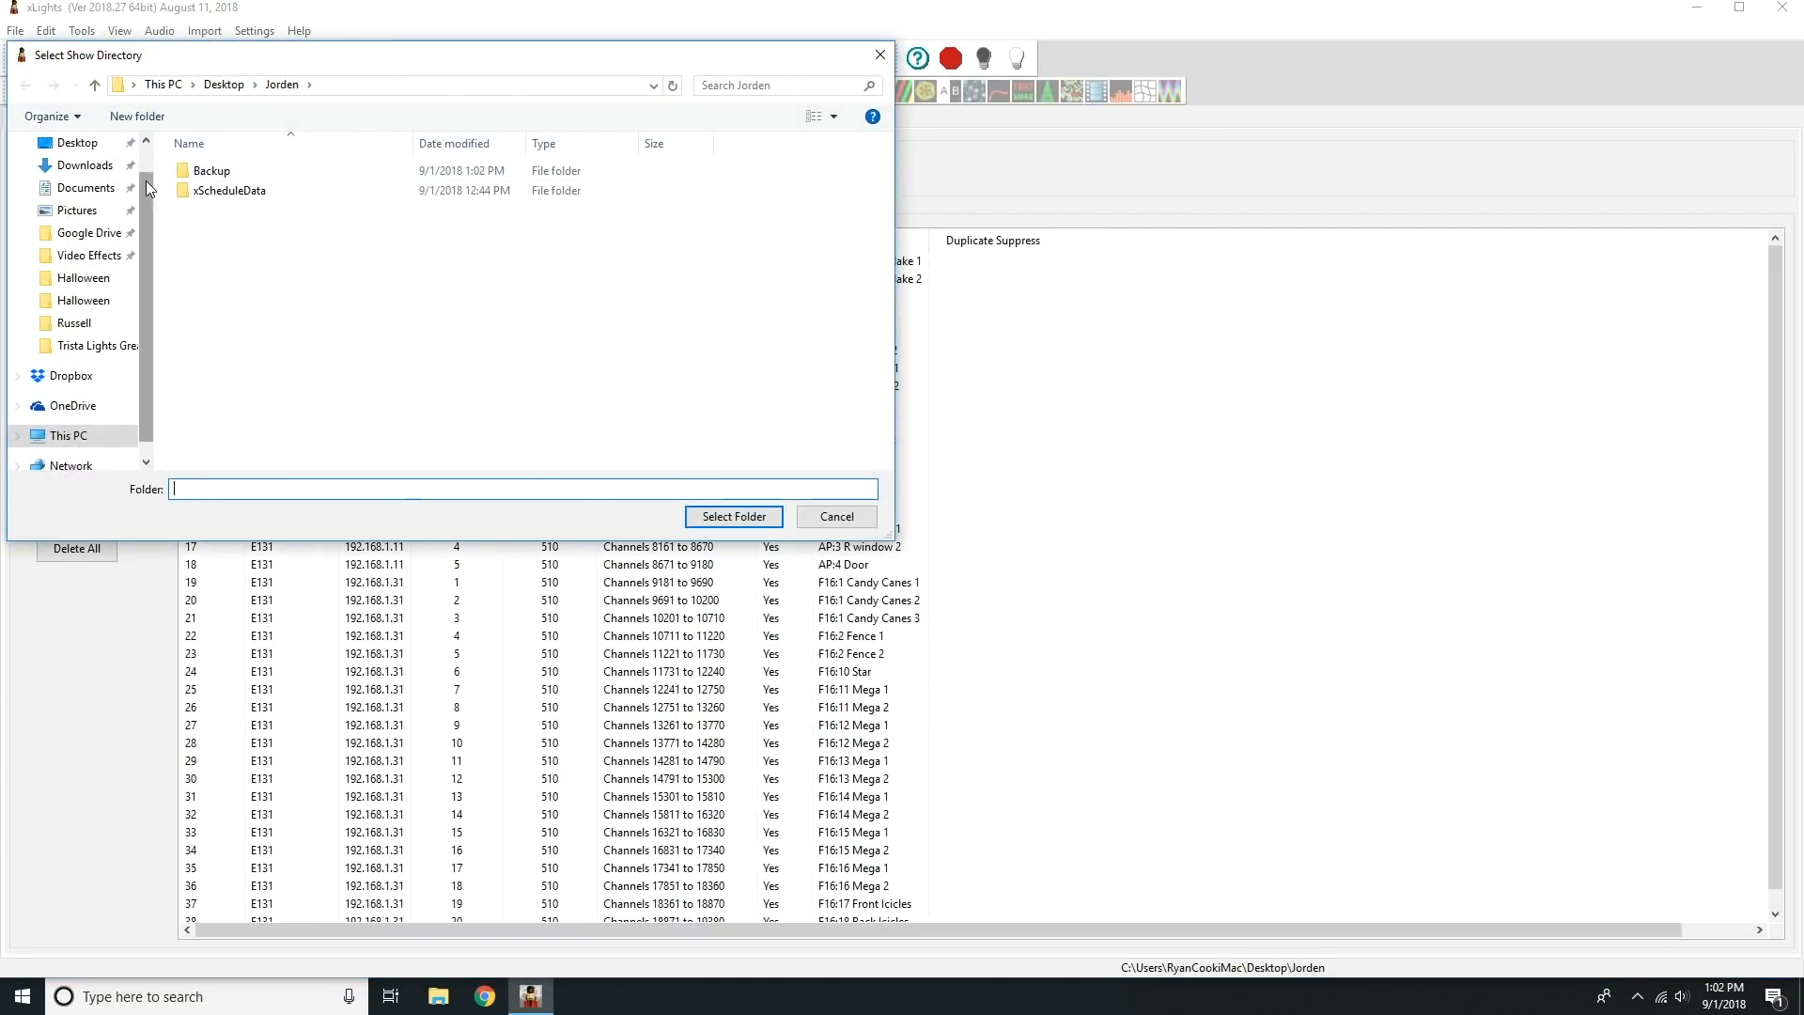
left_click(223, 86)
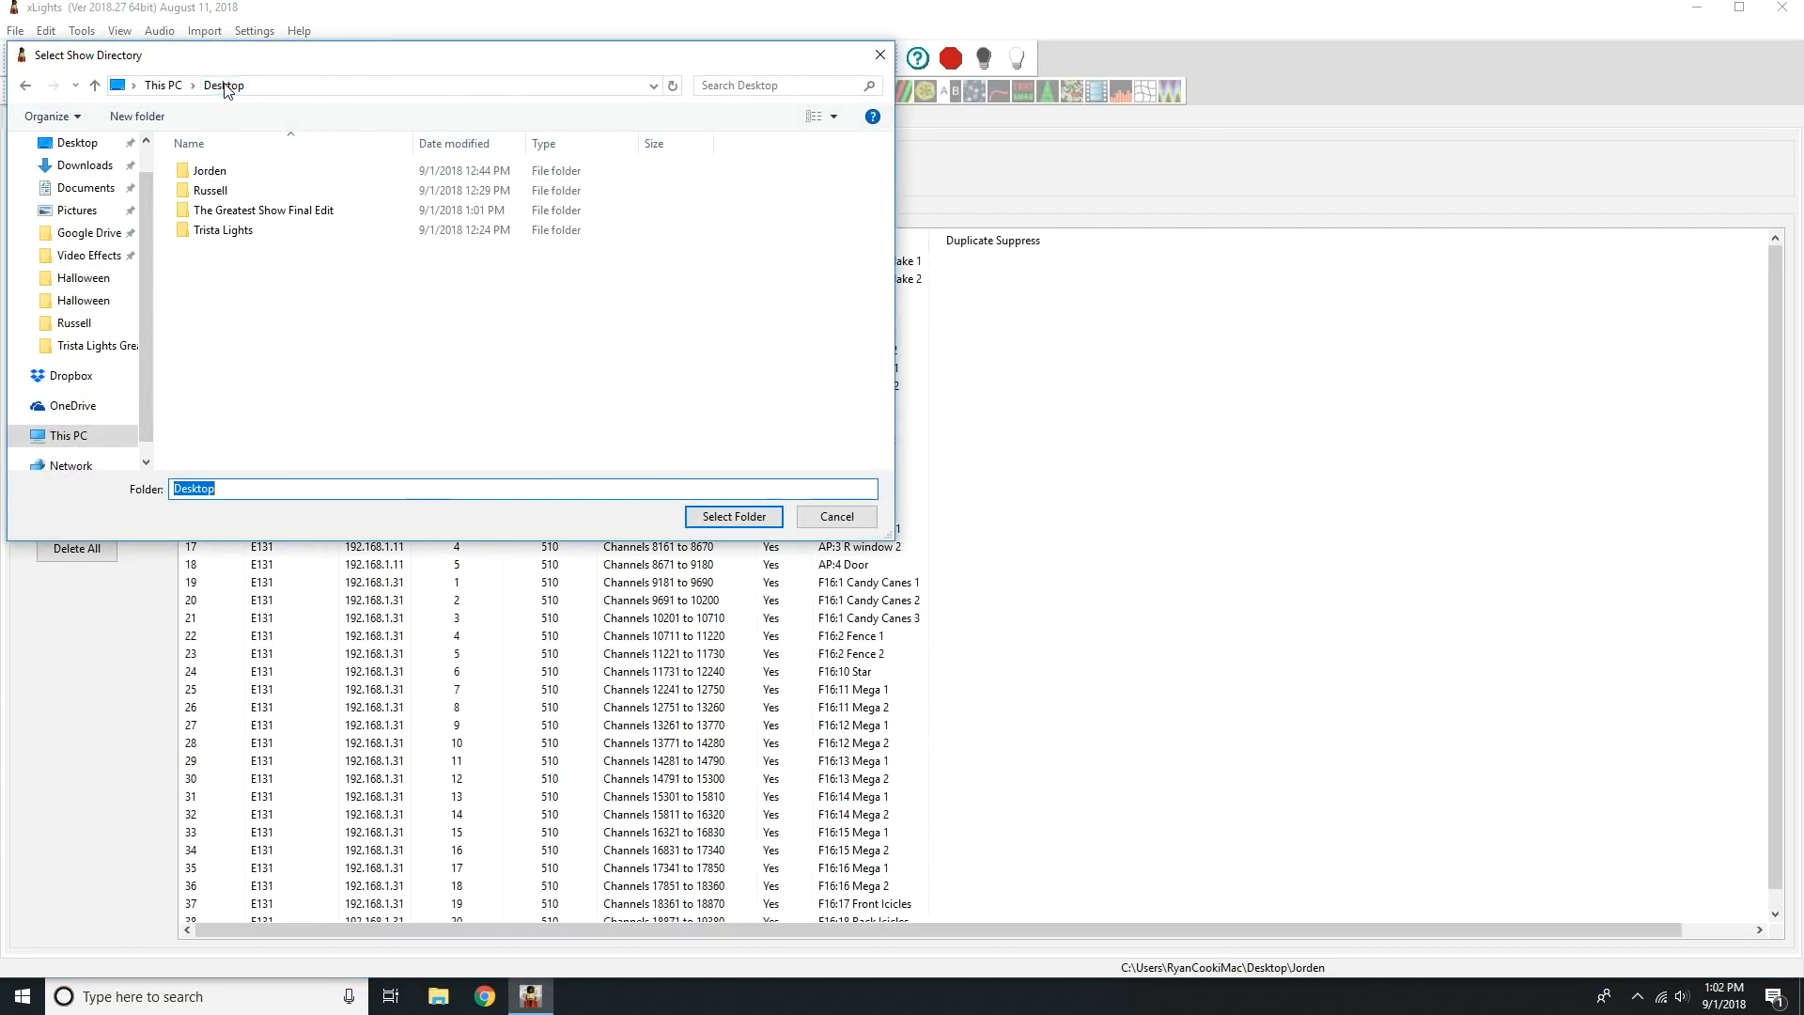
double_click(255, 213)
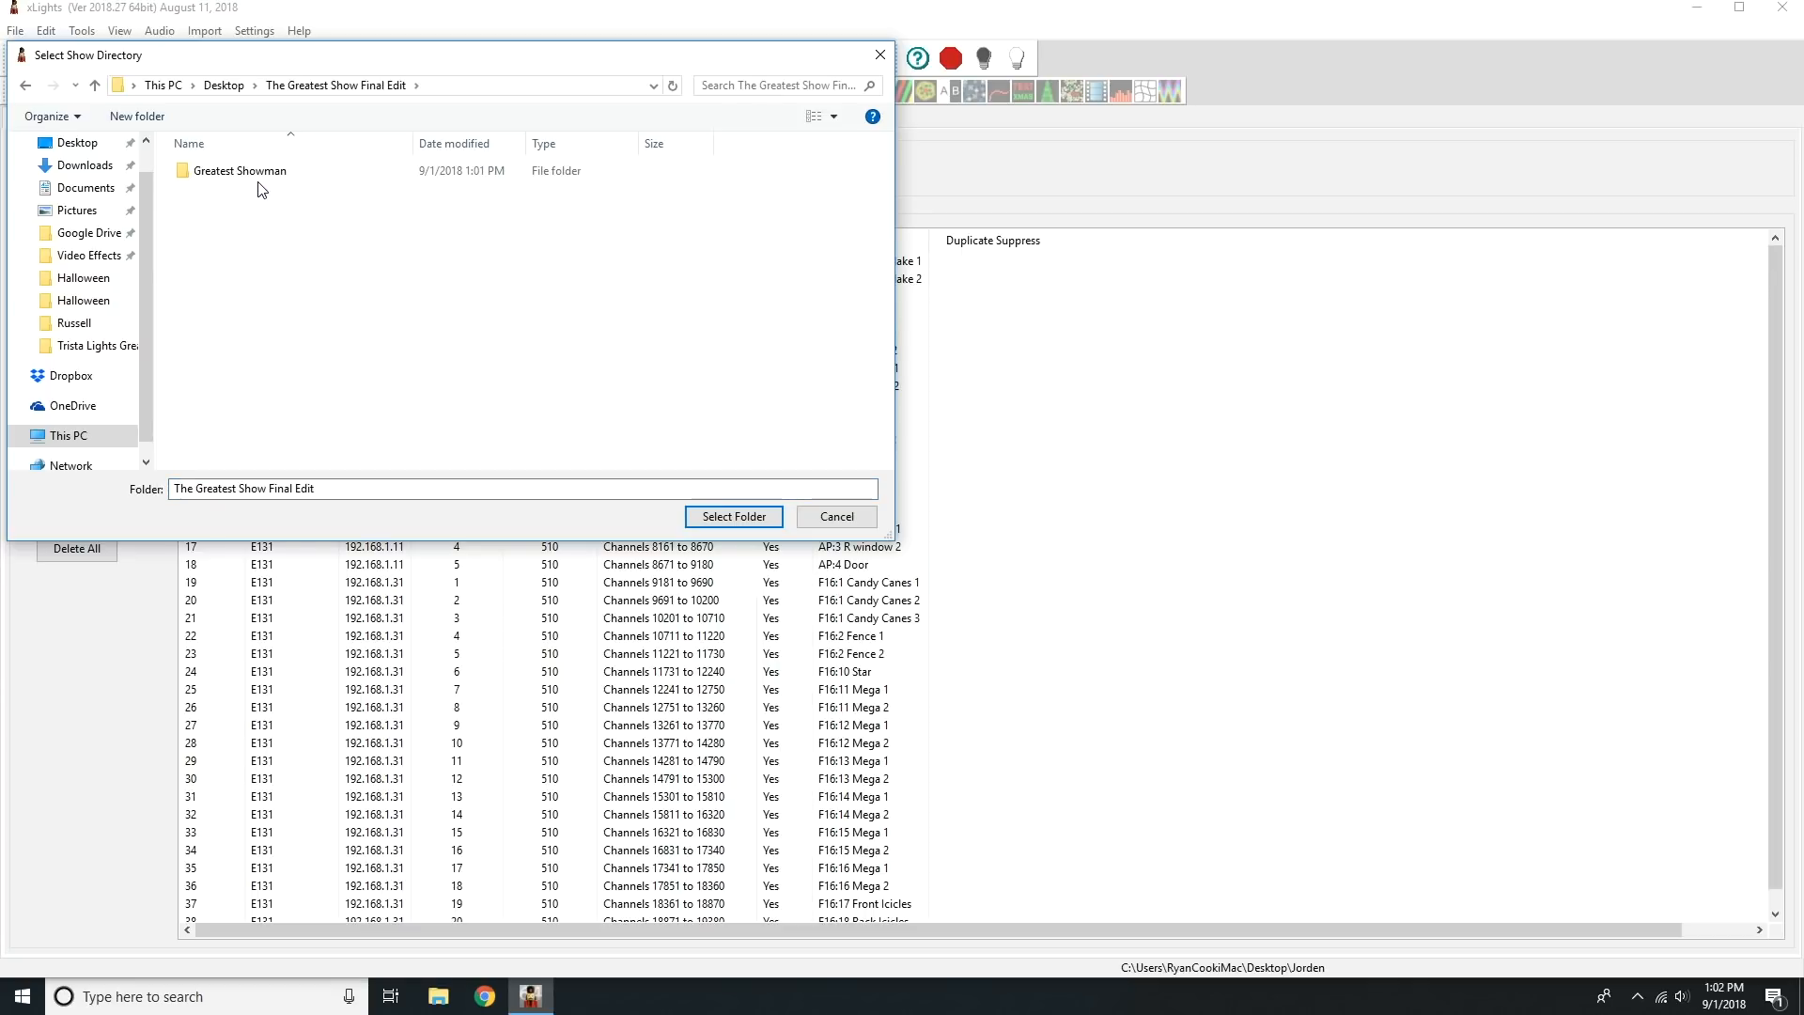
double_click(261, 175)
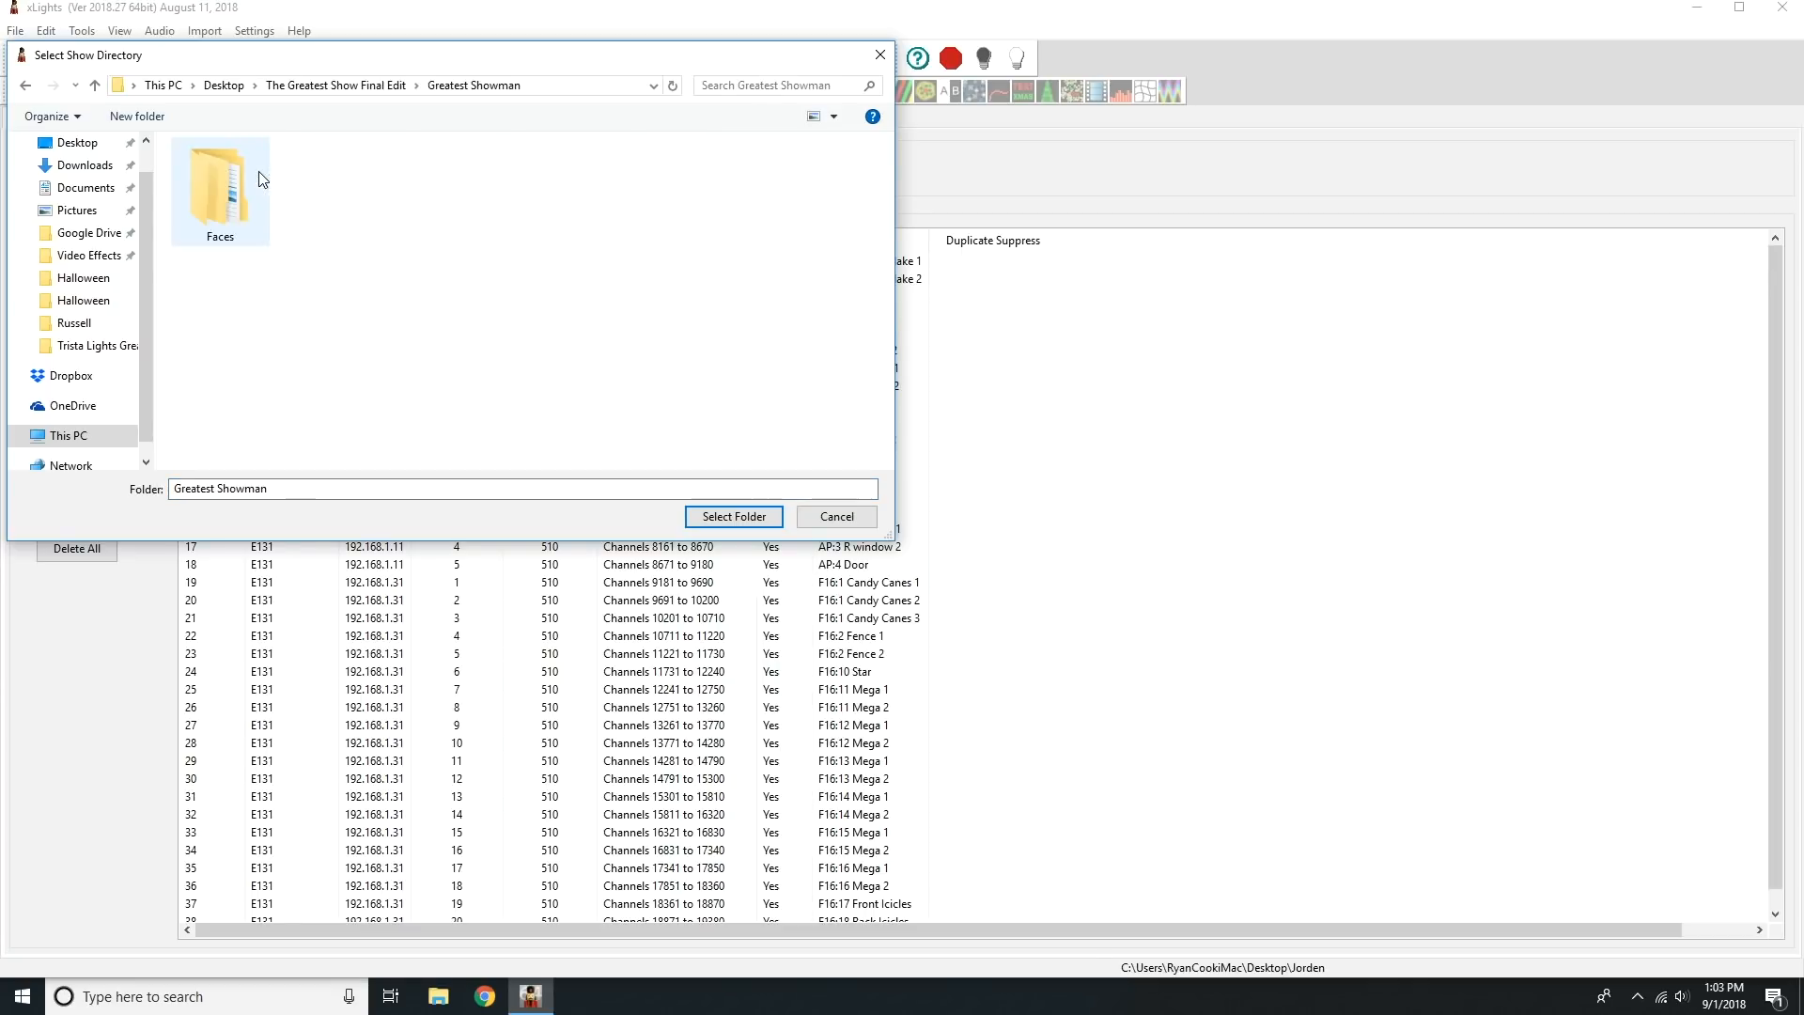
left_click(735, 517)
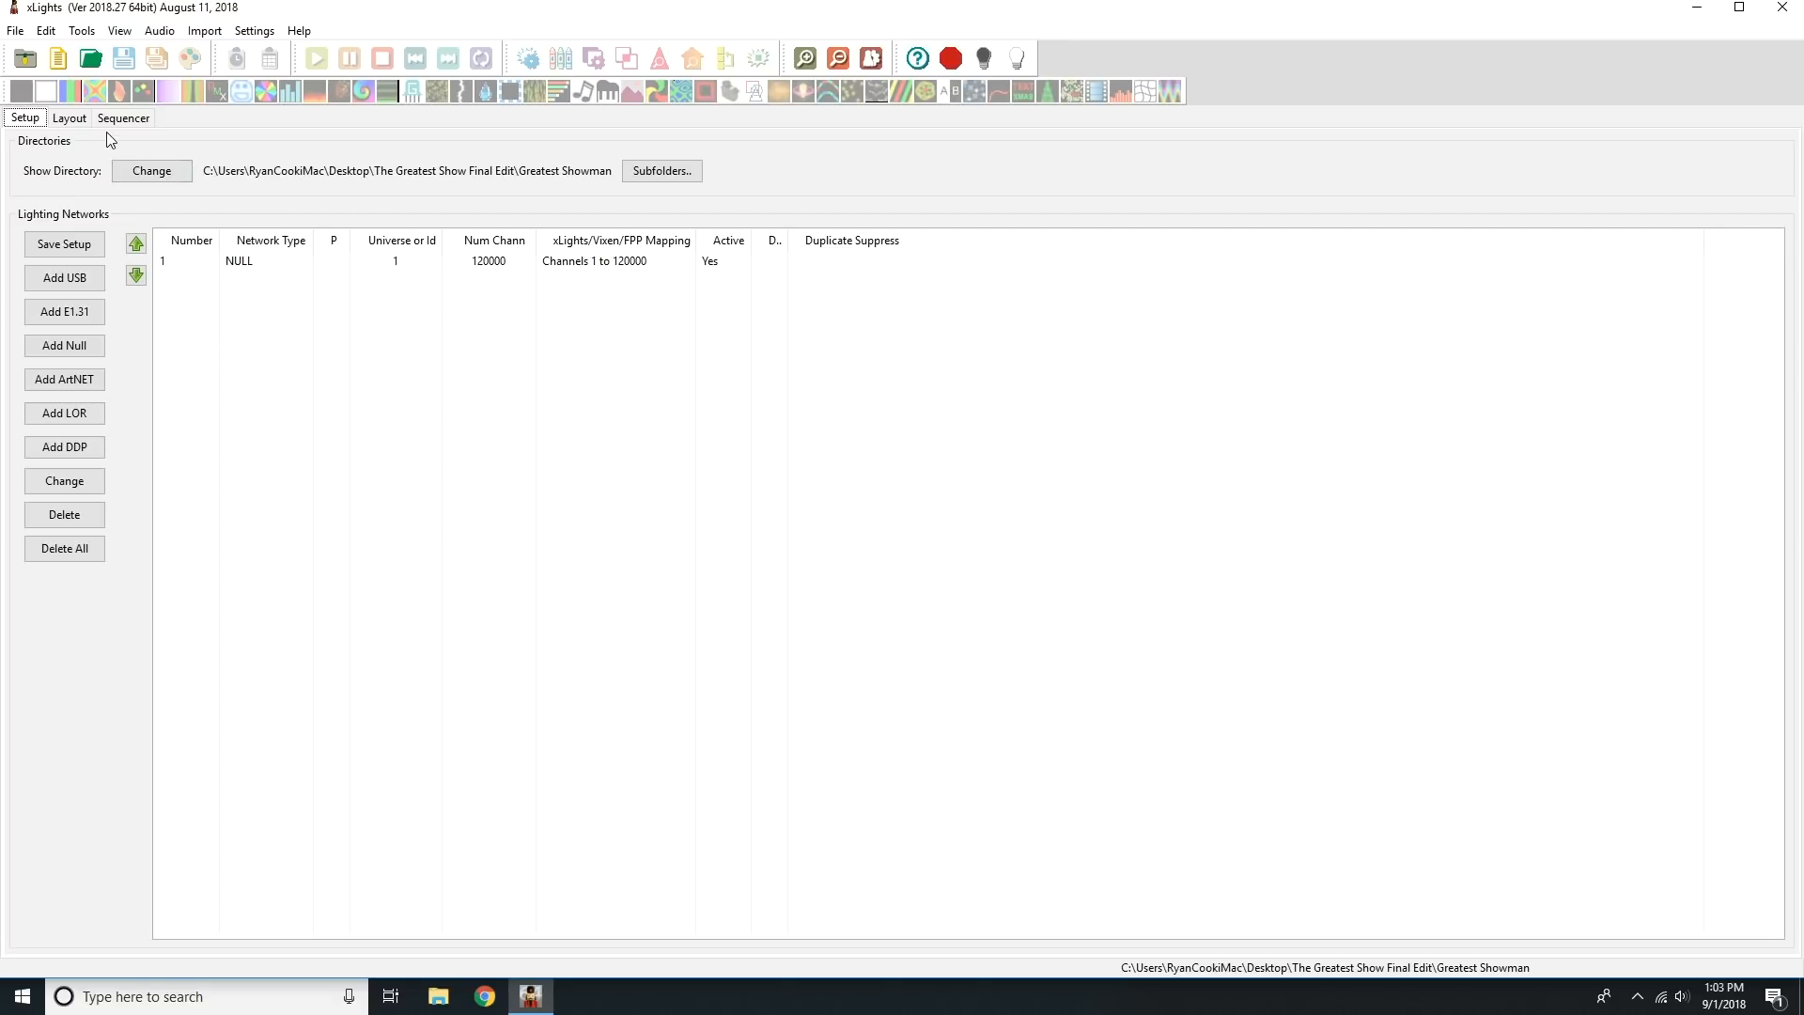
Open the show layout and compare which models belong to the 01 Whole House NO YARD and 02 Whole House groups.
left_click(71, 119)
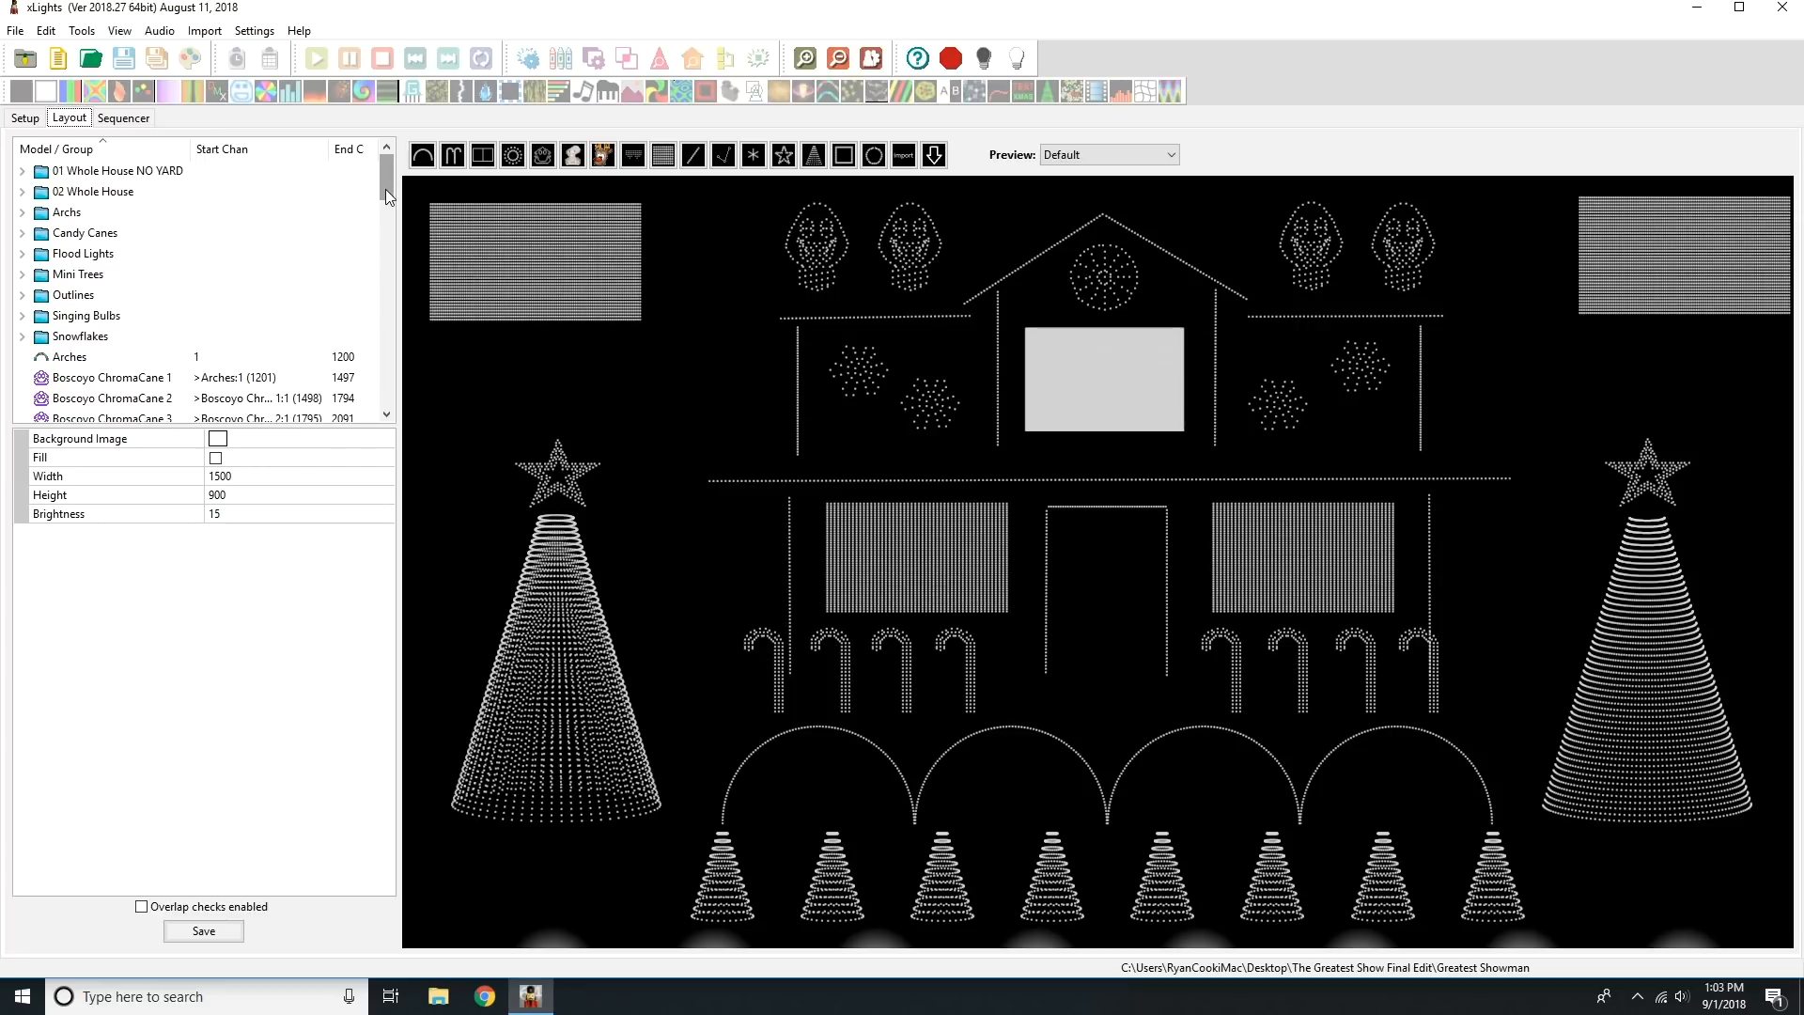
left_click(173, 177)
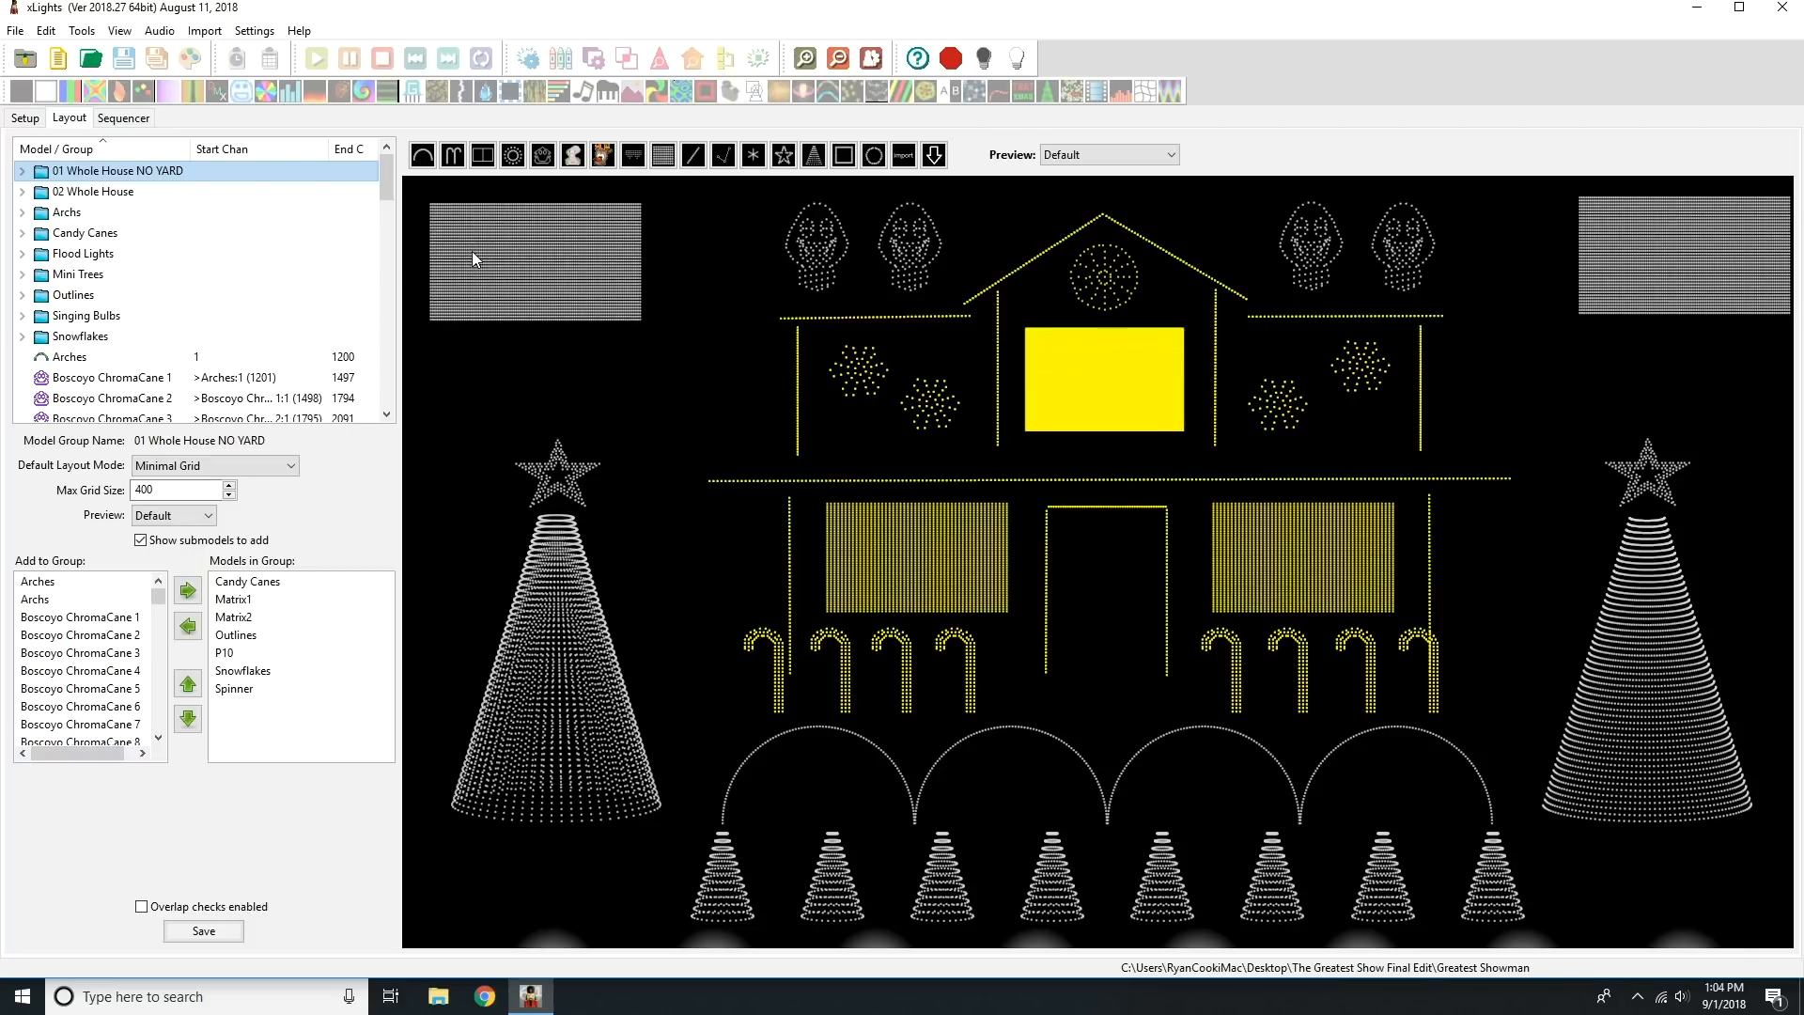
left_click(138, 191)
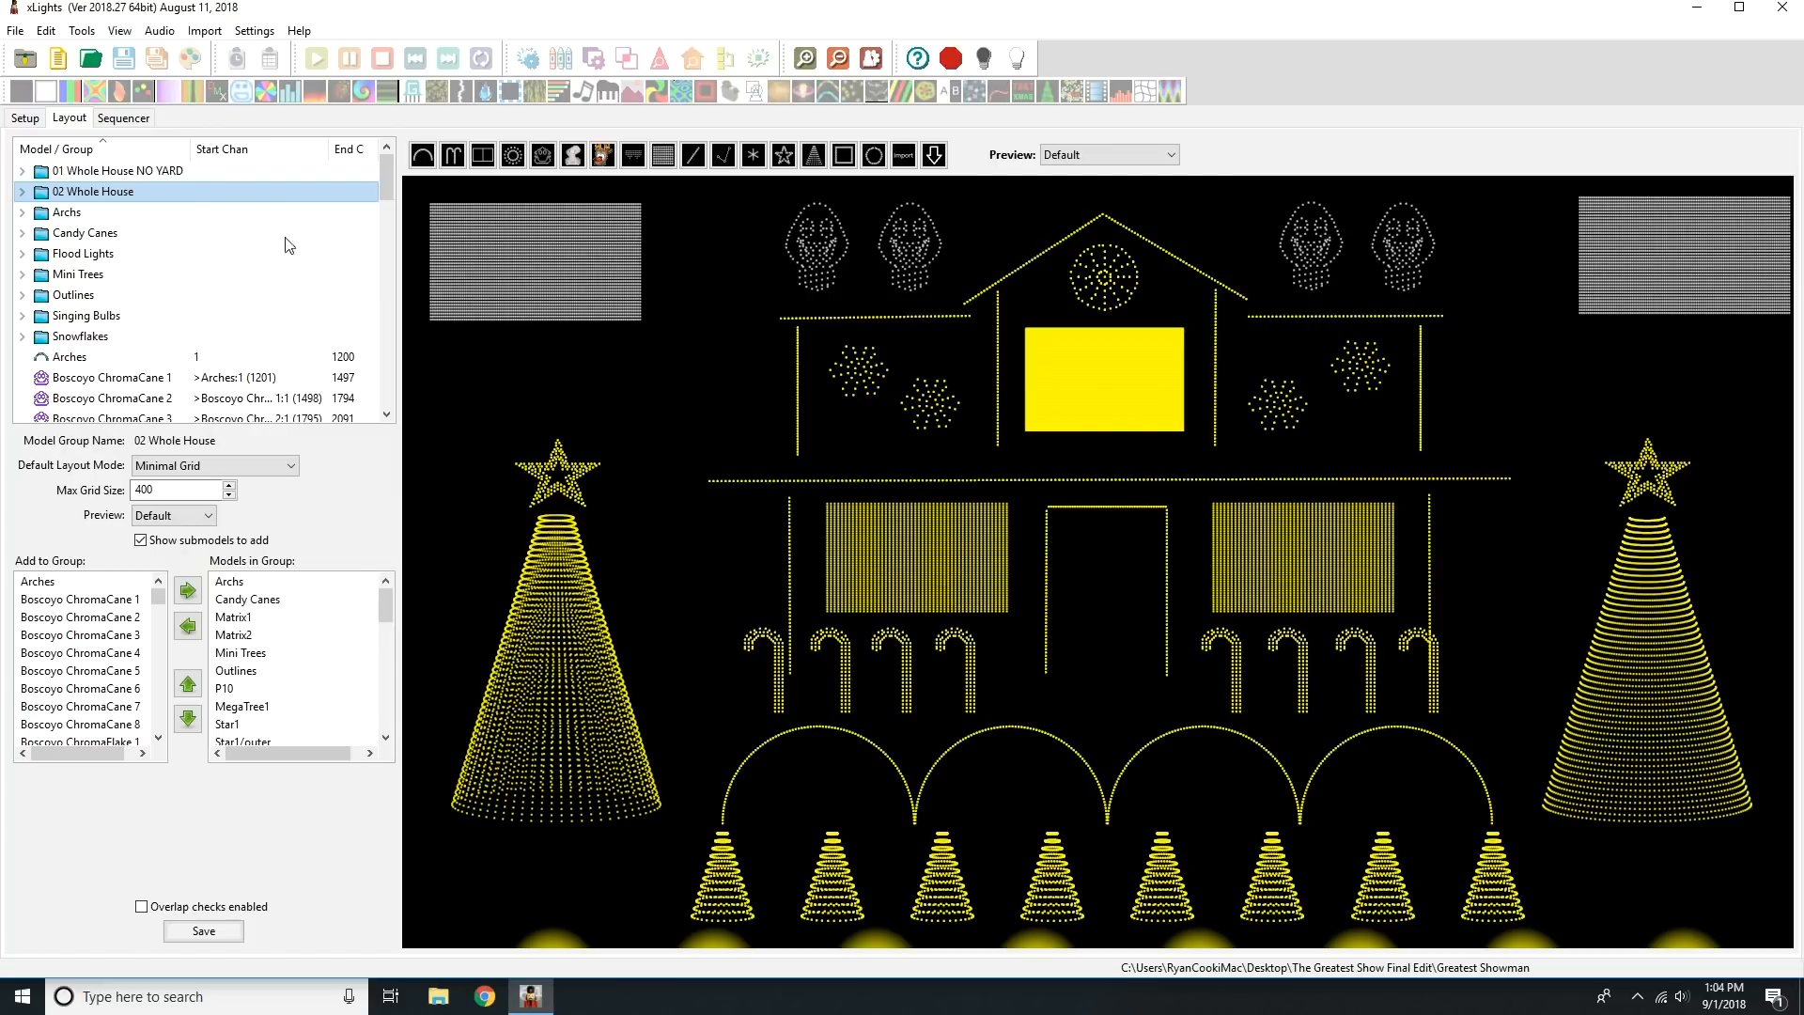
left_click(172, 173)
left_click(168, 184)
left_click(172, 173)
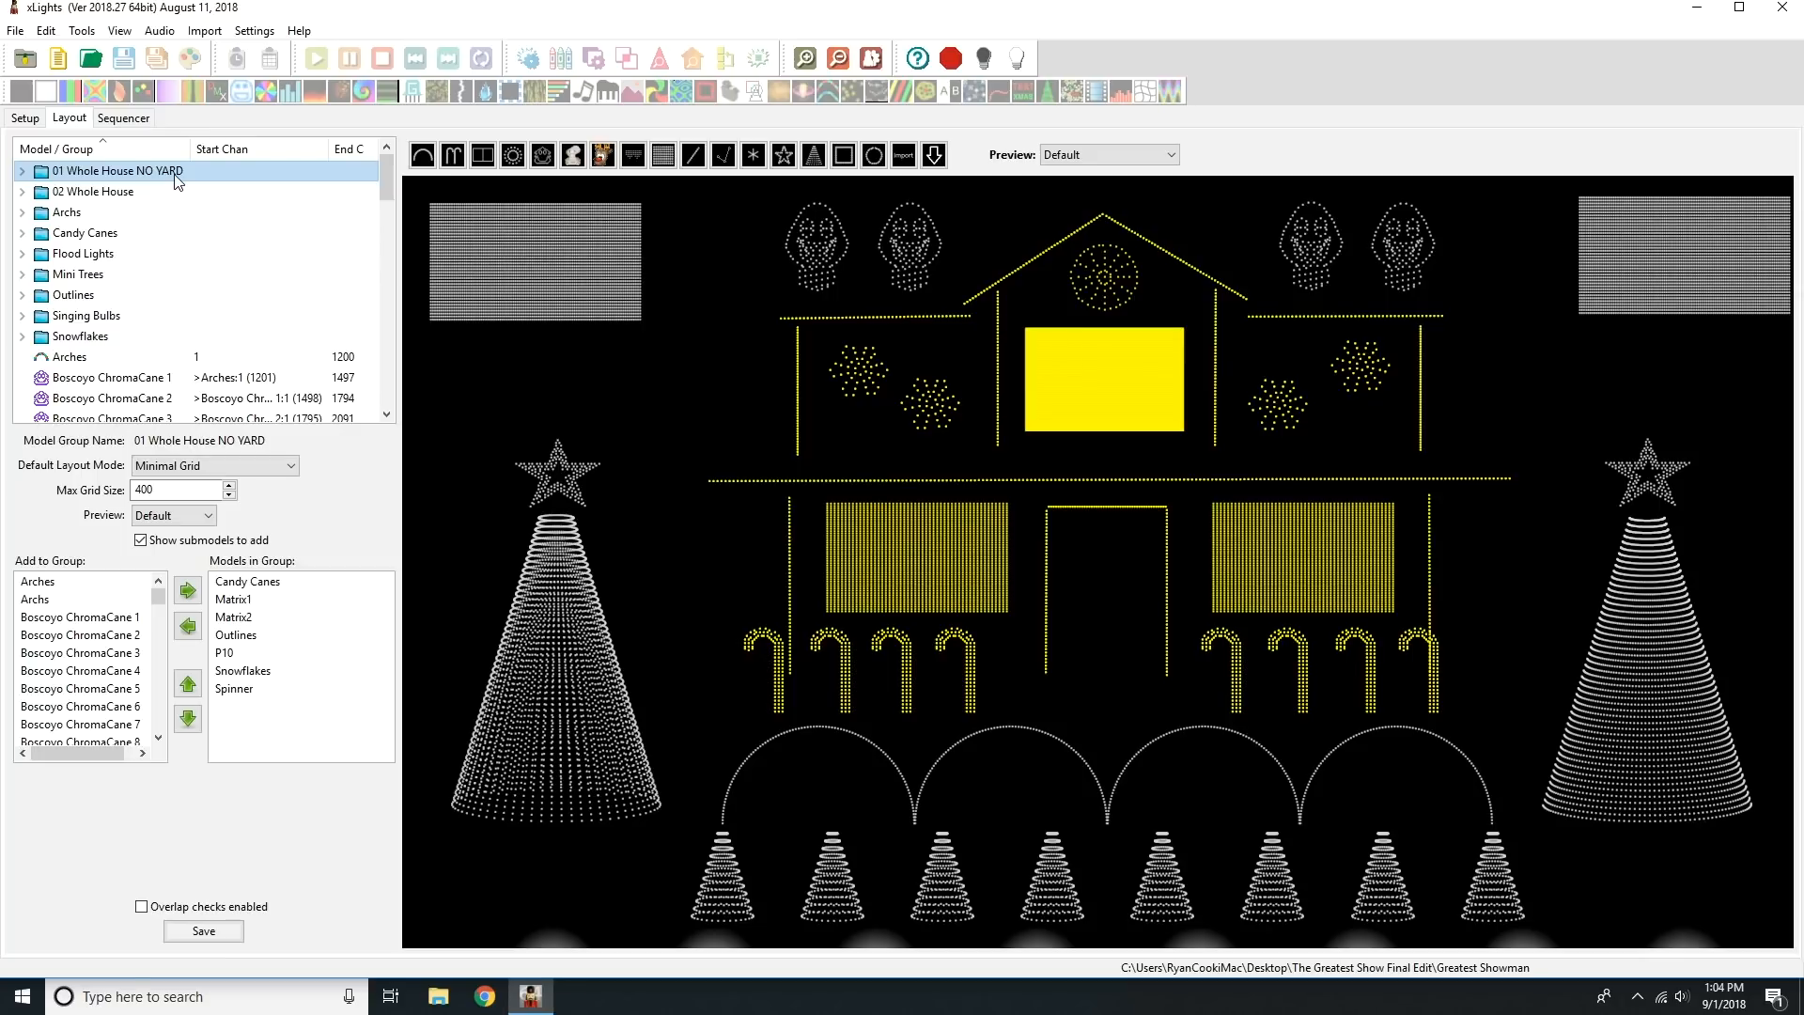
Examine the models in the Archs, Candy Canes, Flood Lights, Mini Trees, Outlines and Snowflakes groups one after another.
left_click(120, 218)
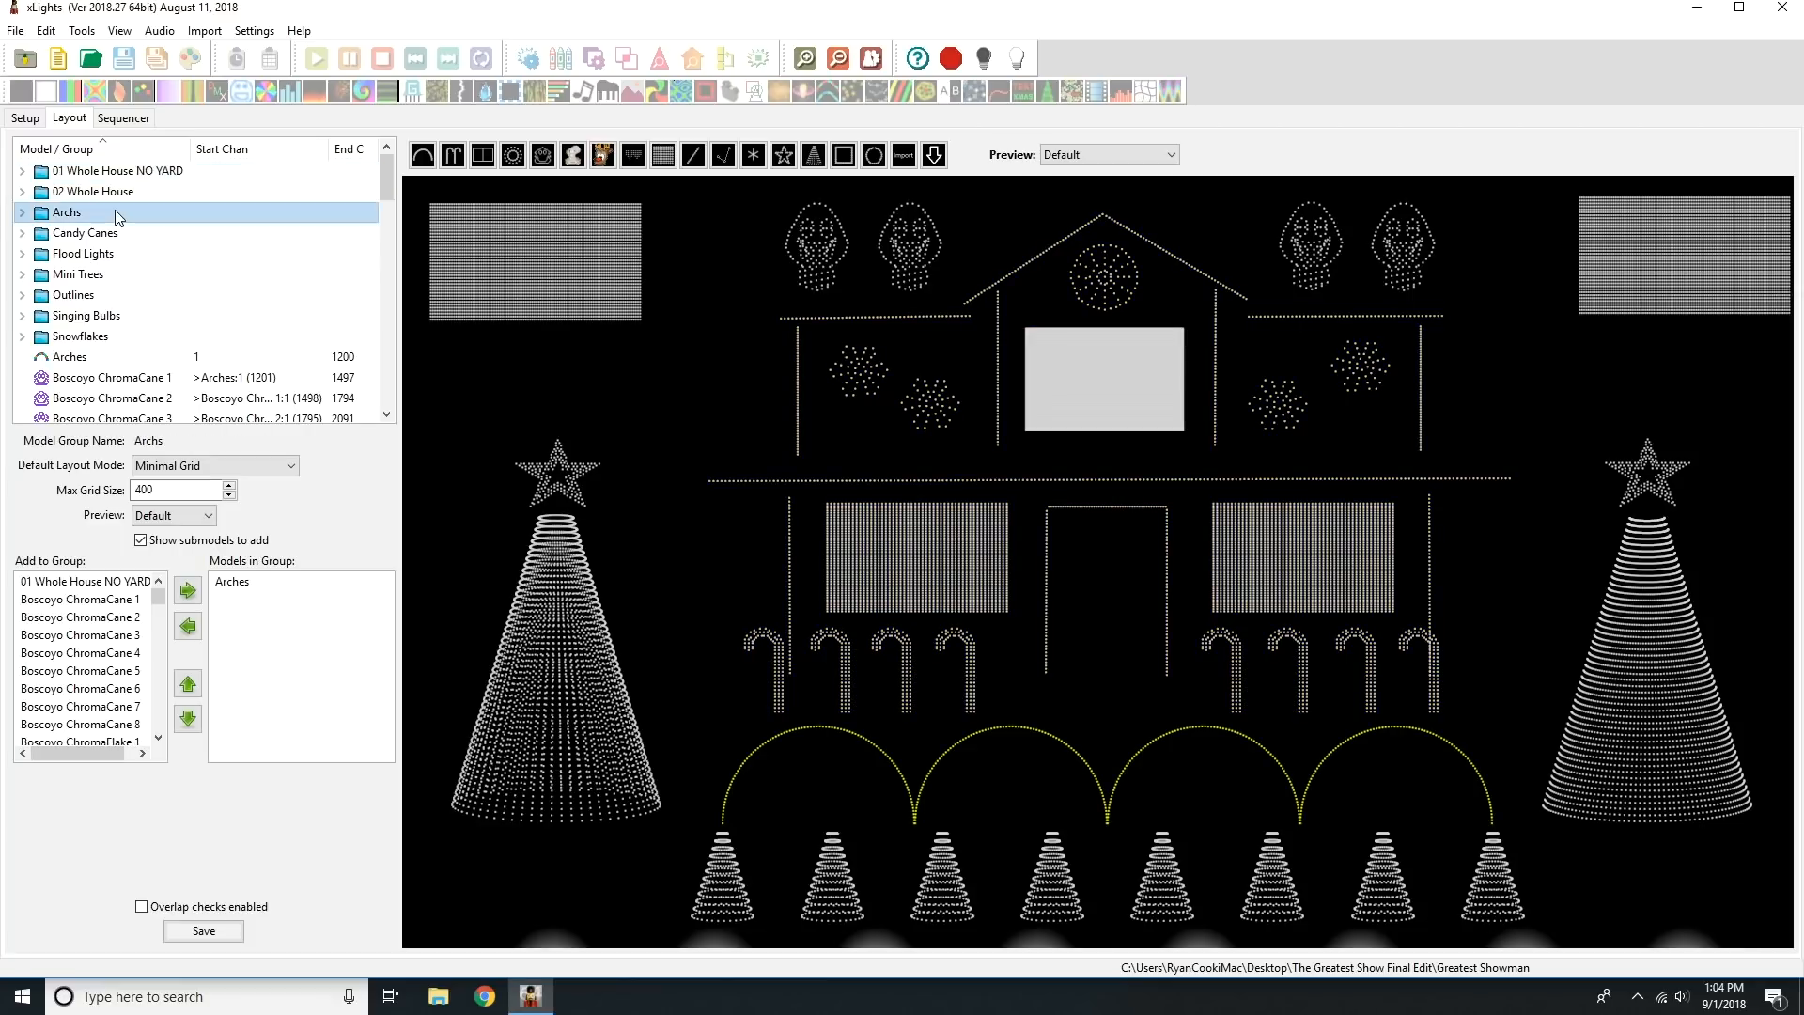
left_click(120, 235)
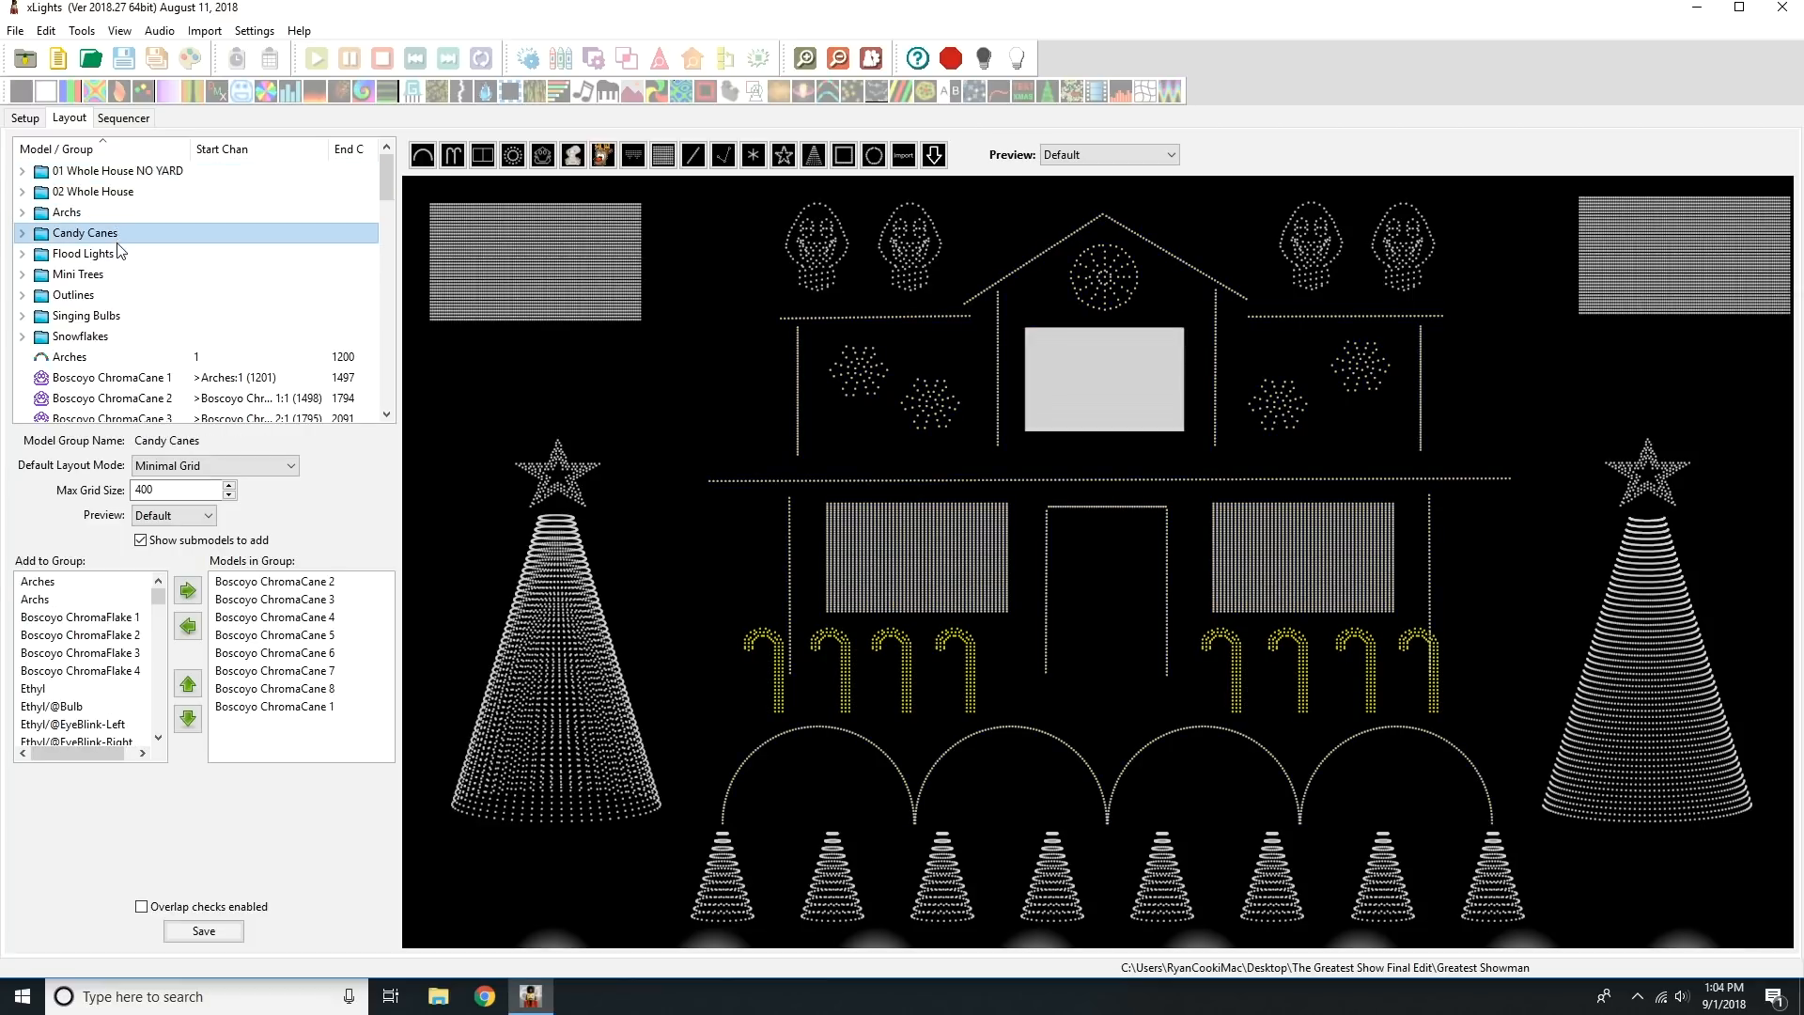
left_click(119, 255)
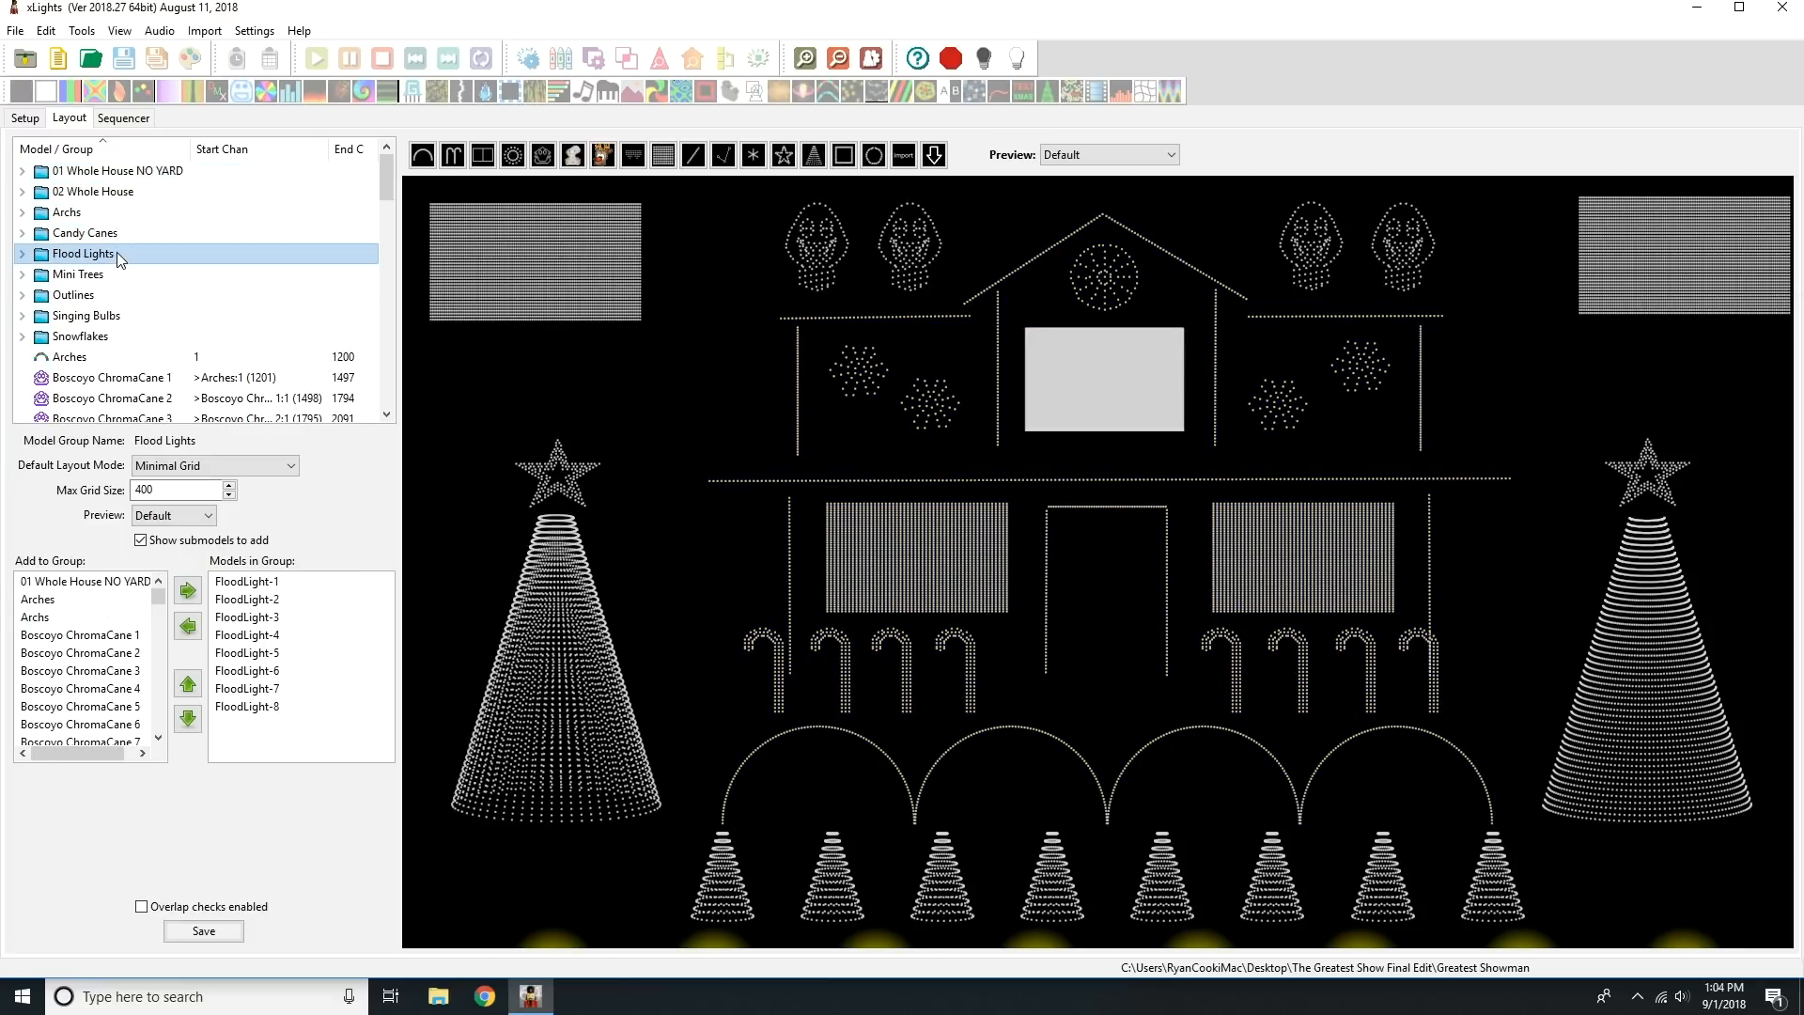
left_click(118, 276)
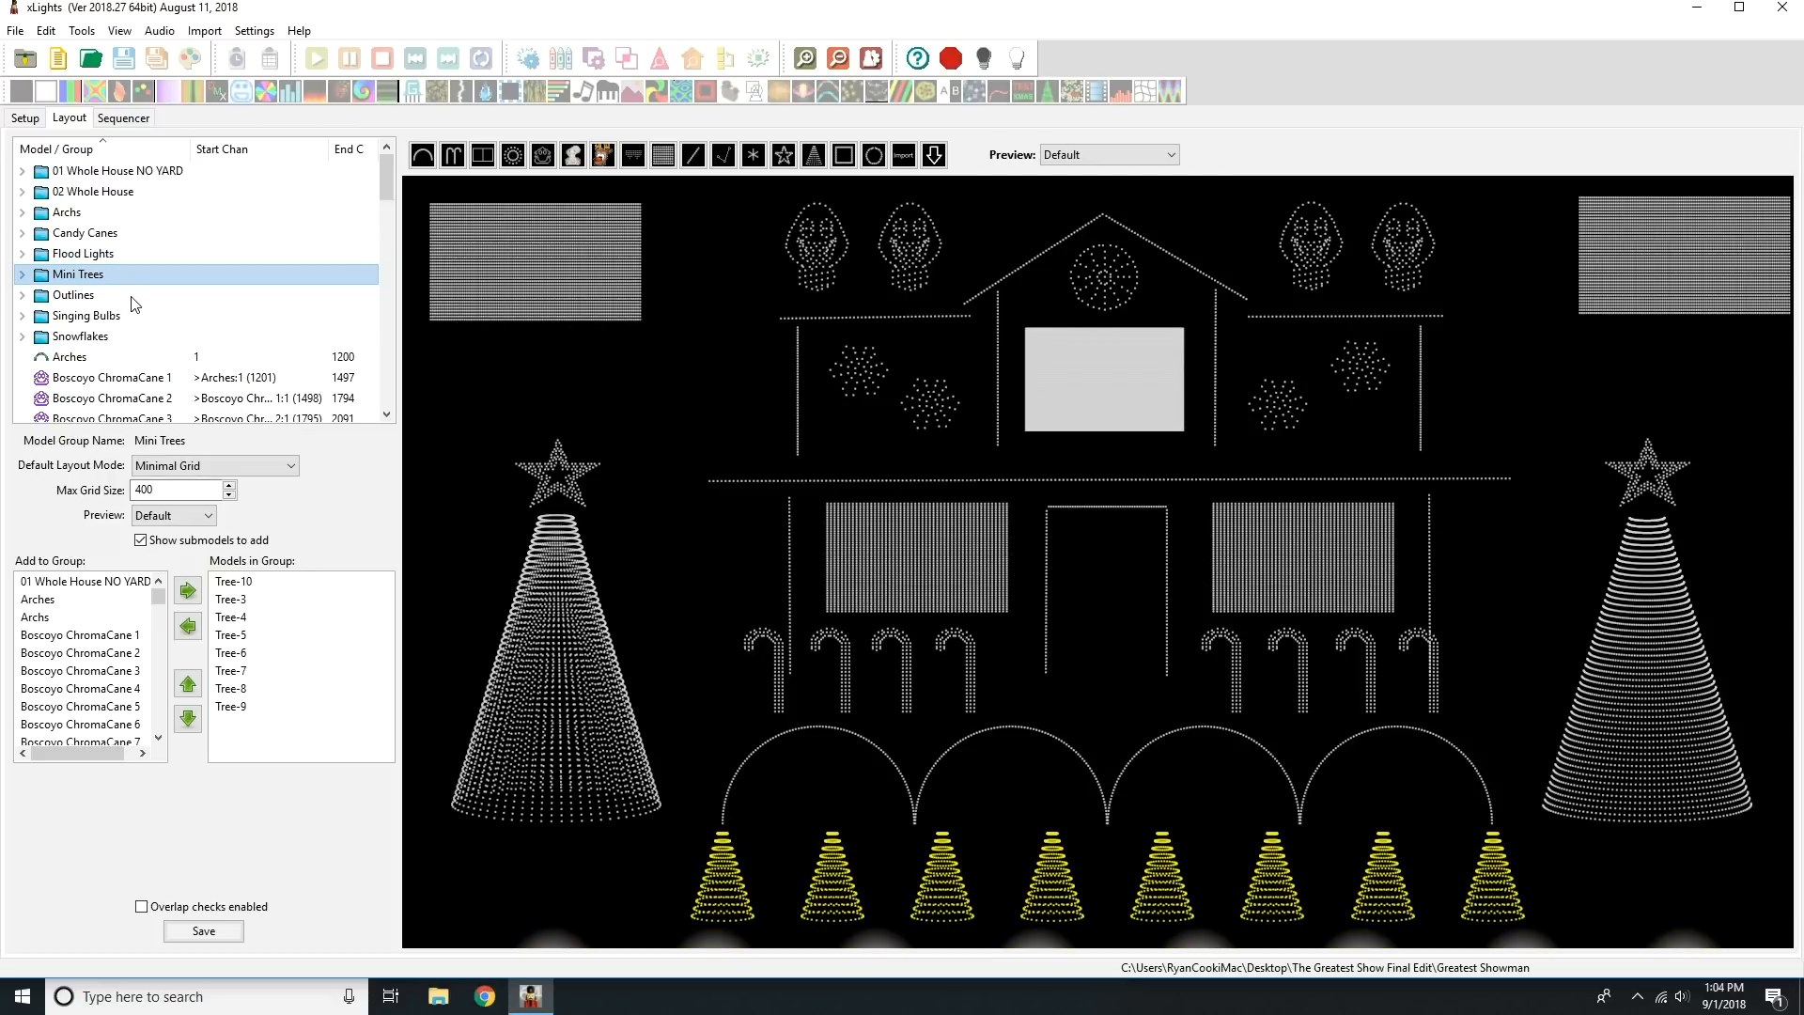
left_click(136, 297)
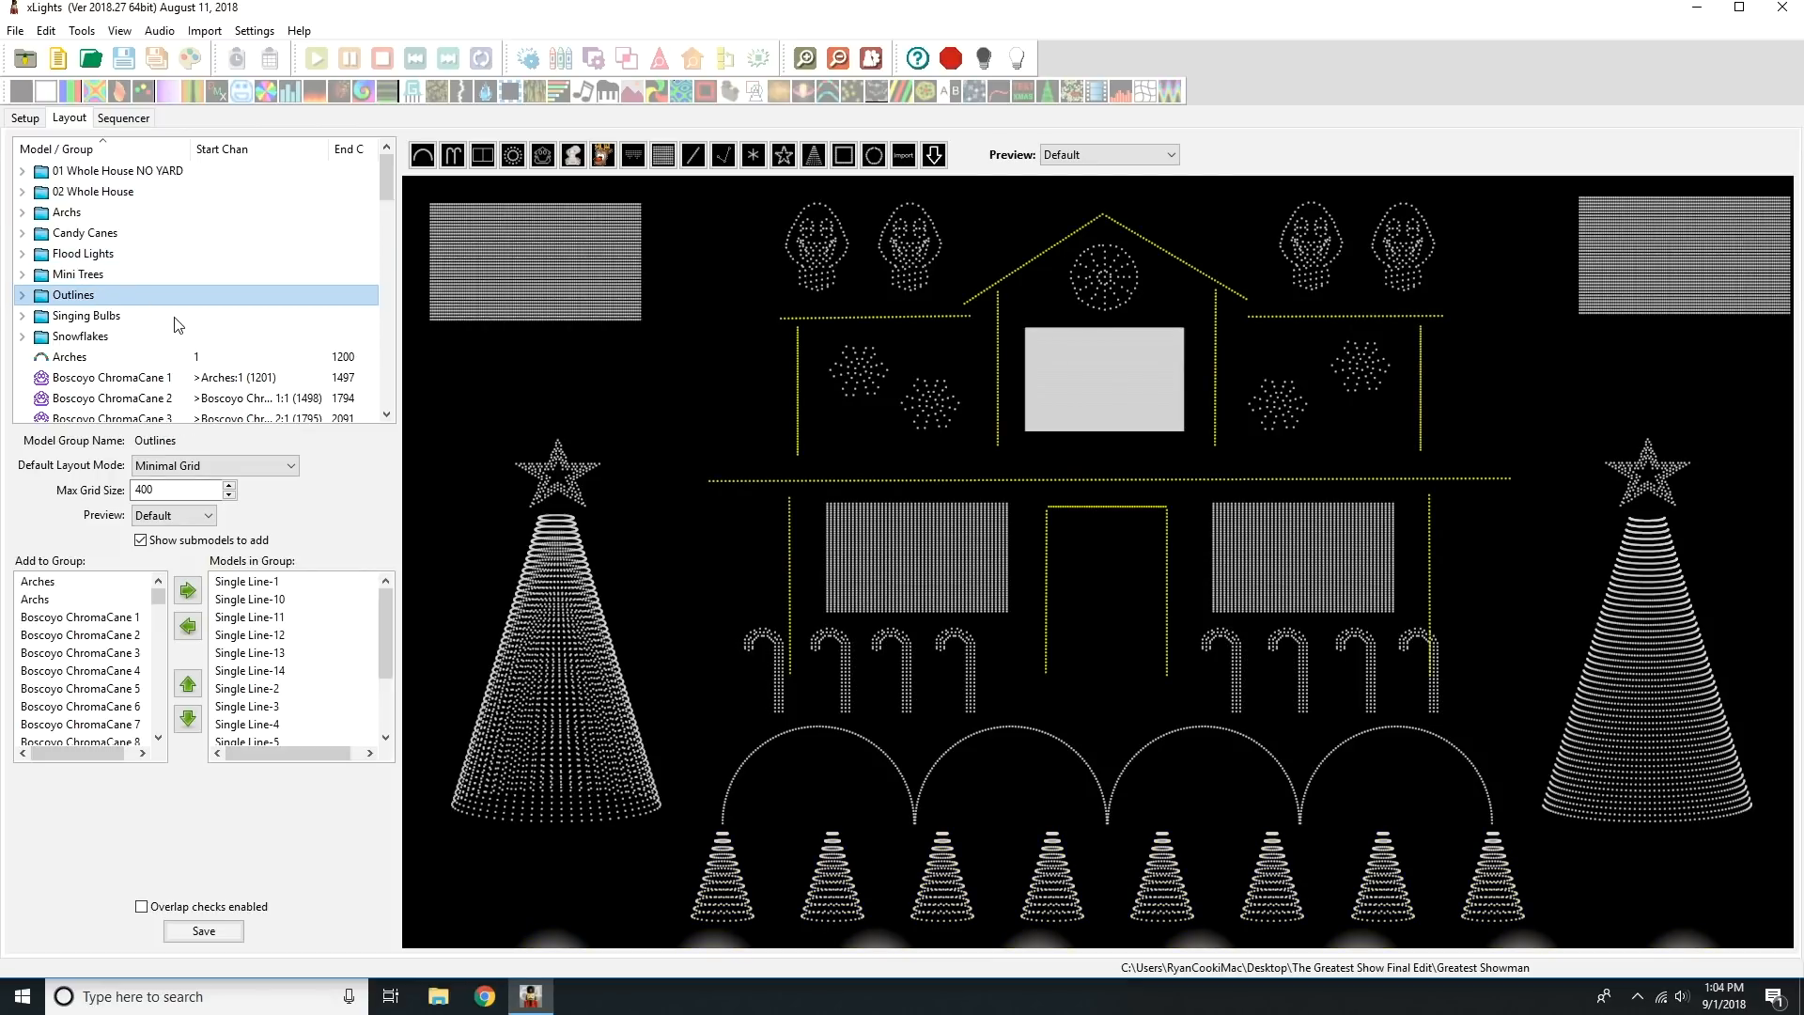
left_click(142, 338)
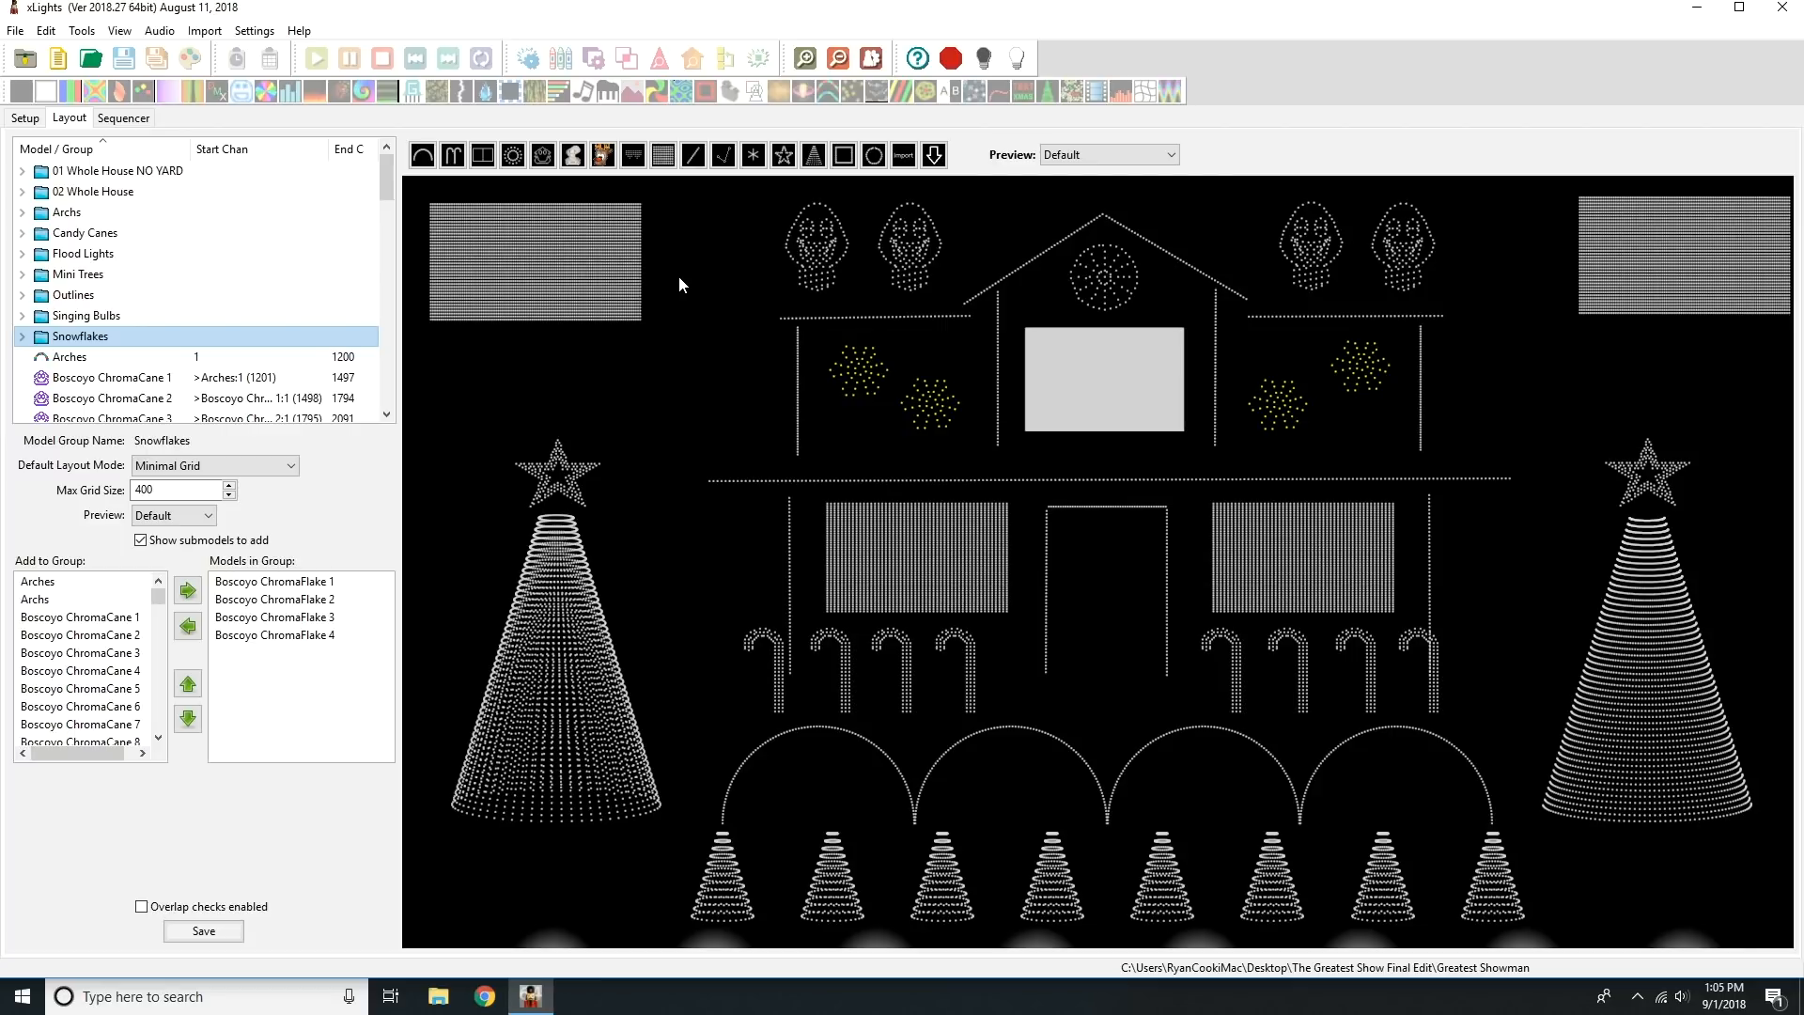
Inspect the two Singing Faces matrices and the MegaTree Singing Faces model in the layout.
left_click(630, 243)
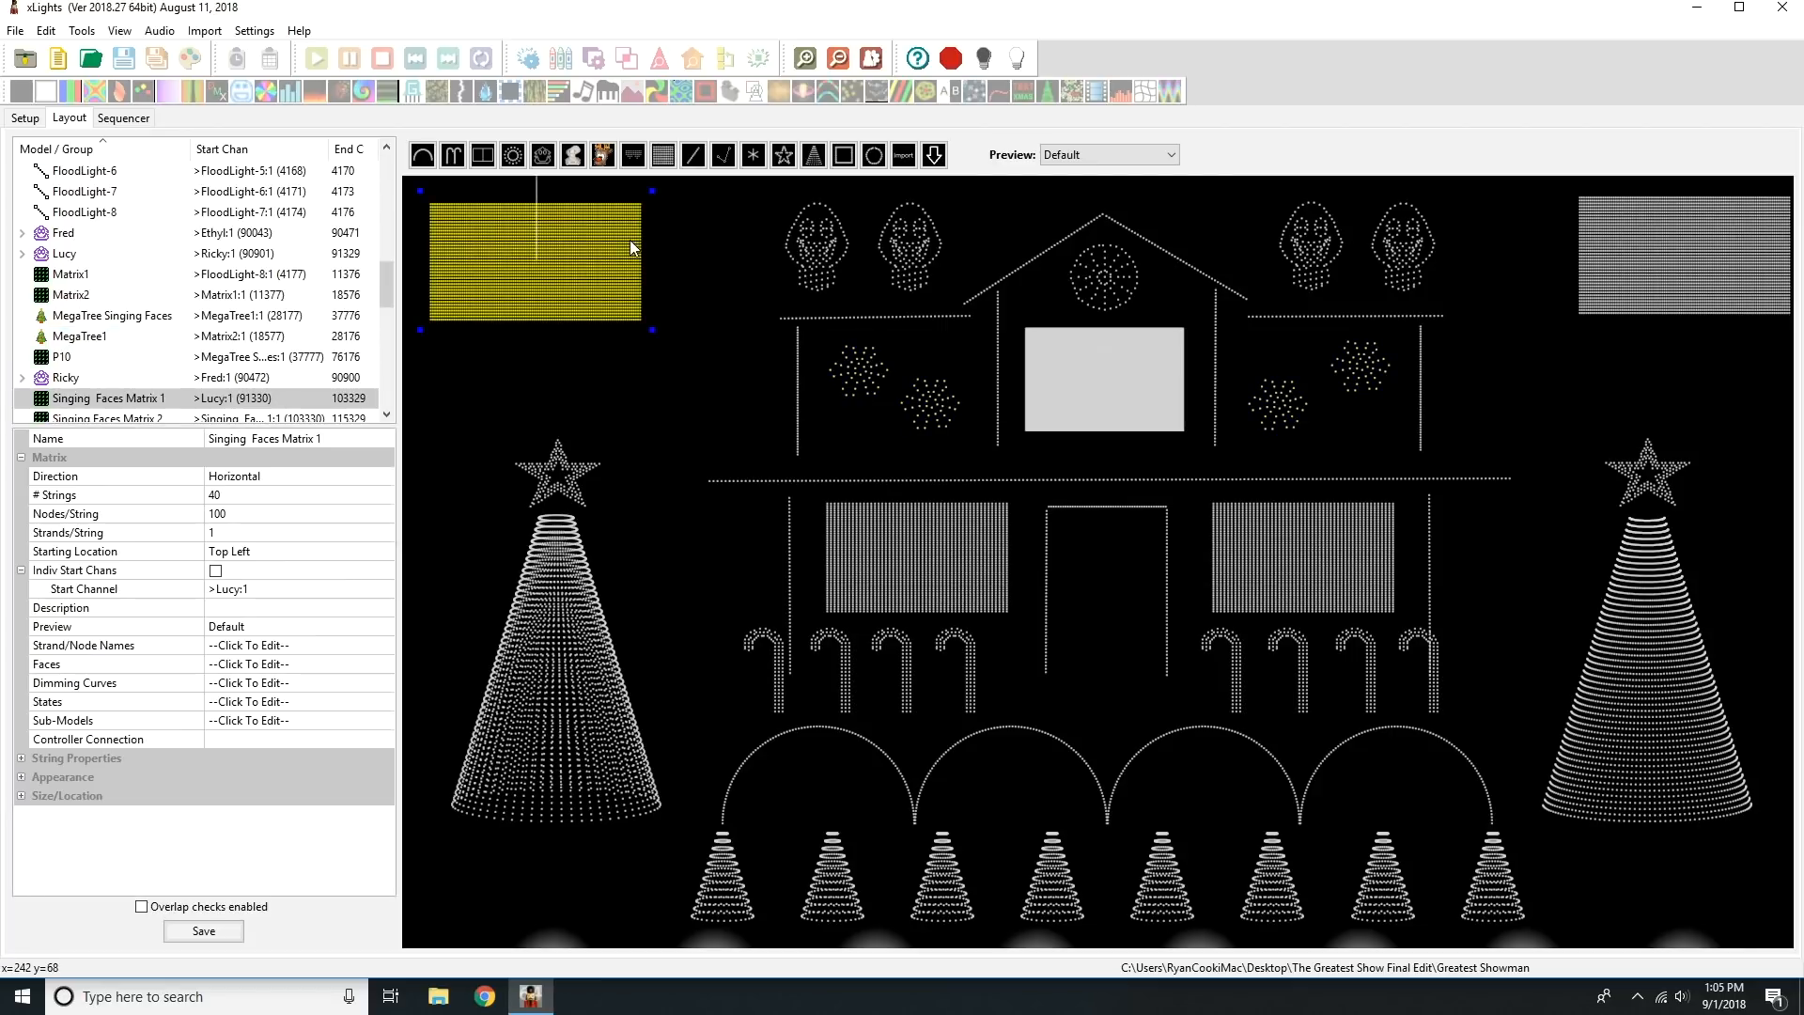
left_click(1670, 257)
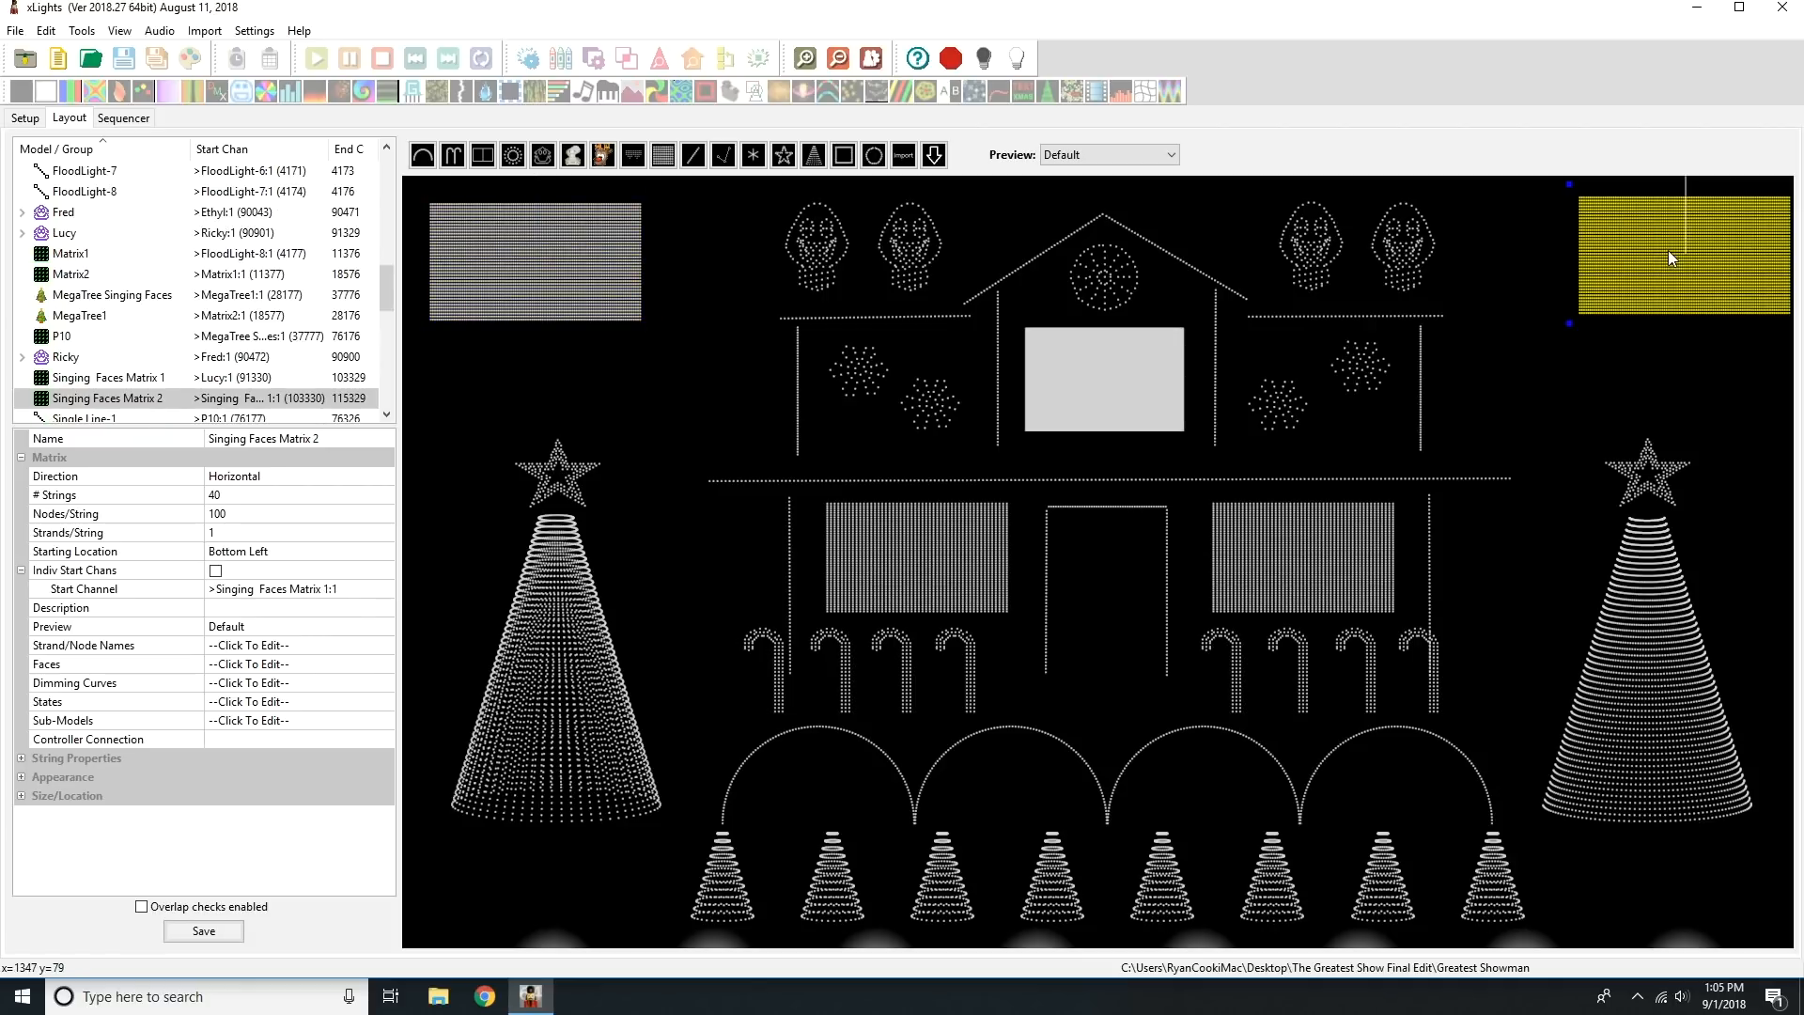
left_click(1627, 652)
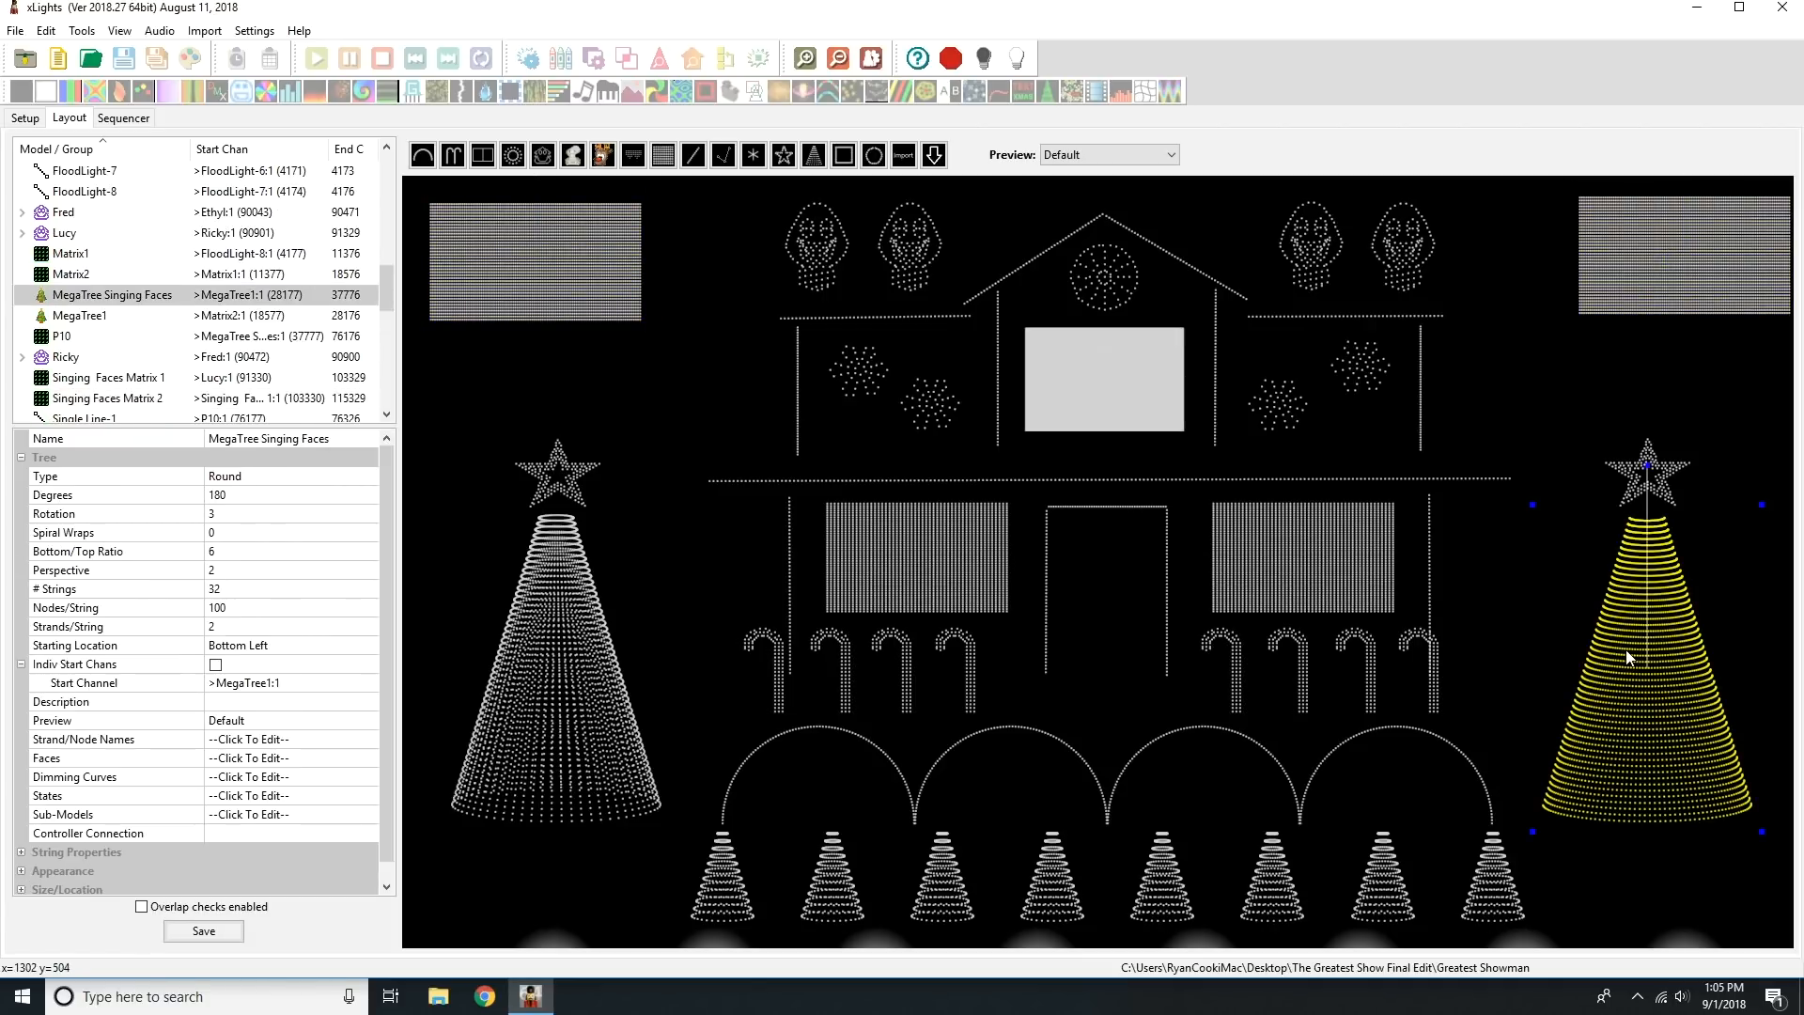
left_click(1473, 379)
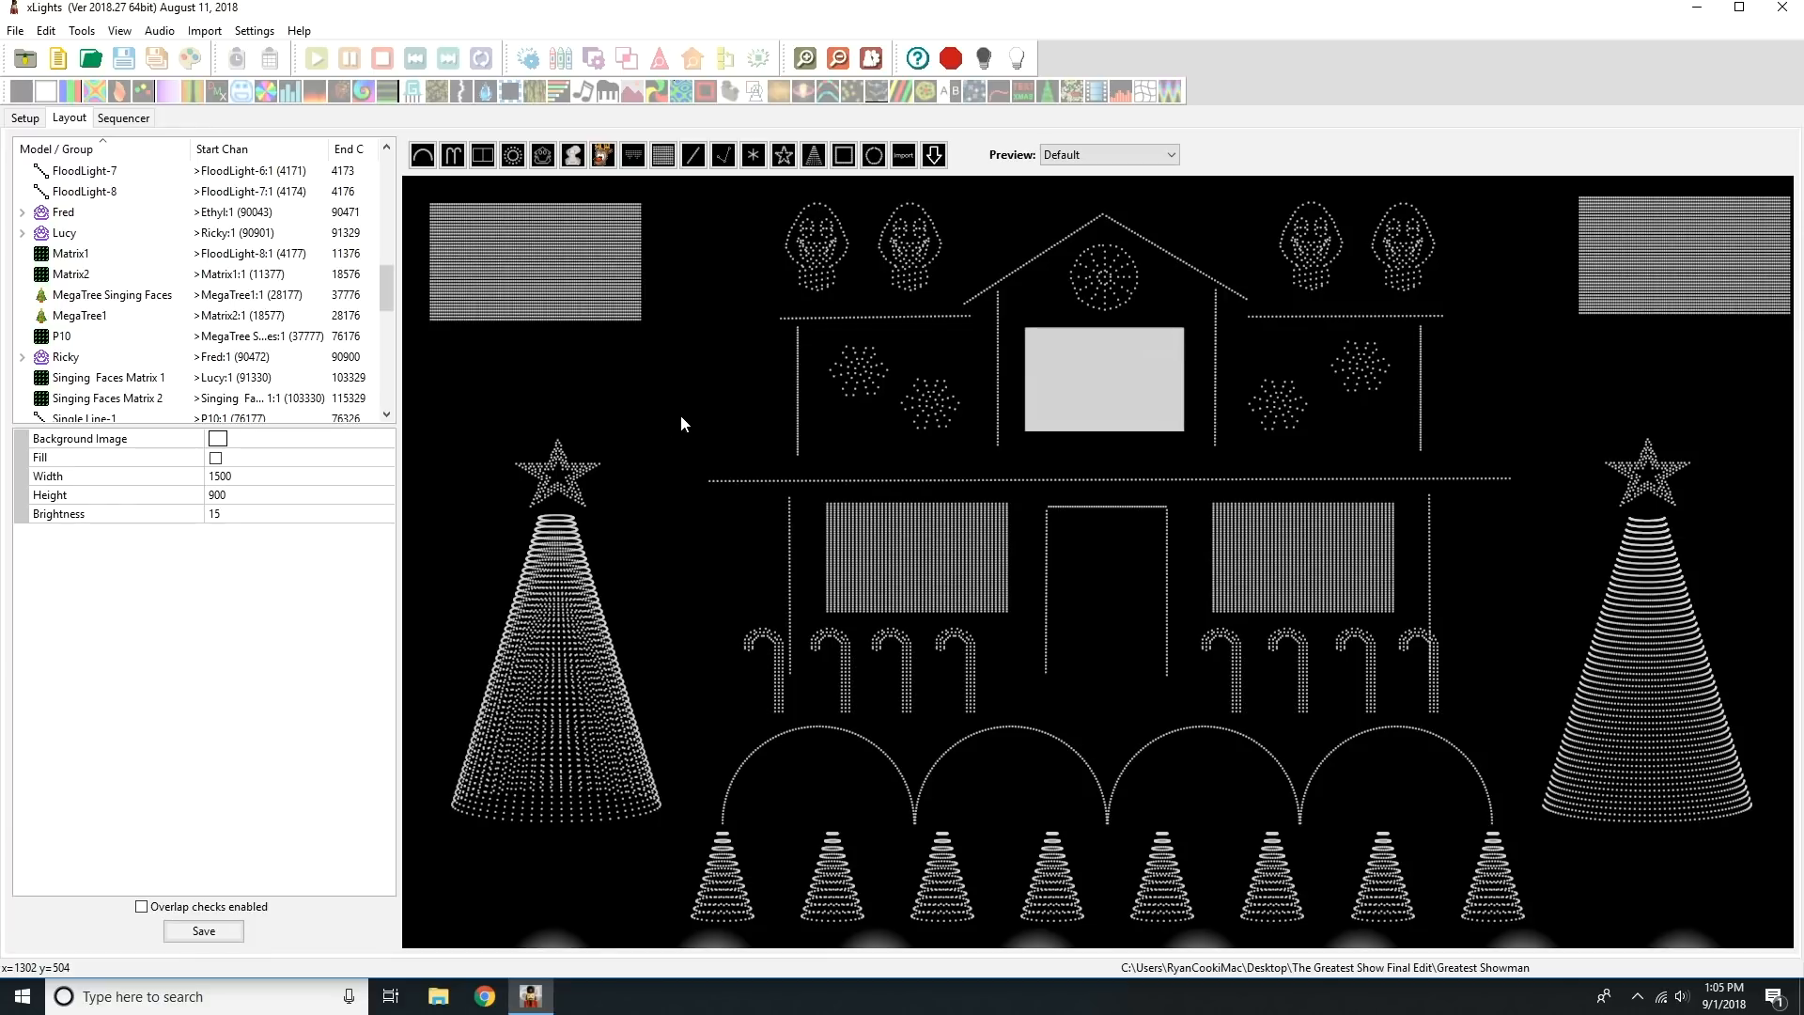
Review again which models the 01 Whole House NO YARD, 02 Whole House and Archs groups cover.
left_click_drag(383, 295, 393, 178)
left_click(166, 179)
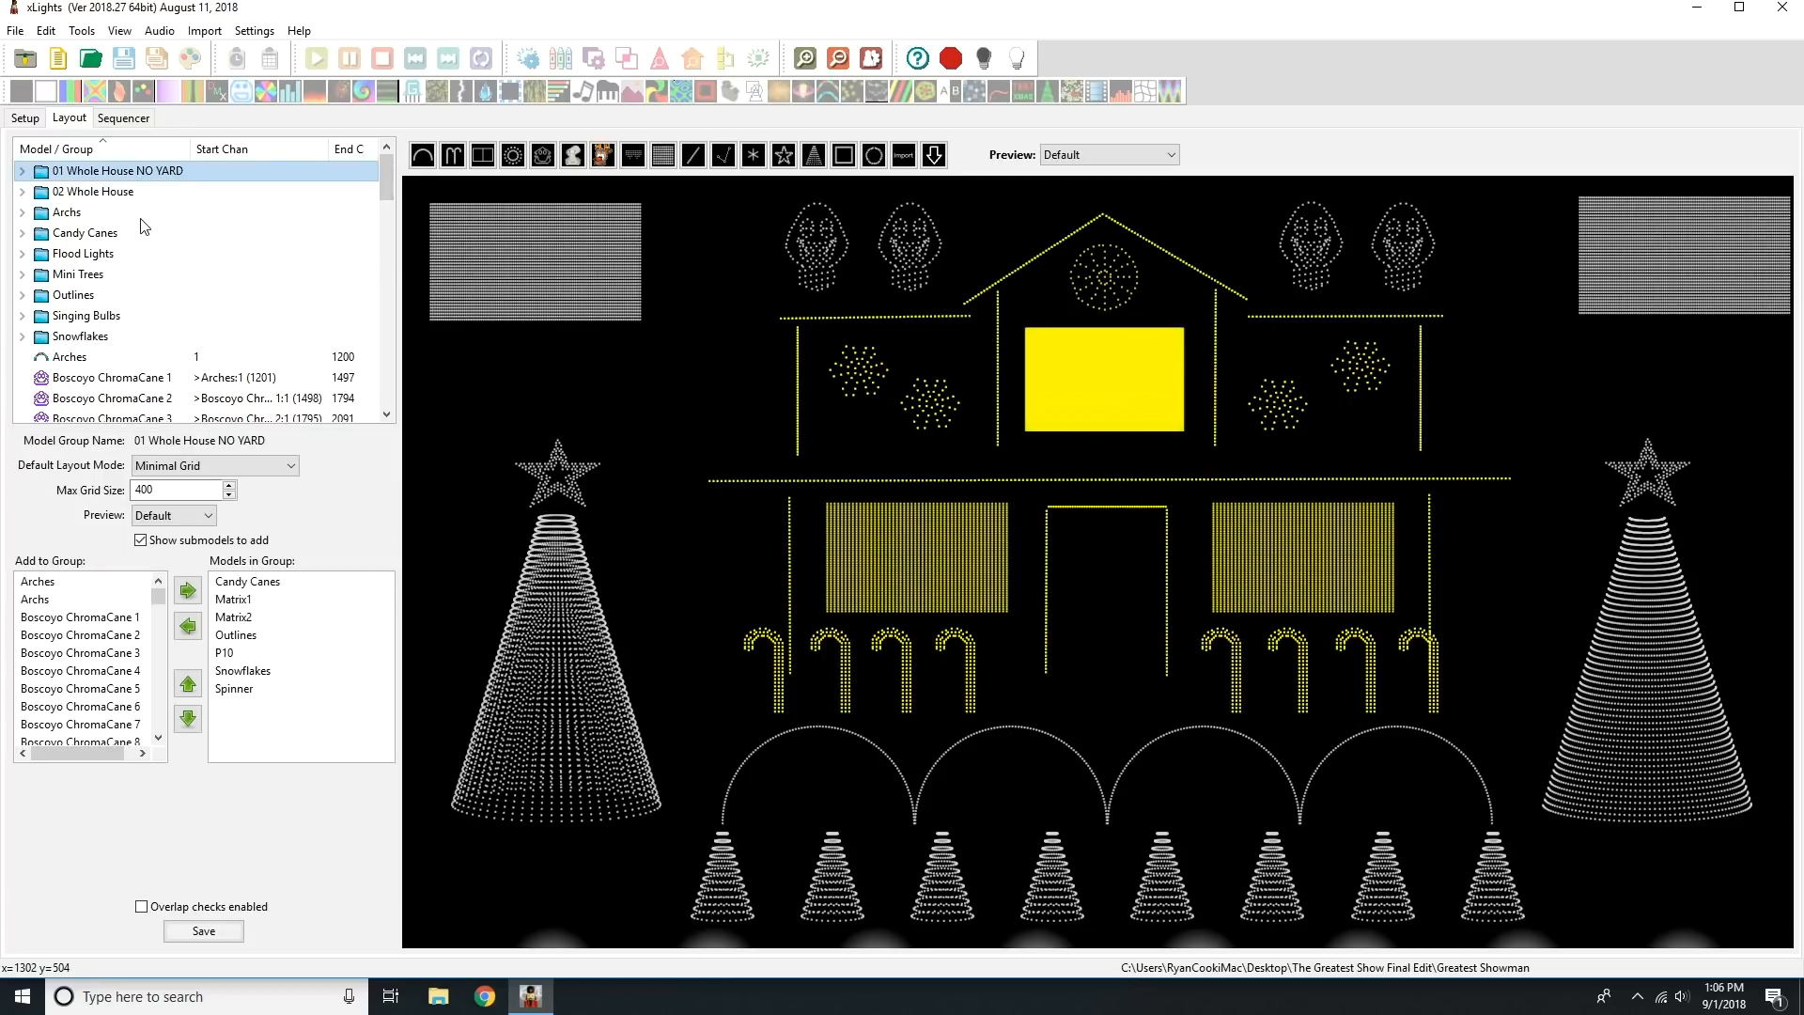
left_click(675, 545)
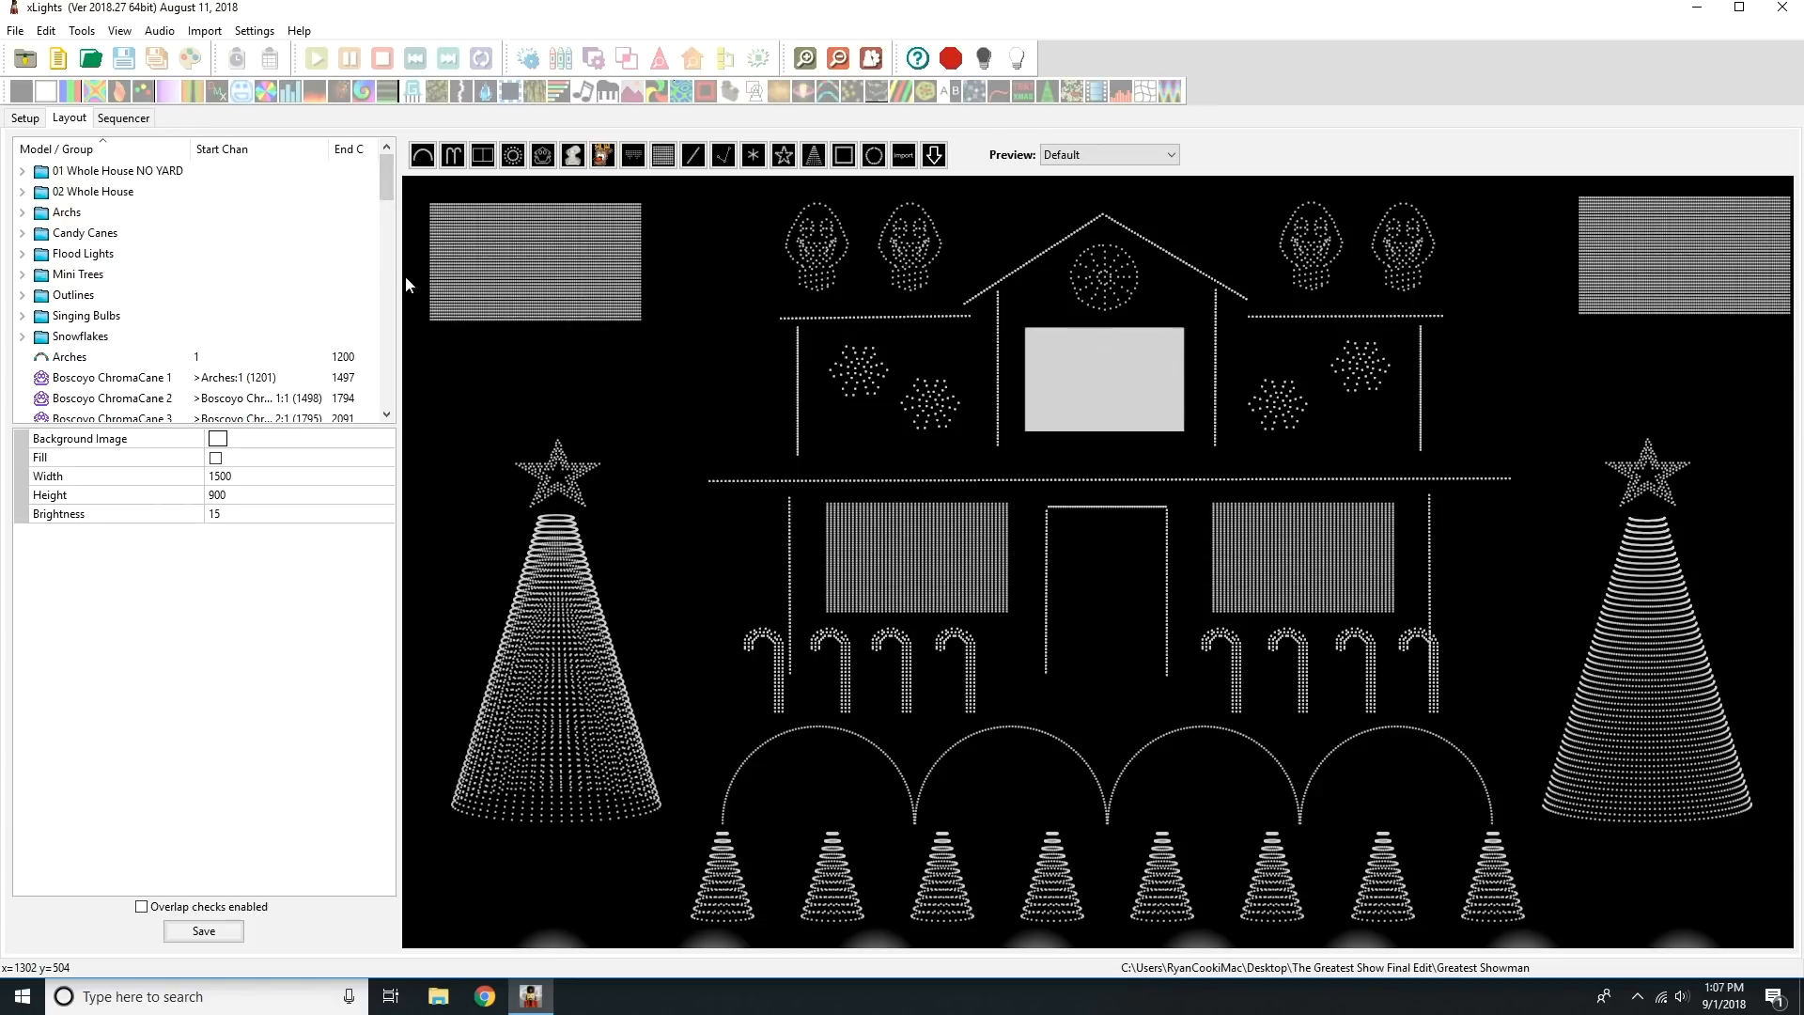
left_click(156, 174)
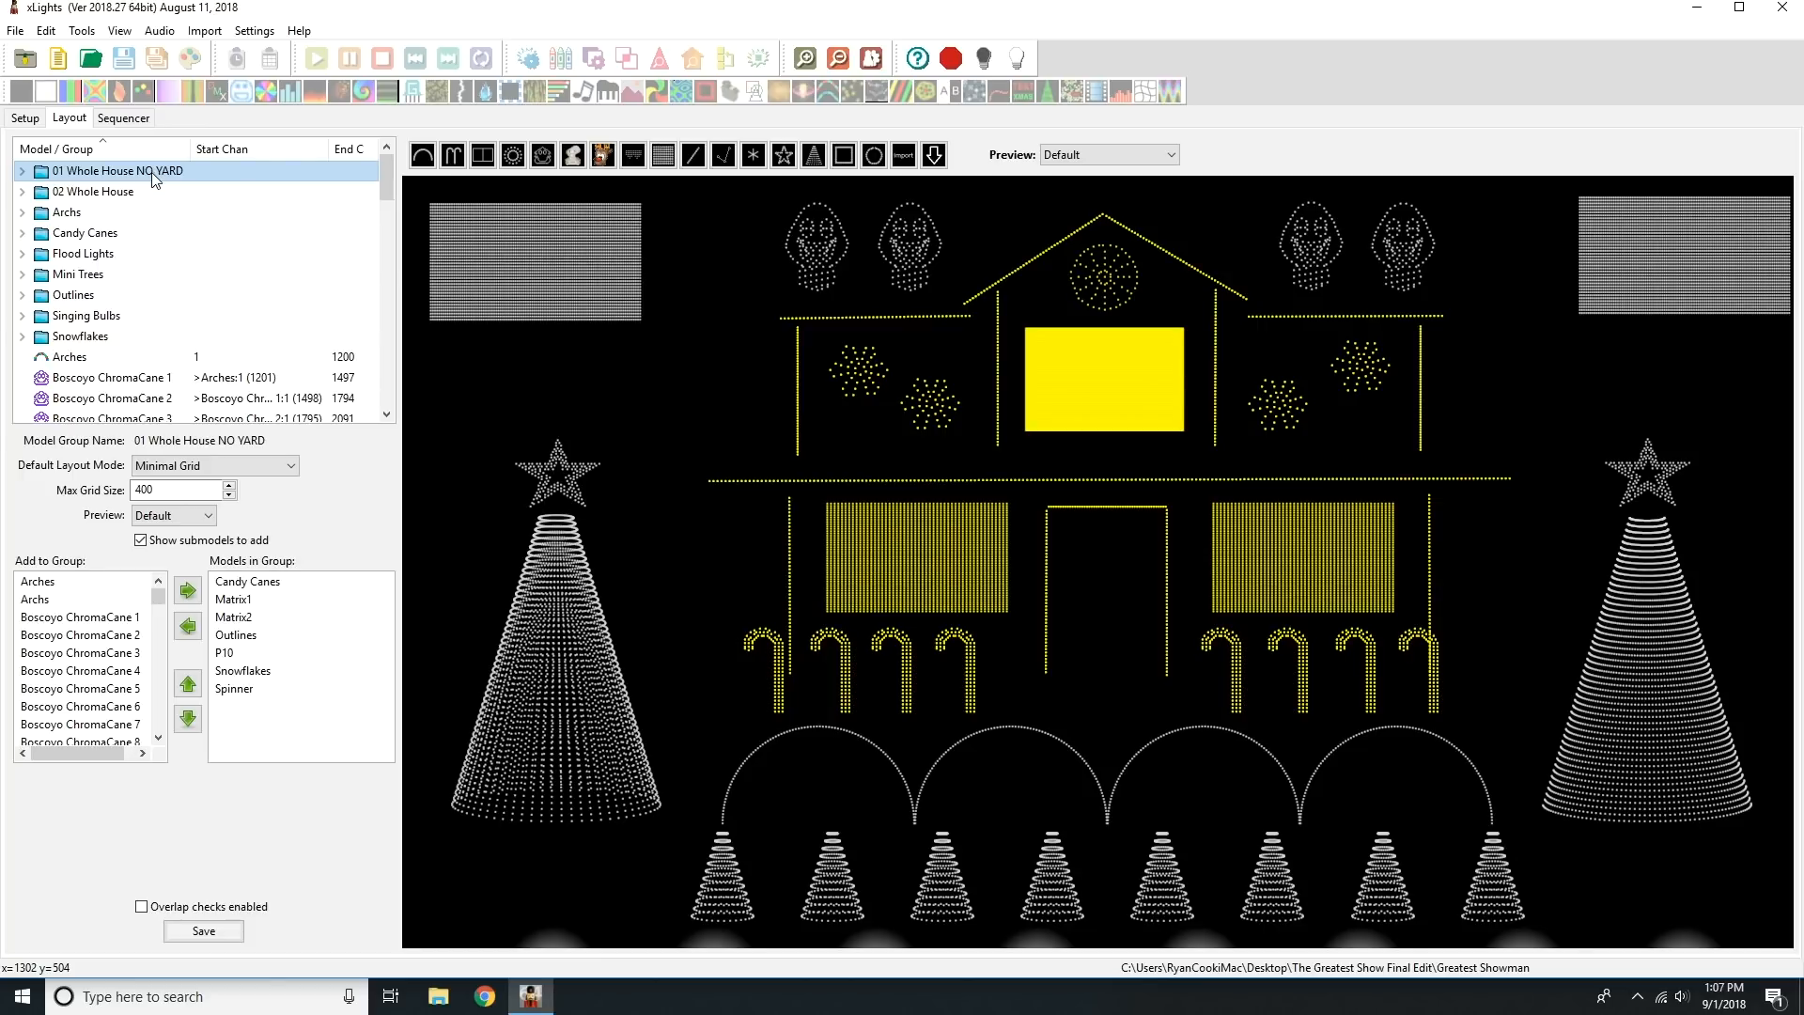
left_click(141, 193)
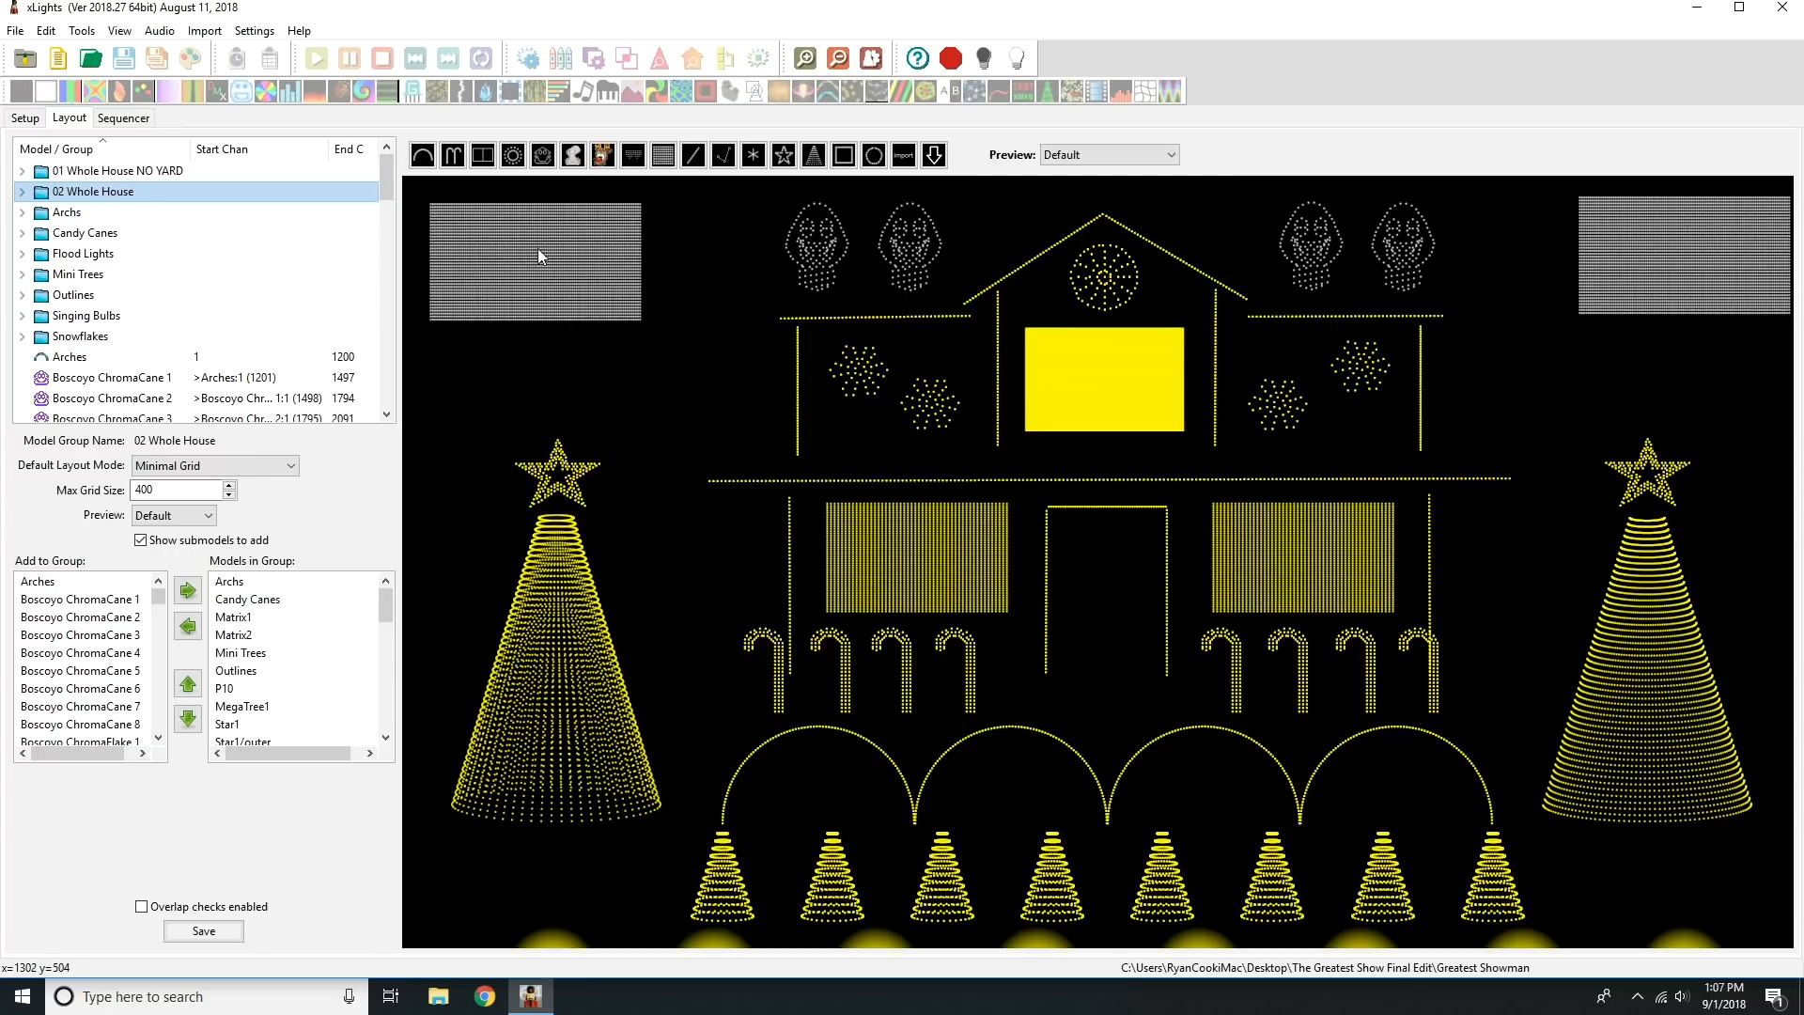
left_click(173, 212)
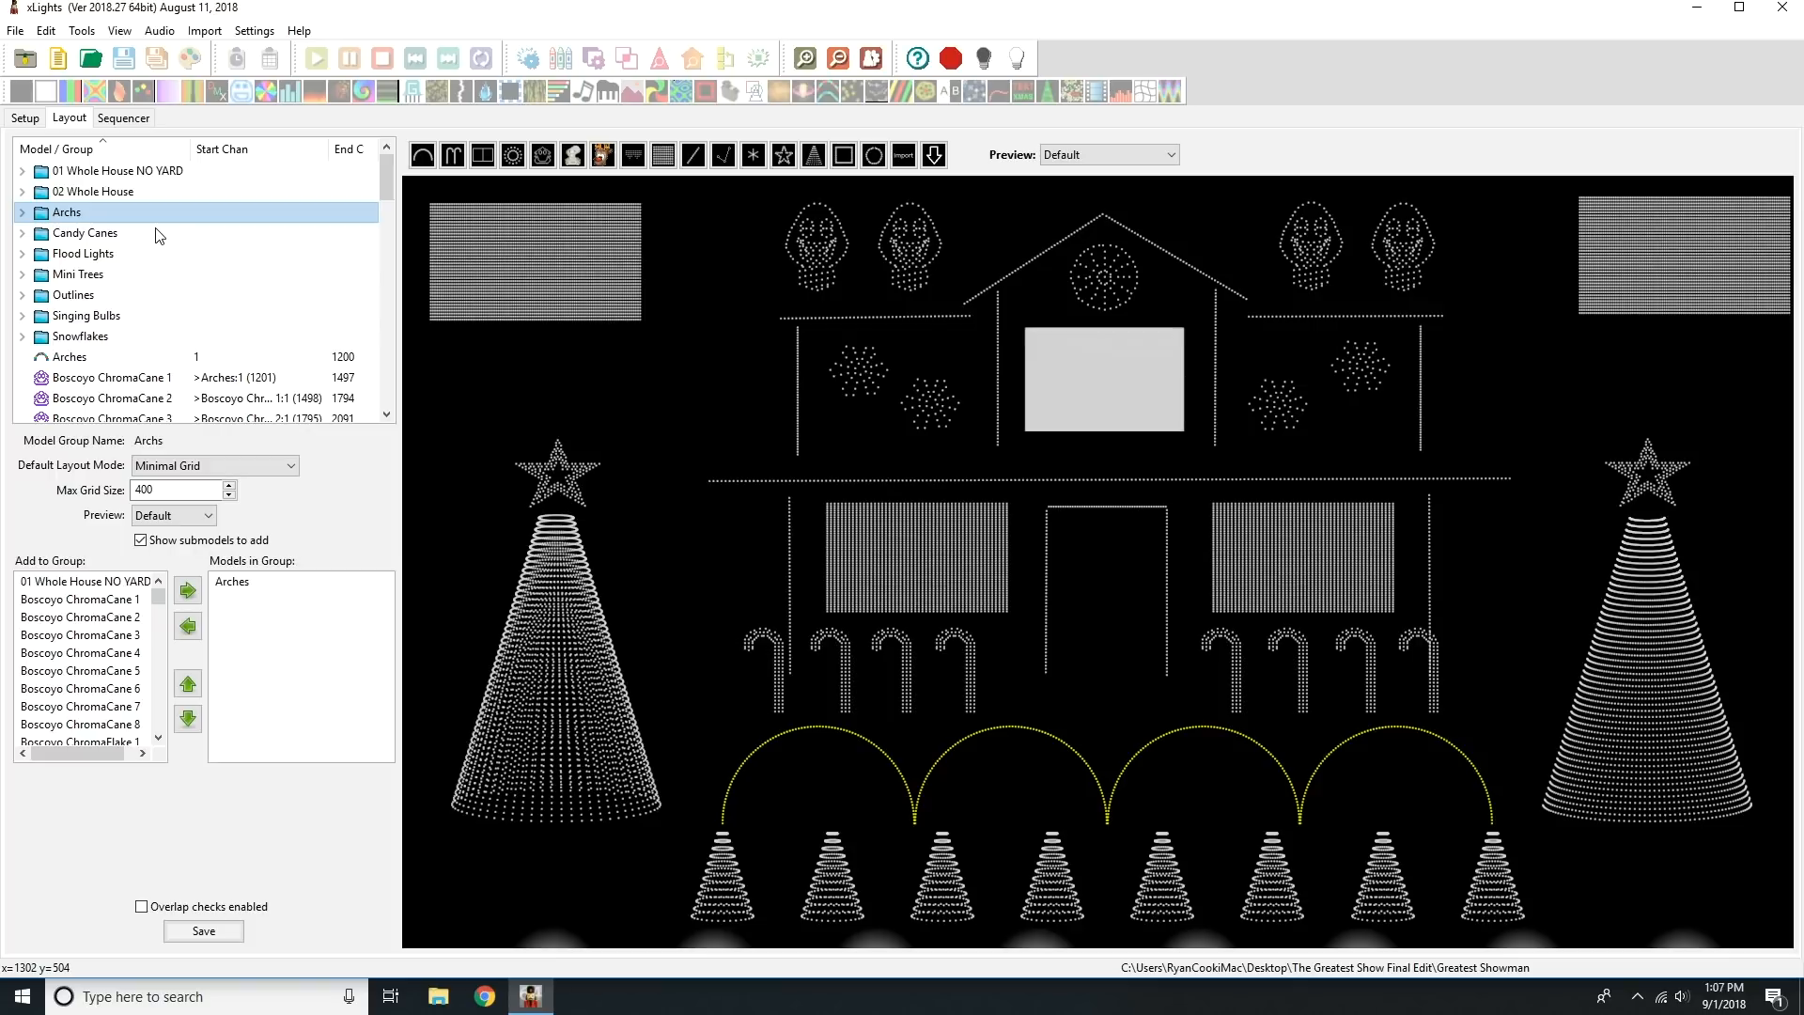
Inspect the mega tree and the Matrix1 model in the layout, then clear the selection.
left_click(545, 585)
left_click(953, 525)
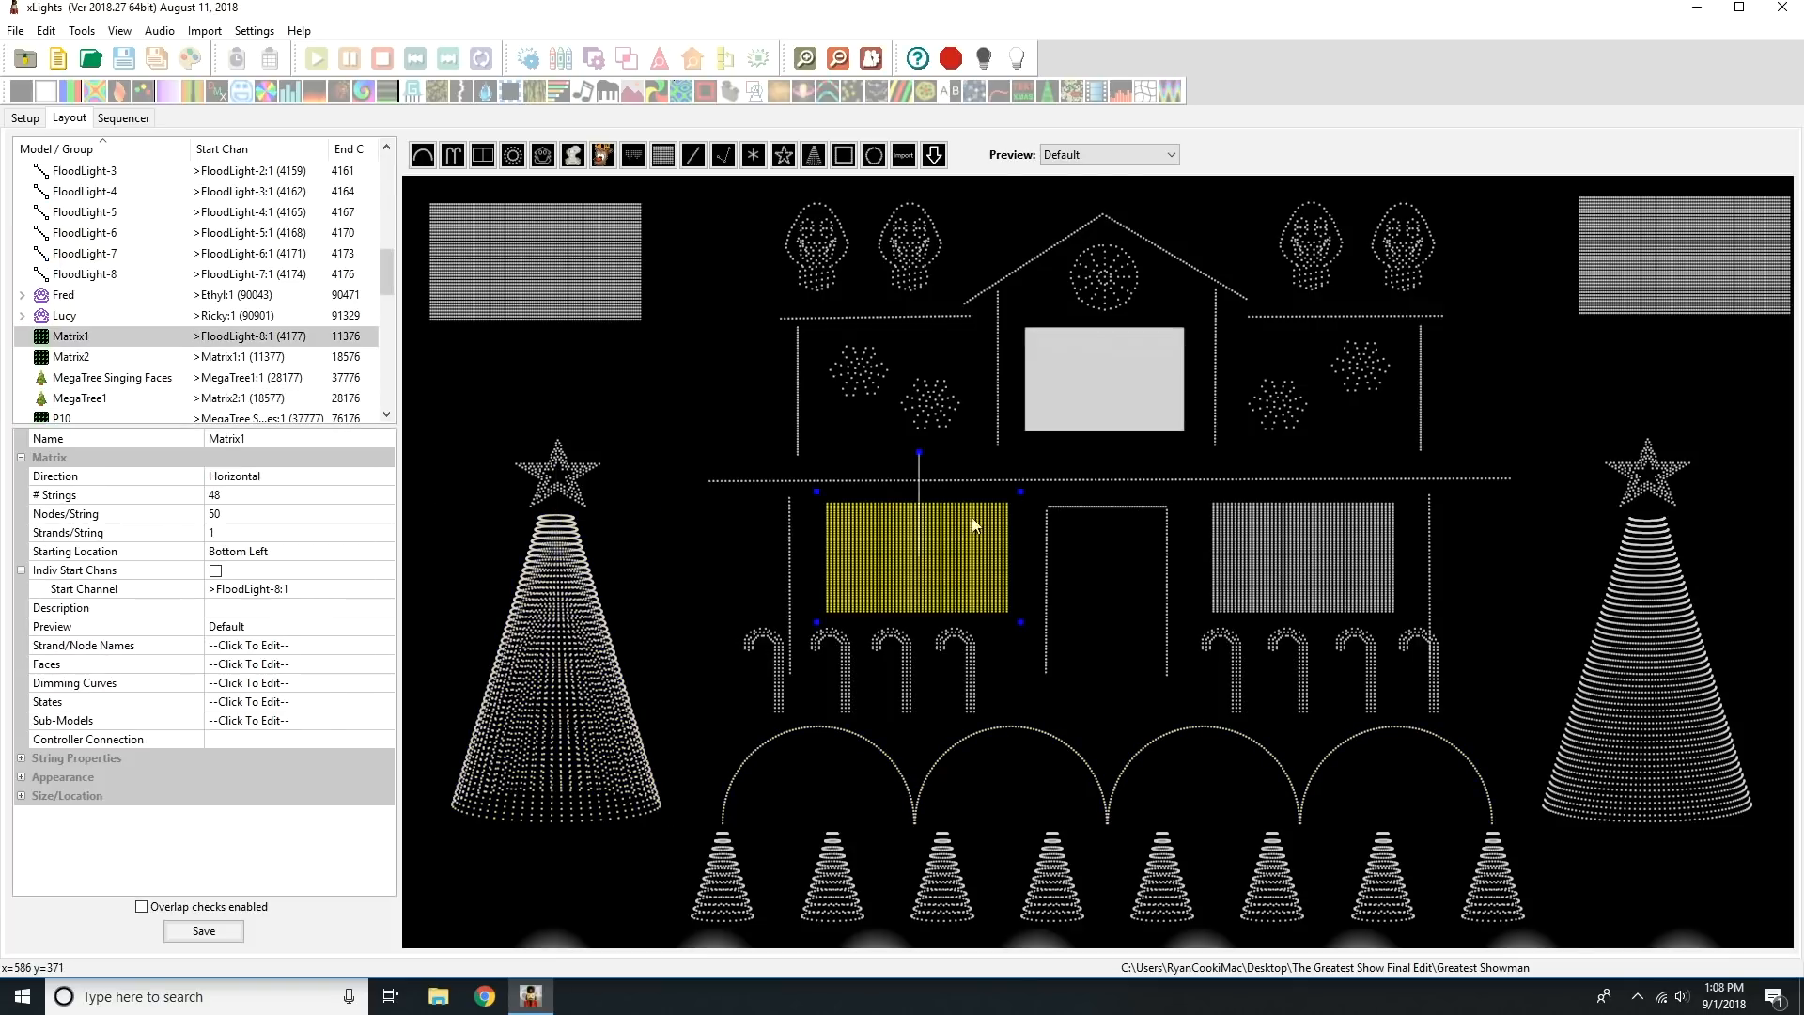
left_click(1141, 378)
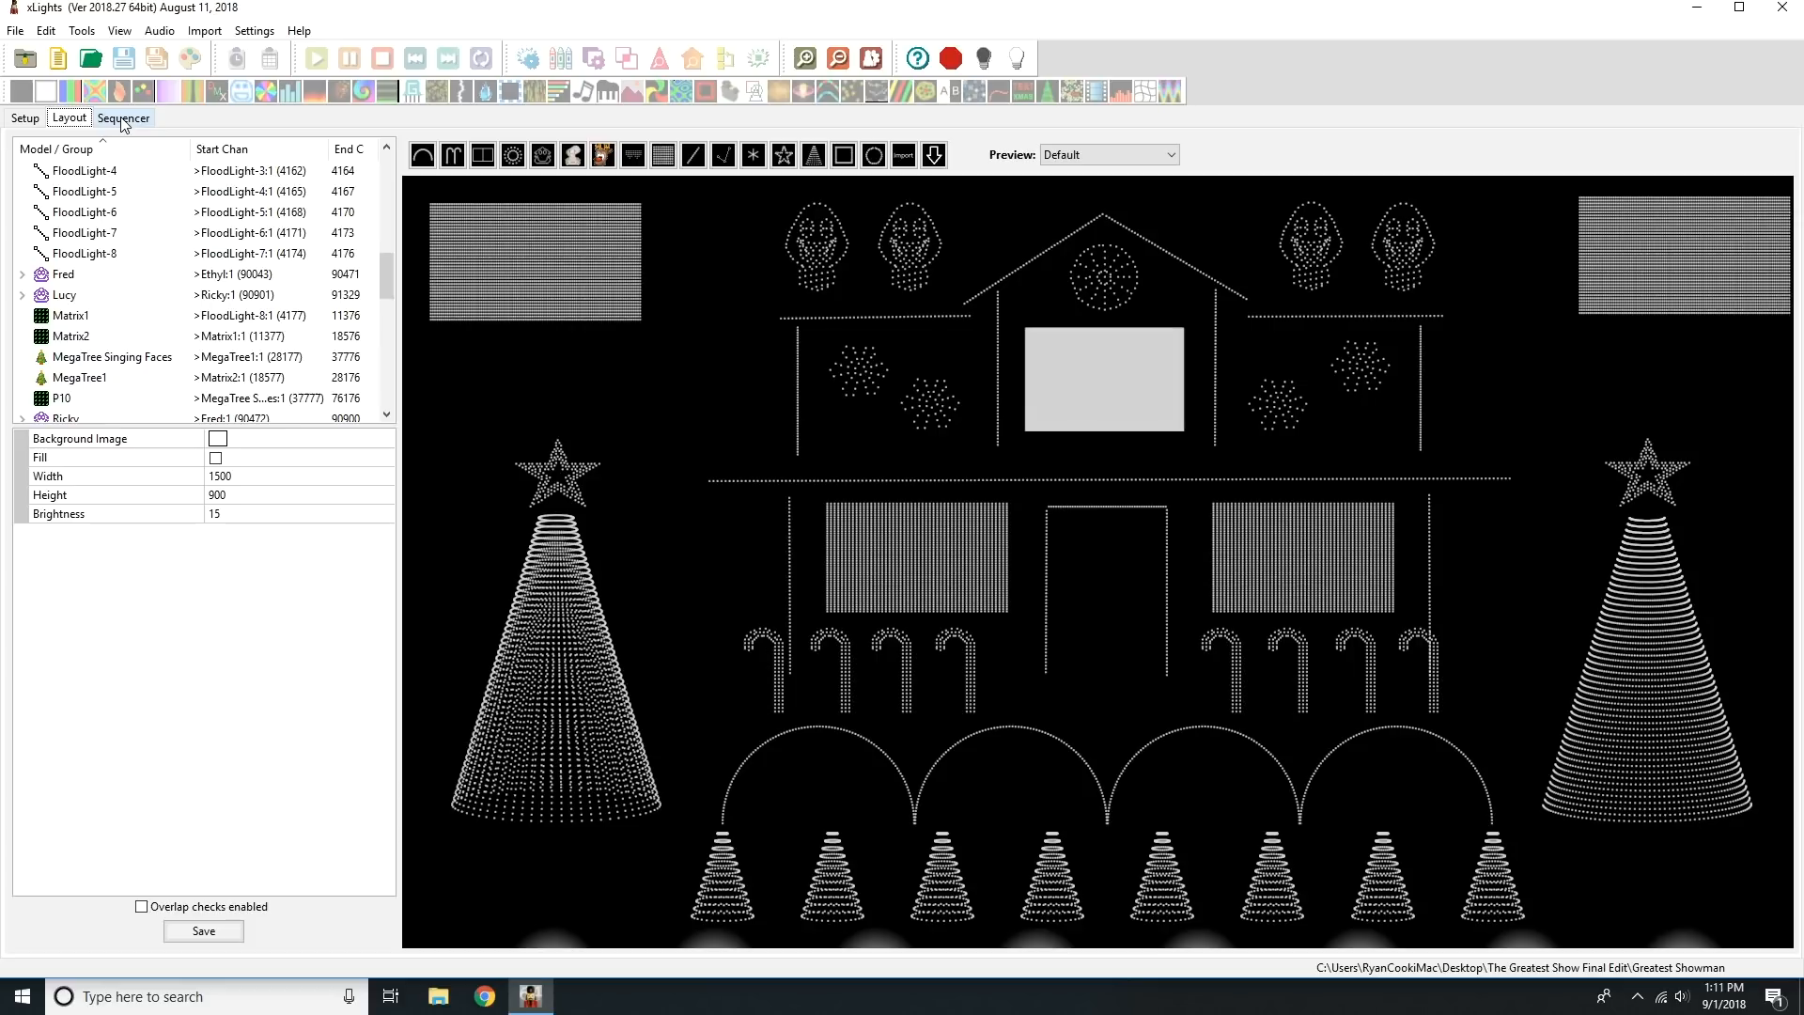
Open The Greatest Show sequence from the Greatest Showman folder in the sequencer.
left_click(123, 120)
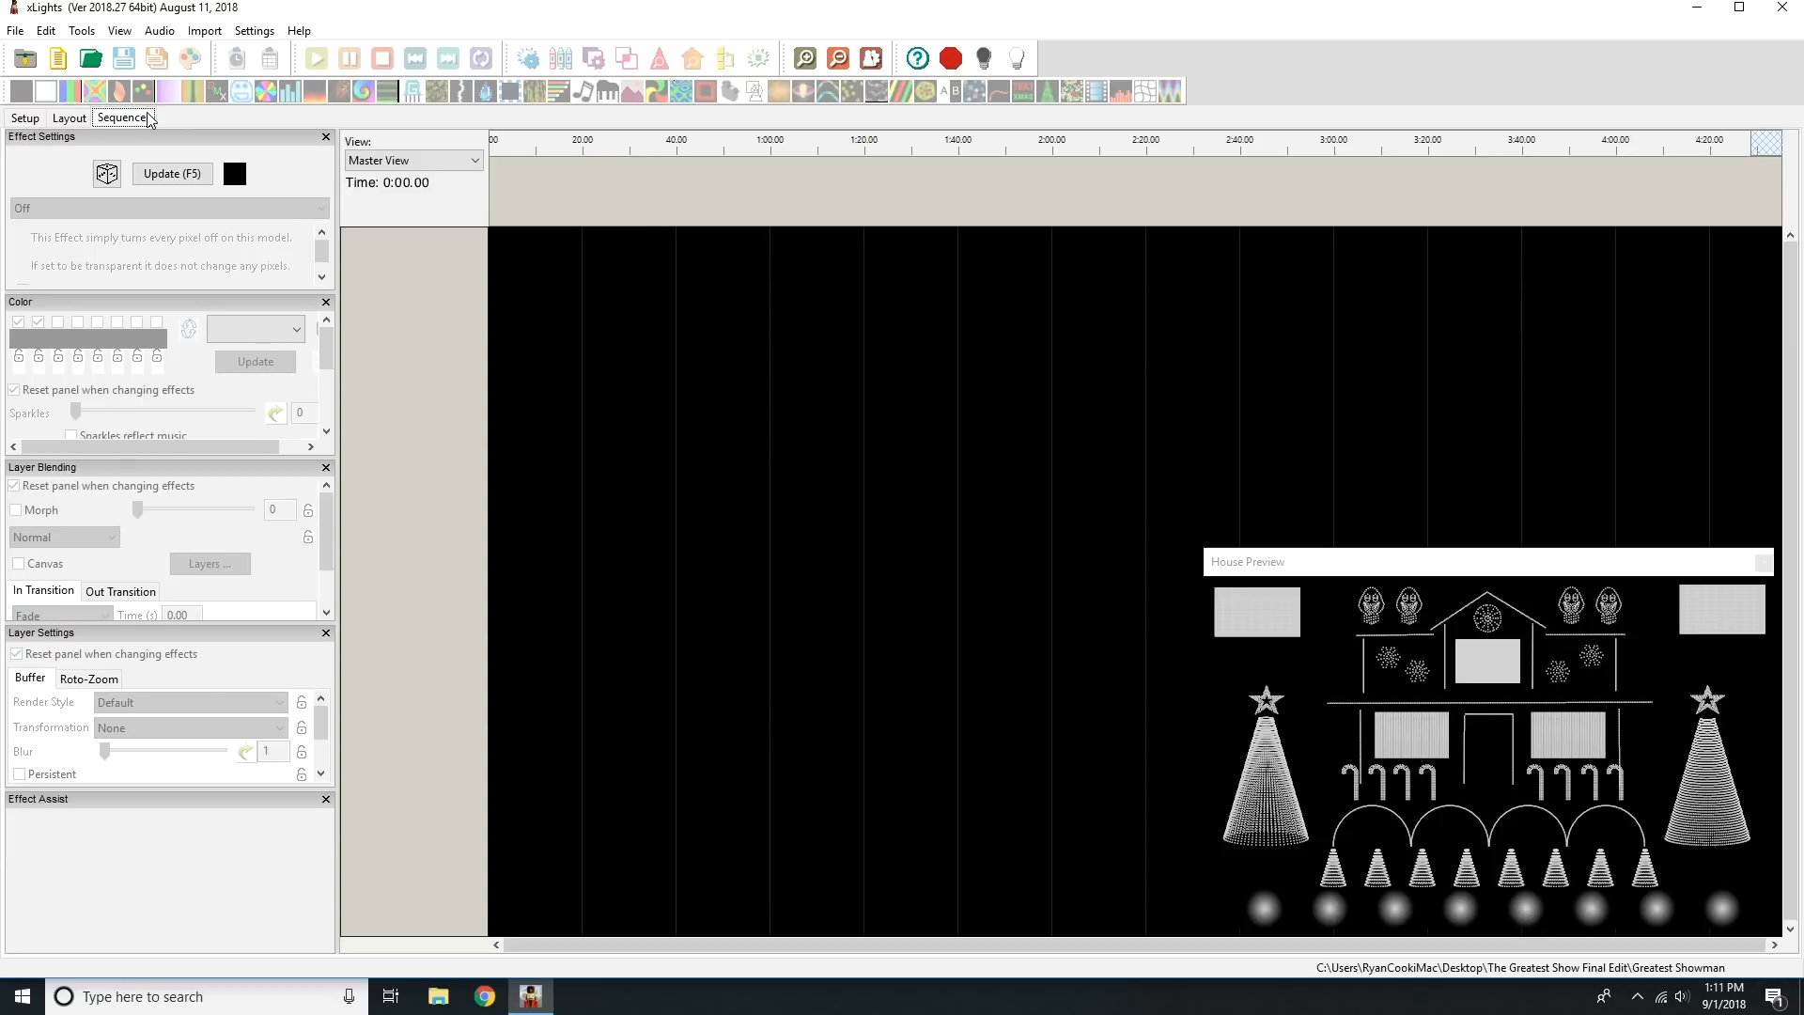
left_click(15, 30)
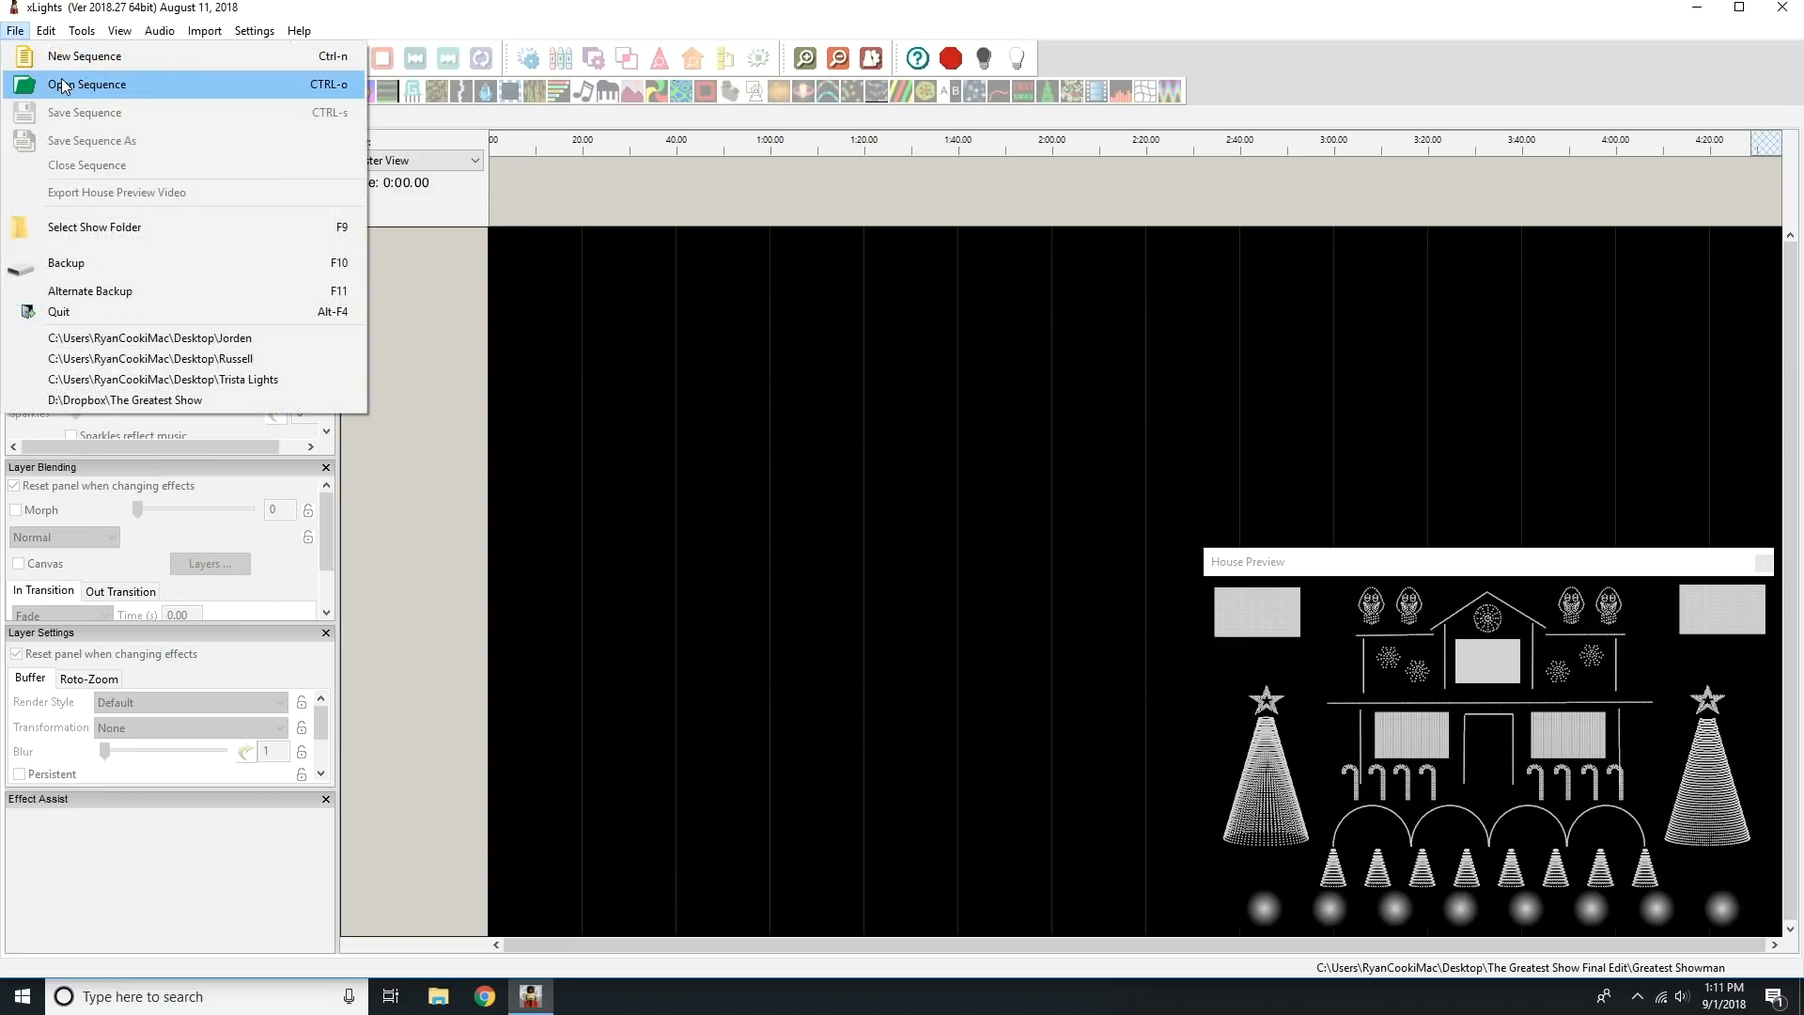
left_click(62, 86)
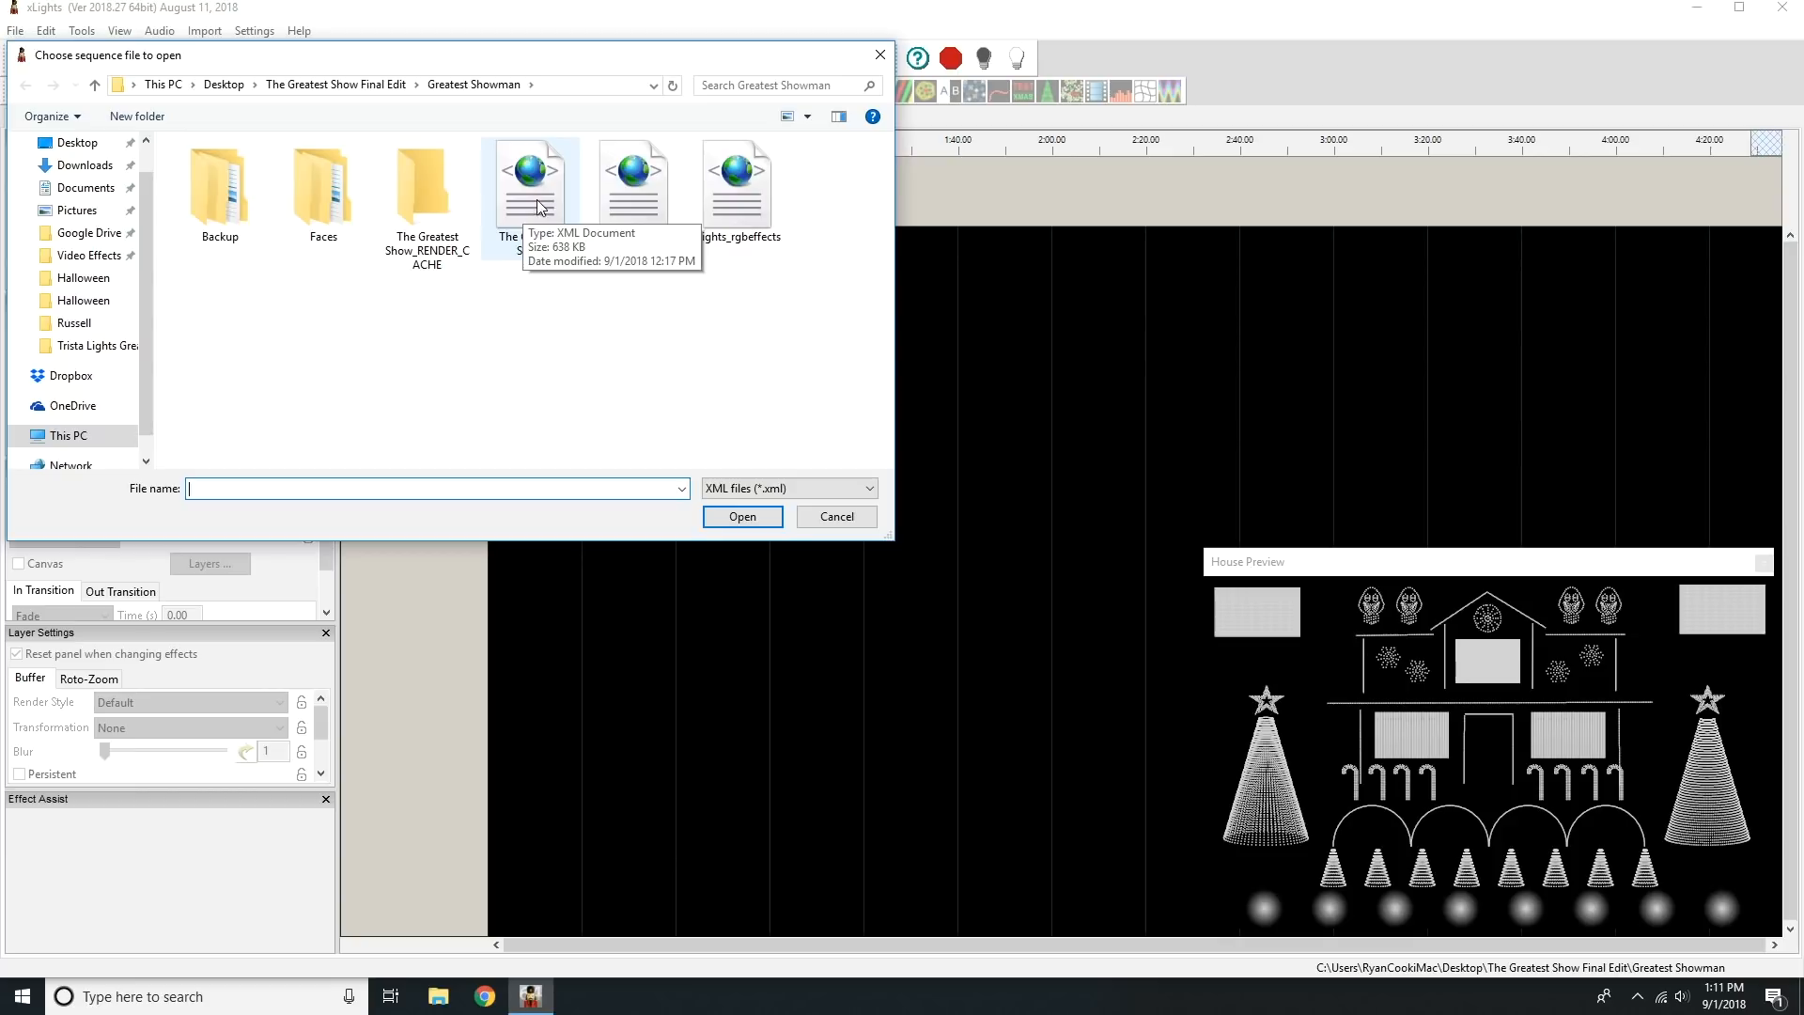
double_click(540, 205)
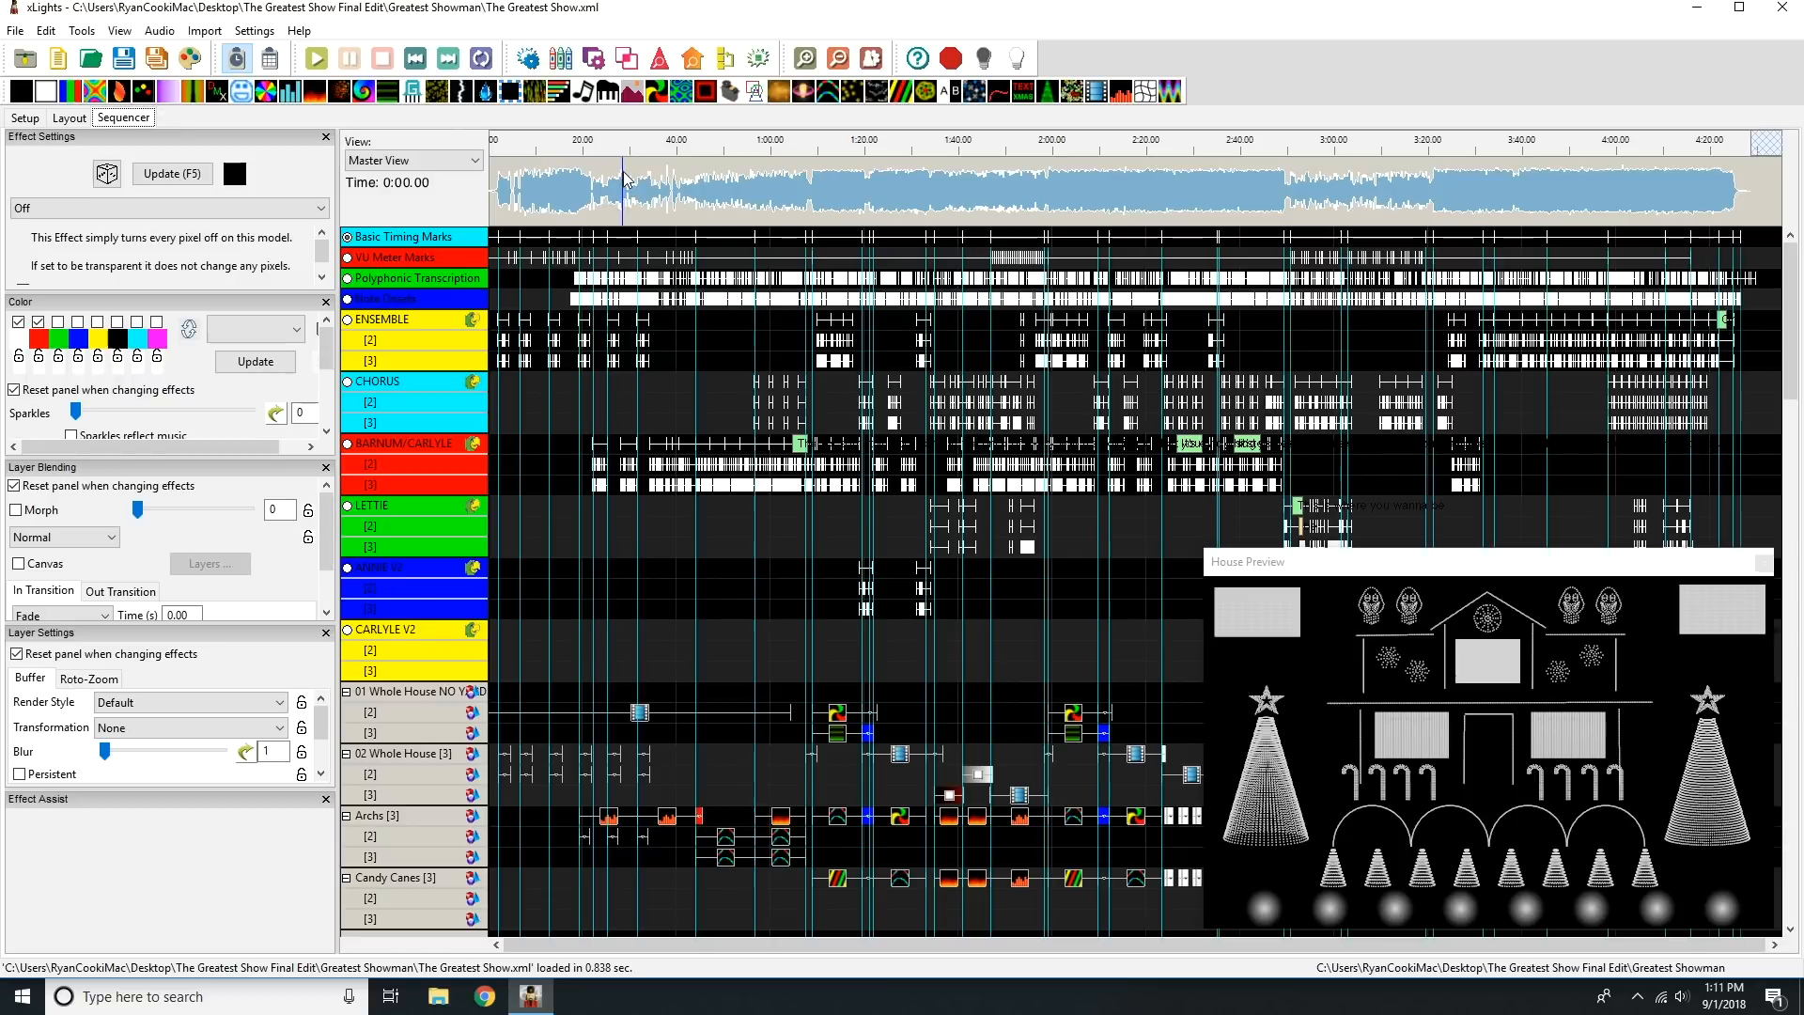
Set the sequence's media to the 01-The-Greatest-Show audio file in the Greatest Showman folder.
left_click(254, 31)
left_click(264, 56)
left_click(724, 252)
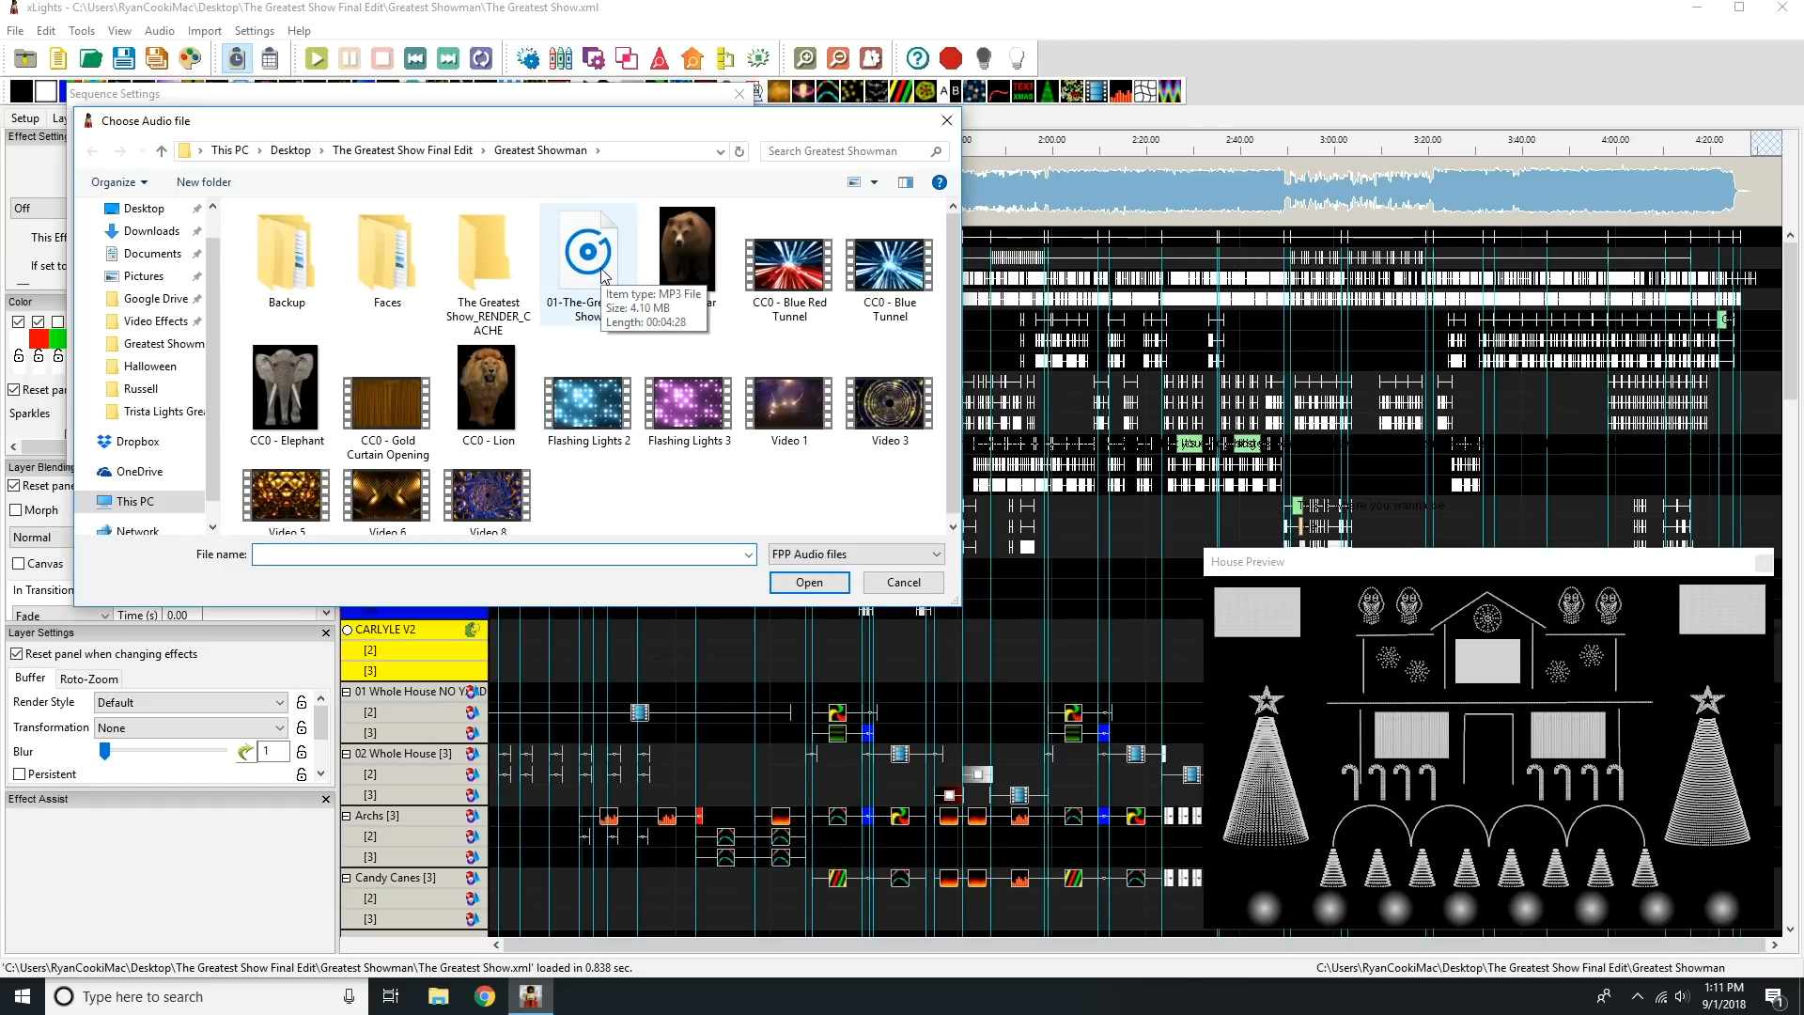
left_click(605, 274)
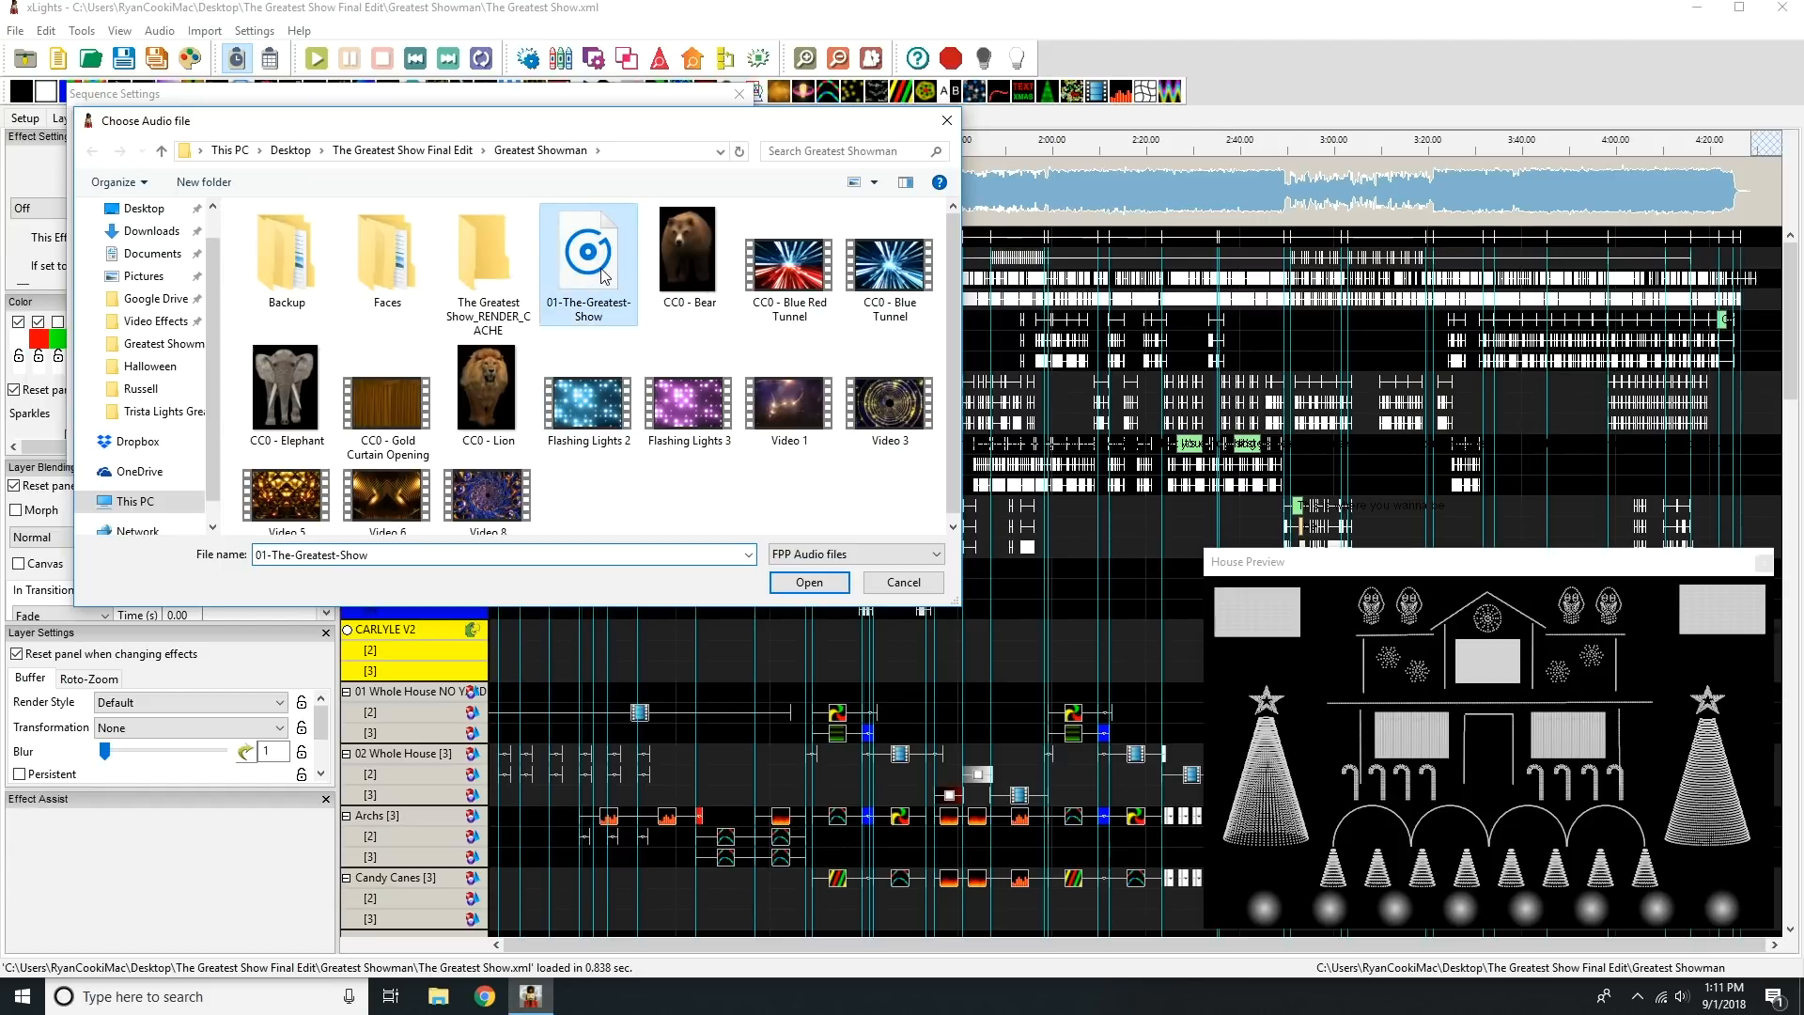
left_click(819, 587)
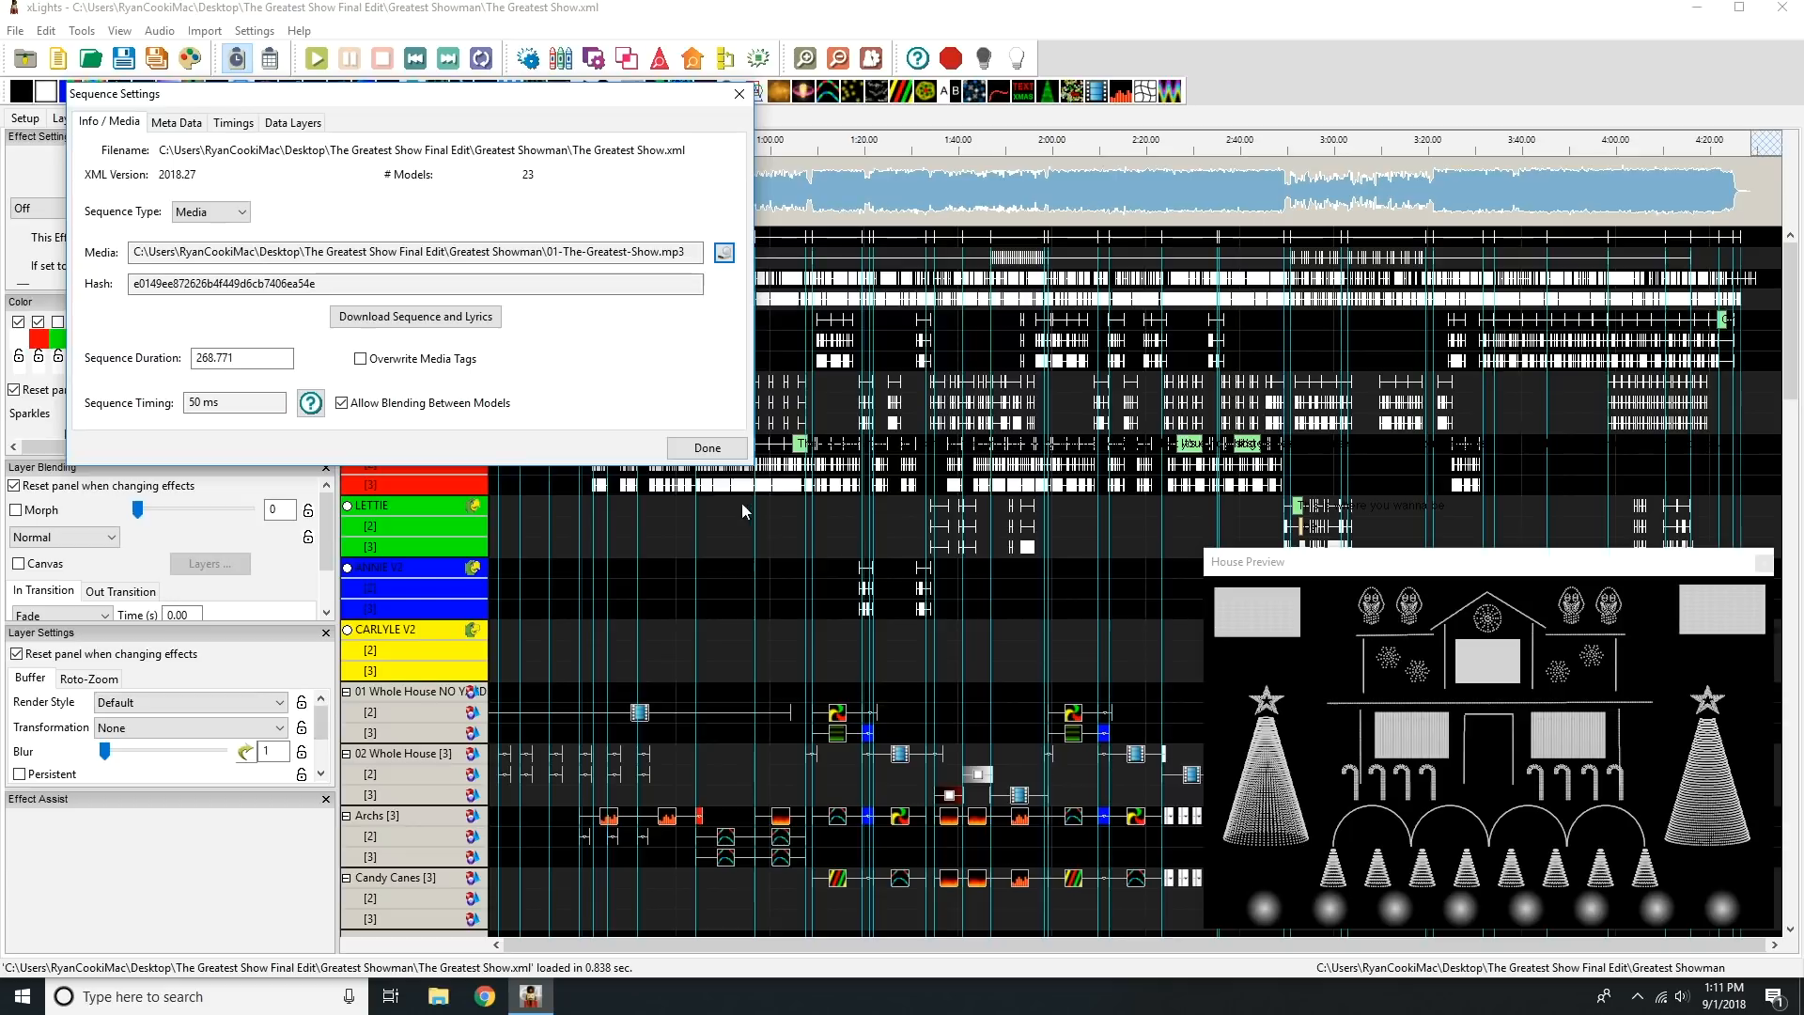
left_click(709, 448)
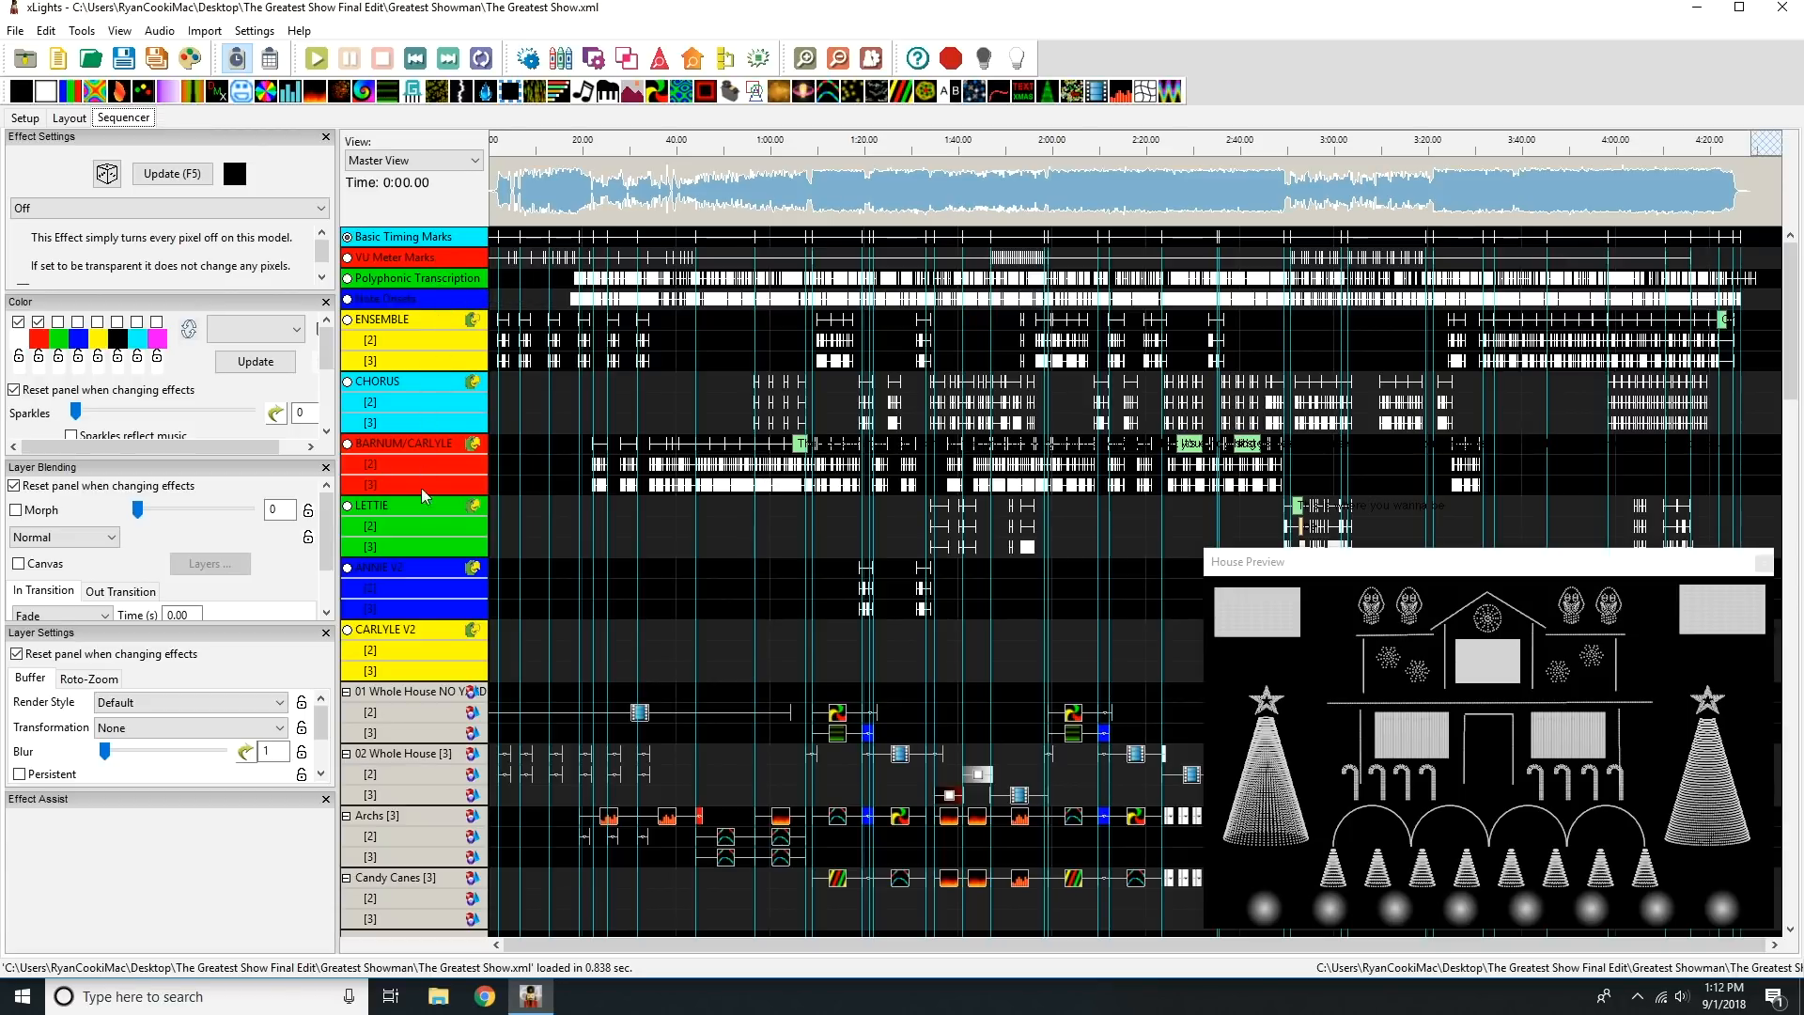
Collapse the word and phoneme layers of all lyric timing tracks from ENSEMBLE to CARLYLE V2.
double_click(425, 318)
double_click(421, 342)
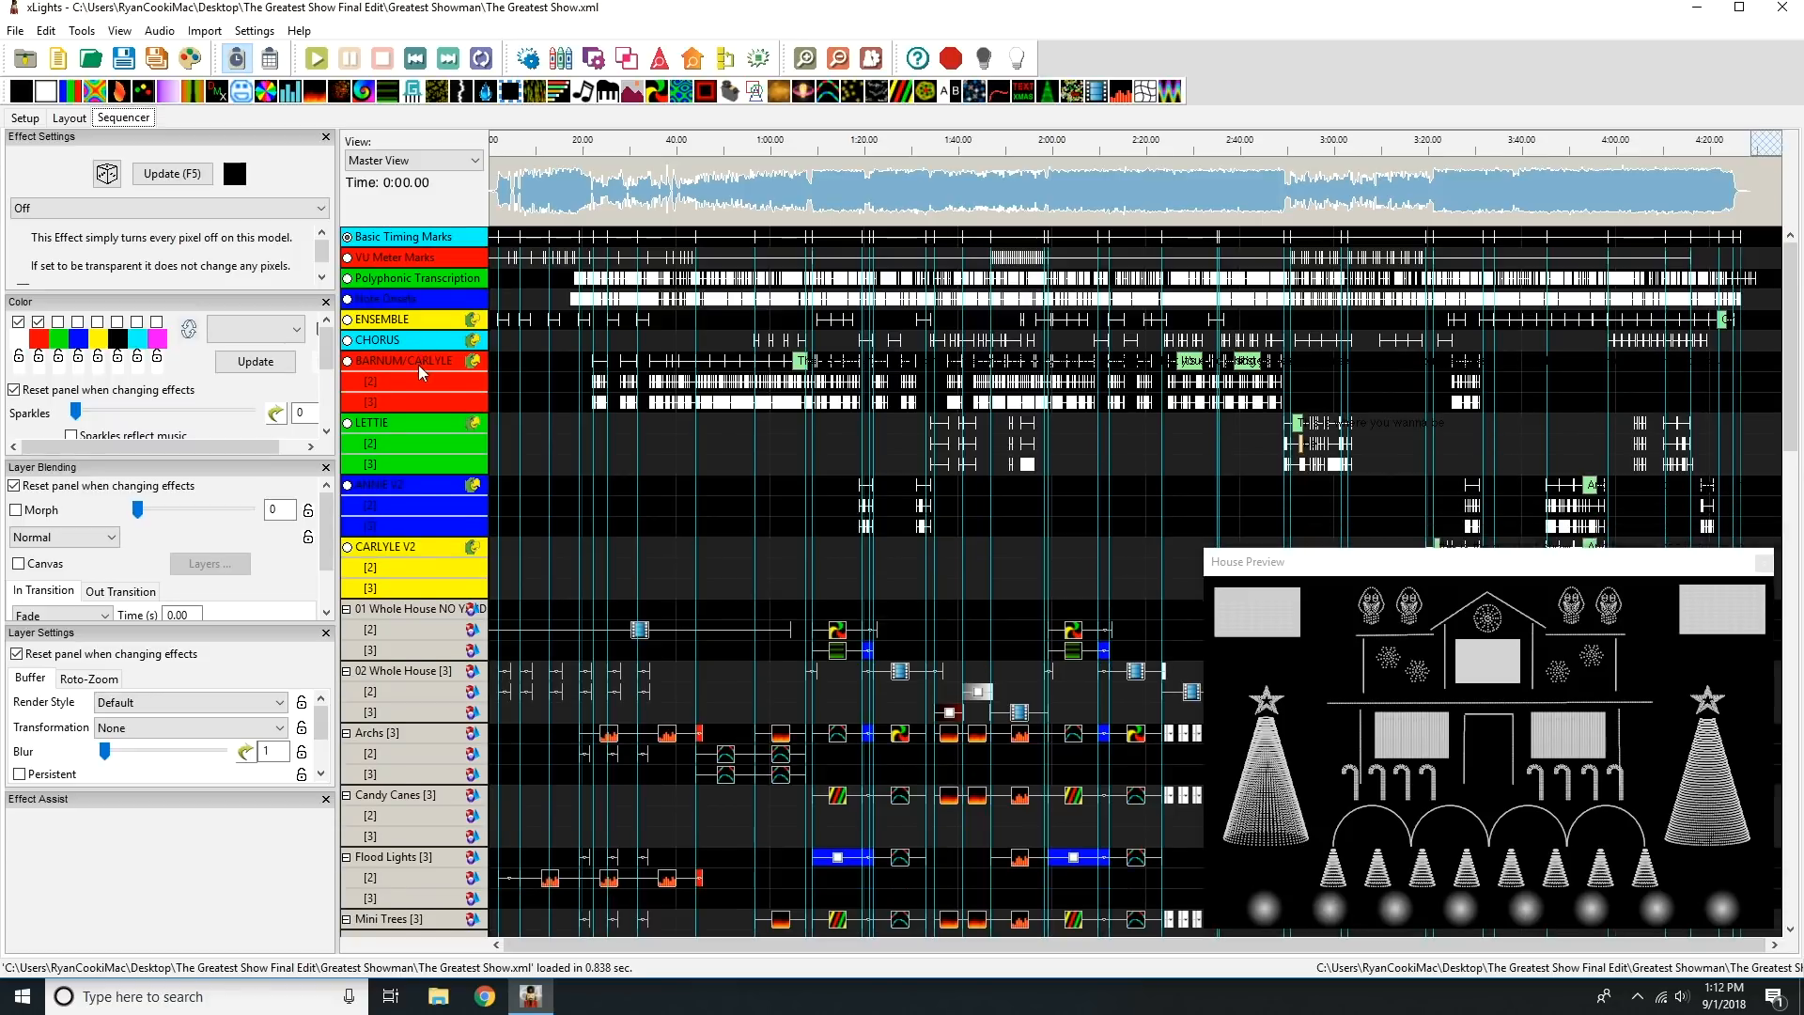
double_click(420, 359)
double_click(420, 382)
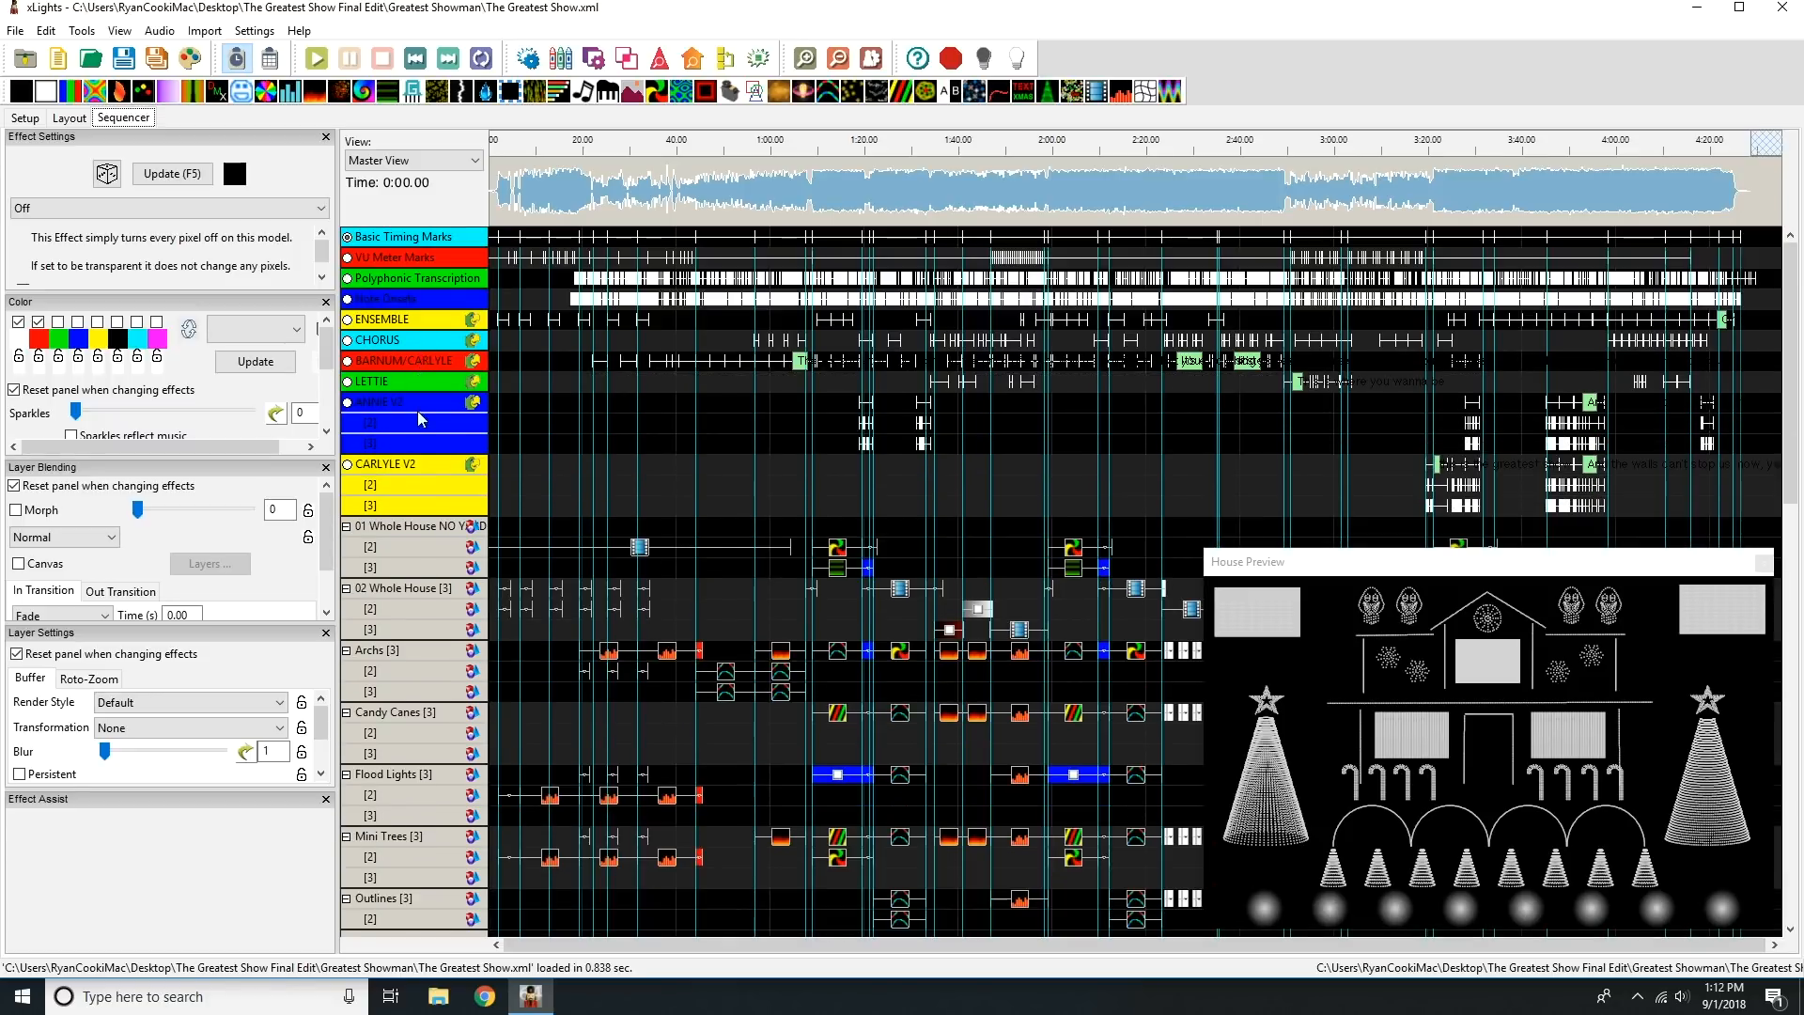
double_click(424, 404)
double_click(426, 424)
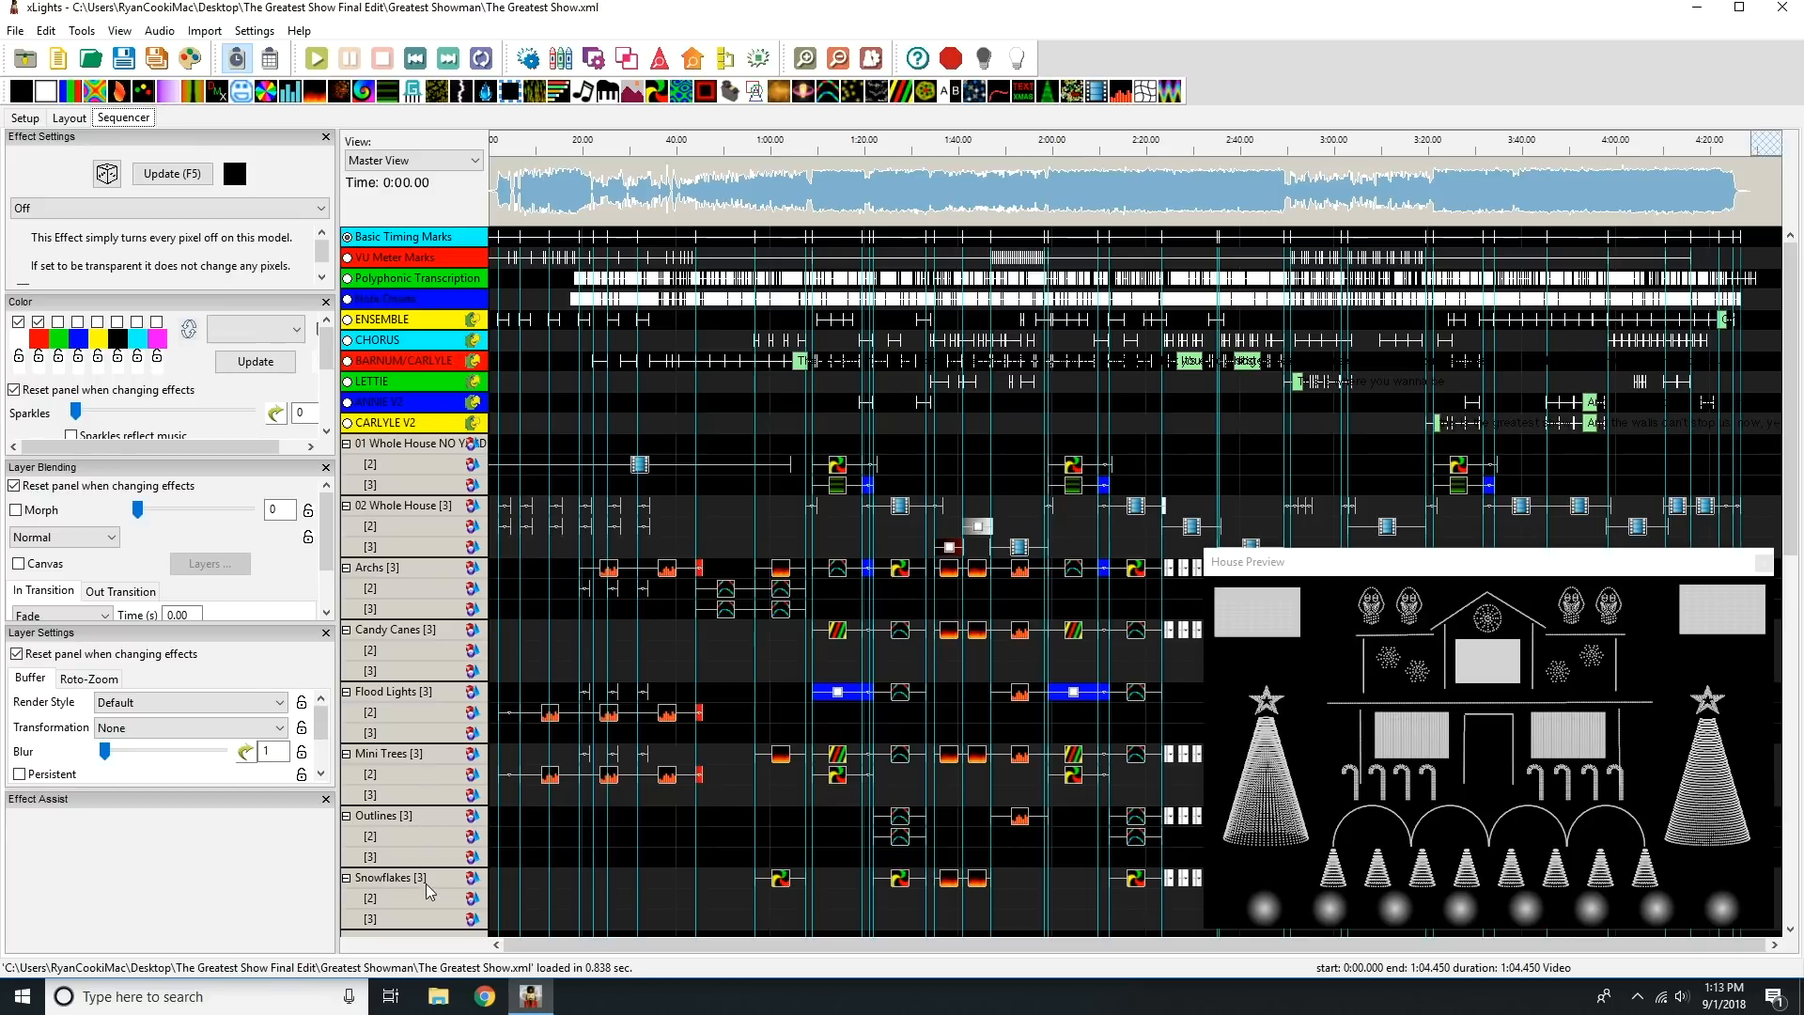
Look through the effect rows of all groups and models in the sequence, down to MegaTree Singing Faces.
left_click_drag(1795, 431, 1780, 700)
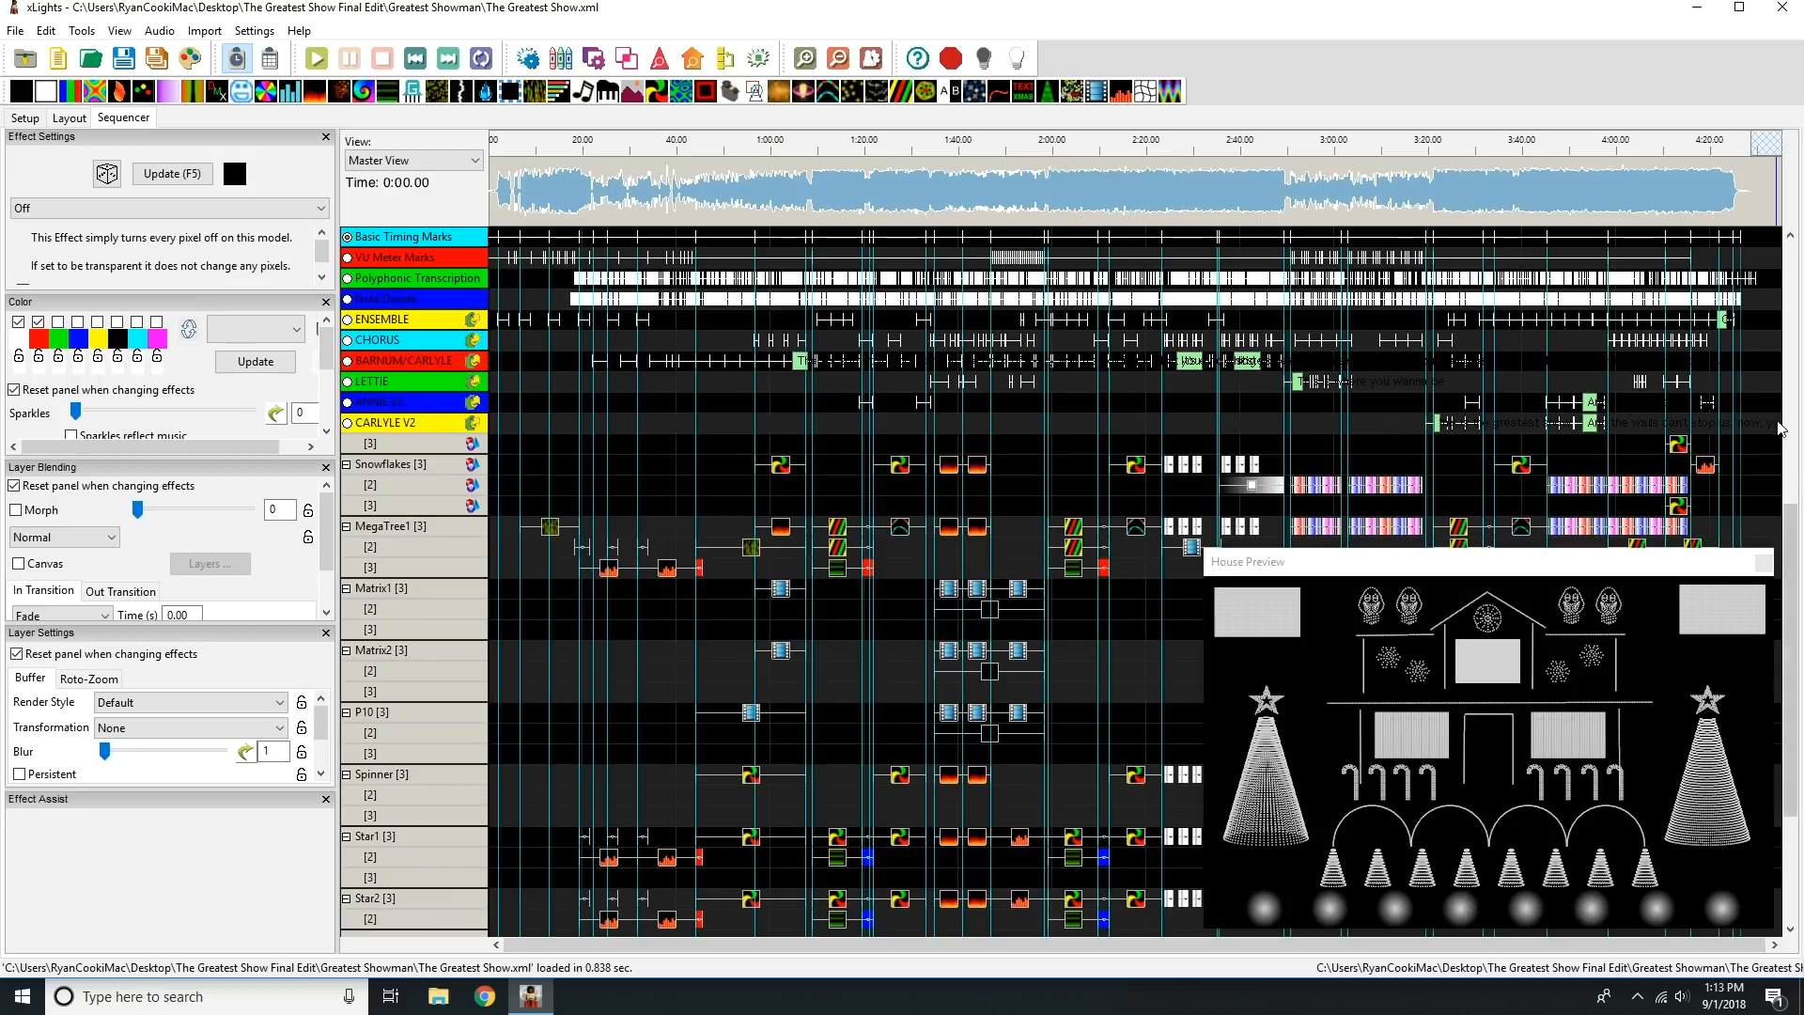
scroll(1795, 566, "down", 2)
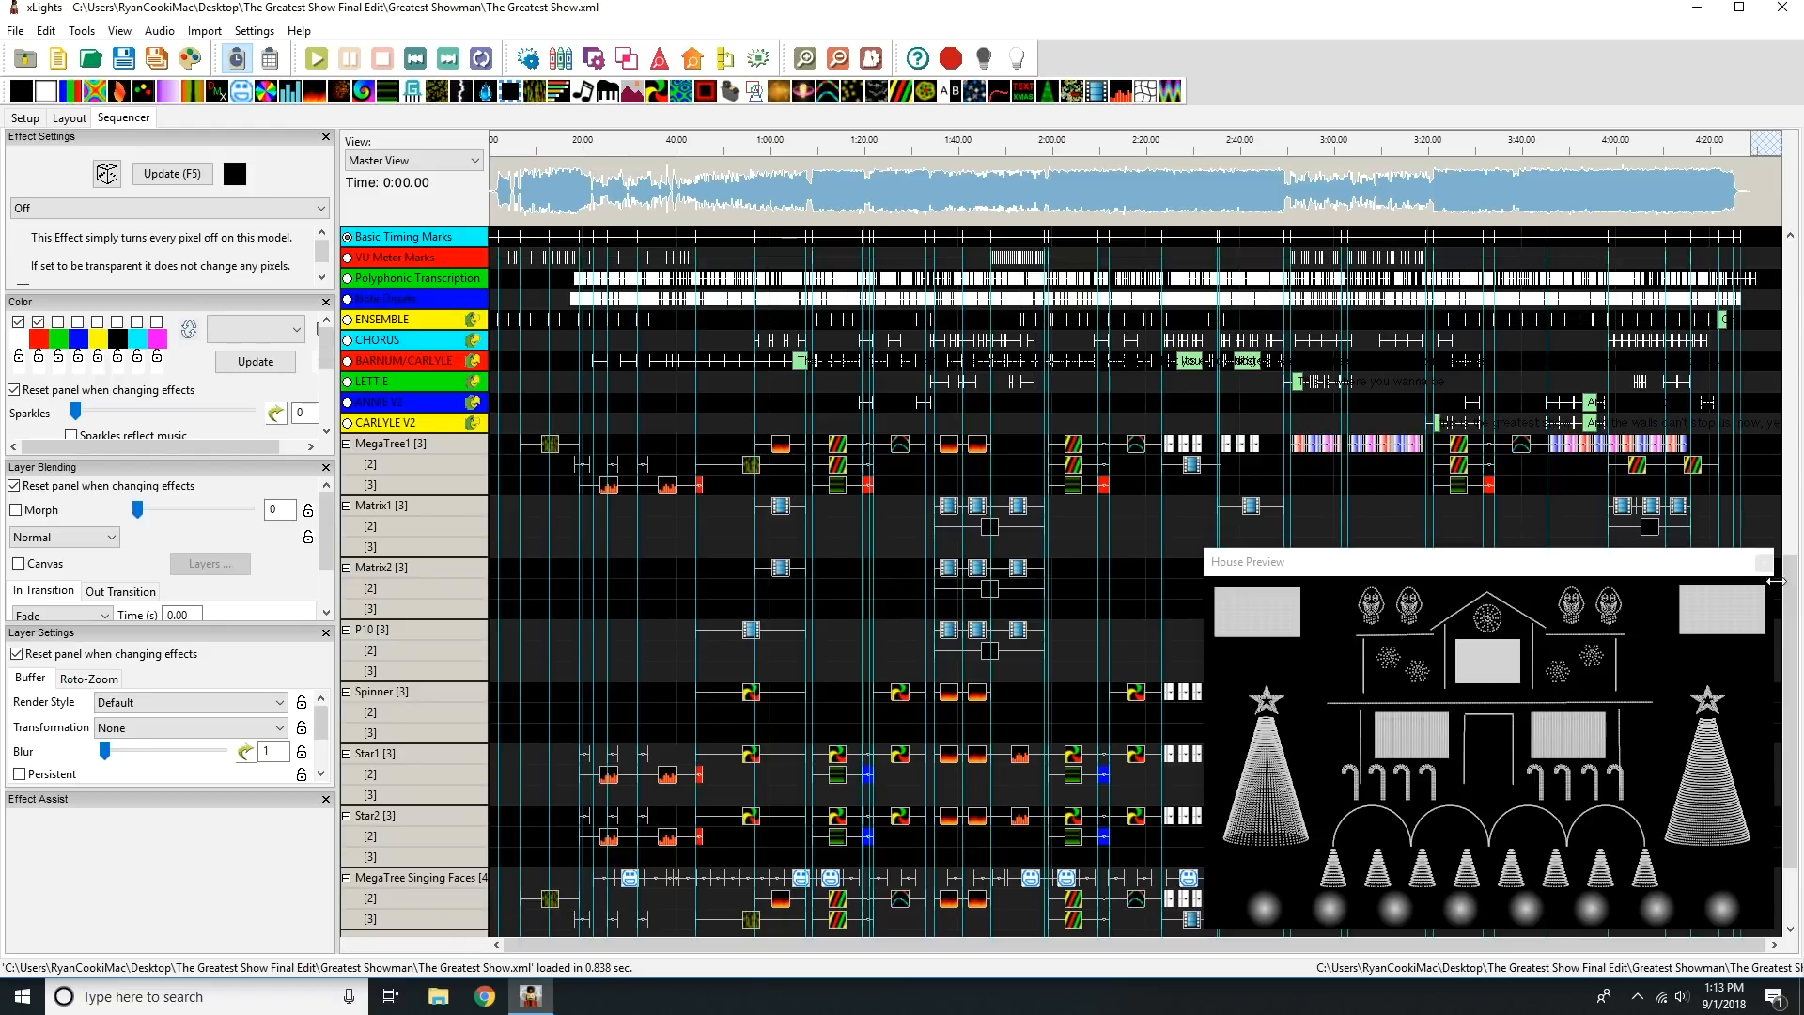
left_click_drag(1791, 599, 1801, 287)
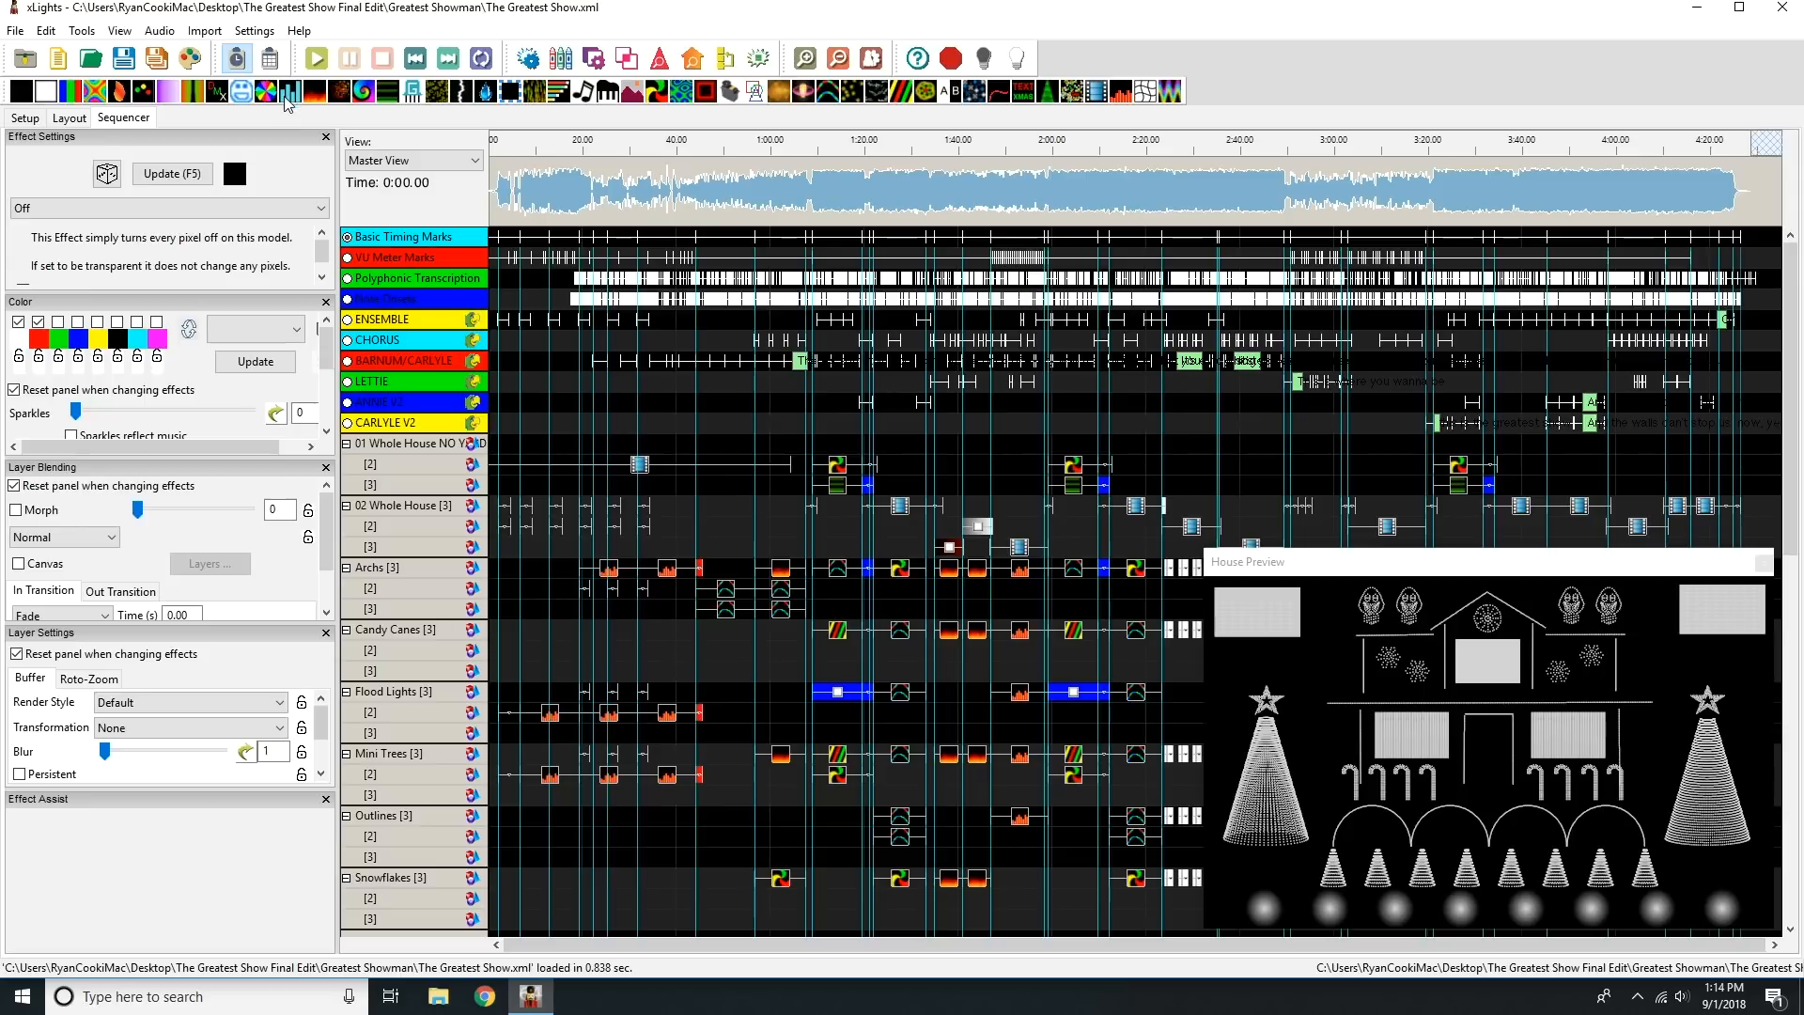
Close The Greatest Show sequence.
left_click(15, 30)
left_click(44, 167)
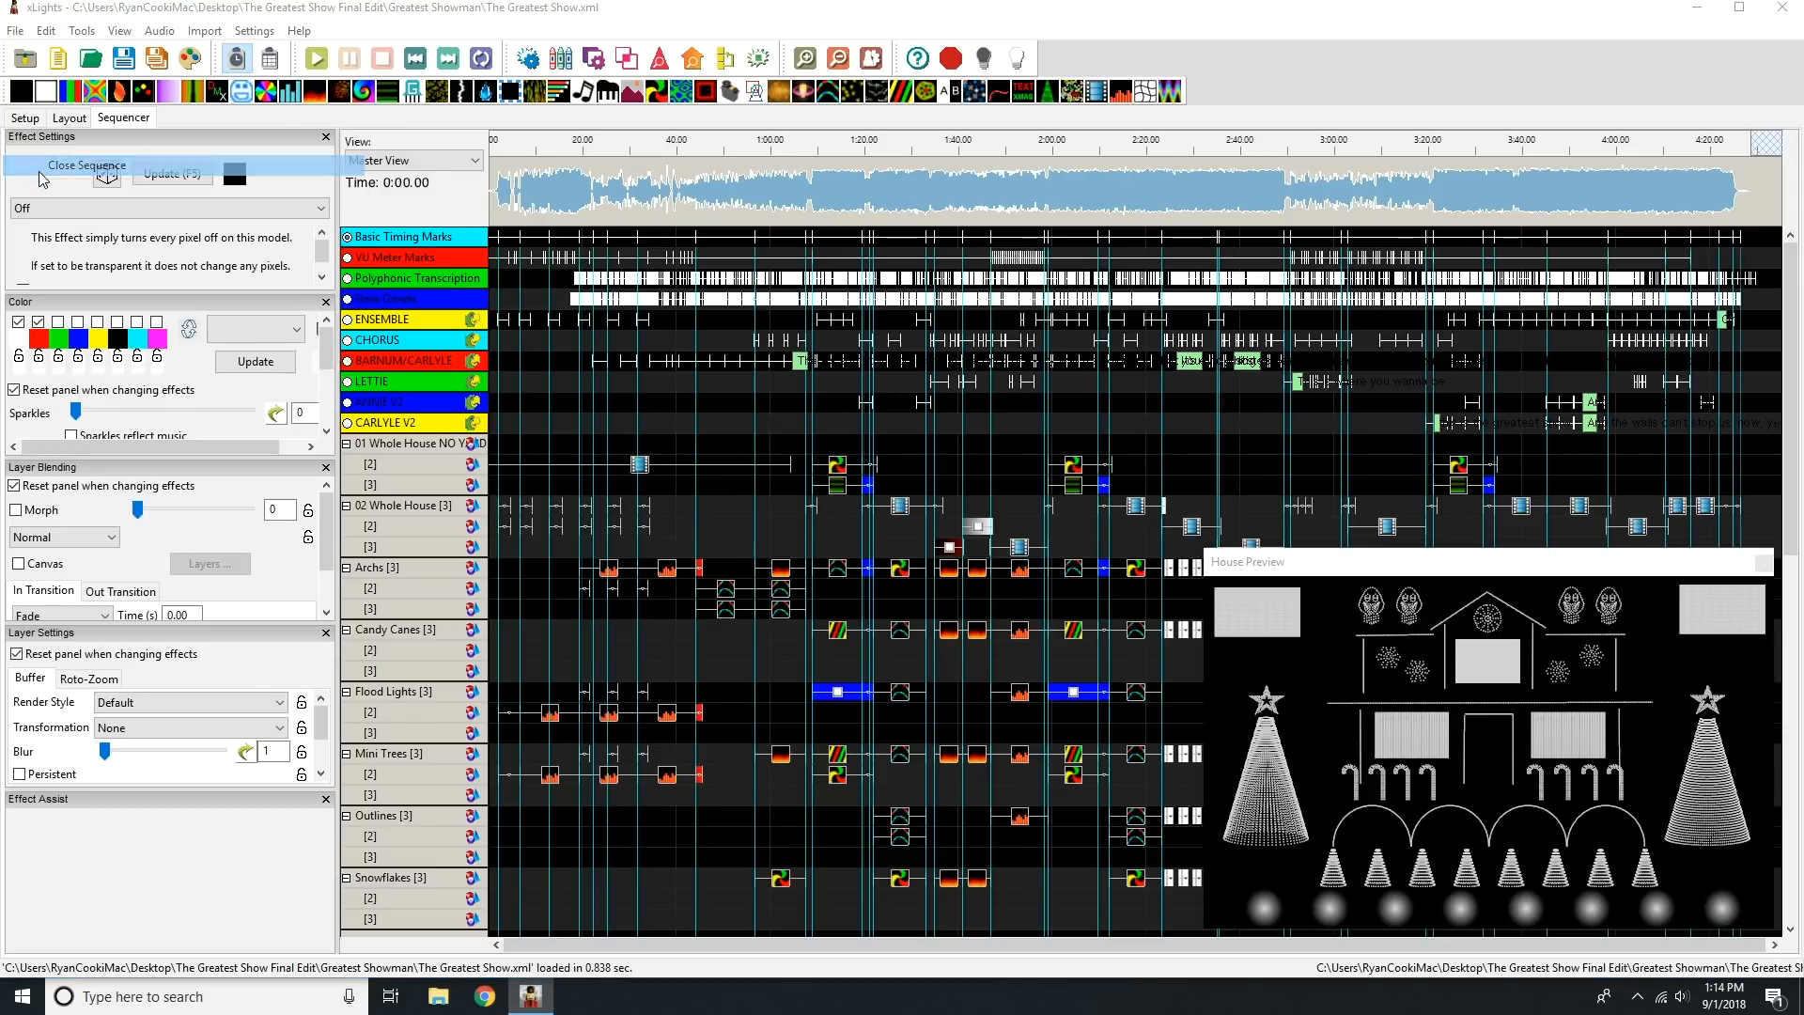
left_click(904, 539)
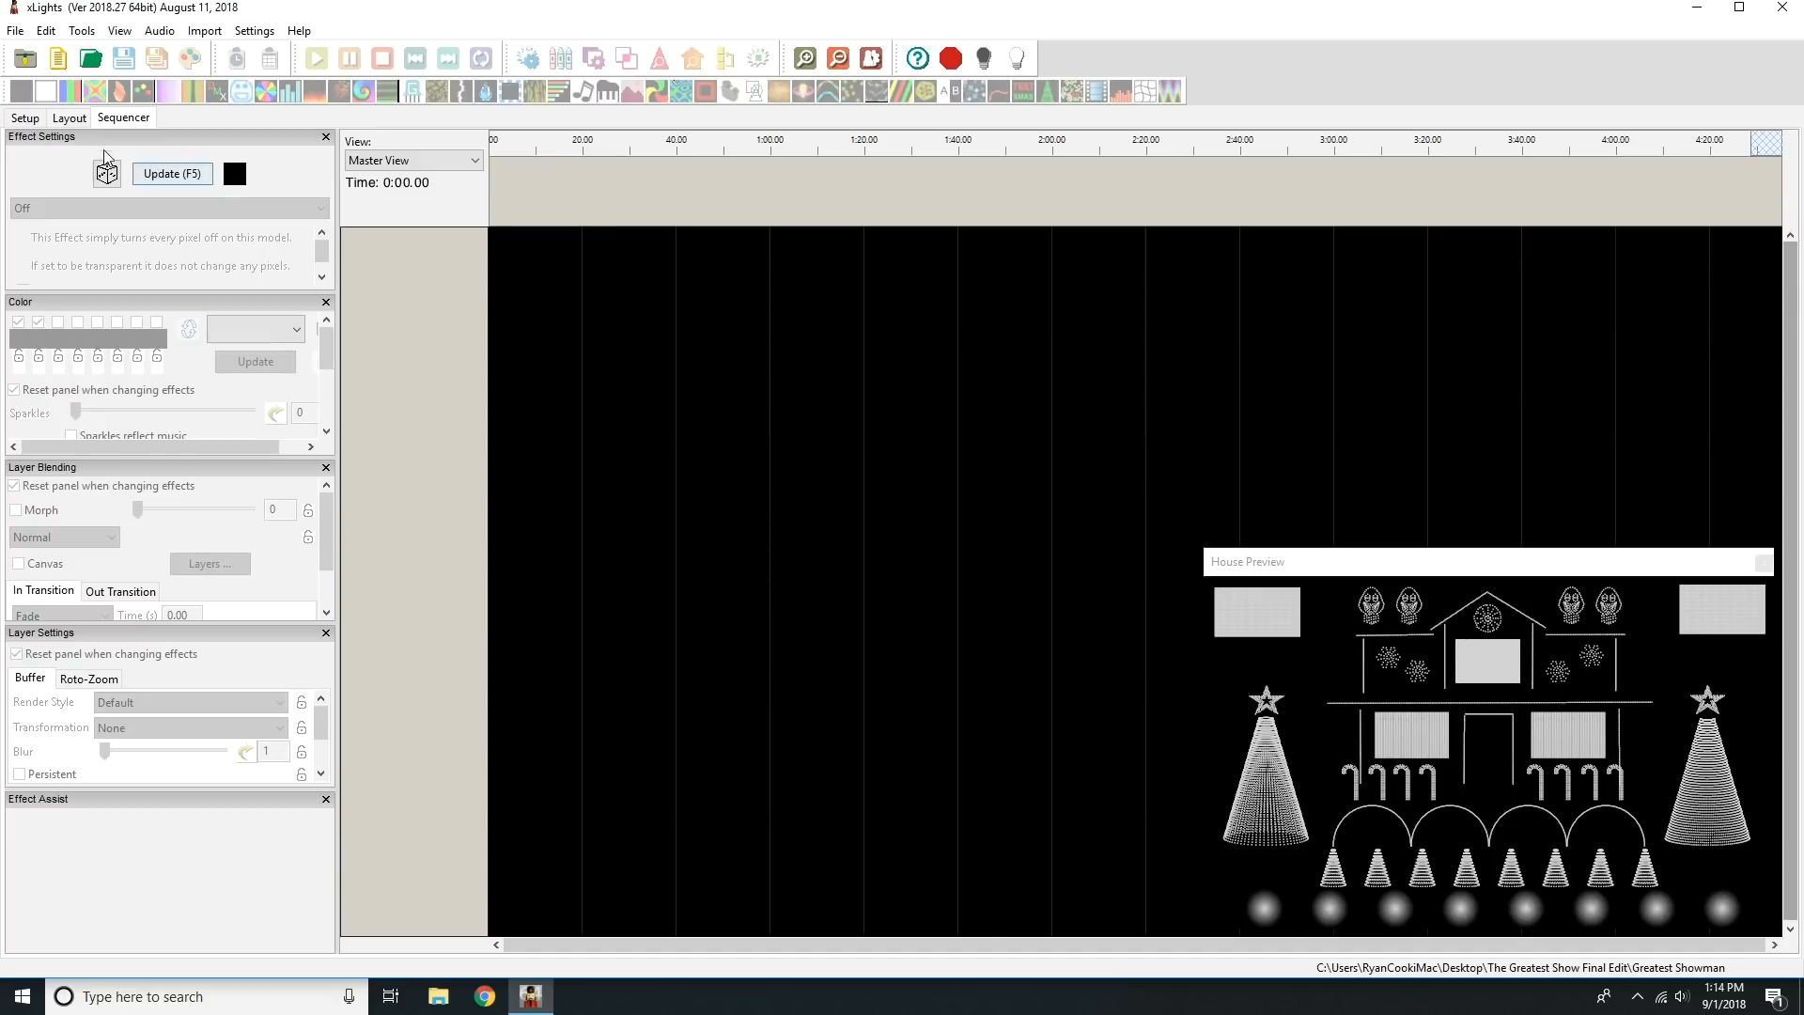
Change the show directory to the Trista Lights folder on the desktop.
left_click(26, 117)
left_click(155, 169)
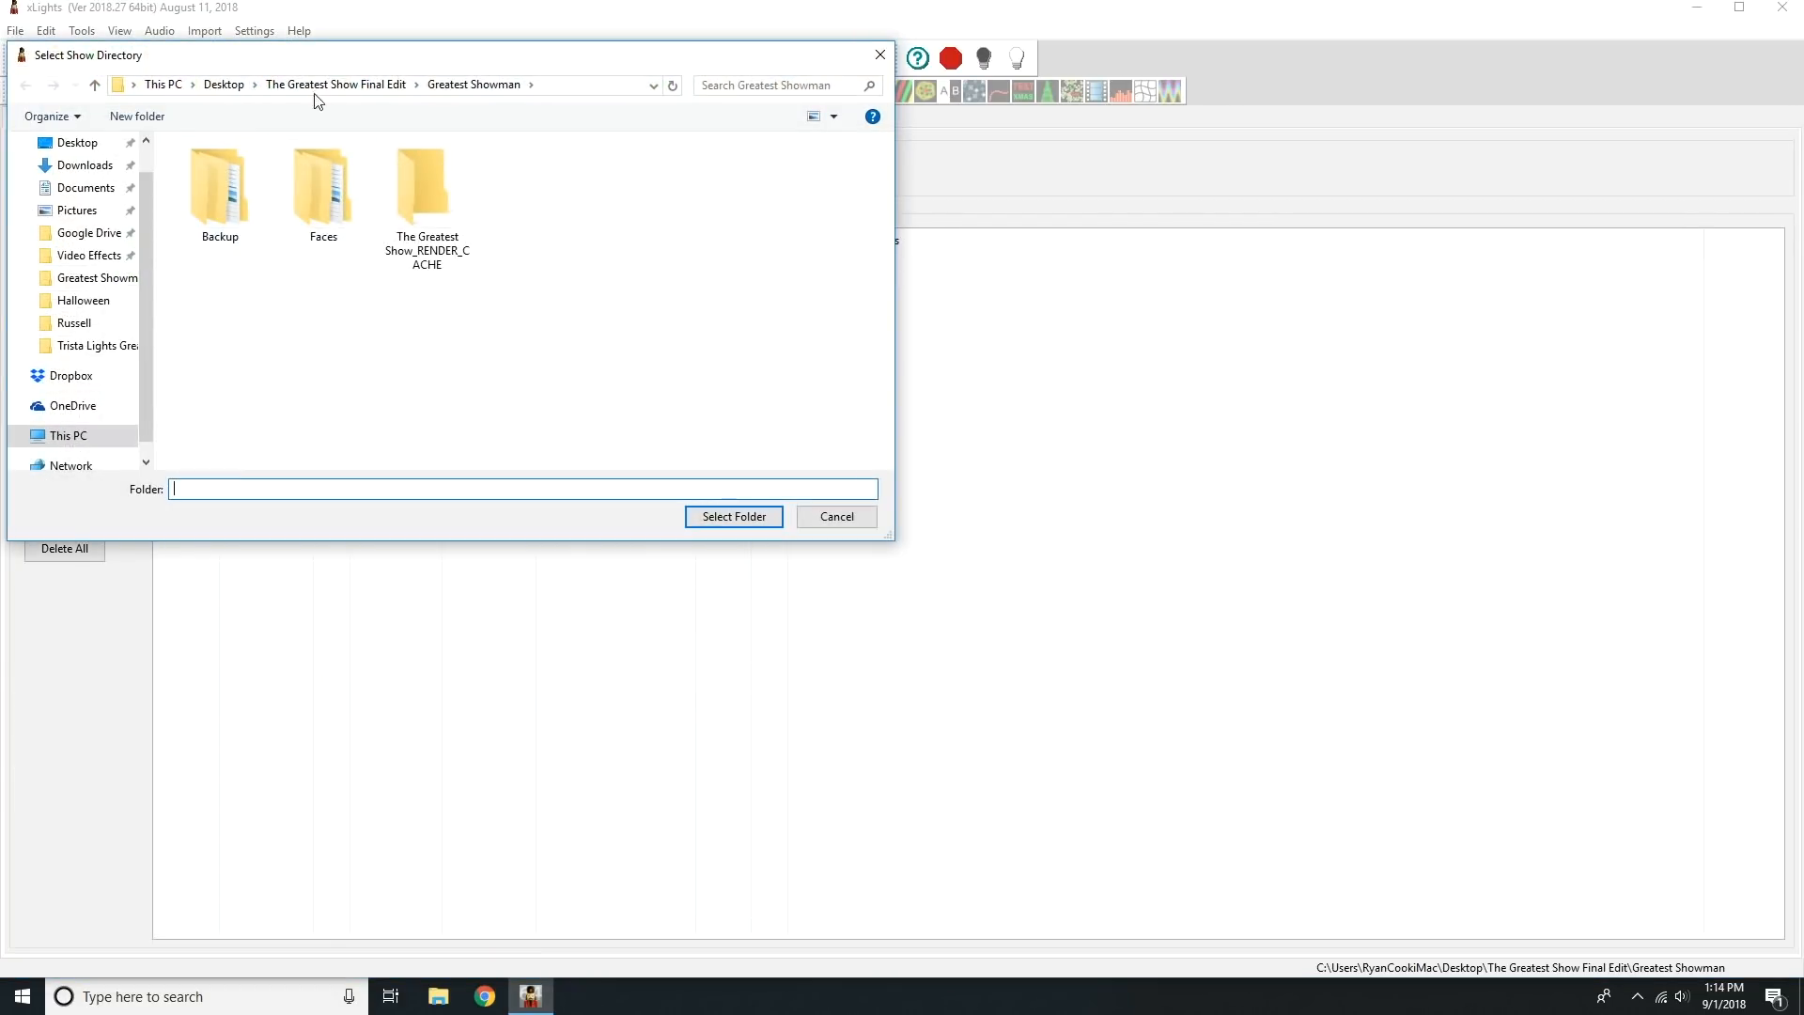
left_click(226, 88)
double_click(216, 237)
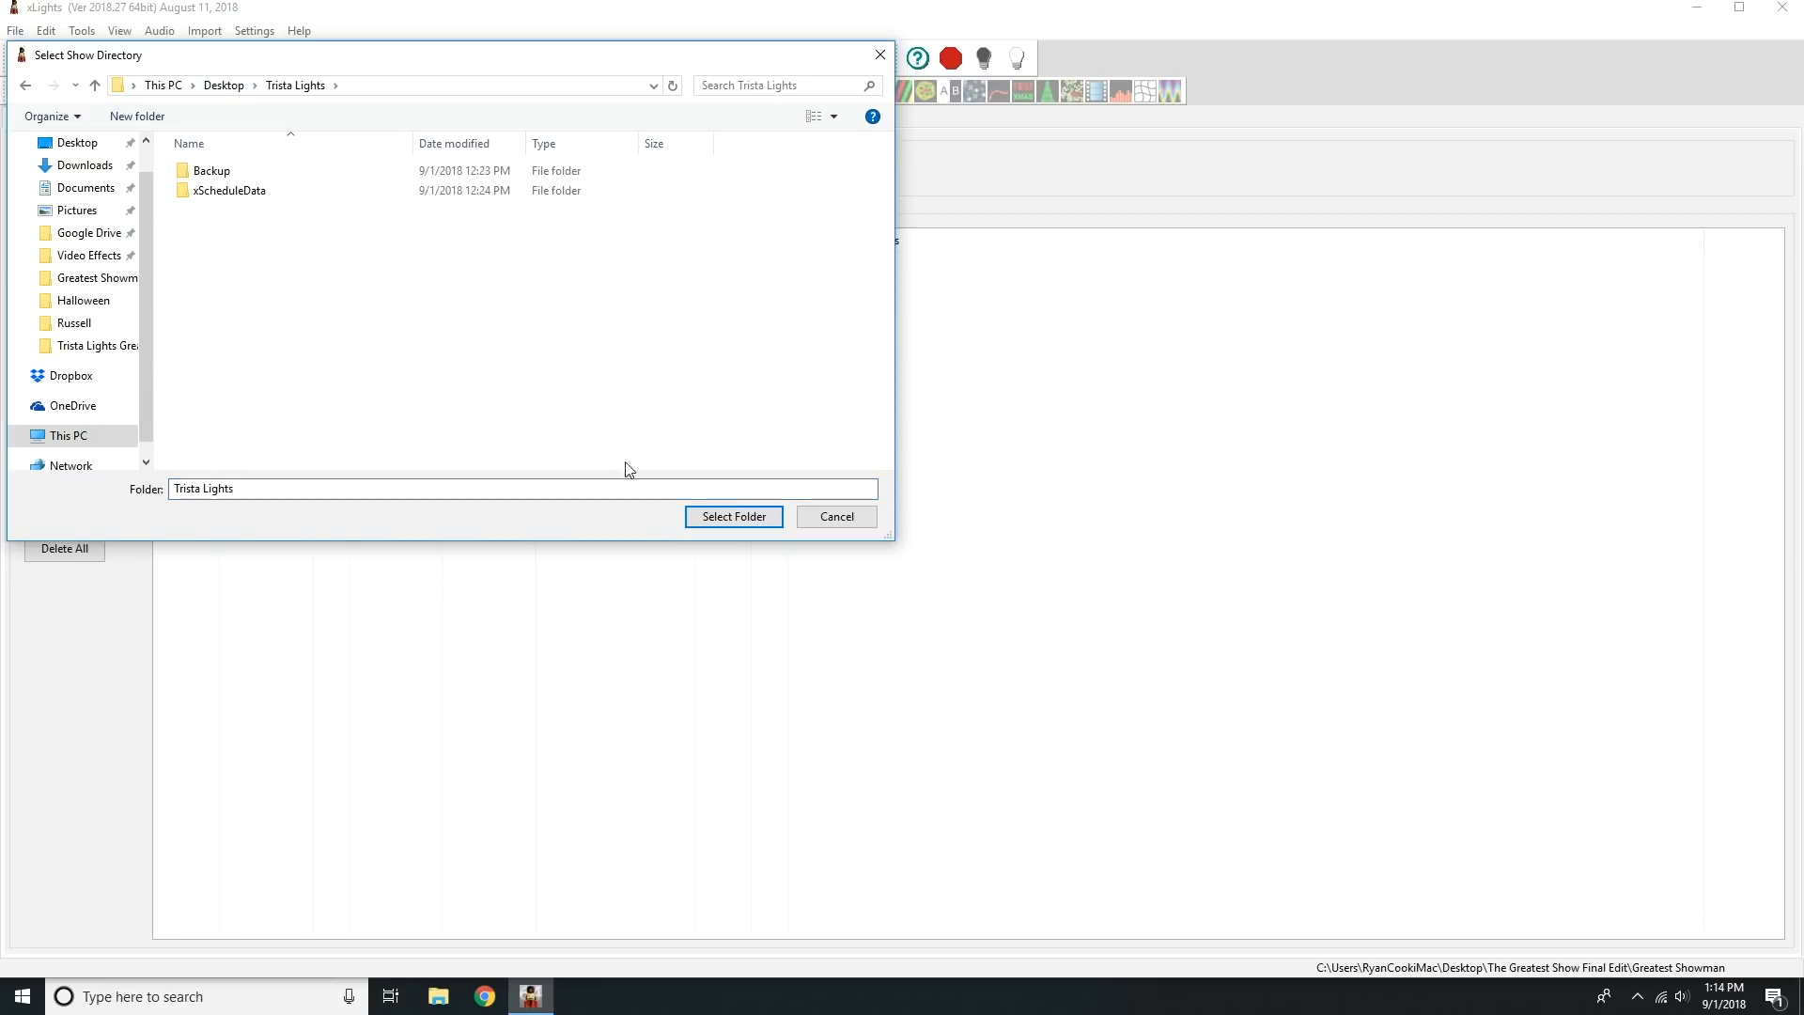
left_click(733, 516)
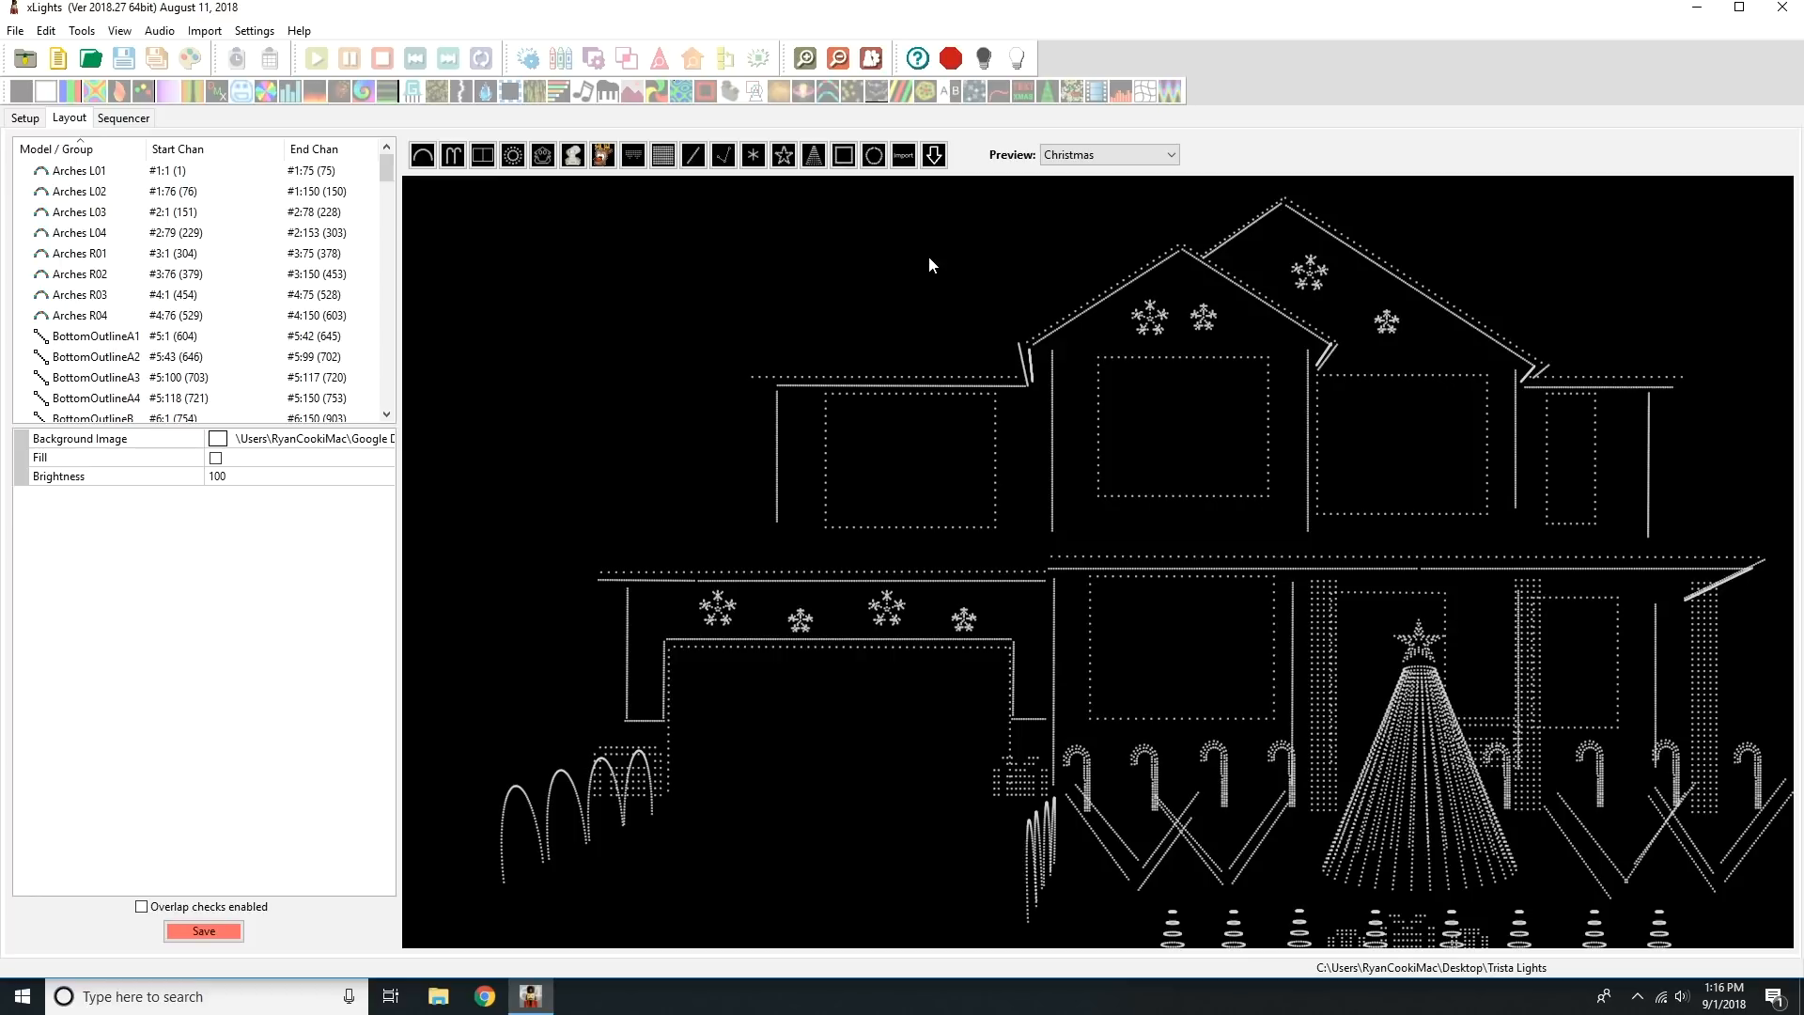
Switch the layout preview to Default and highlight the 01 ALL HOUSE and 02 ALL HOUSE No Matrix groups in it.
left_click(1105, 156)
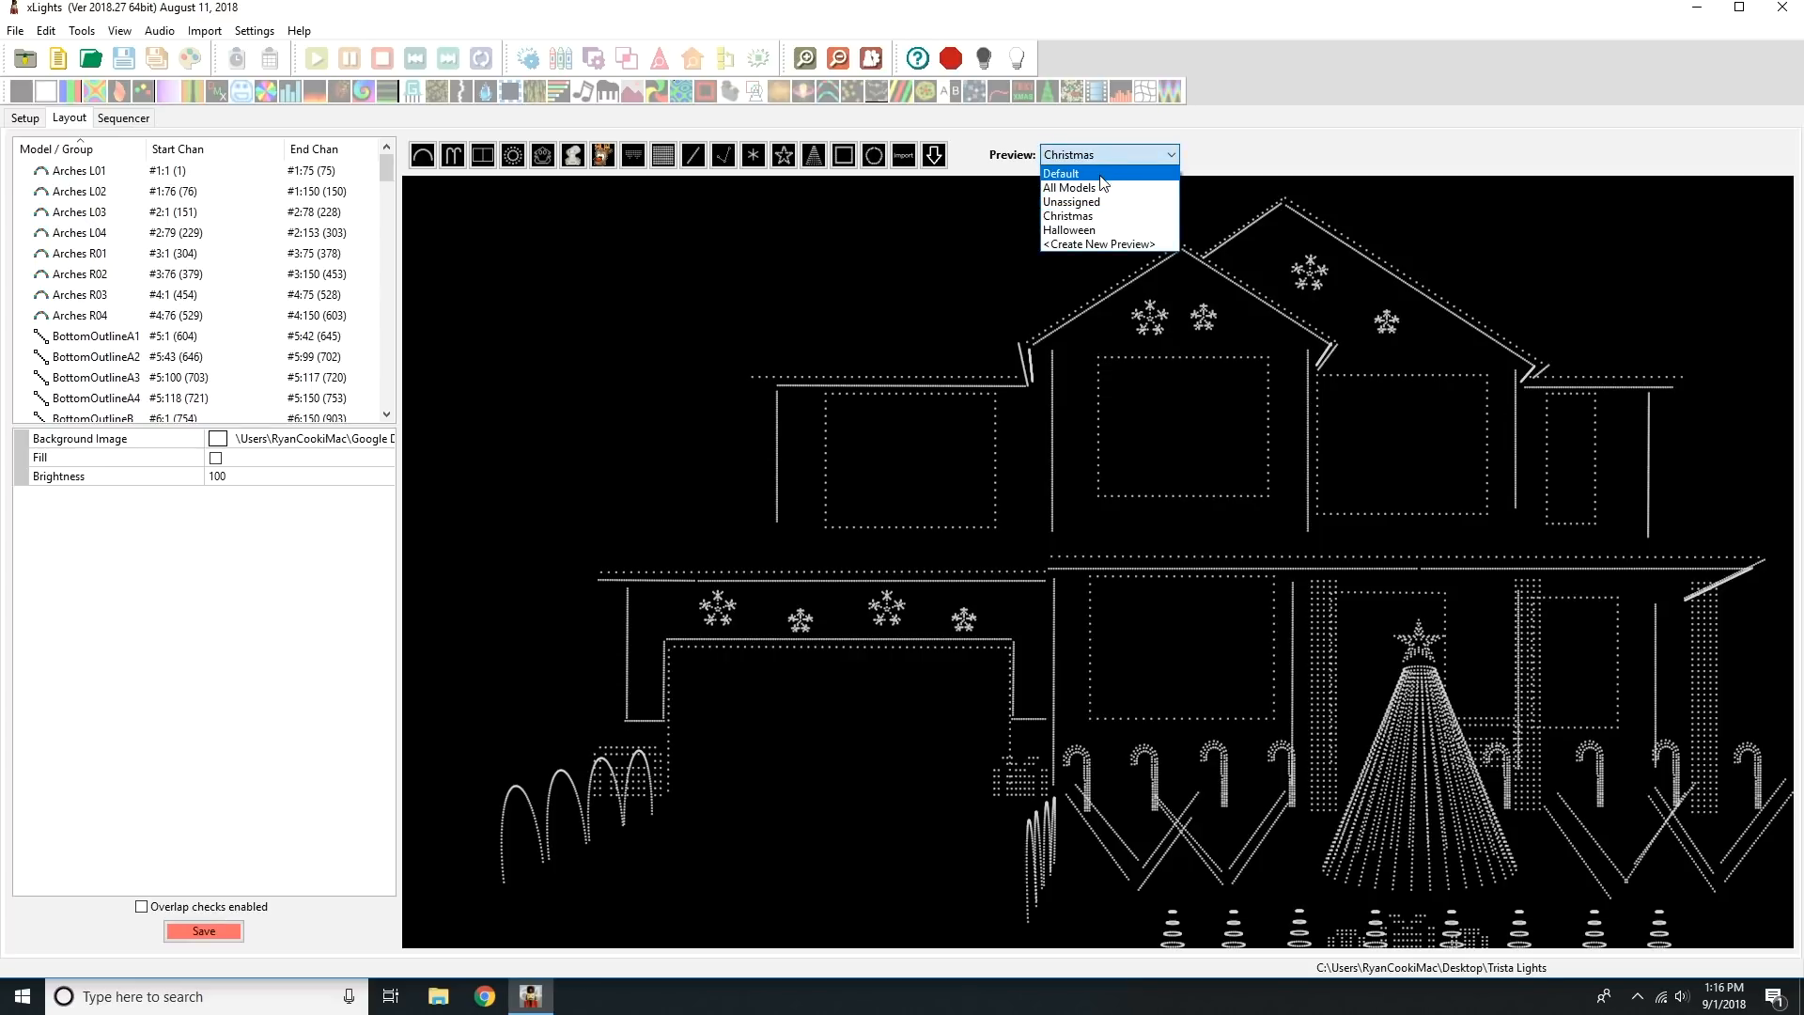
left_click(1106, 175)
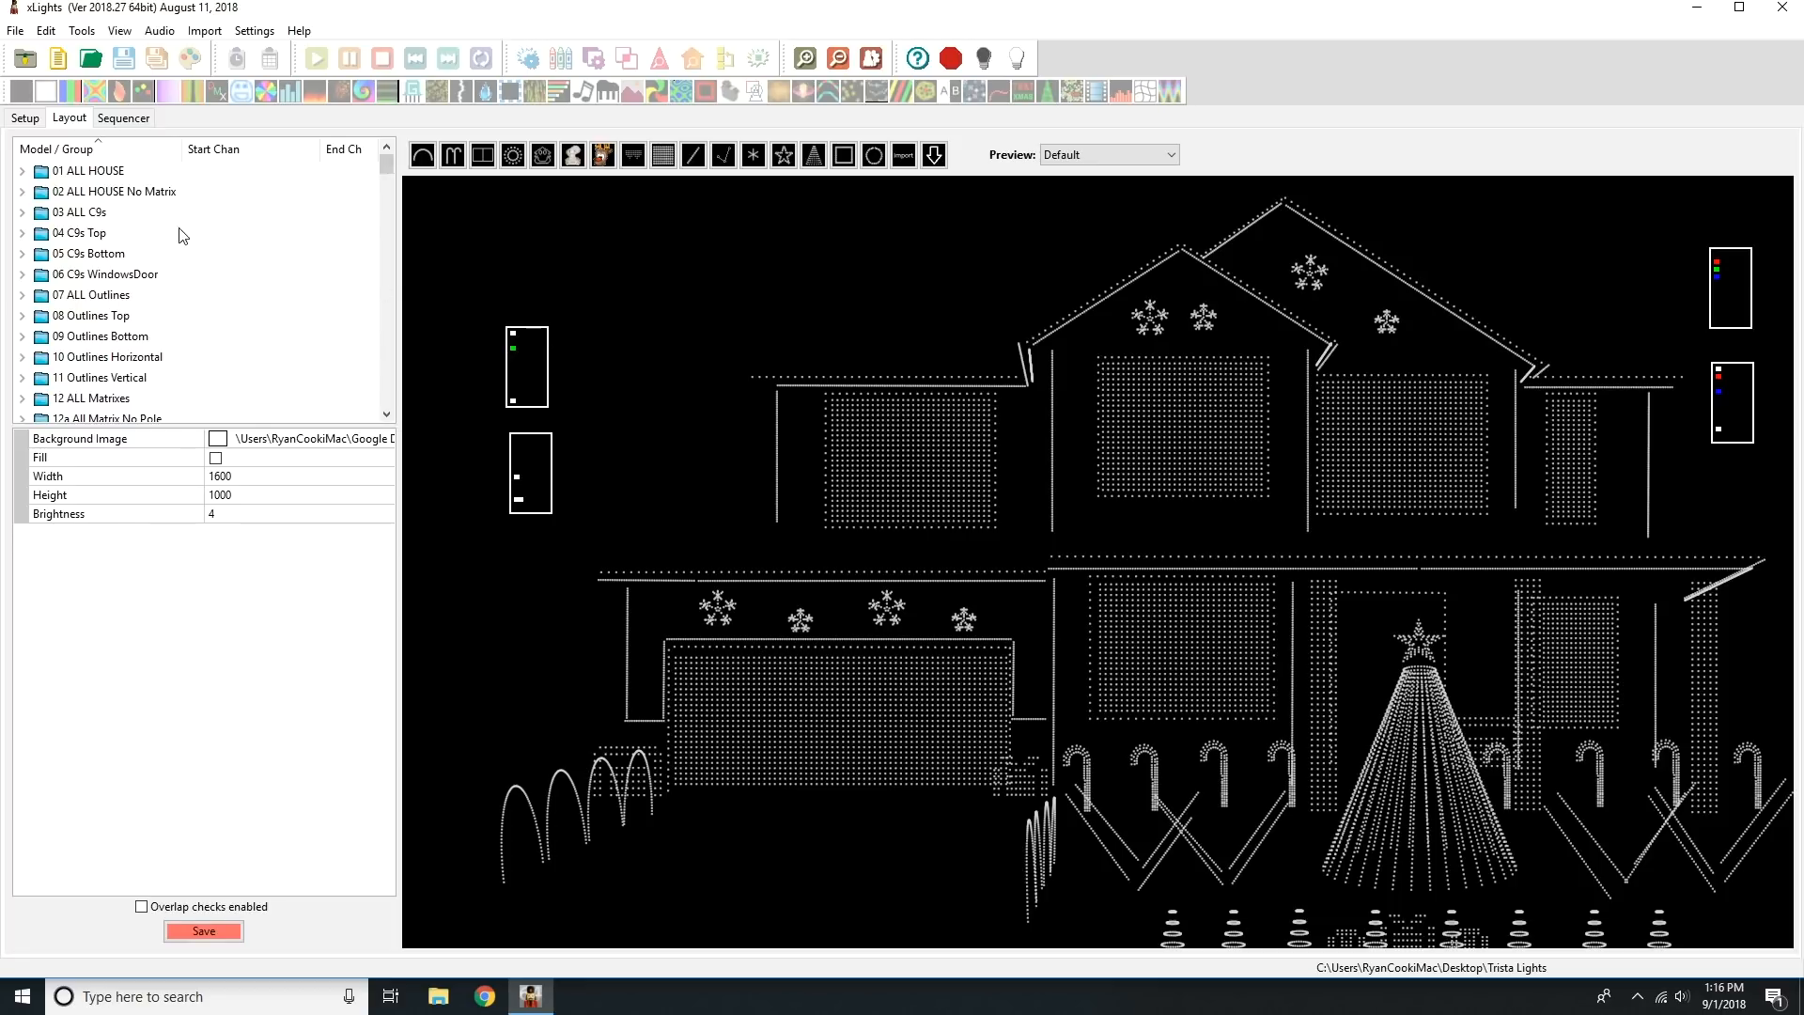
left_click(119, 173)
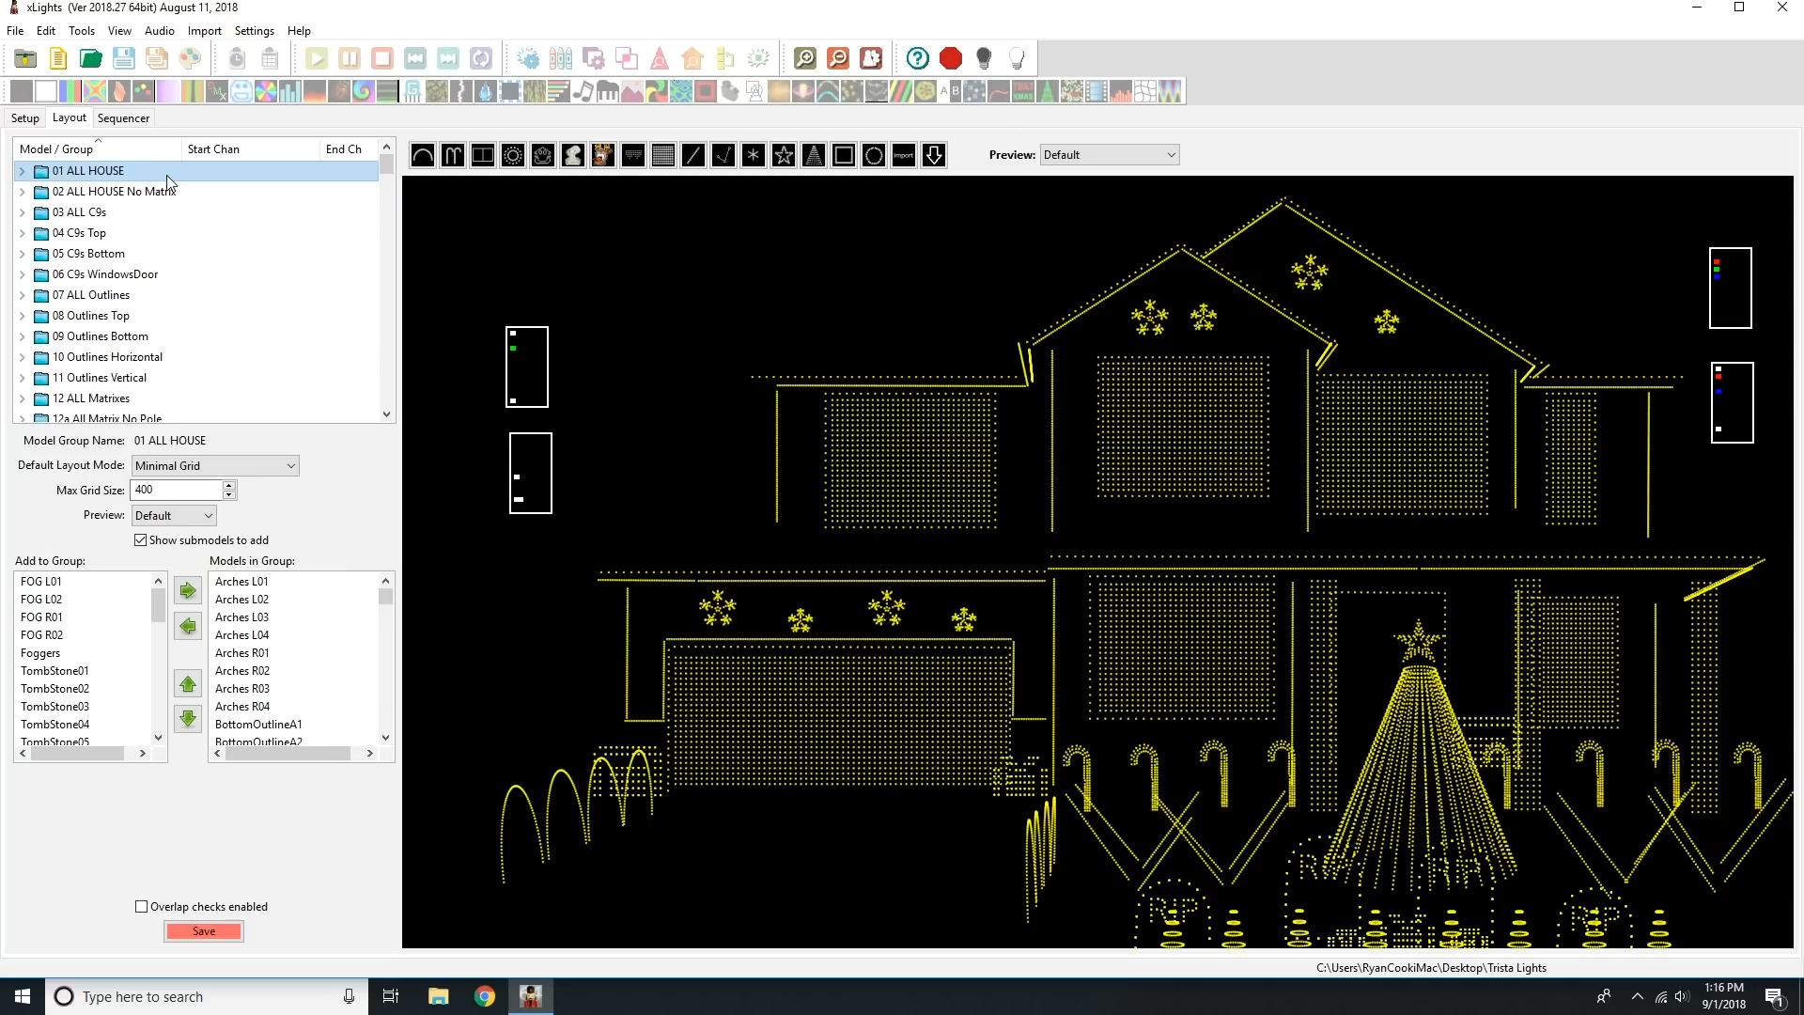
left_click(146, 194)
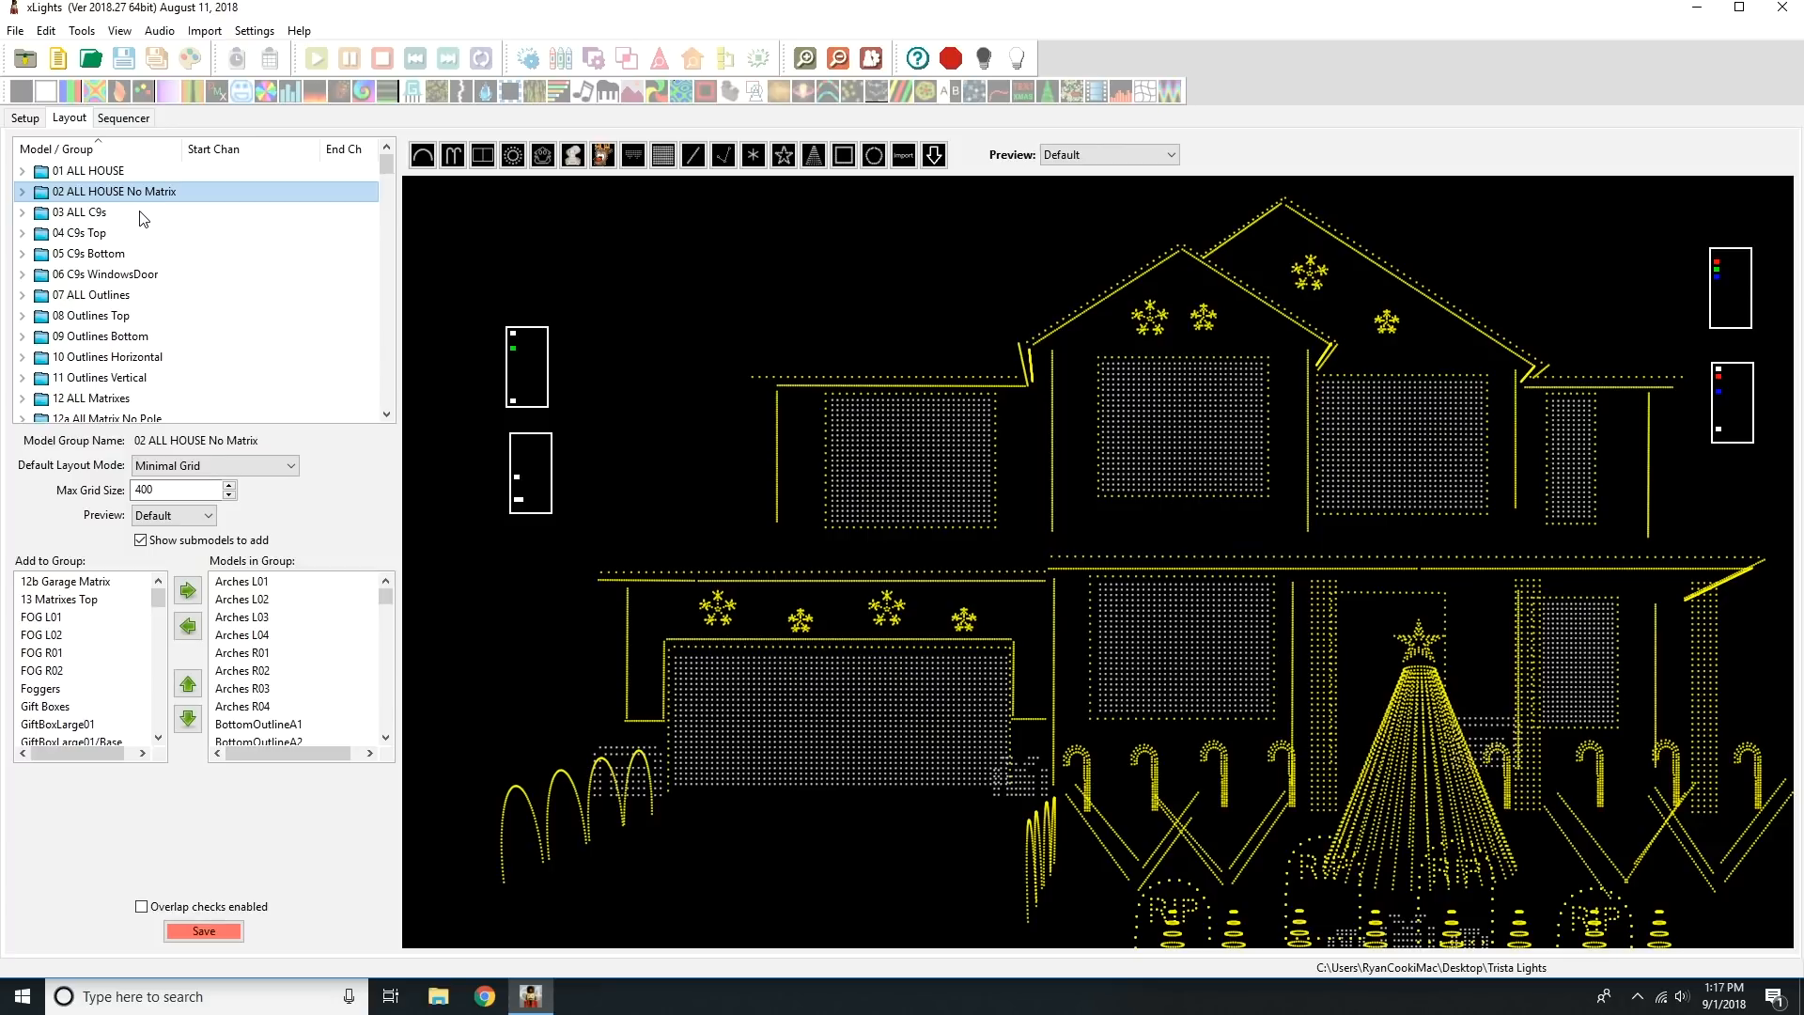
Examine which models belong to the ALL C9s, C9s Top, C9s Bottom and ALL Outlines groups.
left_click(141, 212)
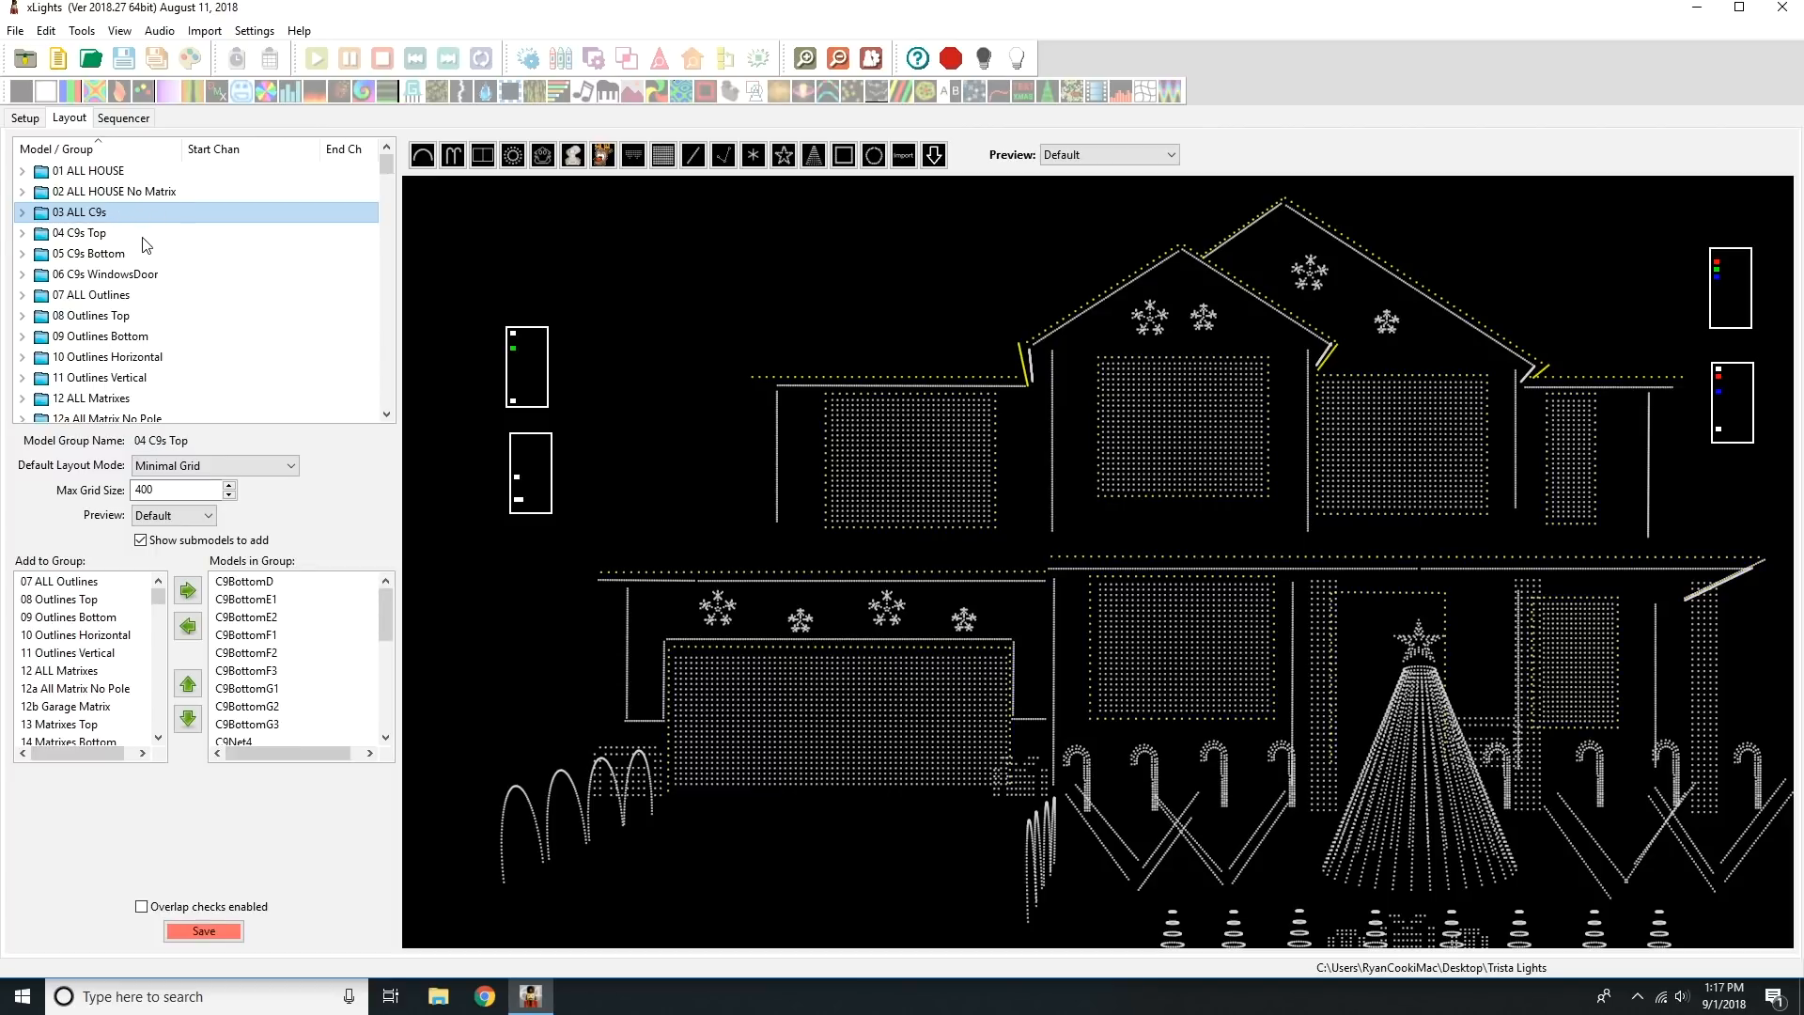
left_click(148, 235)
left_click(140, 256)
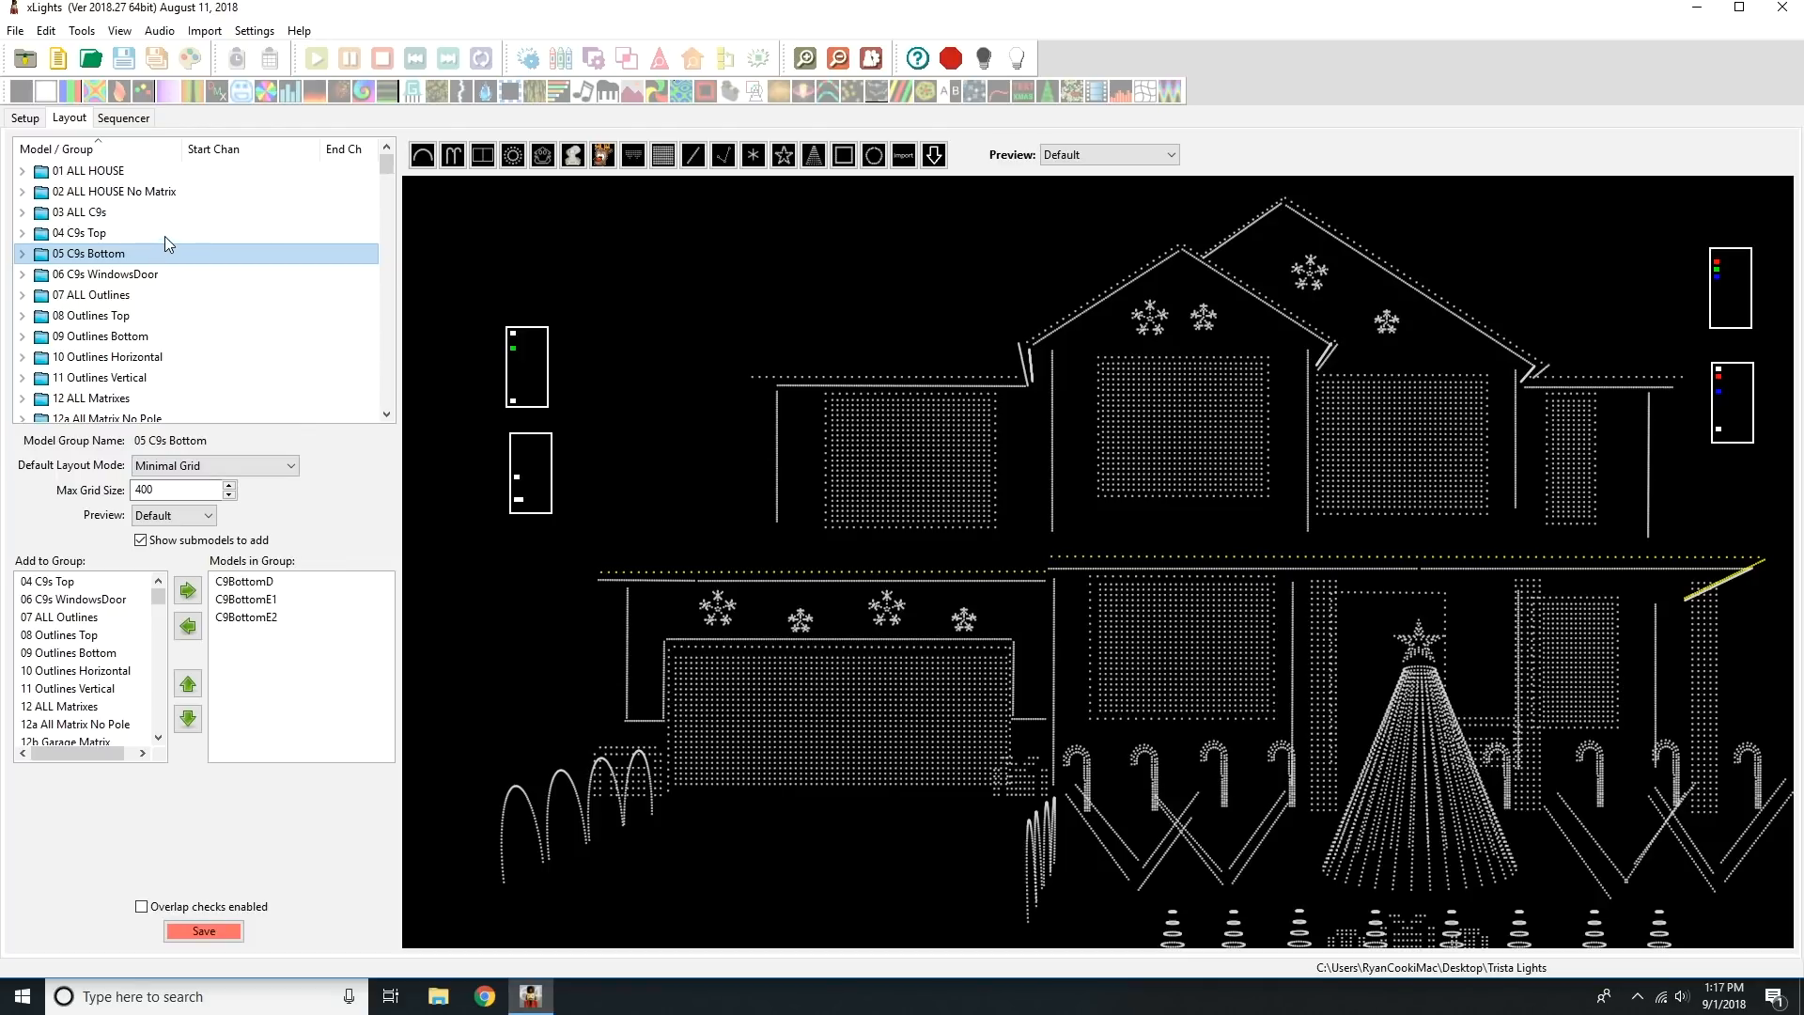
left_click(164, 297)
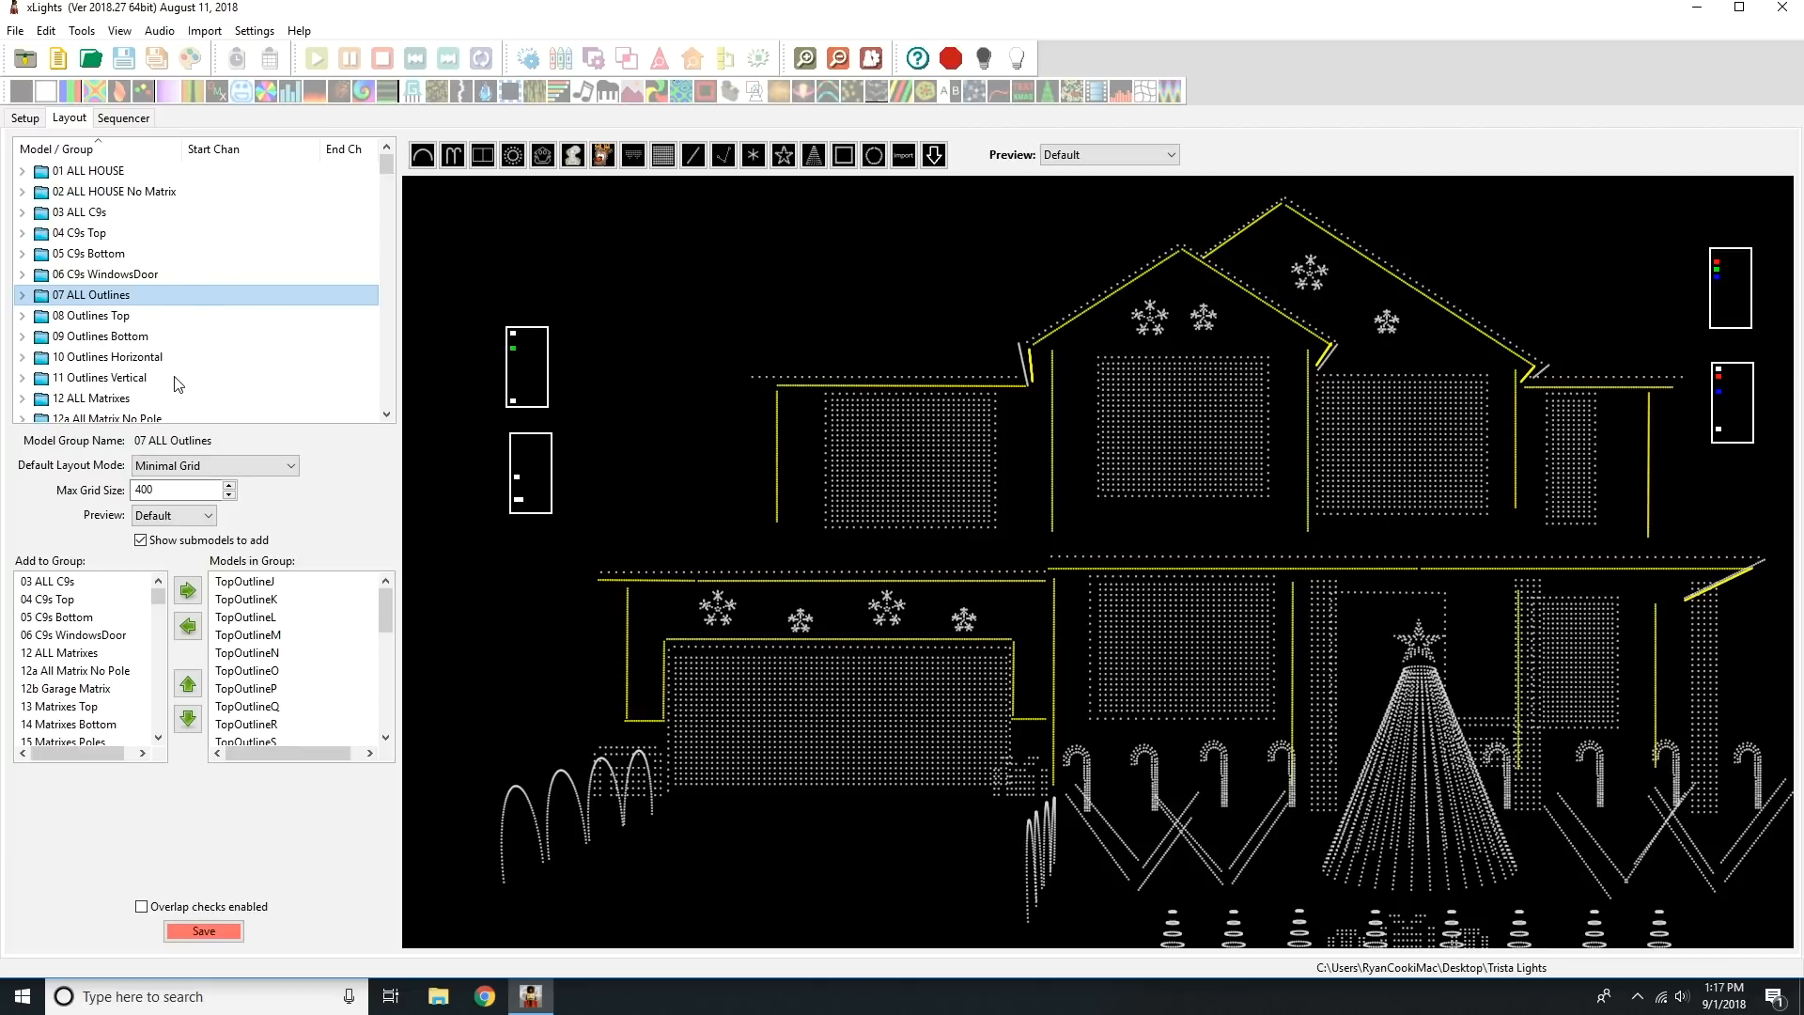
Examine the Arches Left, Arches Right, Candy Canes, Snow Flakes, Fire Sticks and Mega Tree Star groups in the layout.
scroll(391, 169, "down", 1)
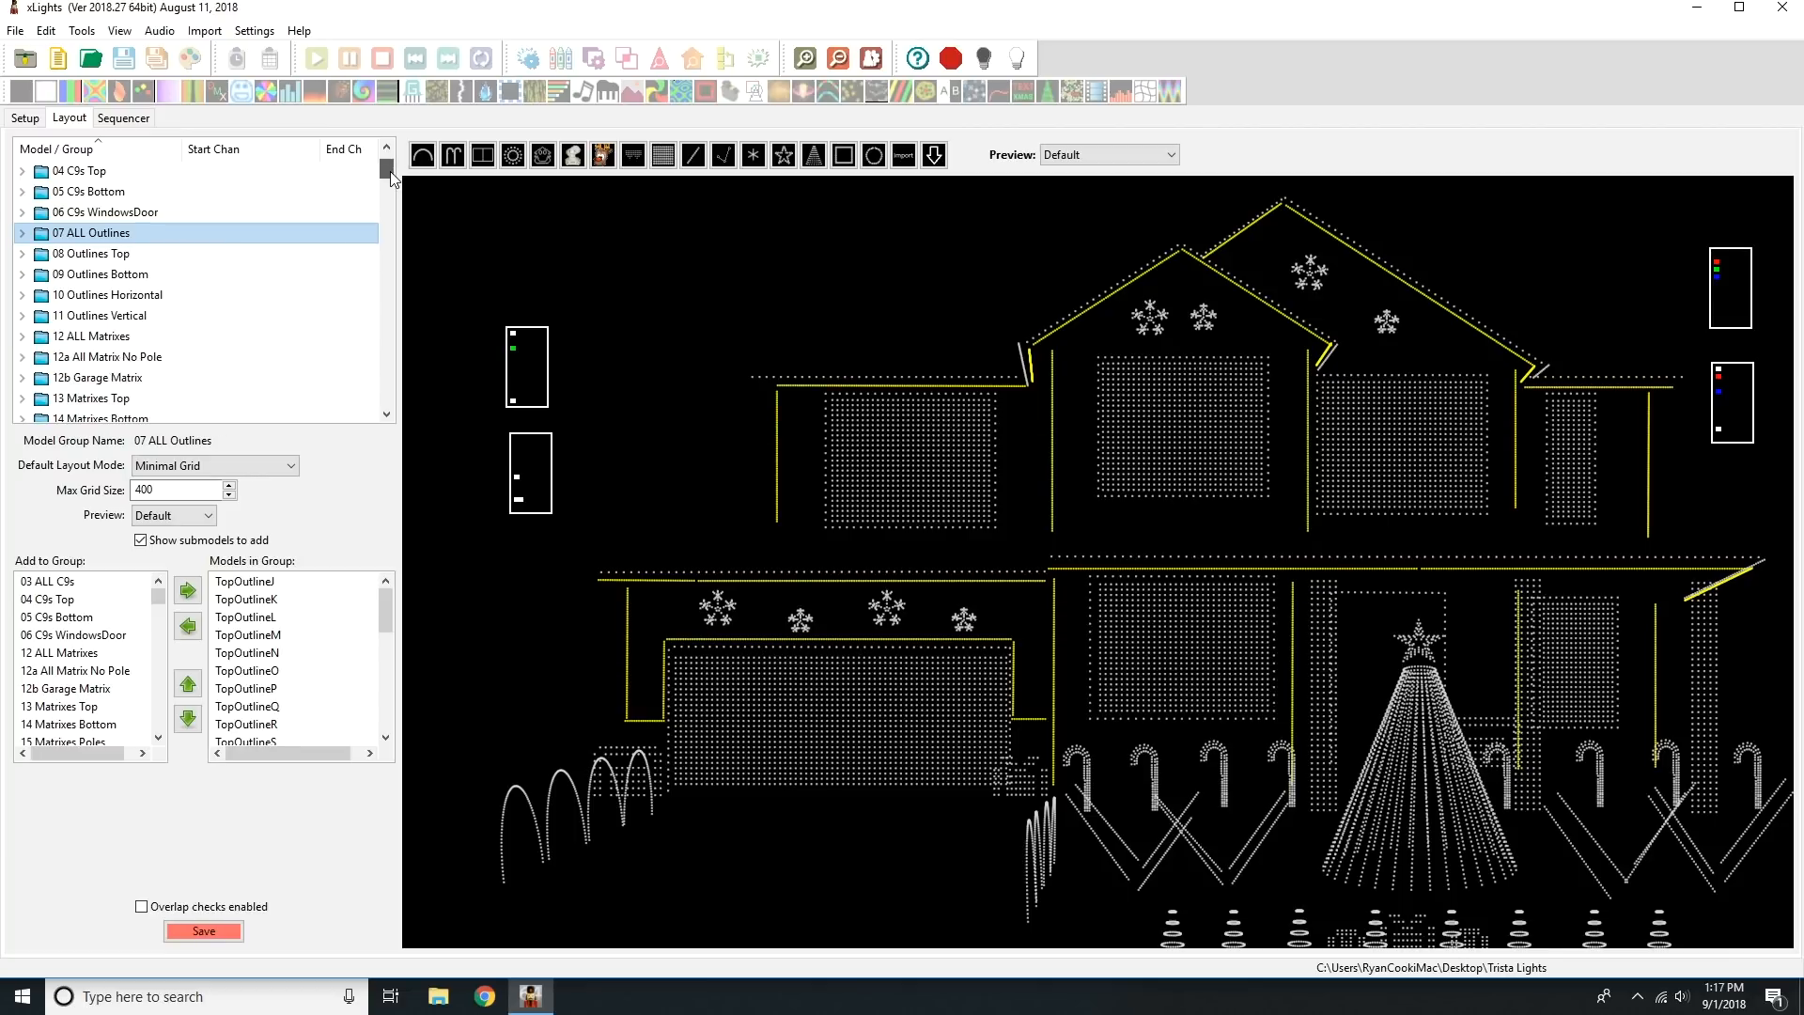
scroll(389, 179, "down", 2)
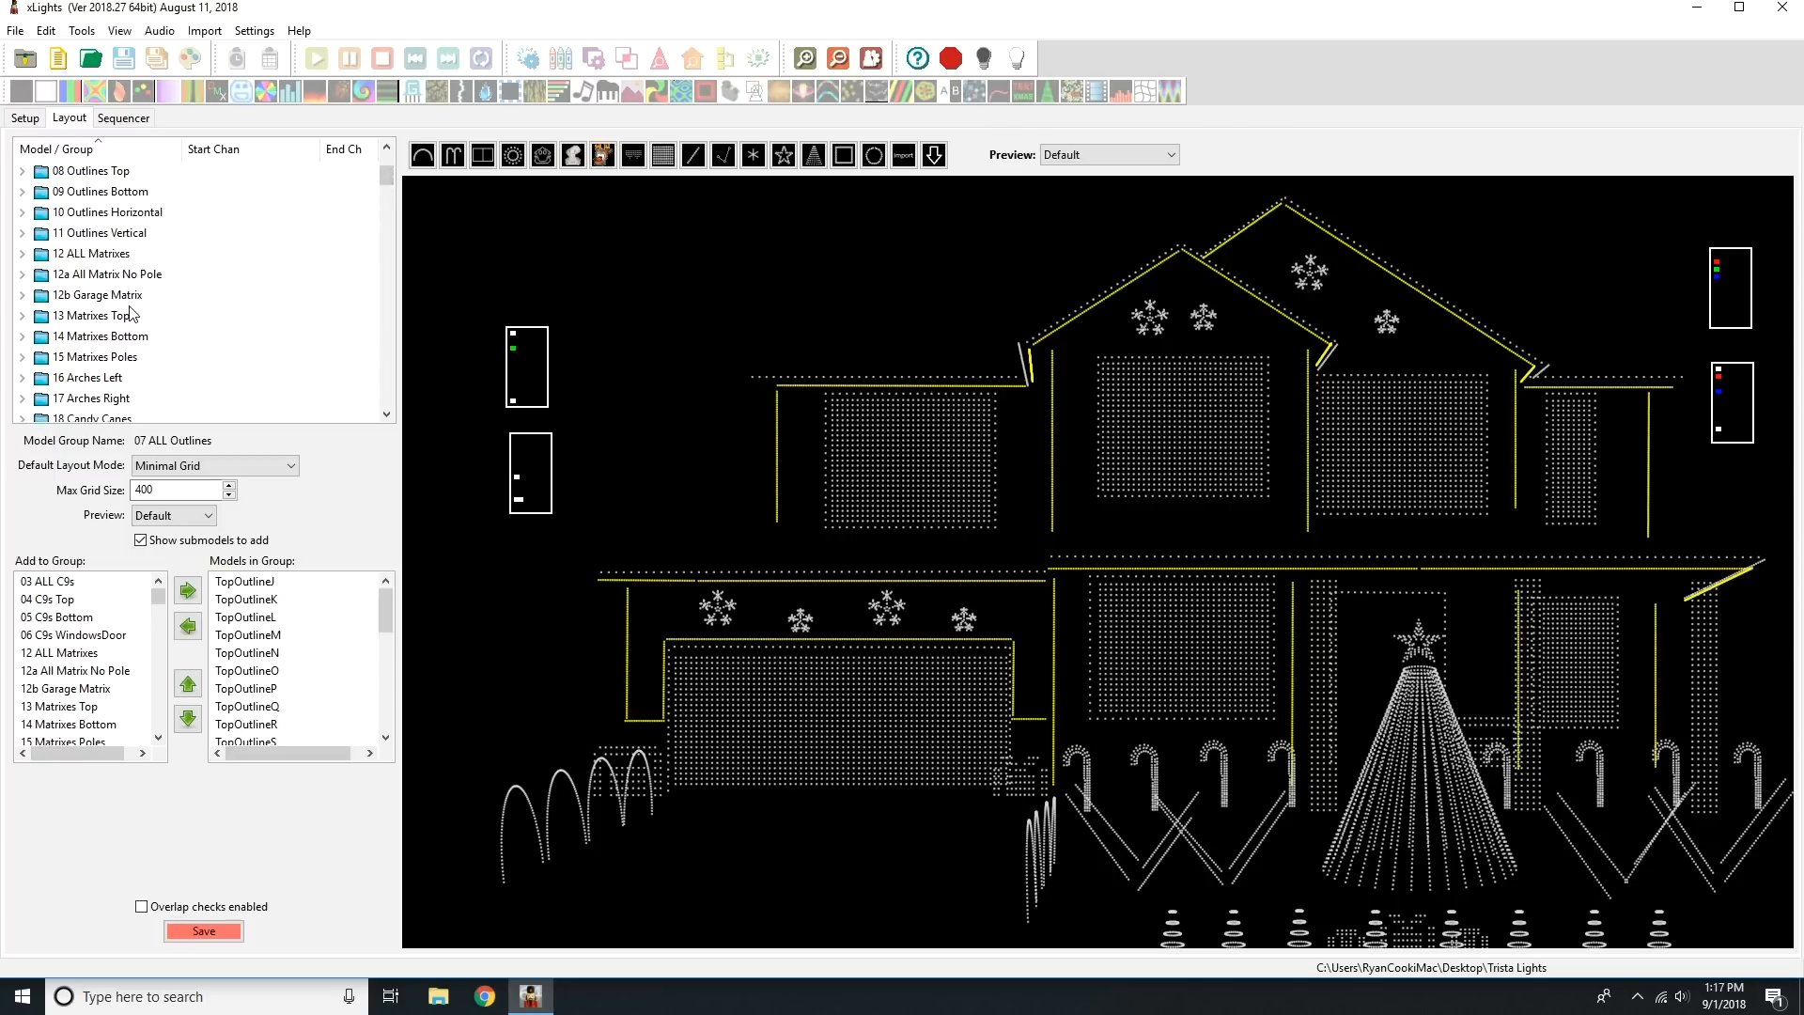
left_click(120, 379)
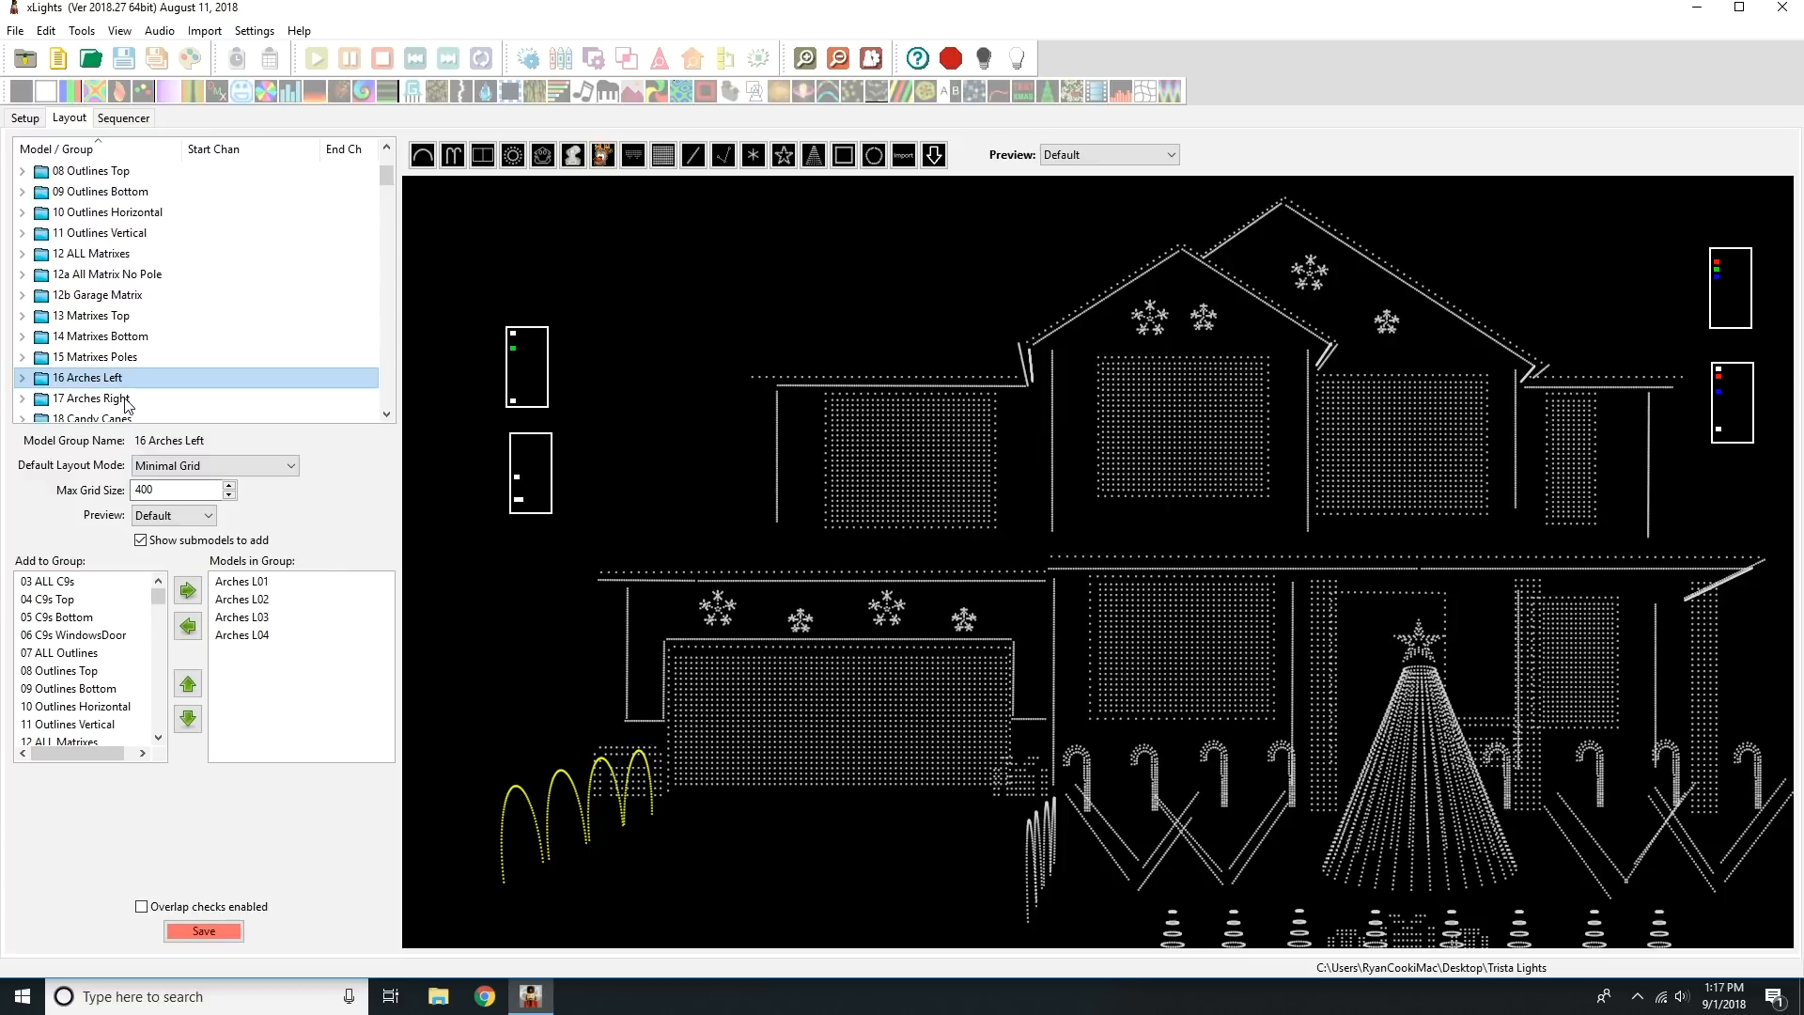
left_click(125, 402)
scroll(382, 188, "down", 4)
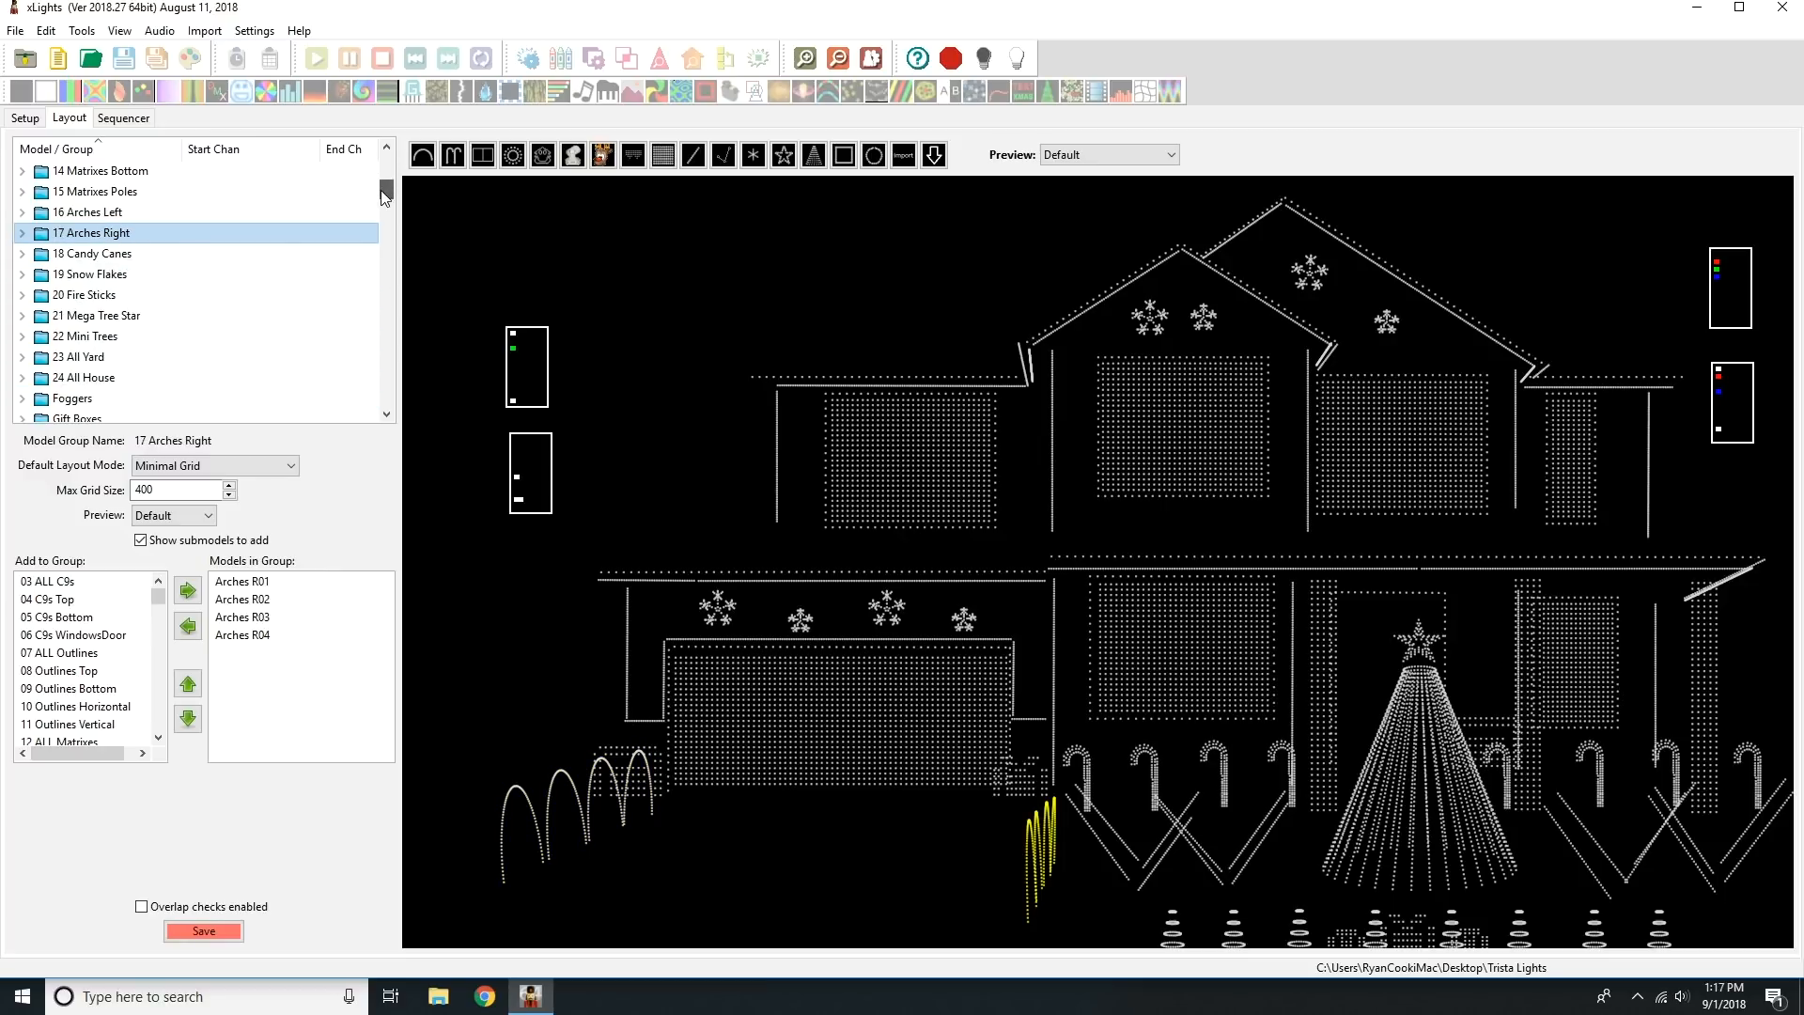
left_click(180, 253)
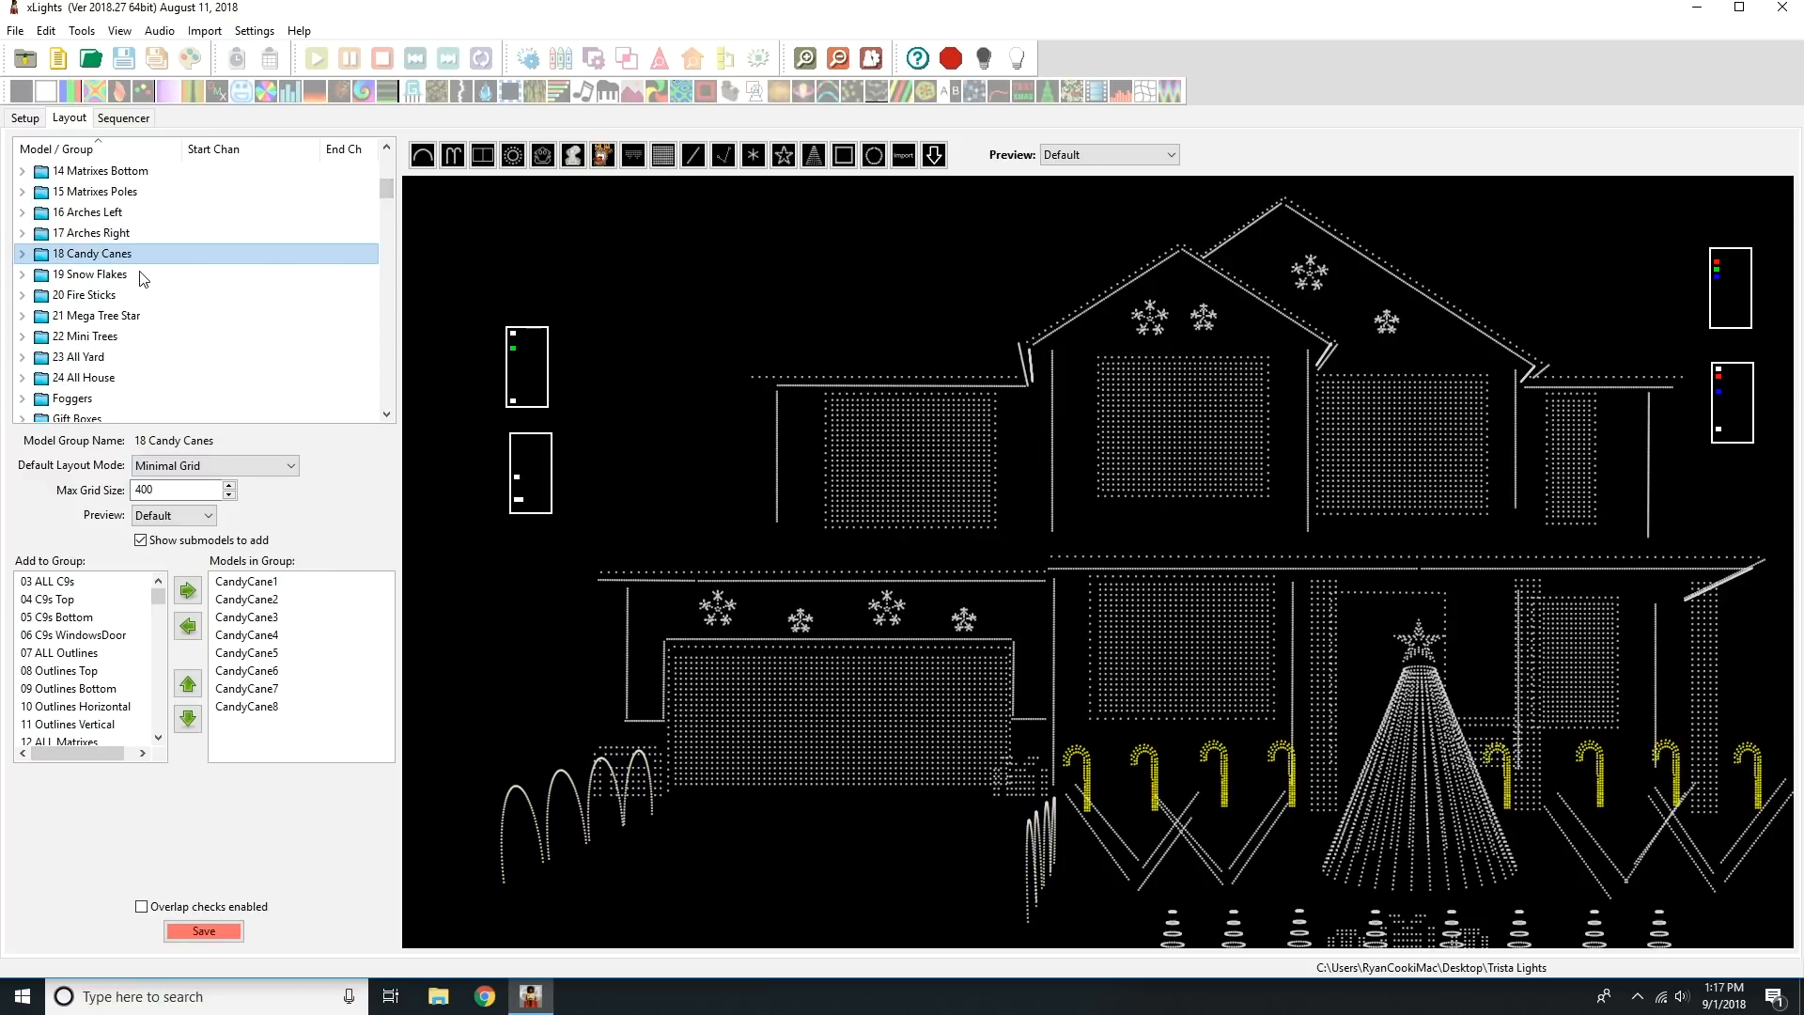
left_click(143, 275)
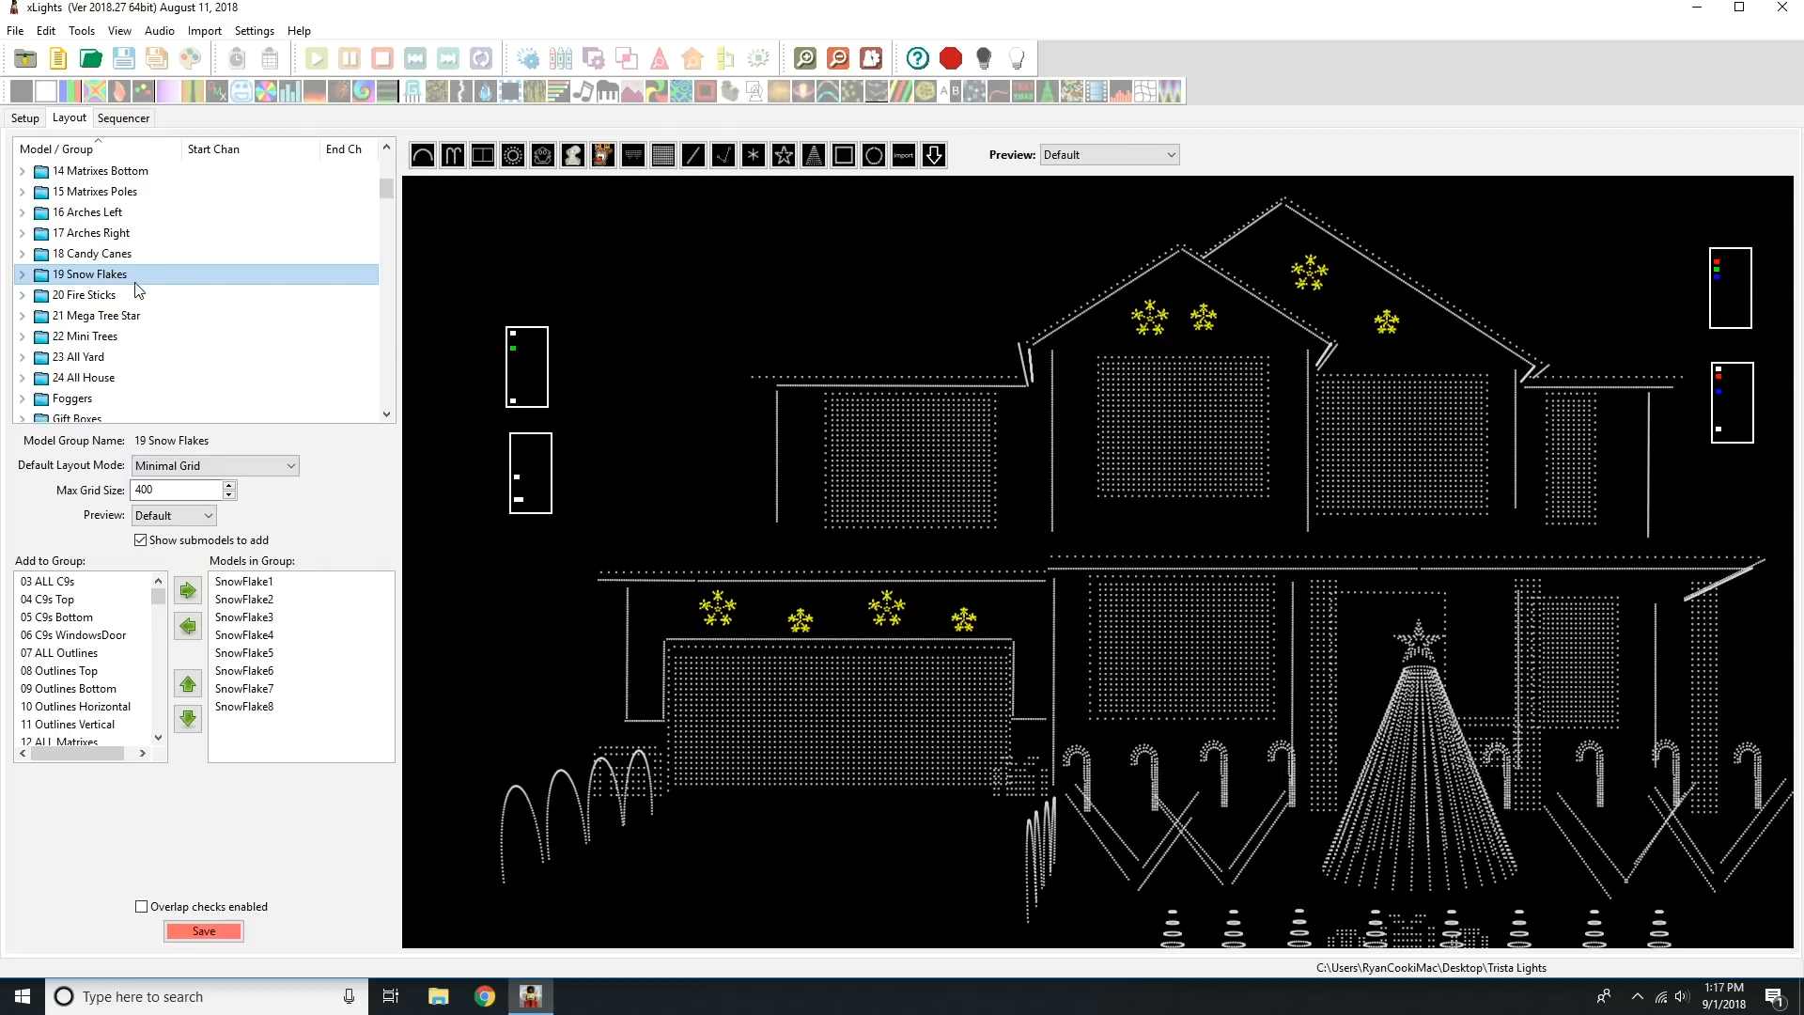
left_click(133, 294)
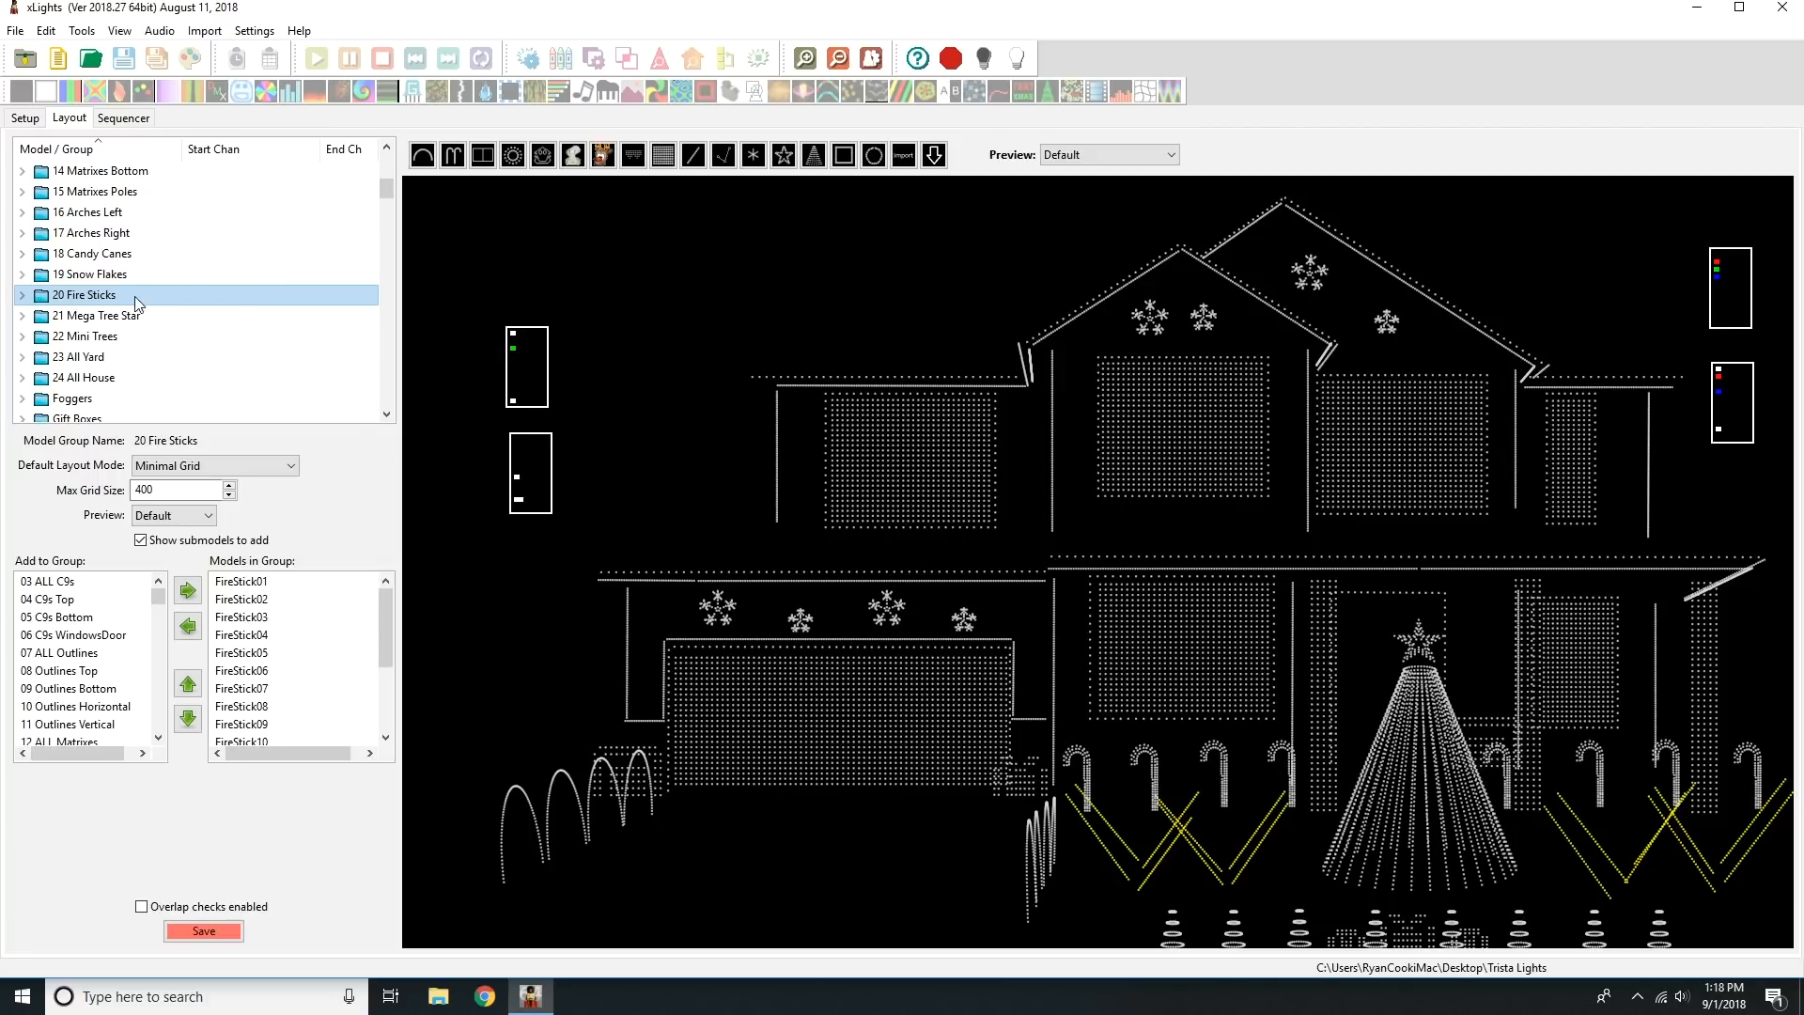
left_click(132, 320)
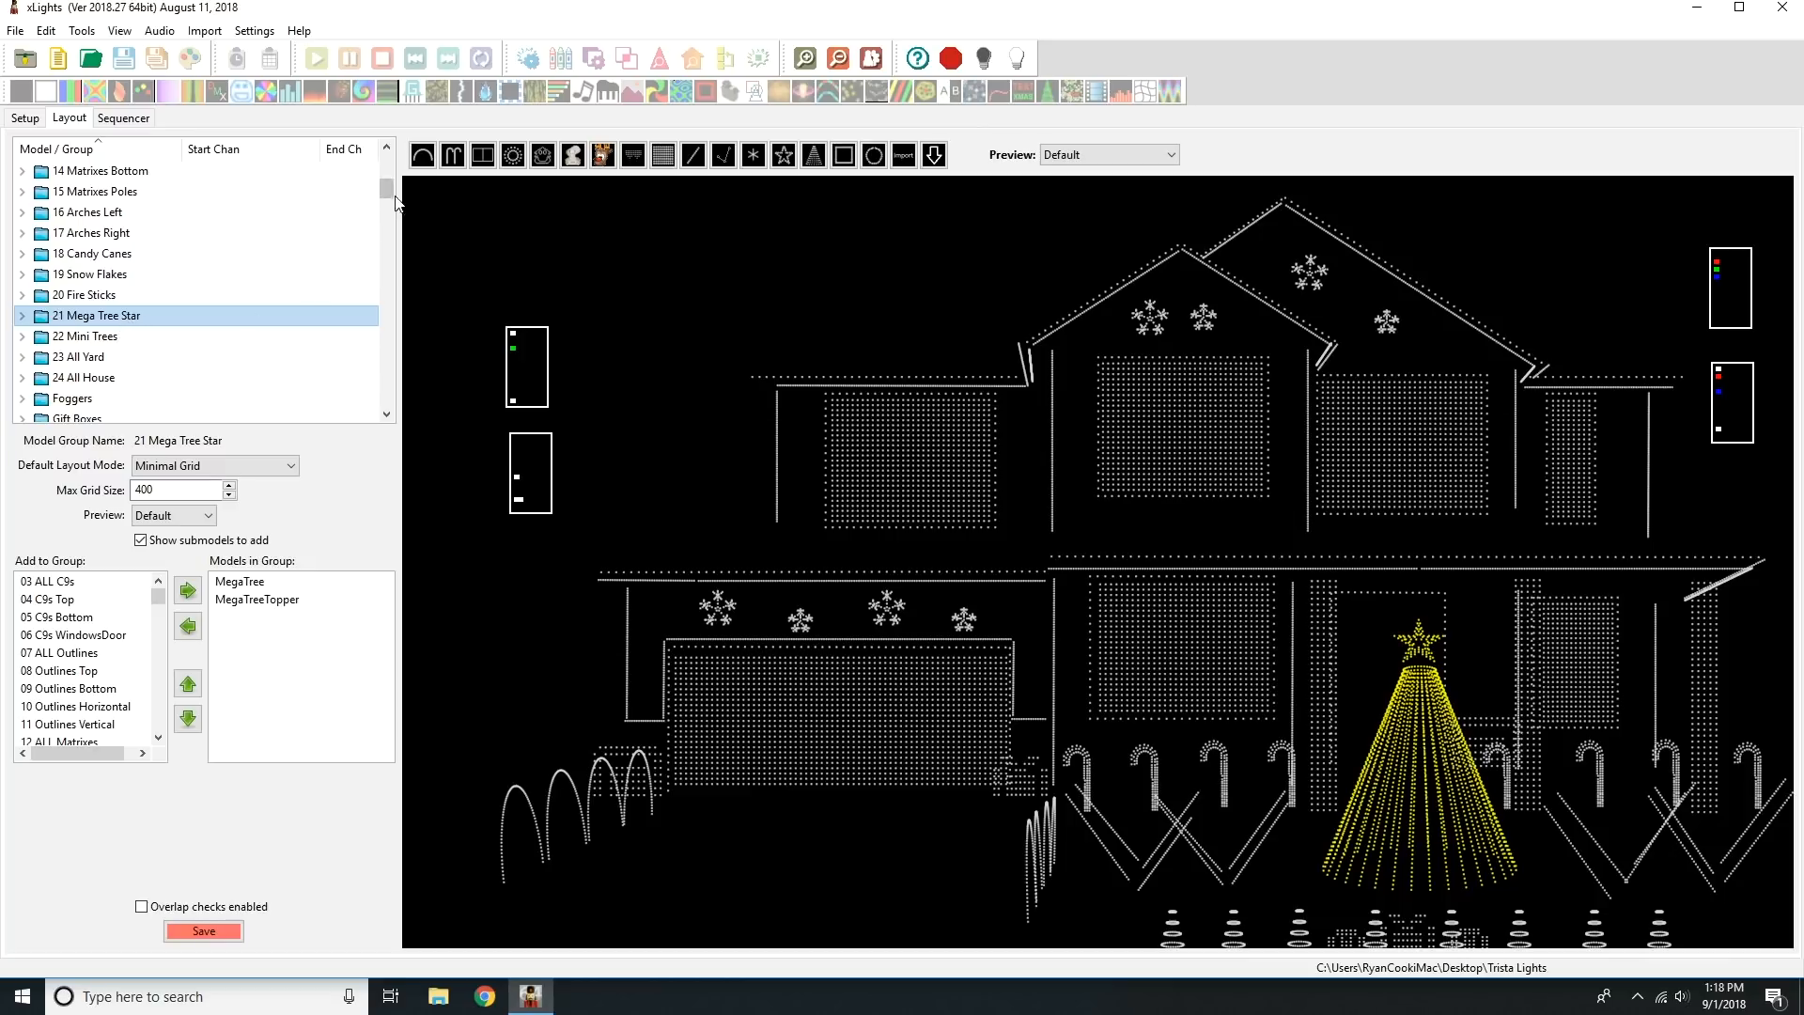
Examine the models in the 22 Mini Trees, 23 All Yard, 24 All House and Gift Boxes groups.
left_click_drag(391, 186, 391, 193)
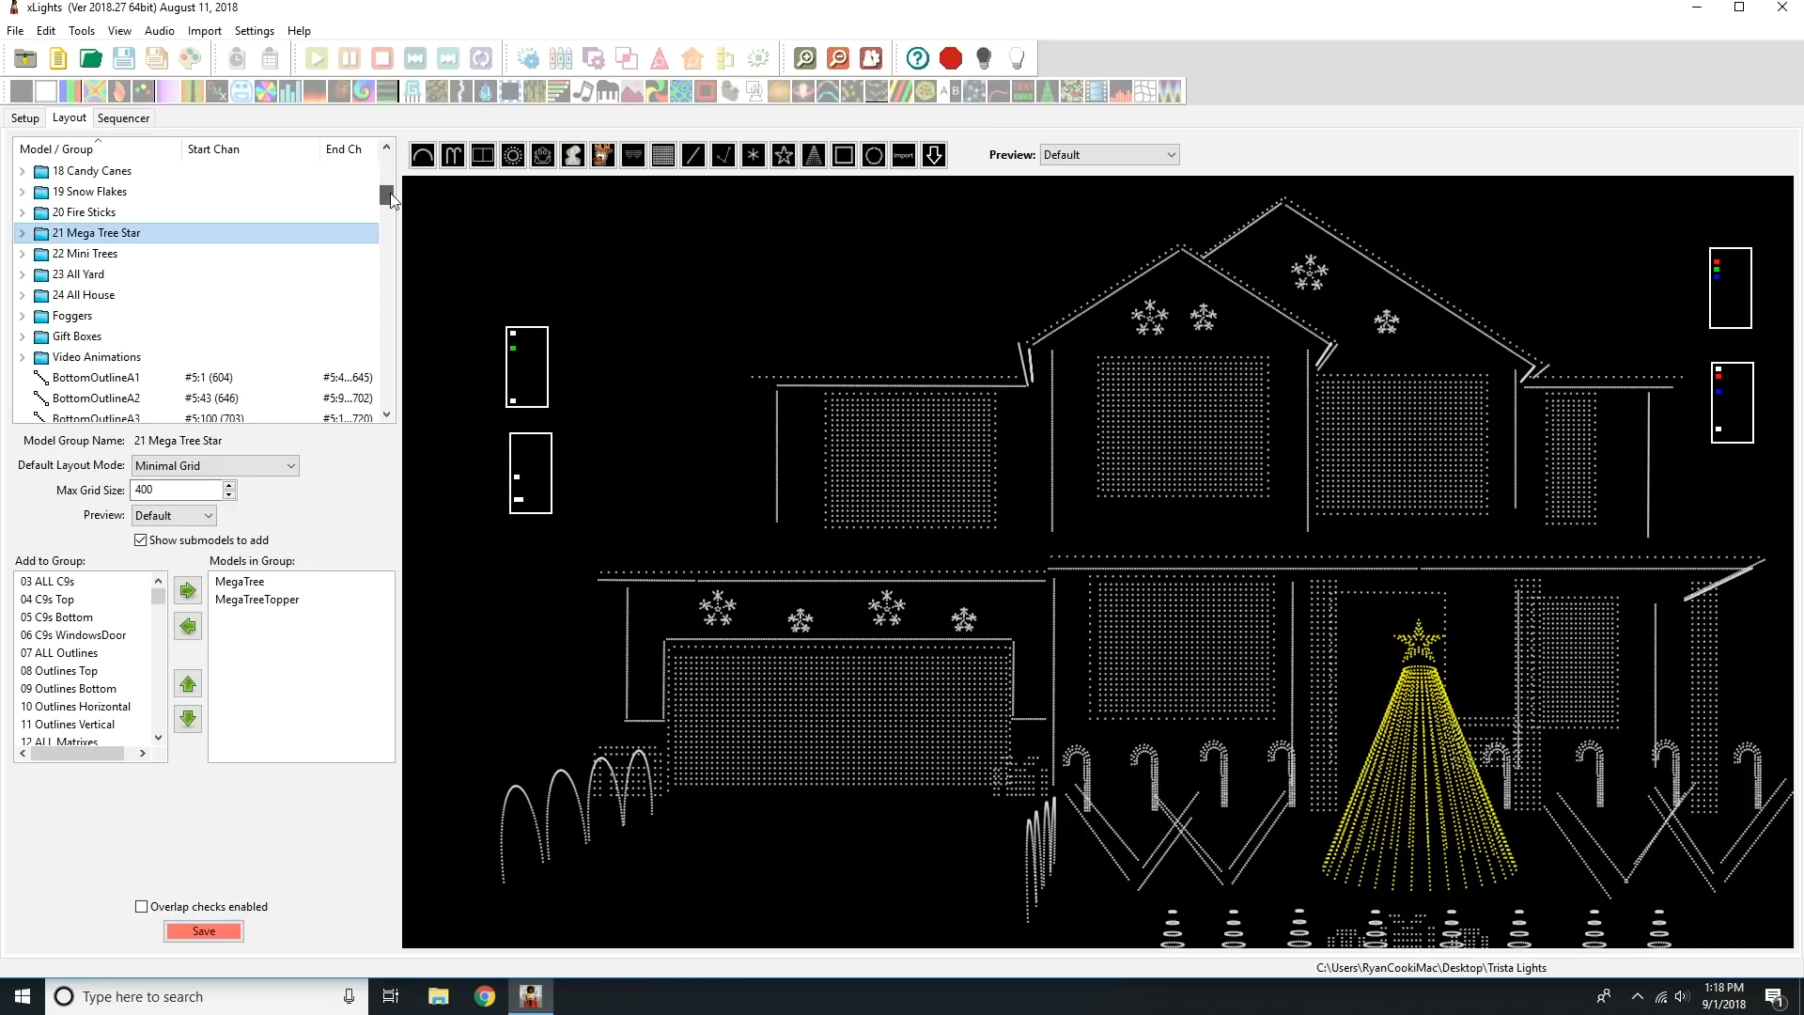
left_click(112, 256)
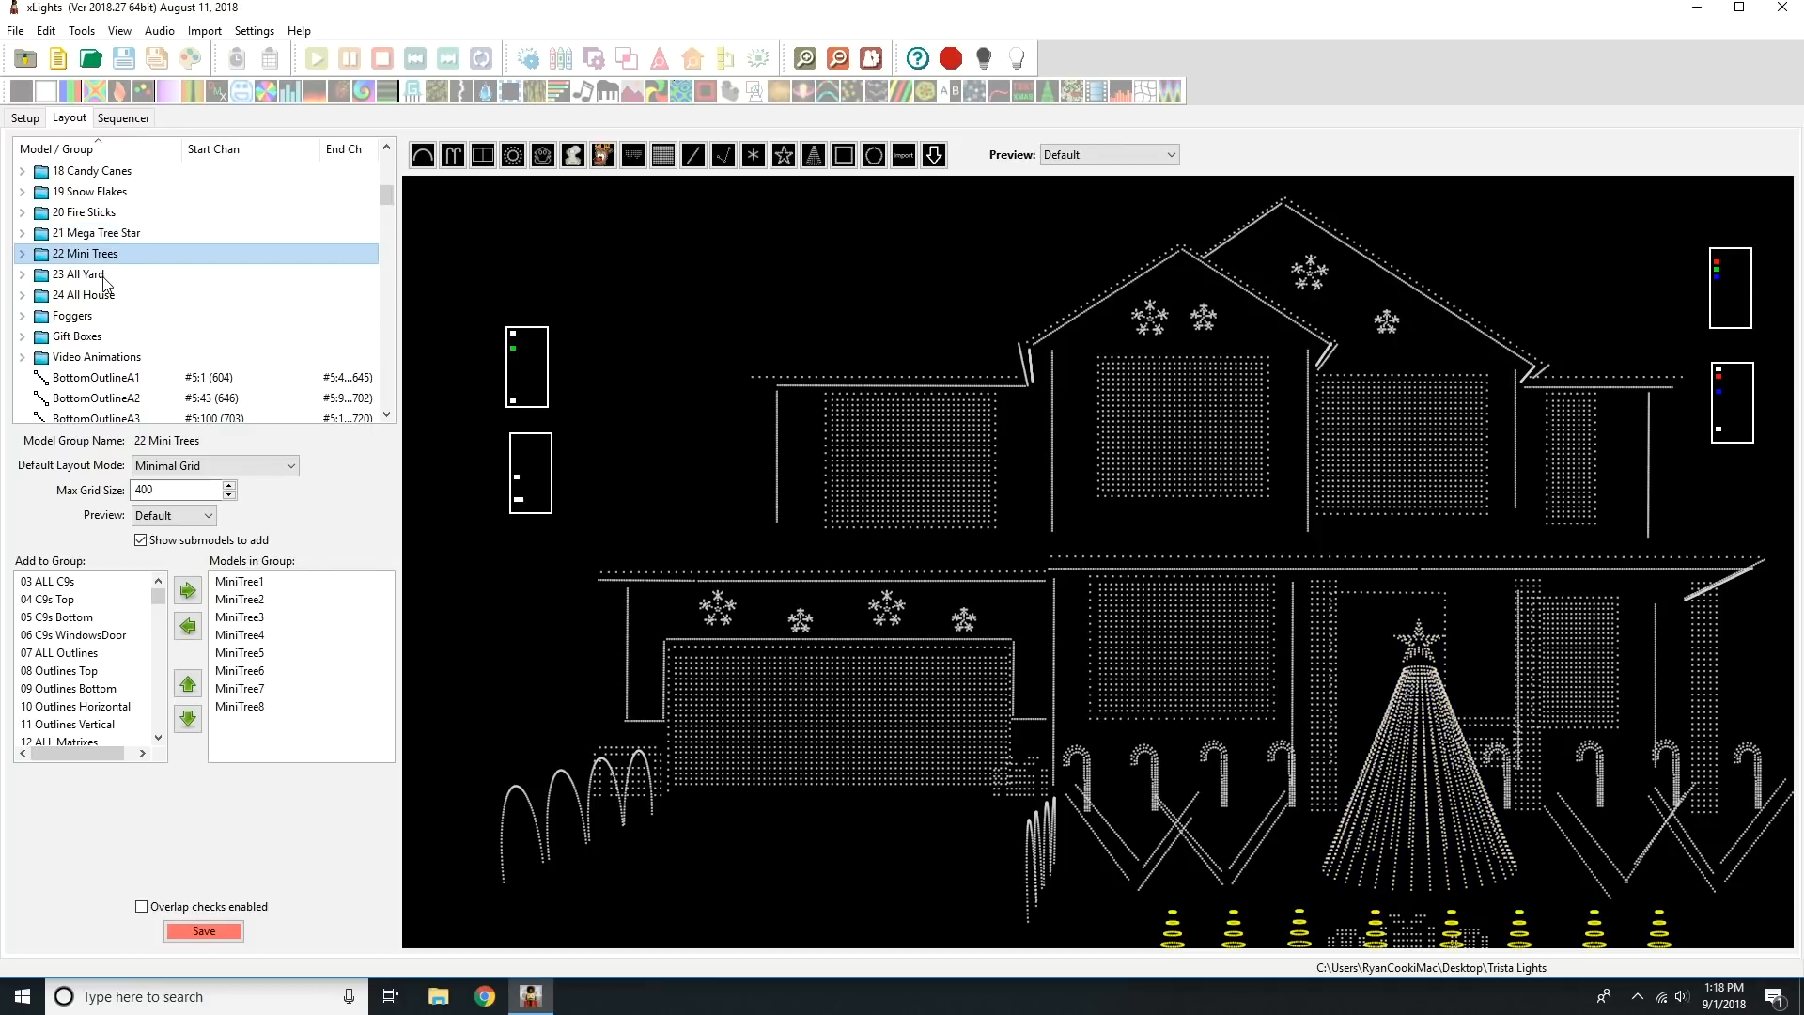
left_click(105, 276)
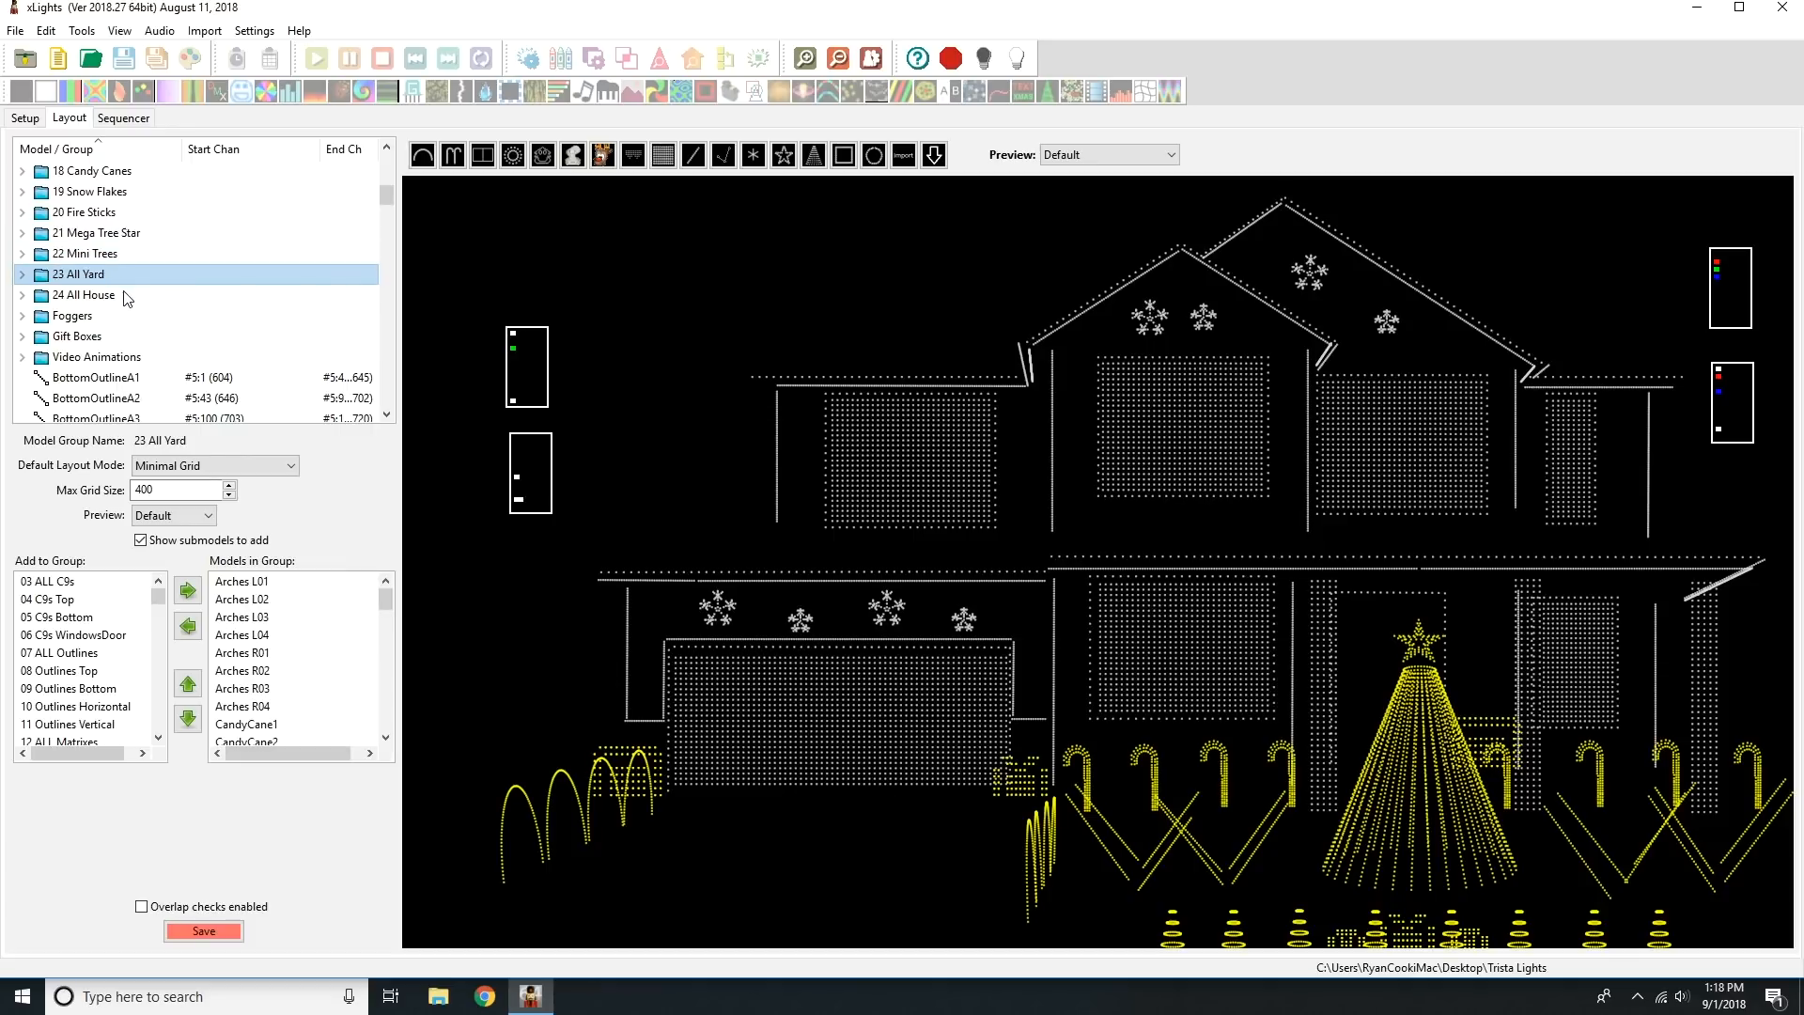
left_click(110, 301)
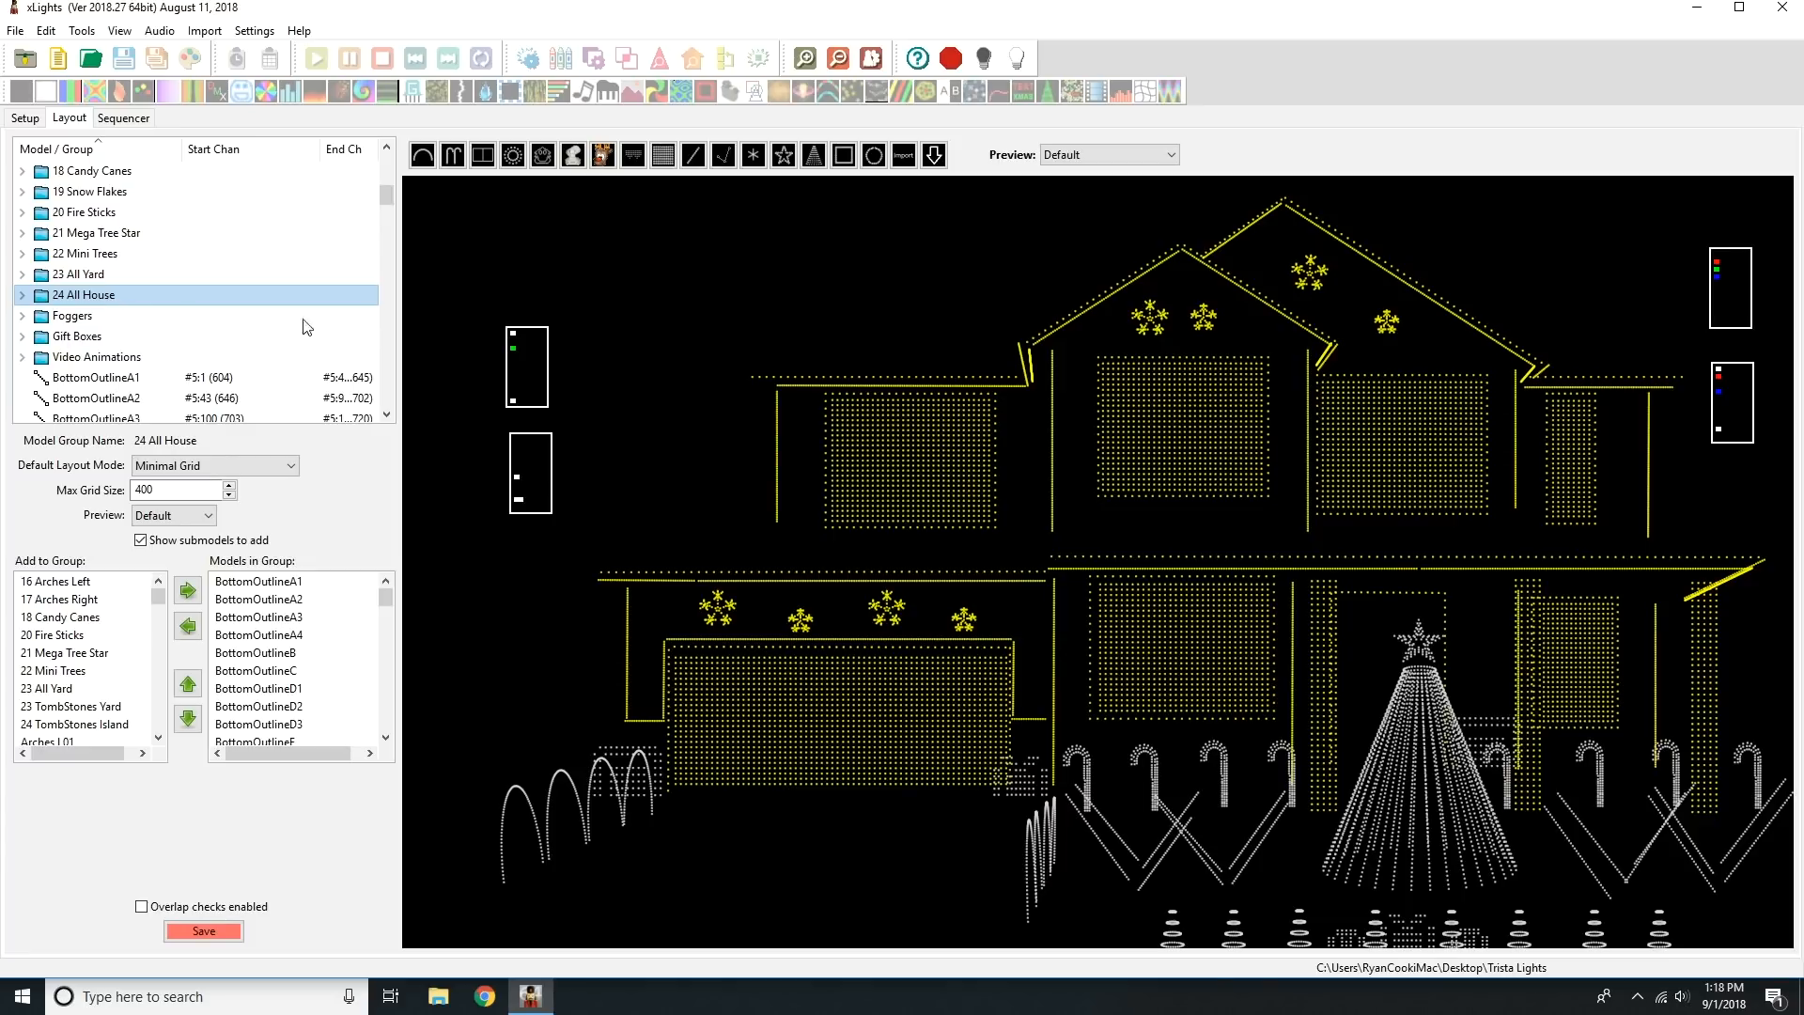
left_click(188, 336)
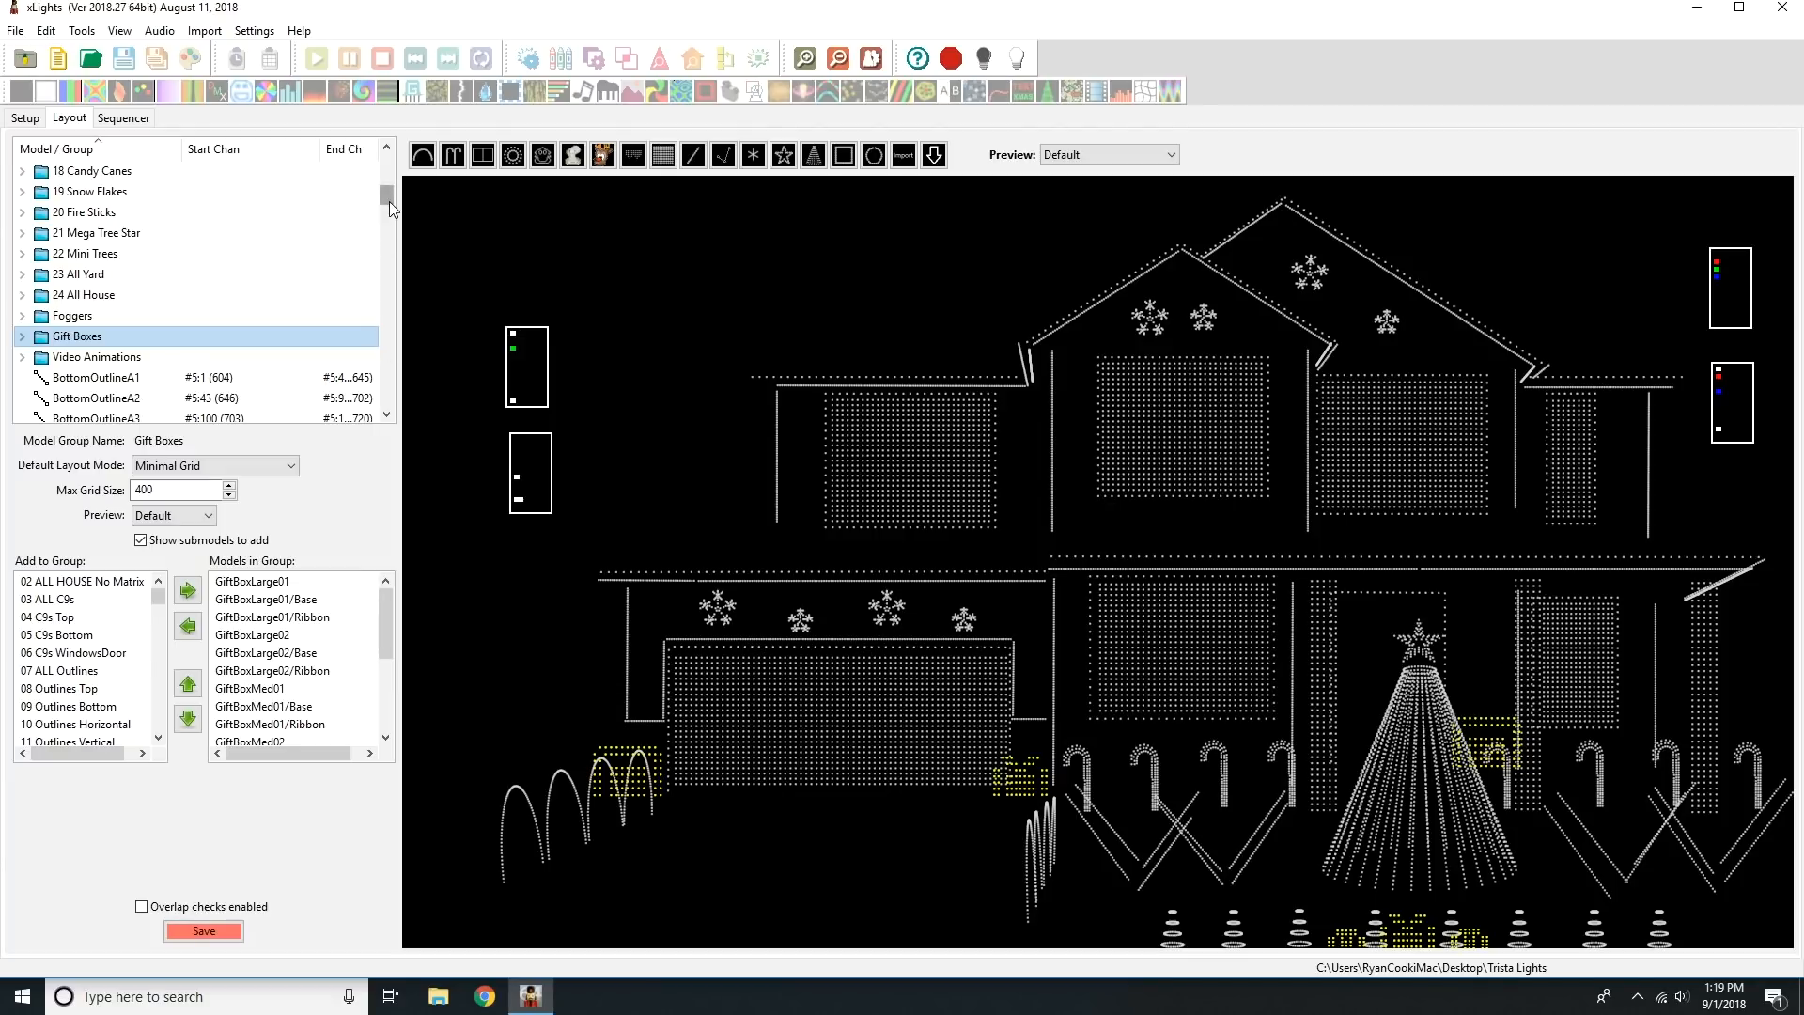
Compare the models covered by the 01 ALL HOUSE group with those in 24 All House.
left_click_drag(389, 201, 388, 165)
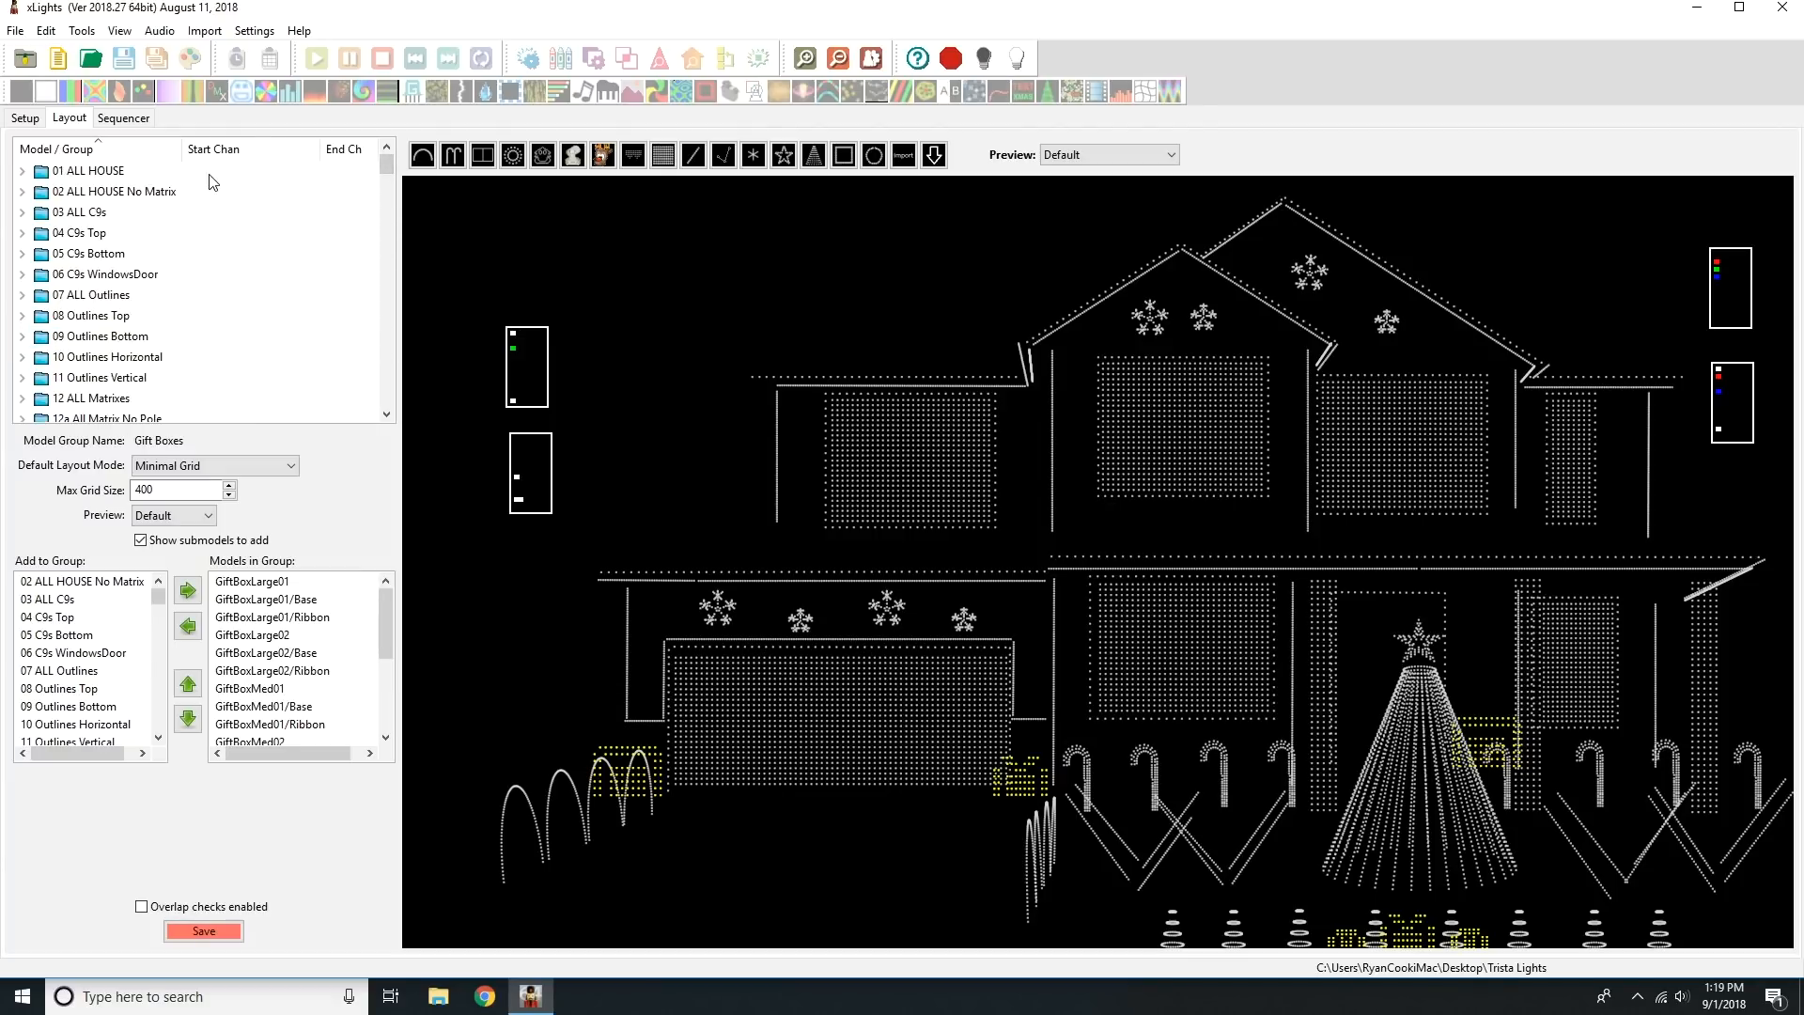
left_click(125, 173)
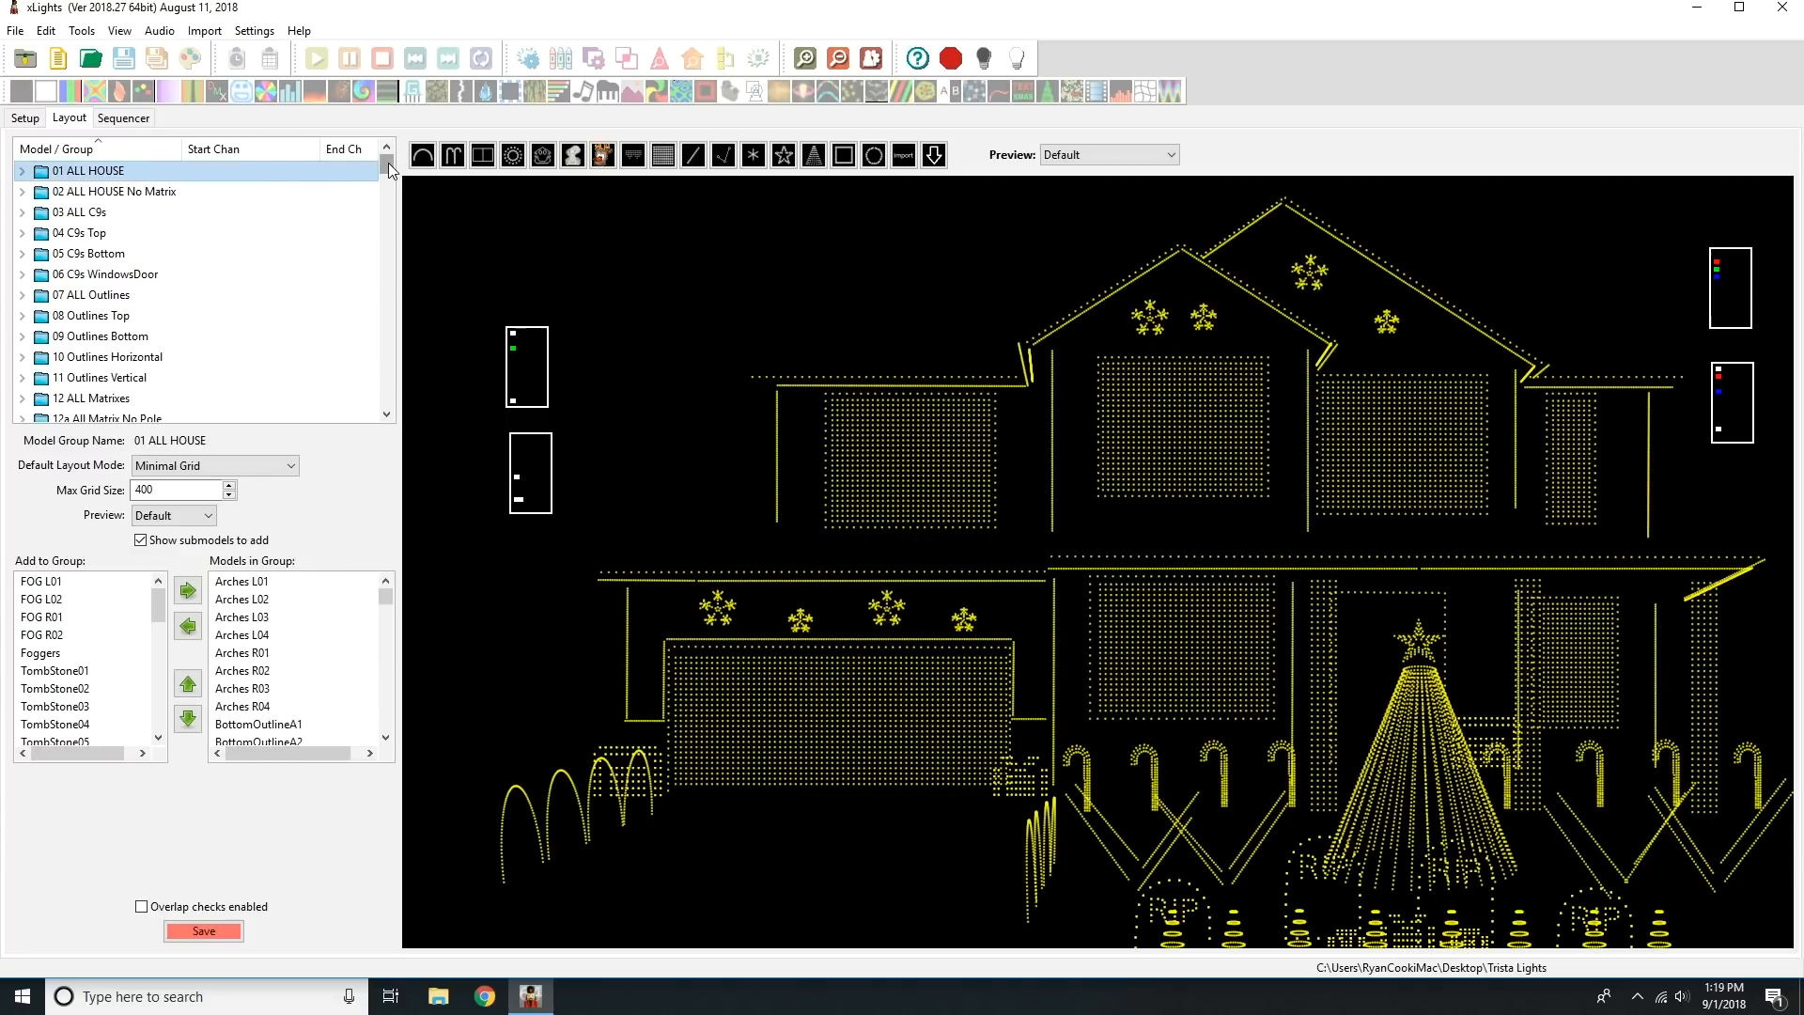
left_click_drag(387, 162, 385, 192)
left_click(109, 335)
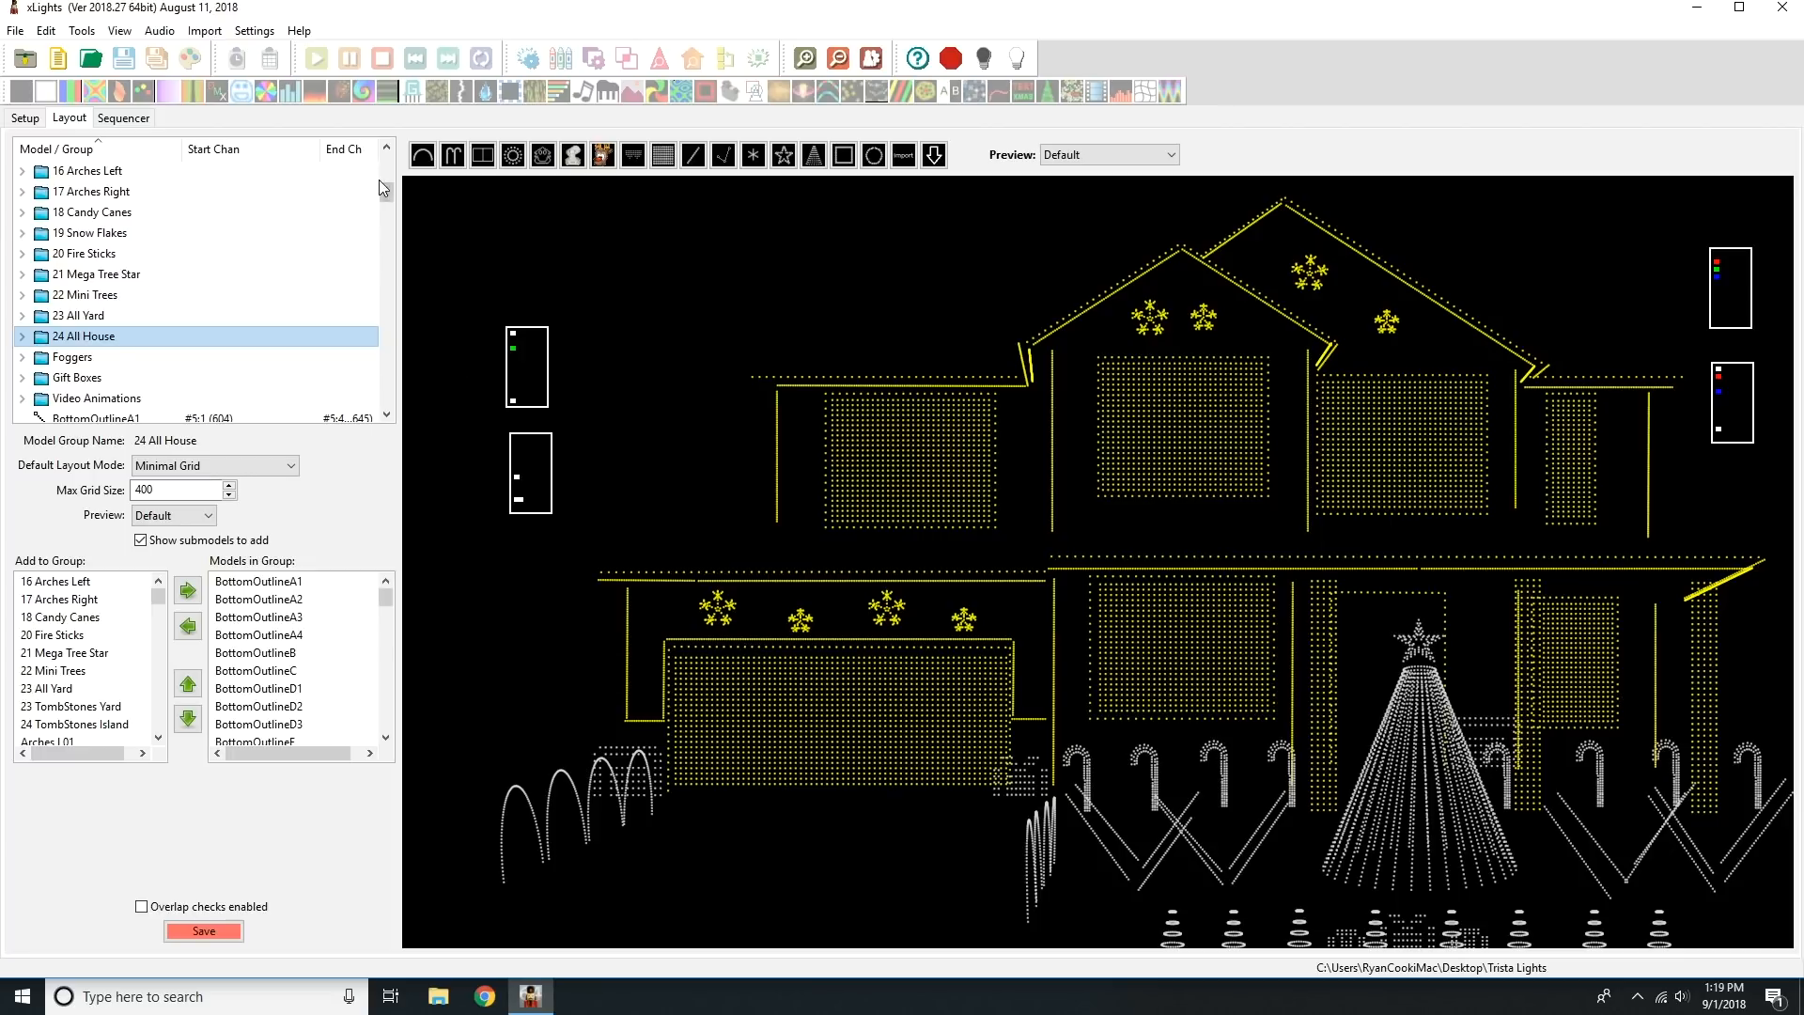
left_click_drag(383, 190, 386, 163)
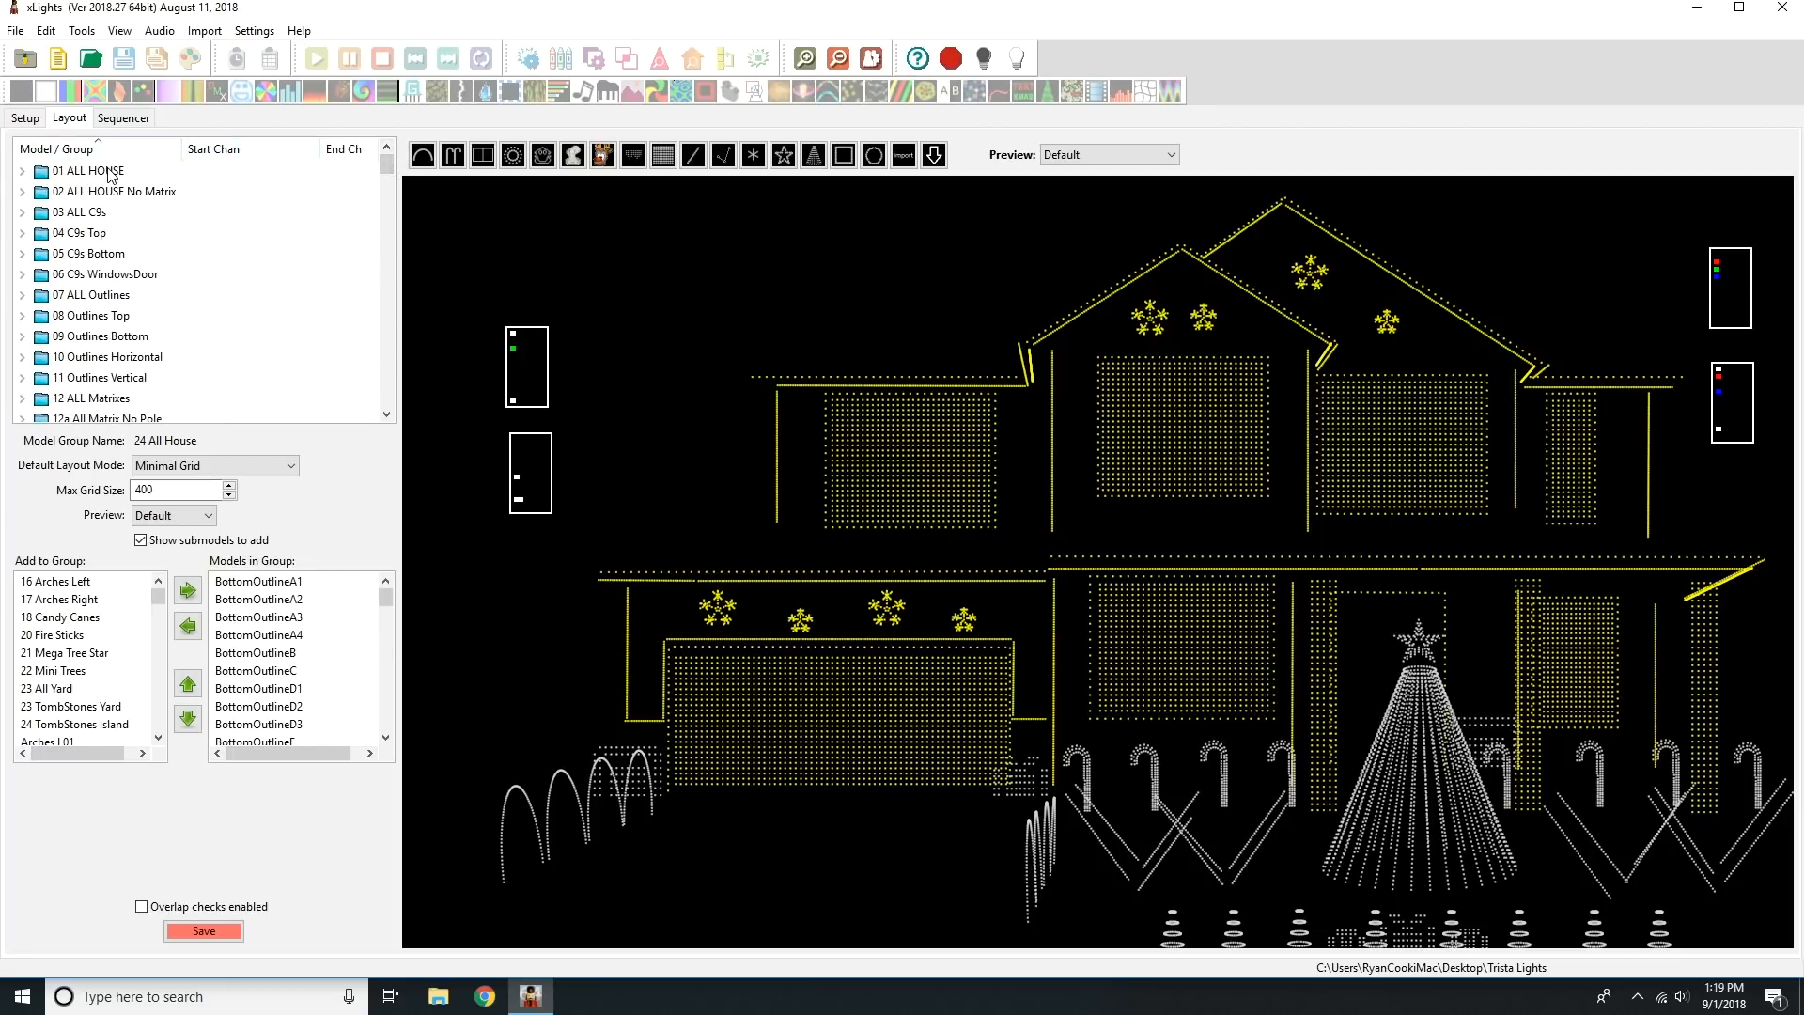
left_click(224, 170)
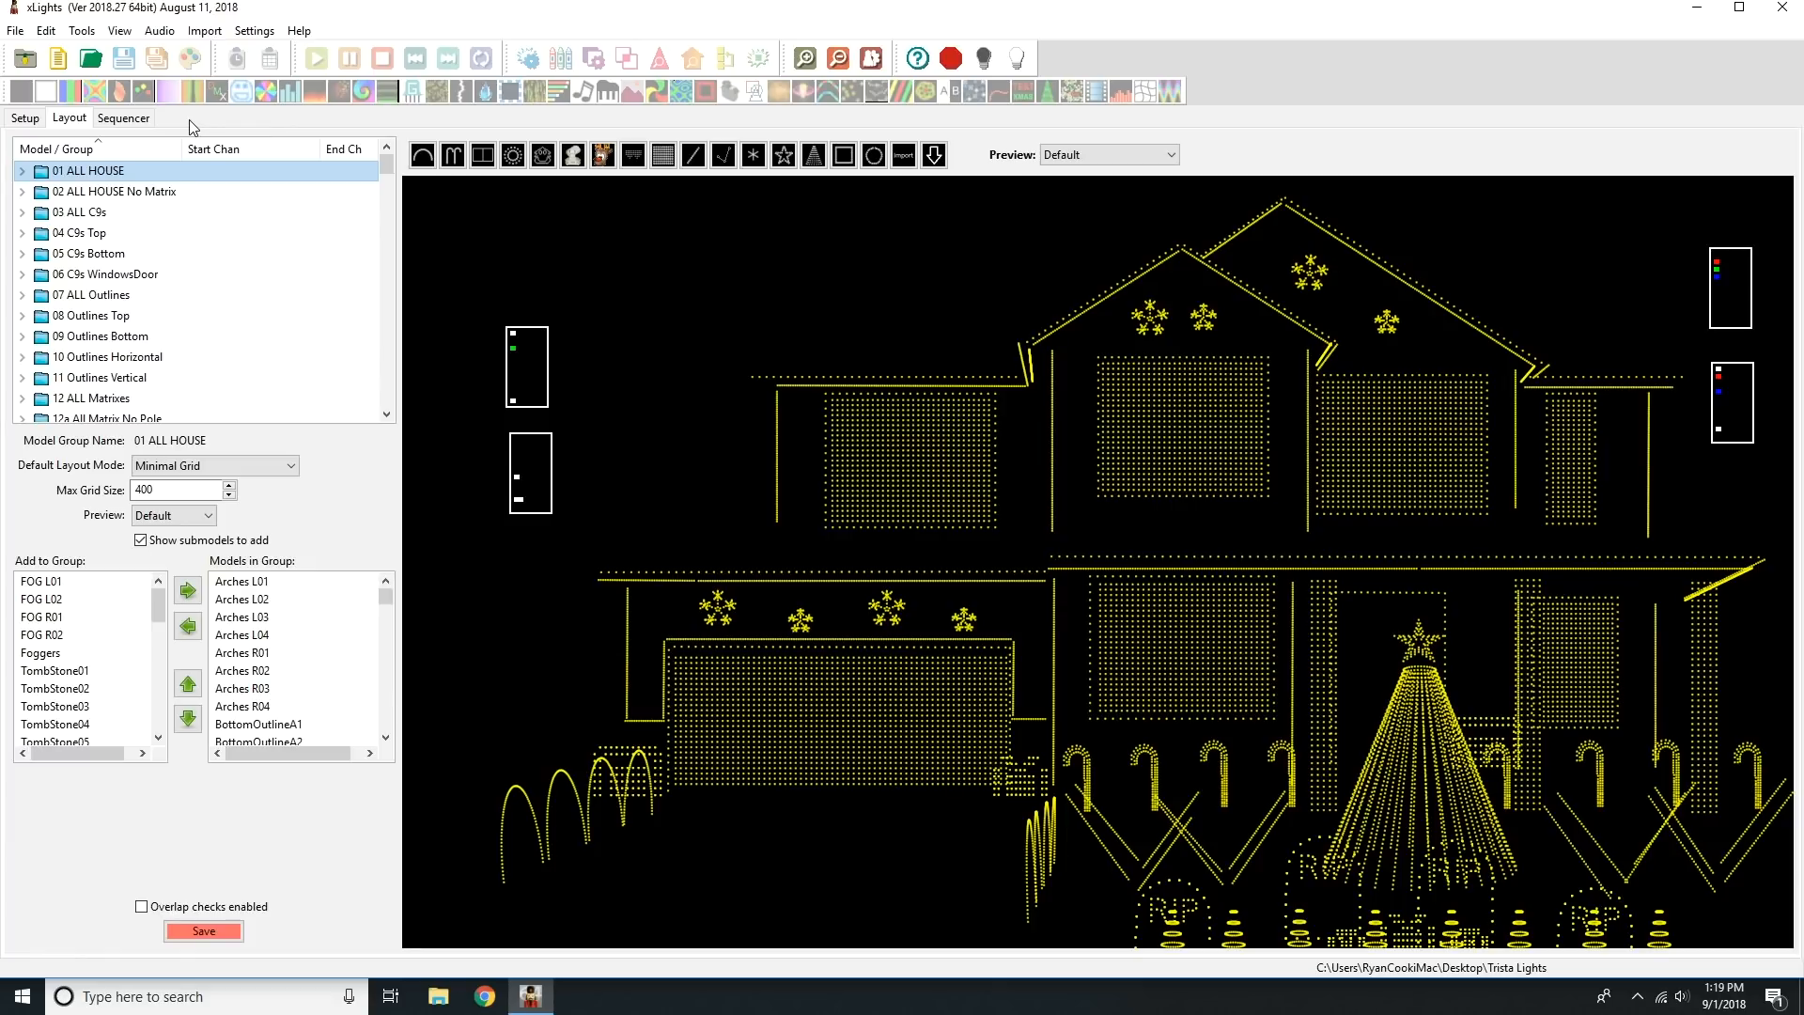
Start a new musical sequence in the sequencer using the 01-The-Greatest-Show audio file from the Trista Lights folder.
left_click(120, 120)
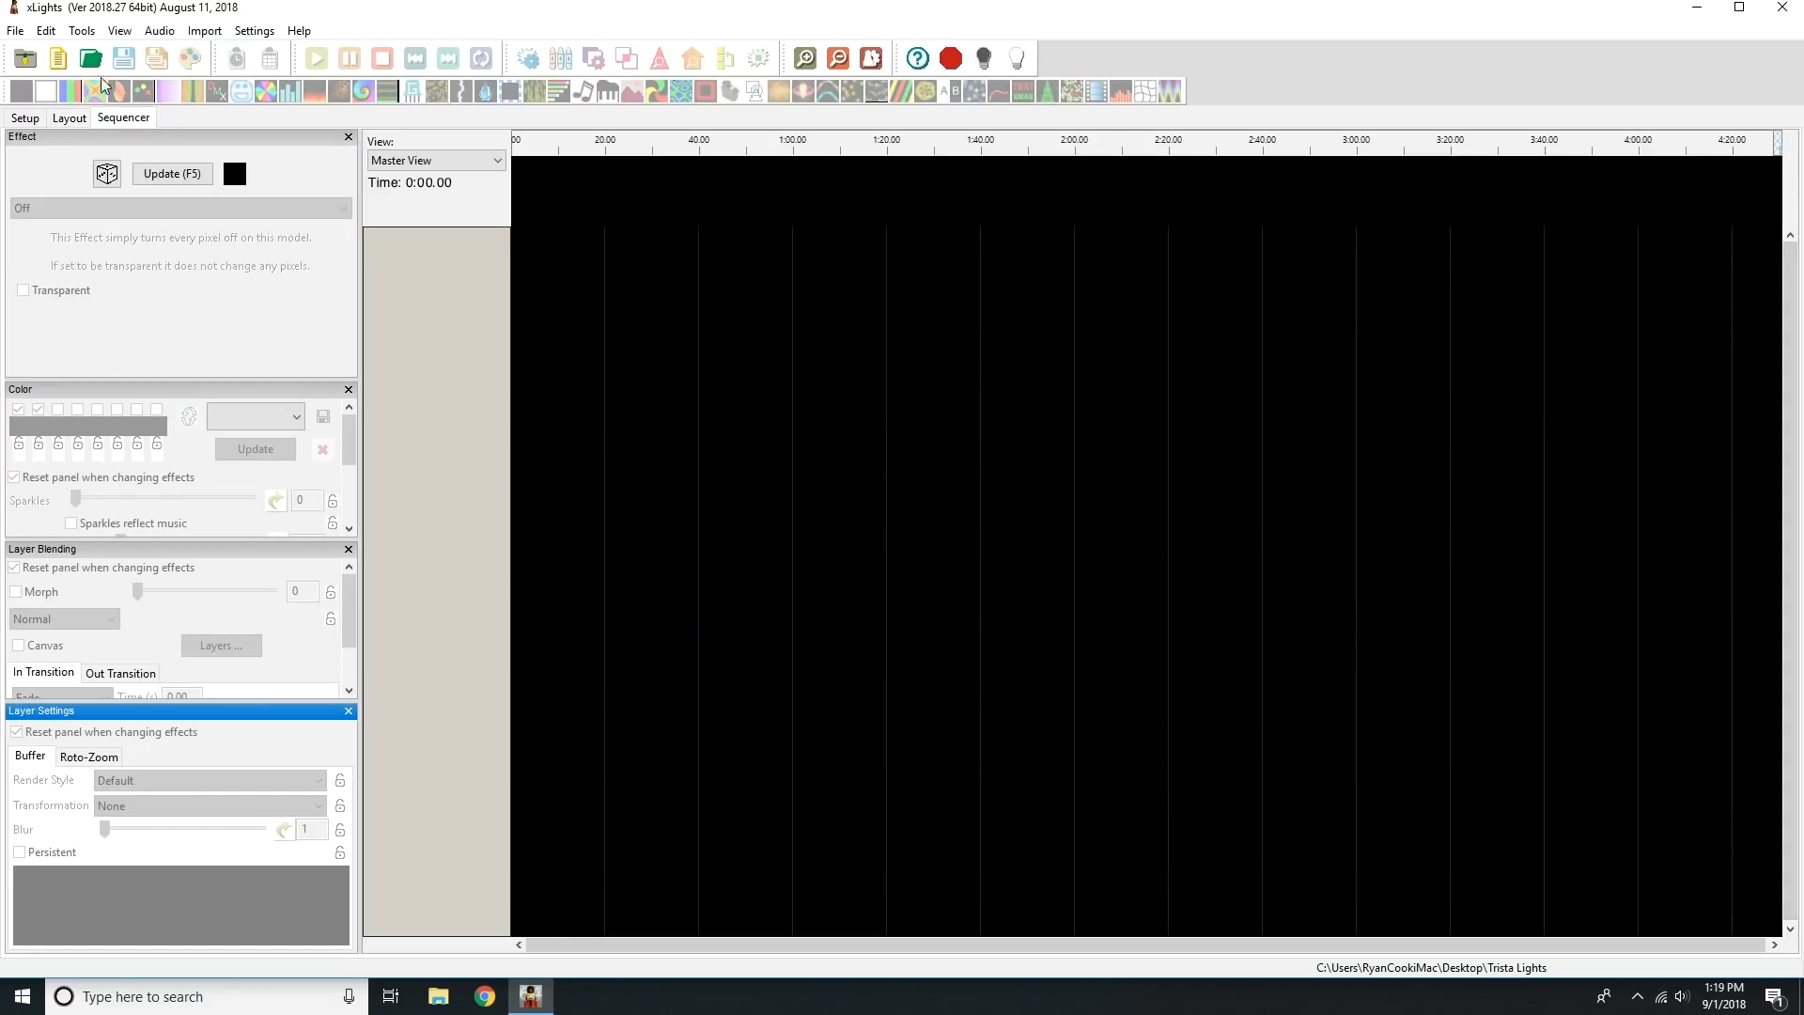
left_click(19, 31)
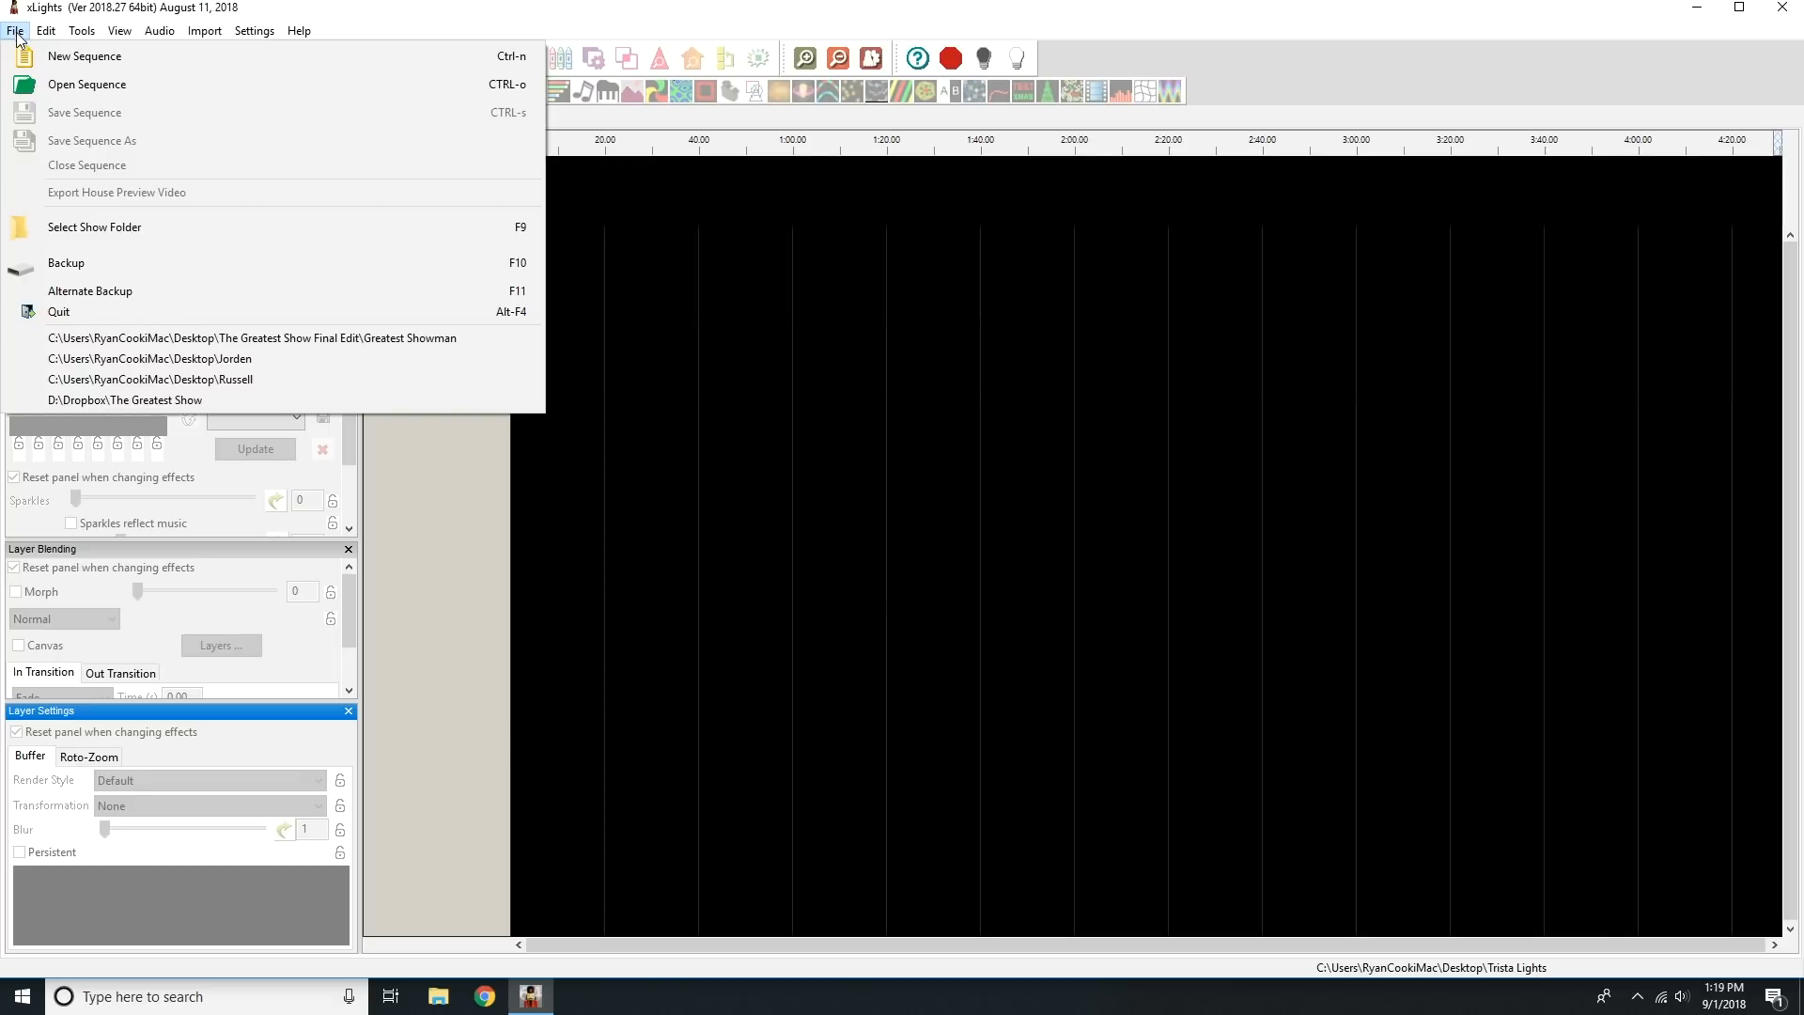
left_click(49, 59)
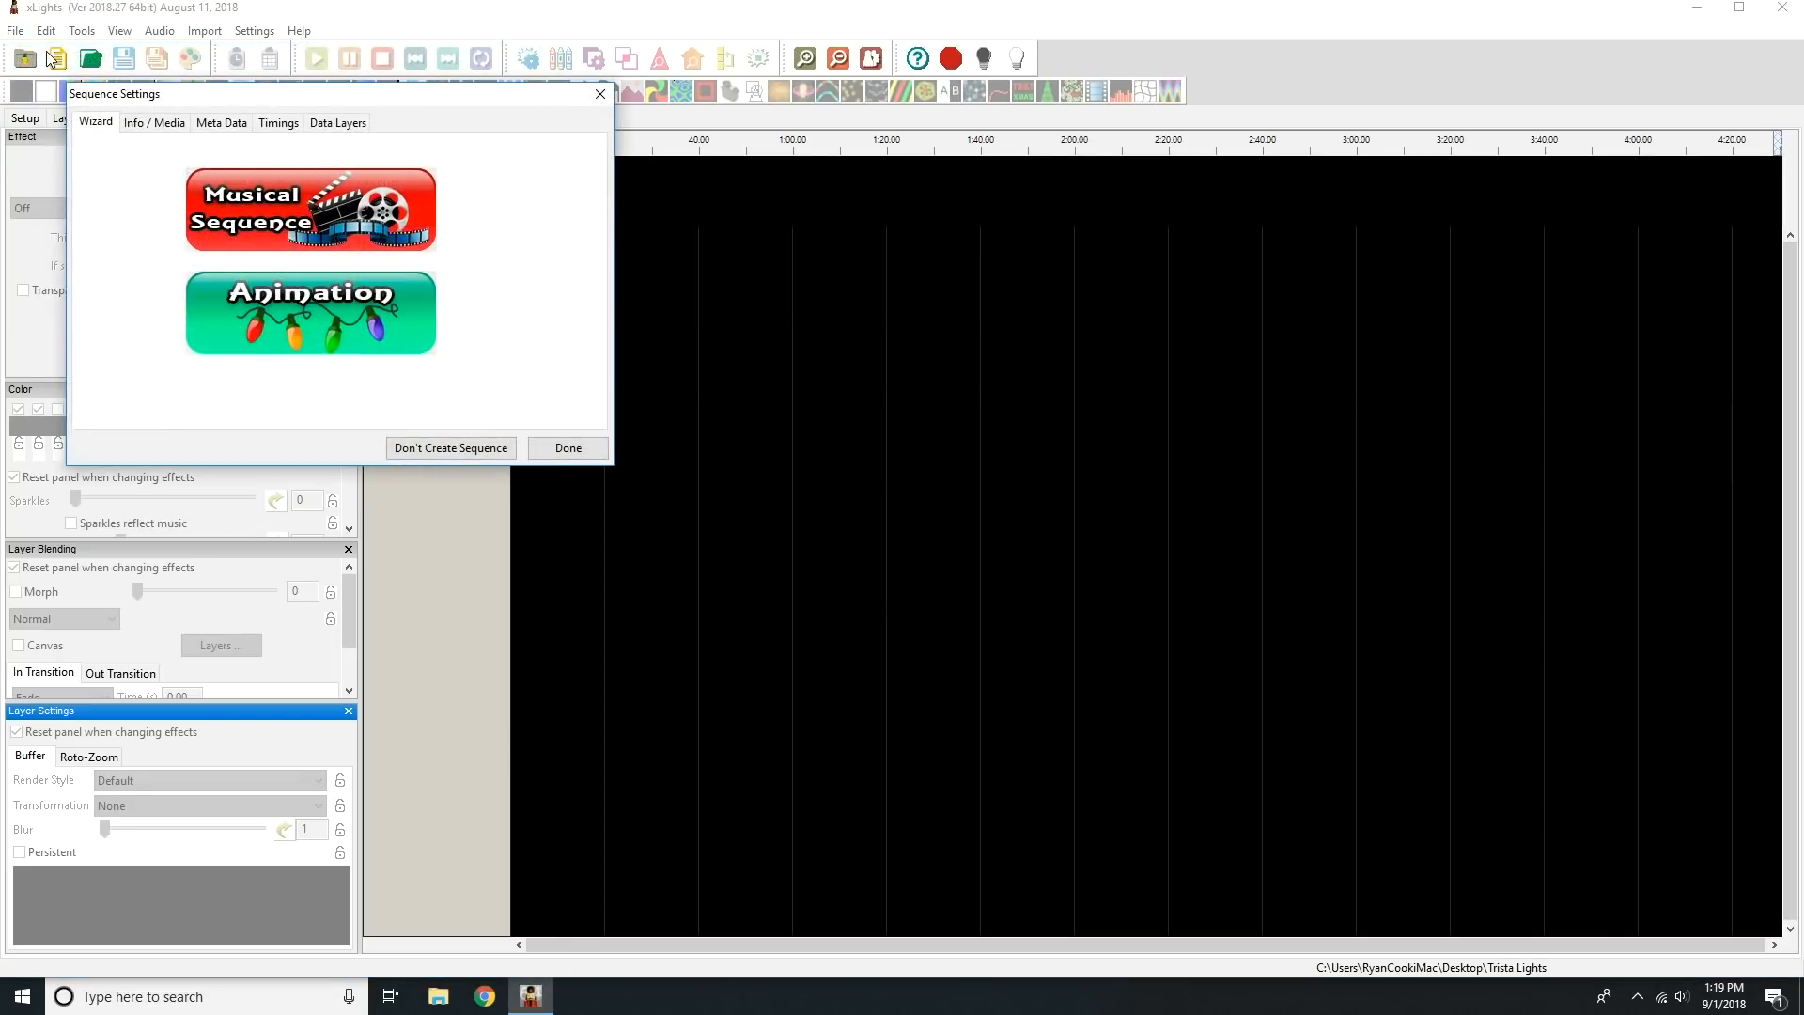
left_click(371, 223)
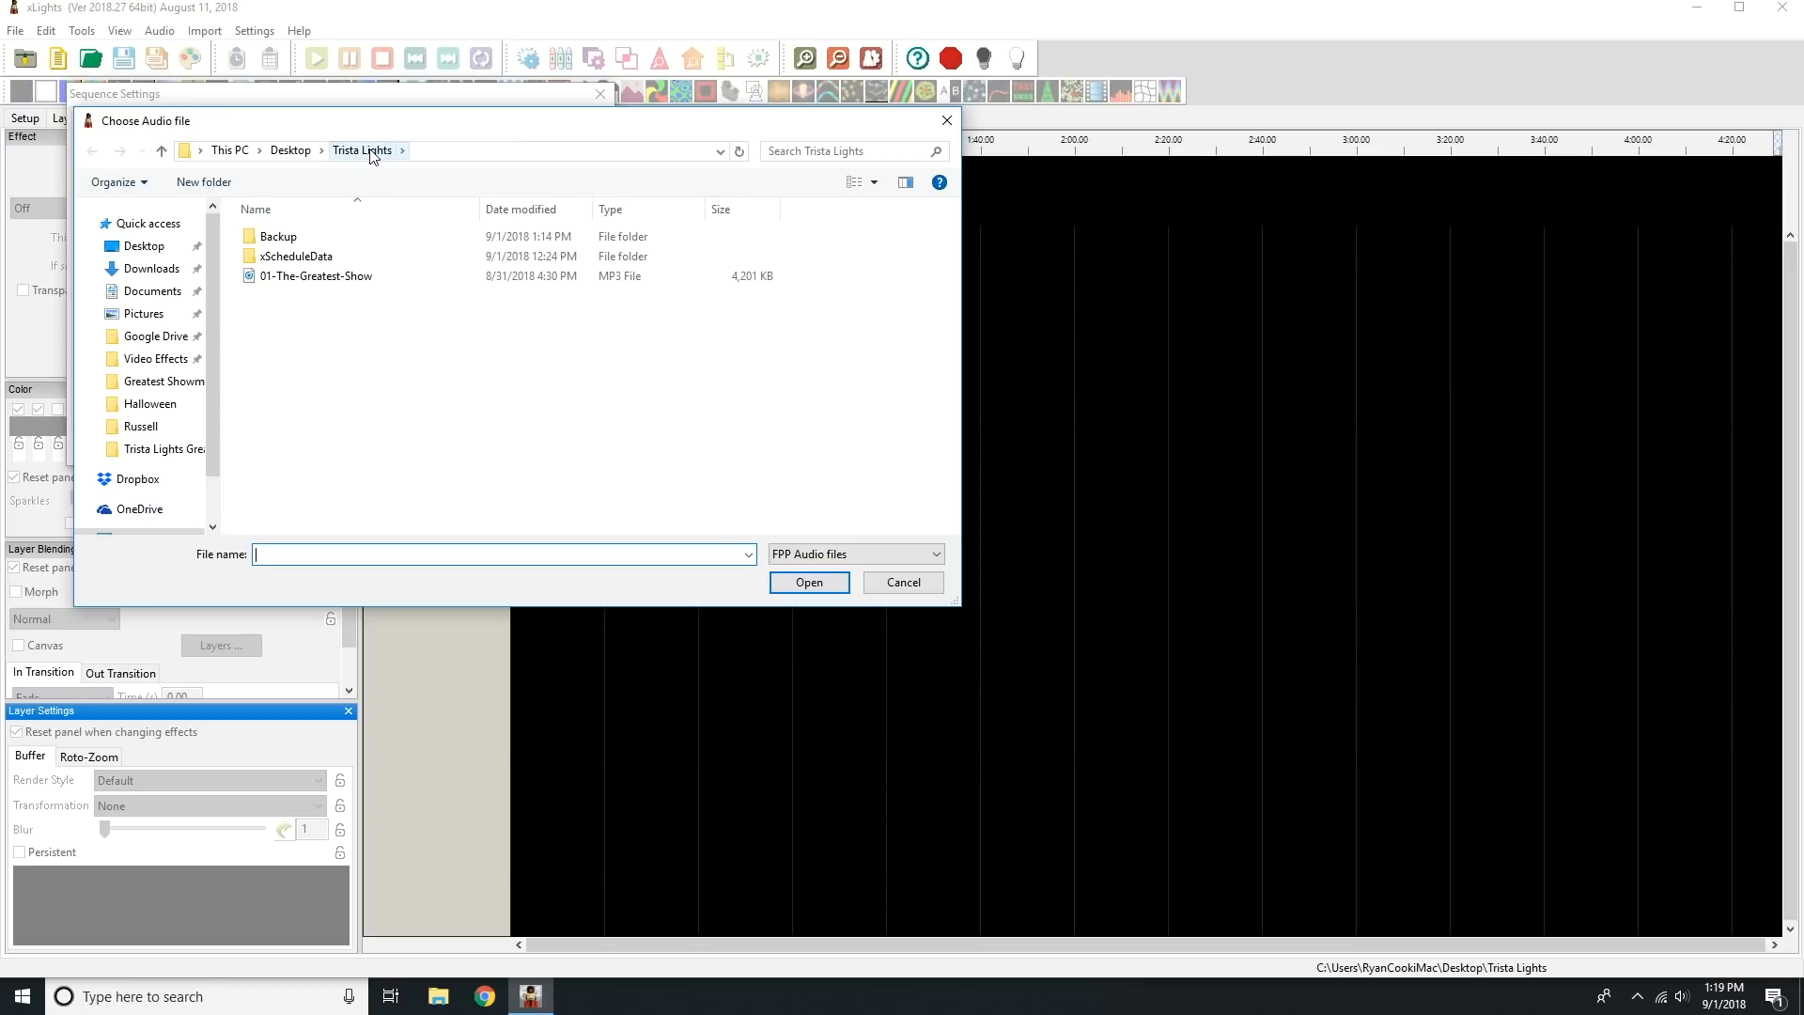
left_click(353, 278)
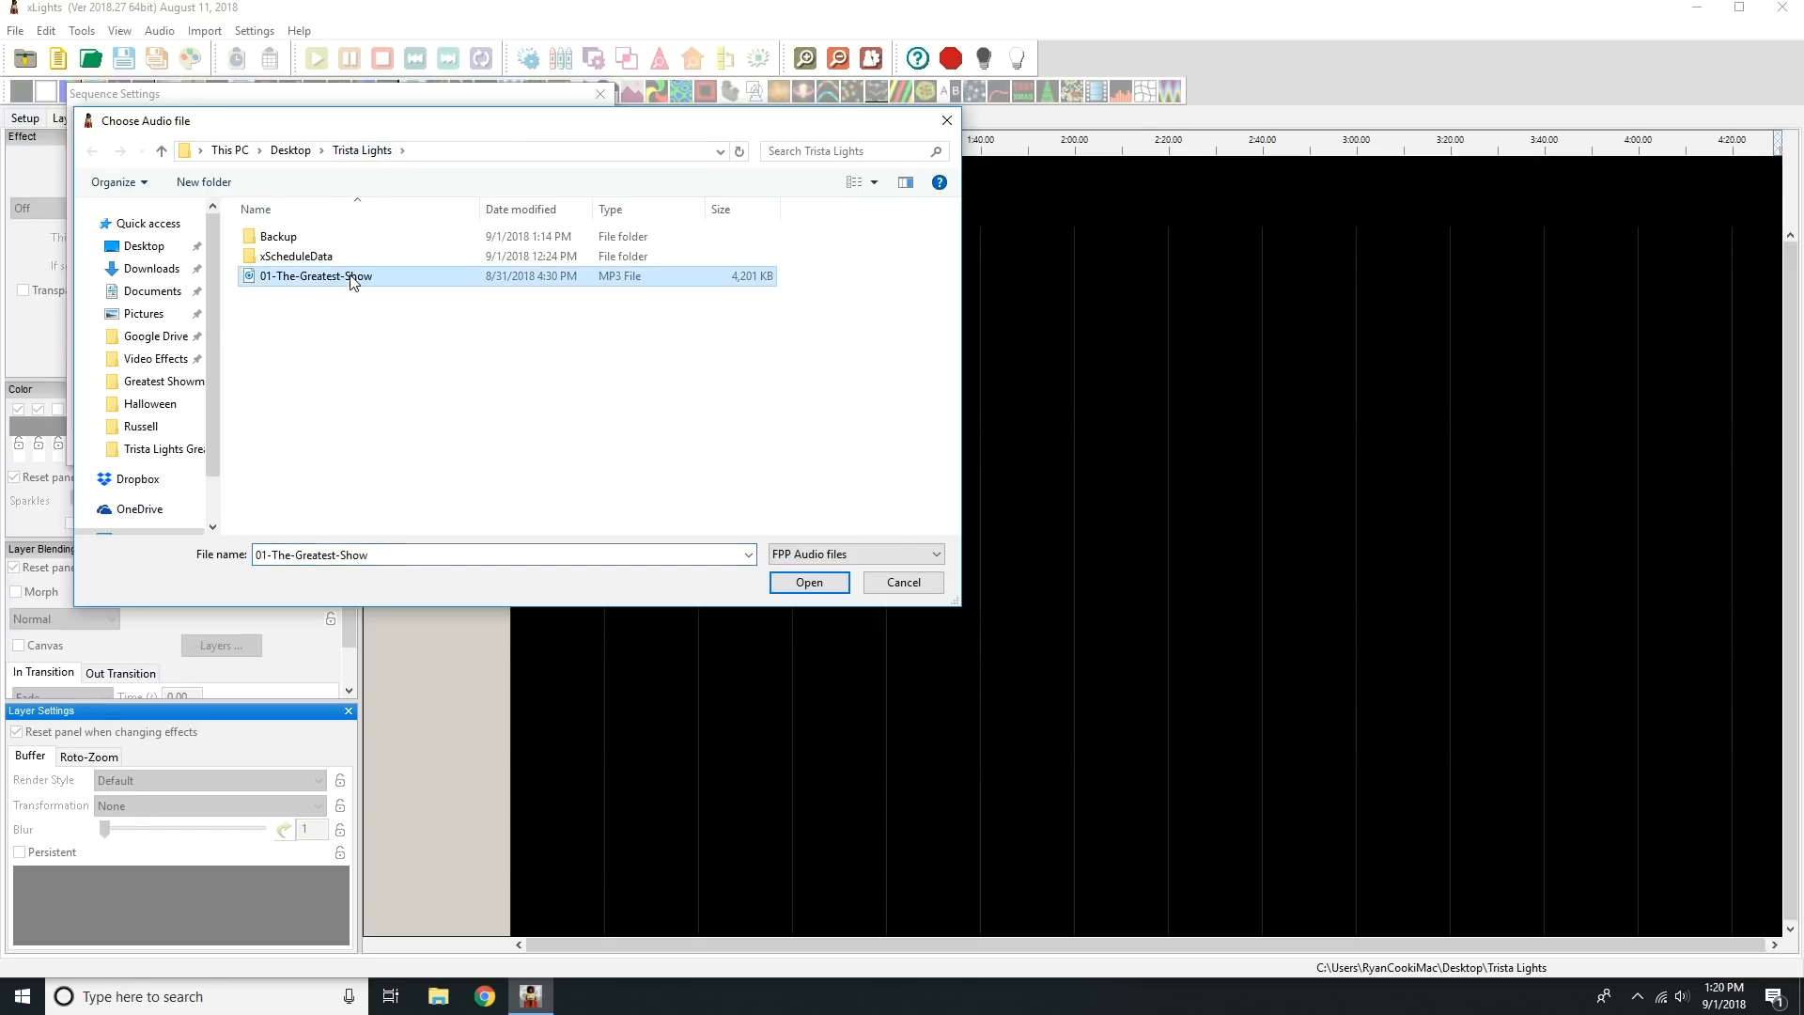
left_click(828, 584)
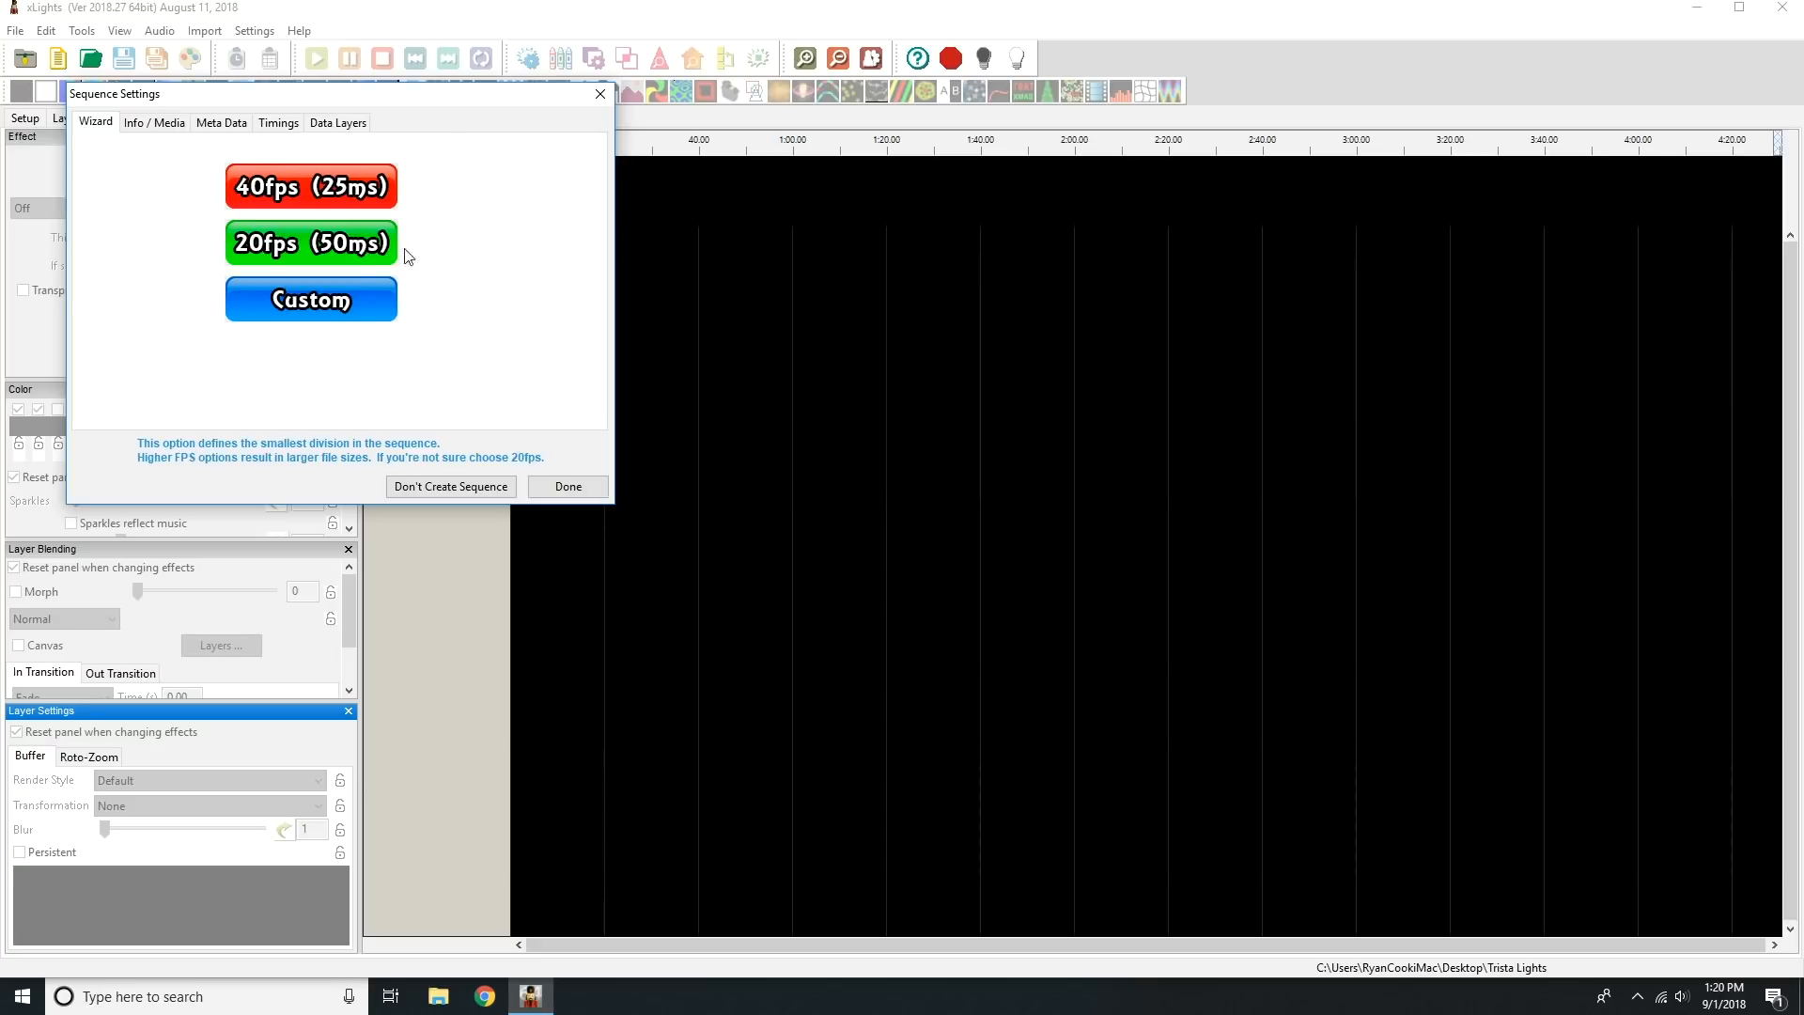
Set the new sequence to 20fps (50ms) and quick-start it with a view that leaves the model grid empty.
left_click(357, 247)
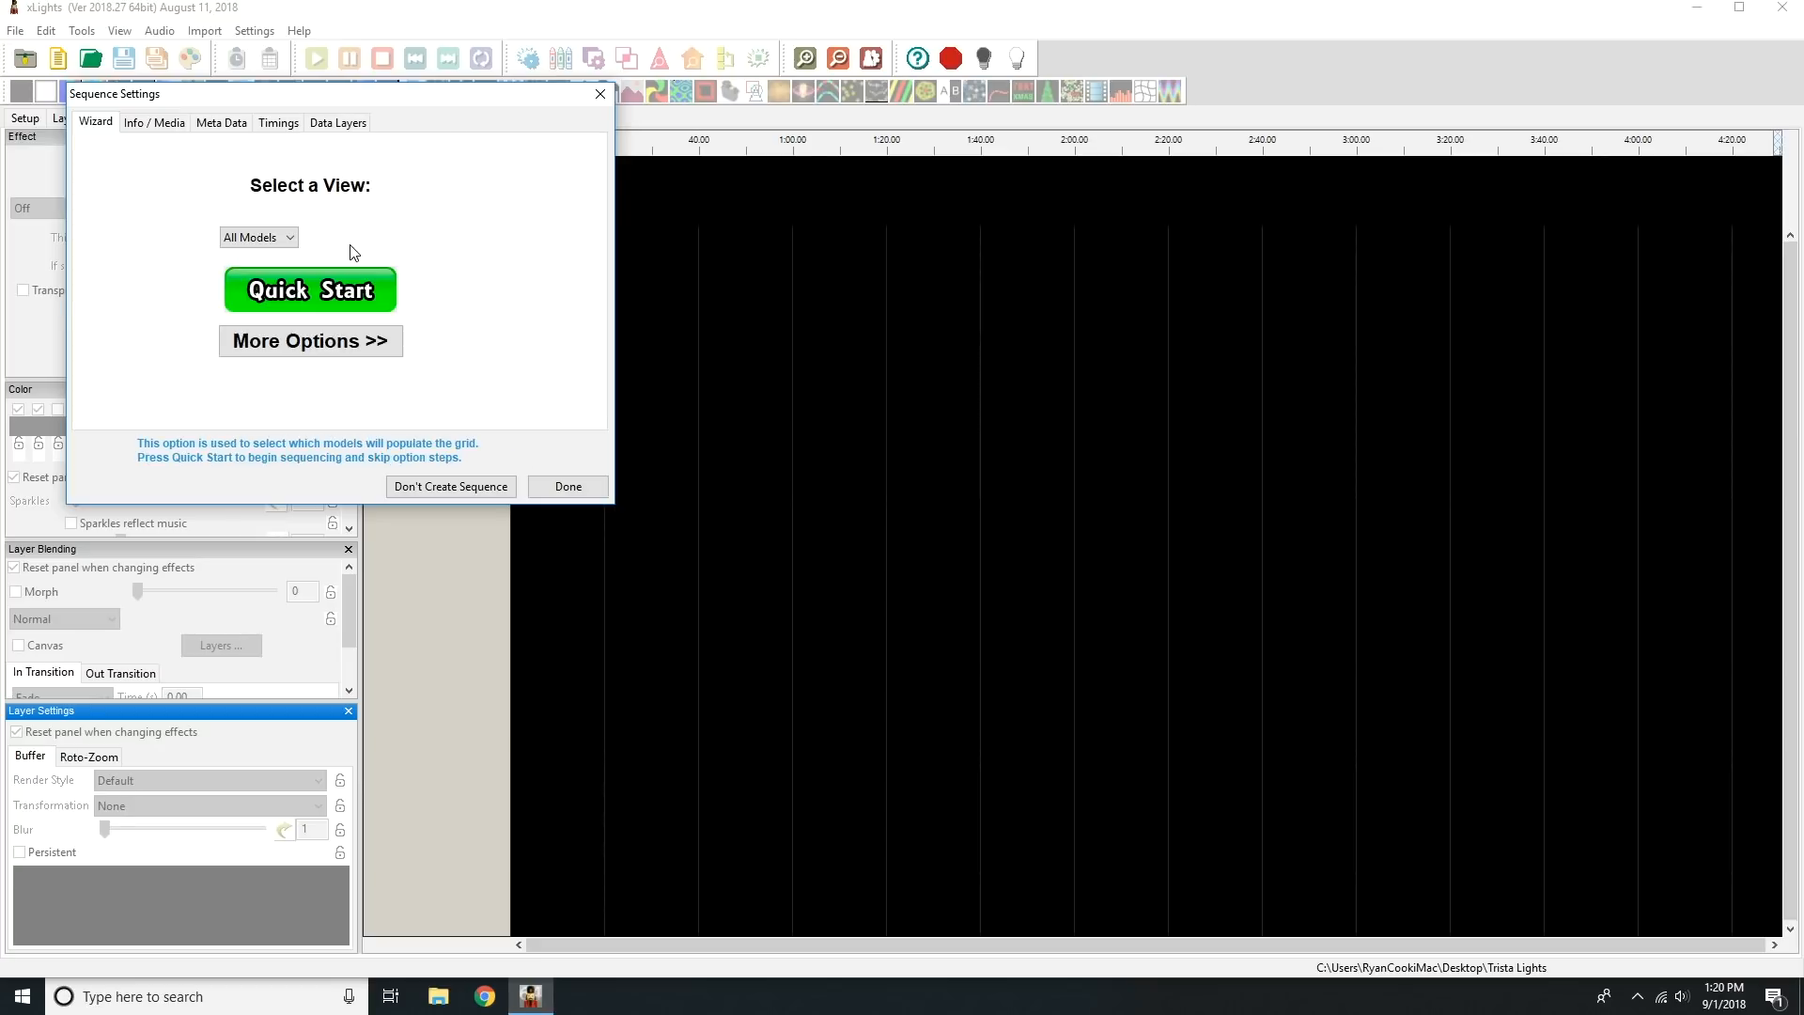
left_click(286, 241)
left_click(275, 272)
left_click(349, 297)
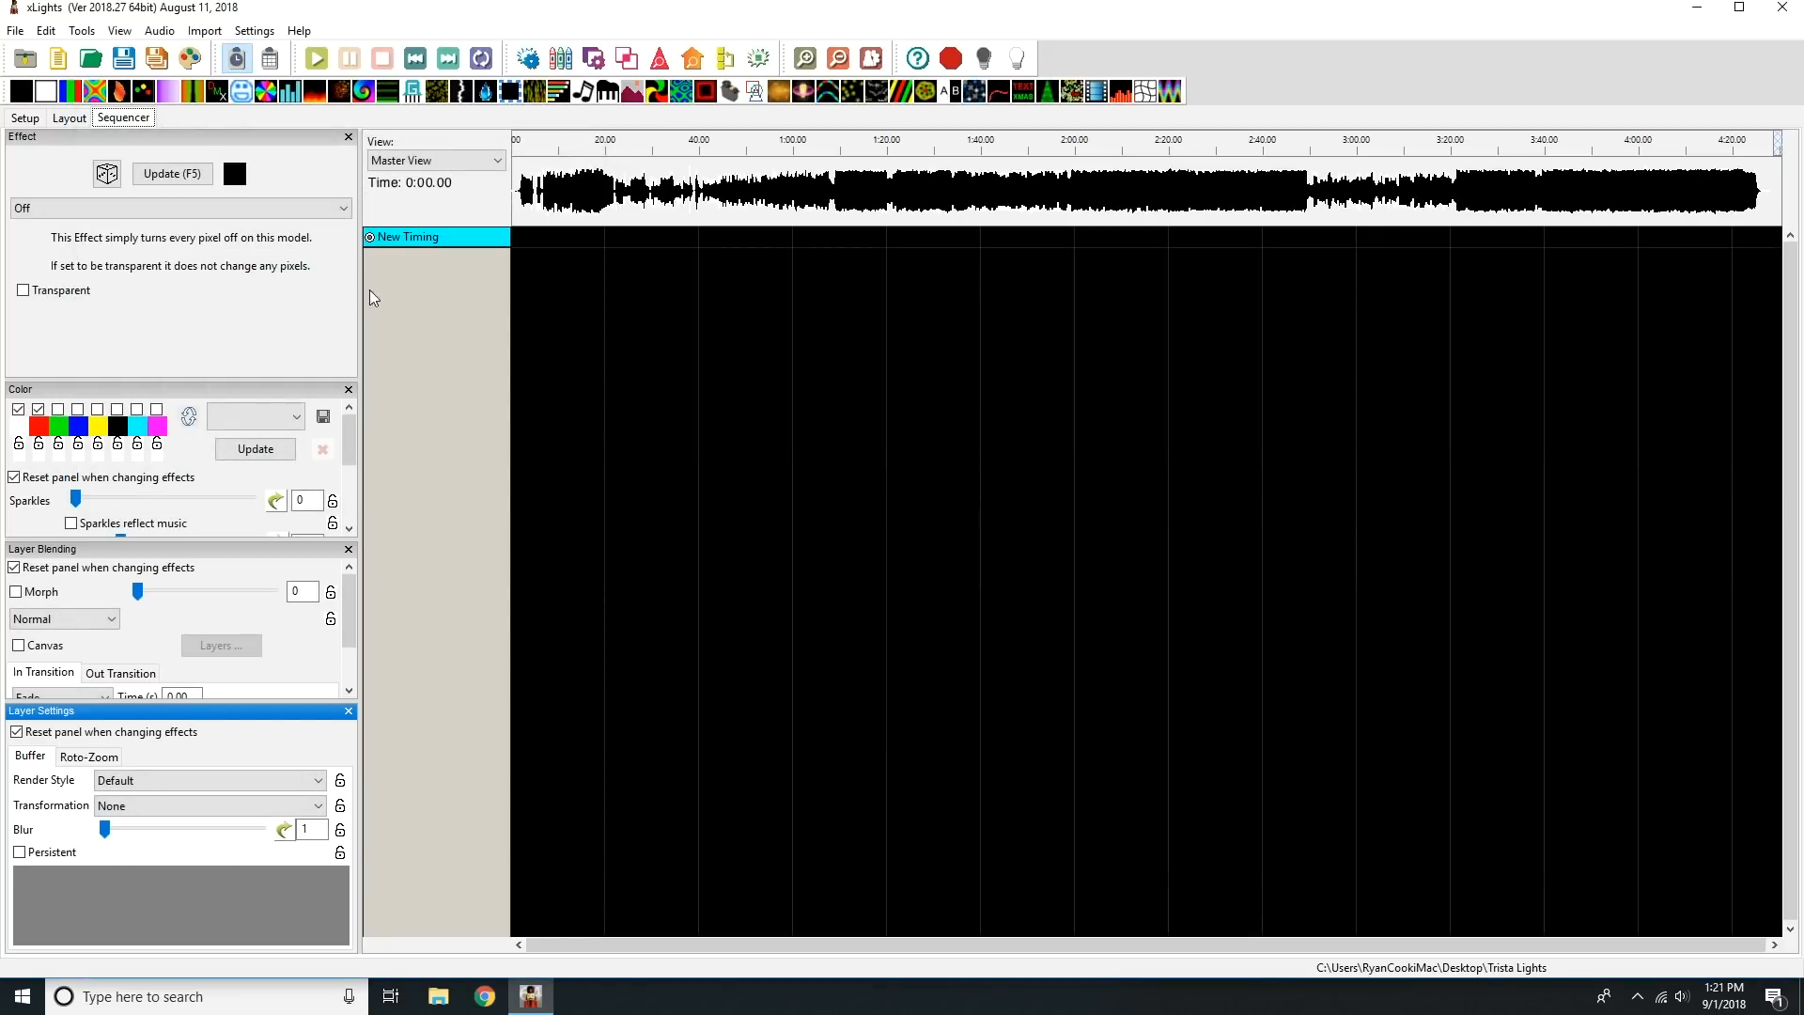
Save the new sequence as The Greatest Show in the Trista Lights folder.
left_click(16, 32)
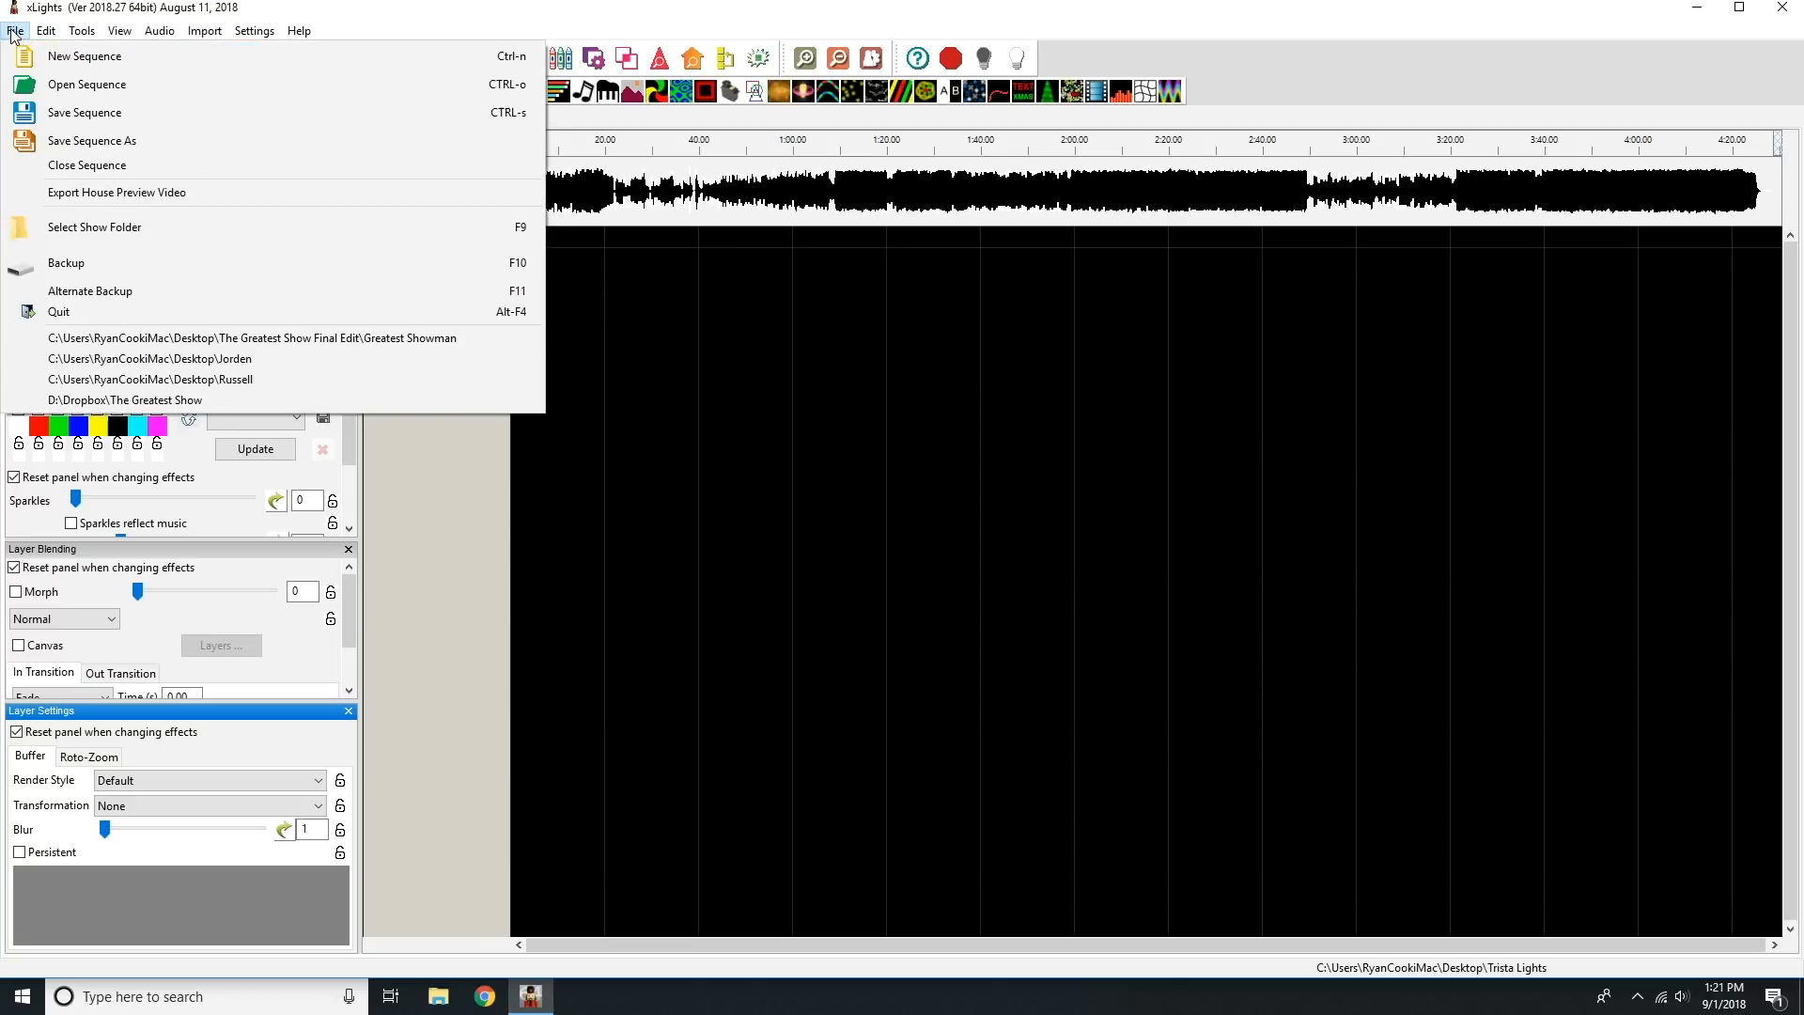
left_click(41, 140)
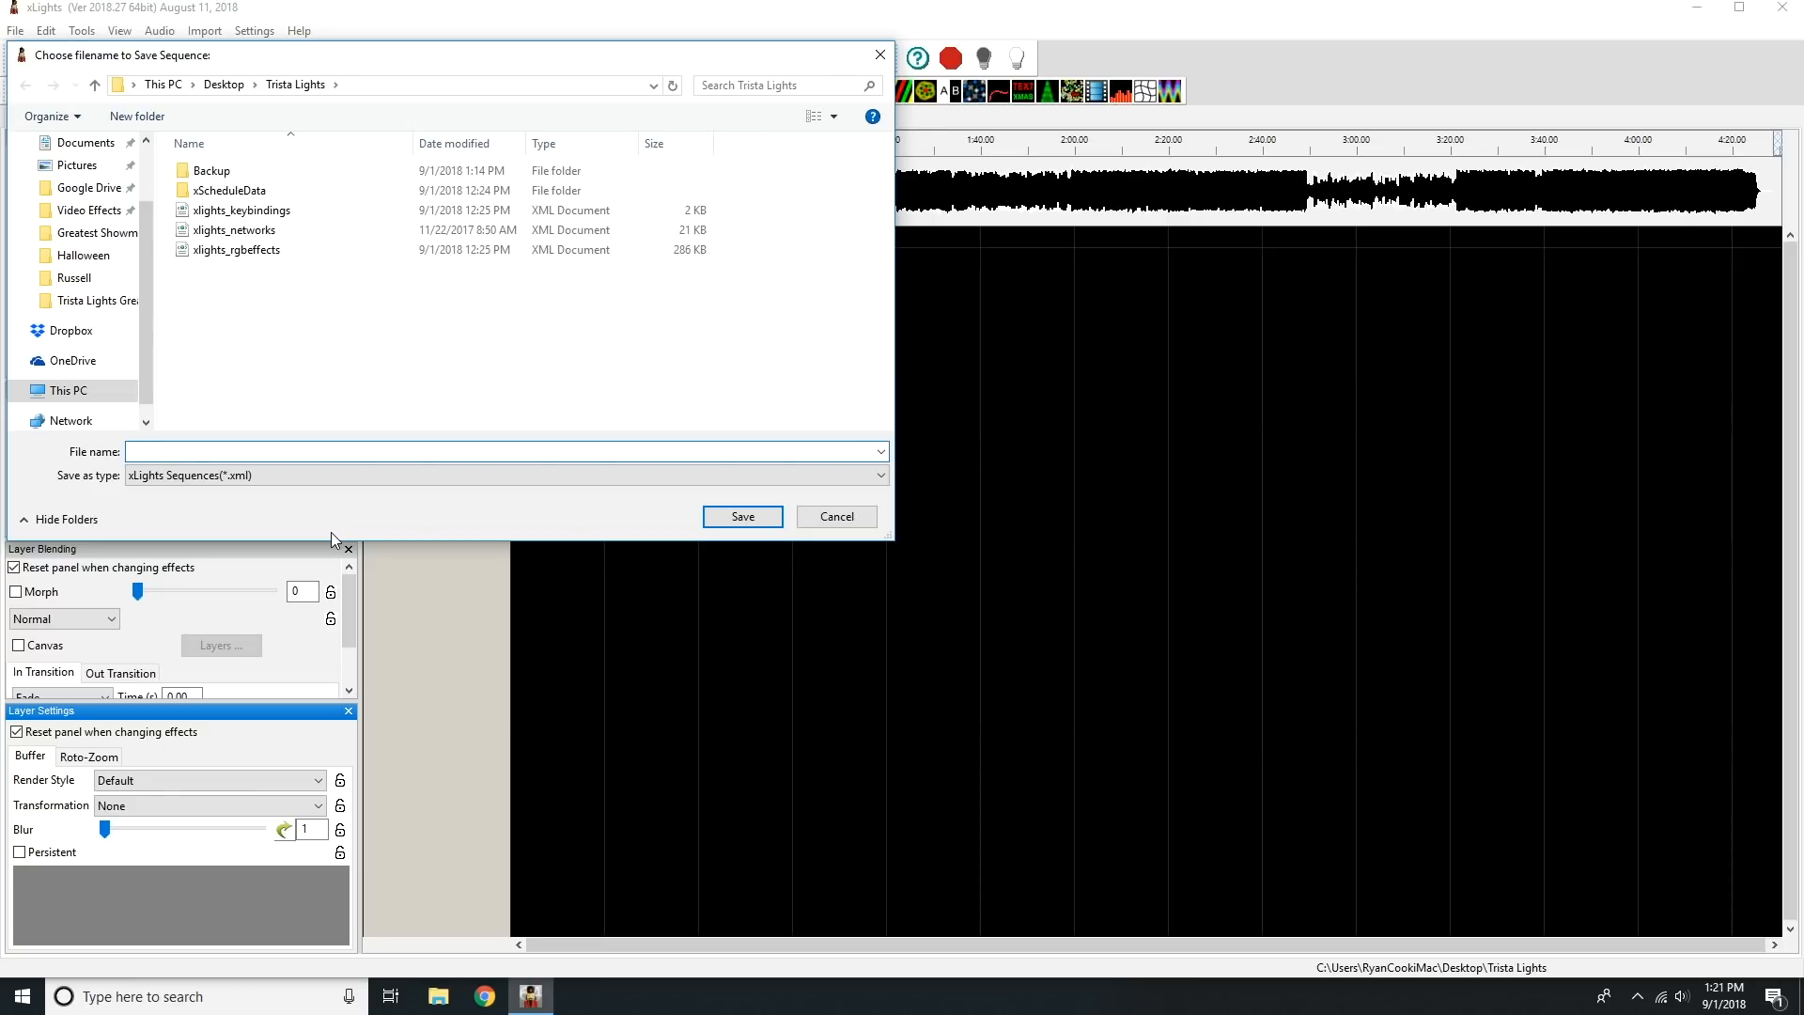
type("The Greats")
key("BackSpace")
type("est Show")
key("Return")
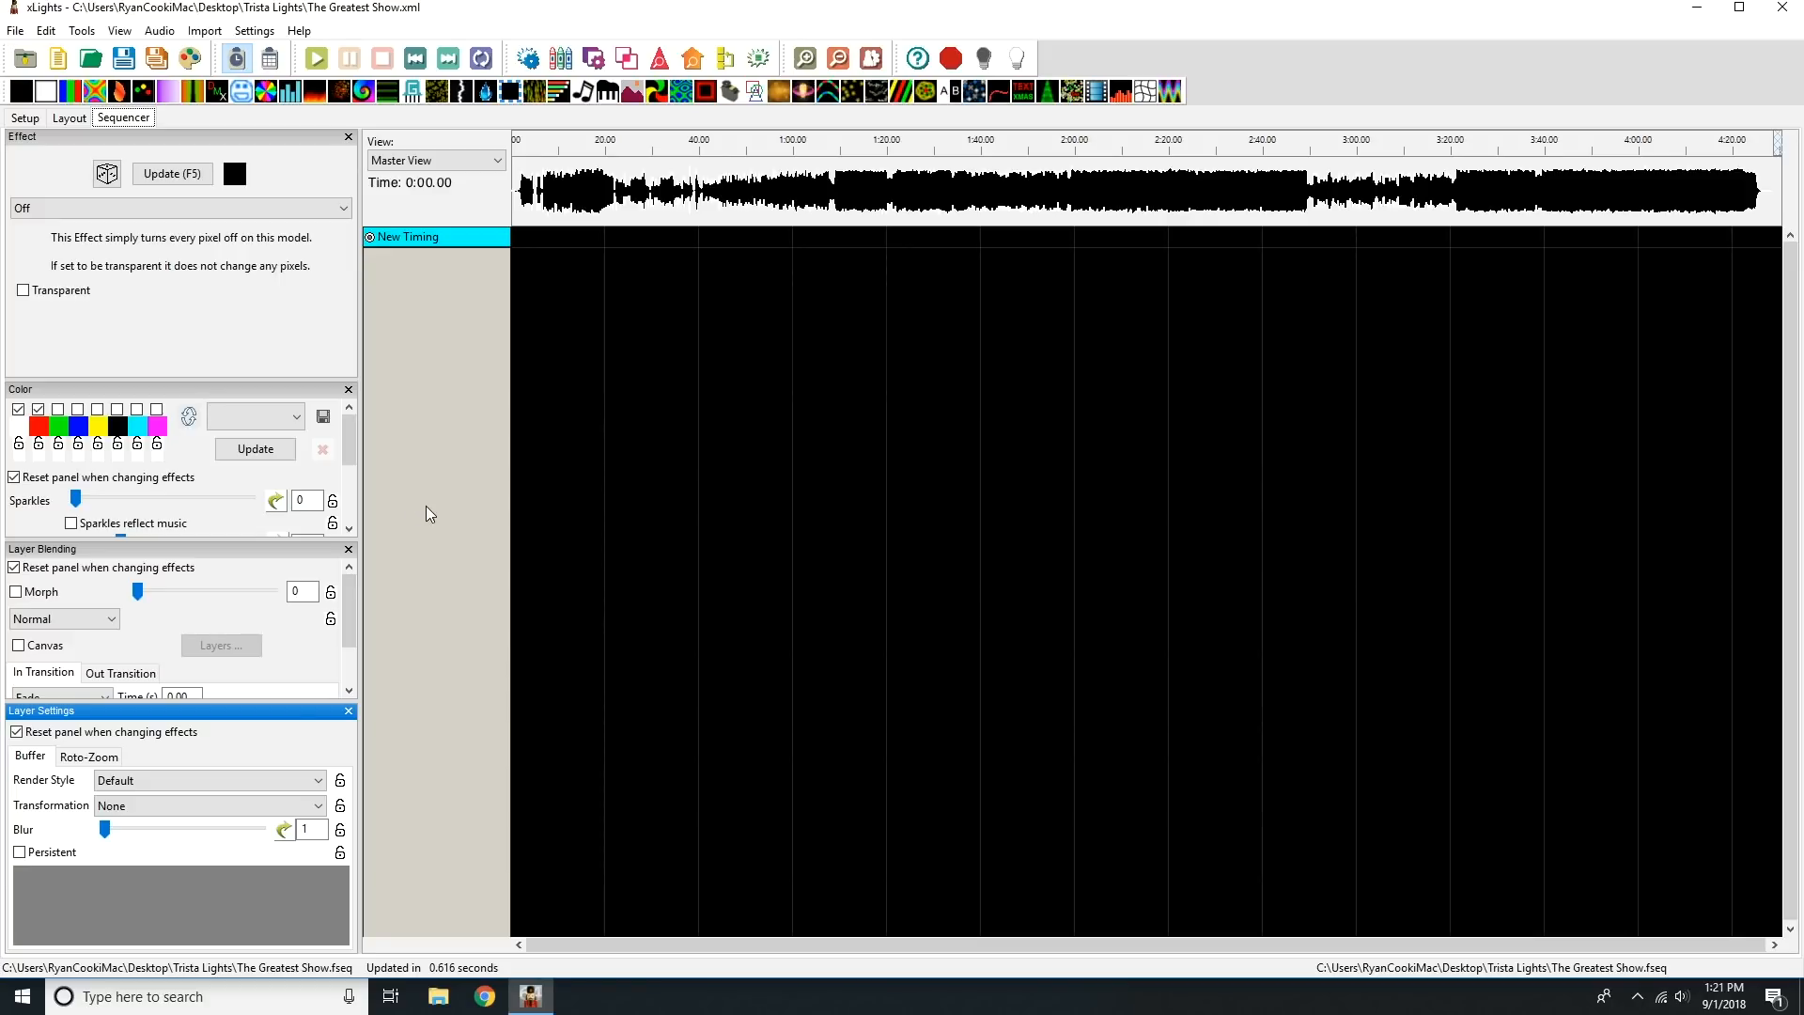
Open an enlarged display elements editor and select the 01 ALL HOUSE, 03 ALL C9s and 07 ALL Outlines groups.
right_click(482, 237)
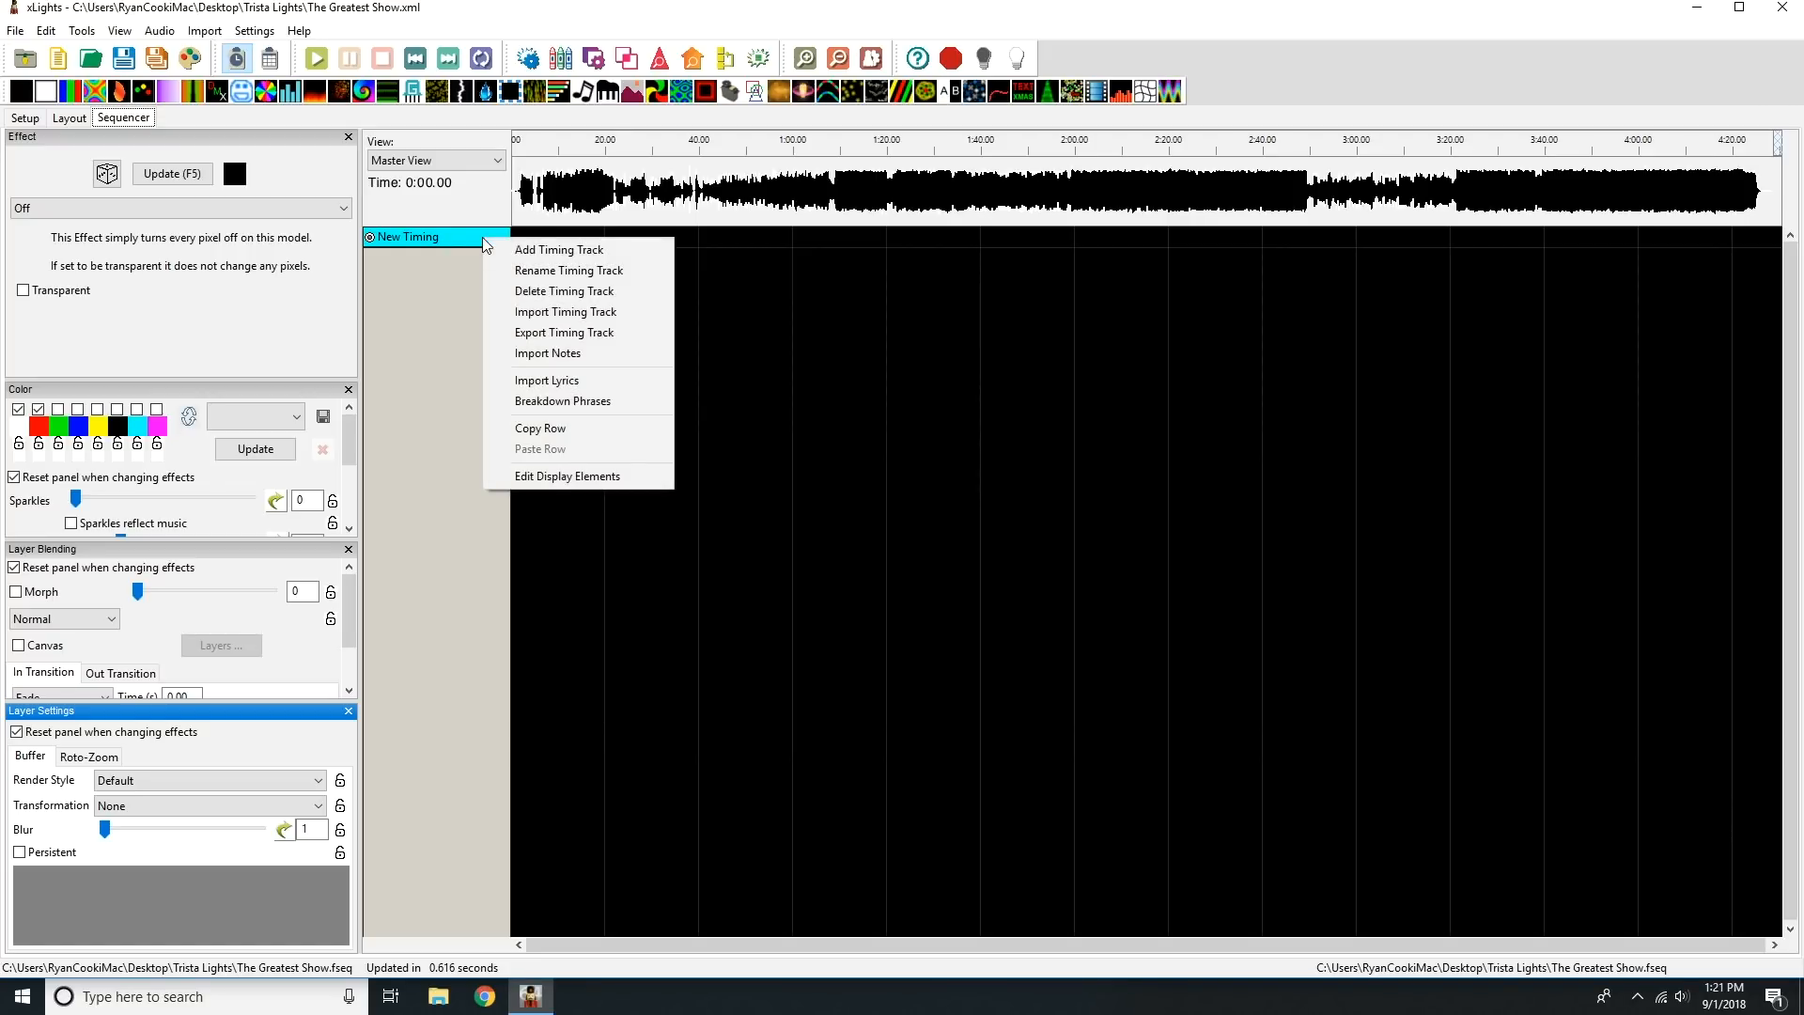
left_click(602, 476)
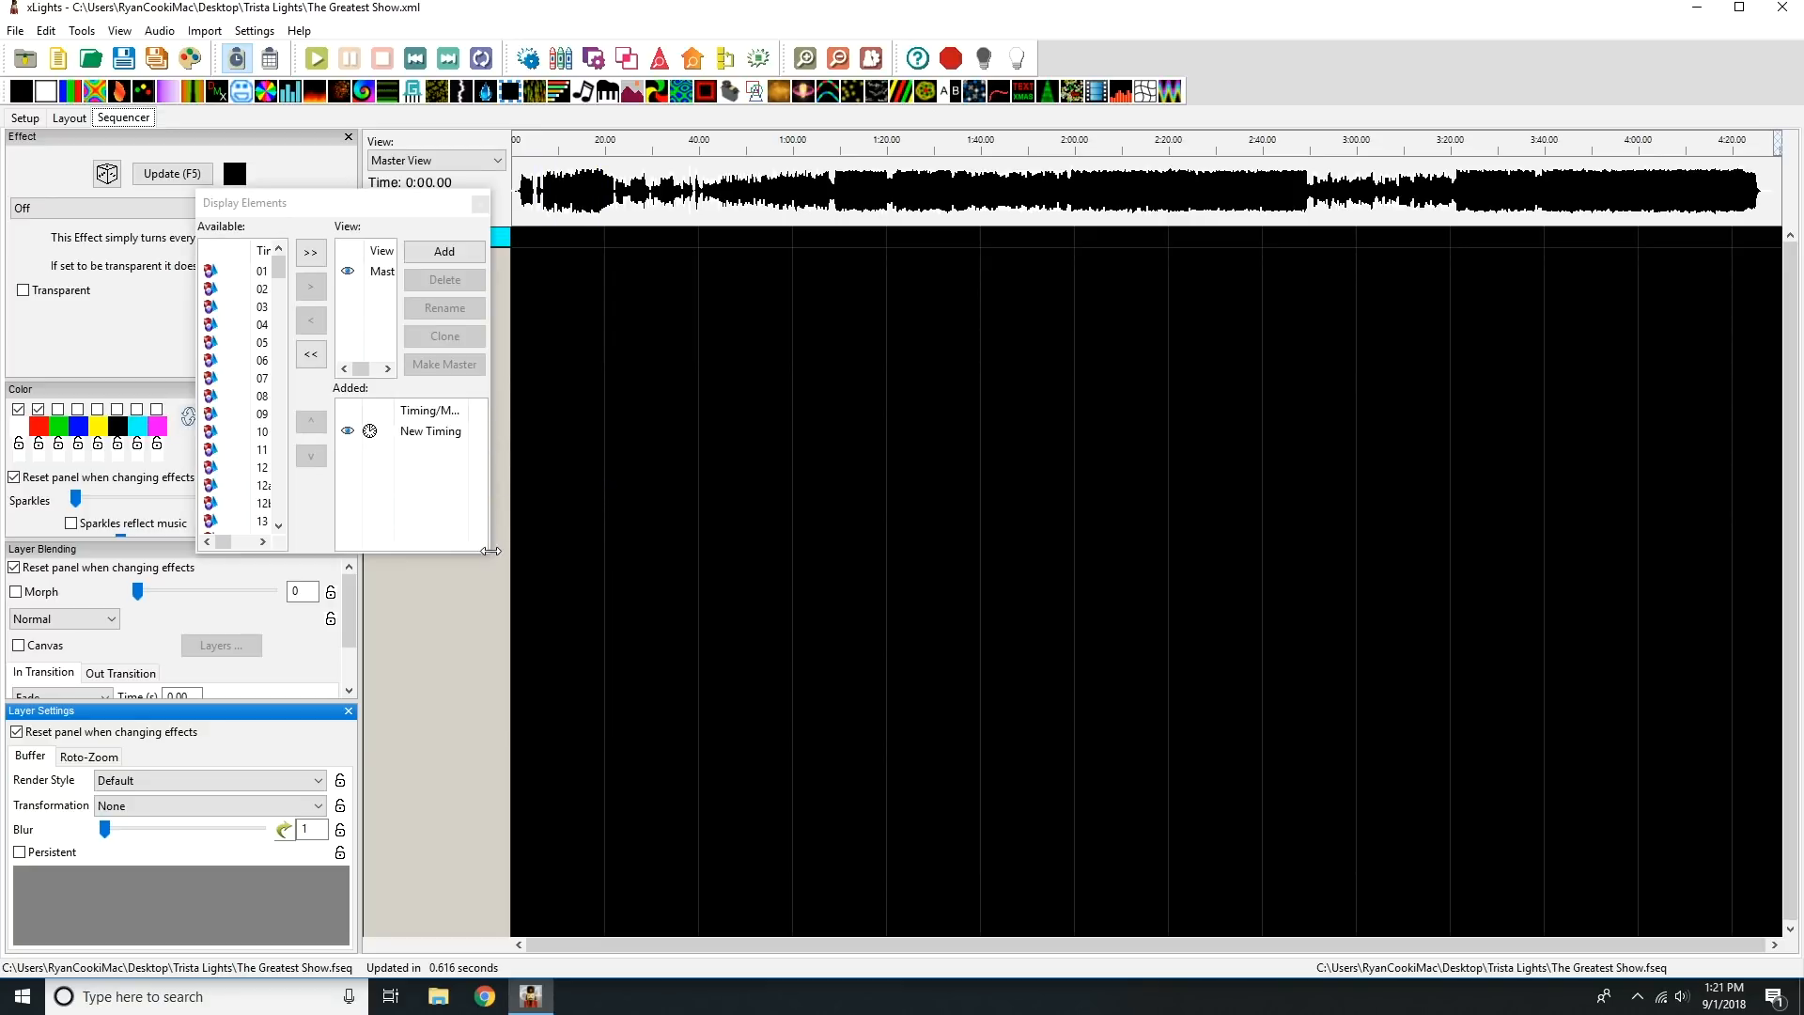
left_click_drag(486, 554, 1320, 894)
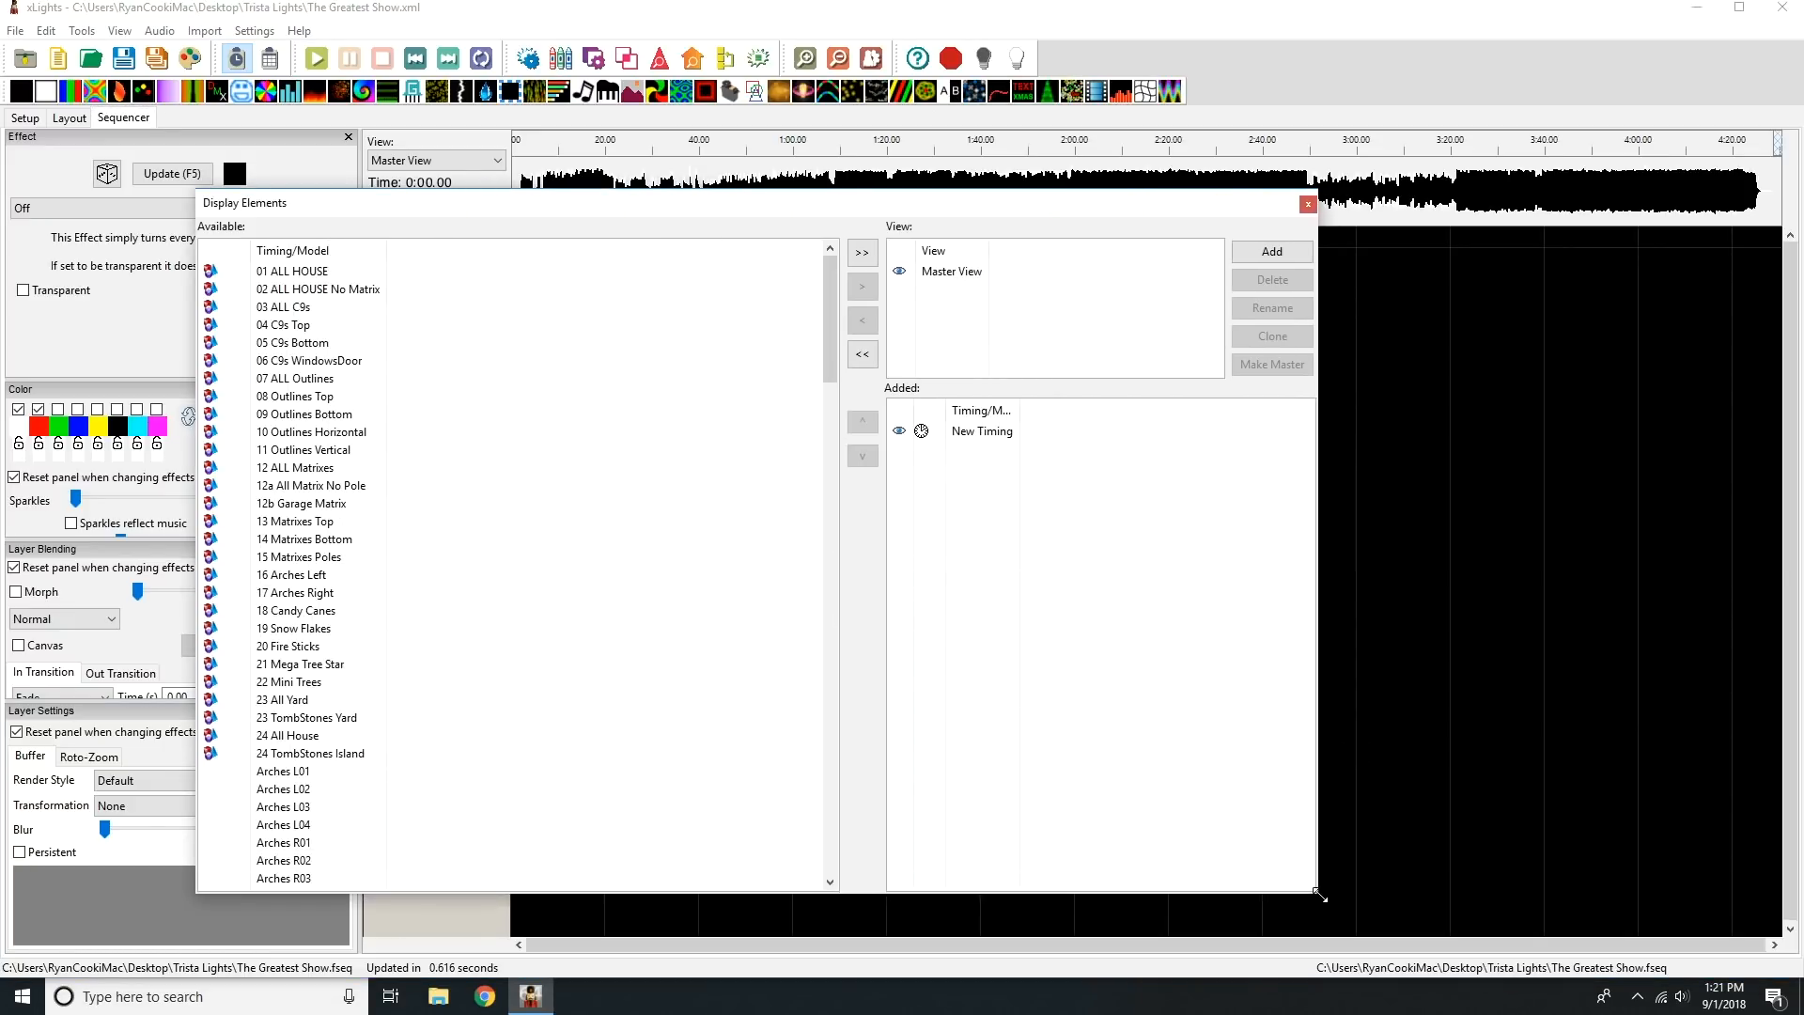
left_click(314, 272)
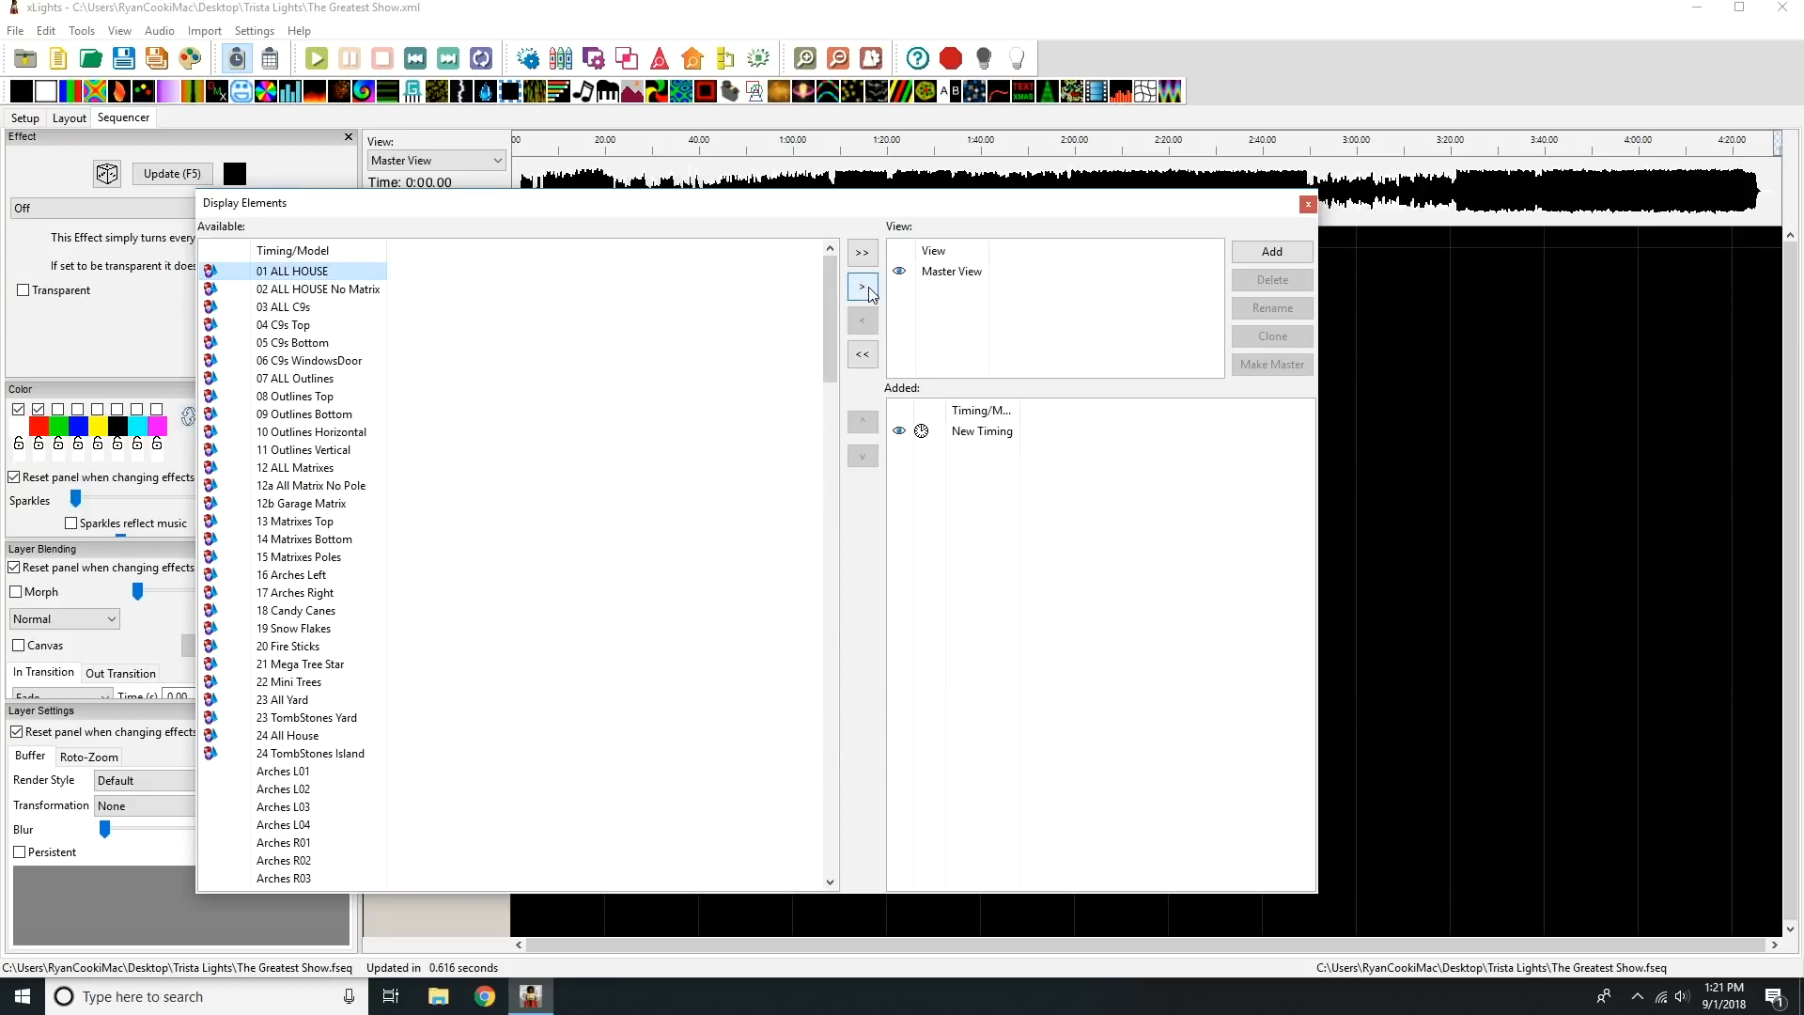
left_click(343, 310, "ctrl")
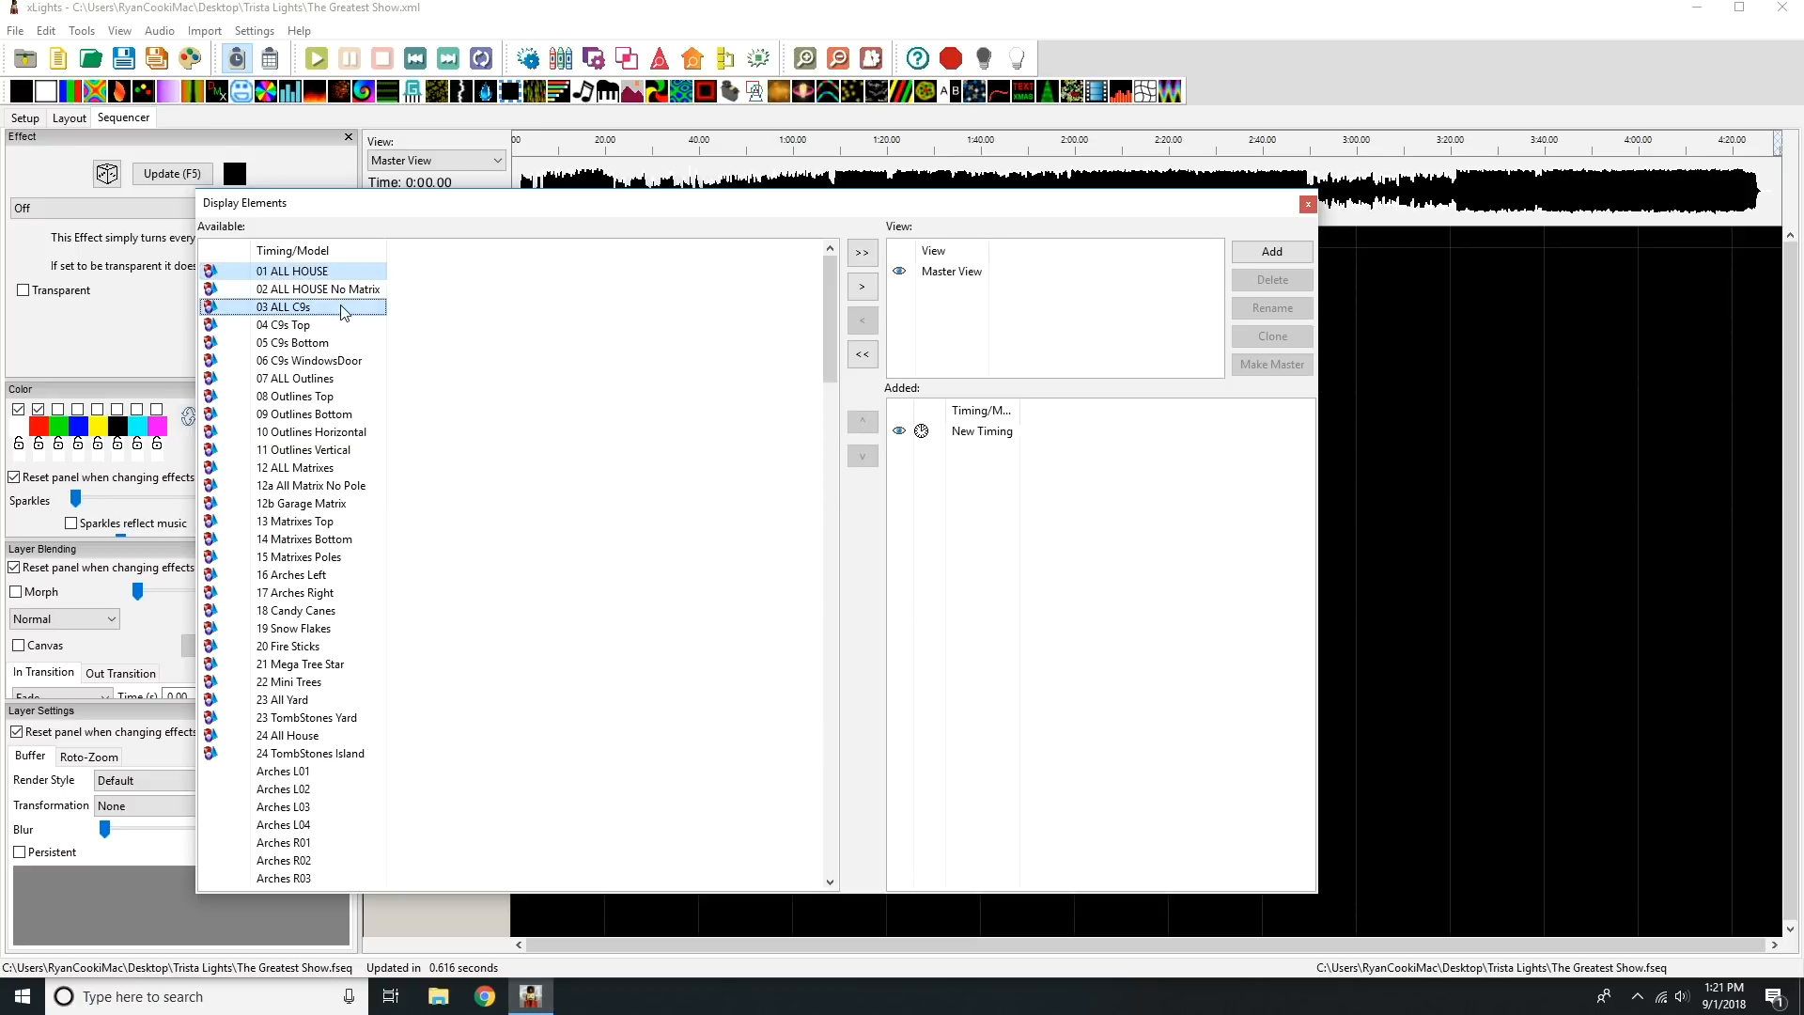
left_click(323, 381, "ctrl")
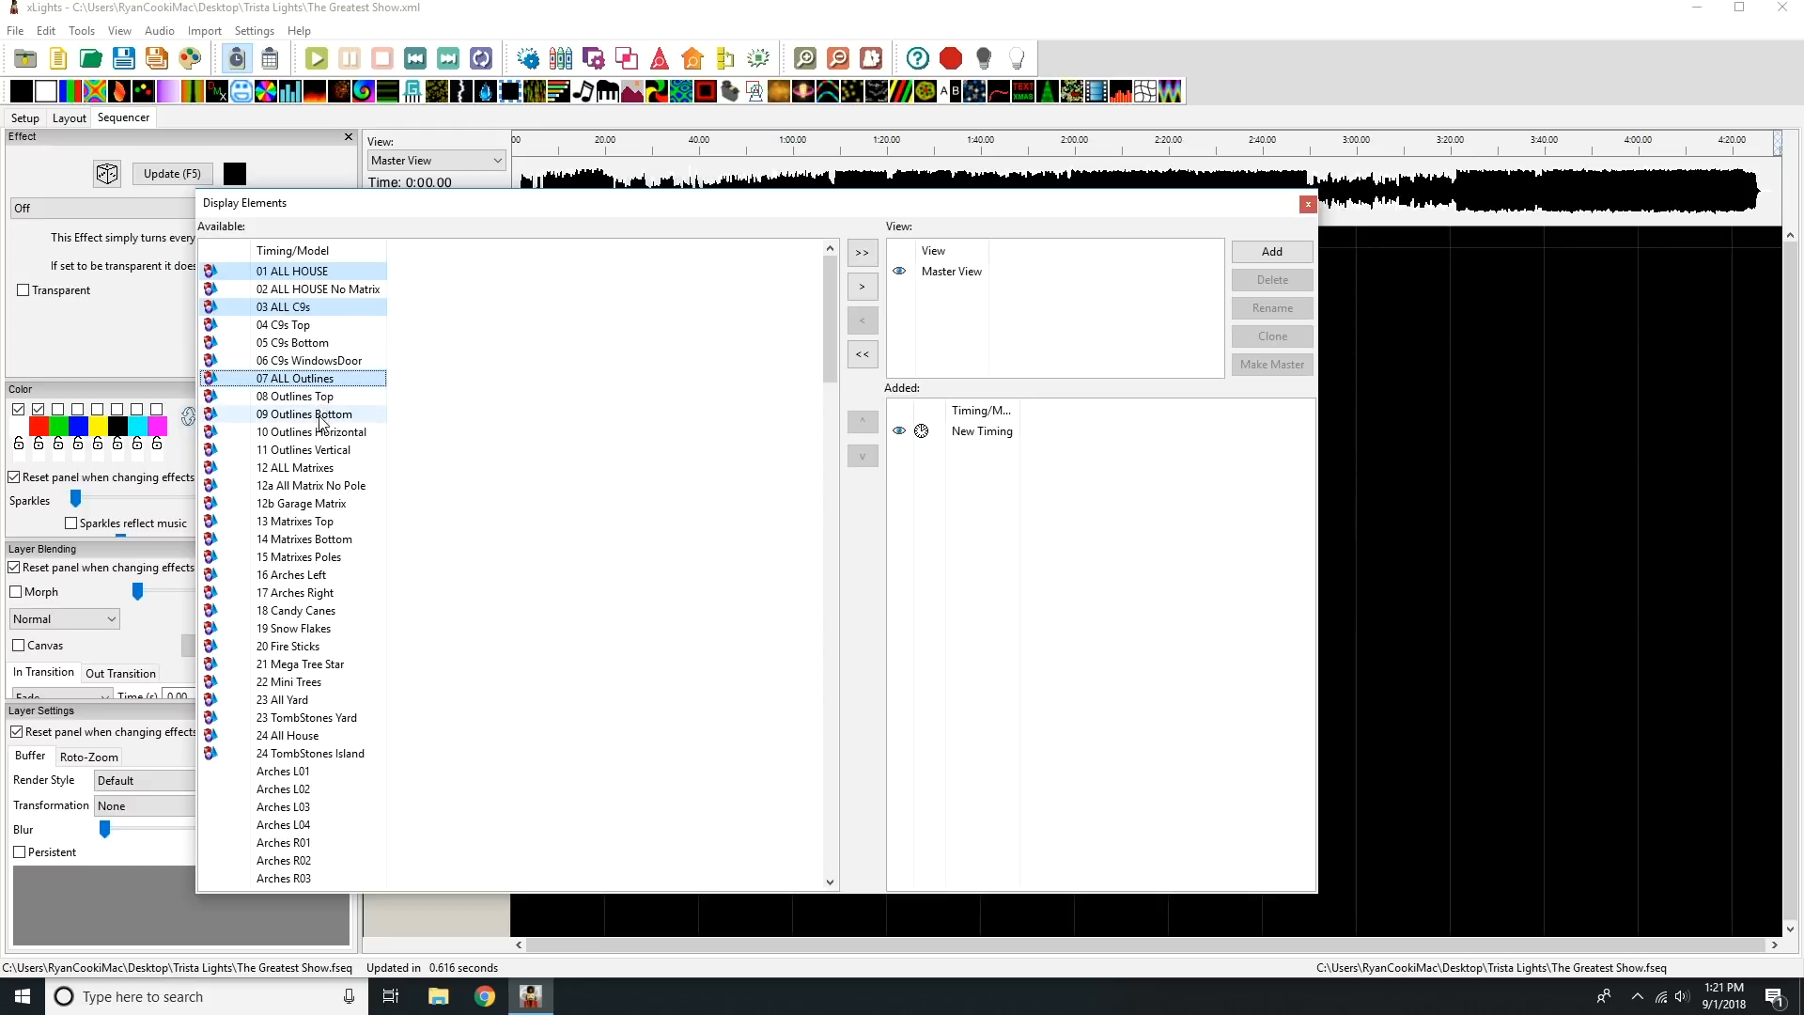
Extend the selection with 16 Arches Left, 17 Arches Right, 18 Candy Canes, 19 Snow Flakes, 20 Fire Sticks, 22 Mini Trees and 24 All House.
left_click(340, 579, "ctrl")
left_click(340, 594, "ctrl")
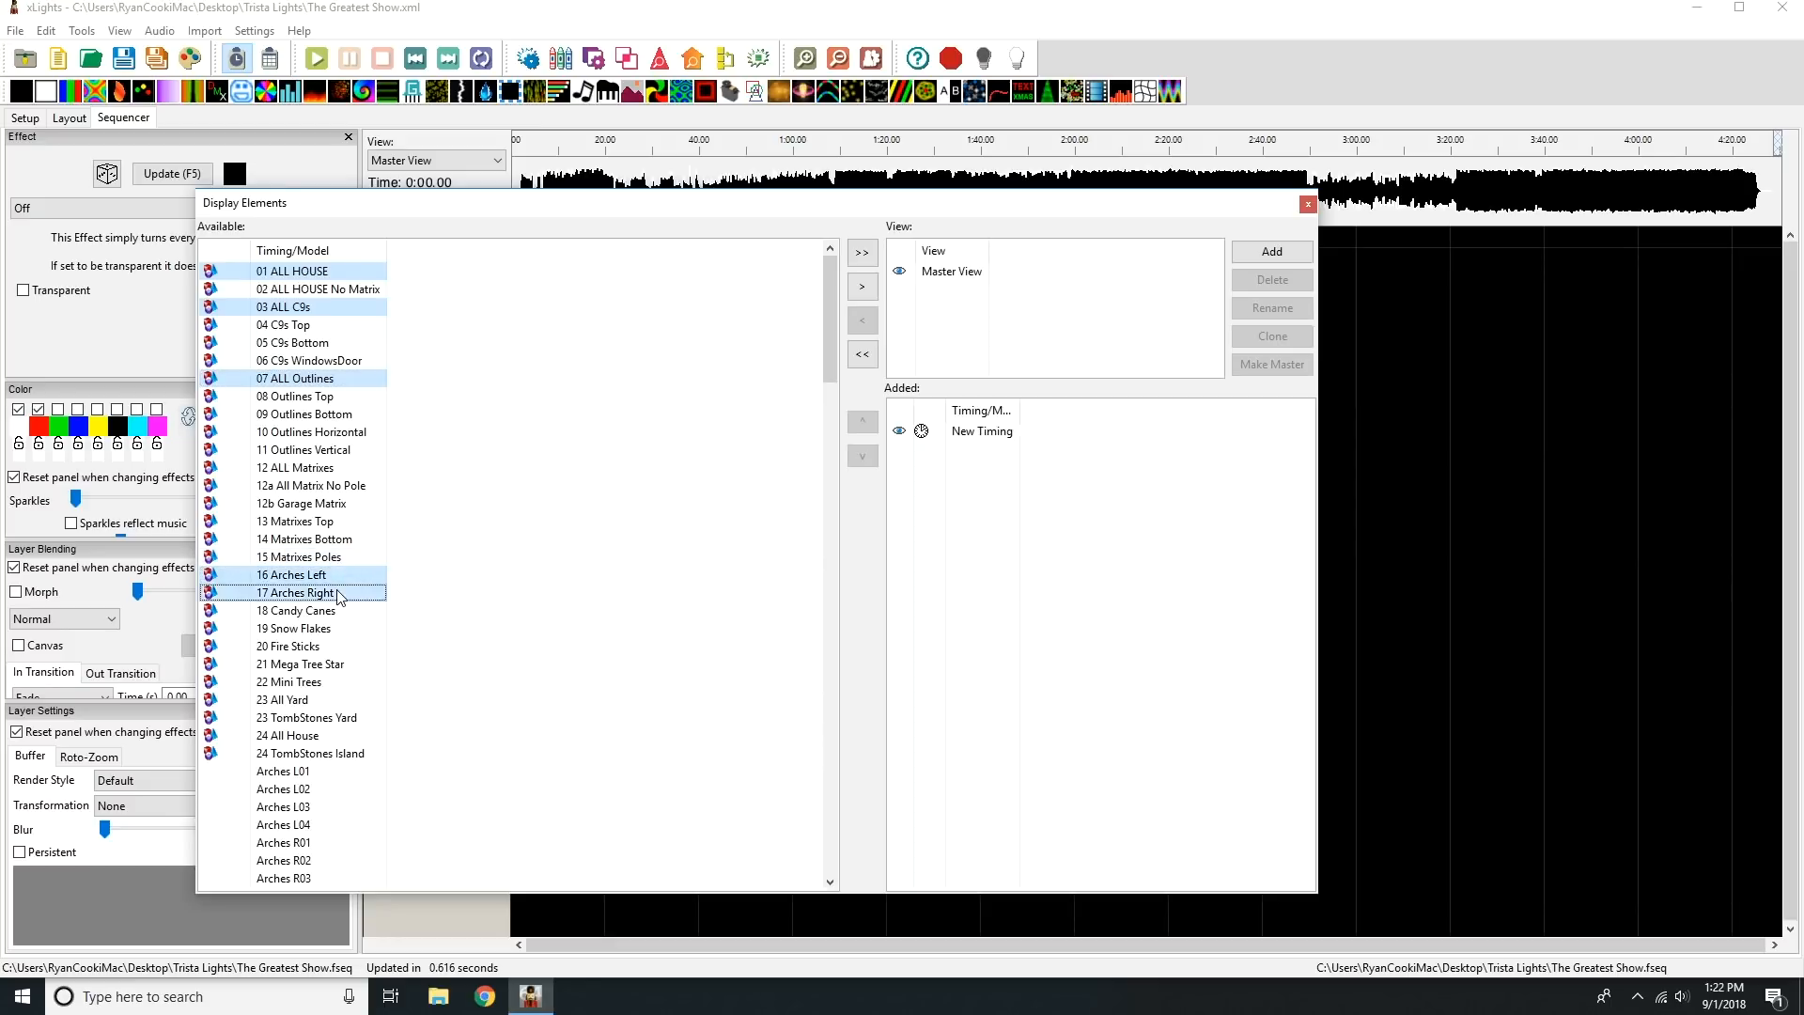
left_click(339, 611, "ctrl")
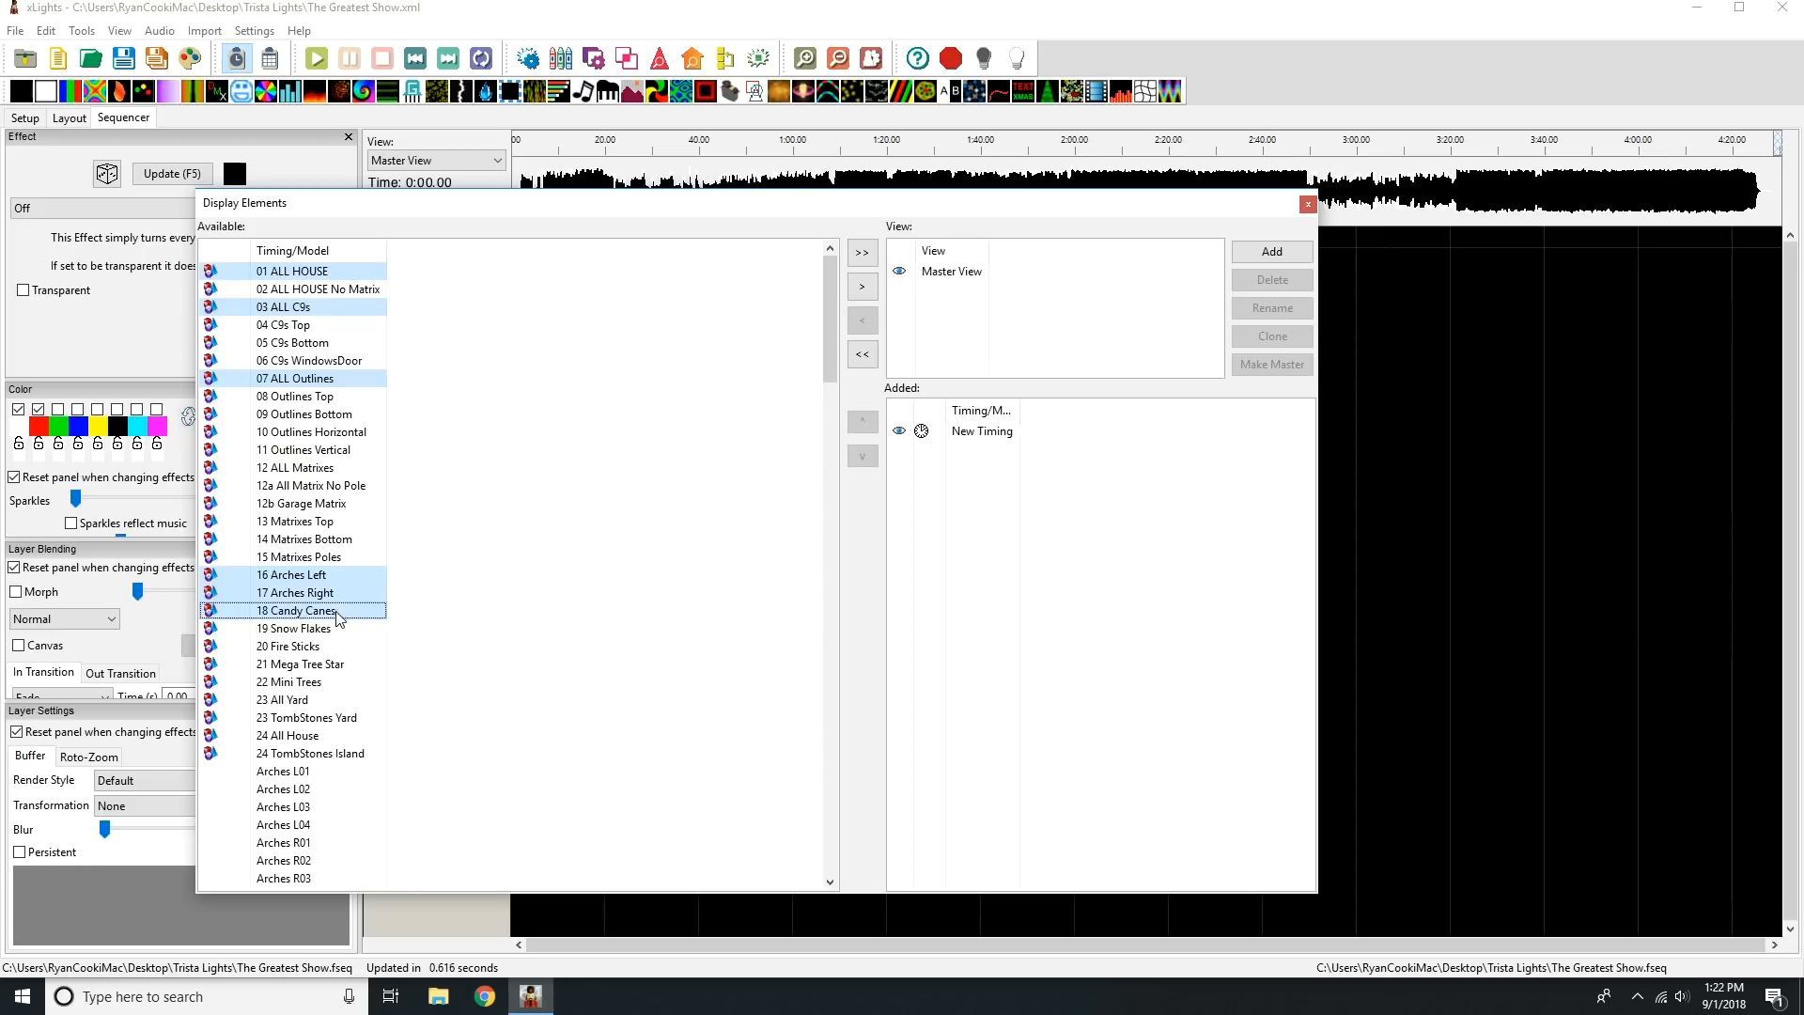
left_click(333, 629, "ctrl")
left_click(325, 648, "ctrl")
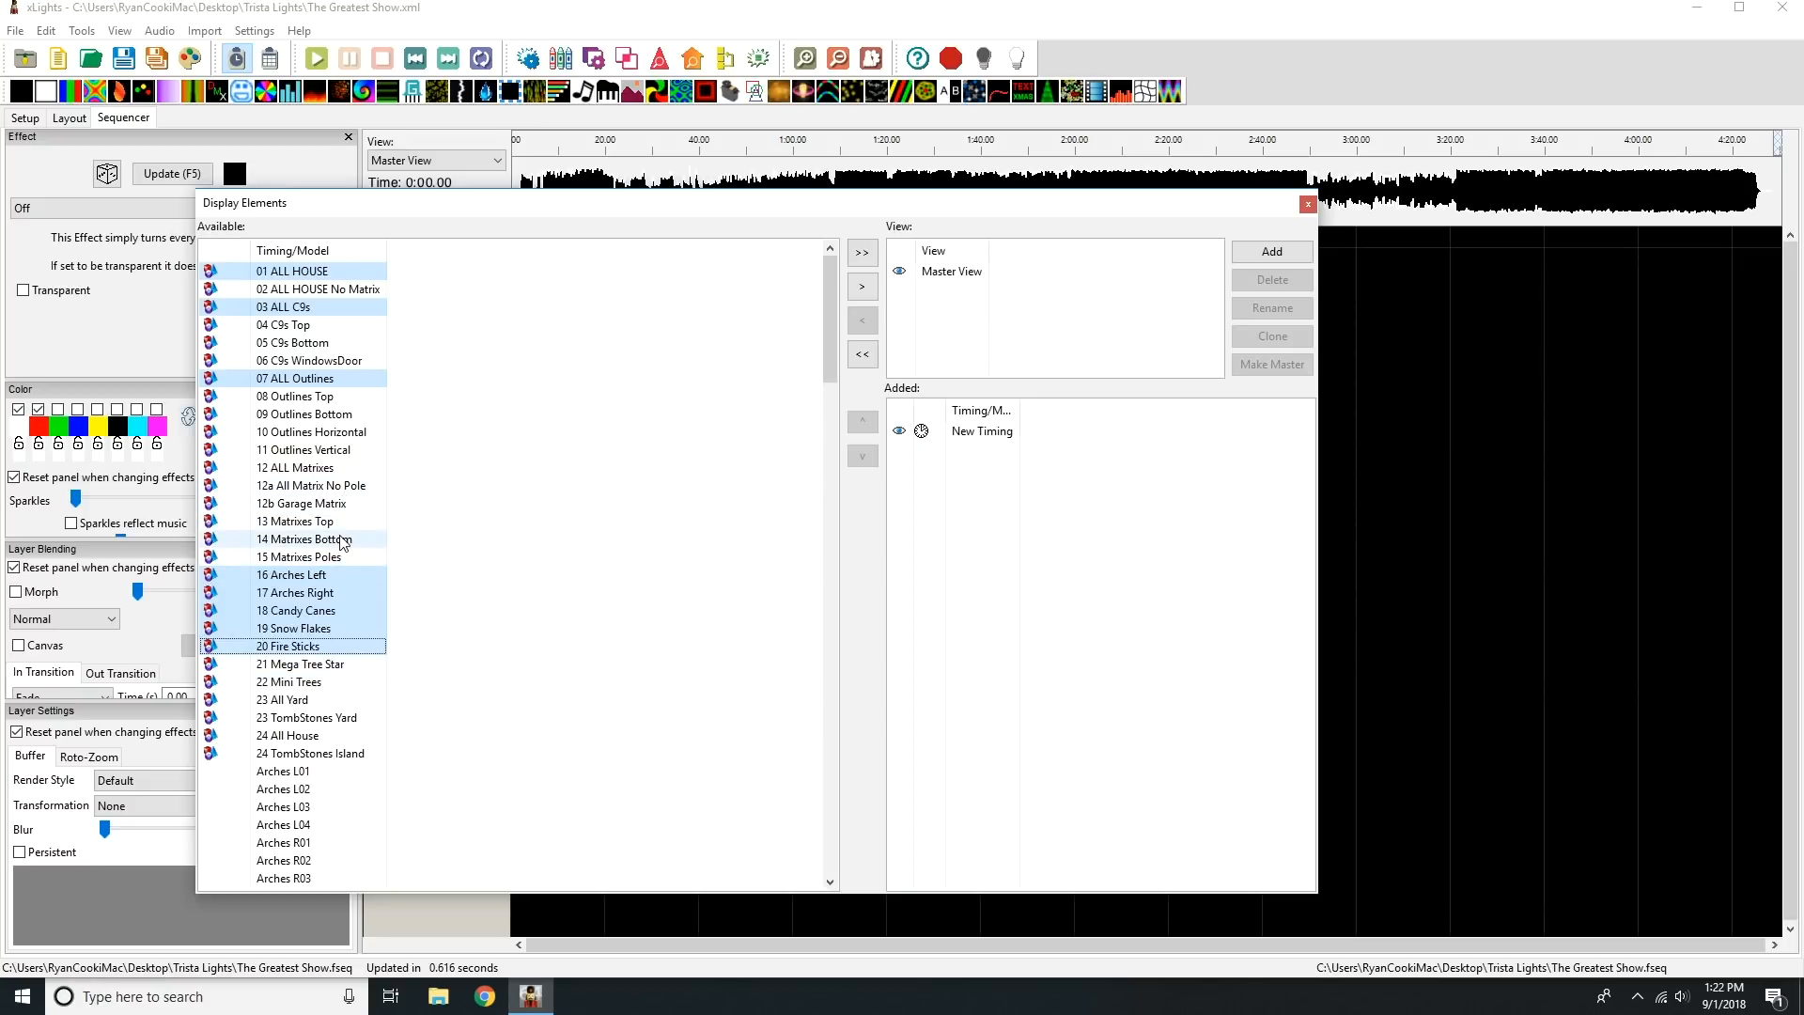
left_click(341, 683, "ctrl")
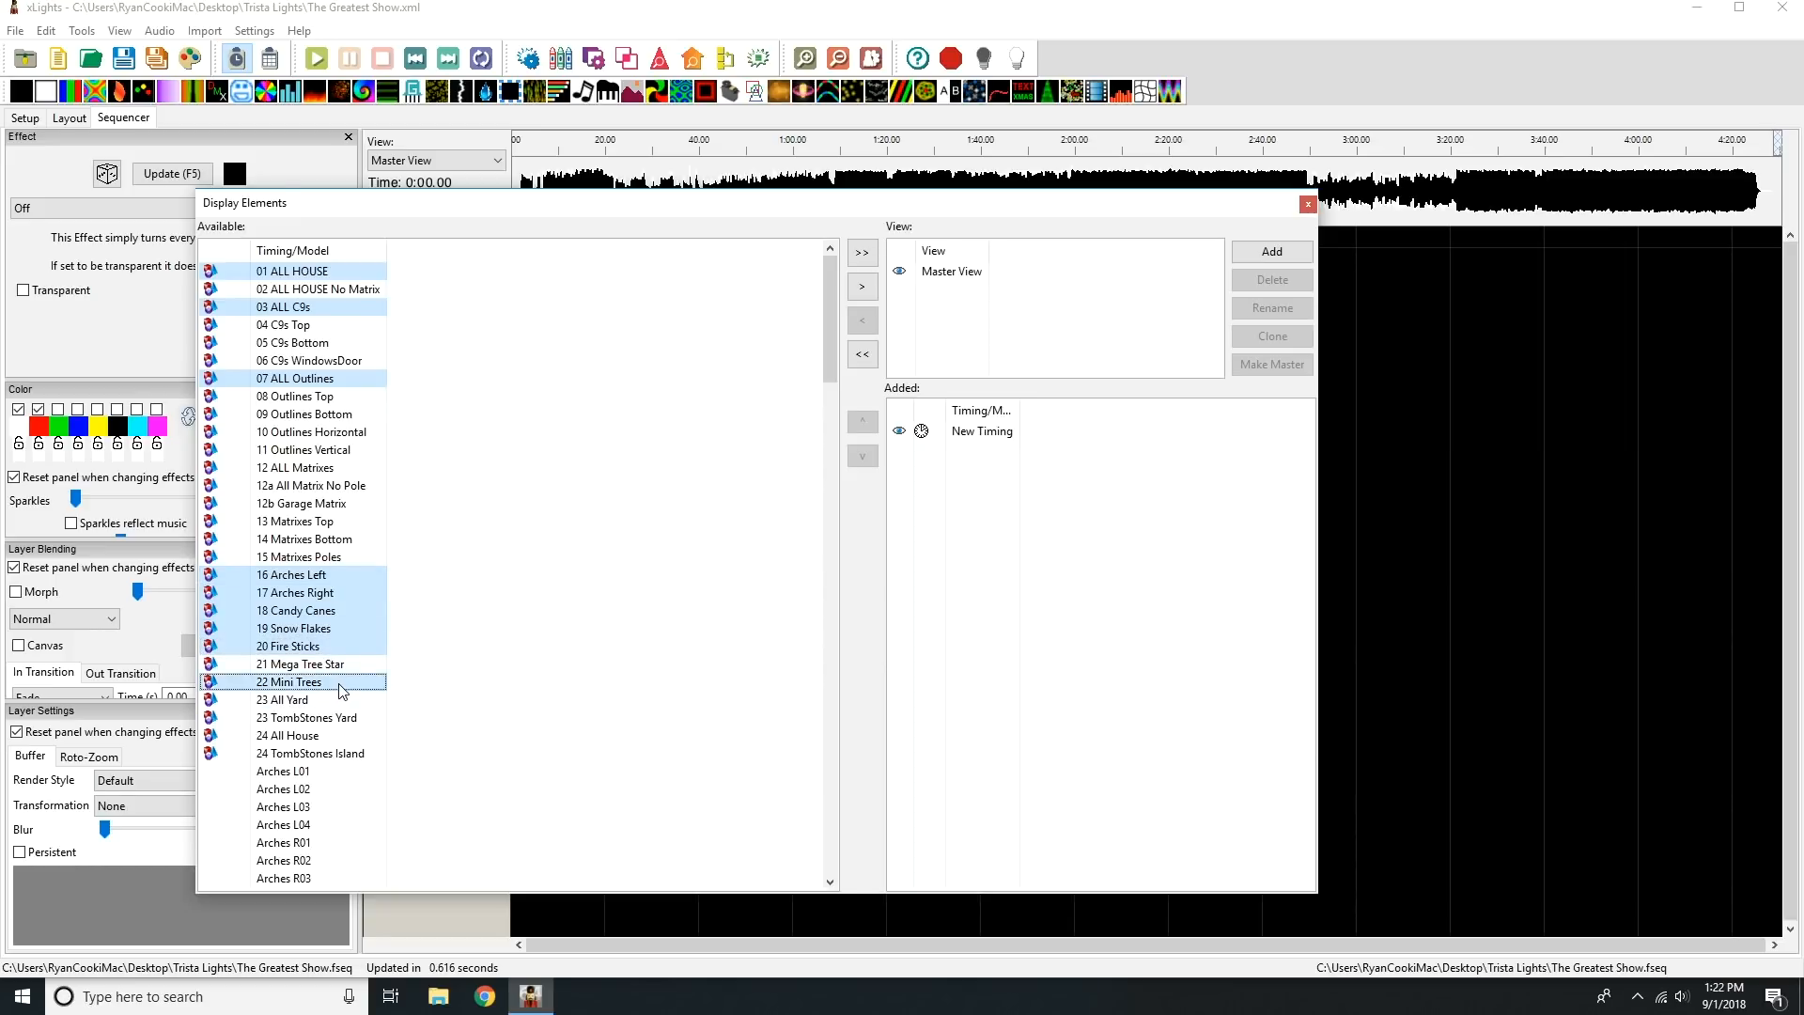
left_click(326, 737, "ctrl")
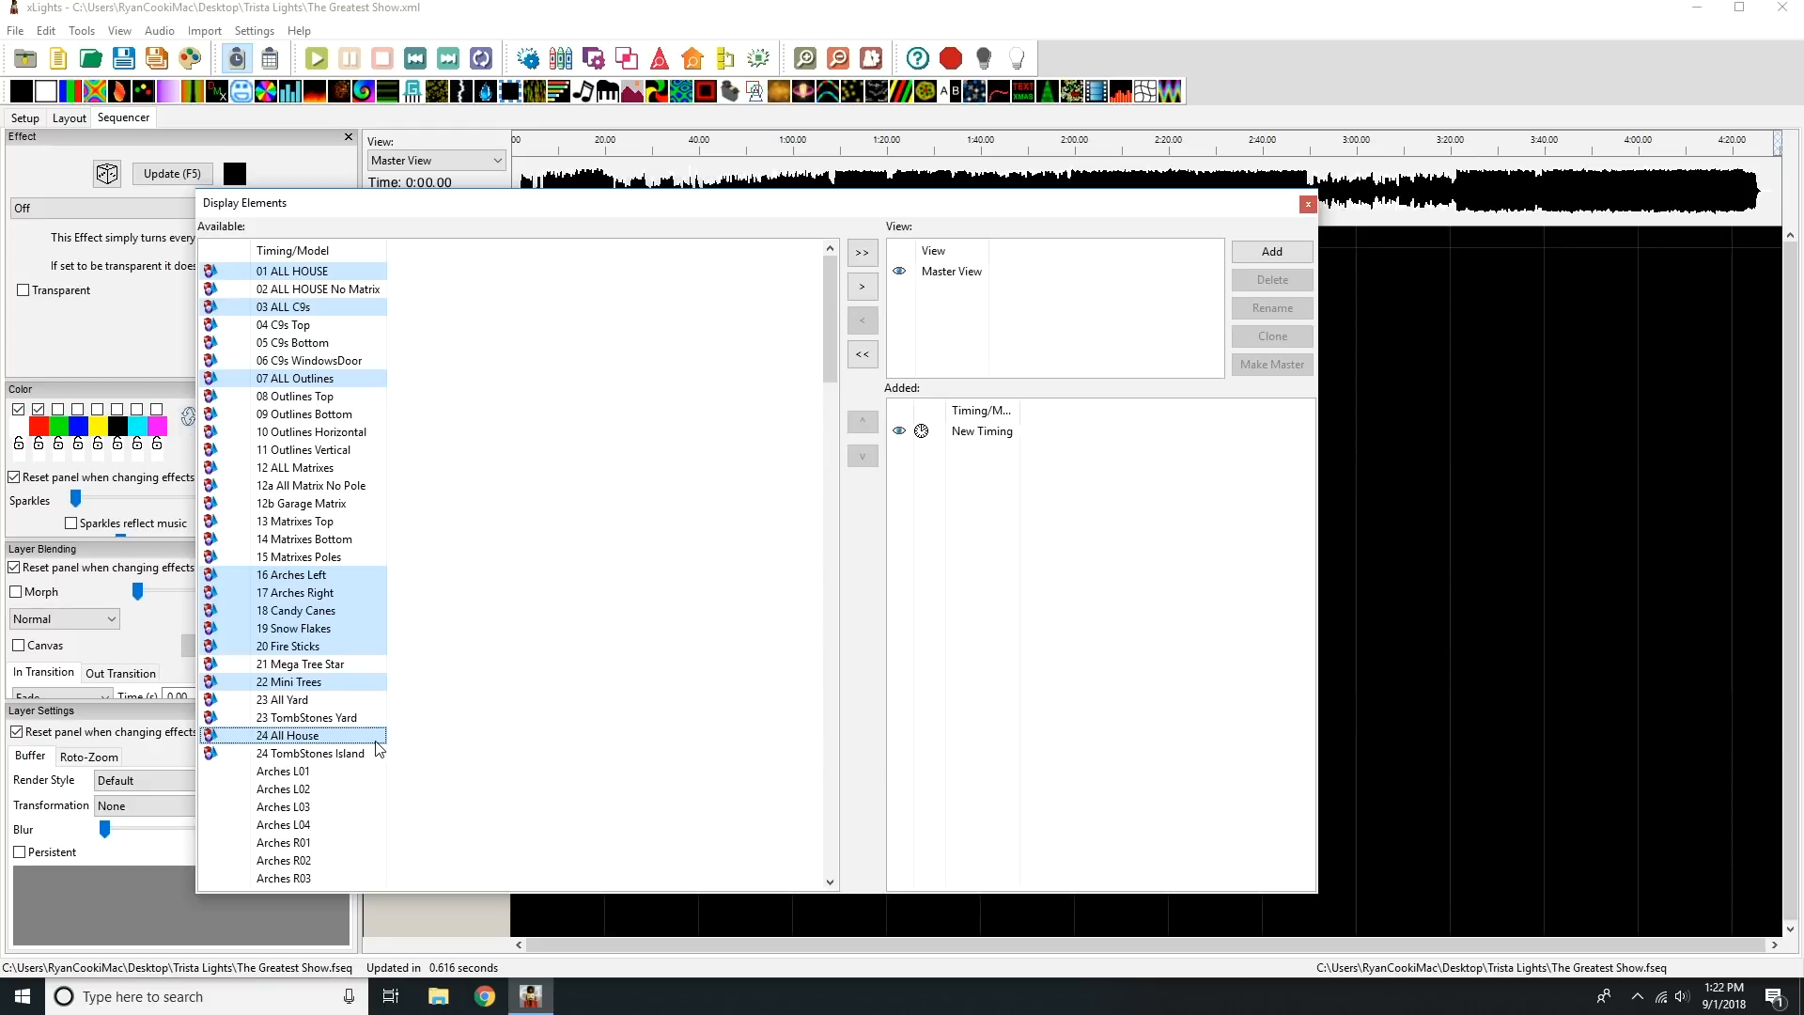
Also select the Gift Boxes group and the MegaTree and MegaTreeTopper models among the available elements.
left_click_drag(828, 280, 809, 613)
left_click(300, 543)
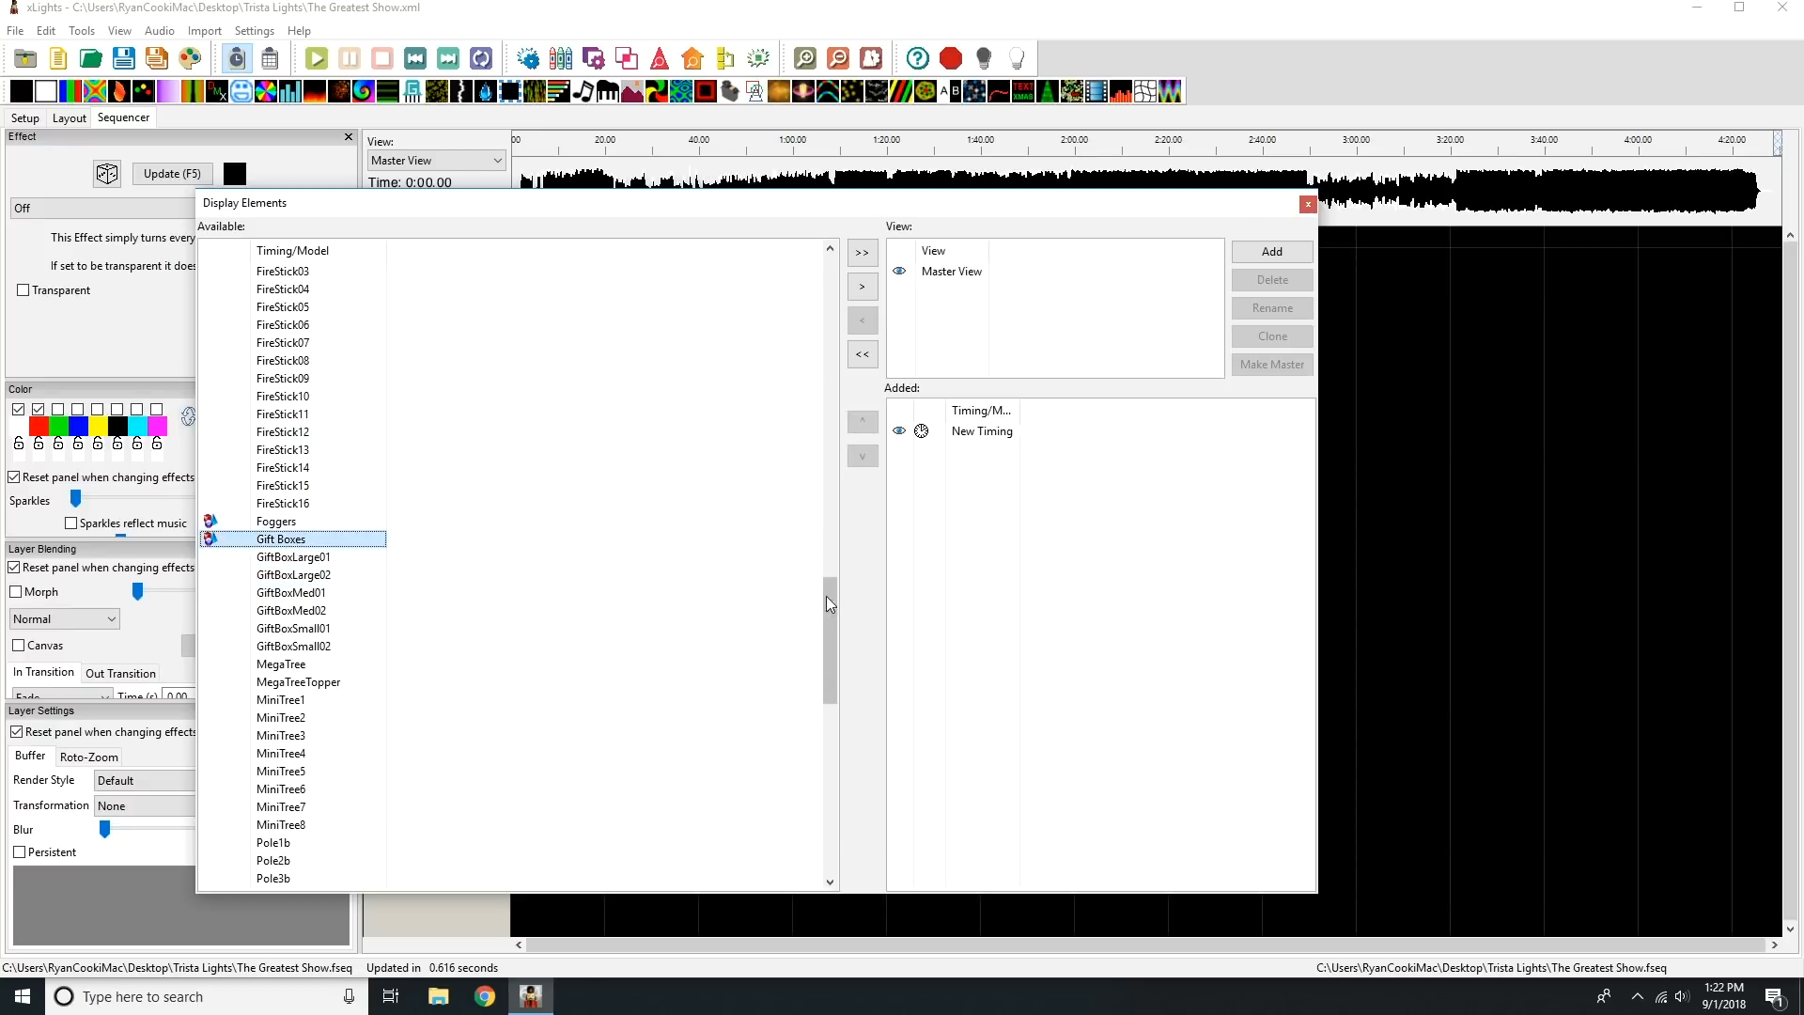
left_click_drag(832, 584, 830, 601)
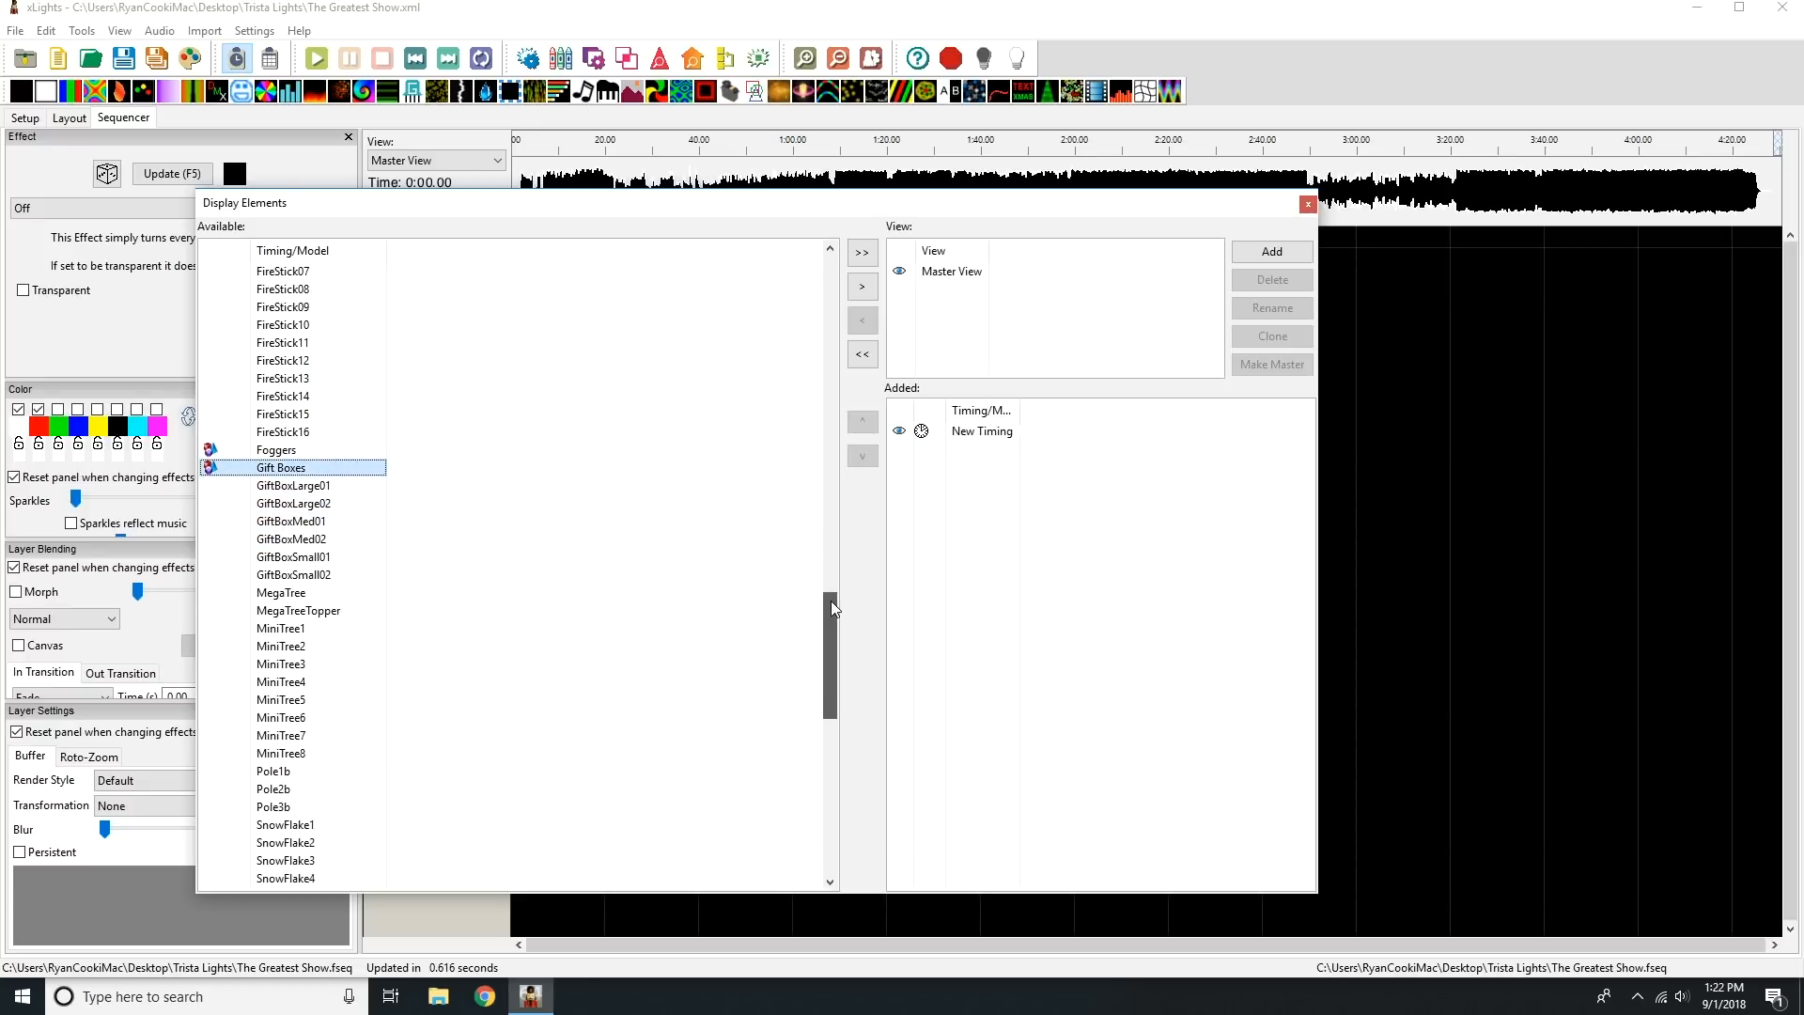
left_click(324, 596, "ctrl")
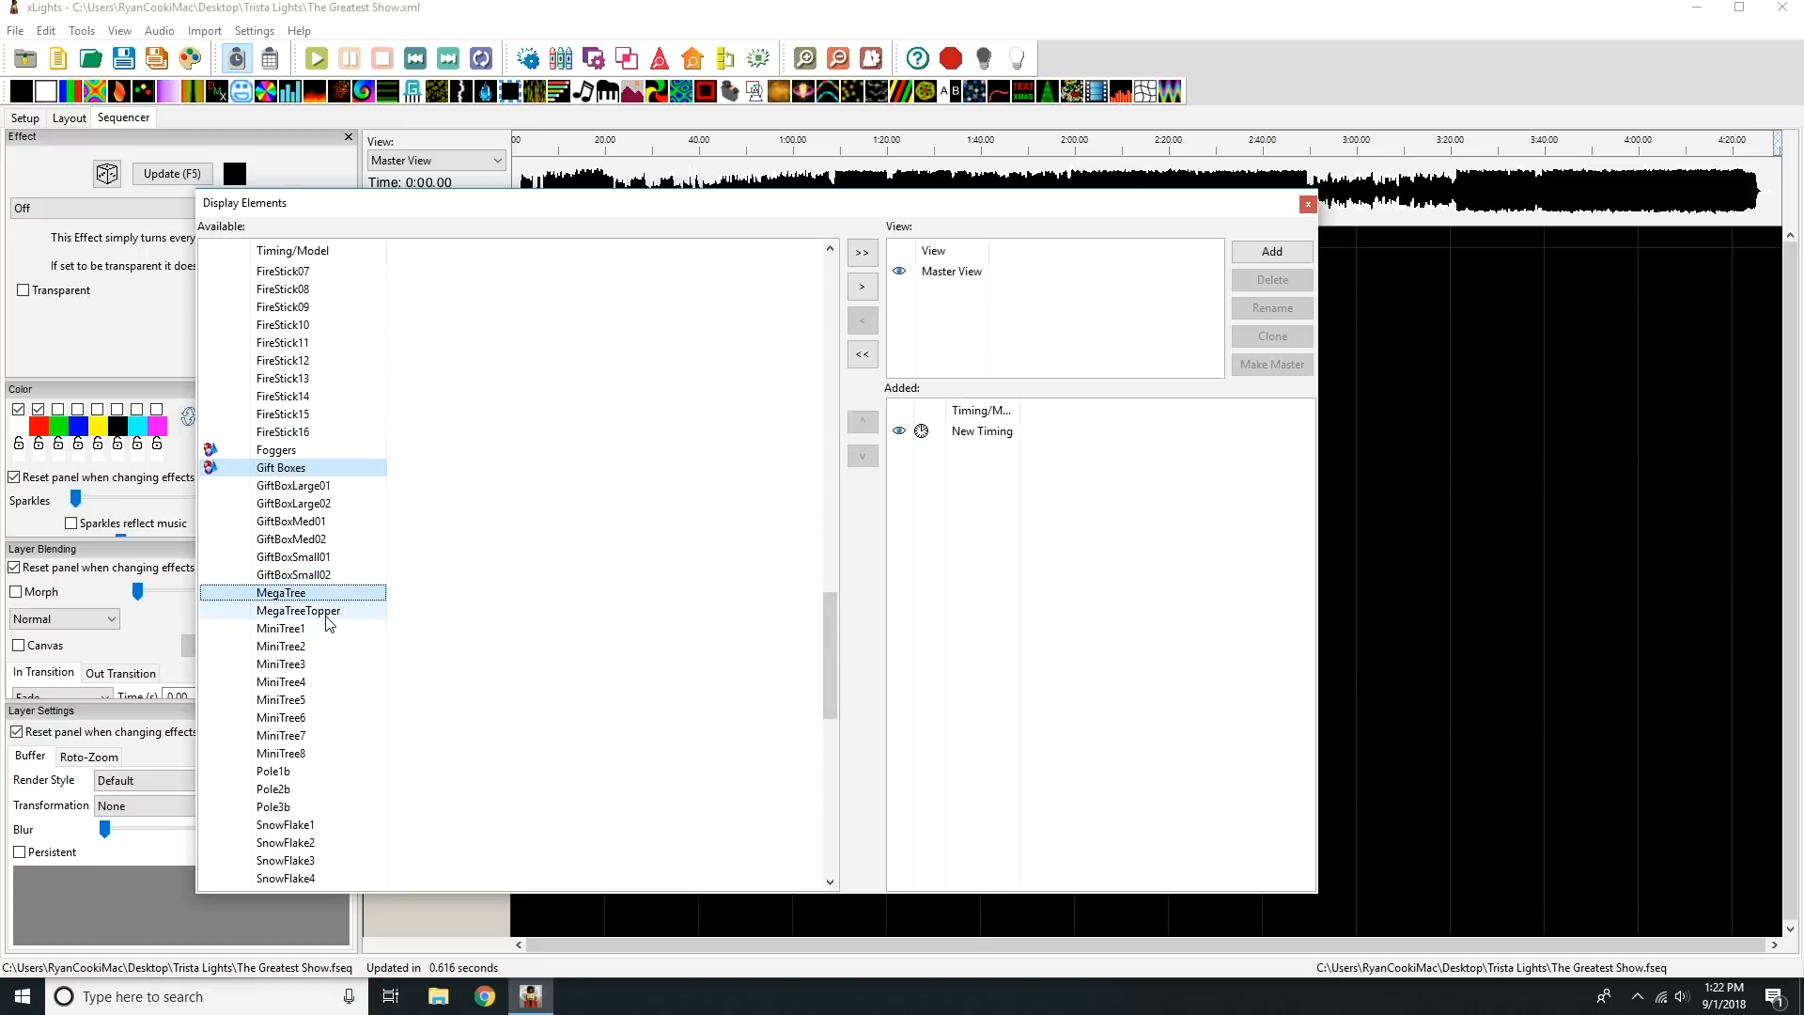
left_click(326, 614, "ctrl")
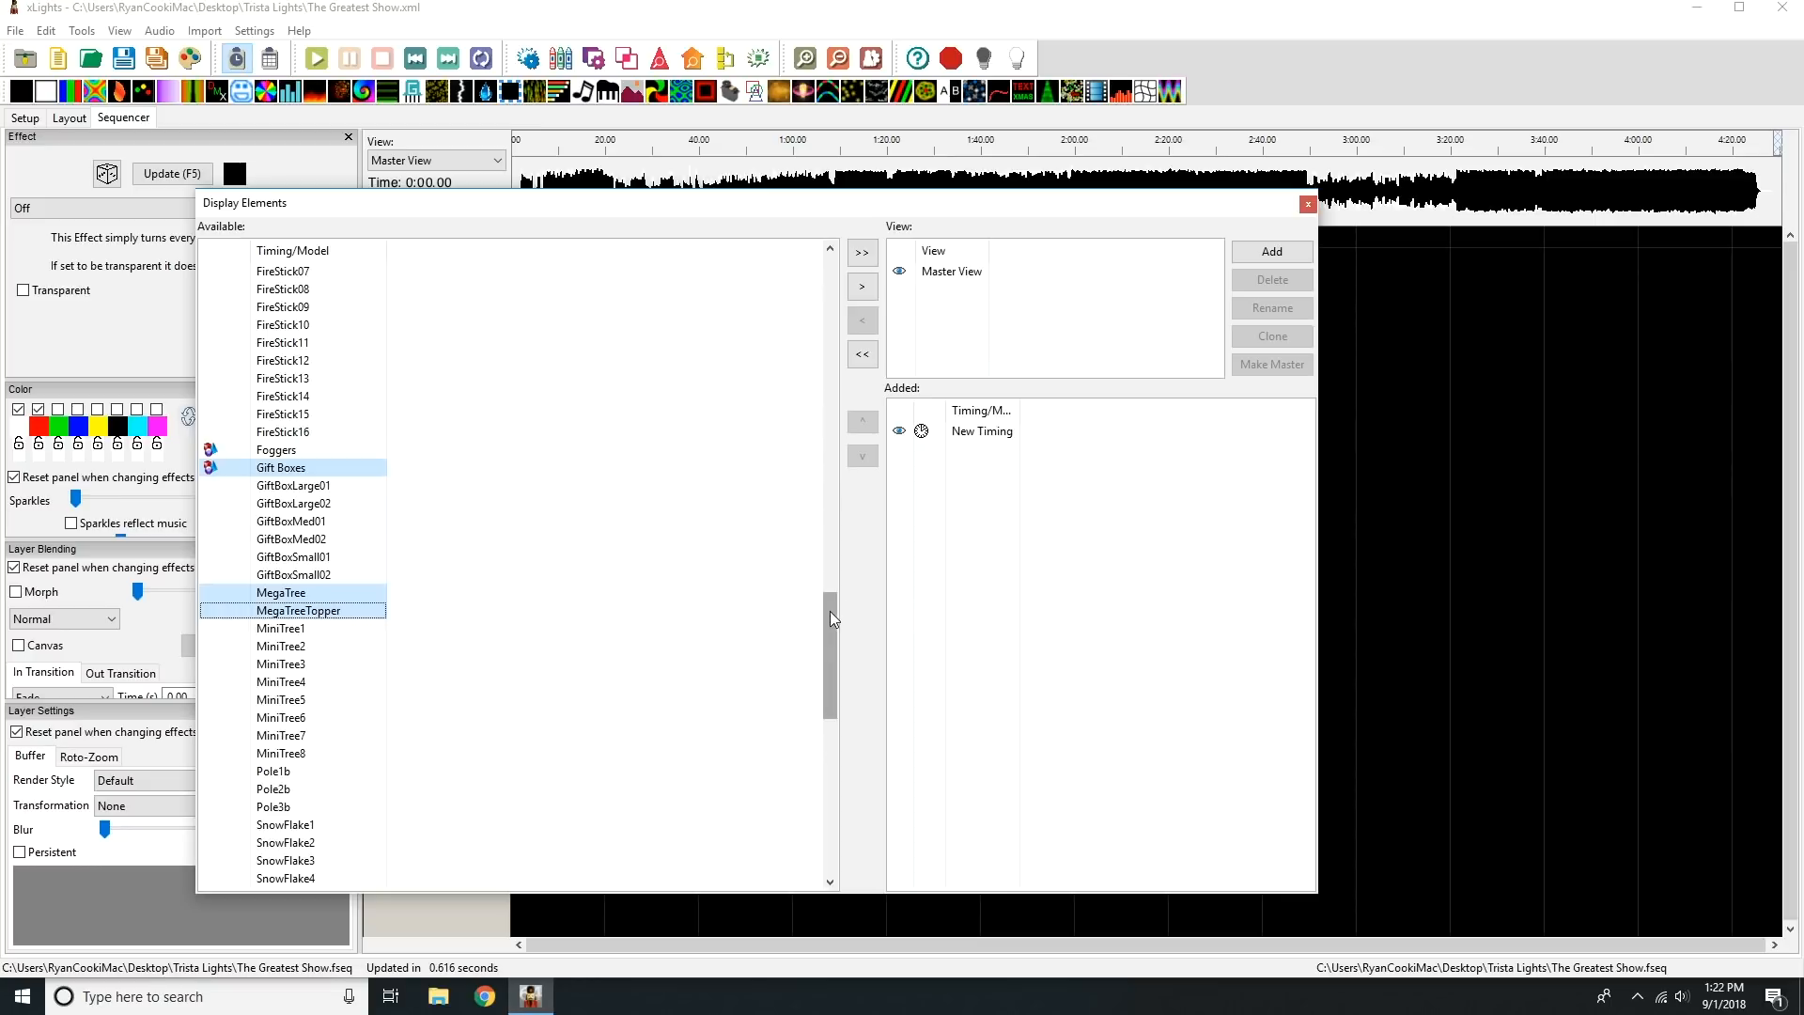
Include WindowMatrix1 through WindowMatrix7 in the selection and add all selected elements to the Master View.
left_click_drag(831, 611, 850, 793)
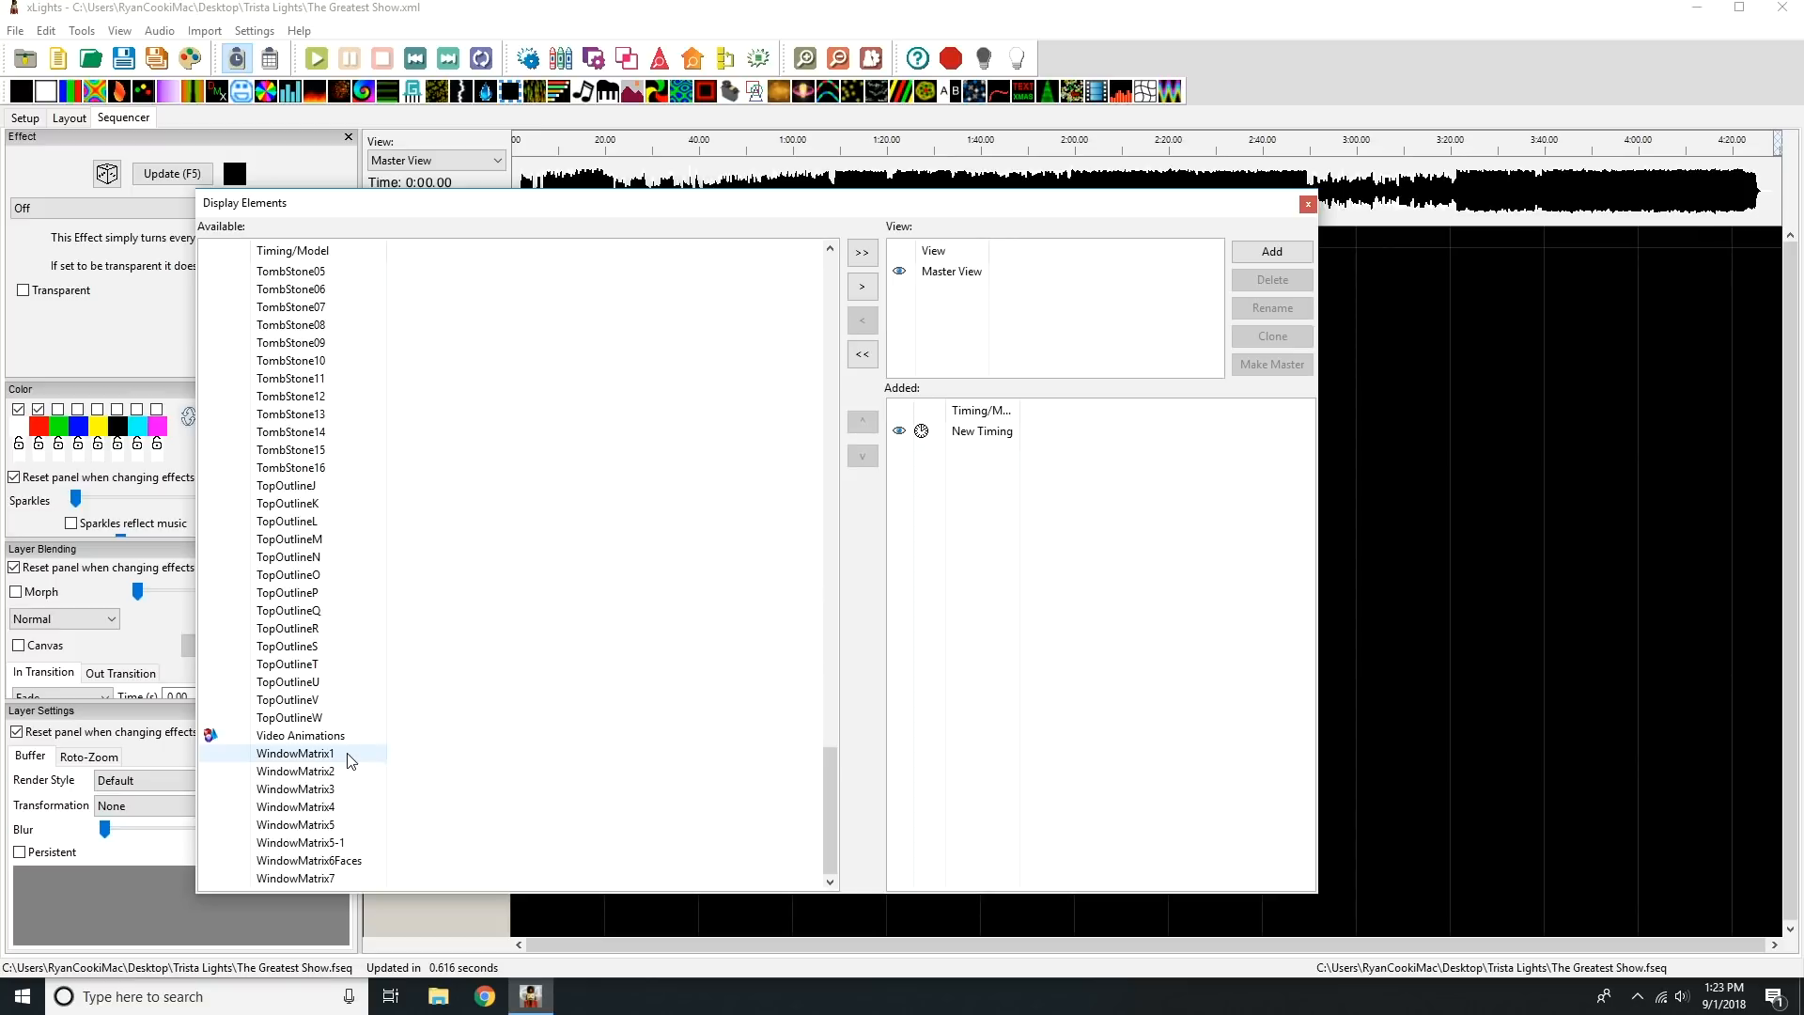
left_click_drag(345, 757, 328, 884)
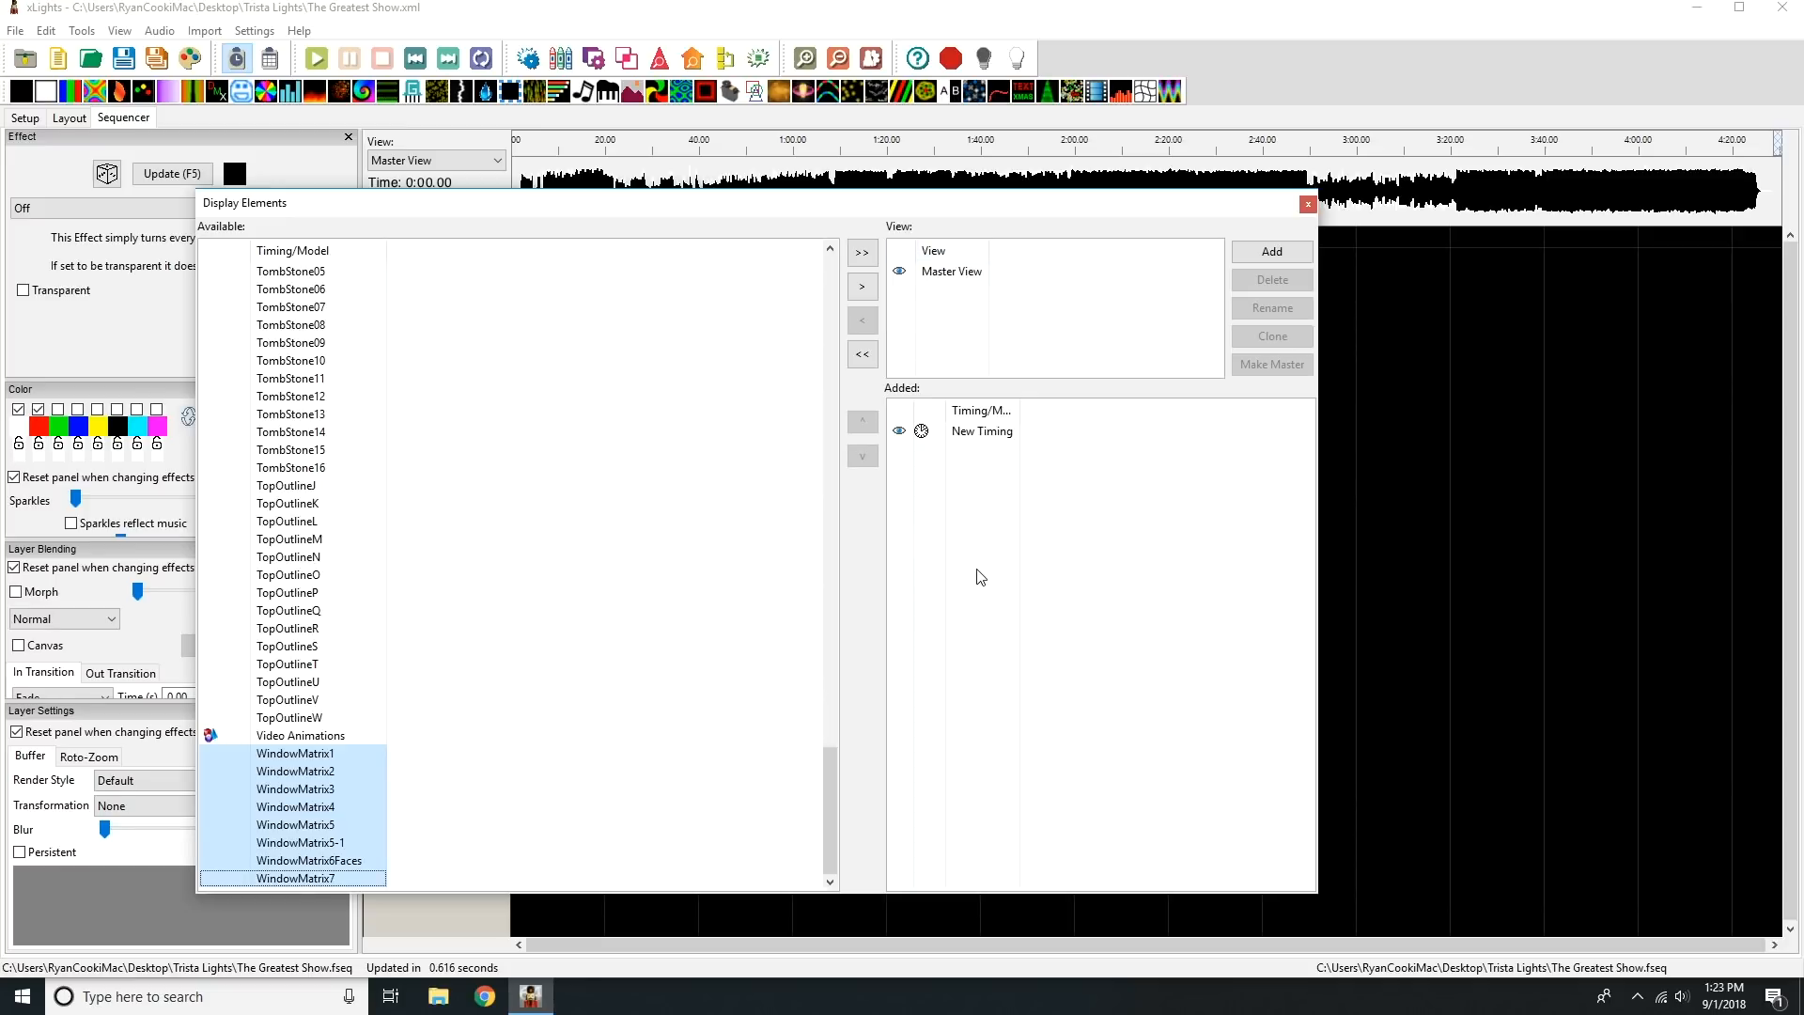
left_click(863, 292)
left_click(1090, 471)
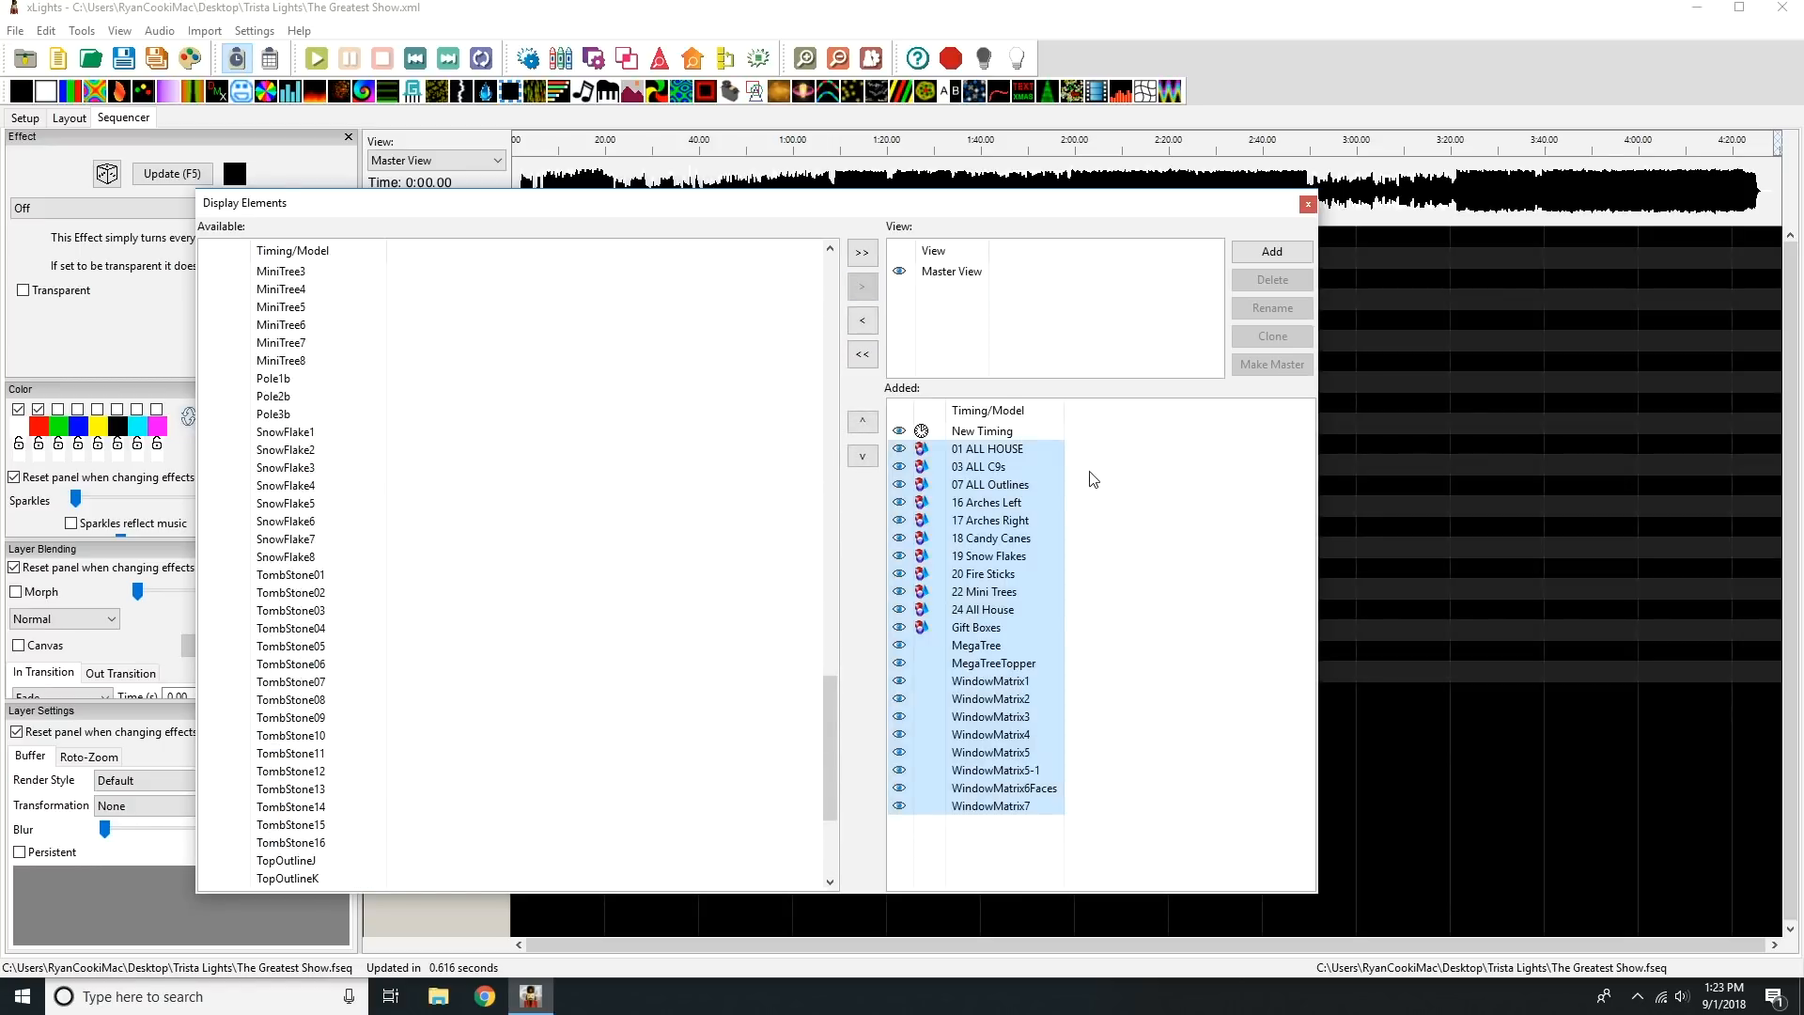
Move 24 All House above 01 ALL HOUSE in the added elements, close the editor and save the sequence.
left_click(992, 613)
left_click_drag(991, 616, 1010, 454)
left_click(1011, 469)
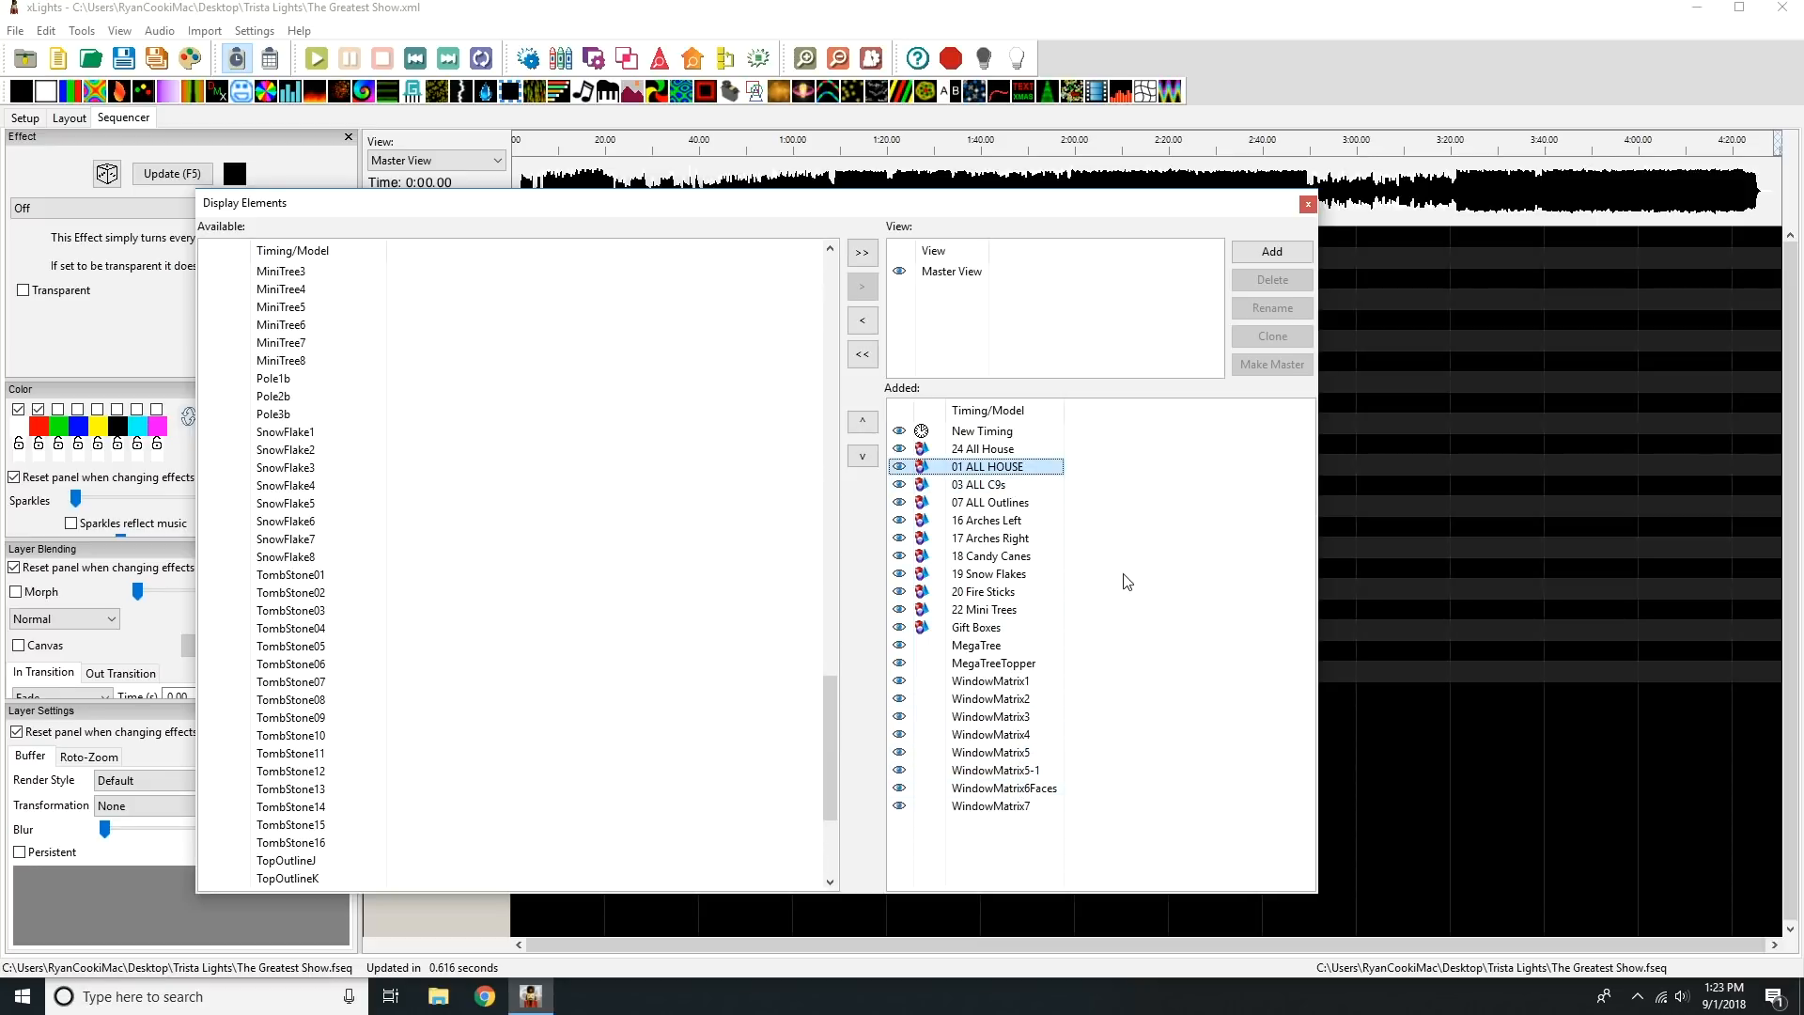
left_click(1309, 205)
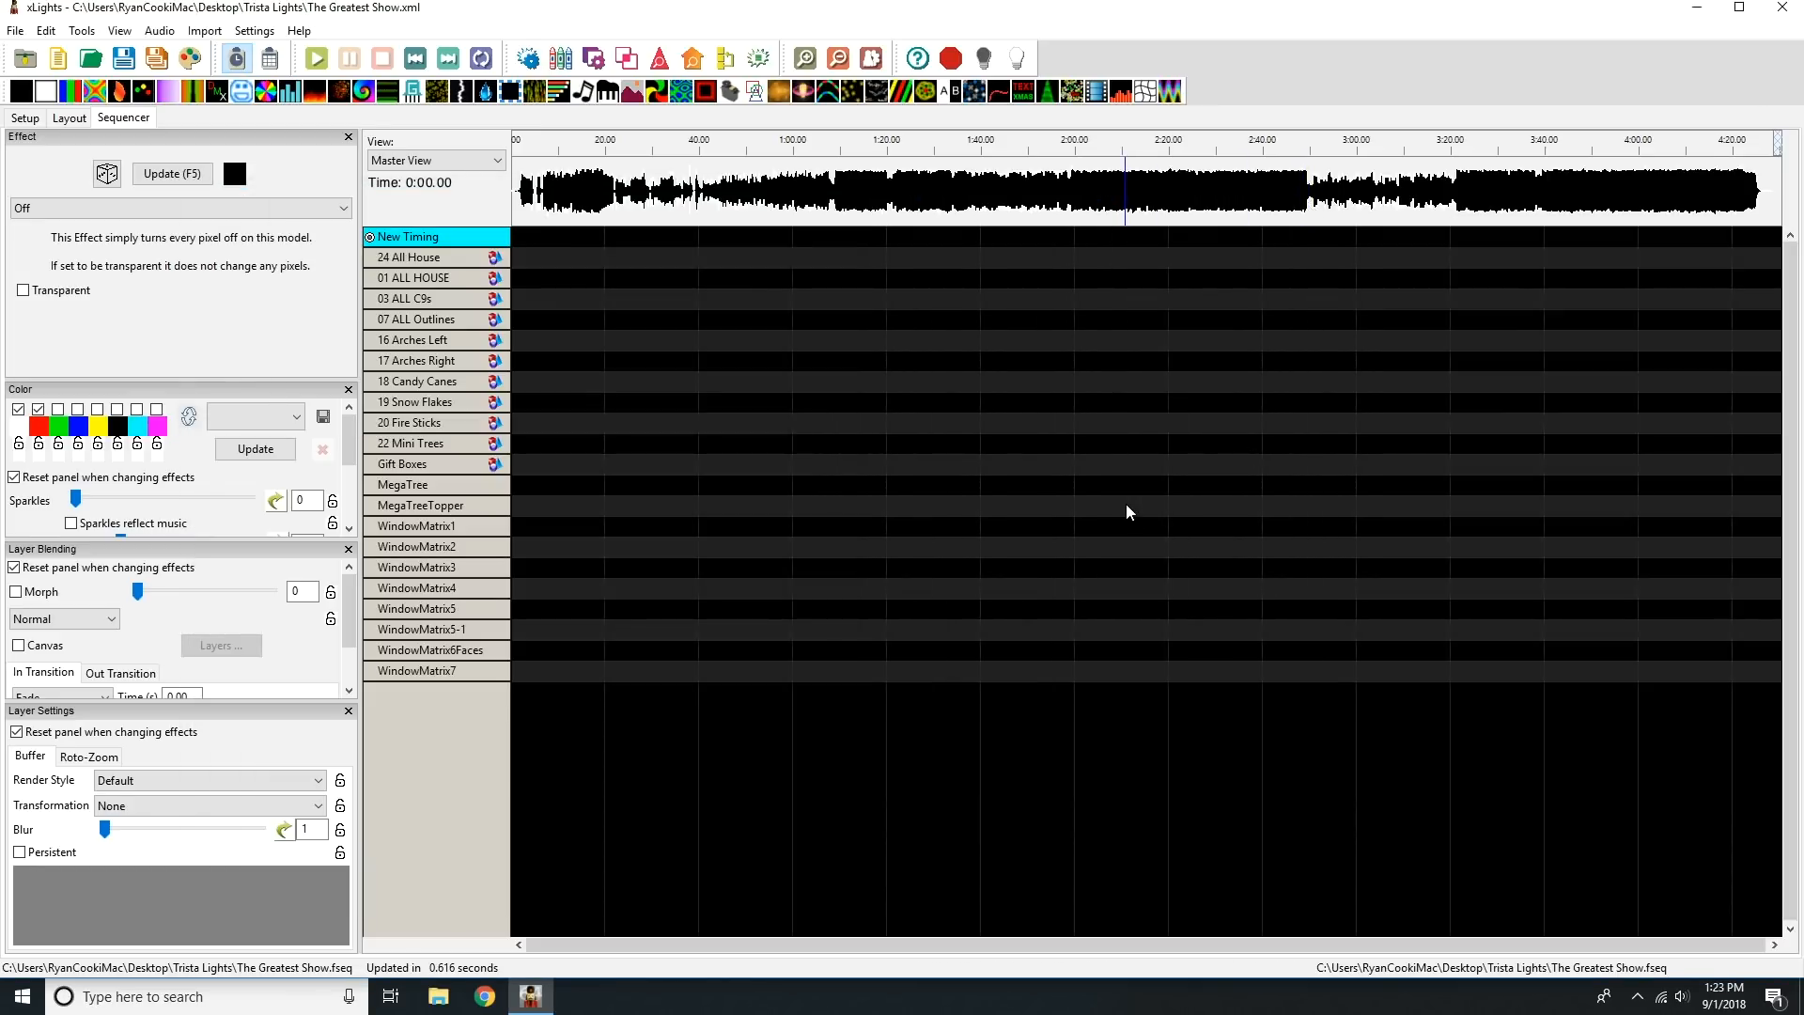
left_click(125, 60)
Import effects from The Greatest Show sequence in The Greatest Show Final Edit's Greatest Showman folder, and enlarge the channel mapping dialog.
left_click(213, 35)
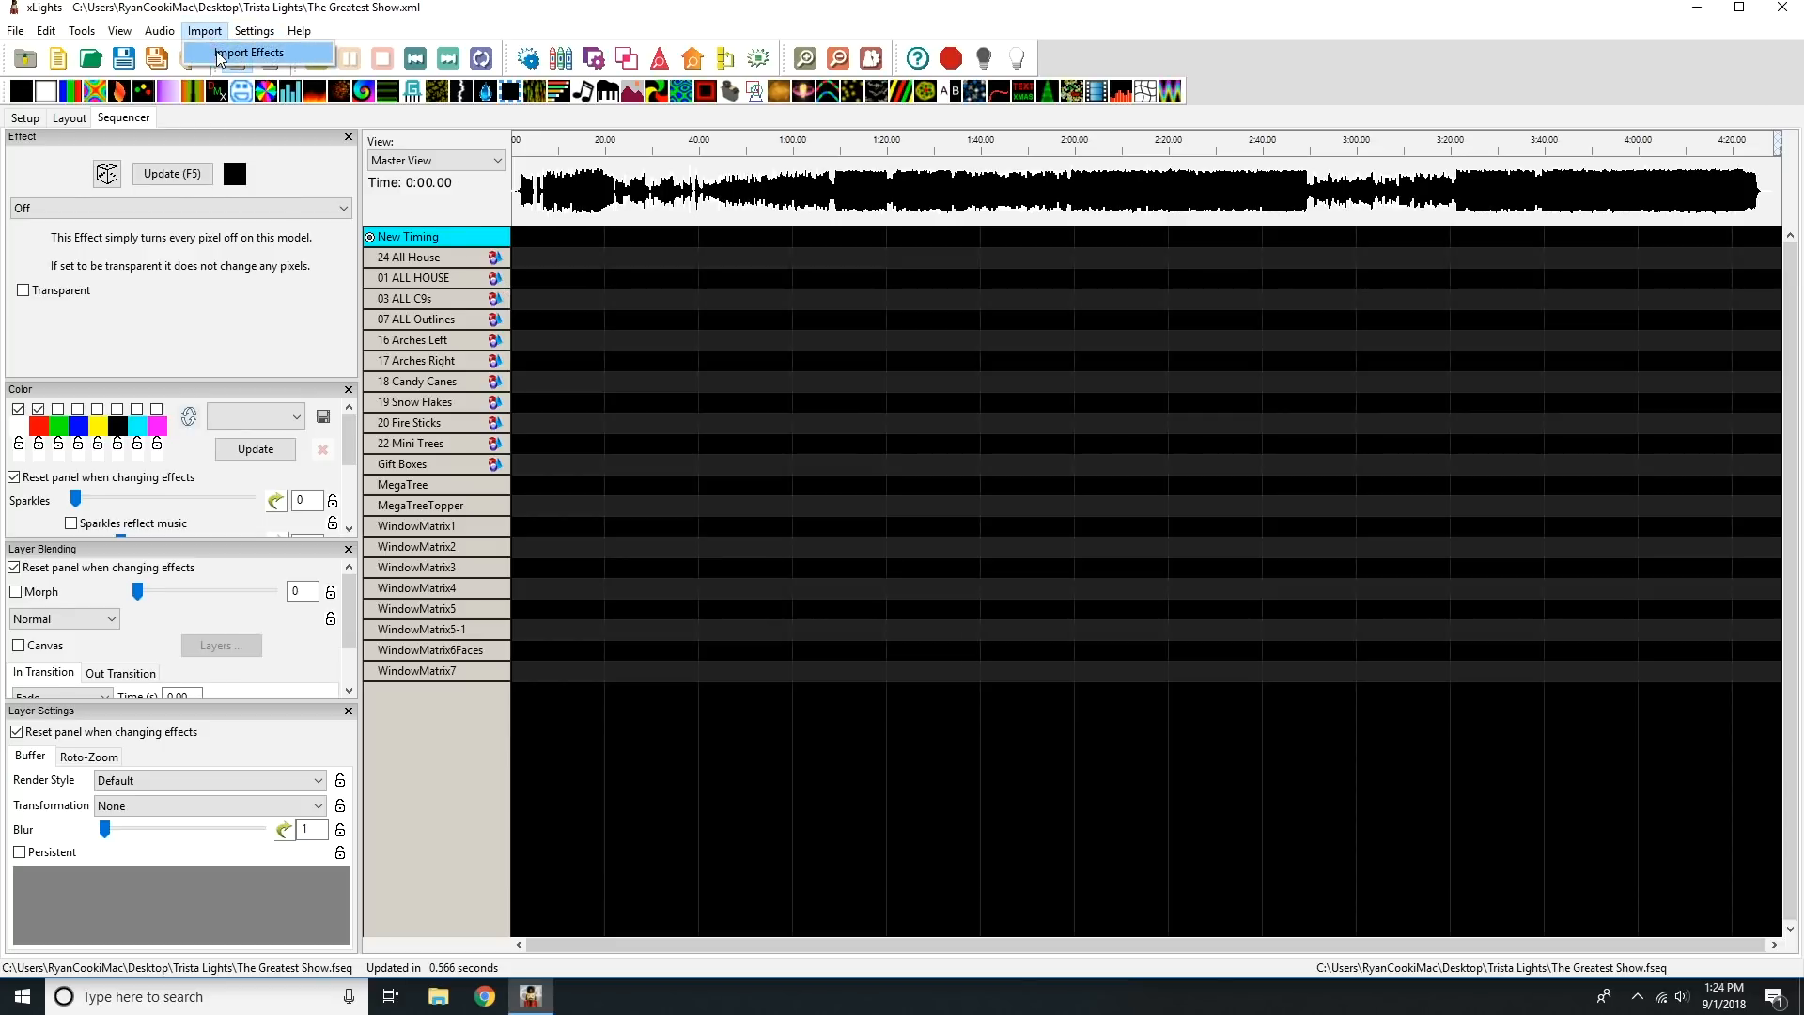
left_click(218, 53)
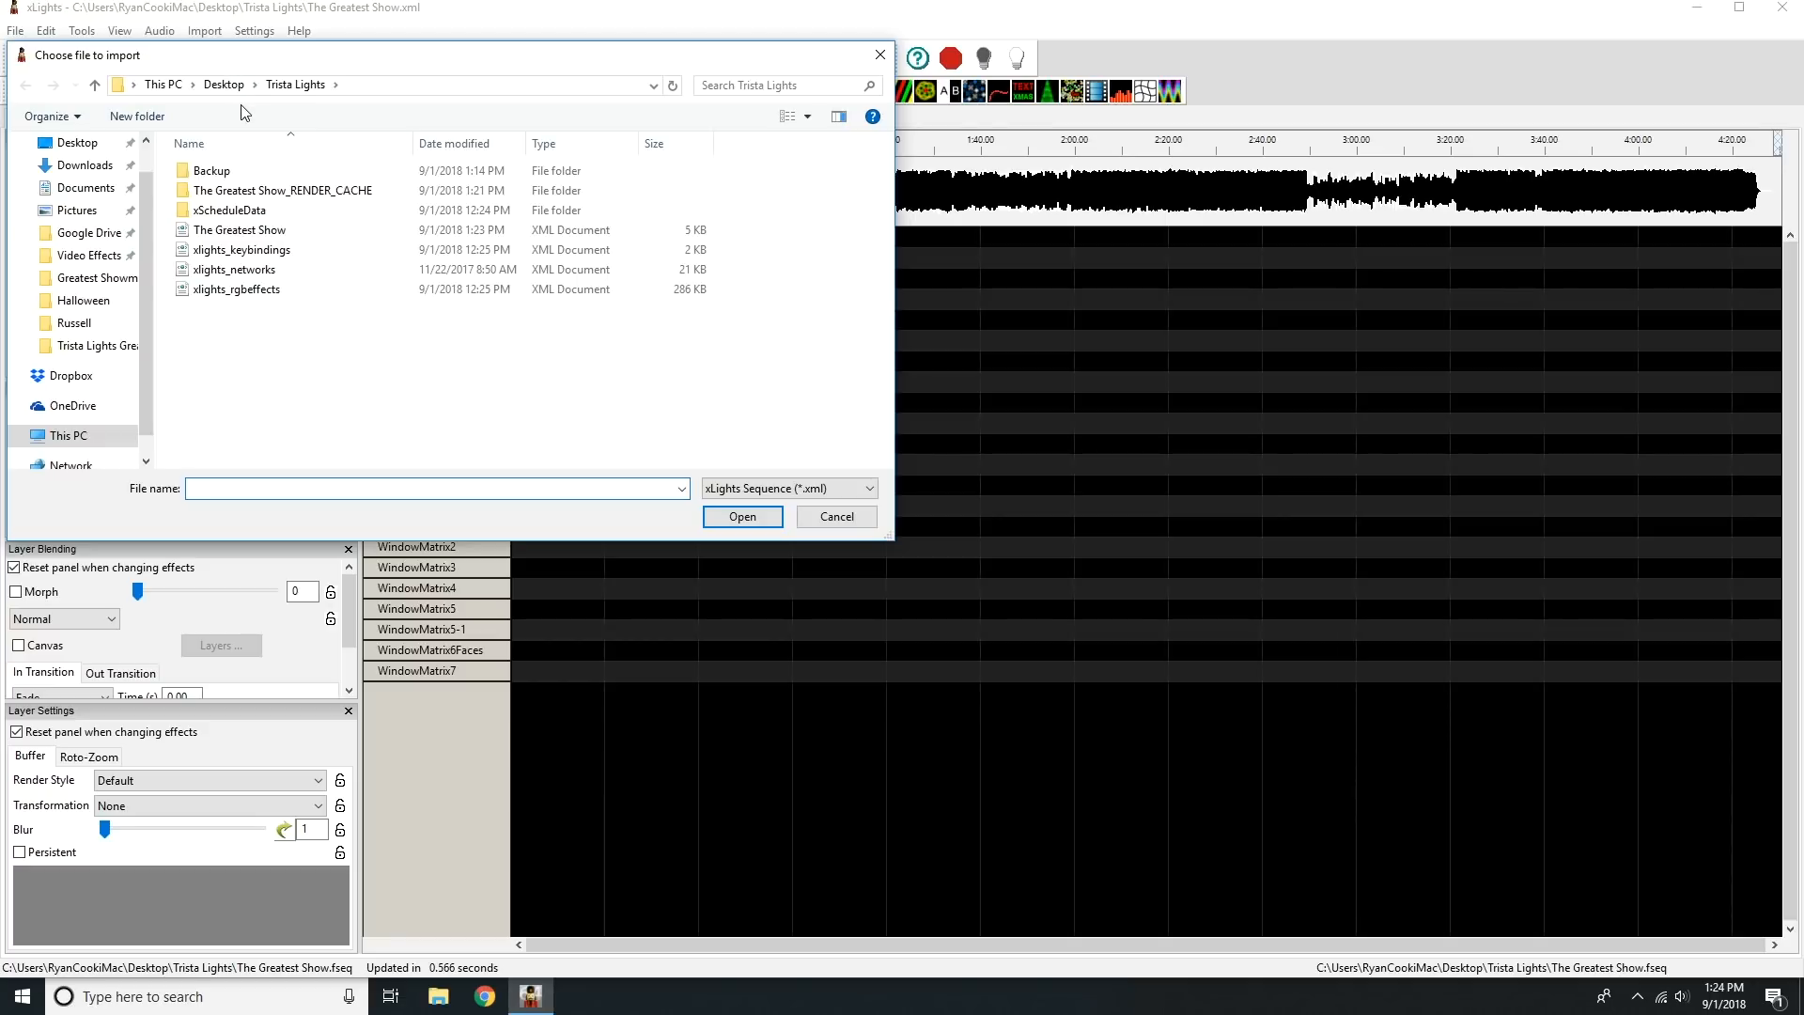
left_click(224, 84)
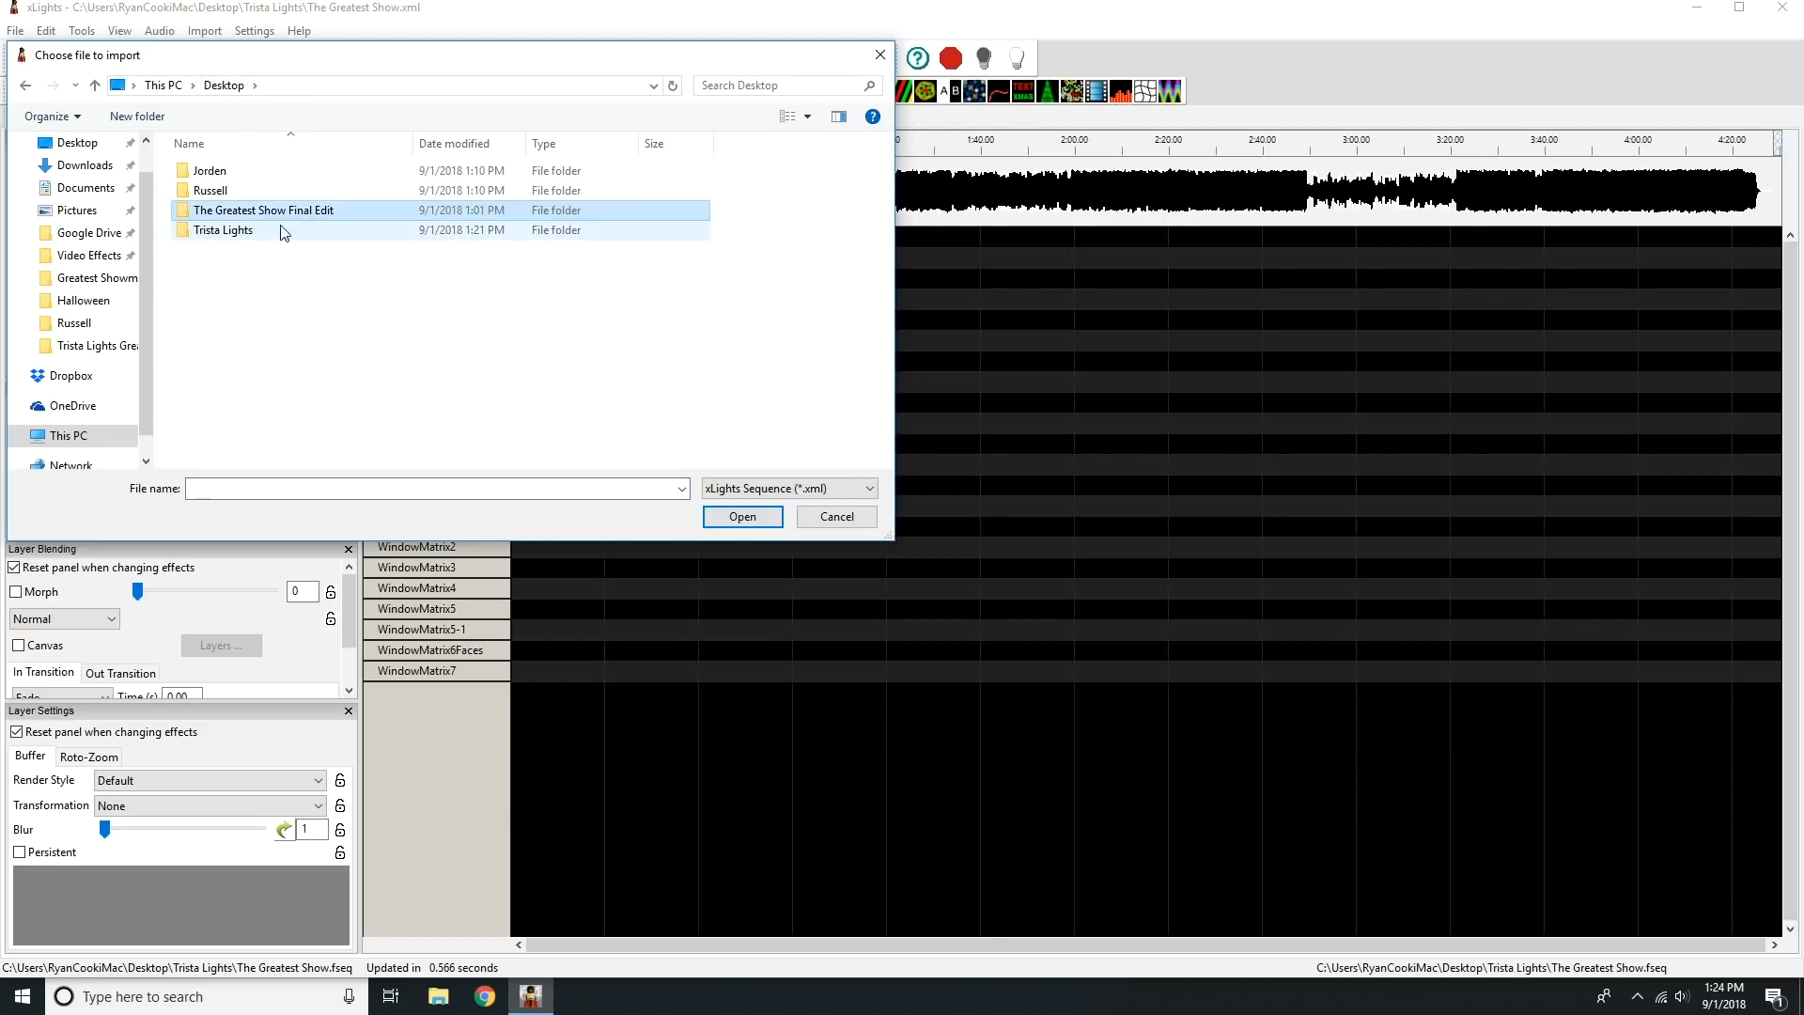
left_click(281, 214)
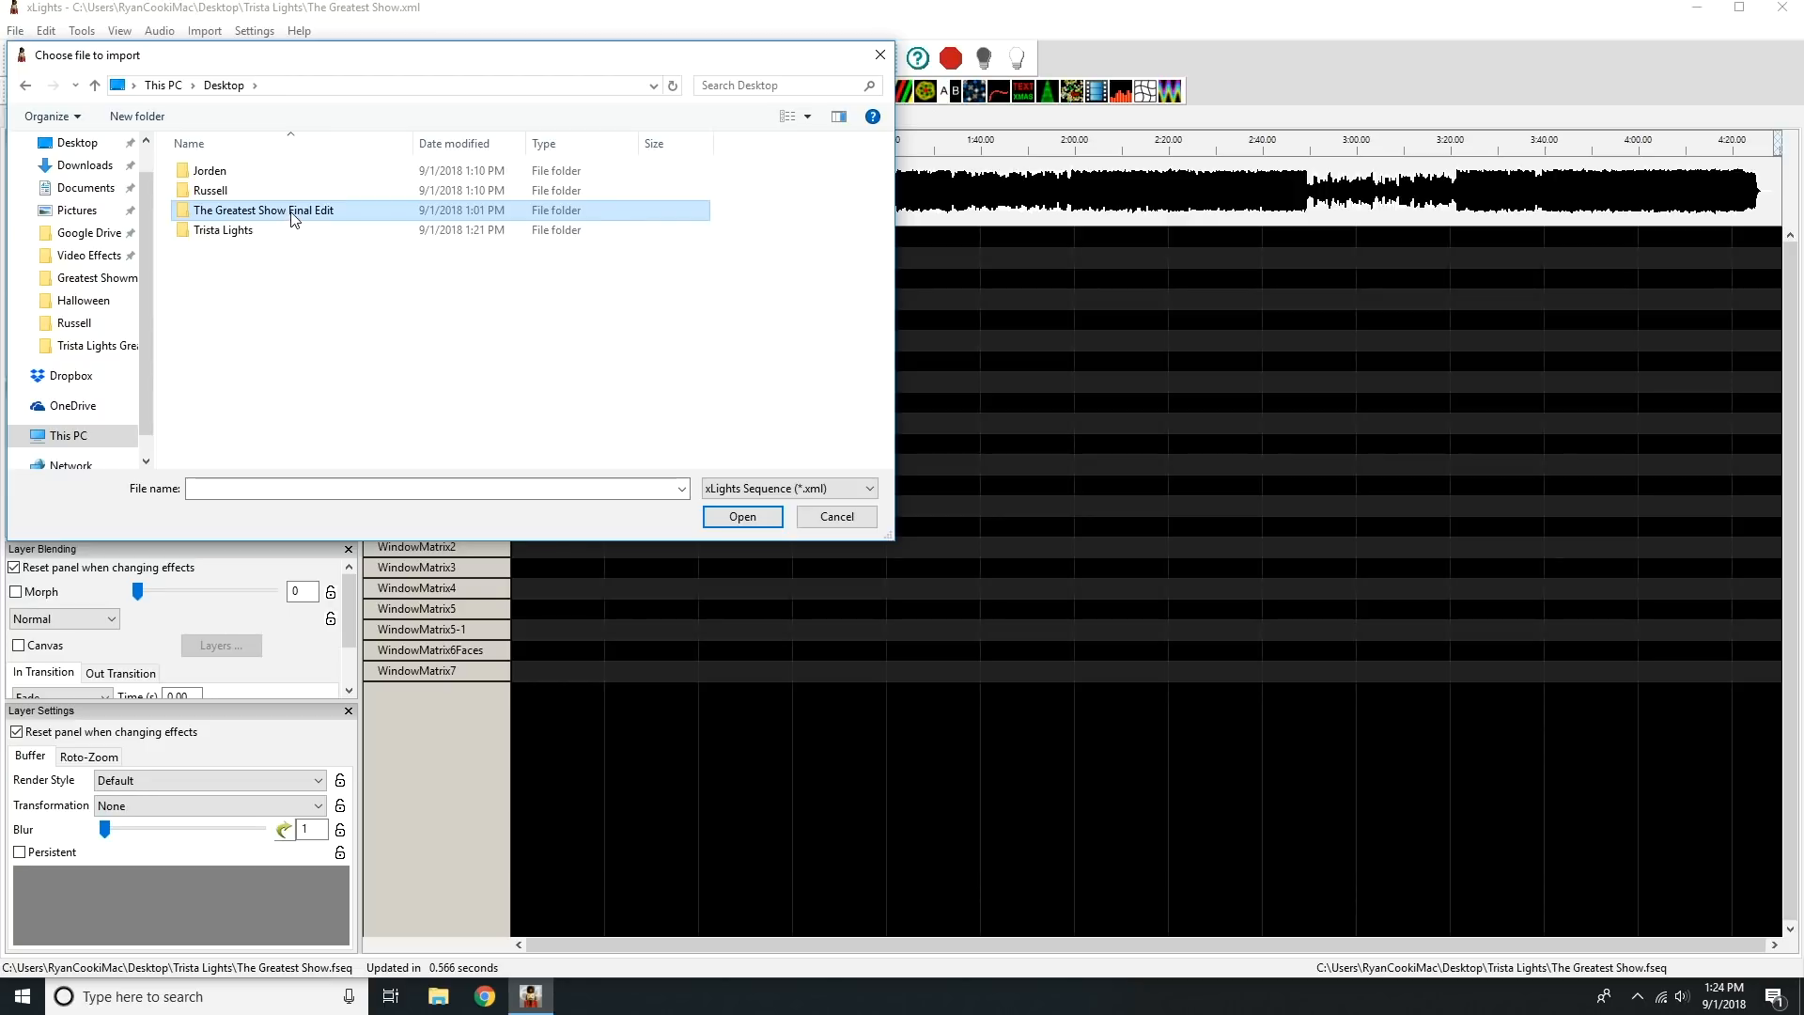
double_click(335, 215)
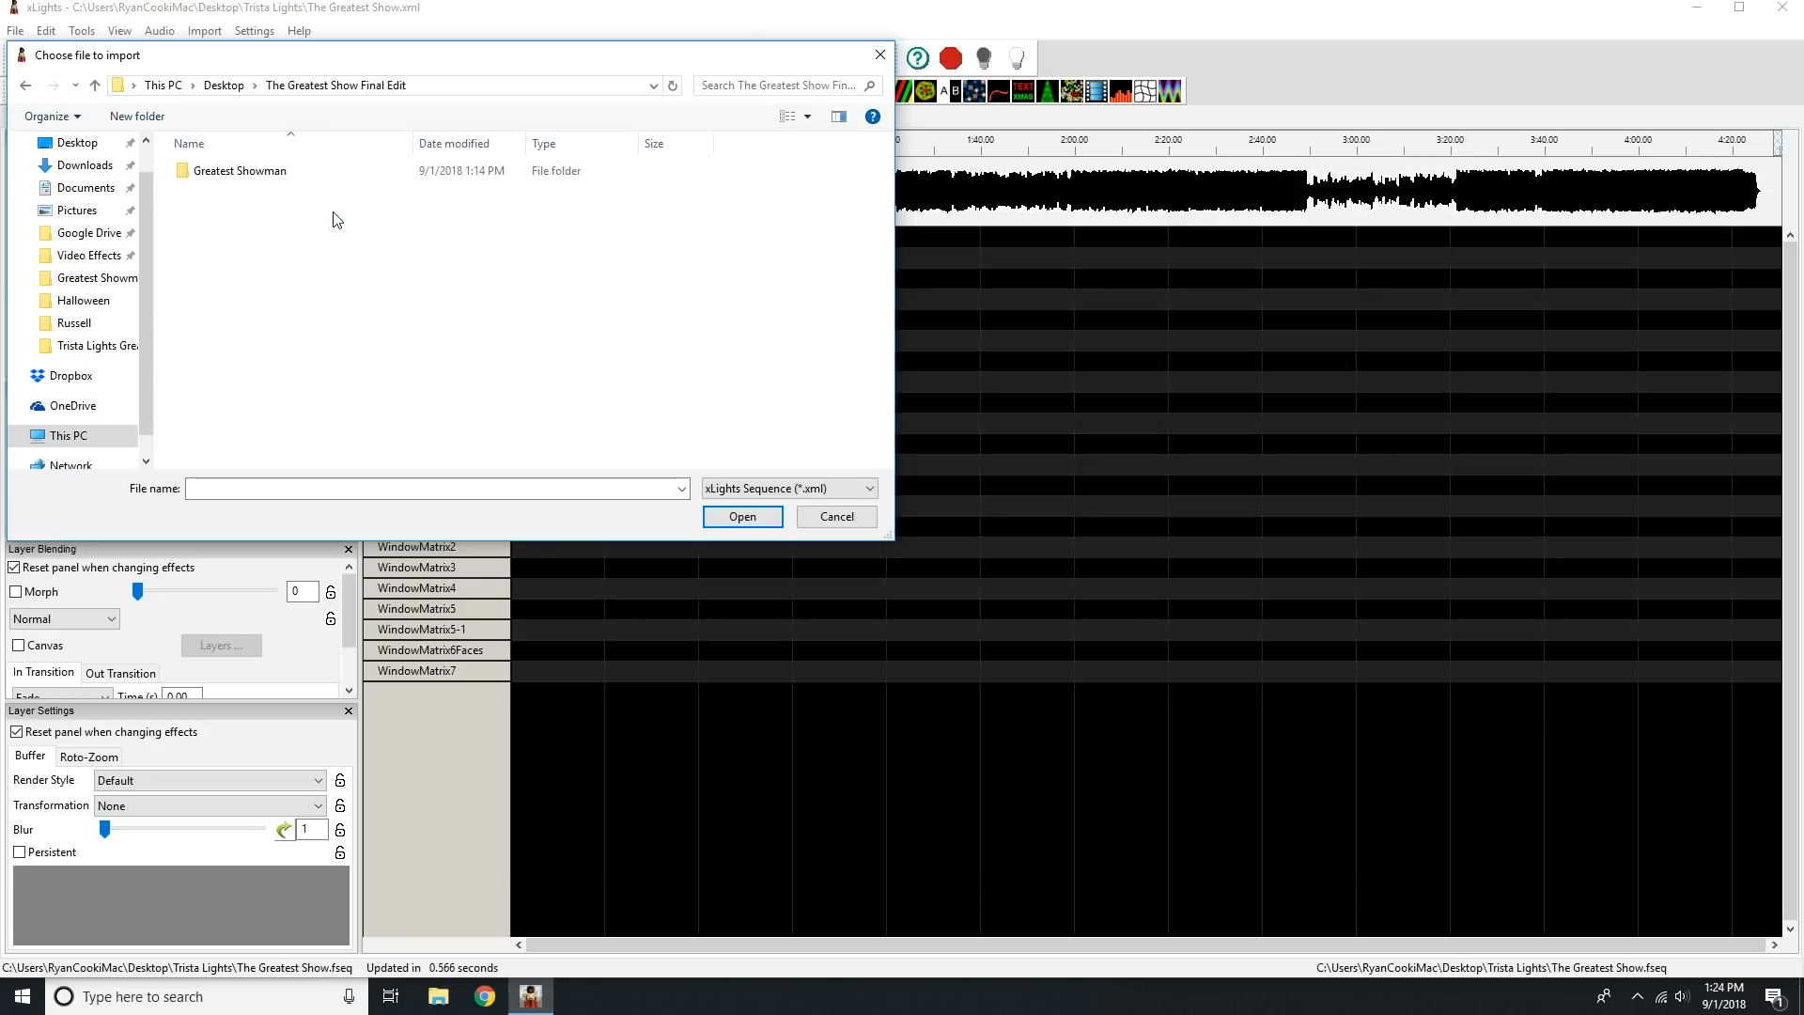
double_click(237, 175)
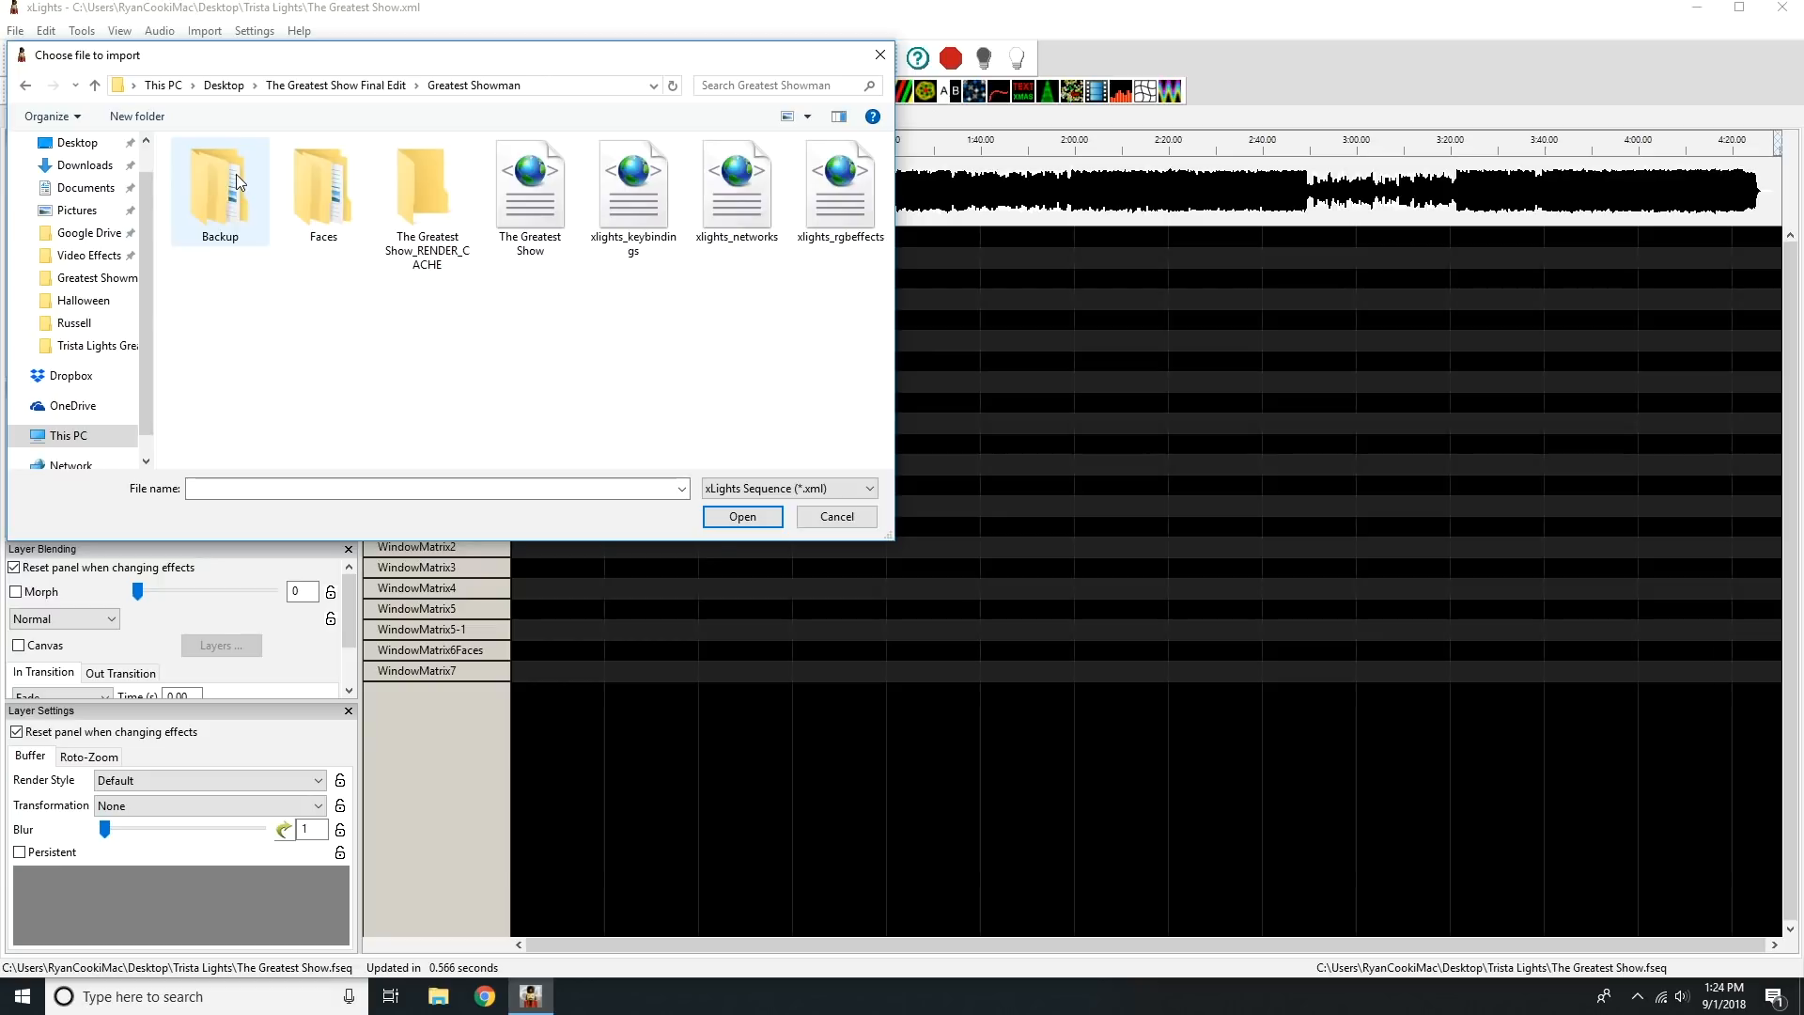
left_click(762, 488)
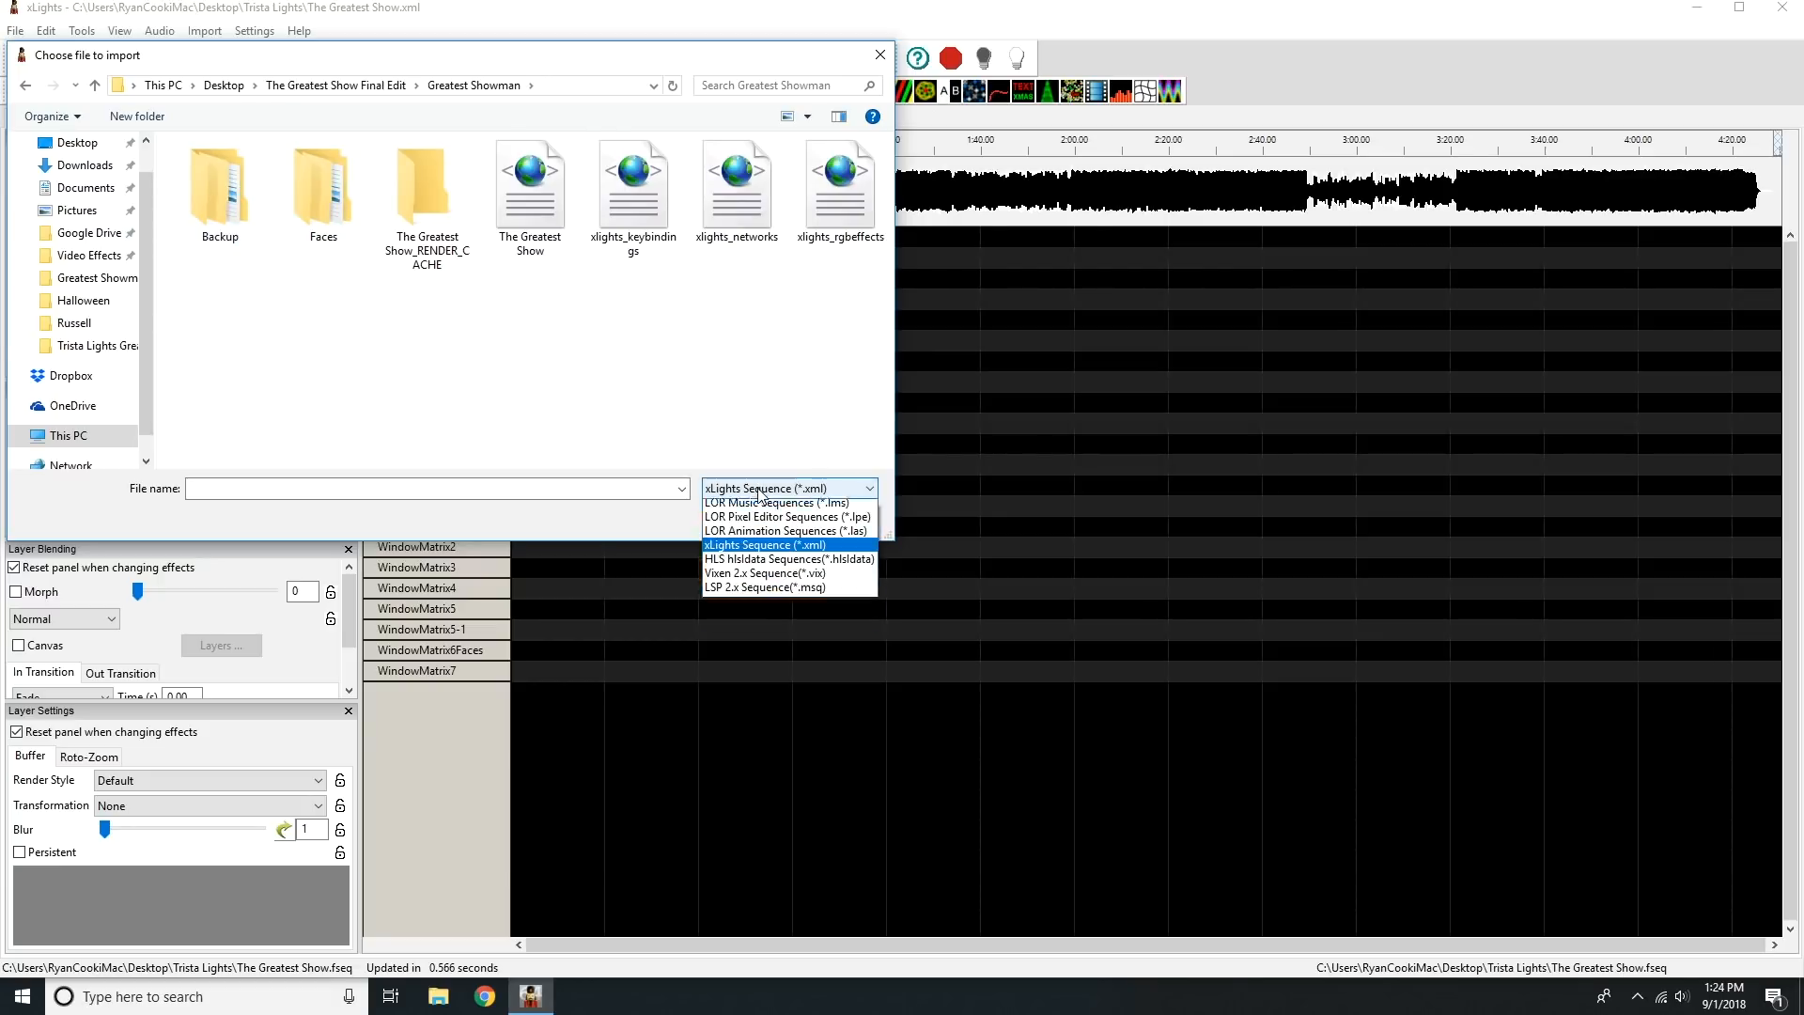
left_click(783, 564)
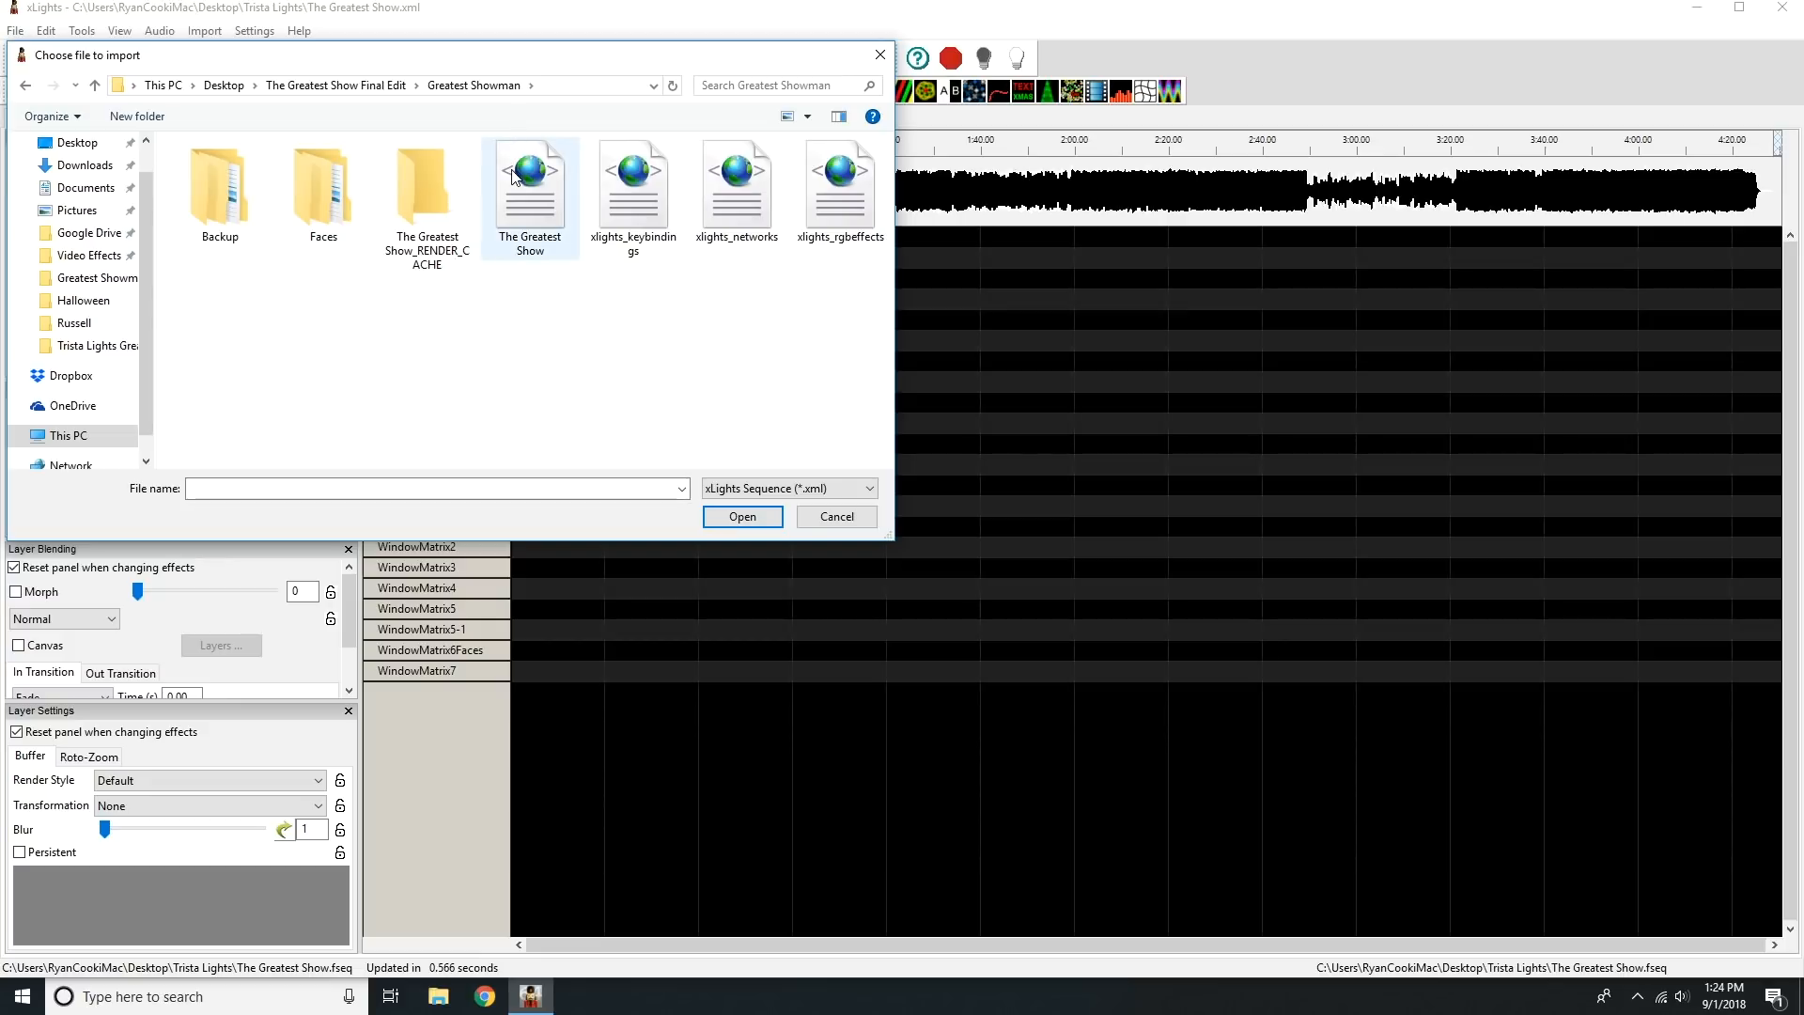
left_click(541, 209)
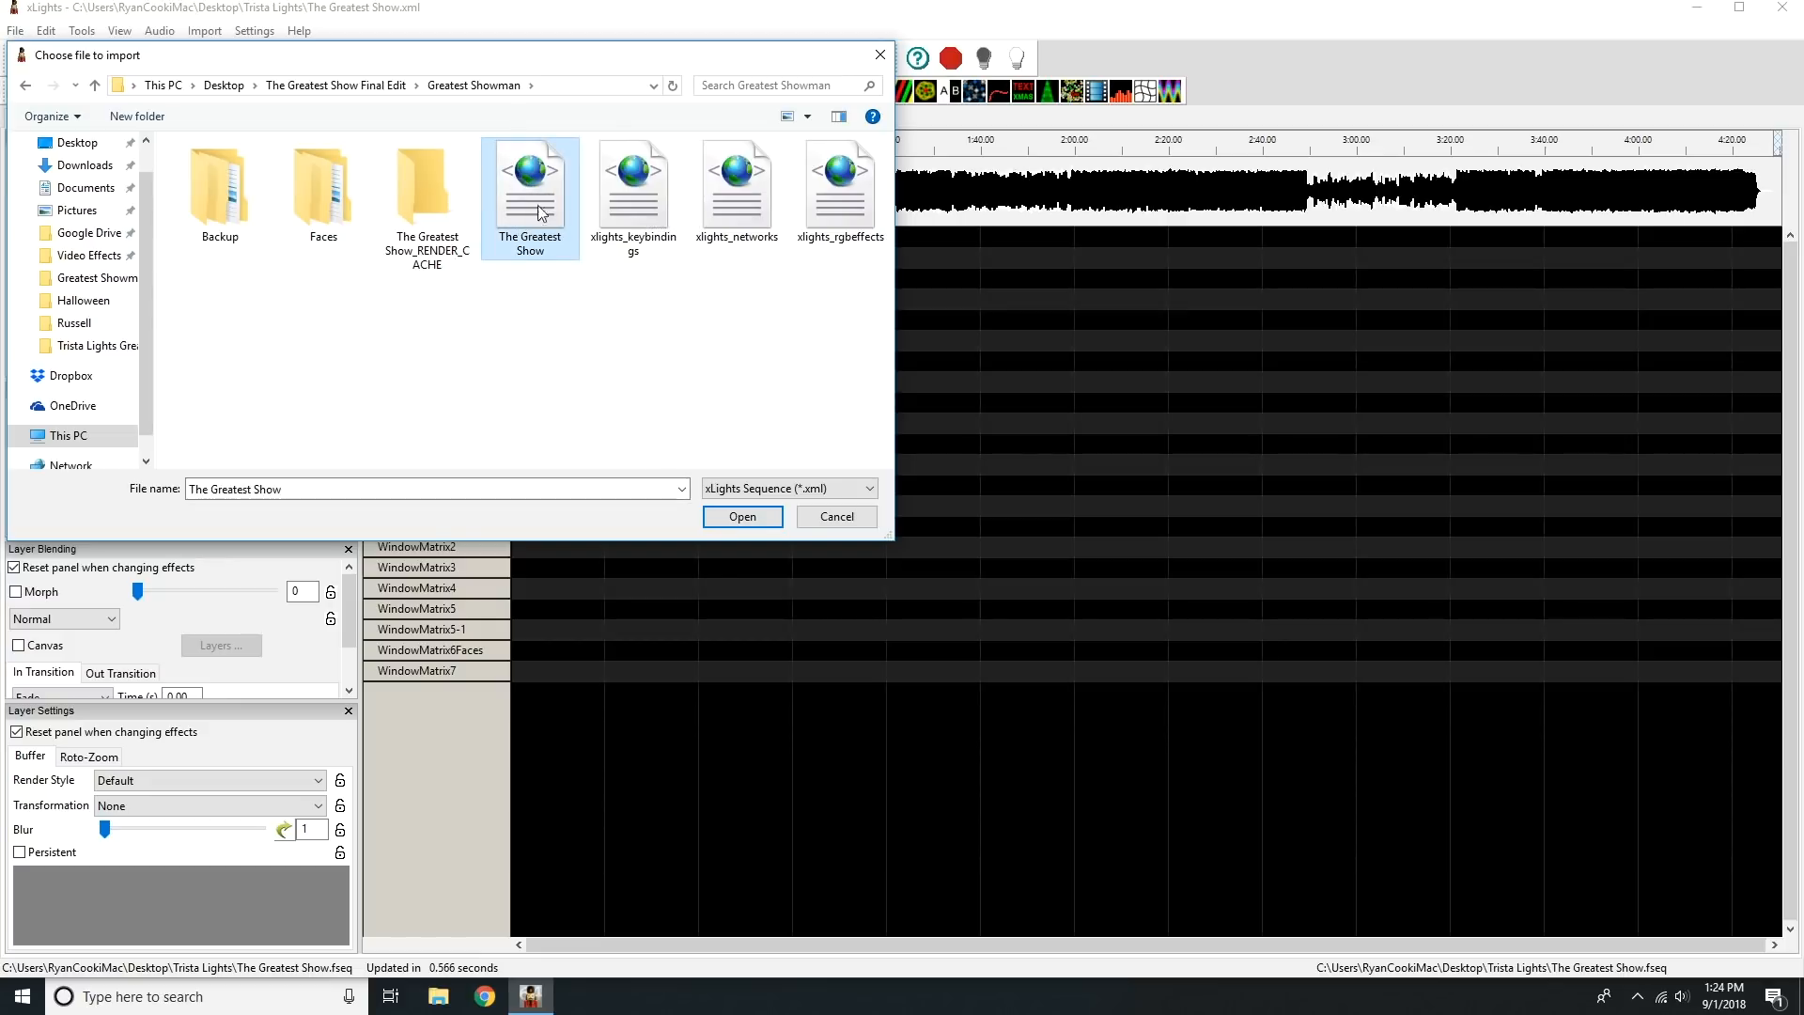
left_click(741, 517)
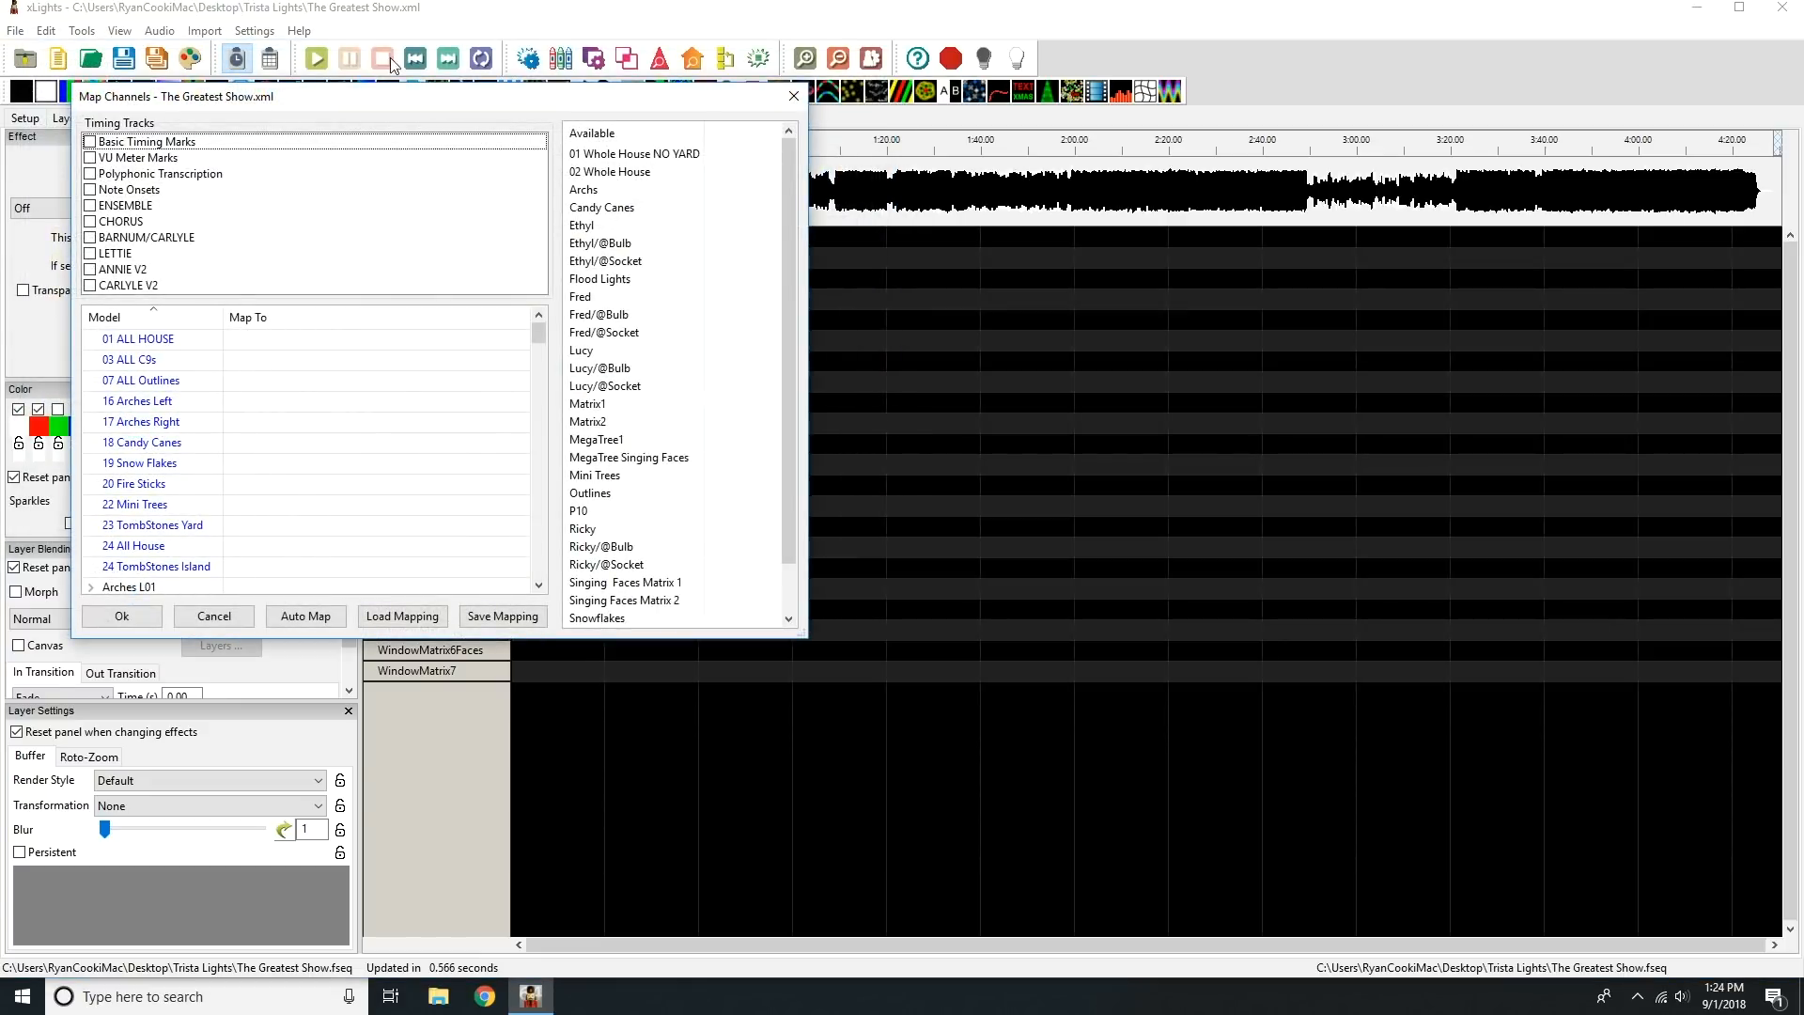
left_click_drag(383, 102, 645, 102)
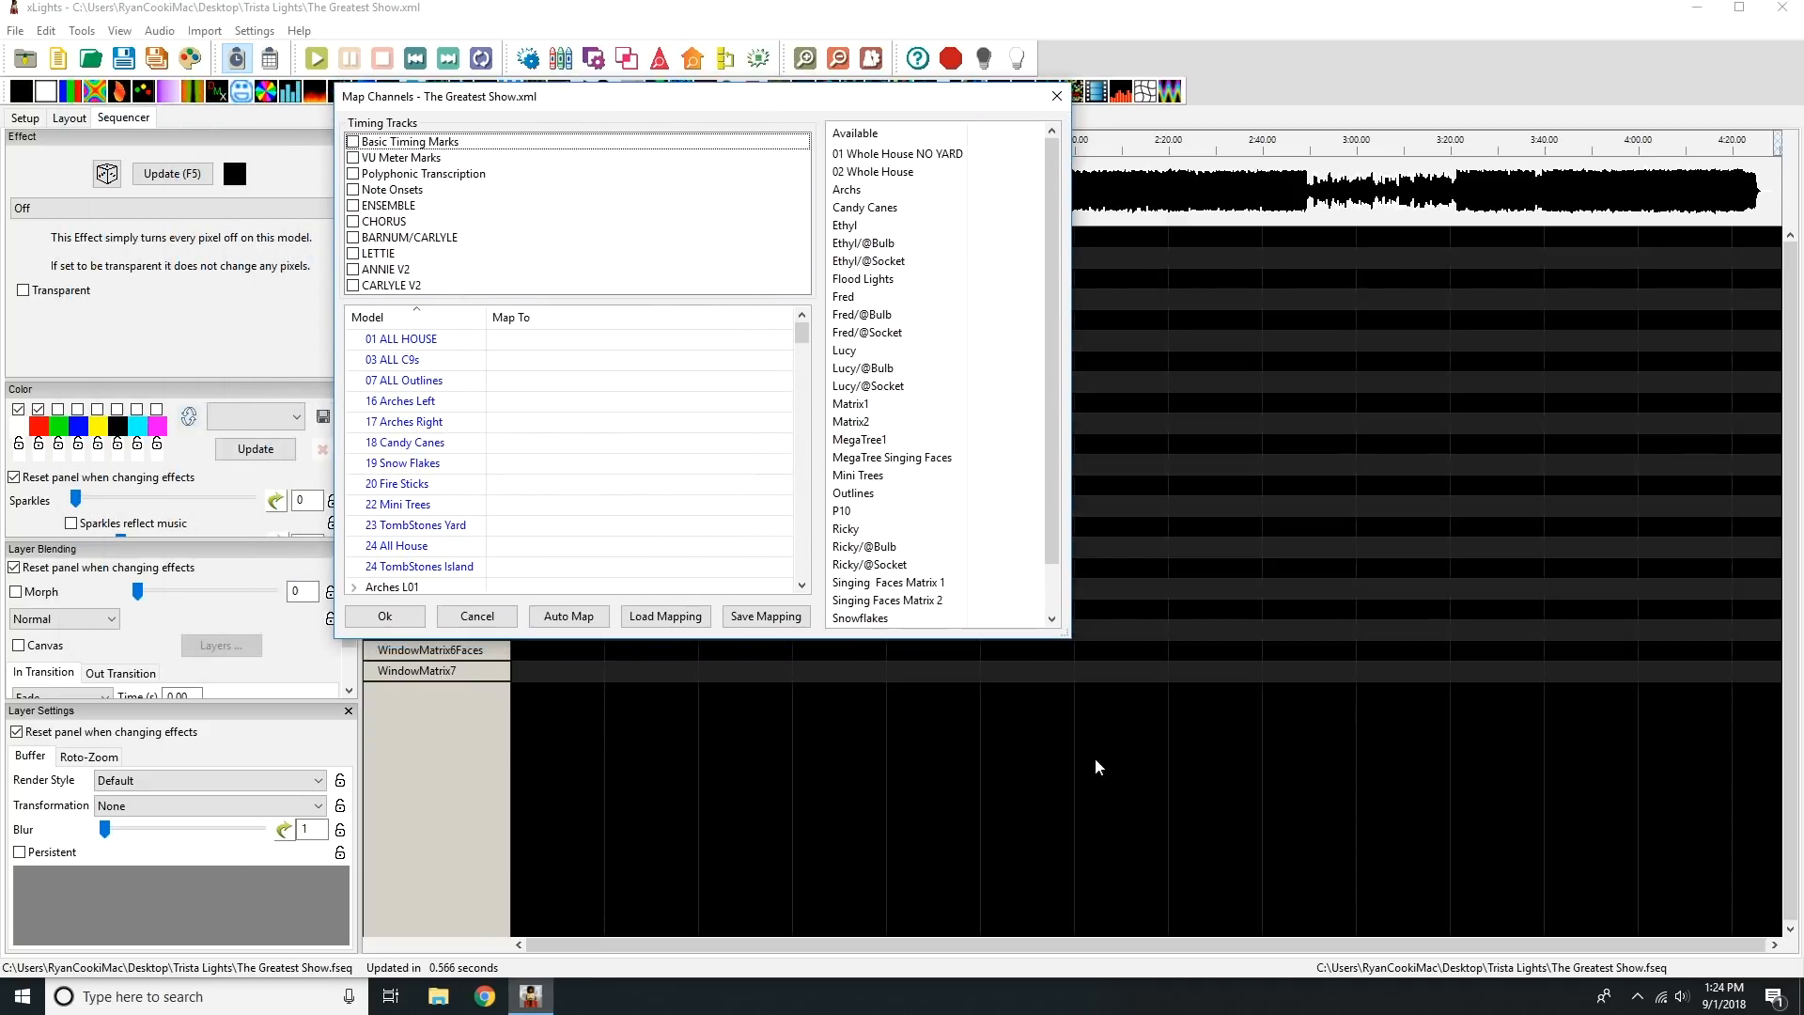
left_click_drag(1071, 640, 1557, 907)
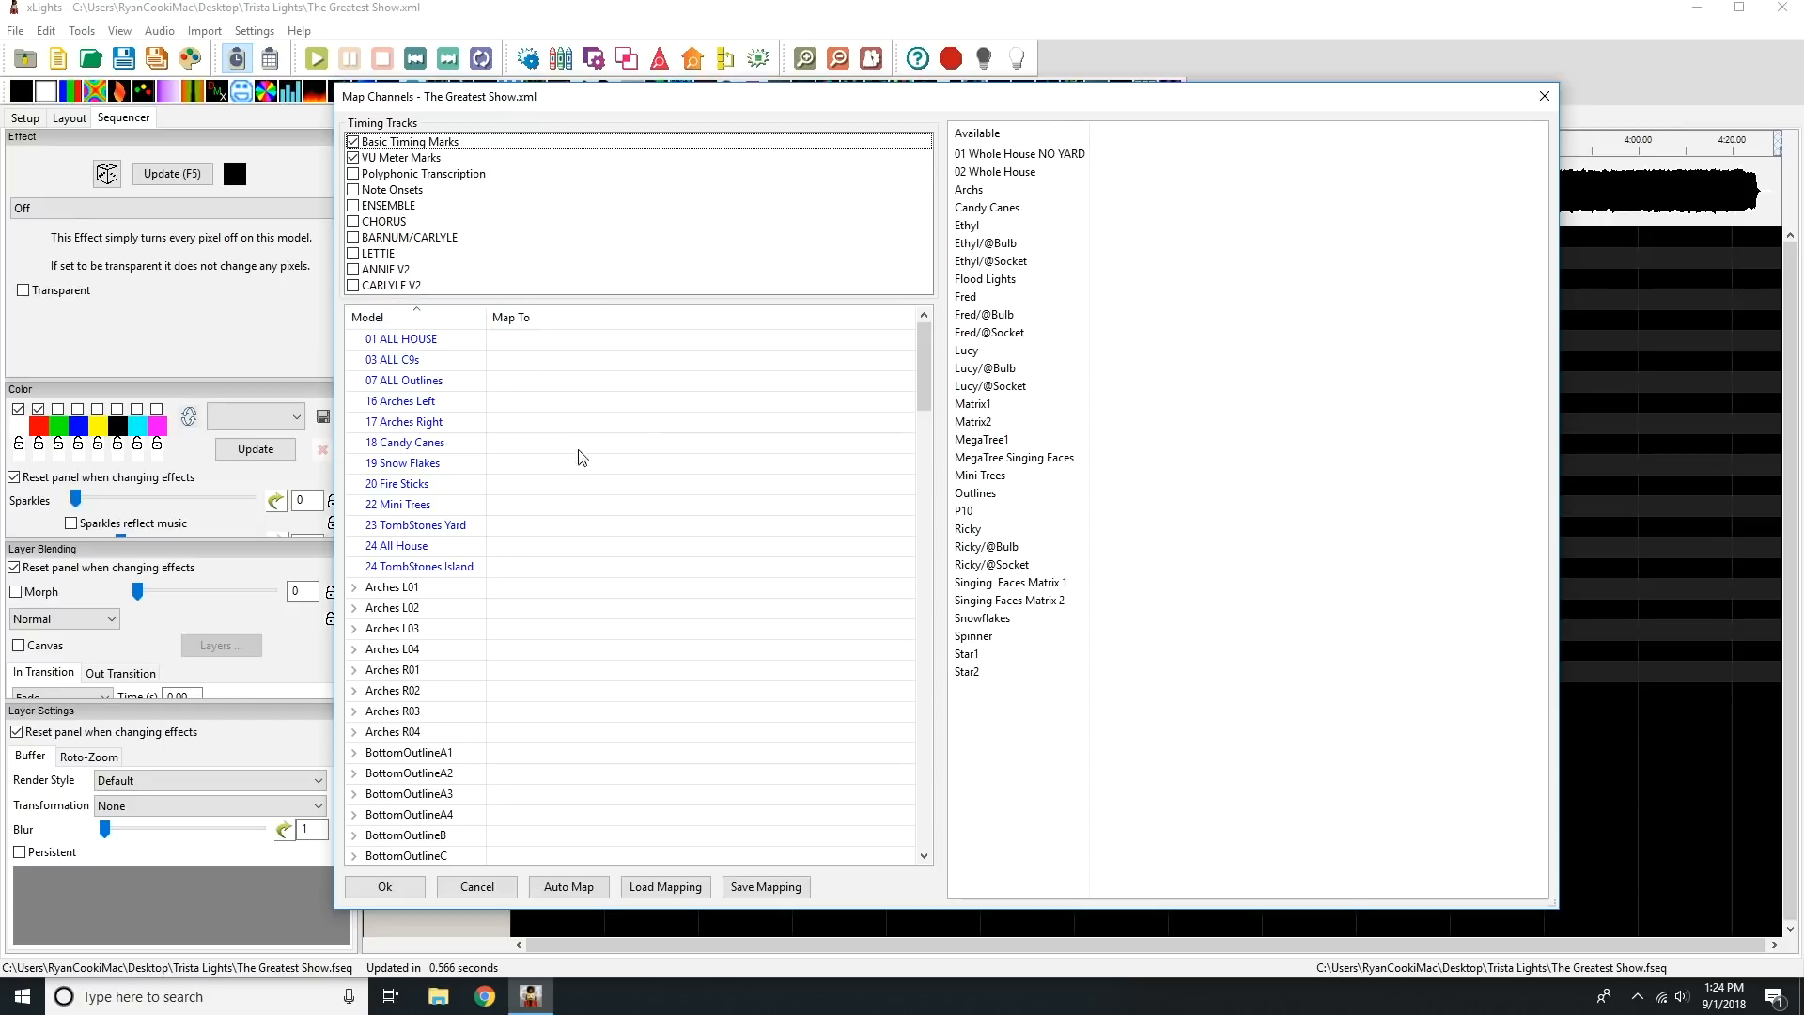
Map 01 Whole House NO YARD to the 24 All House group and 02 Whole House to 01 ALL HOUSE.
mouse_move(927, 352)
left_mouse_down()
mouse_move(921, 787)
mouse_move(920, 340)
left_mouse_up()
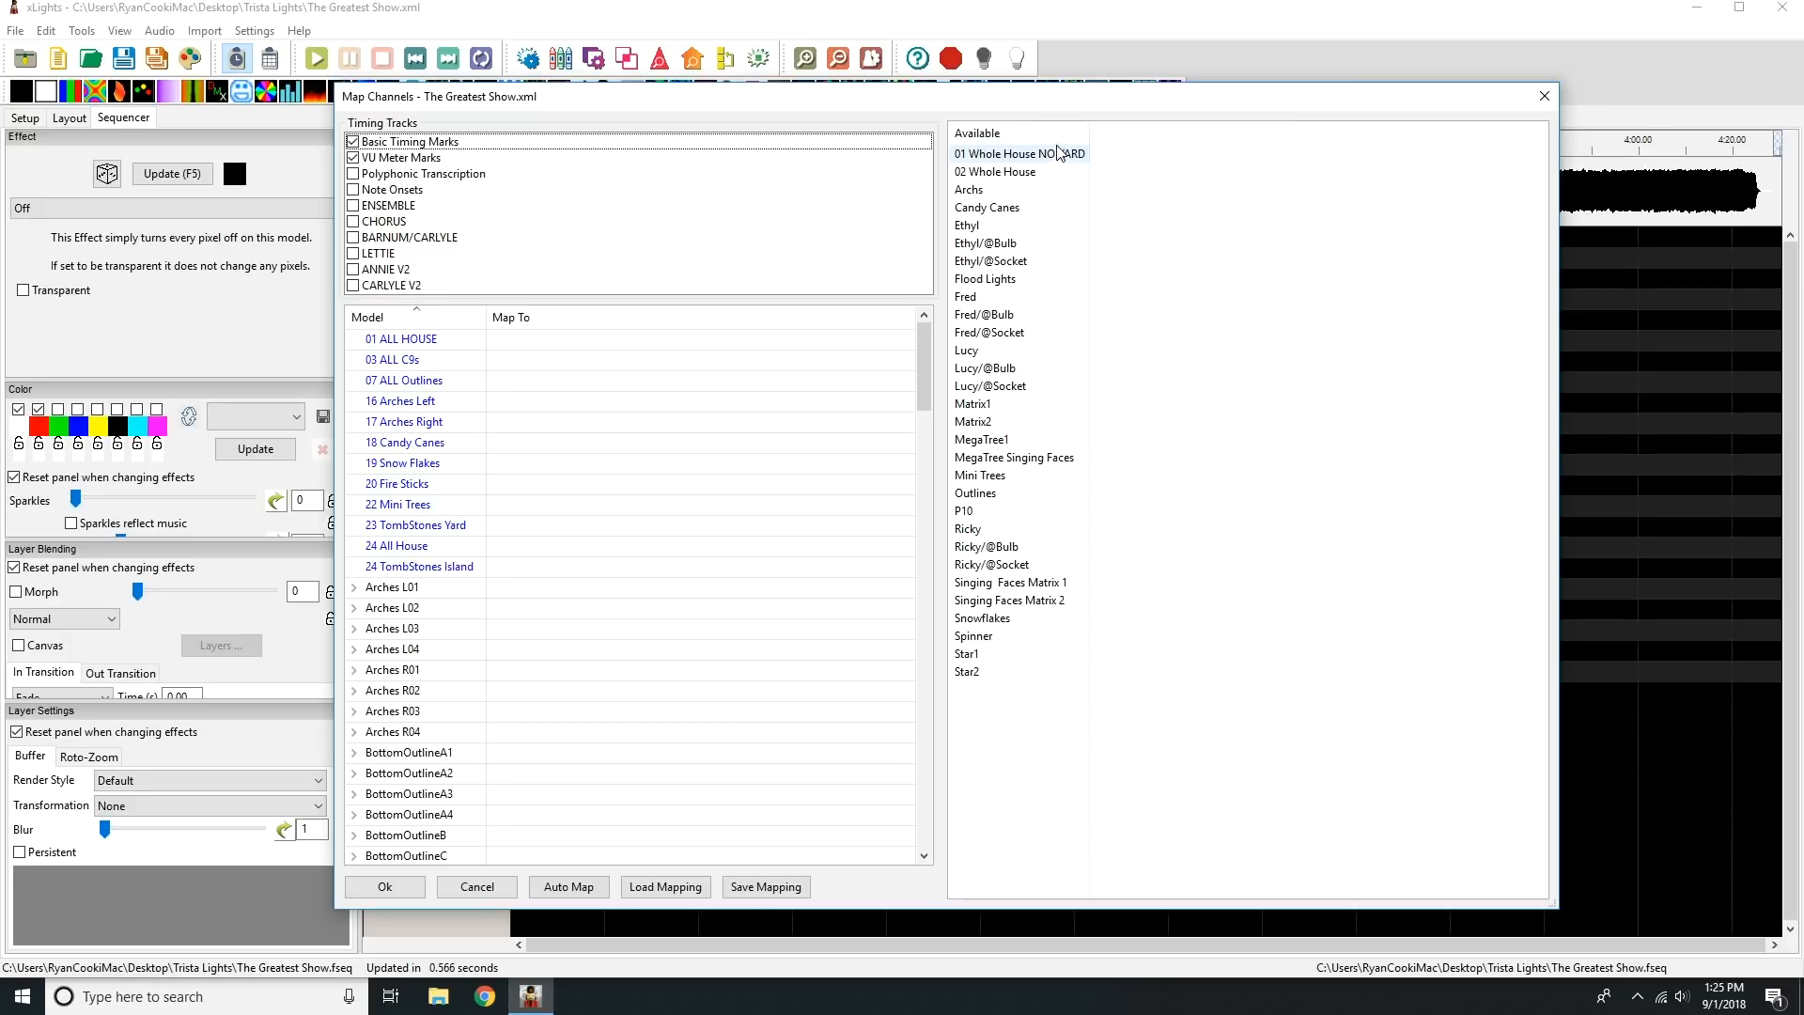
left_click_drag(927, 336, 919, 287)
left_click_drag(1015, 162, 519, 555)
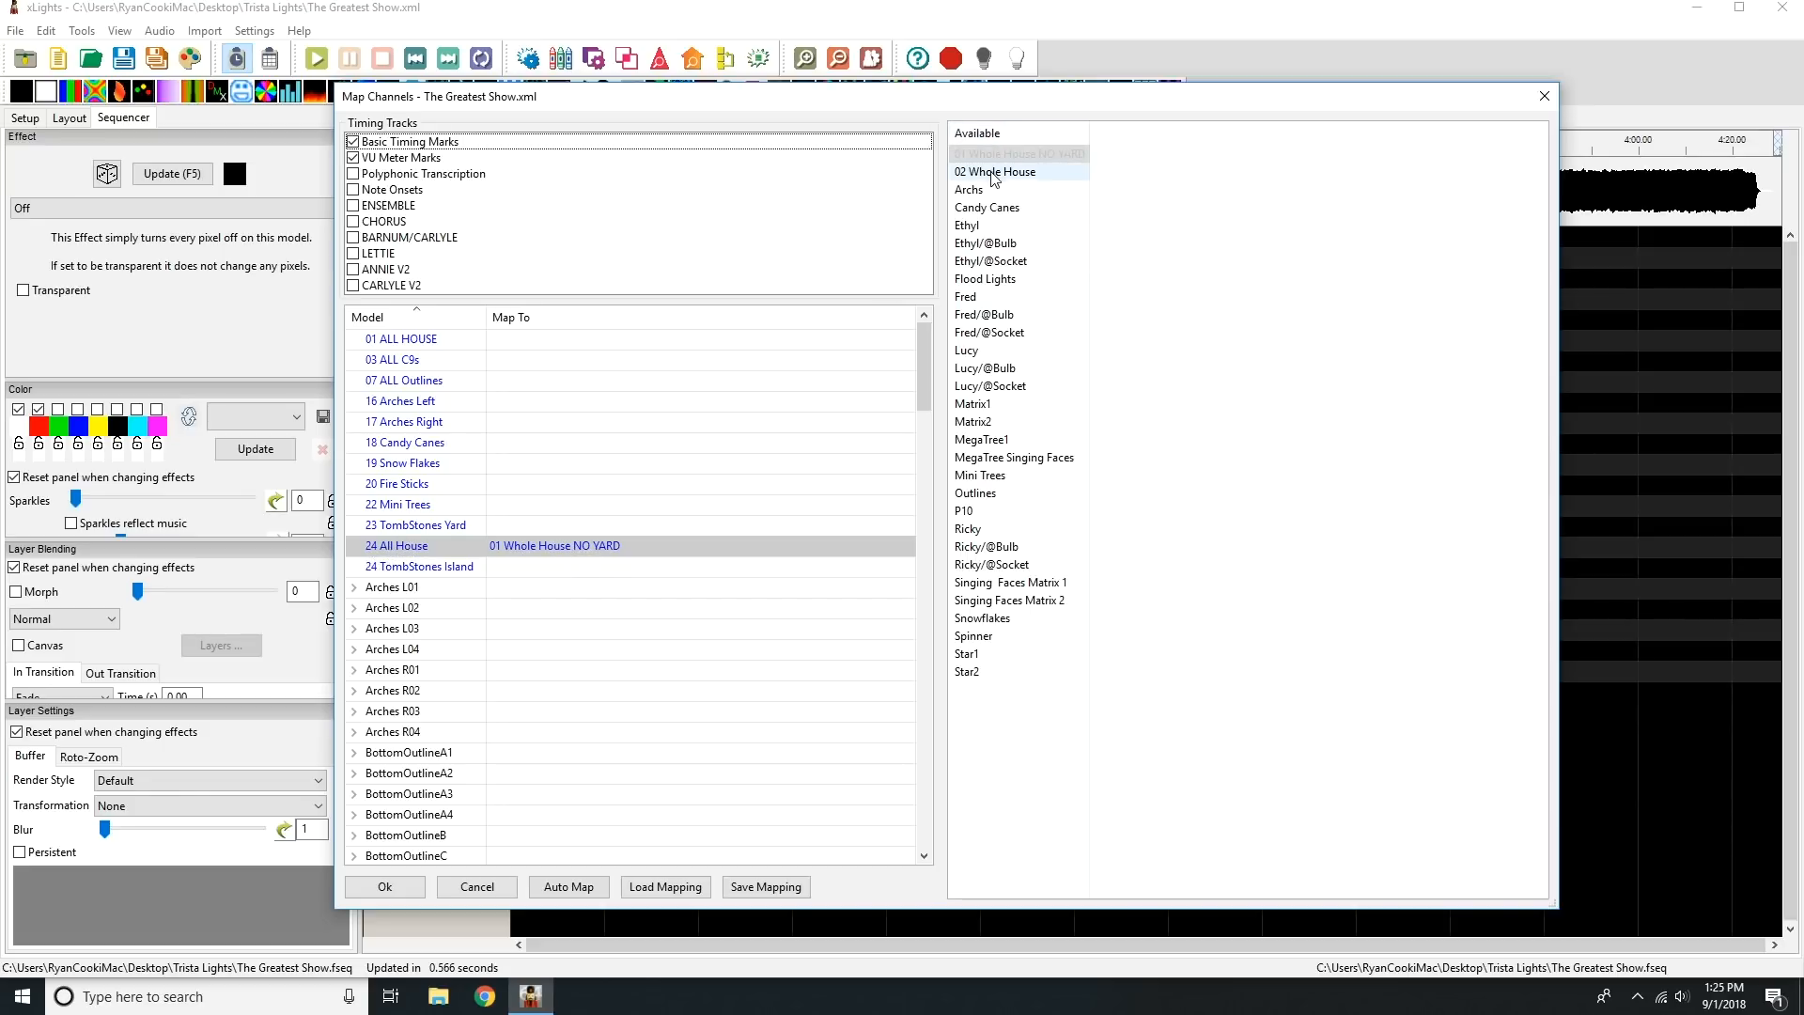
left_click(602, 340)
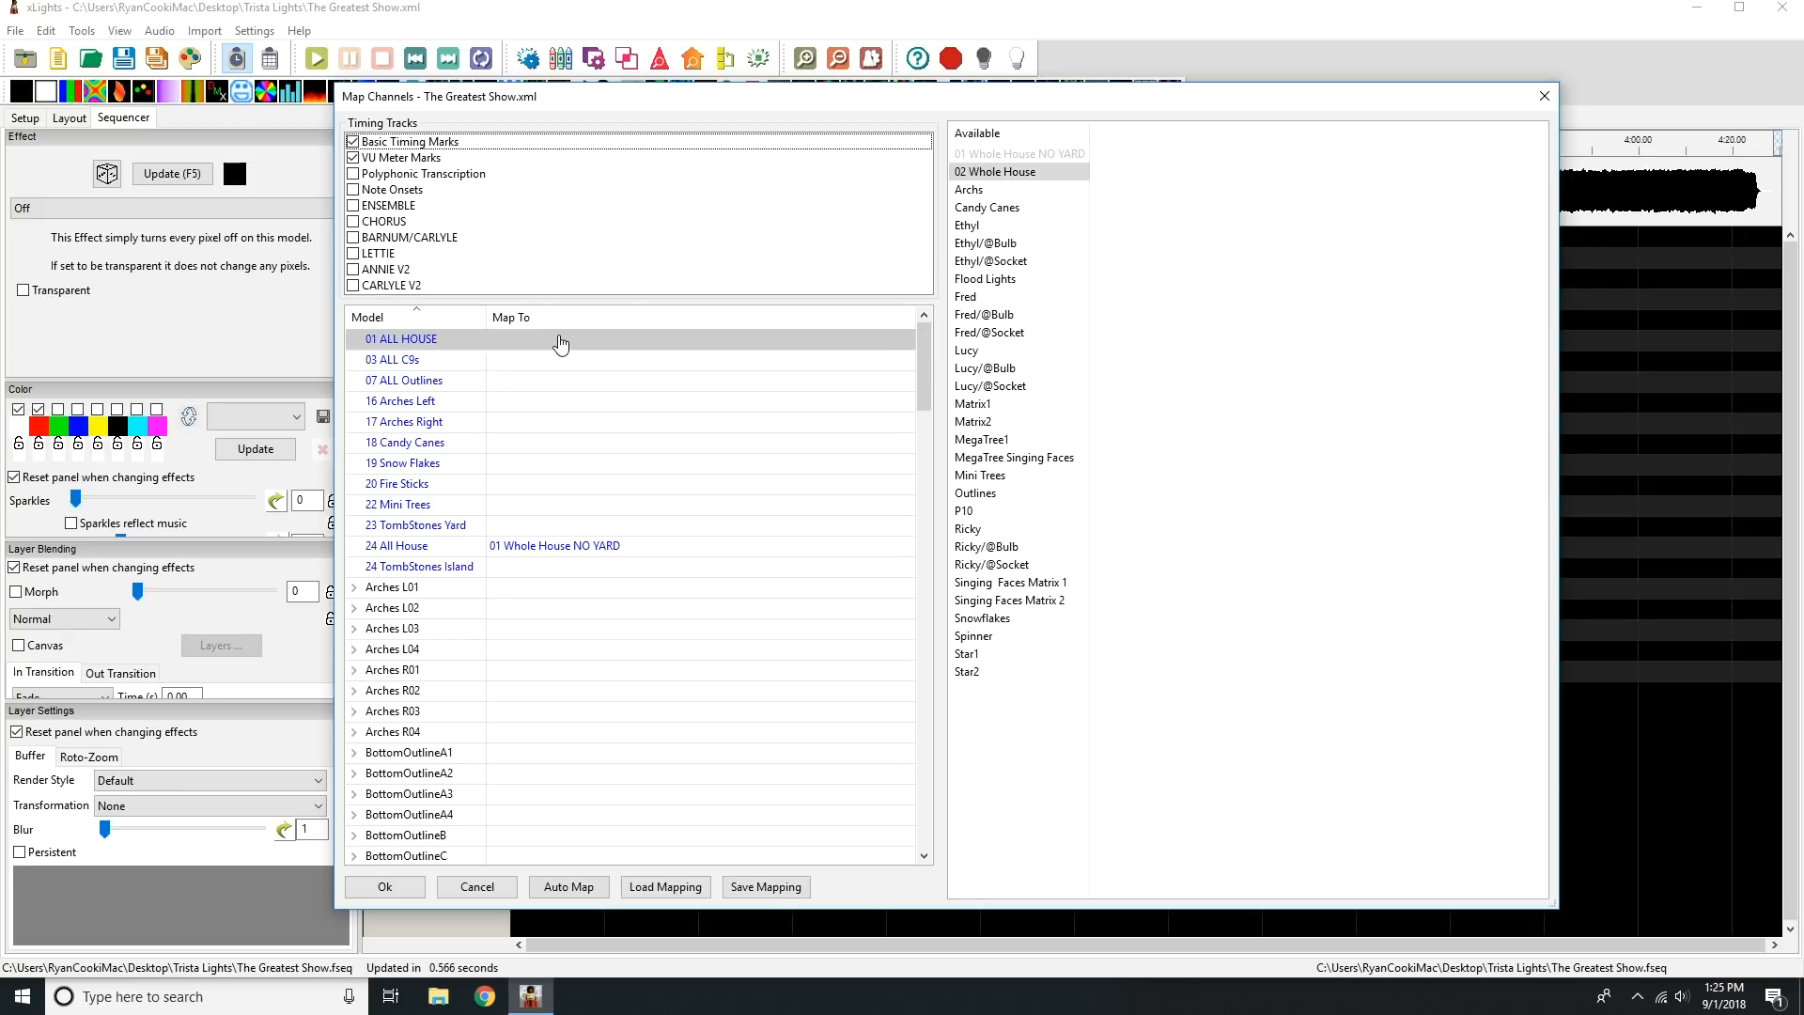
left_click_drag(561, 344, 563, 341)
Map Archs to both 16 Arches Left and 17 Arches Right, and Candy Canes to 18 Candy Canes.
left_click_drag(980, 197, 515, 398)
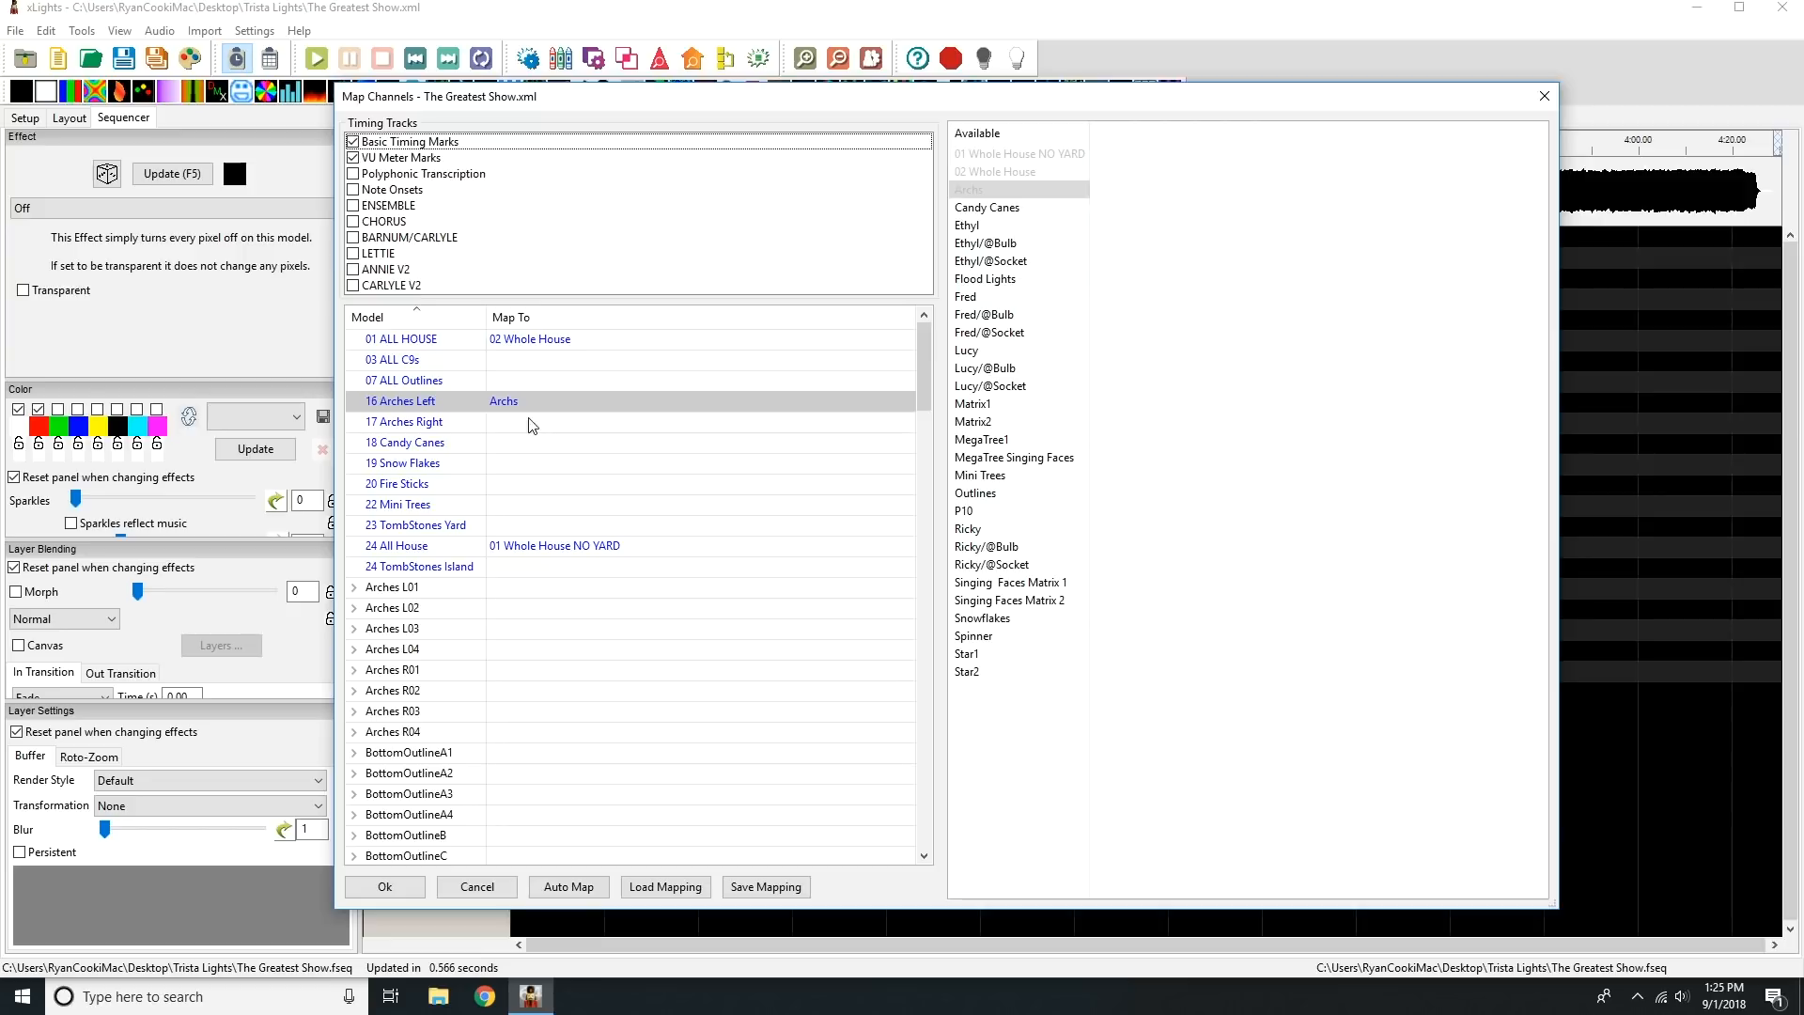
left_click_drag(974, 195, 565, 428)
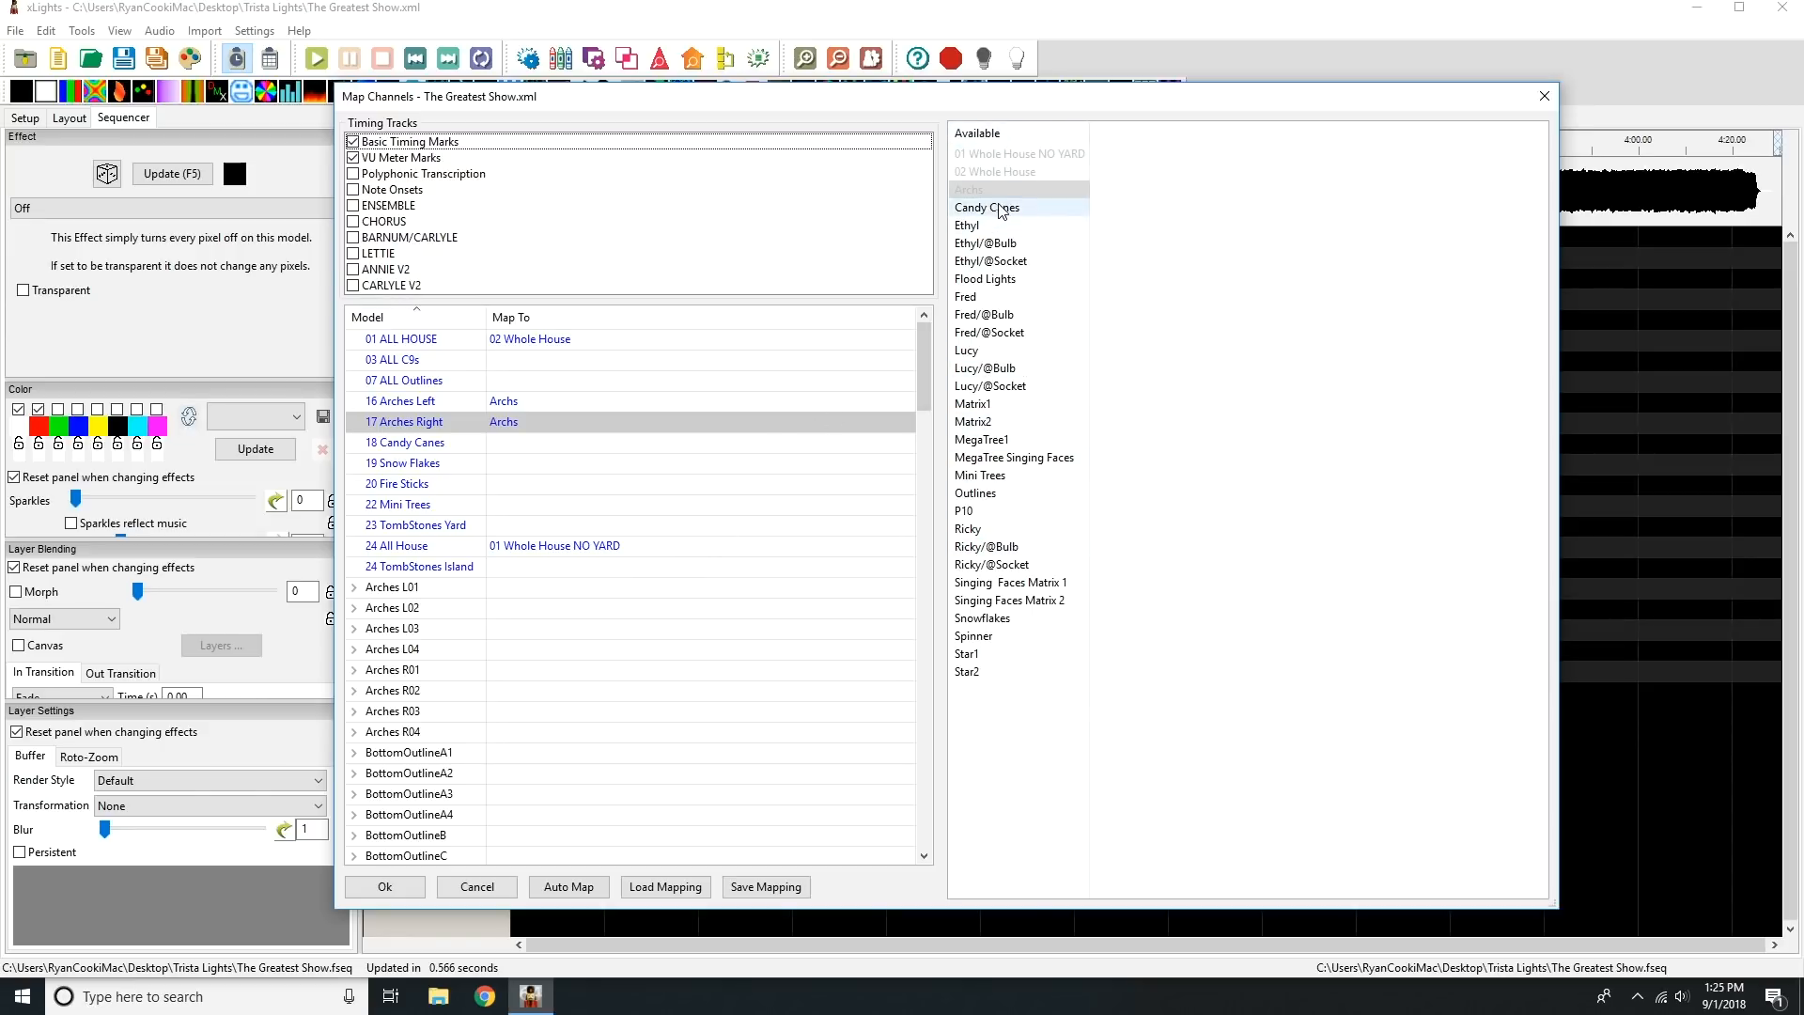
left_click_drag(1008, 214, 523, 450)
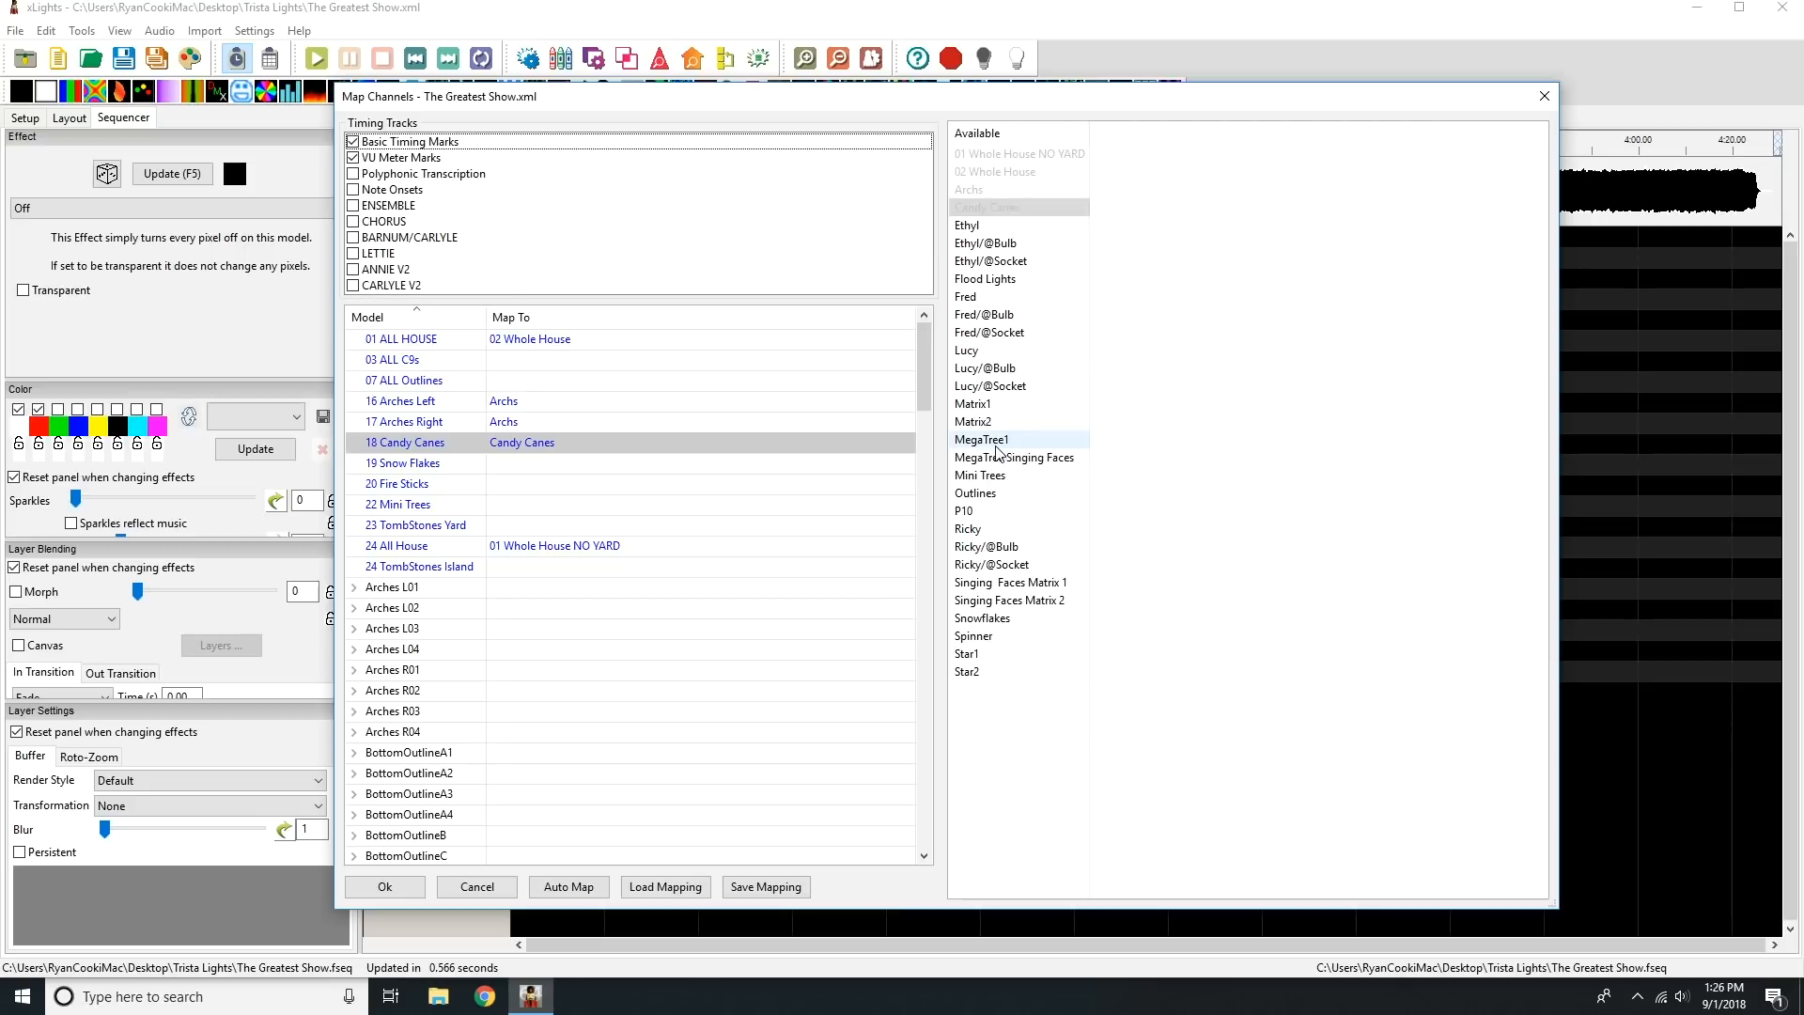
Map MegaTree1 to the MegaTree model and Star1 to MegaTreeTopper.
left_click_drag(929, 380, 928, 397)
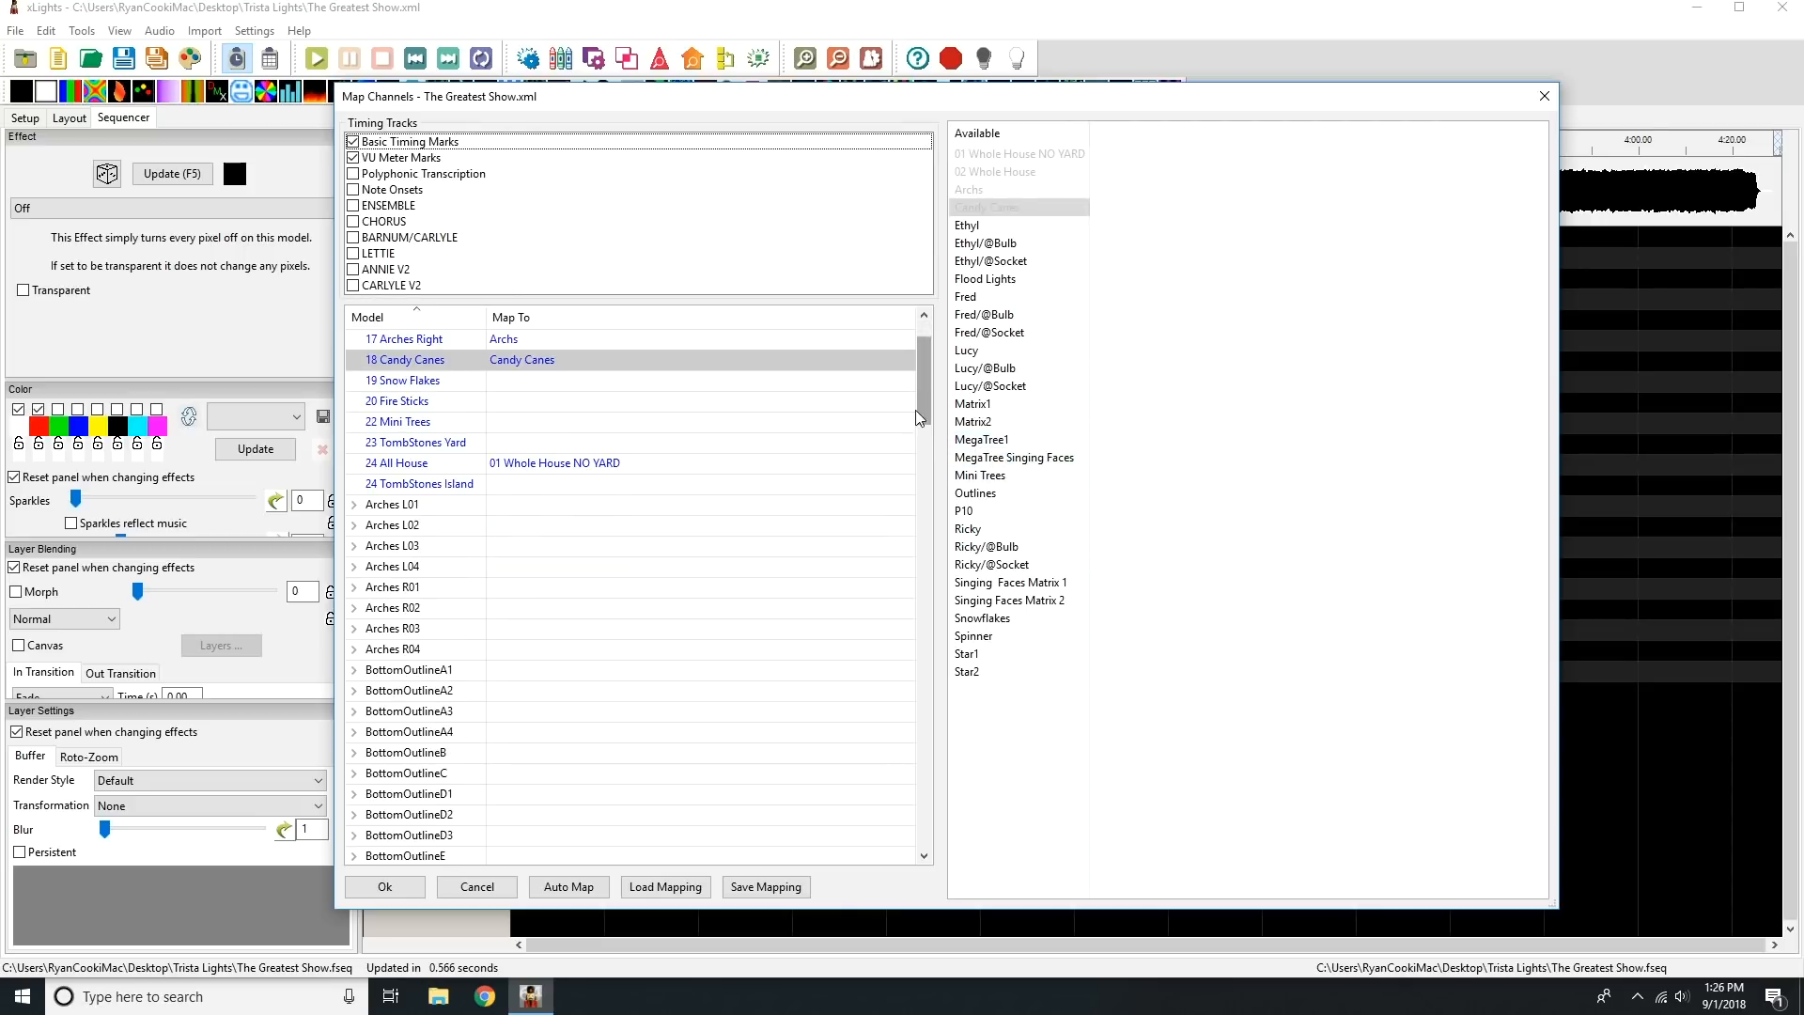
left_click_drag(921, 382, 908, 666)
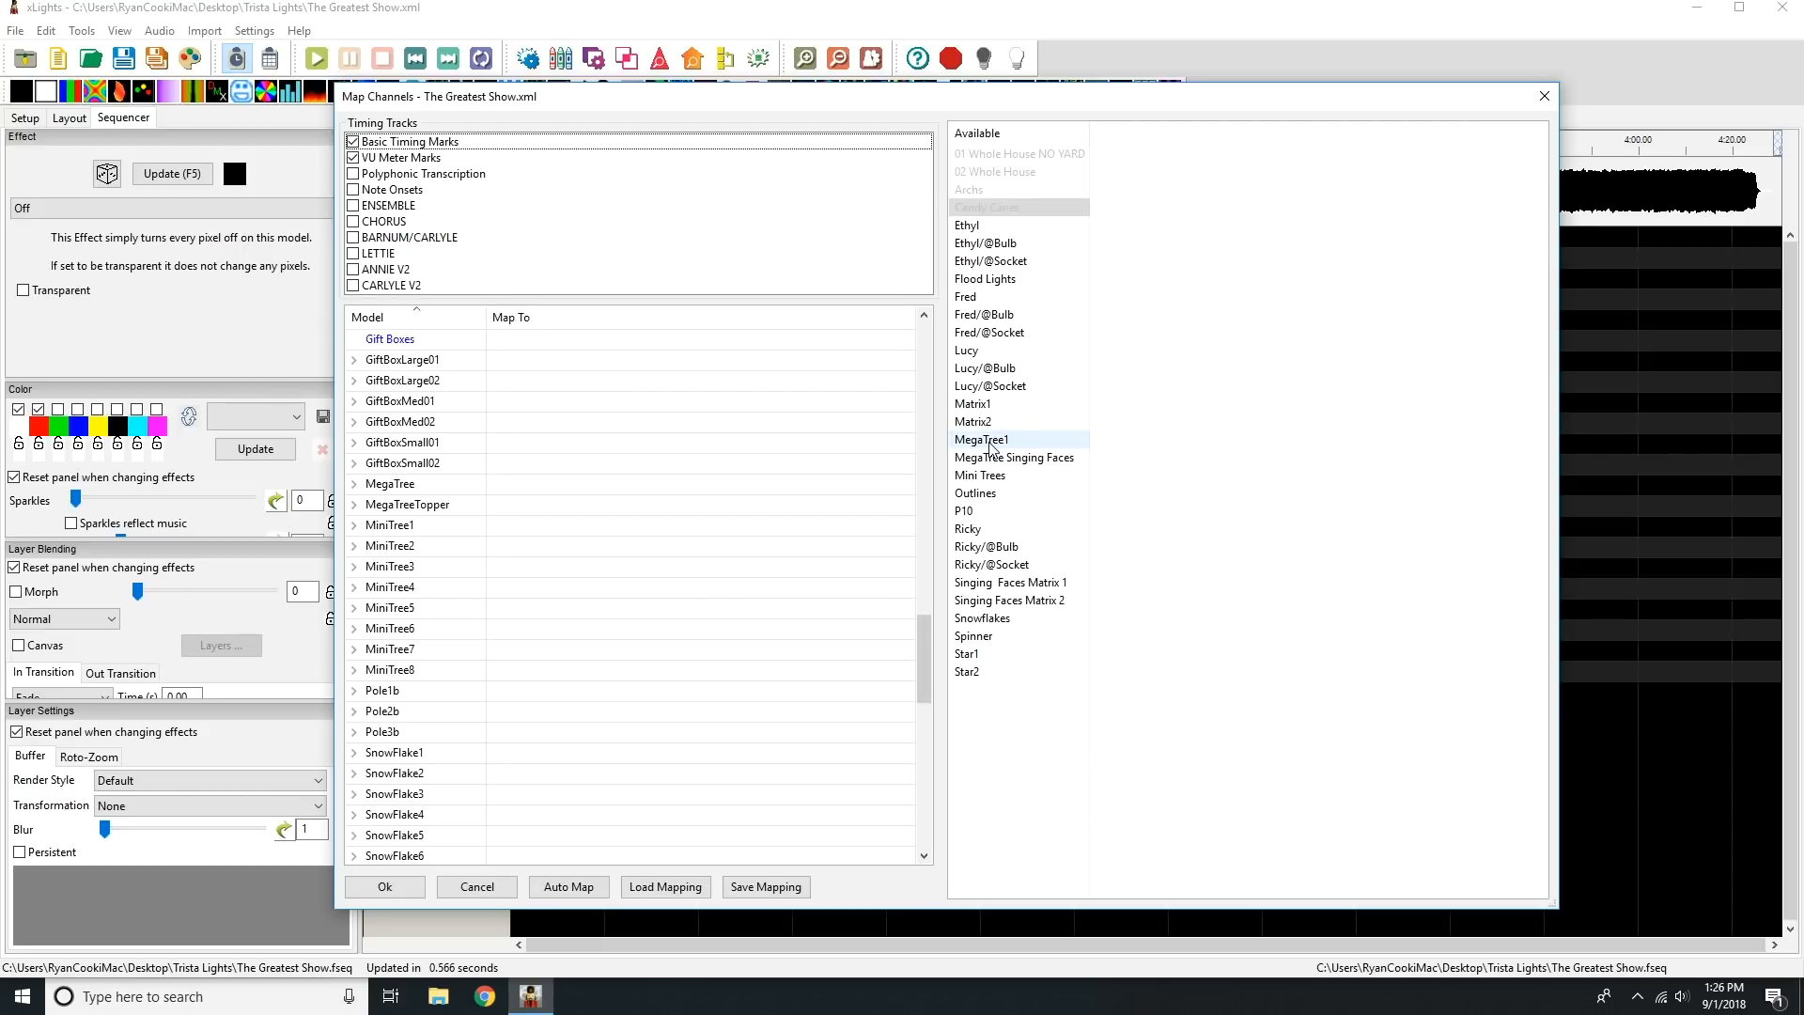
left_click_drag(991, 447, 606, 493)
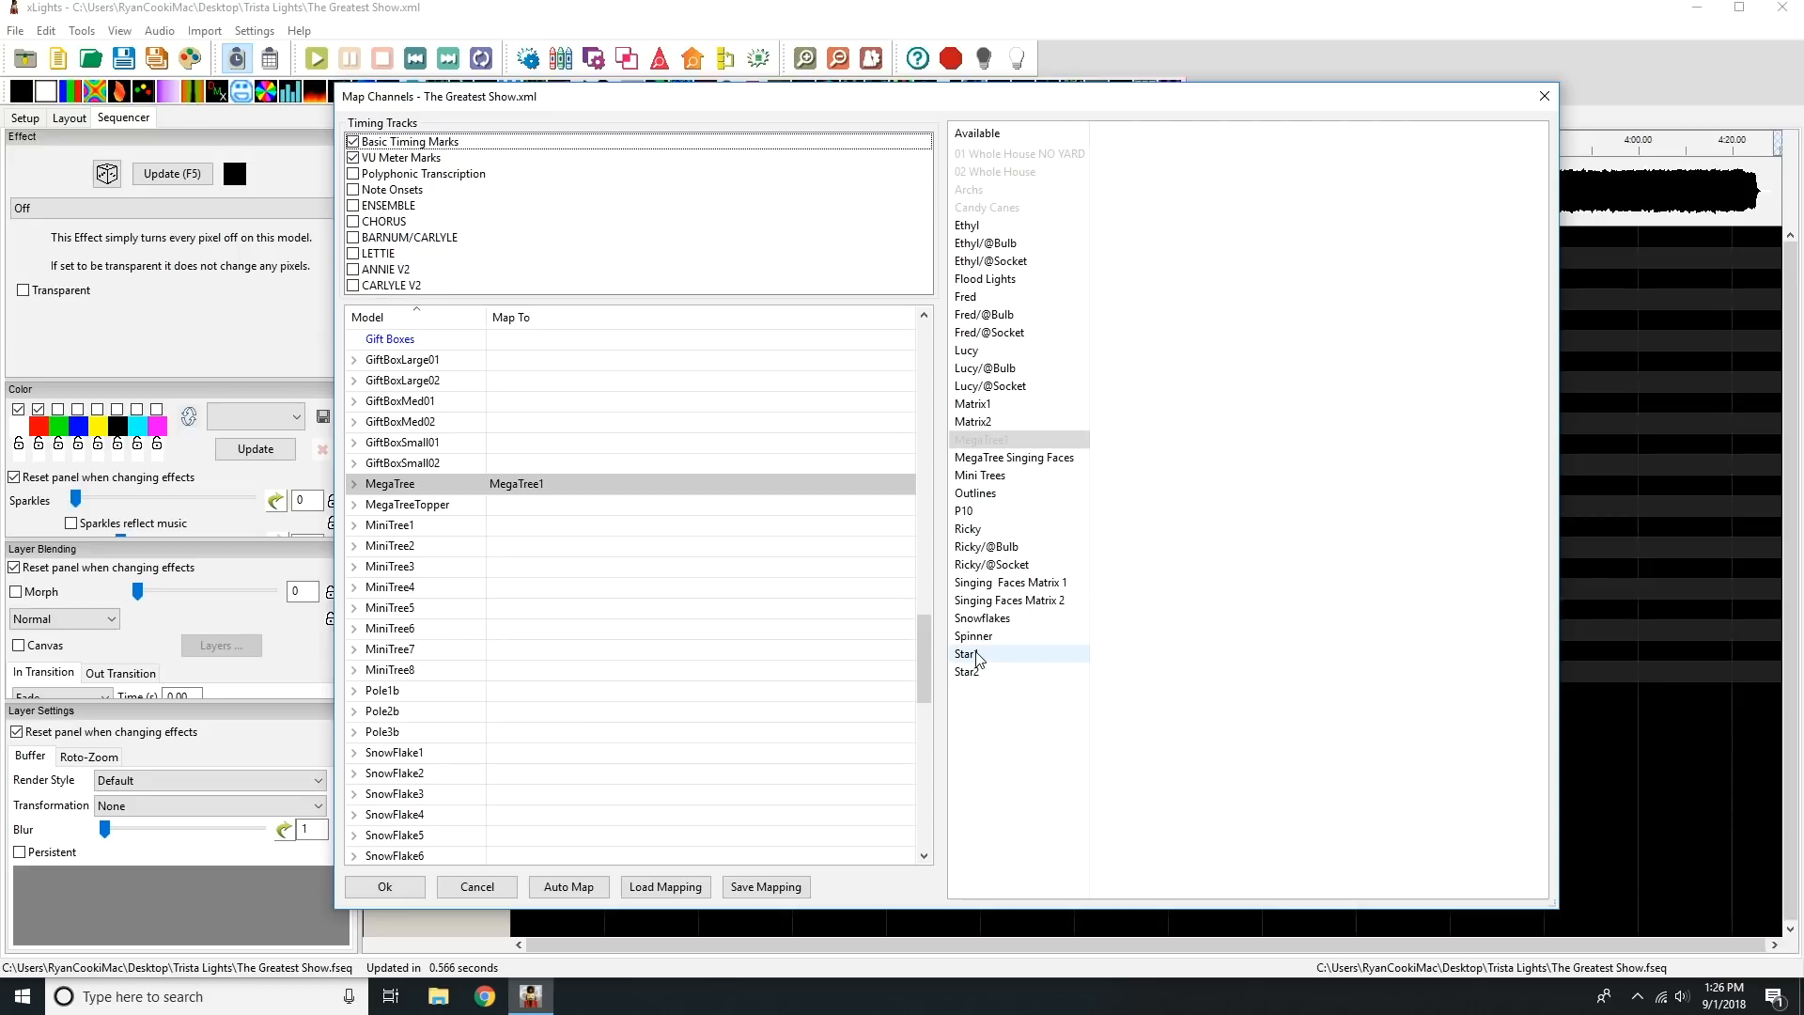
left_click_drag(976, 655, 714, 512)
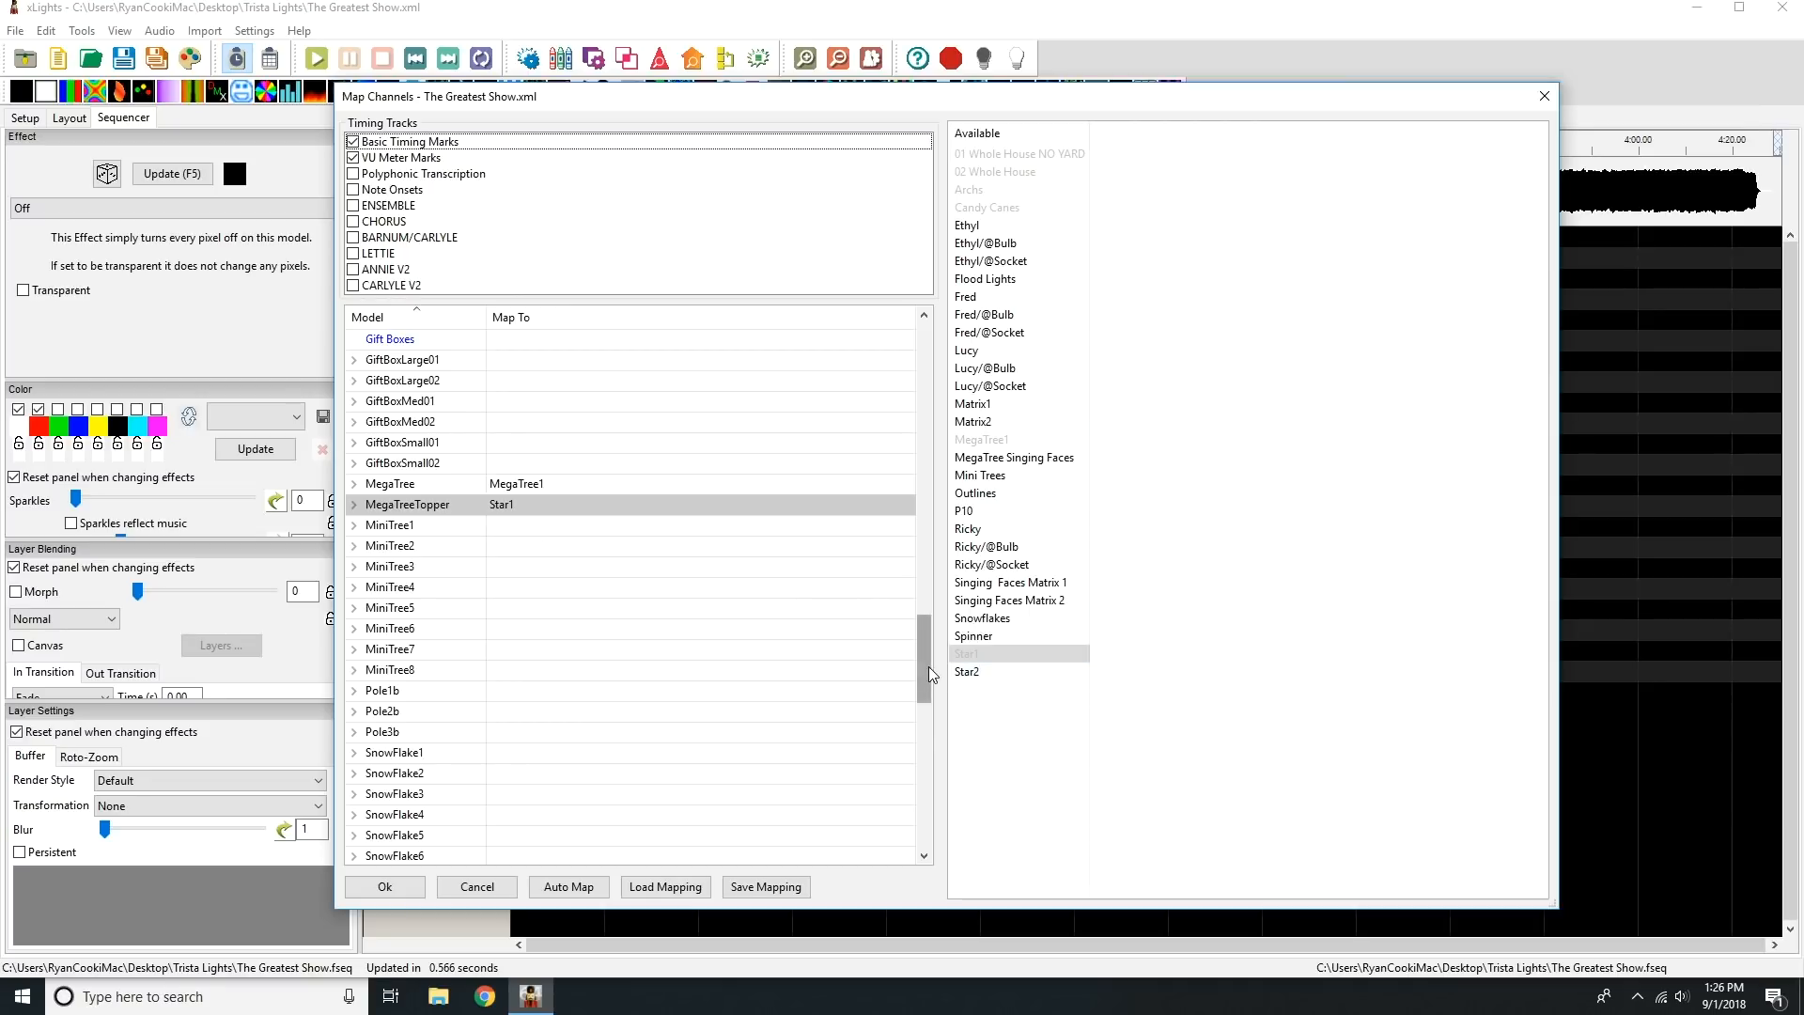
Map Mini Trees to 22 Mini Trees, Outlines to 07 ALL Outlines, and Snowflakes to 19 Snow Flakes.
left_click_drag(929, 667, 923, 369)
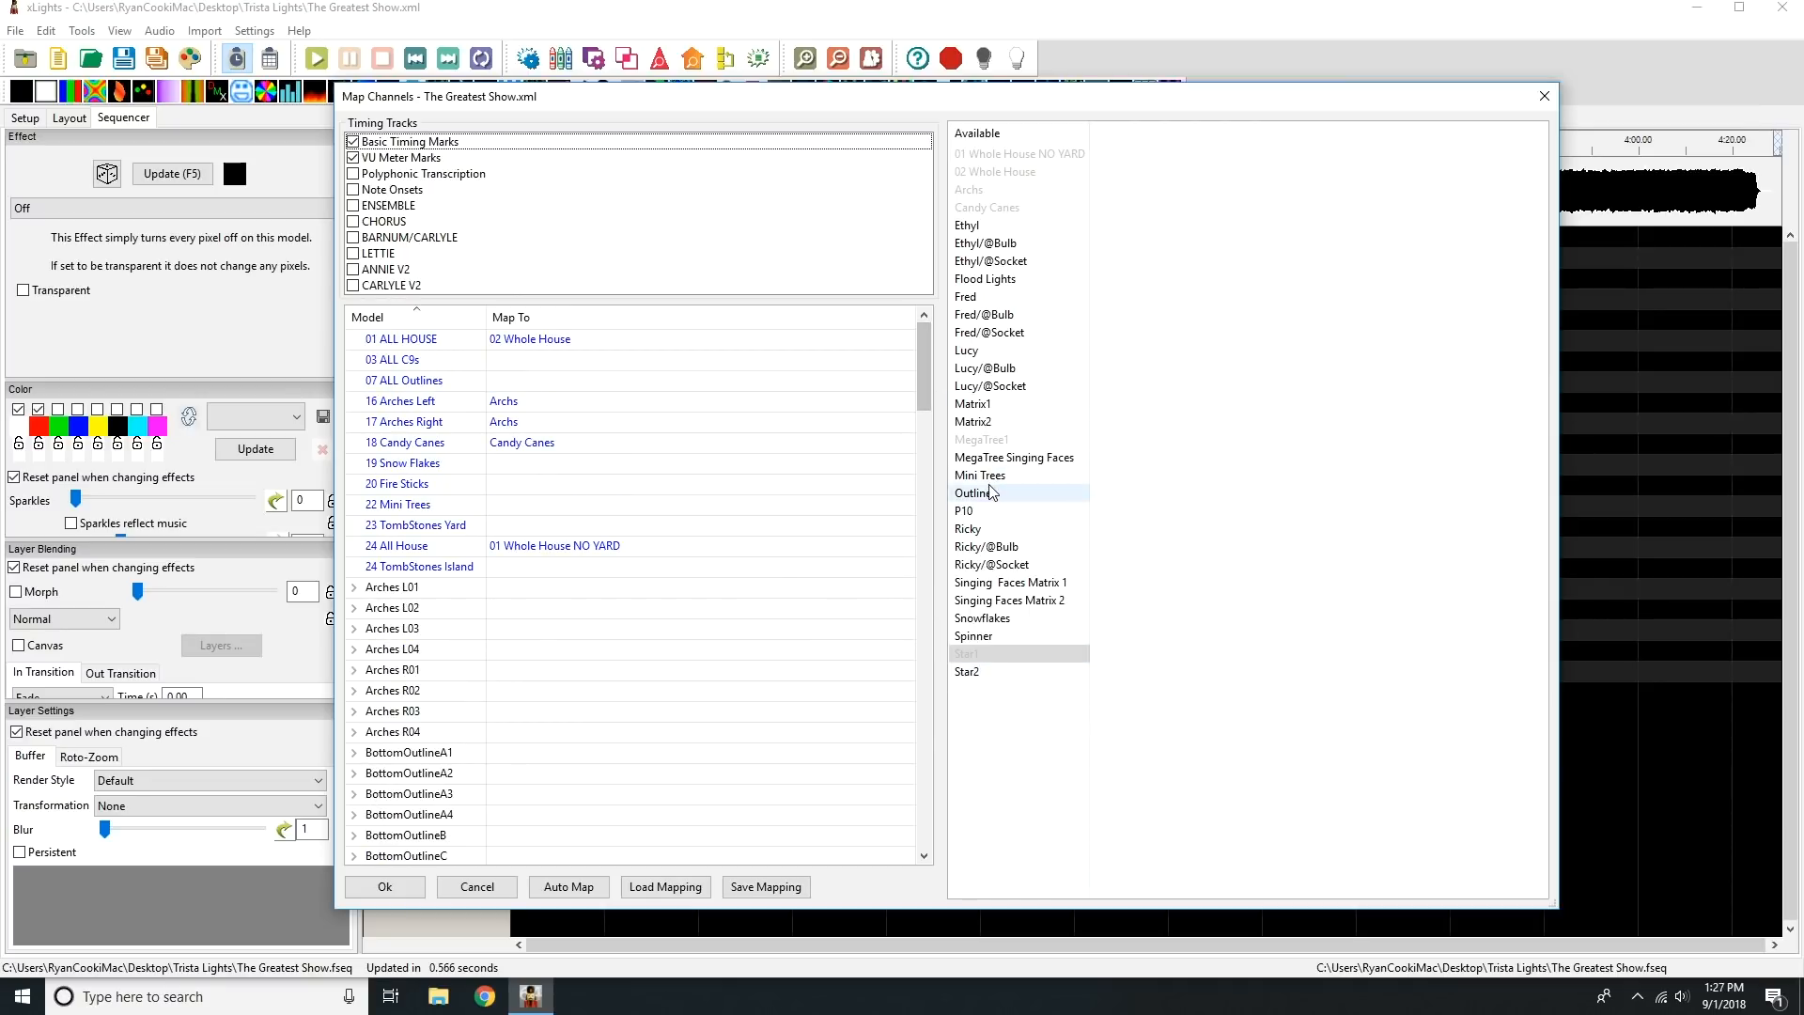
left_click_drag(977, 476, 627, 511)
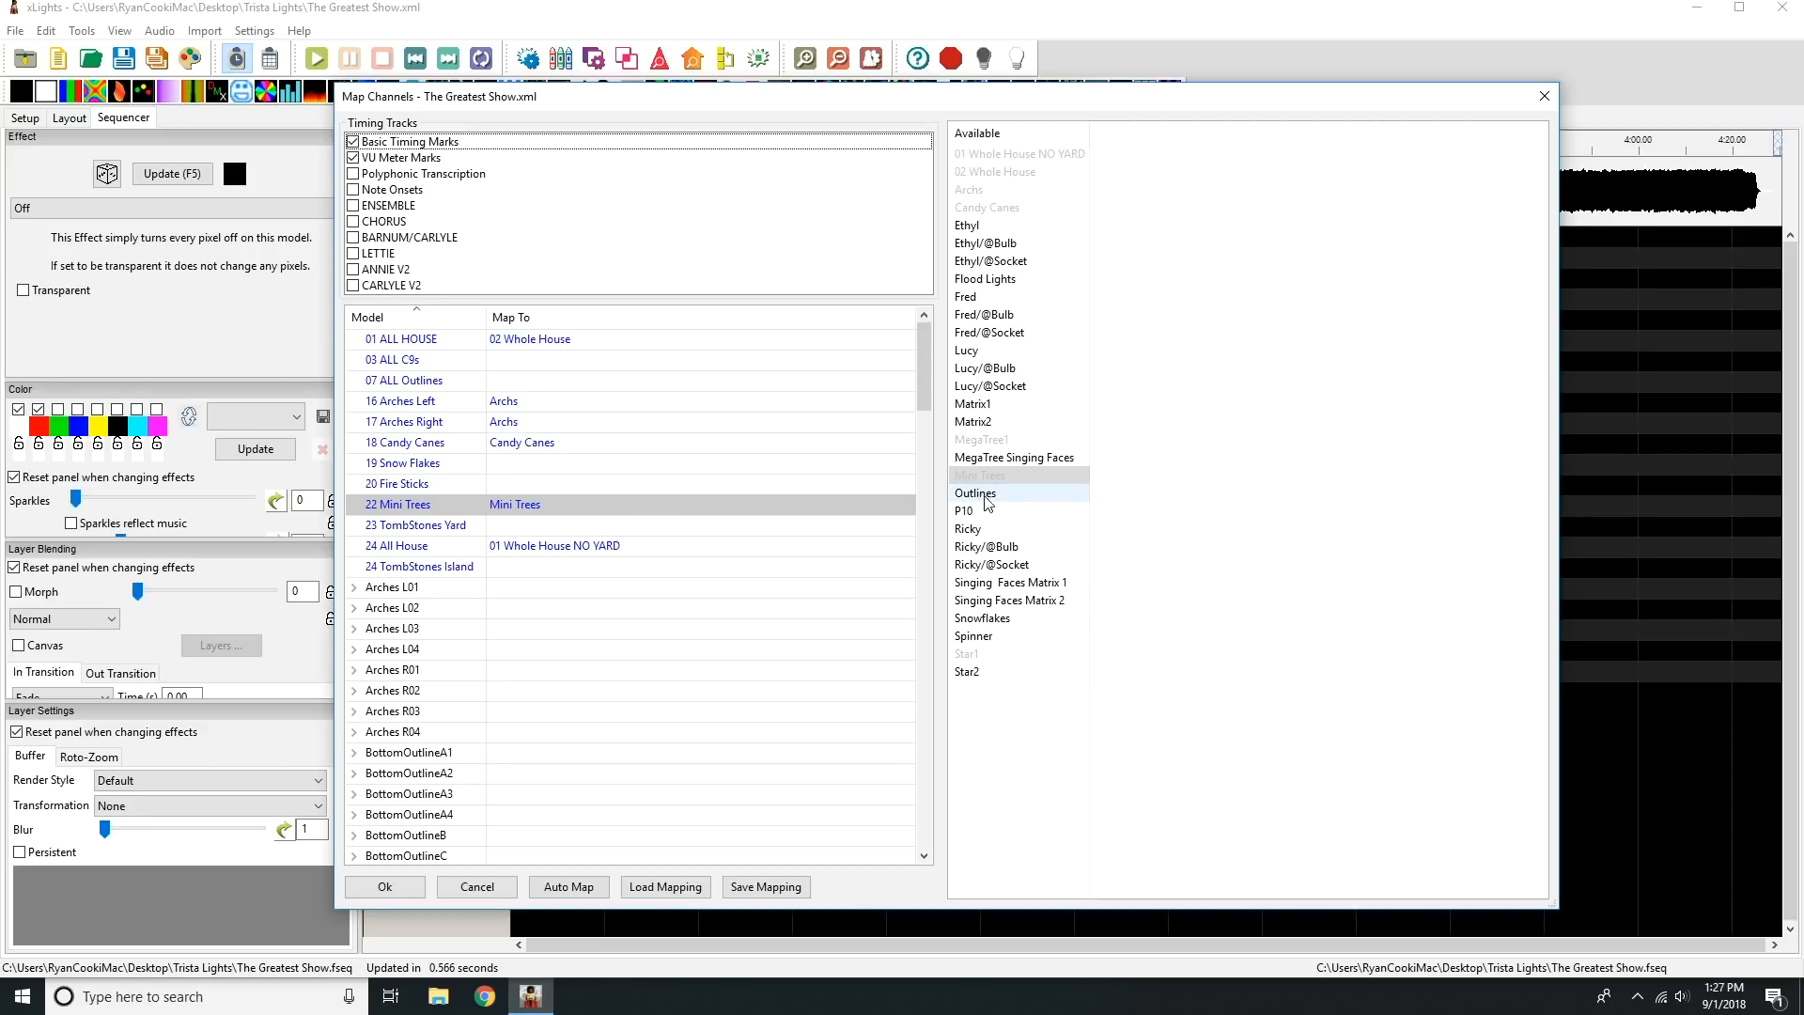
left_click_drag(990, 501, 605, 380)
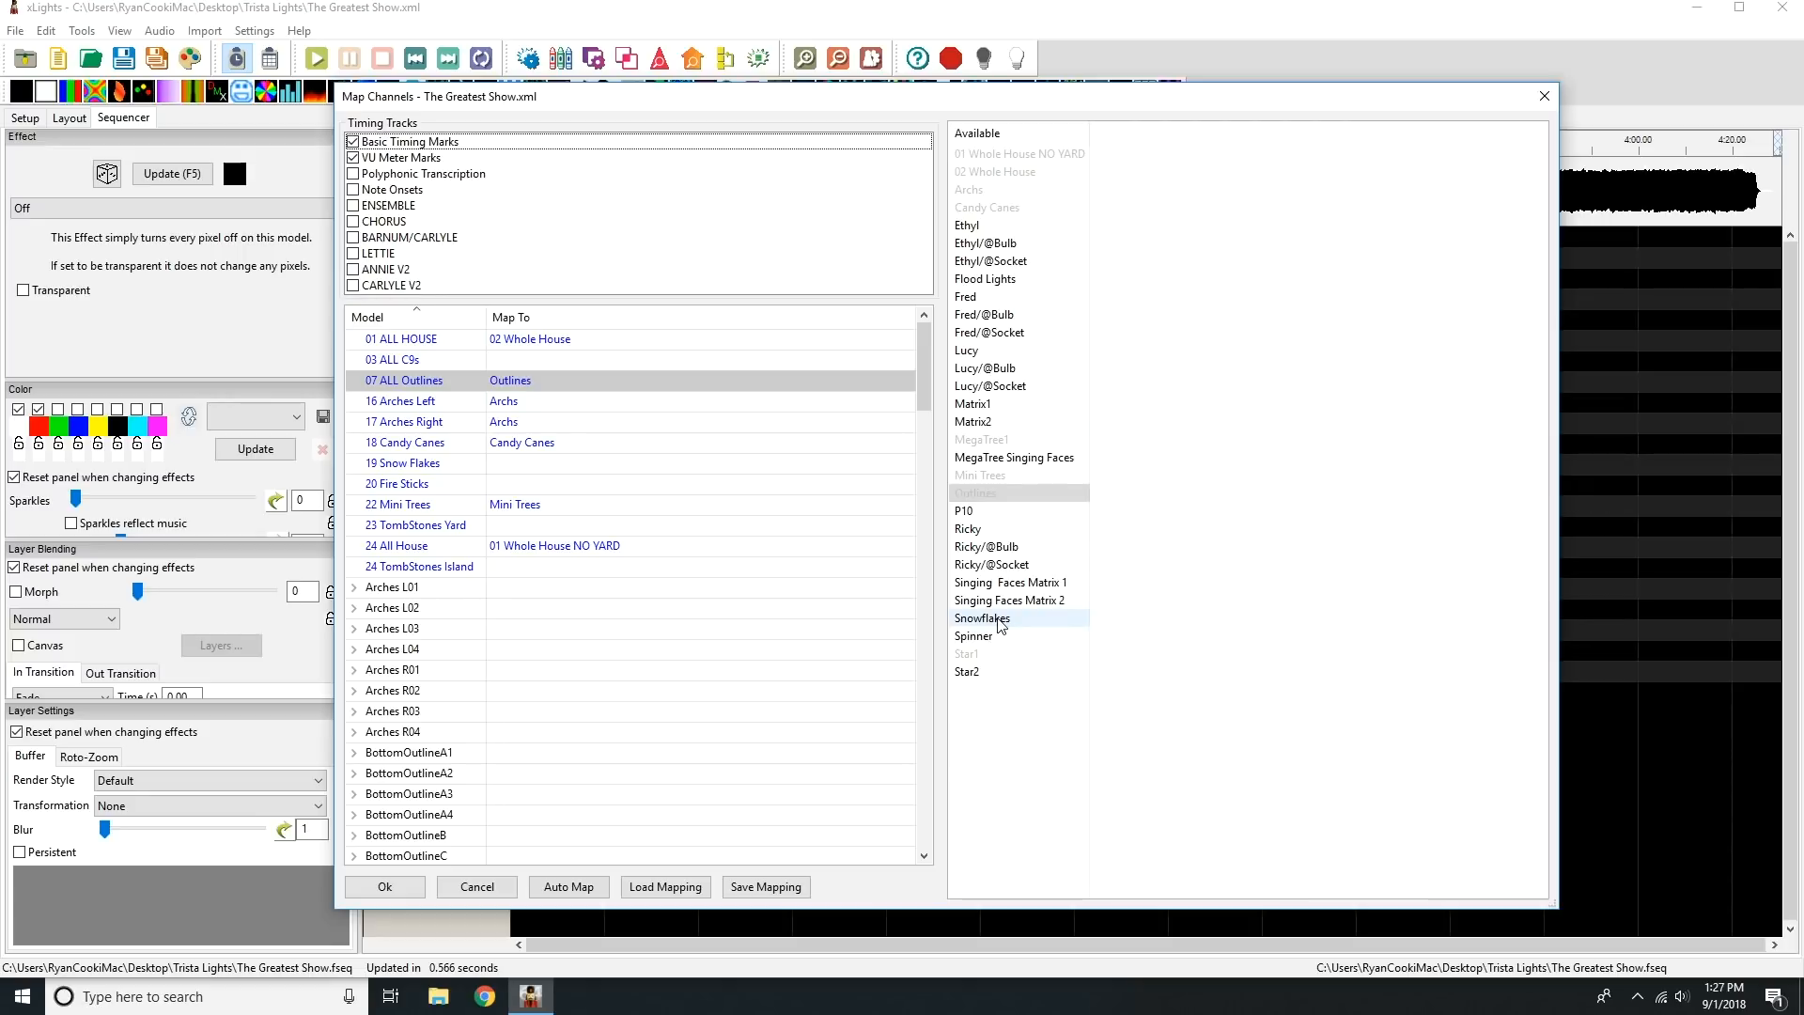
left_click_drag(1001, 626, 633, 476)
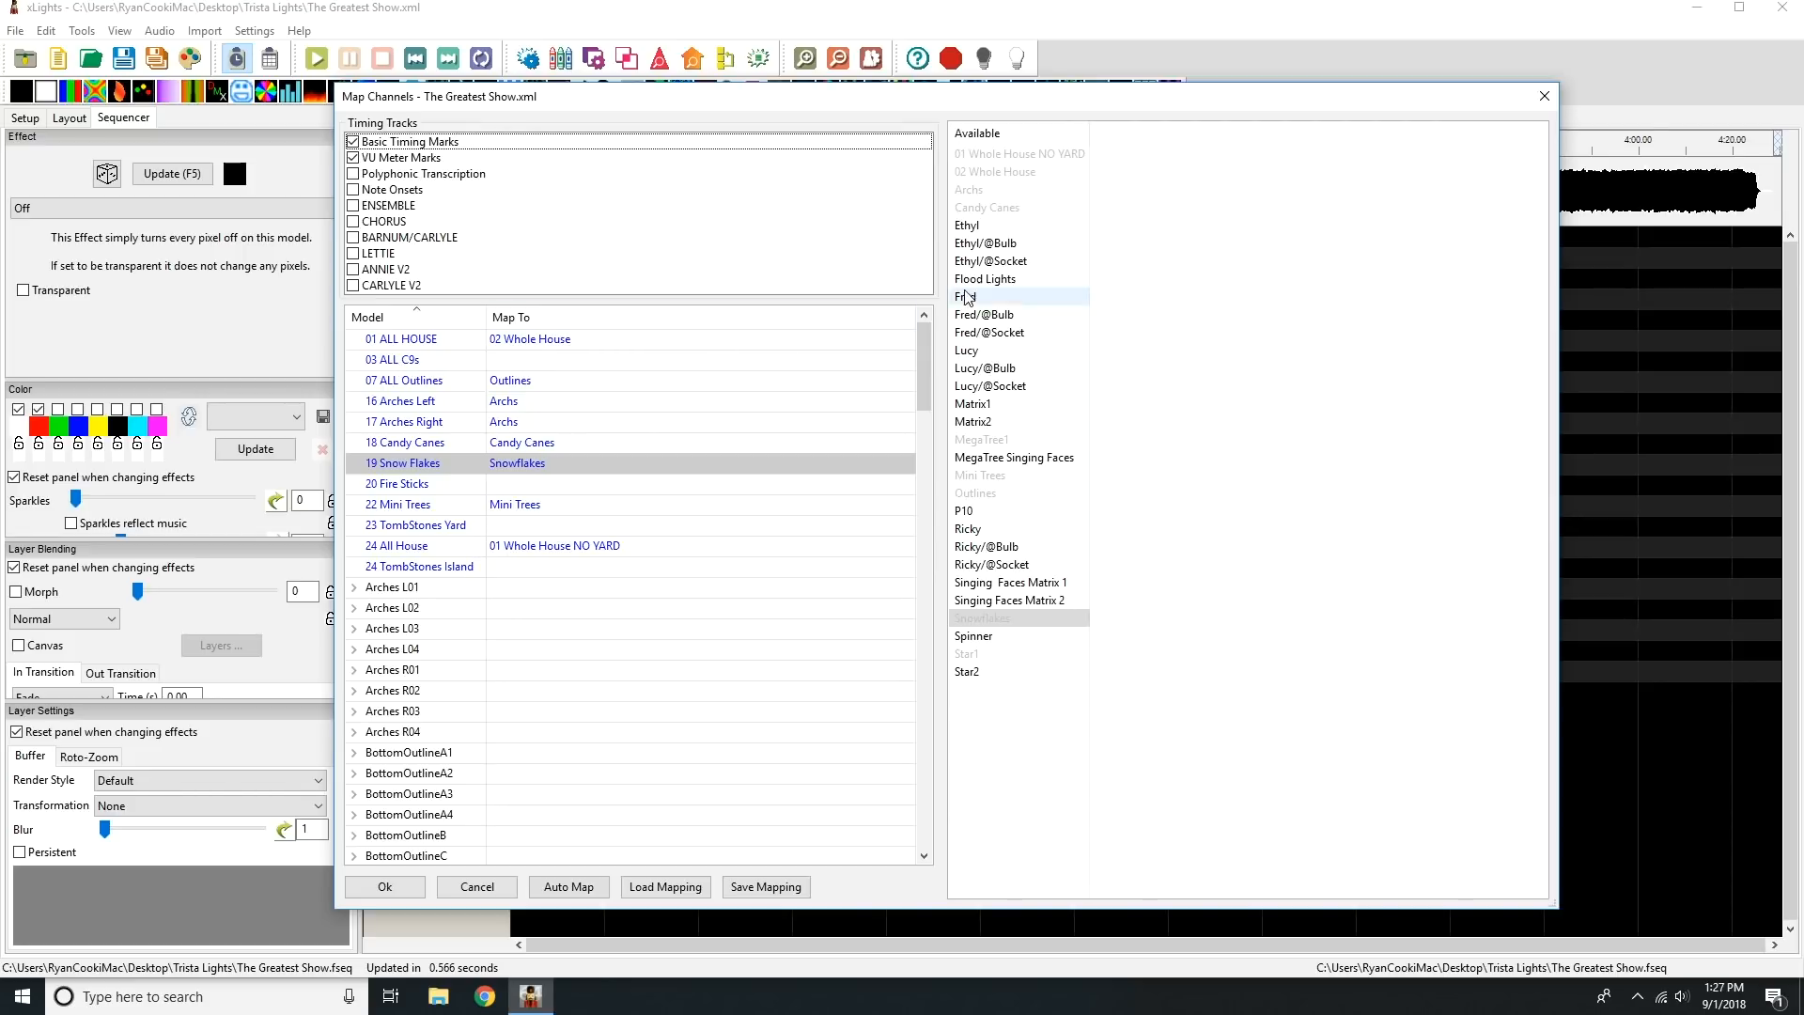
Reuse the Outlines source for the 03 ALL C9s and 20 Fire Sticks groups.
left_click(993, 502)
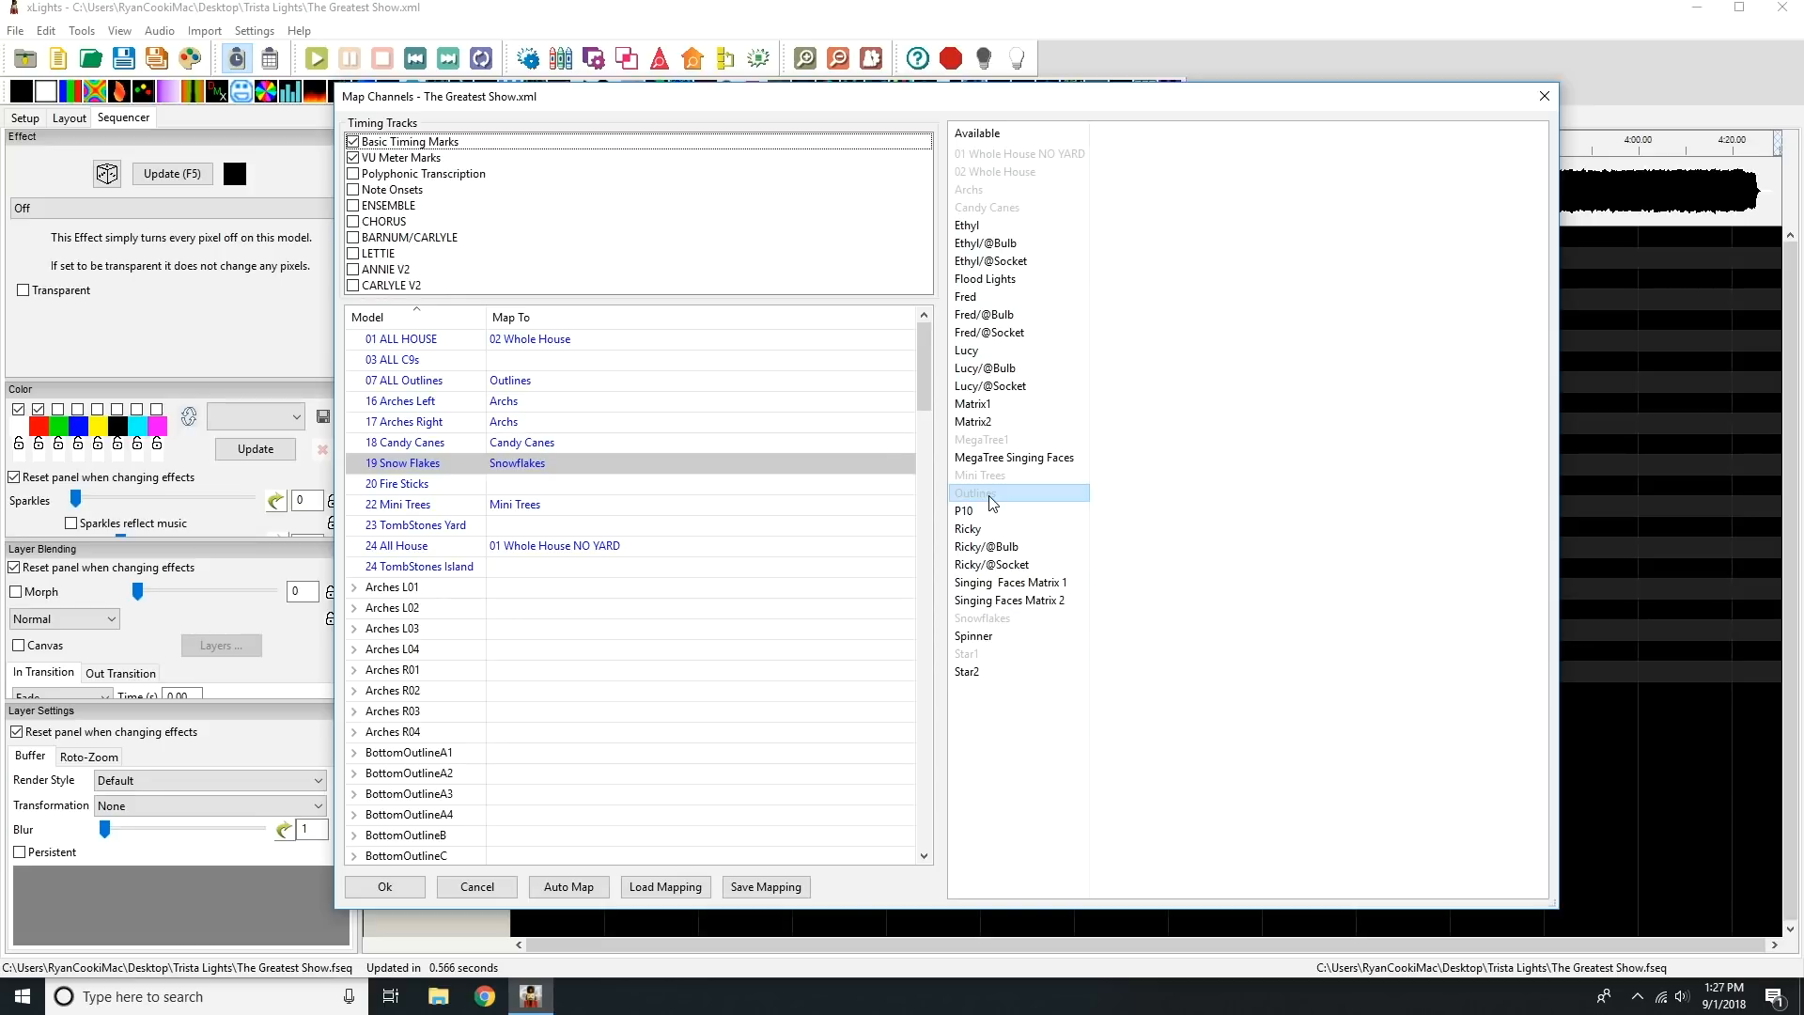
left_click_drag(994, 502, 567, 360)
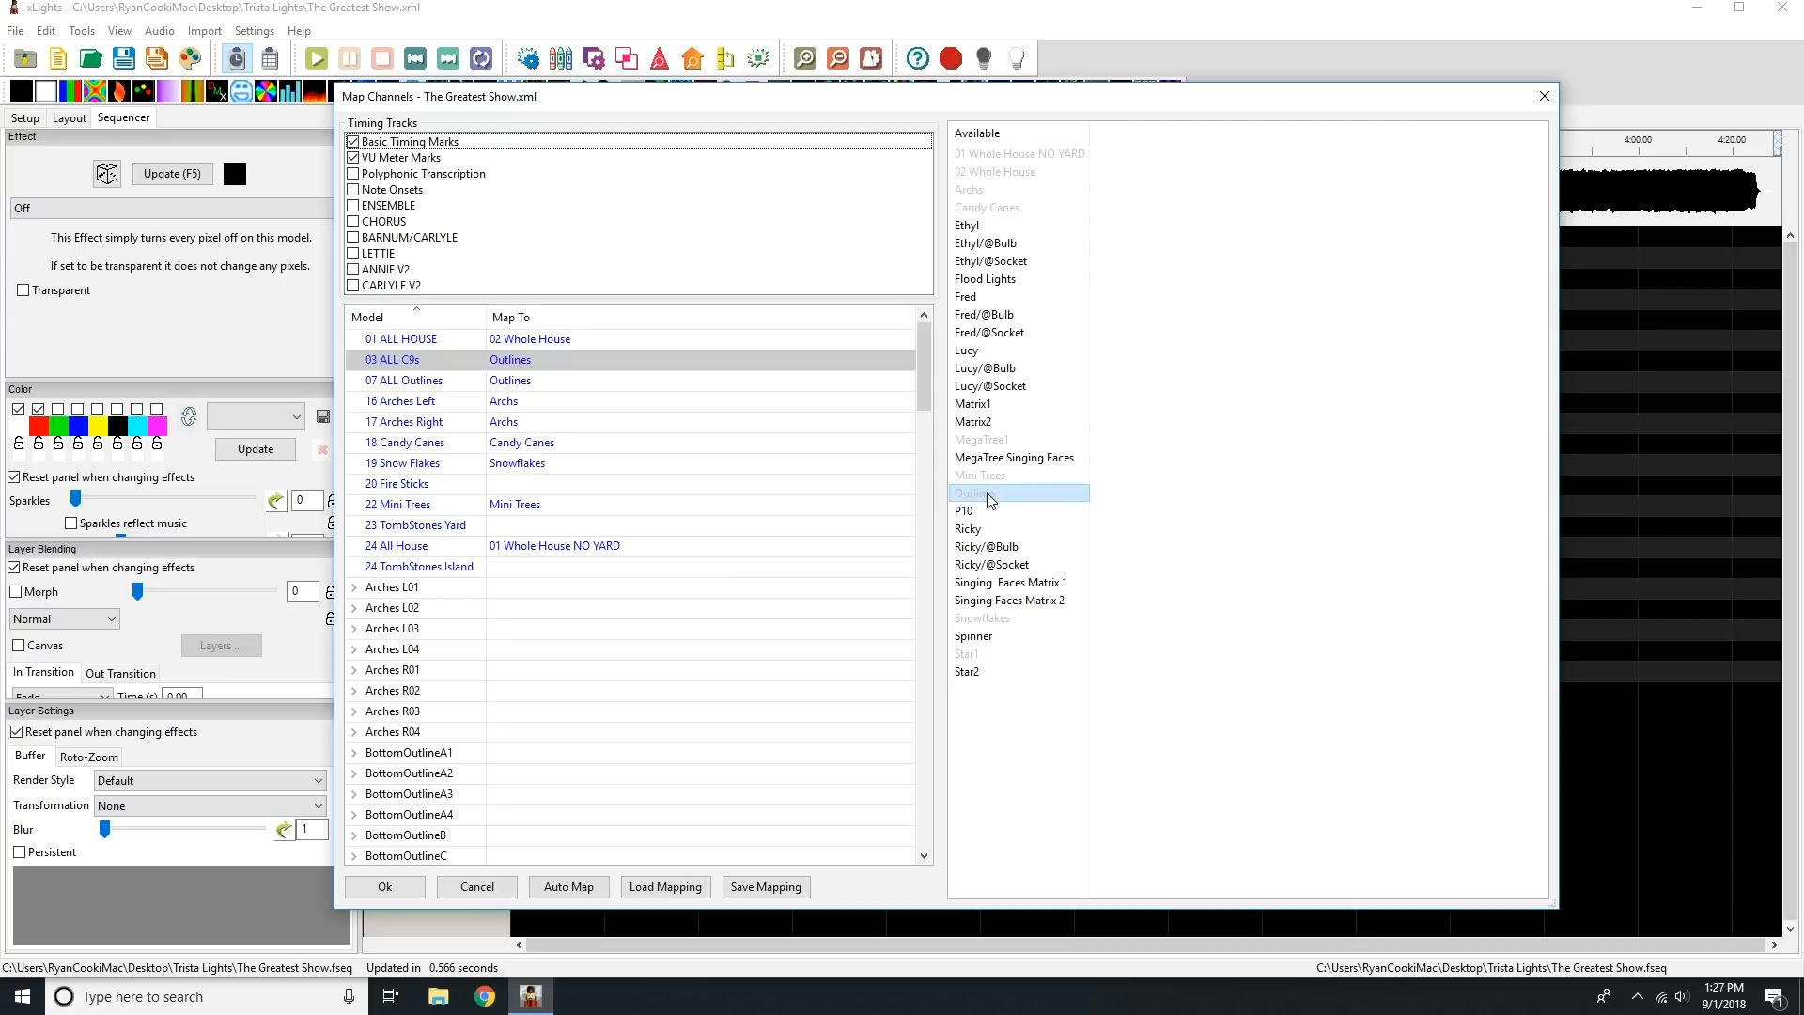
left_click_drag(990, 500, 717, 481)
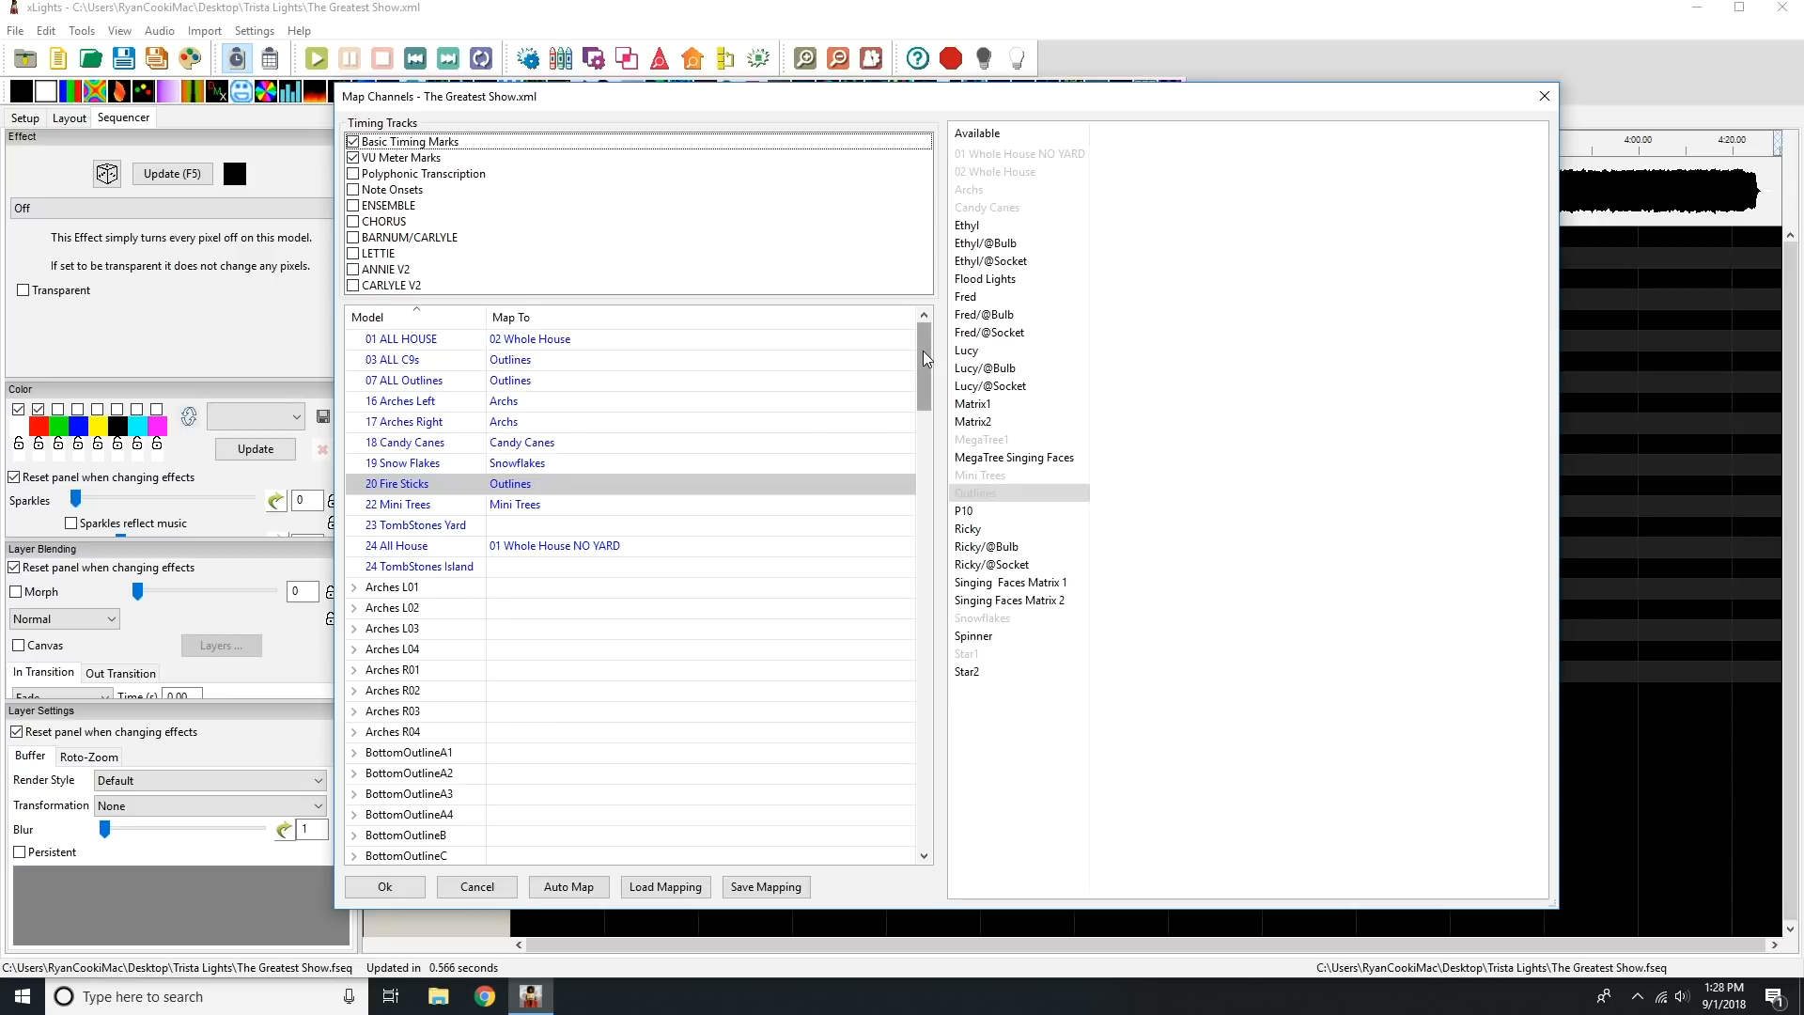
Map Flood Lights to the Gift Boxes group.
left_click_drag(923, 352, 878, 613)
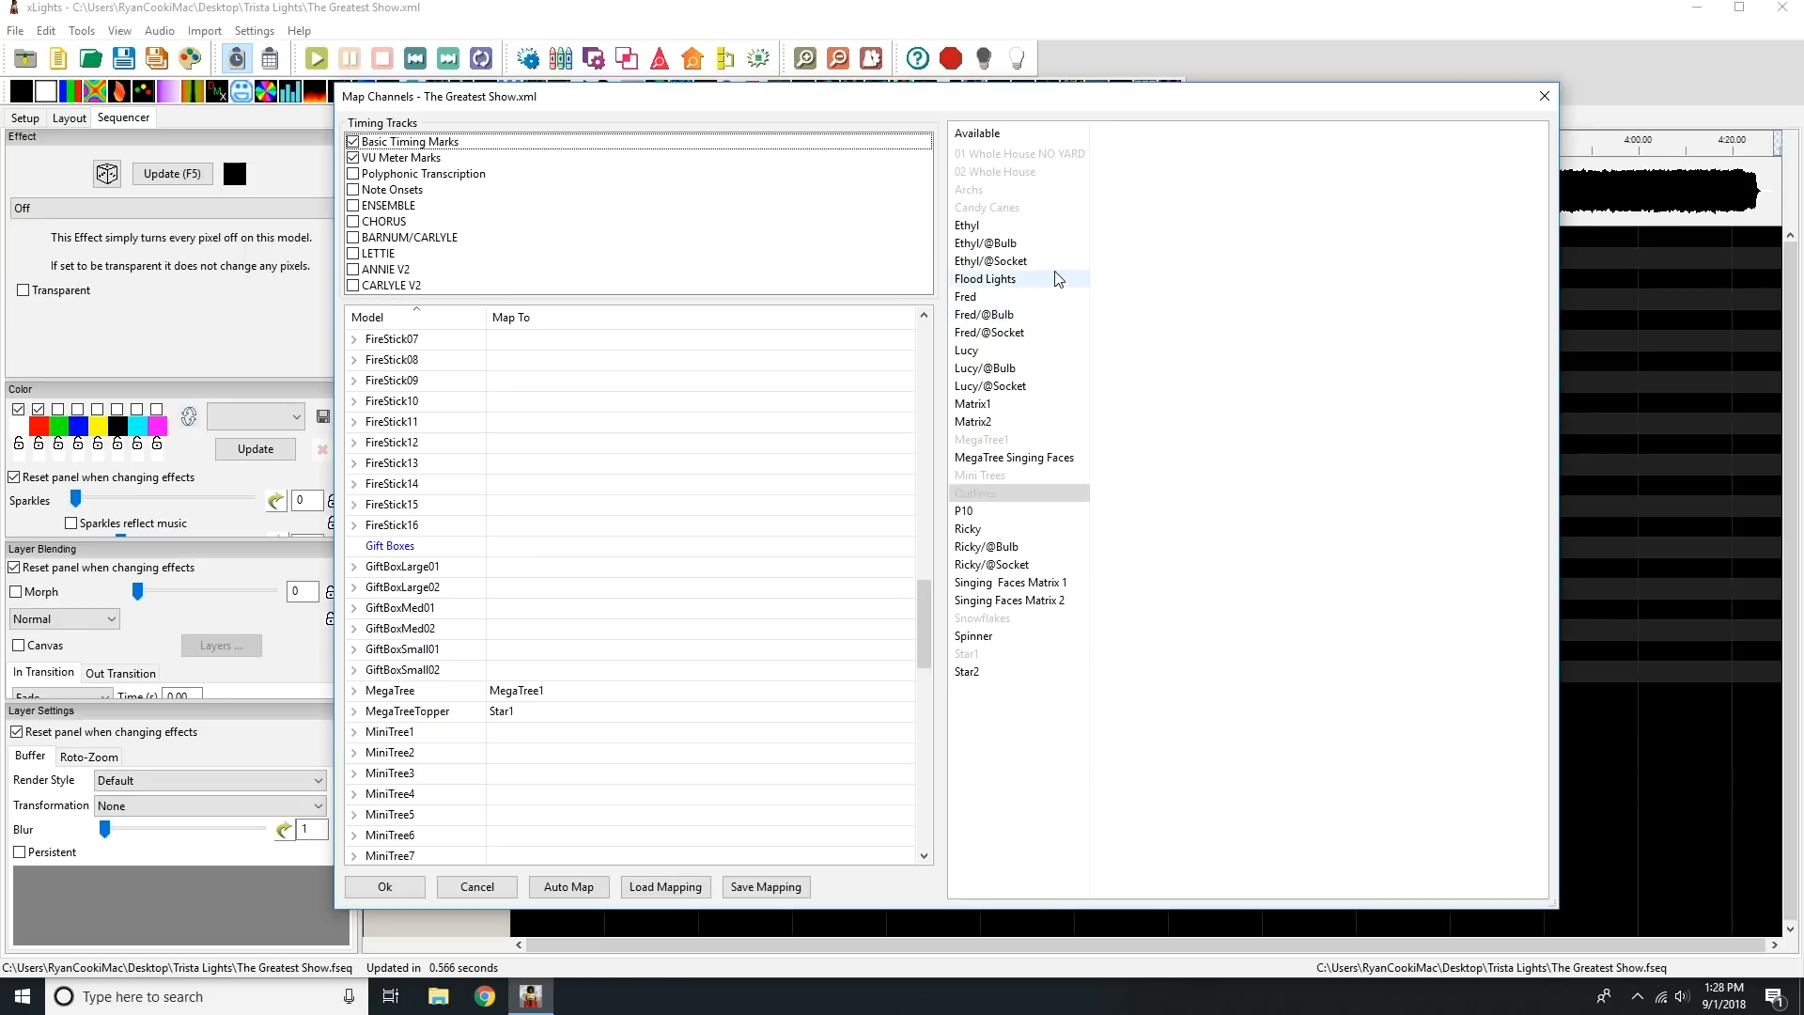
left_click_drag(1003, 284, 539, 560)
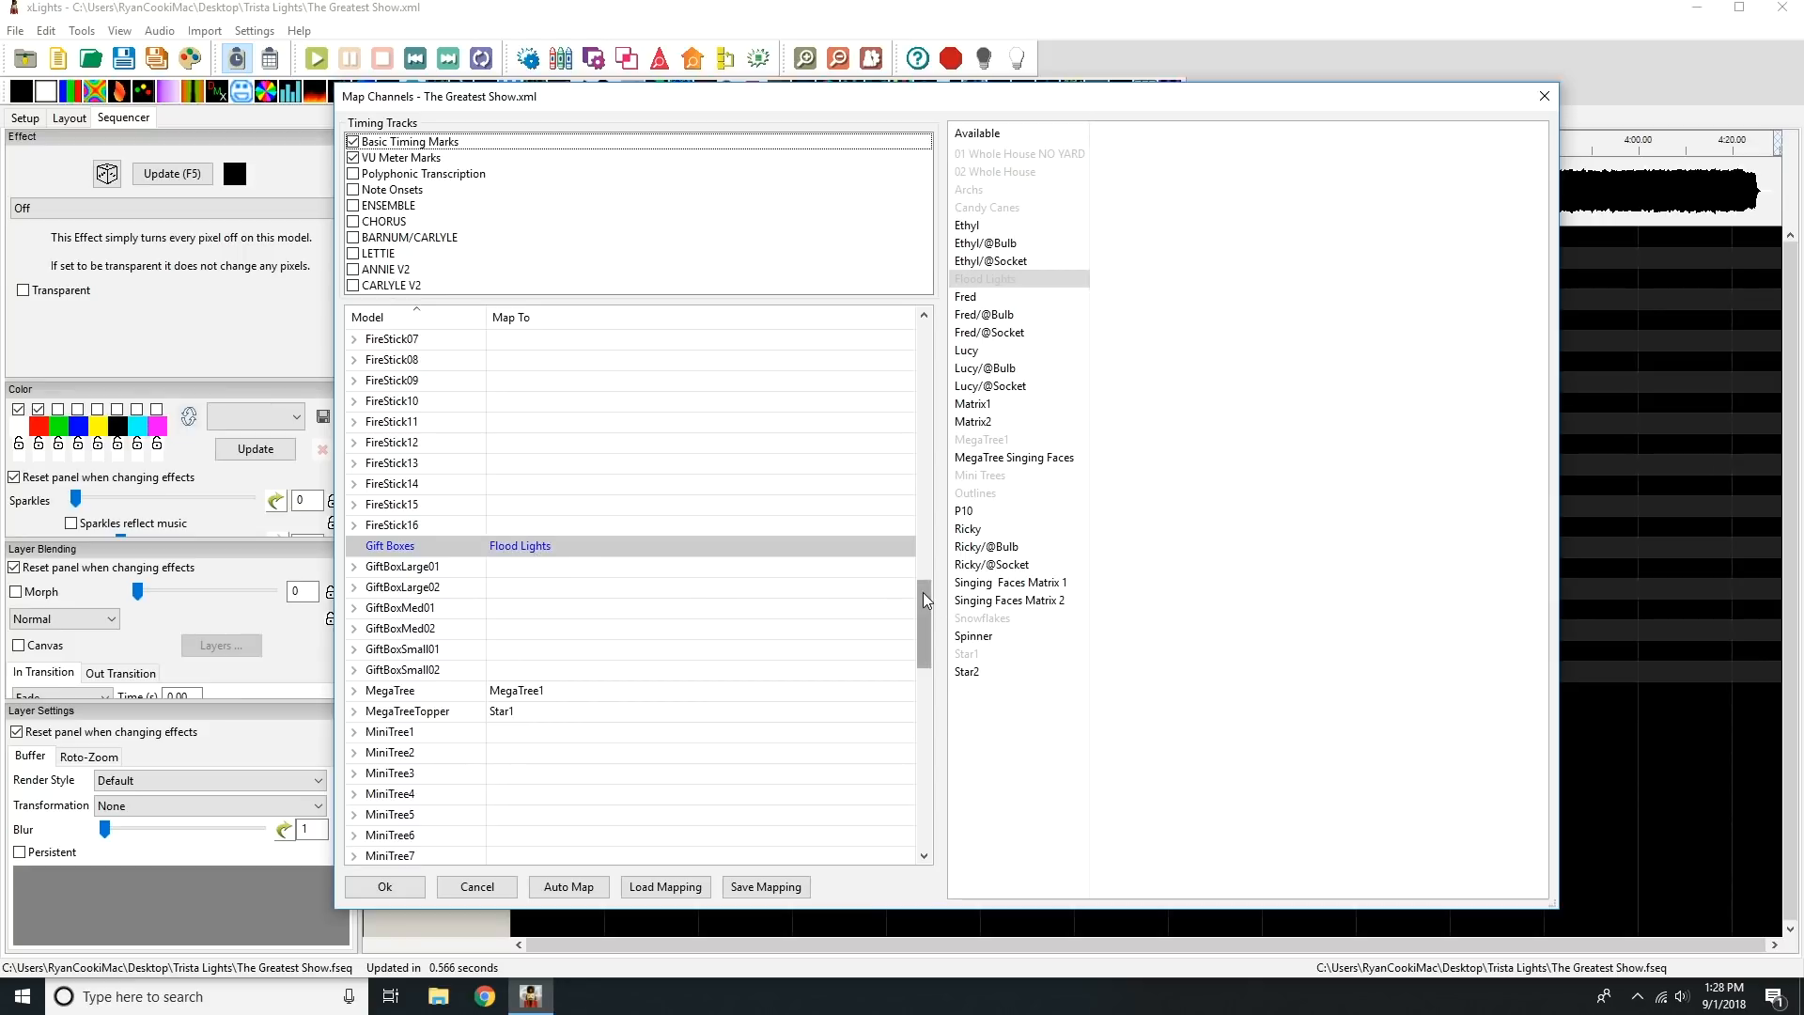
left_click_drag(923, 592, 962, 317)
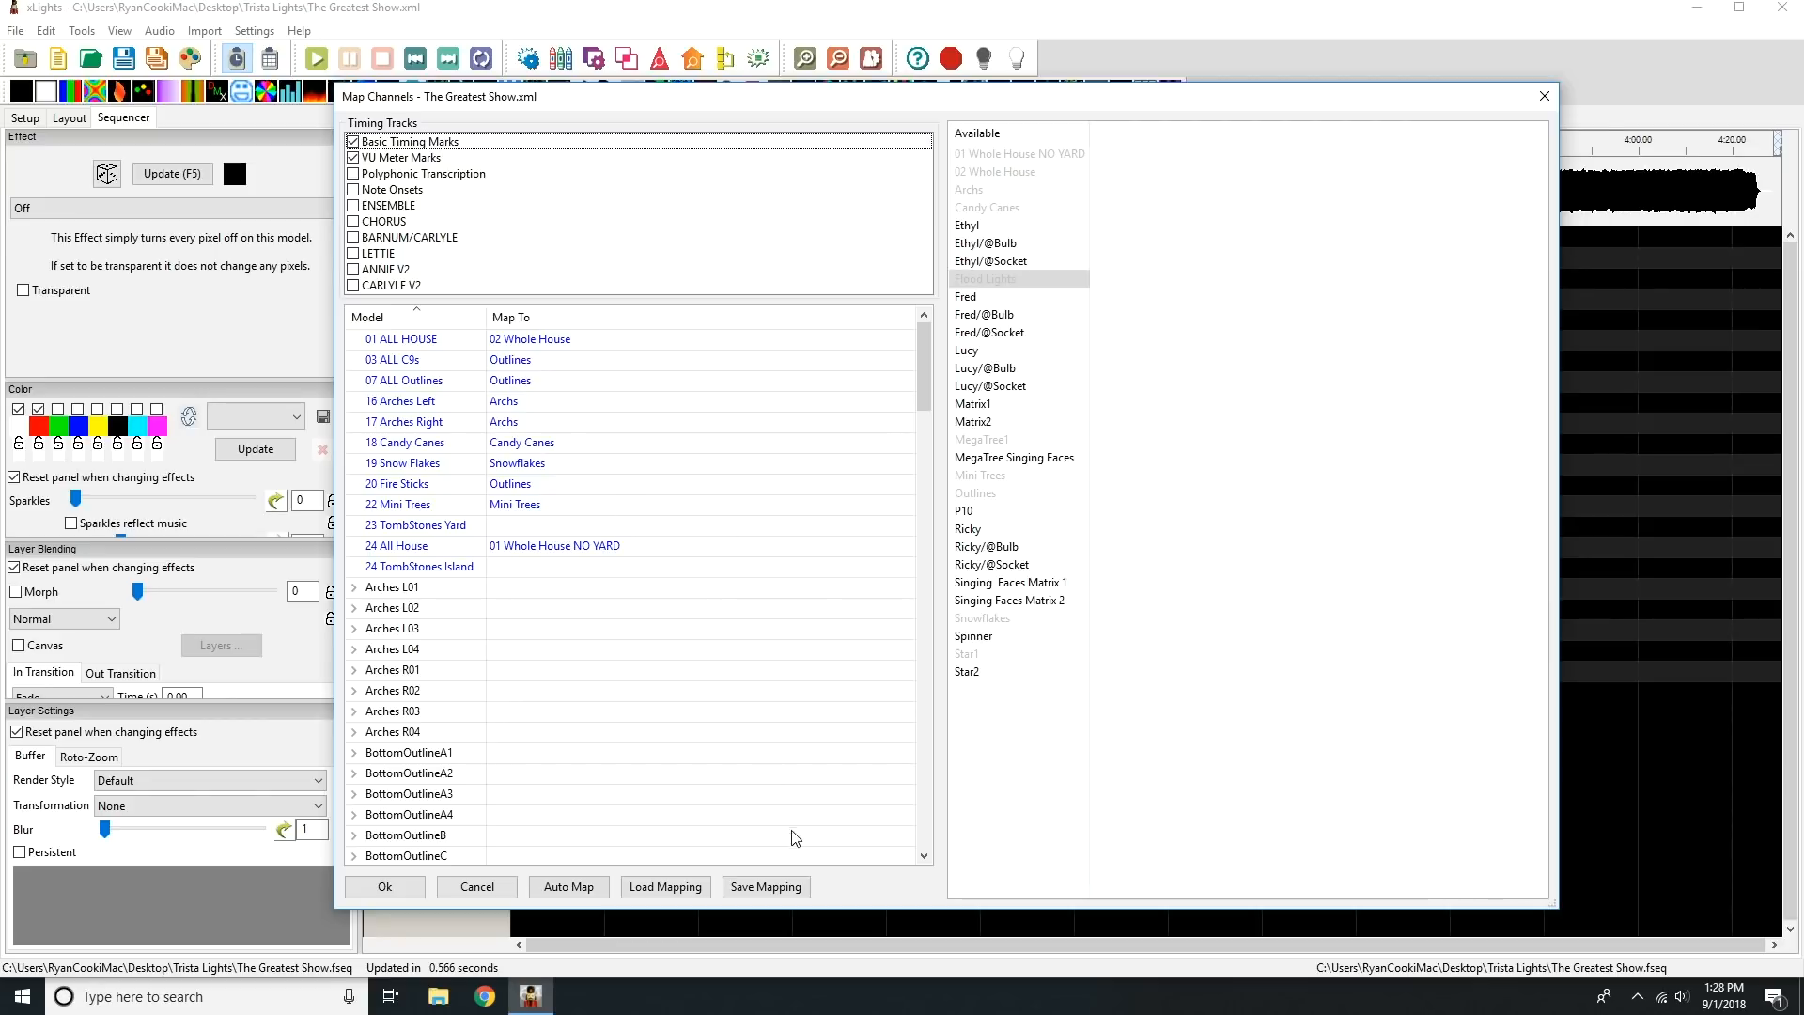
Save the channel mapping as a mapping file named mapping in the Desktop's Trista Lights folder.
left_click(795, 888)
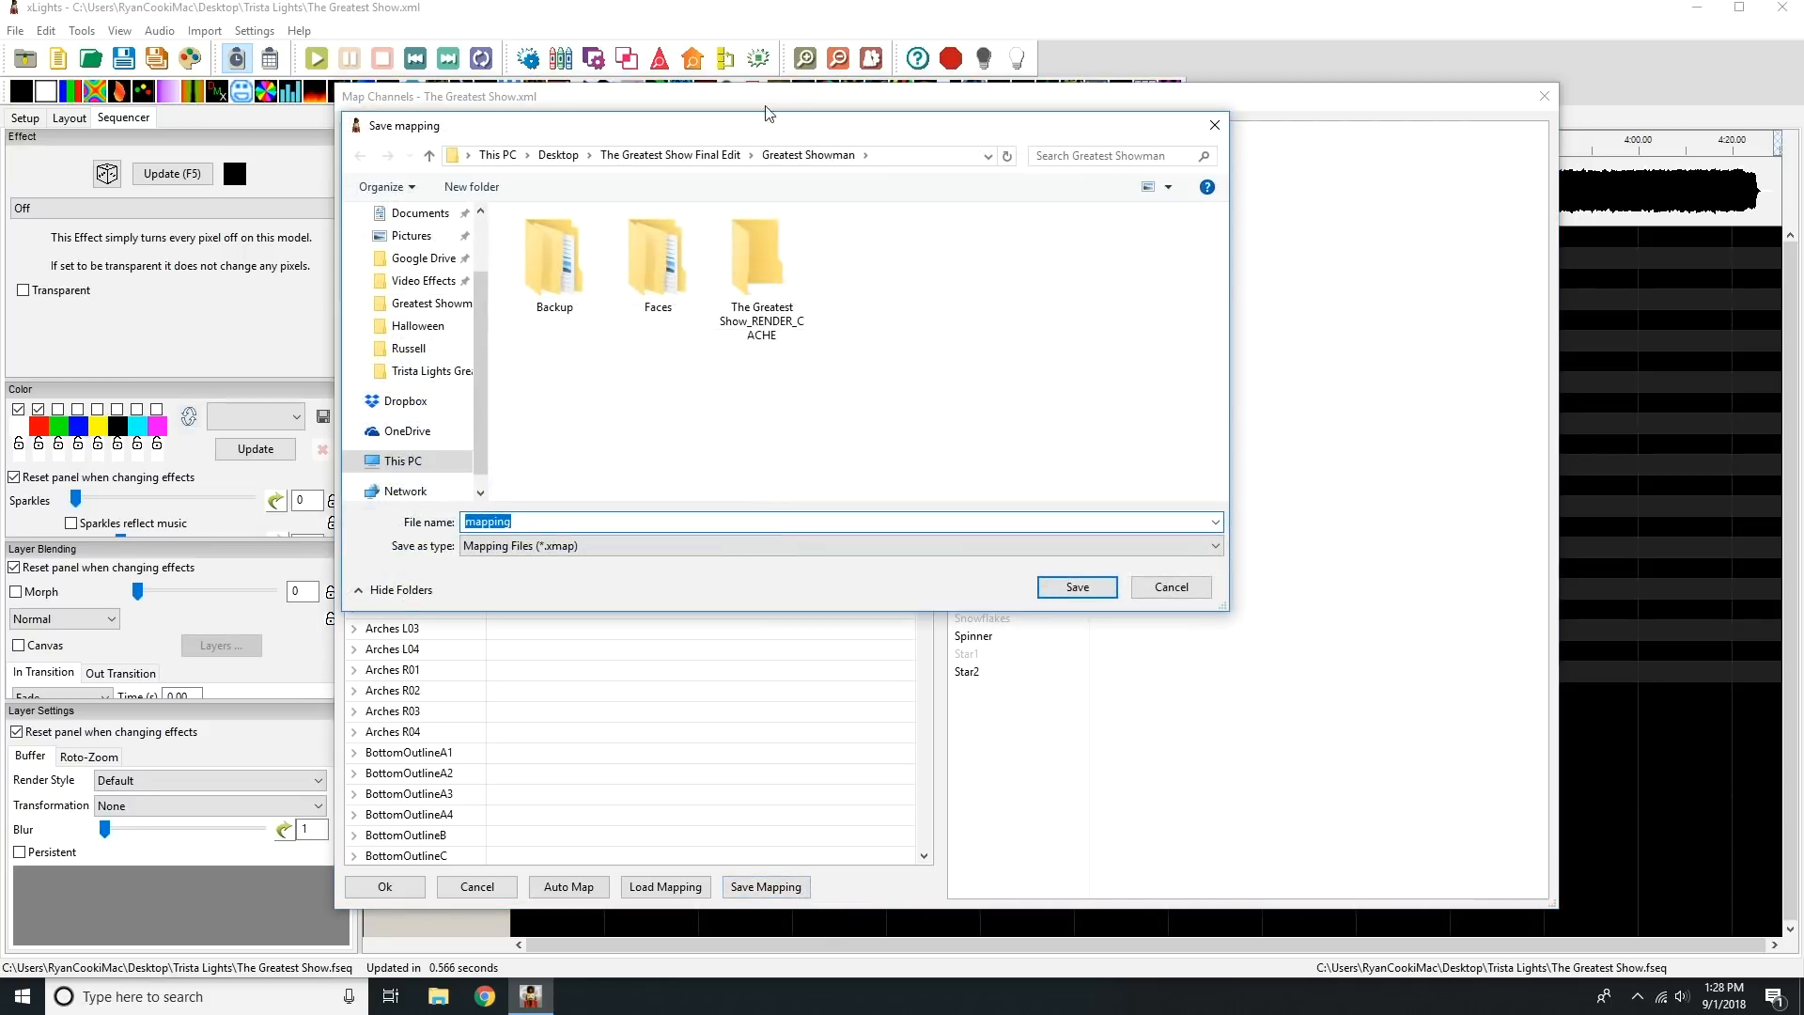
left_click(561, 157)
double_click(573, 302)
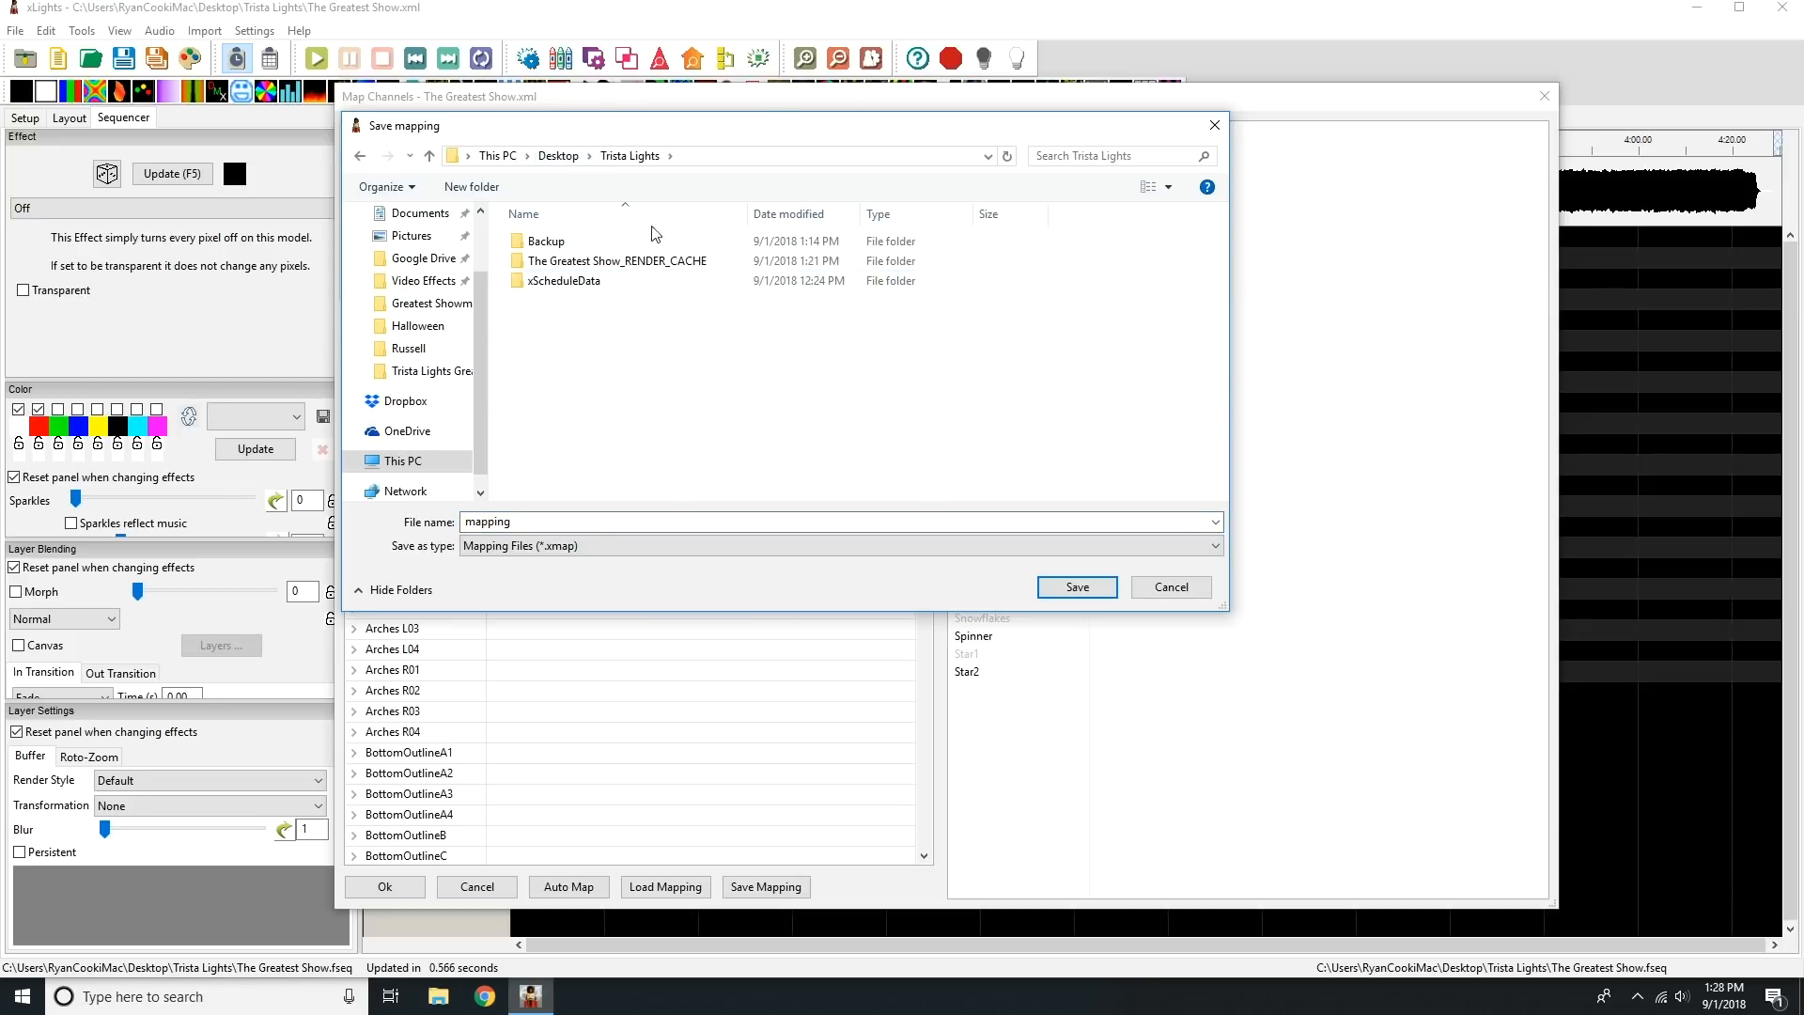
left_click(1078, 587)
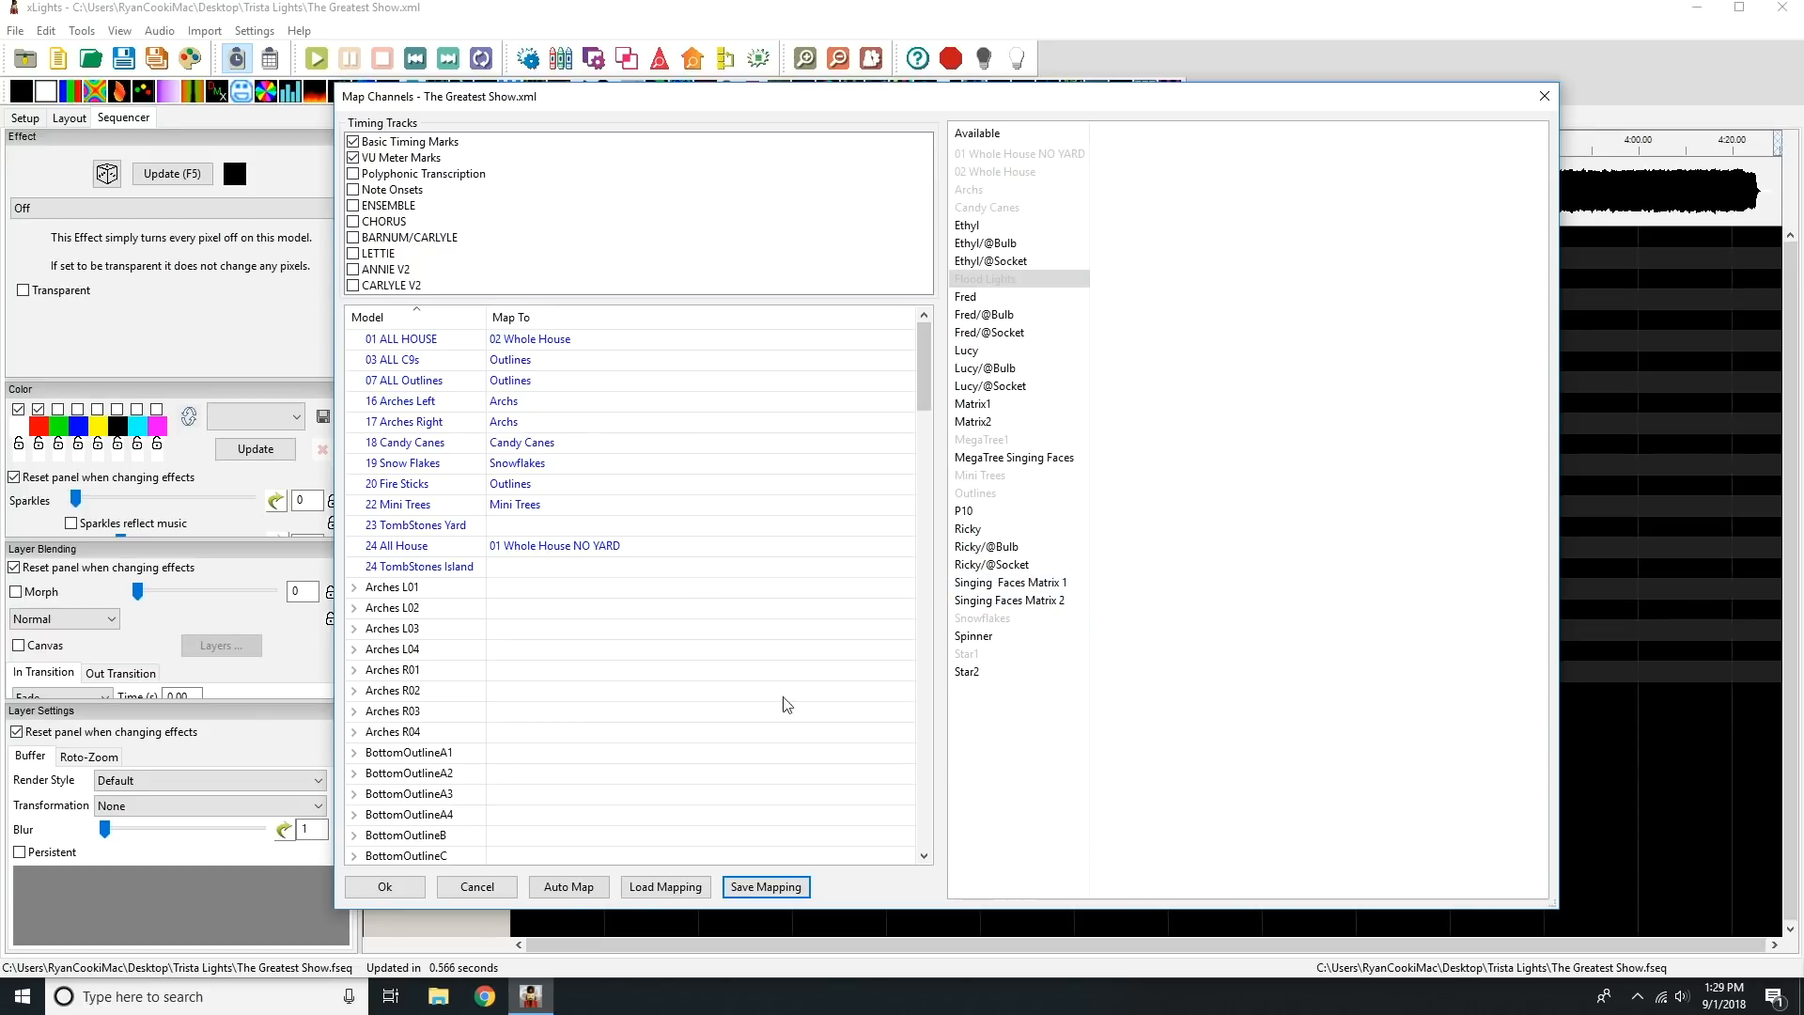
Import the effects with the current mapping, check the filled rows in the Master View, and save the sequence.
left_click(398, 889)
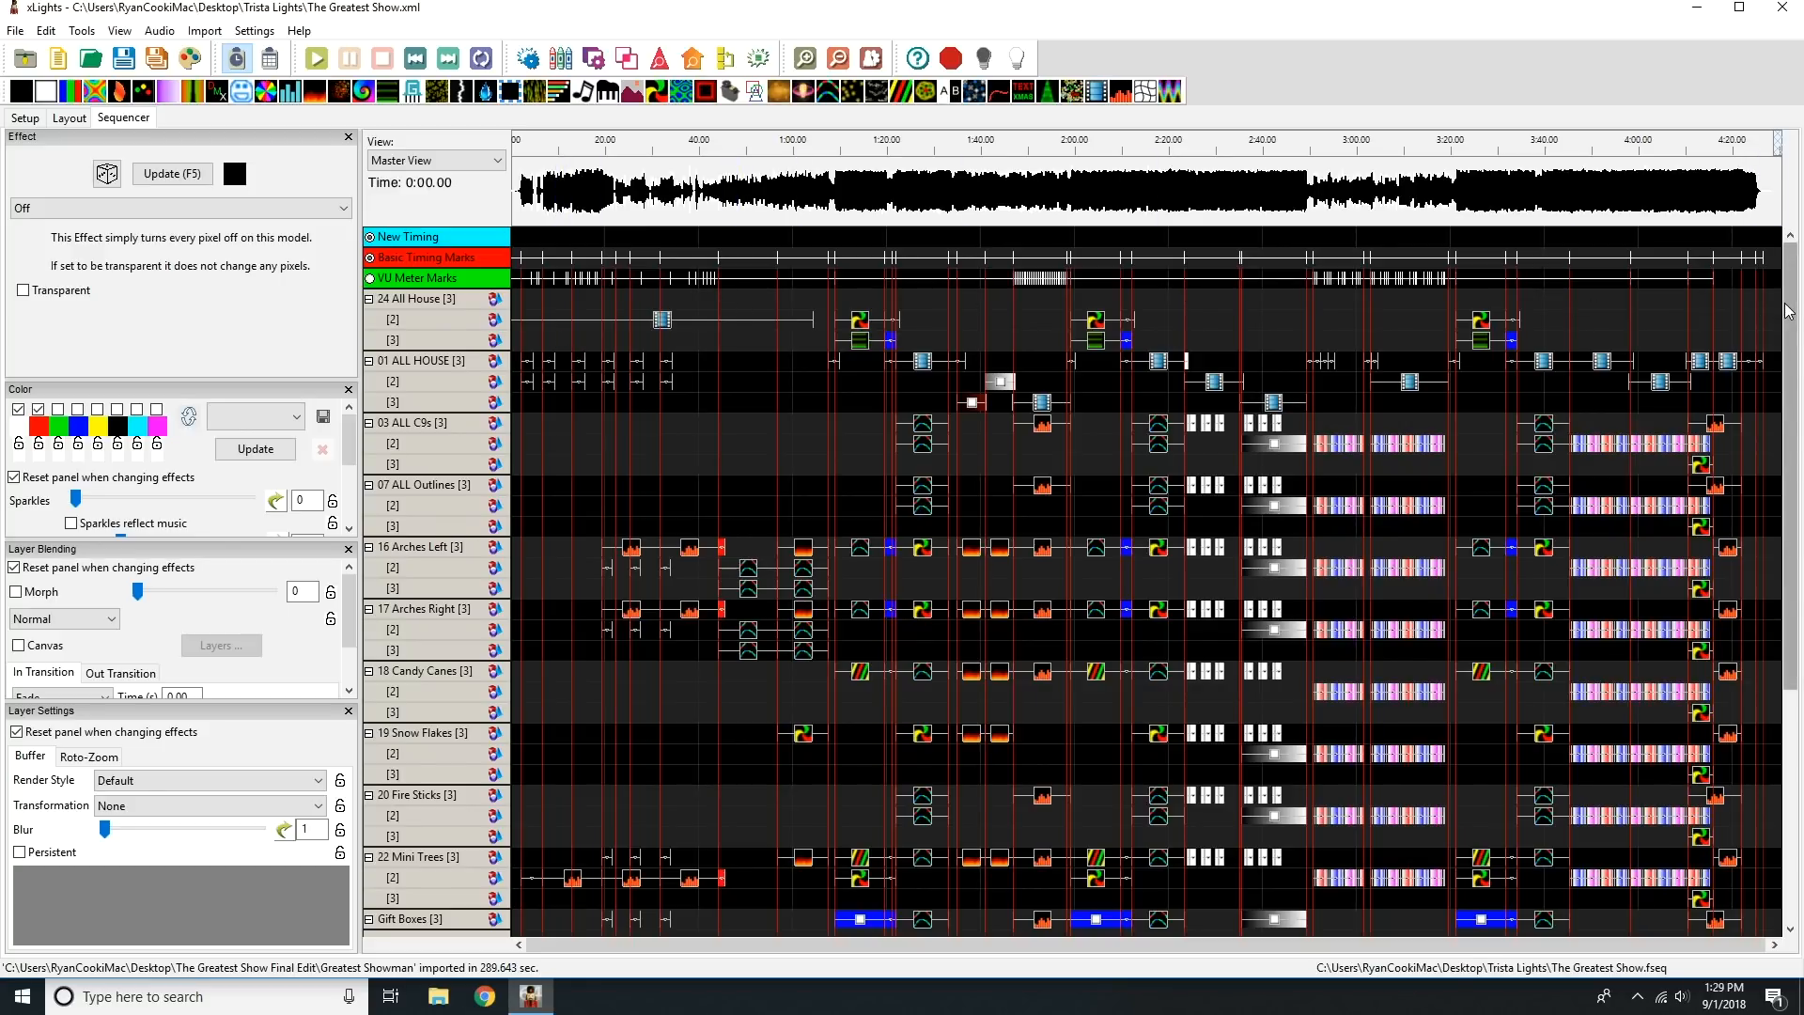
left_click_drag(1792, 312, 1802, 602)
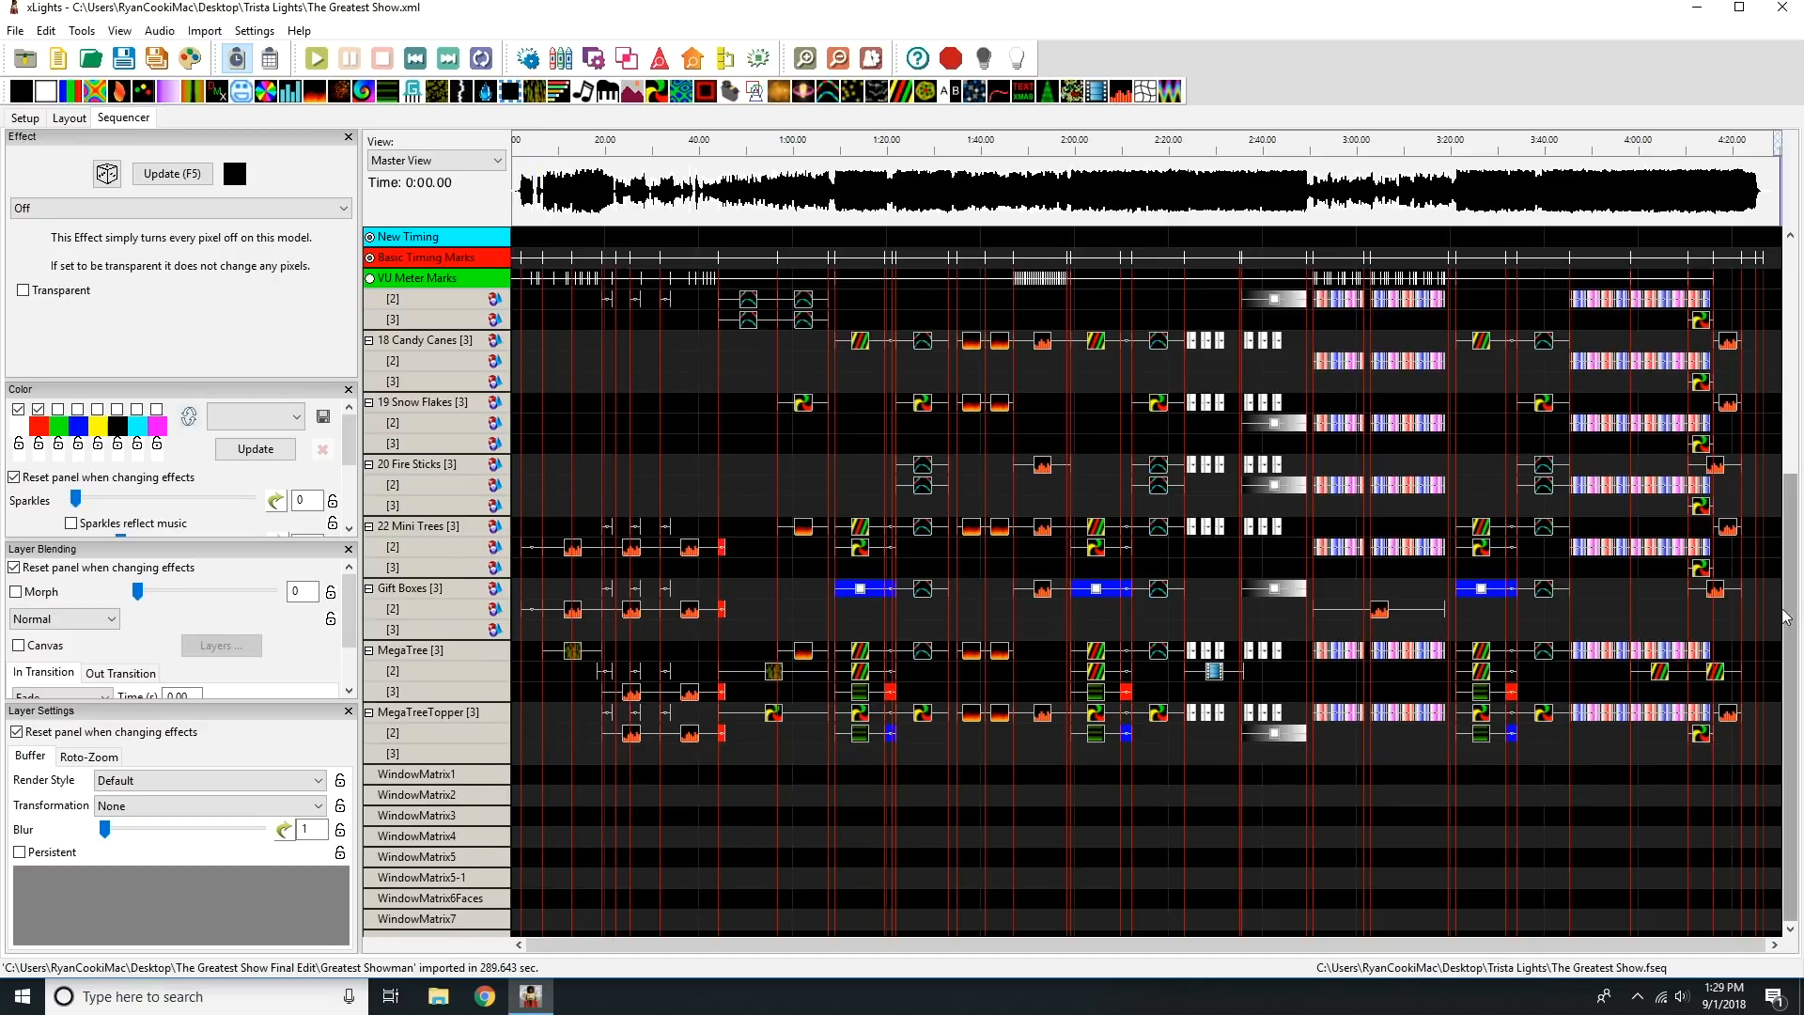
left_click_drag(1784, 618, 1765, 382)
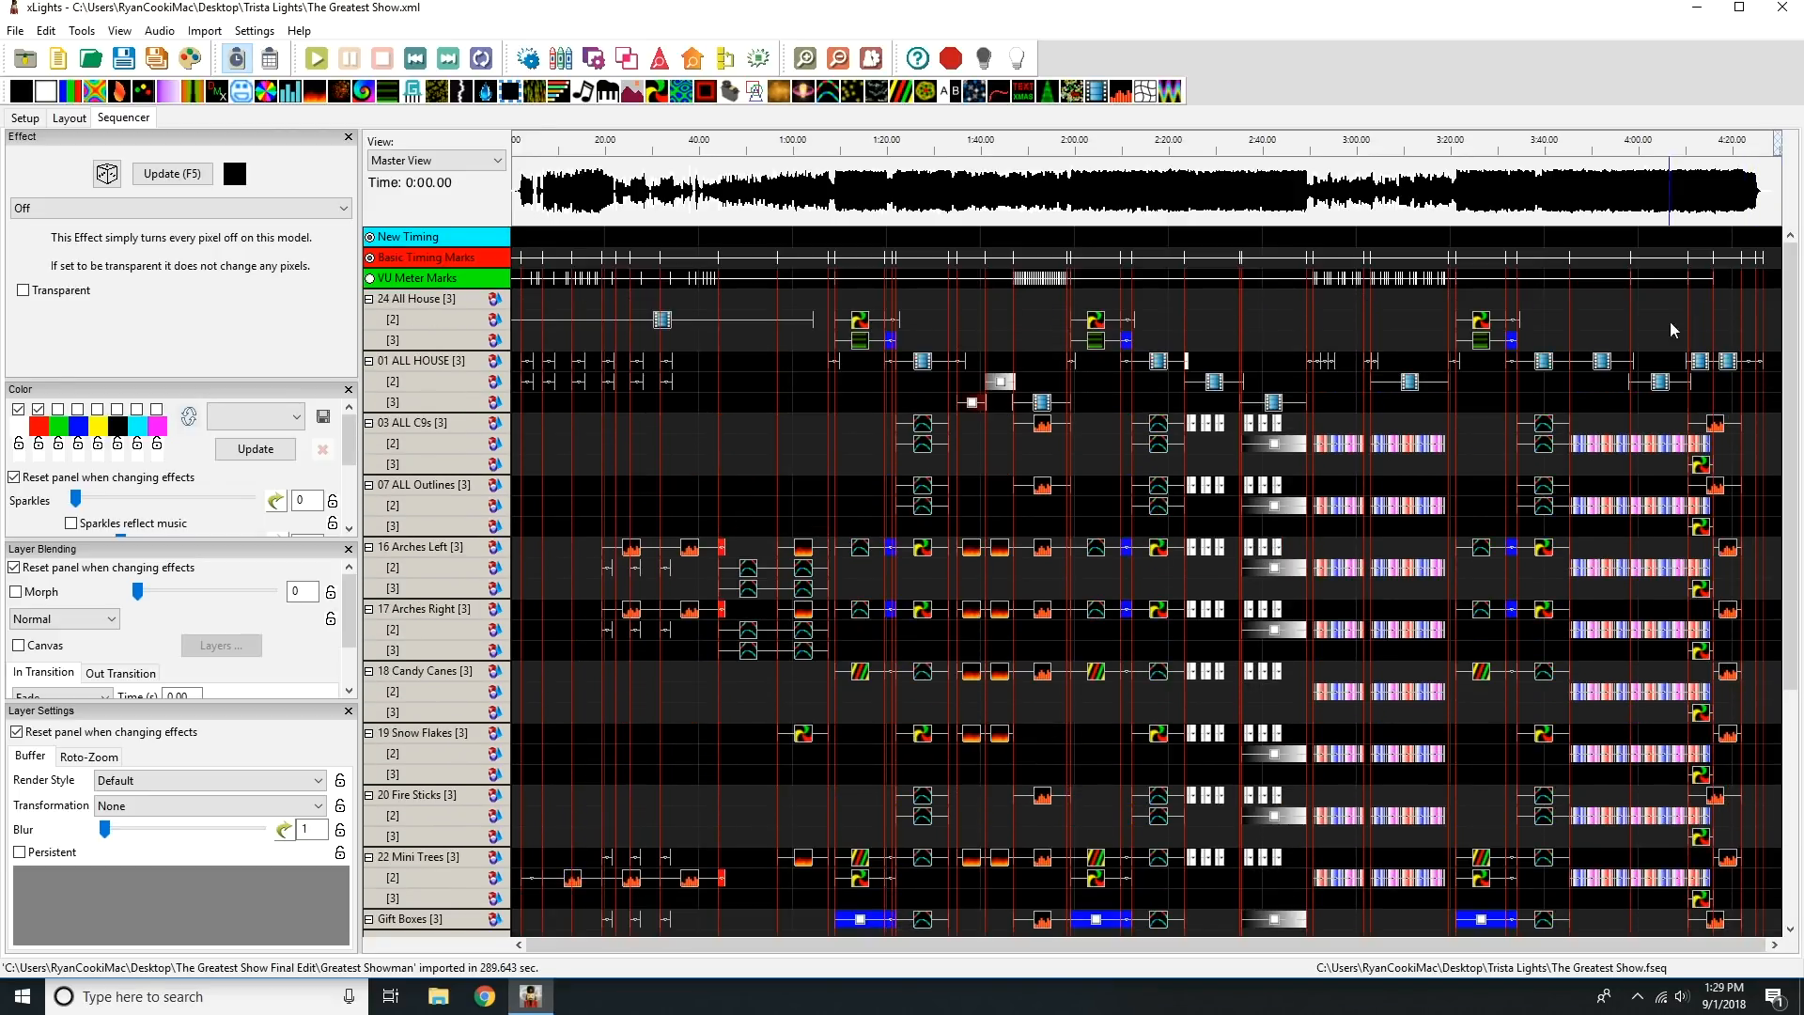
left_click(124, 59)
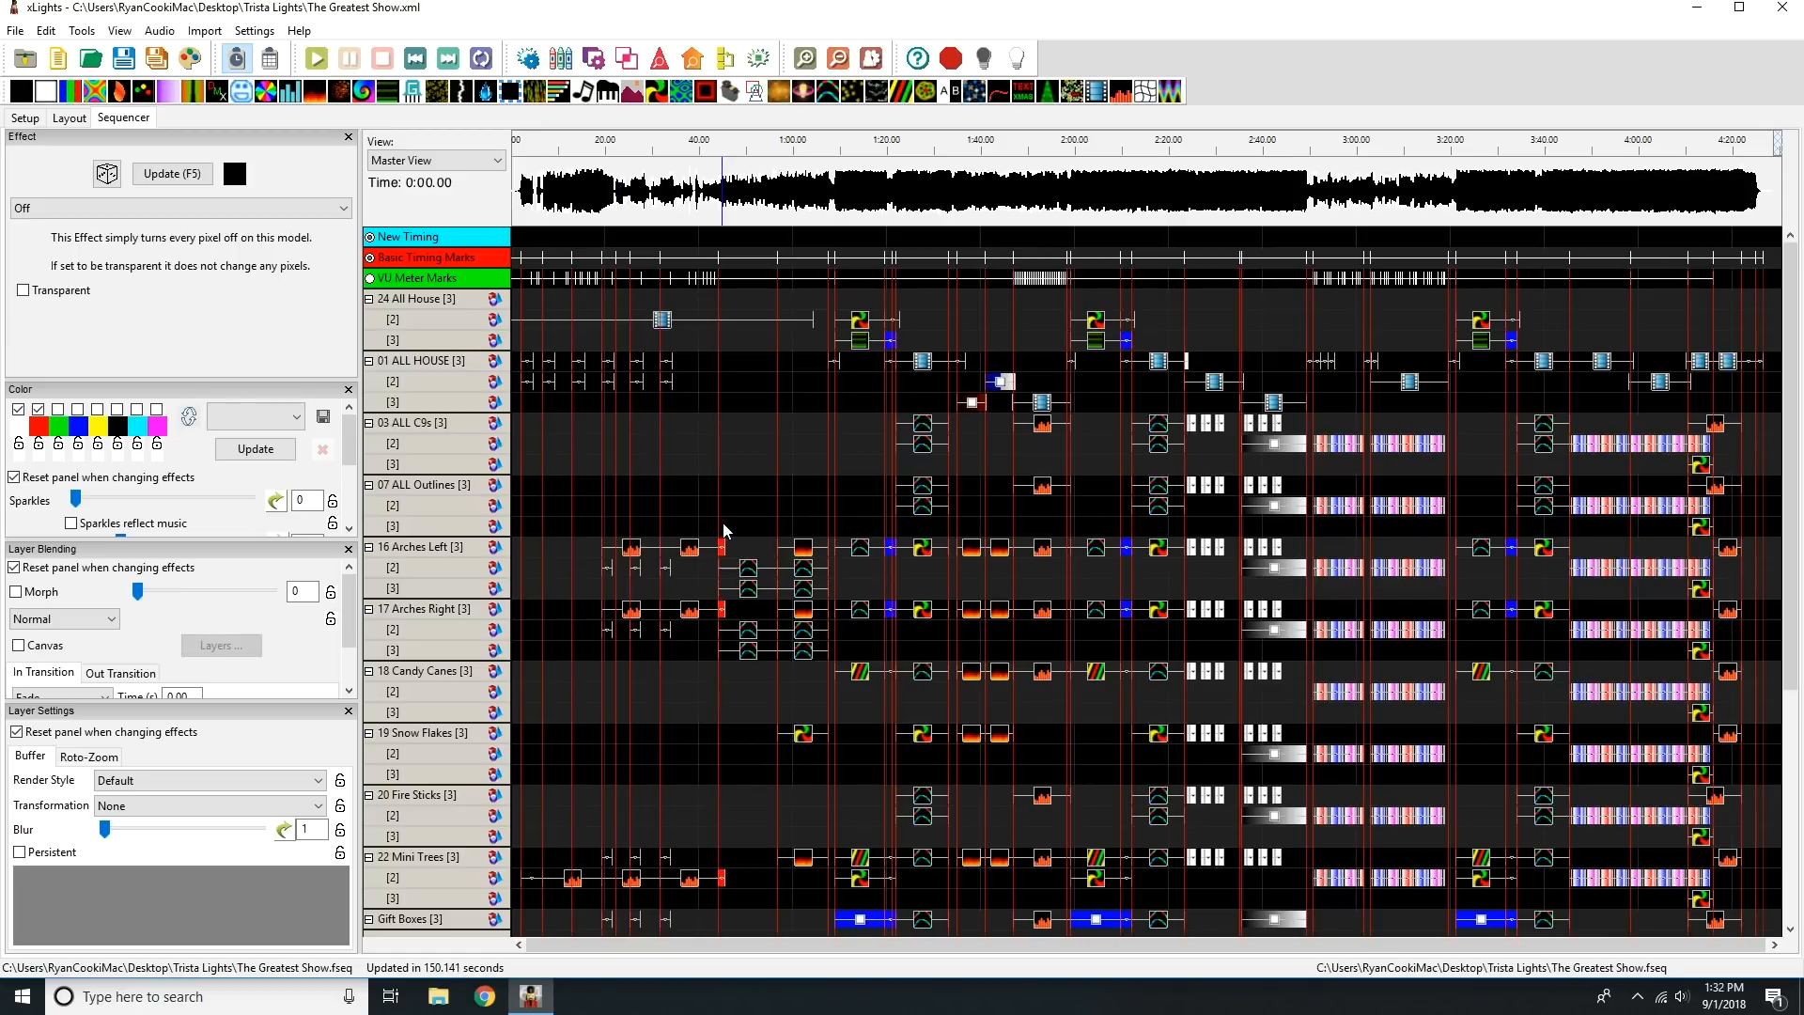
Open the Christmas house preview and enlarge its window over the sequence grid.
left_click(128, 33)
mouse_move(174, 100)
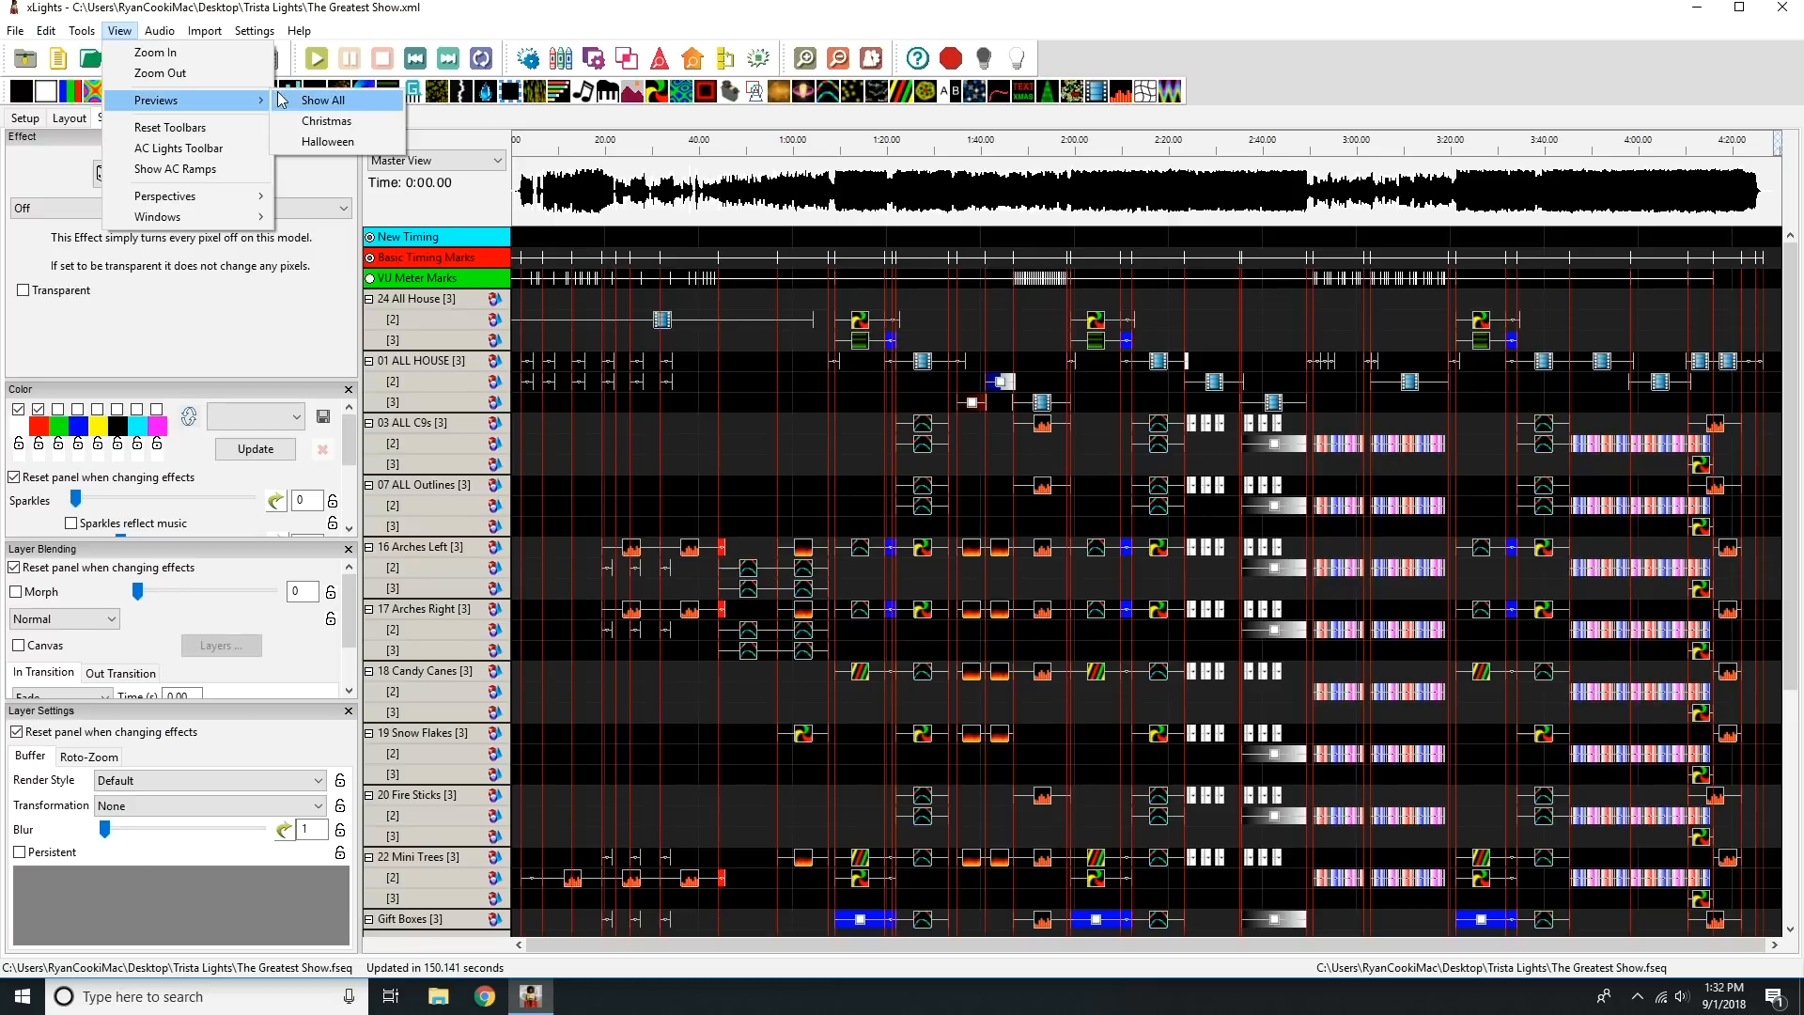
left_click(326, 122)
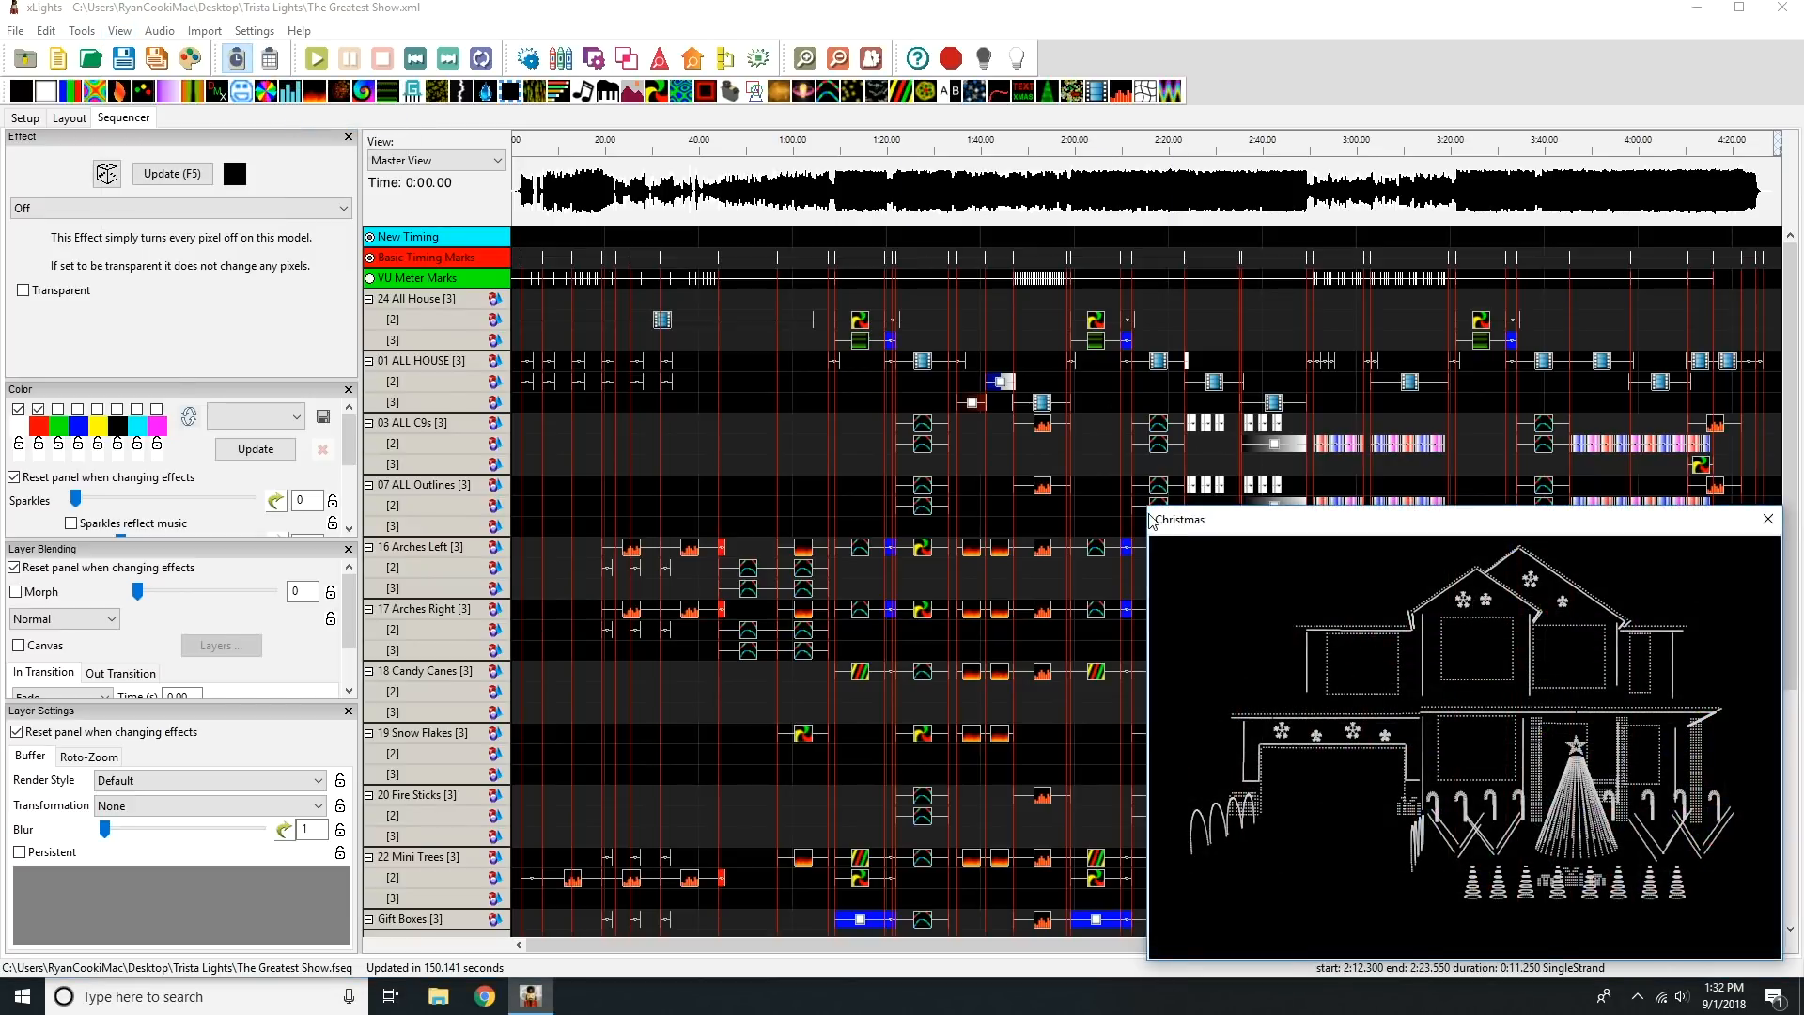
left_click_drag(1146, 504, 868, 292)
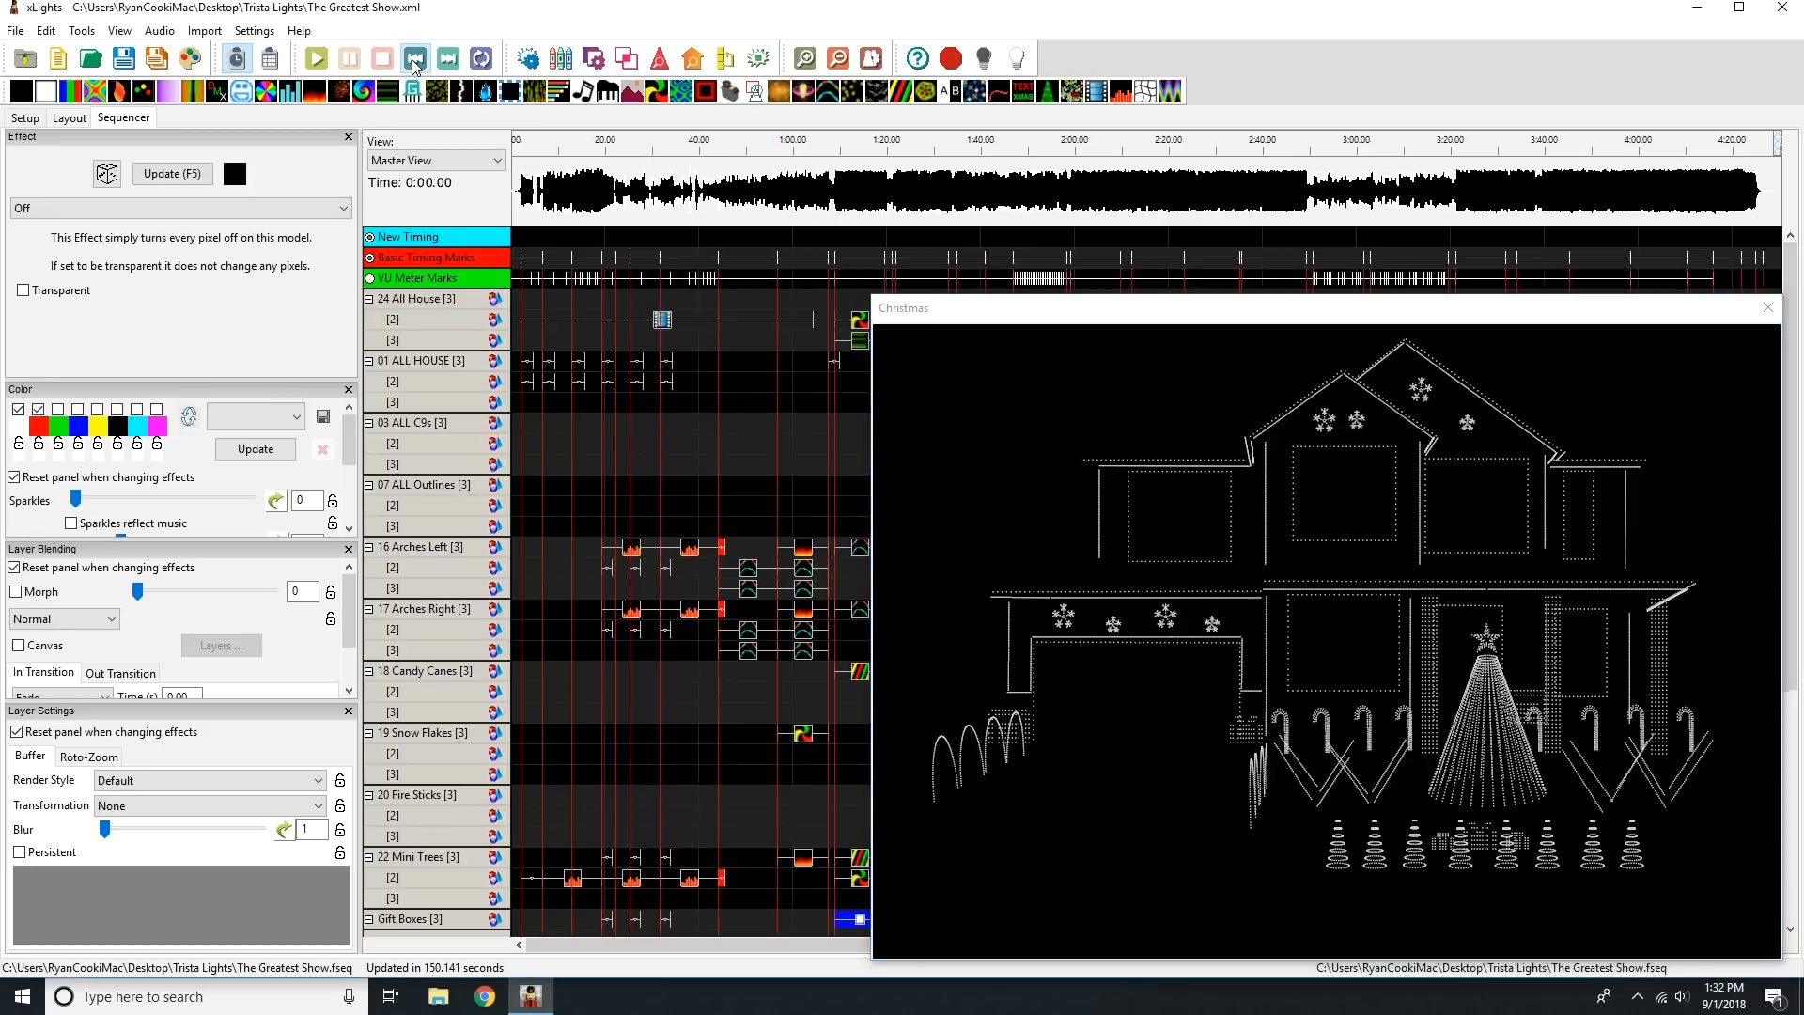
Play the sequence from the start in the Christmas preview, sample several points across the song, and stop playback near 4:07.
left_click(316, 59)
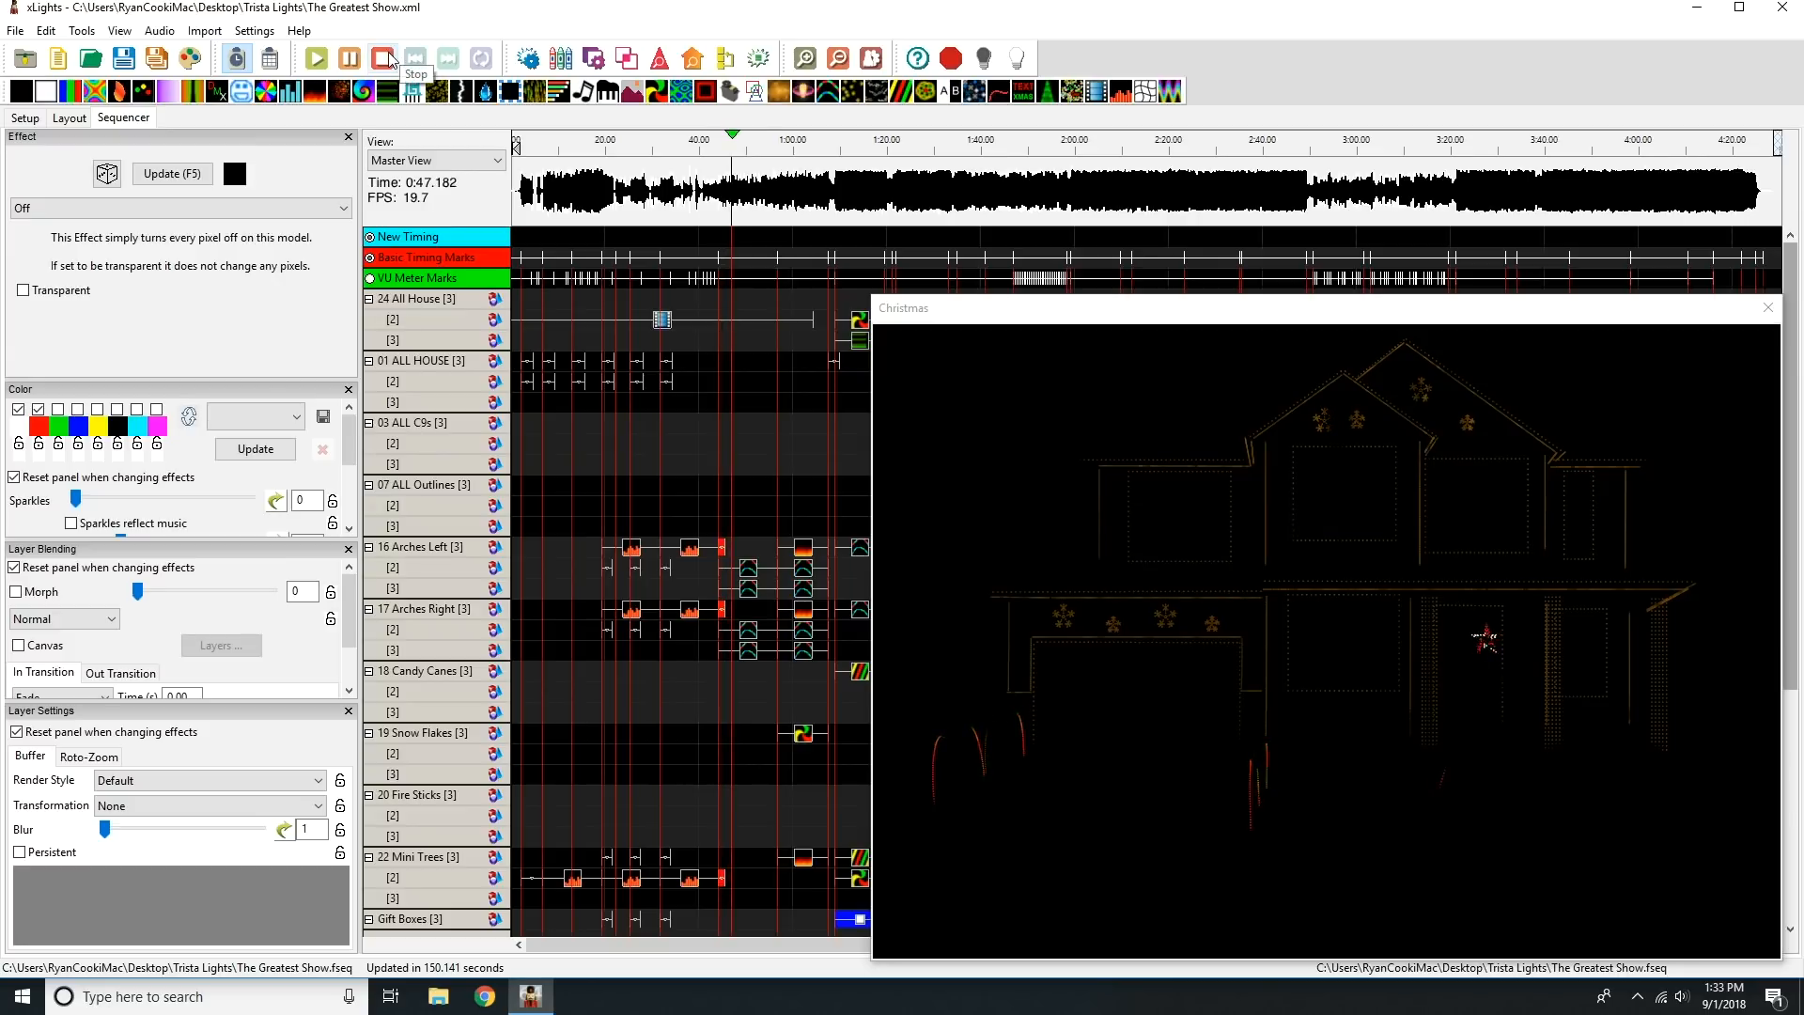
left_click(386, 59)
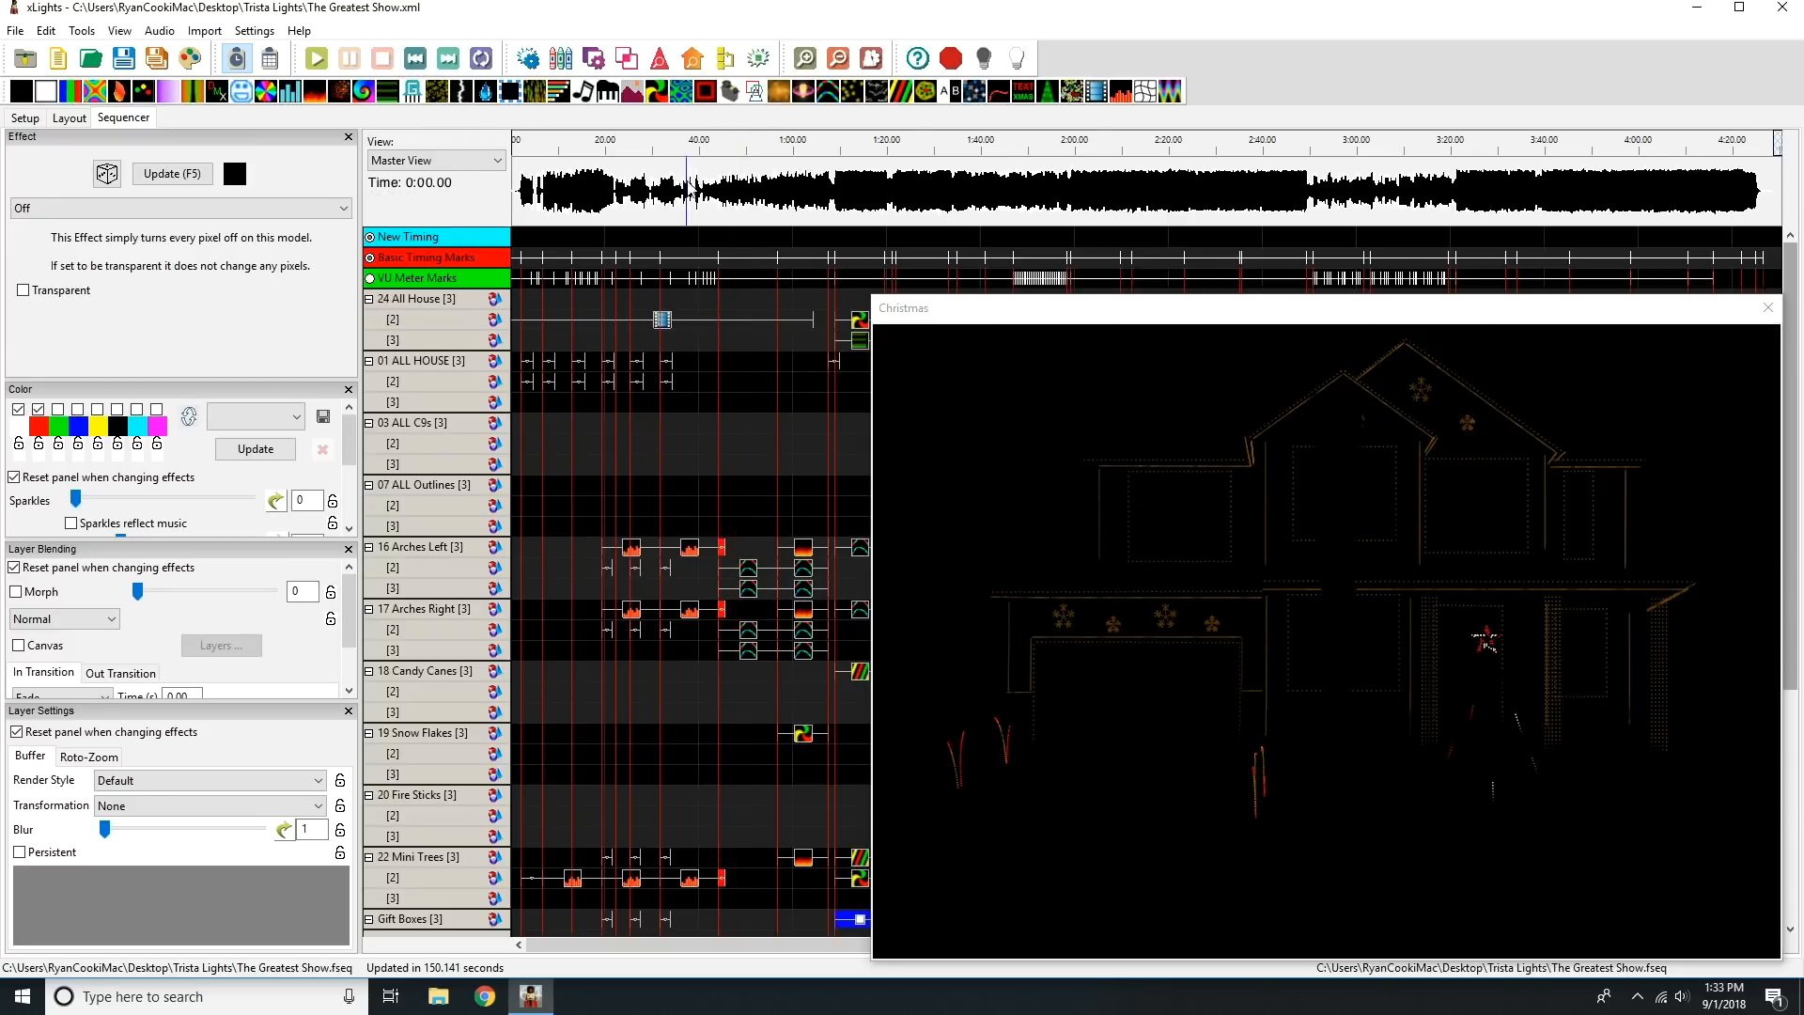
left_click(839, 153)
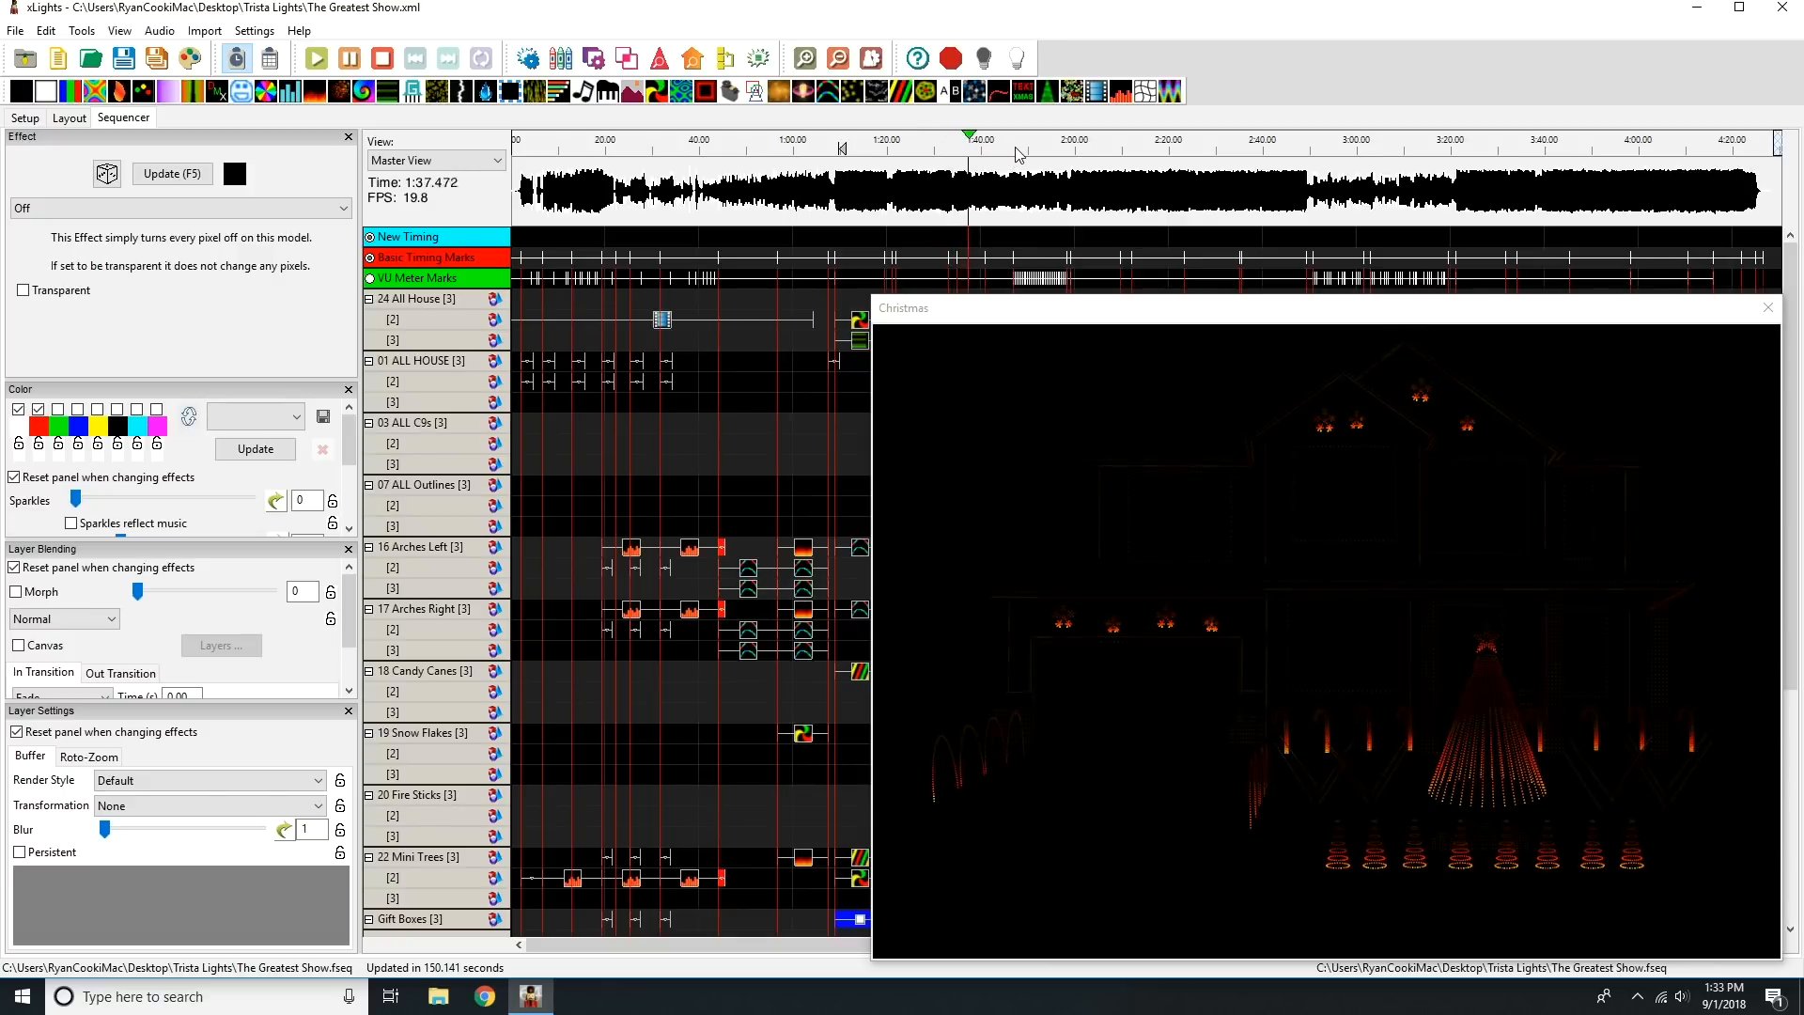
left_click(1025, 151)
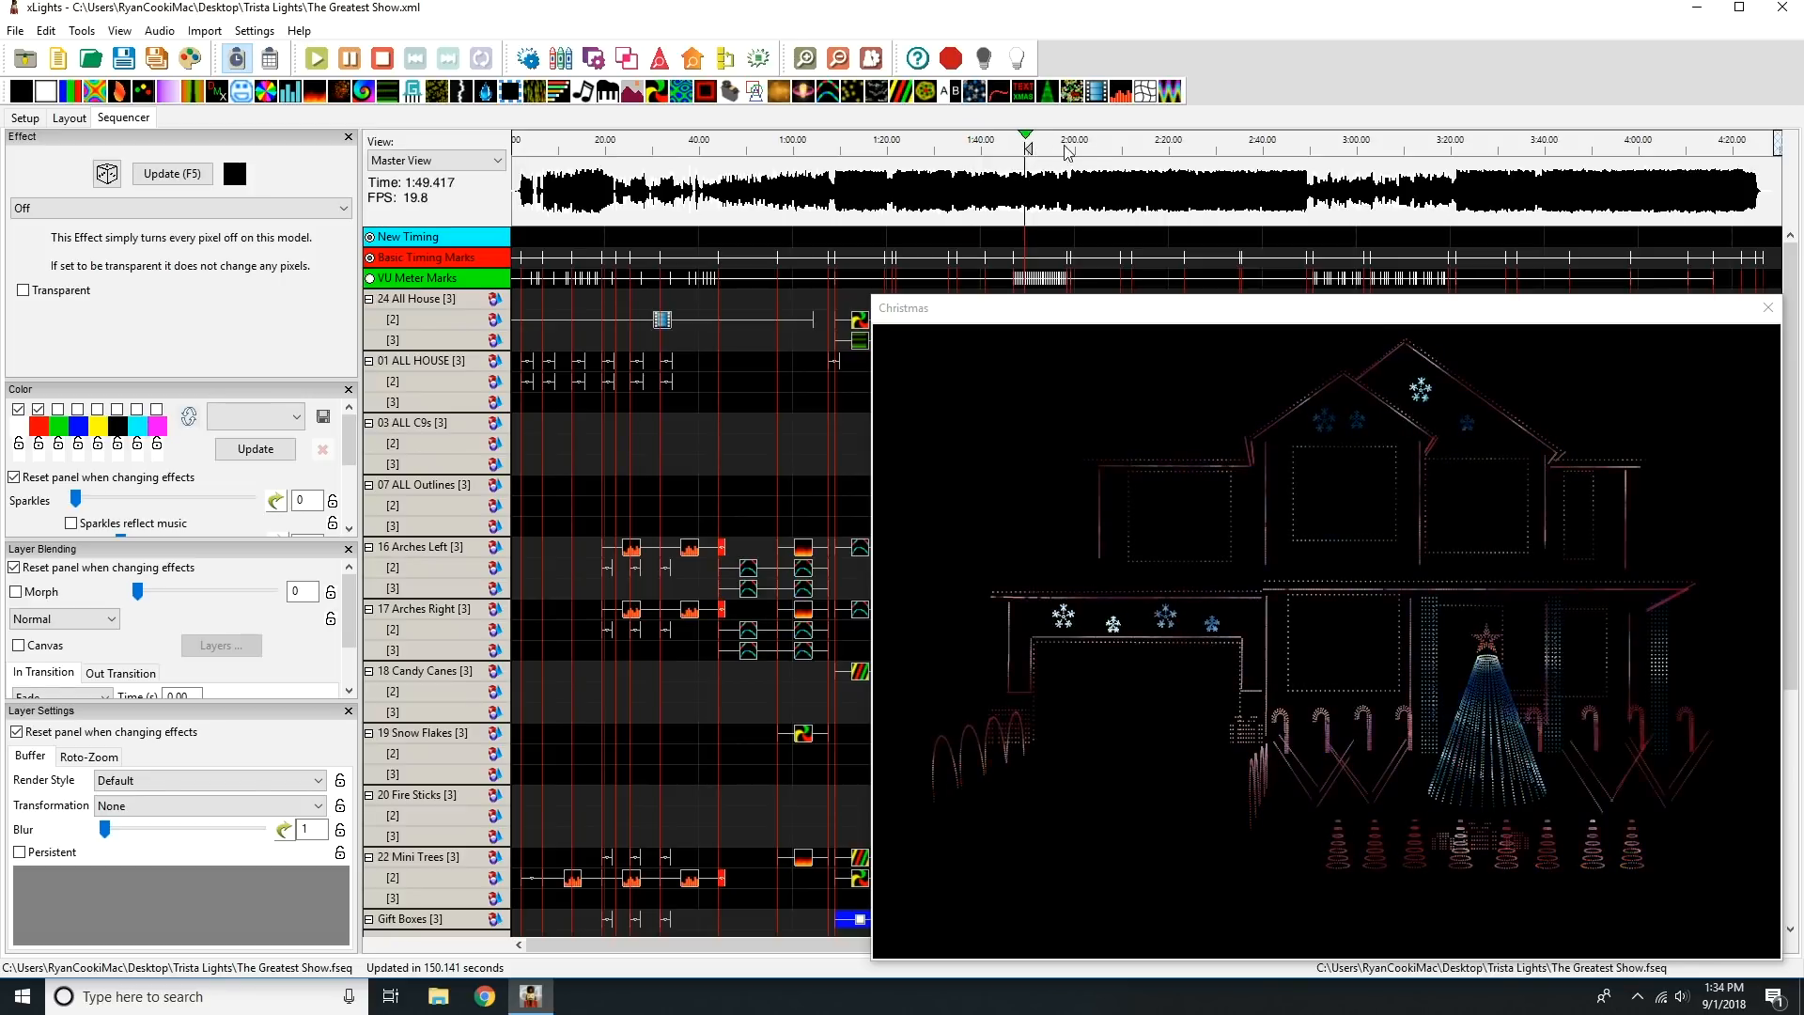
left_click(1118, 151)
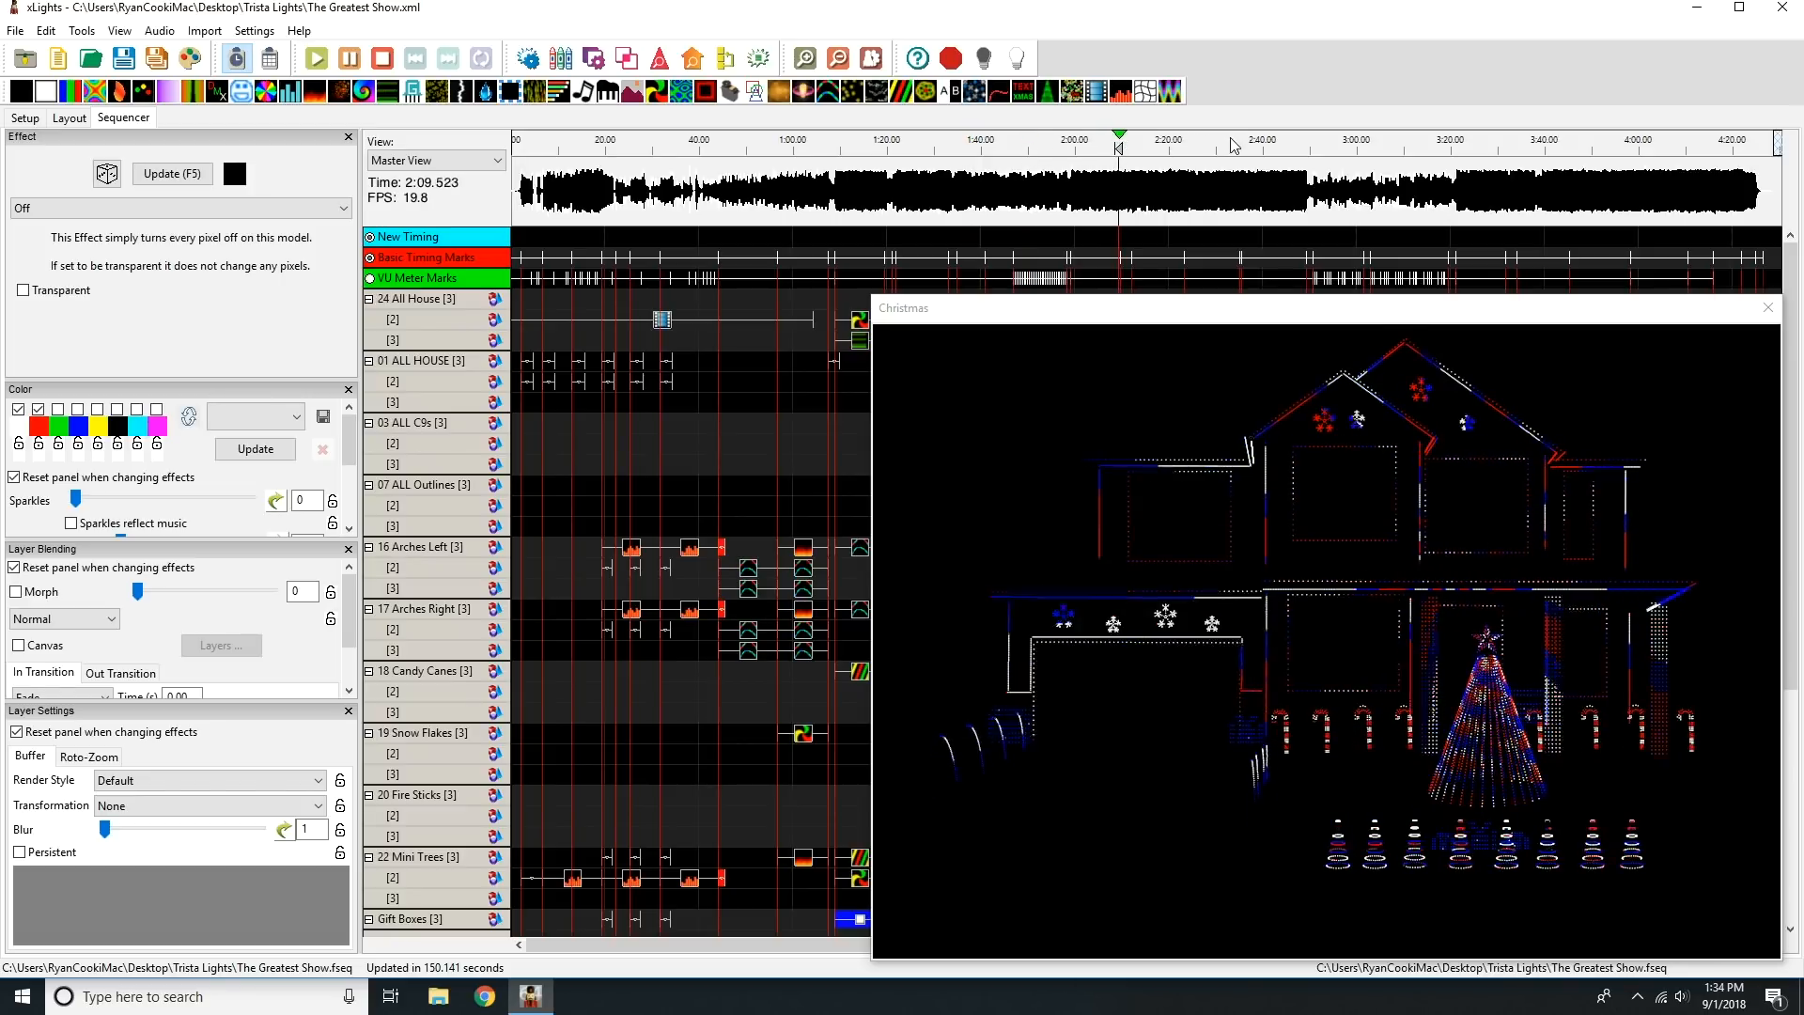
left_click(1421, 148)
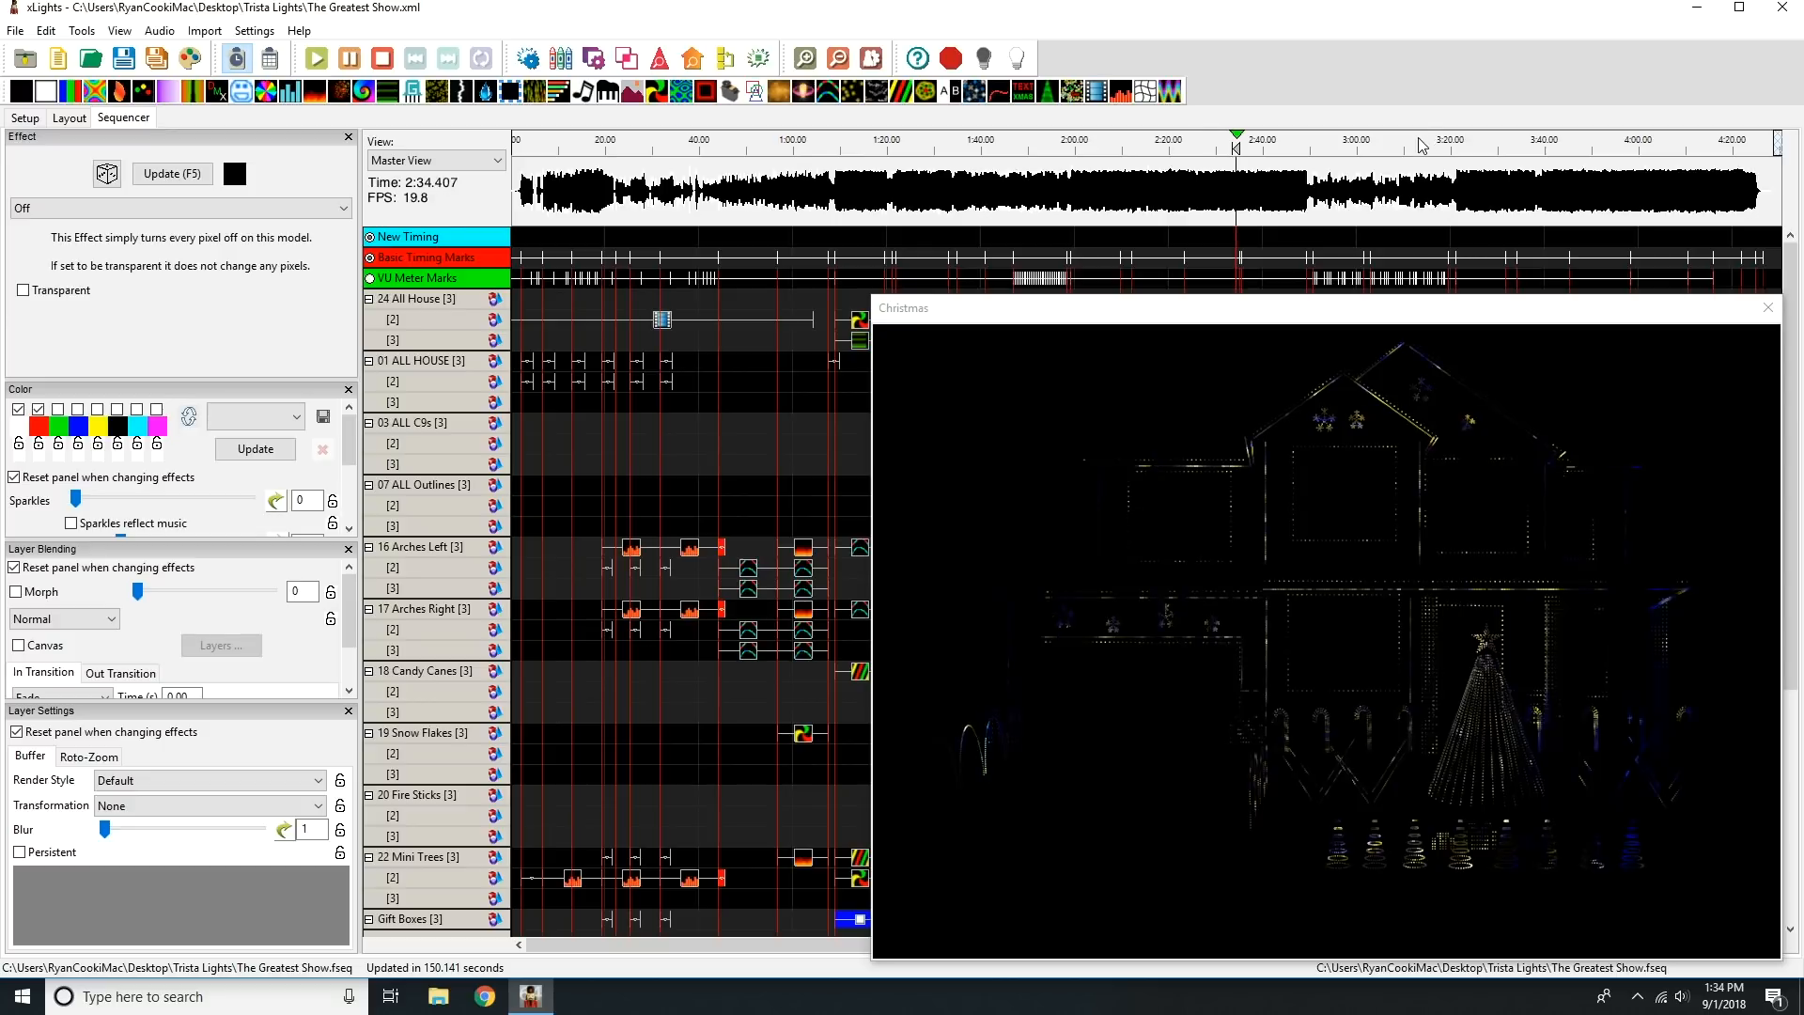
left_click(1546, 147)
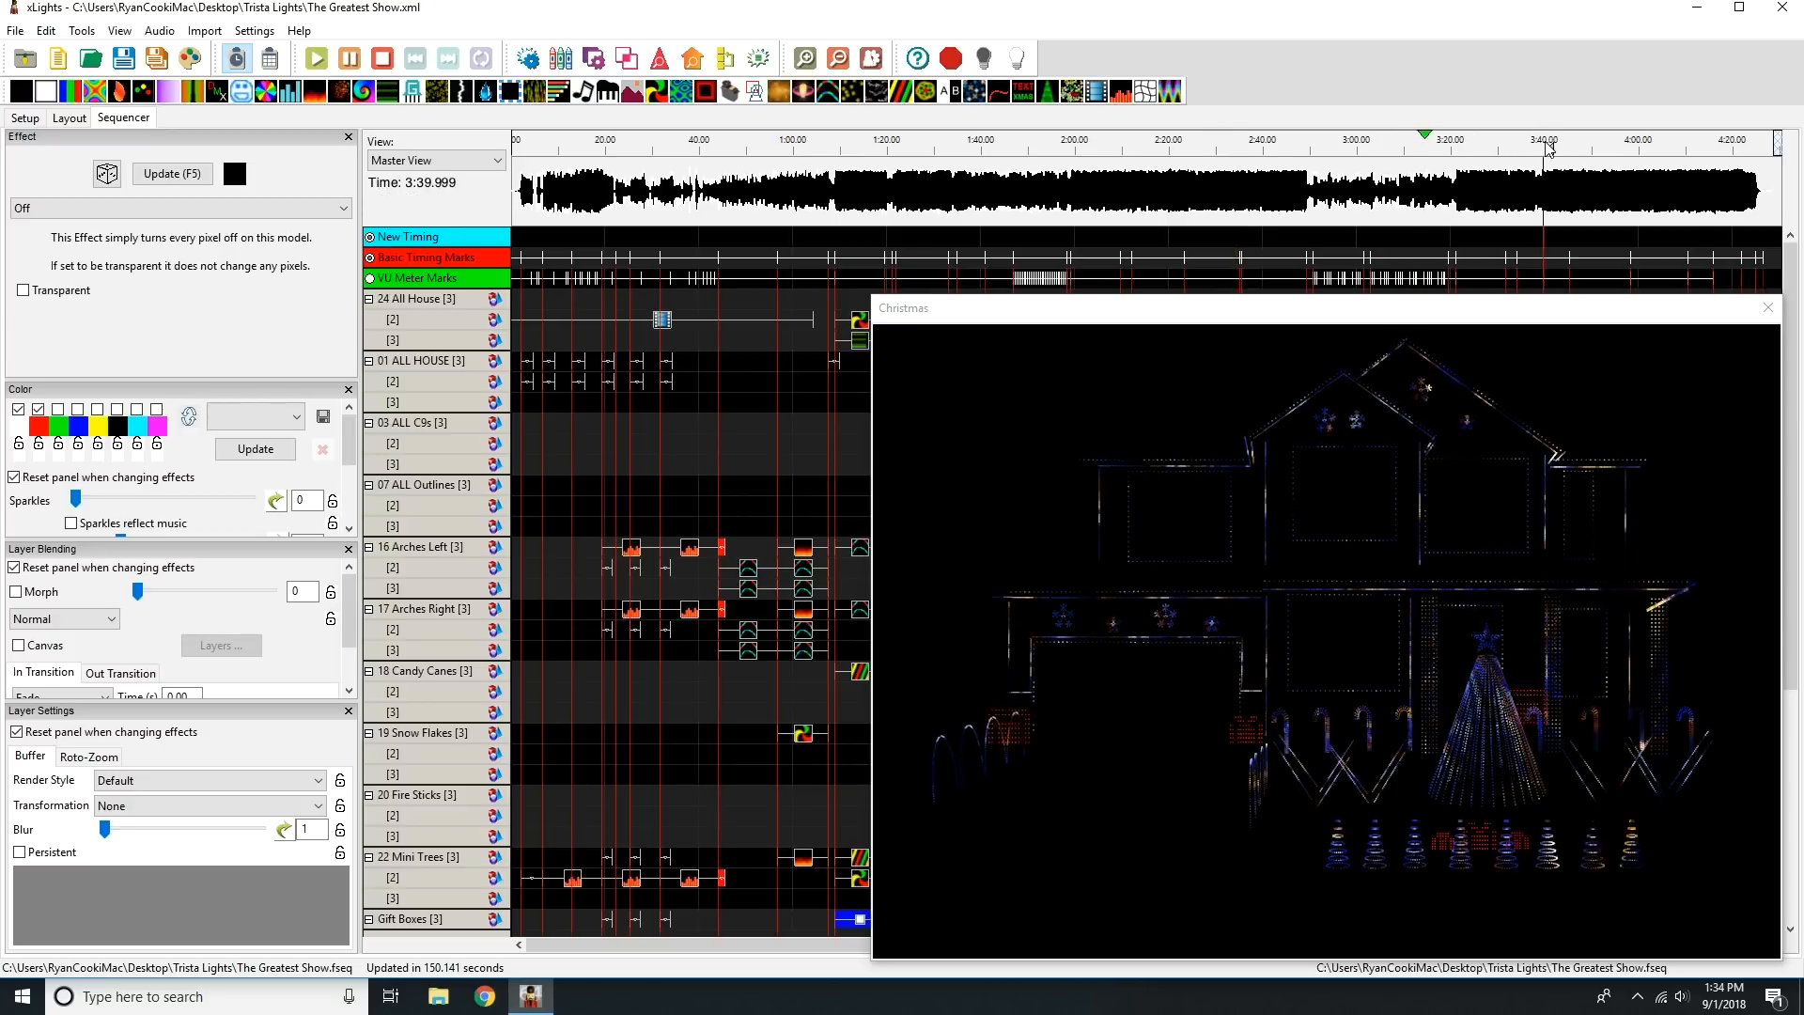
left_click(1672, 148)
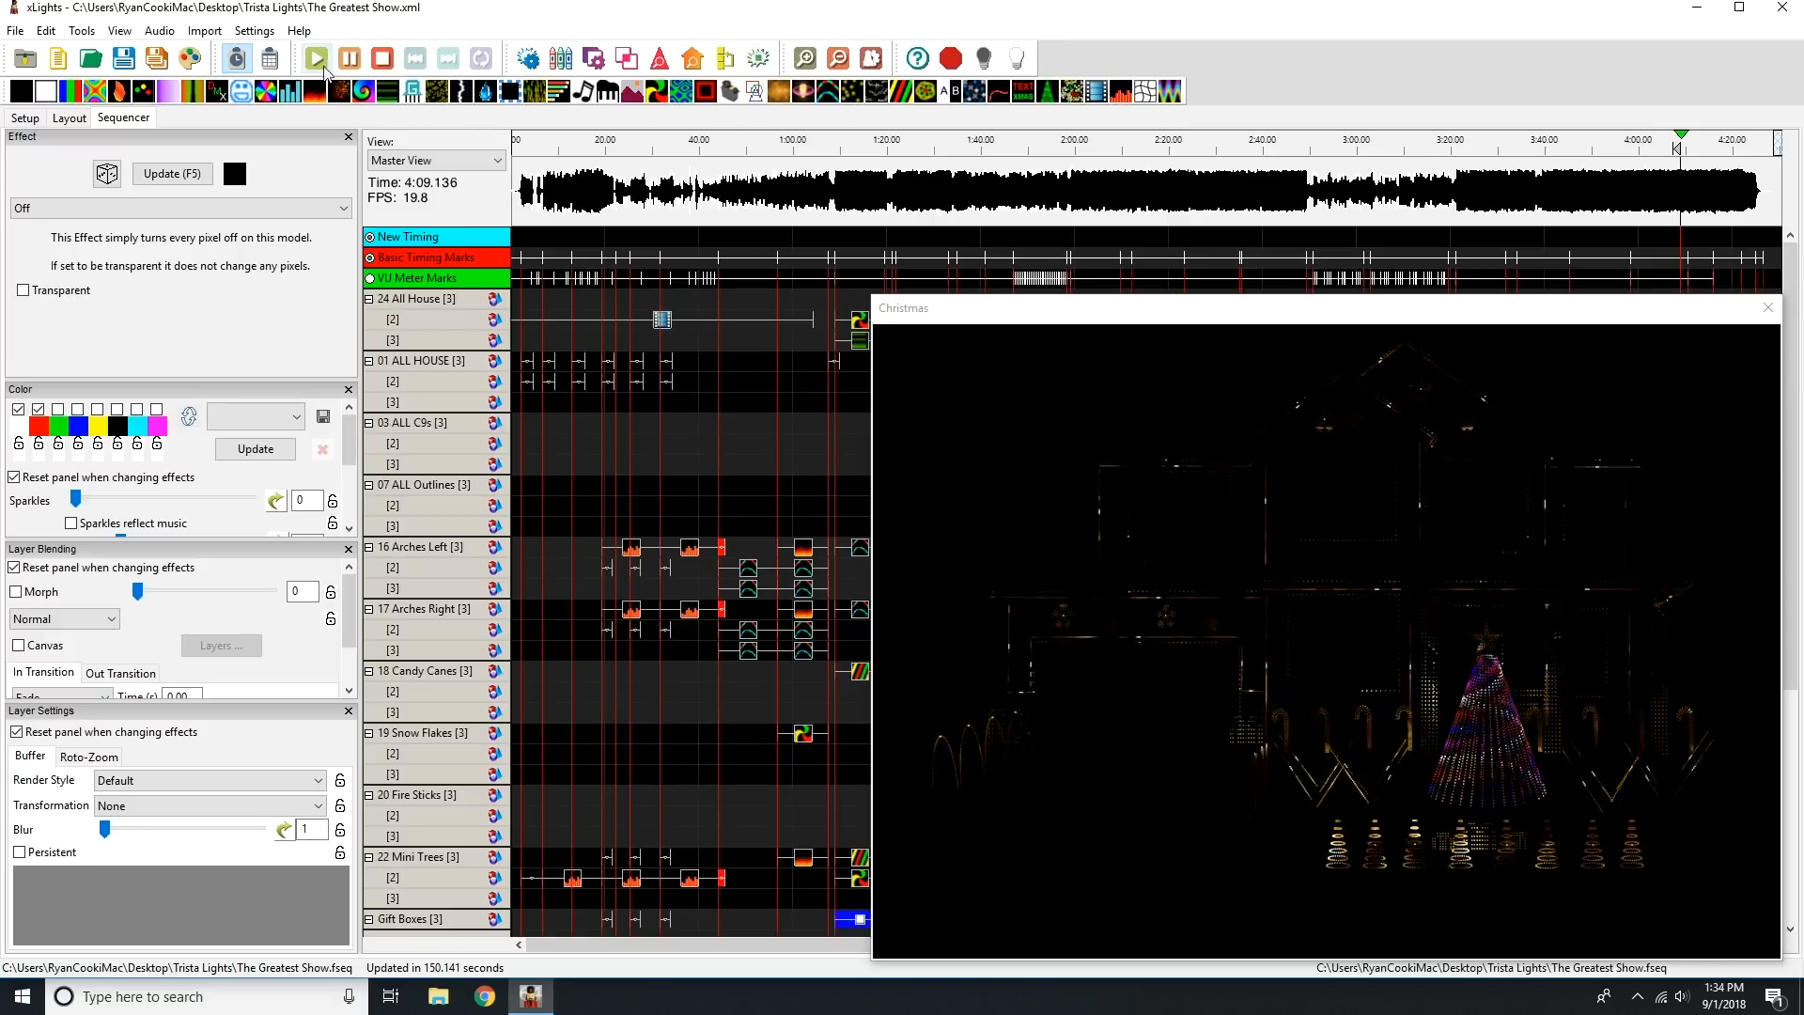
left_click(383, 60)
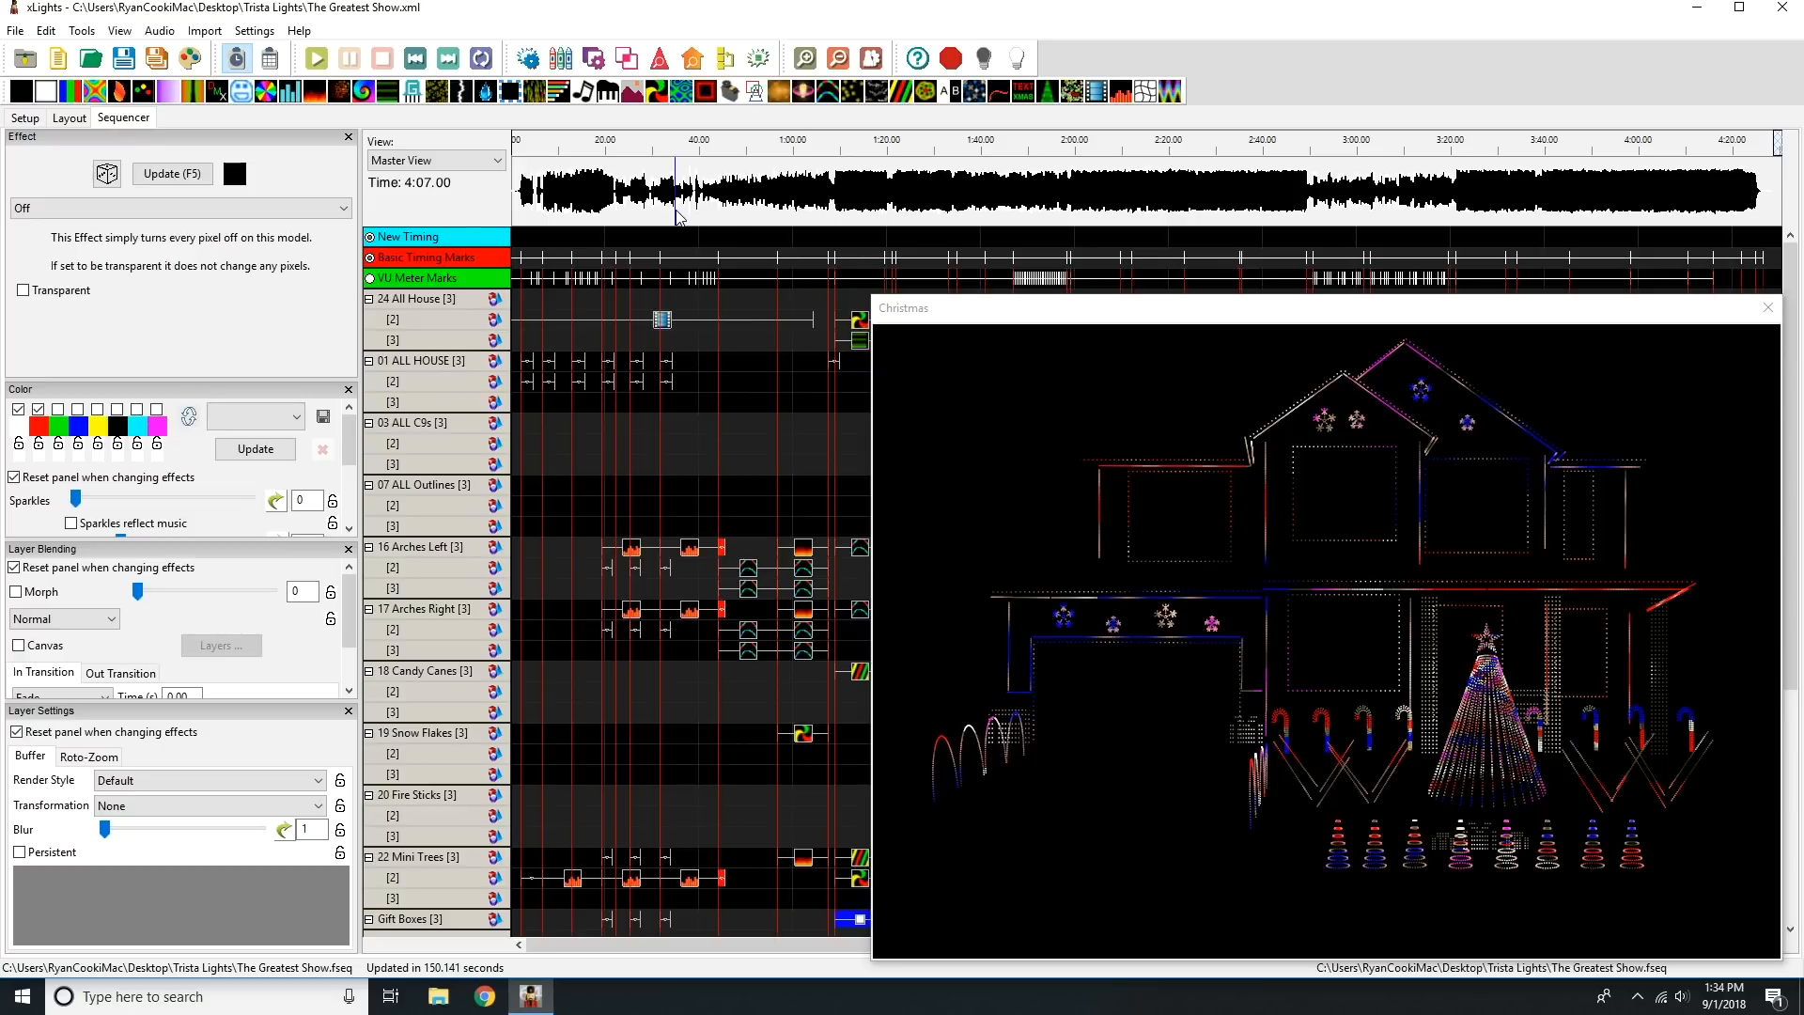
Close the open sequence and switch the show directory to the Desktop's Jorden folder, discarding the pending model and view changes.
left_click(14, 31)
left_click(80, 161)
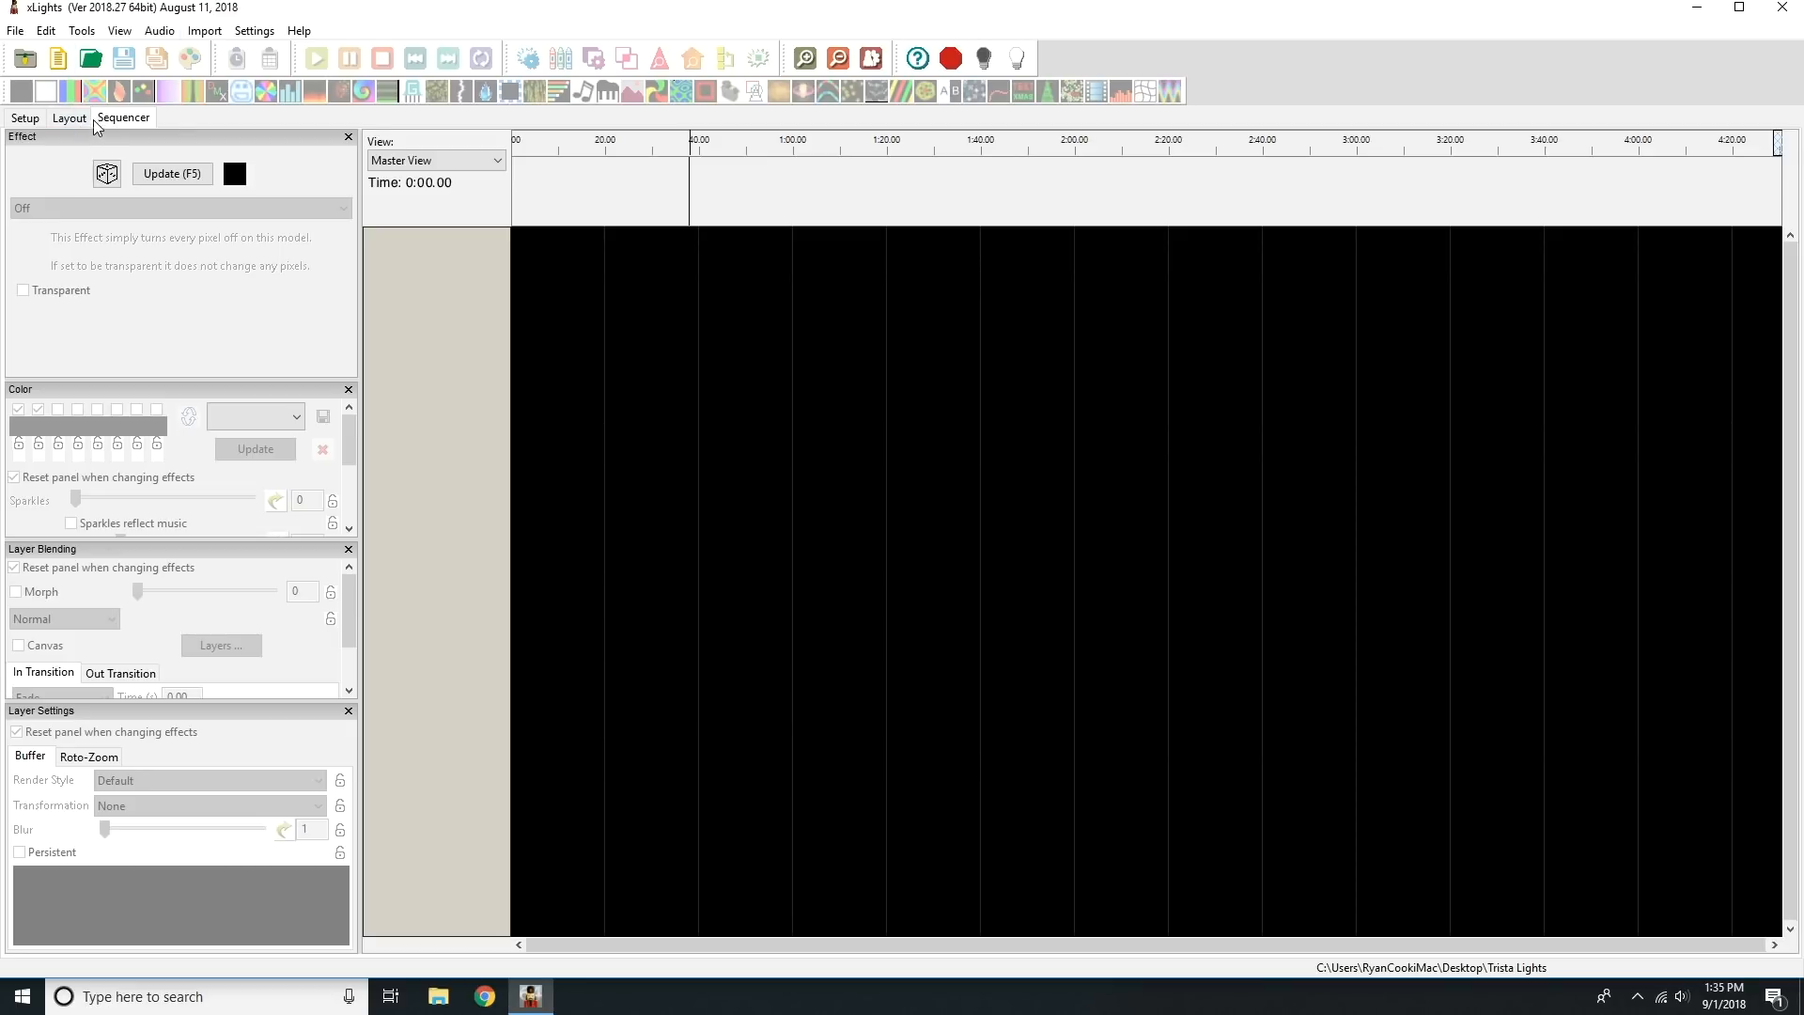
left_click(21, 120)
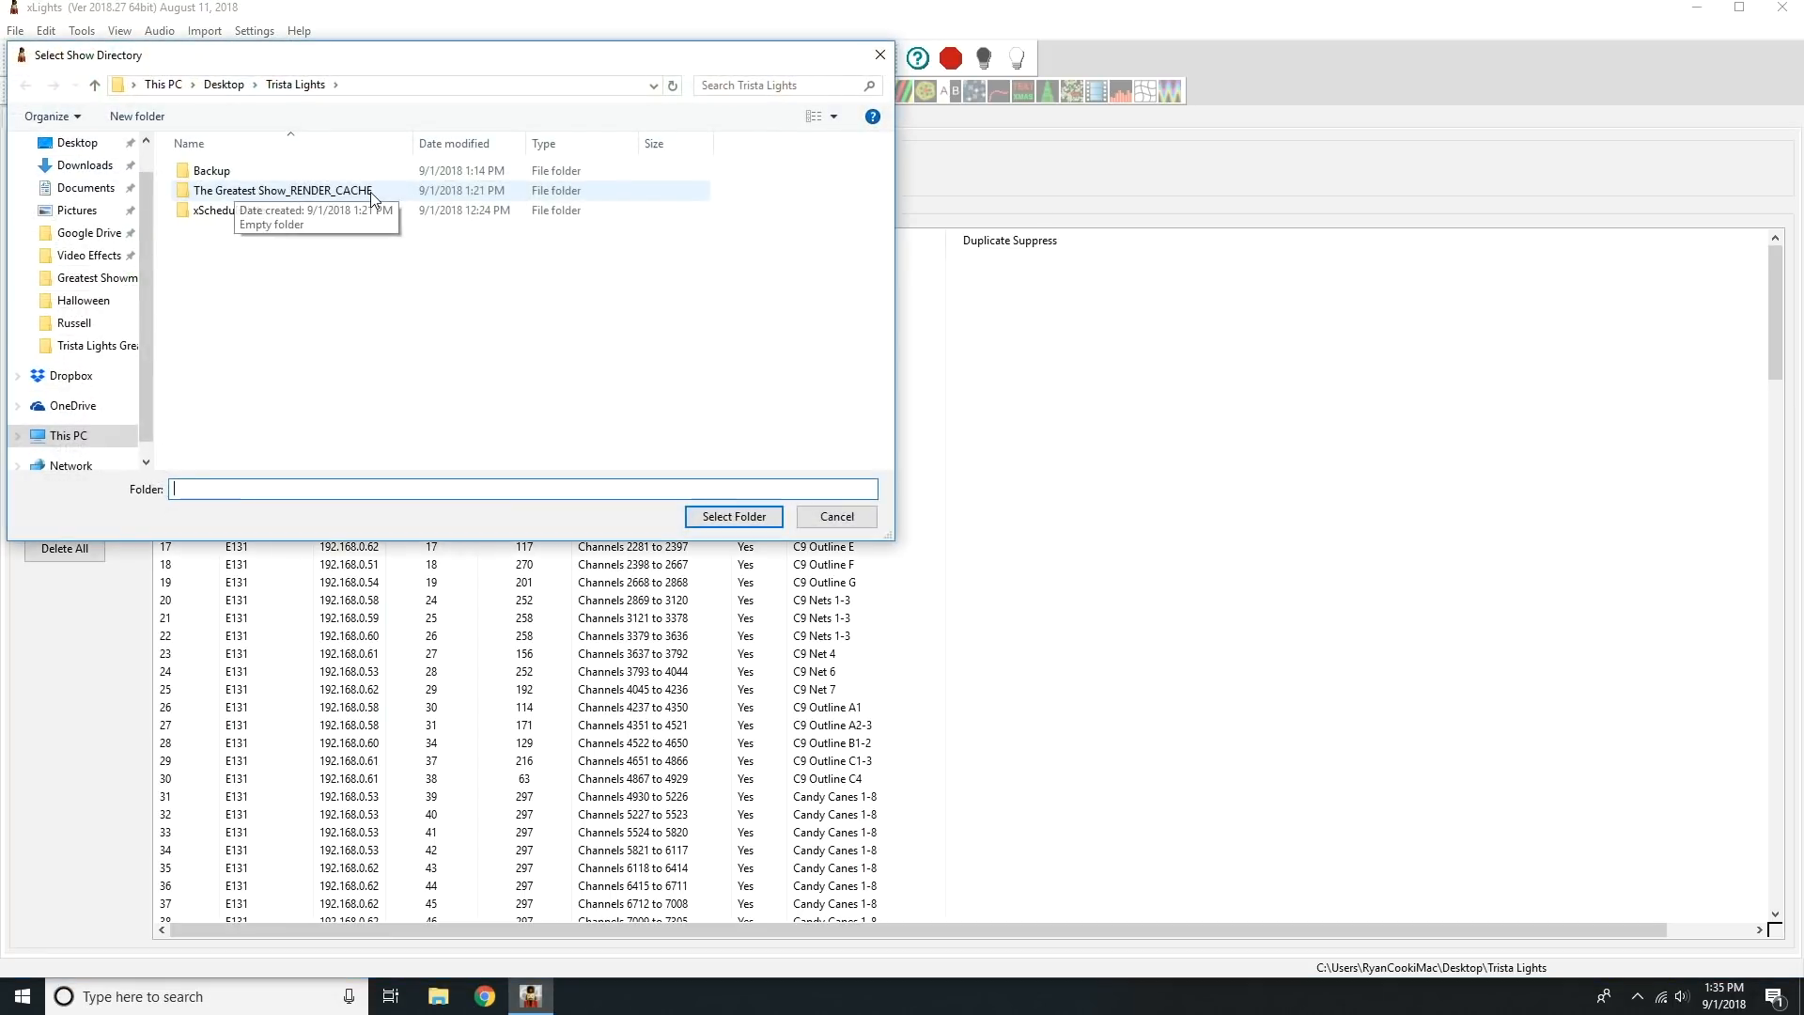
left_click(224, 86)
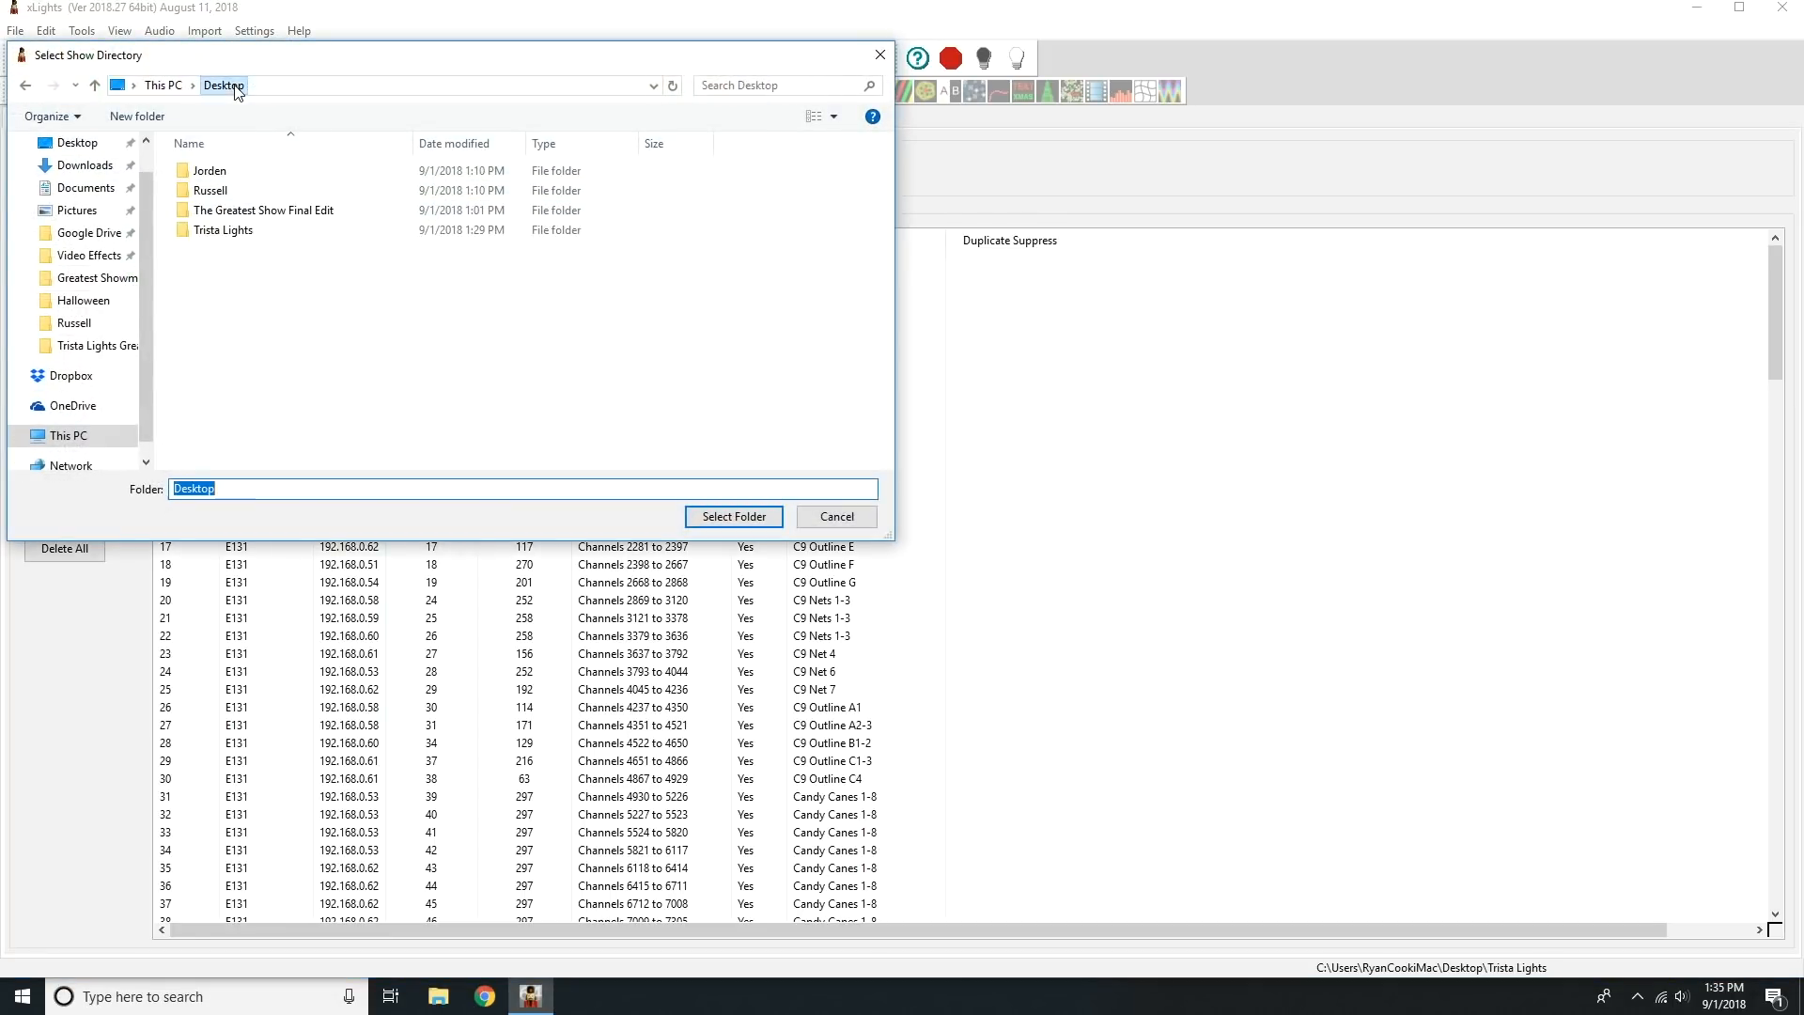
left_click(269, 175)
double_click(245, 175)
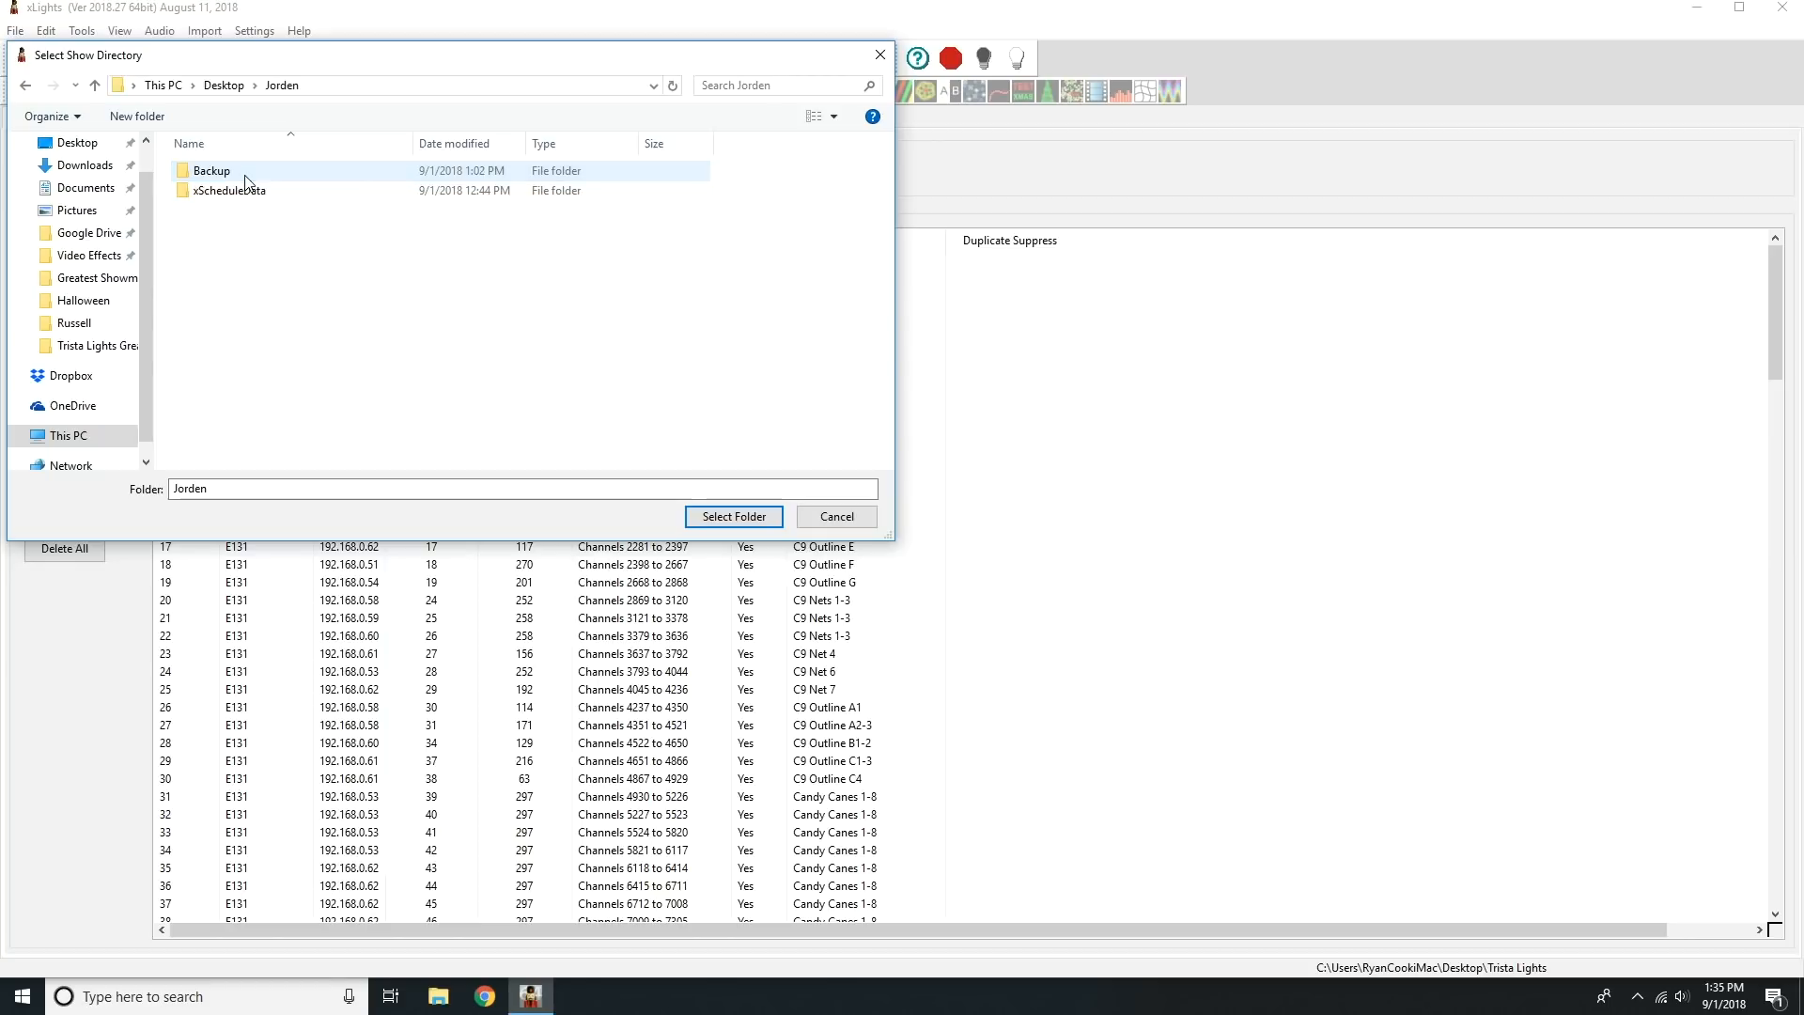
left_click(738, 517)
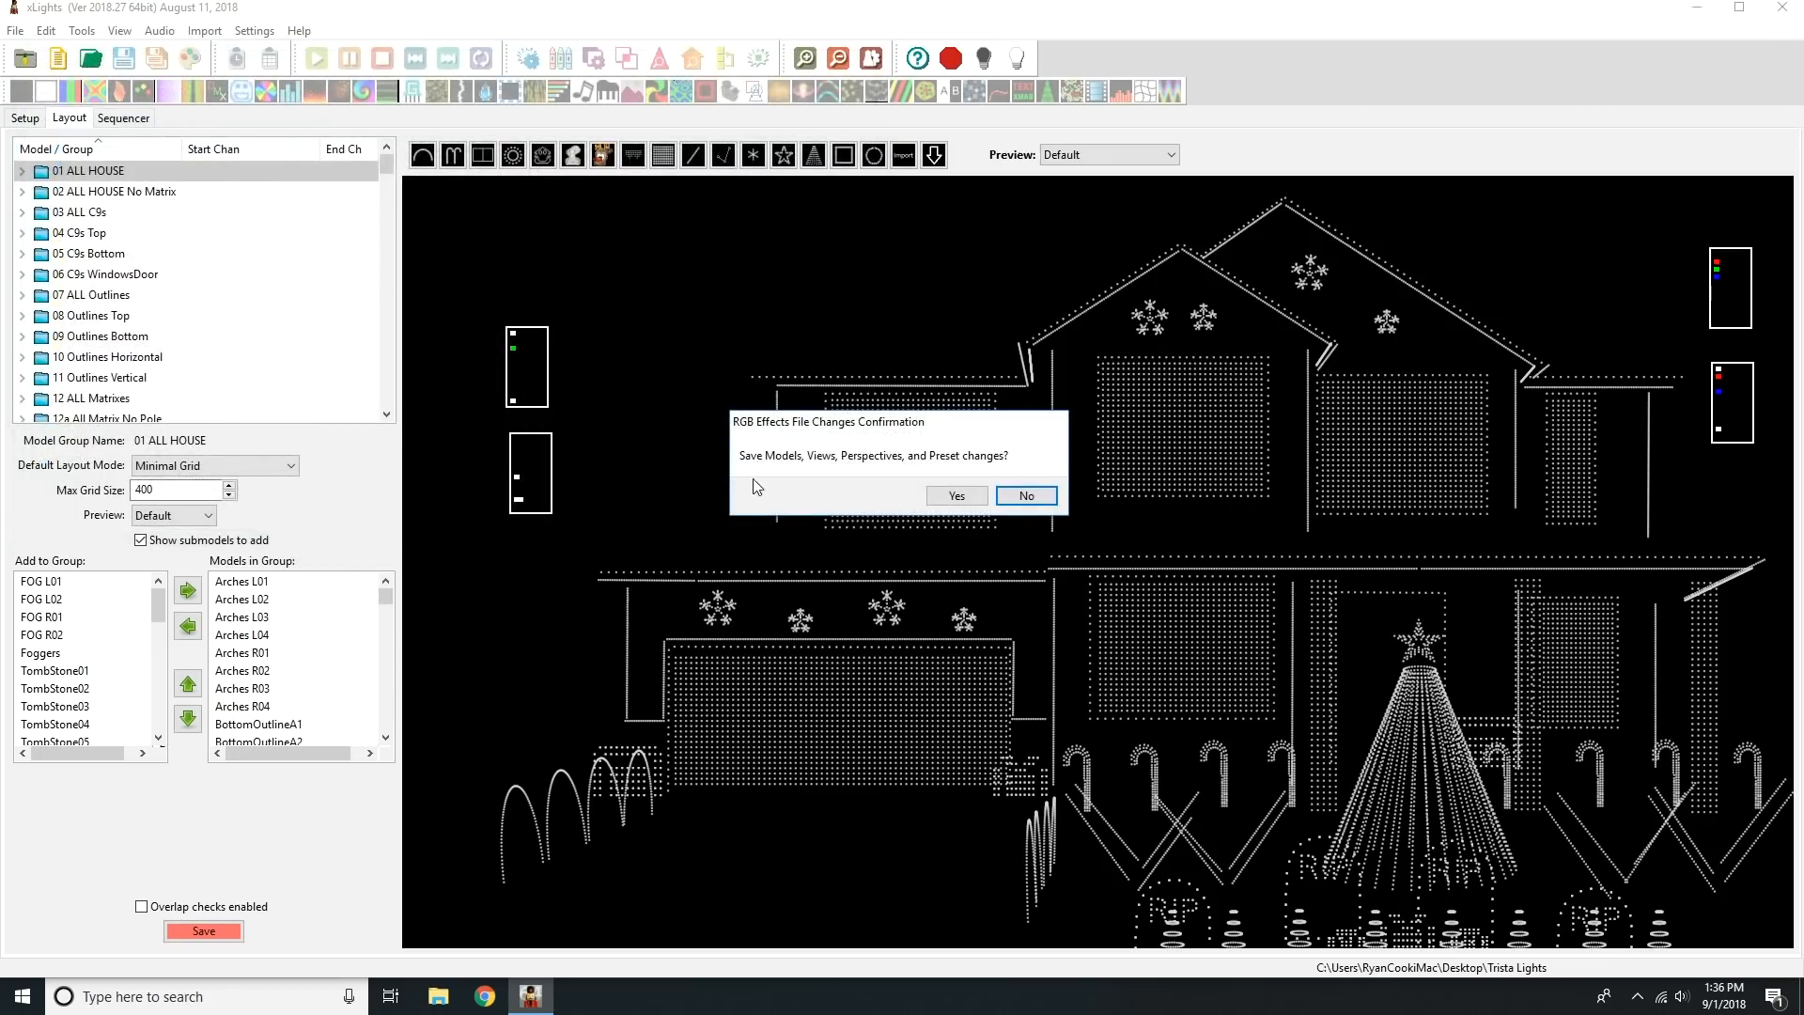
left_click(1034, 490)
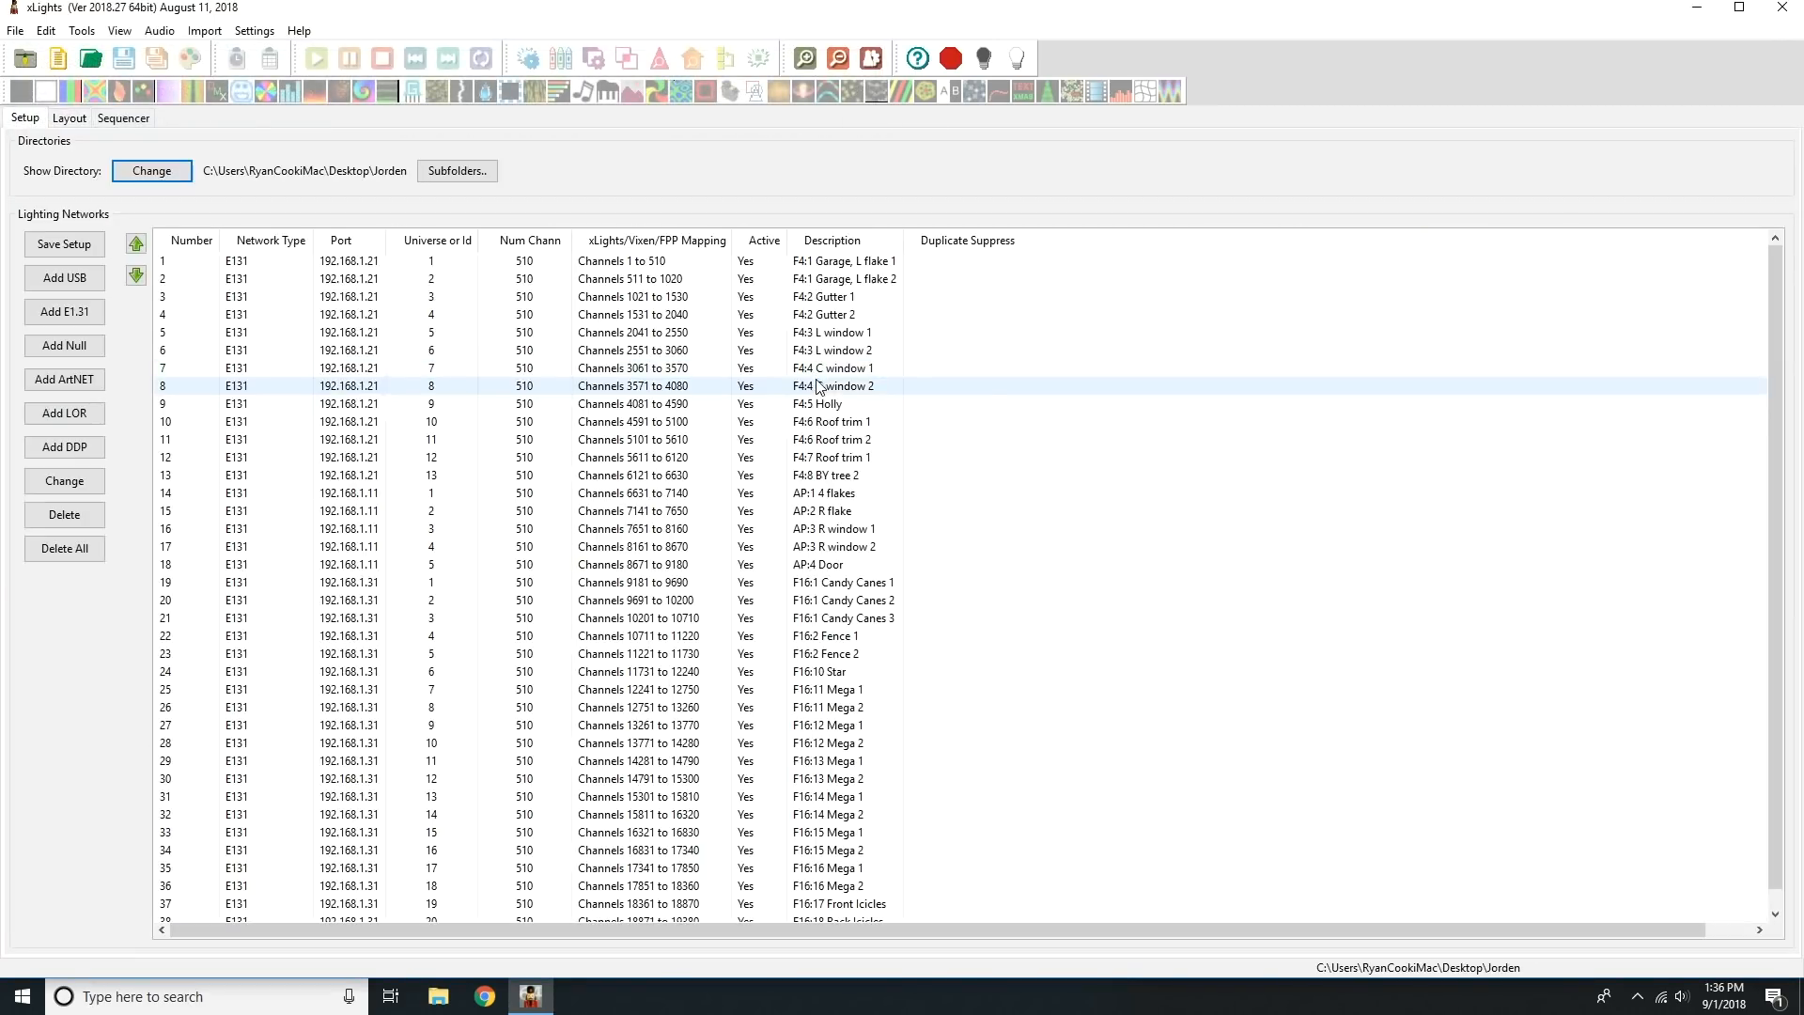
Examine in the layout which lights each model group covers, from All-tree and Canes through Verticles and Windows all.
left_click(66, 118)
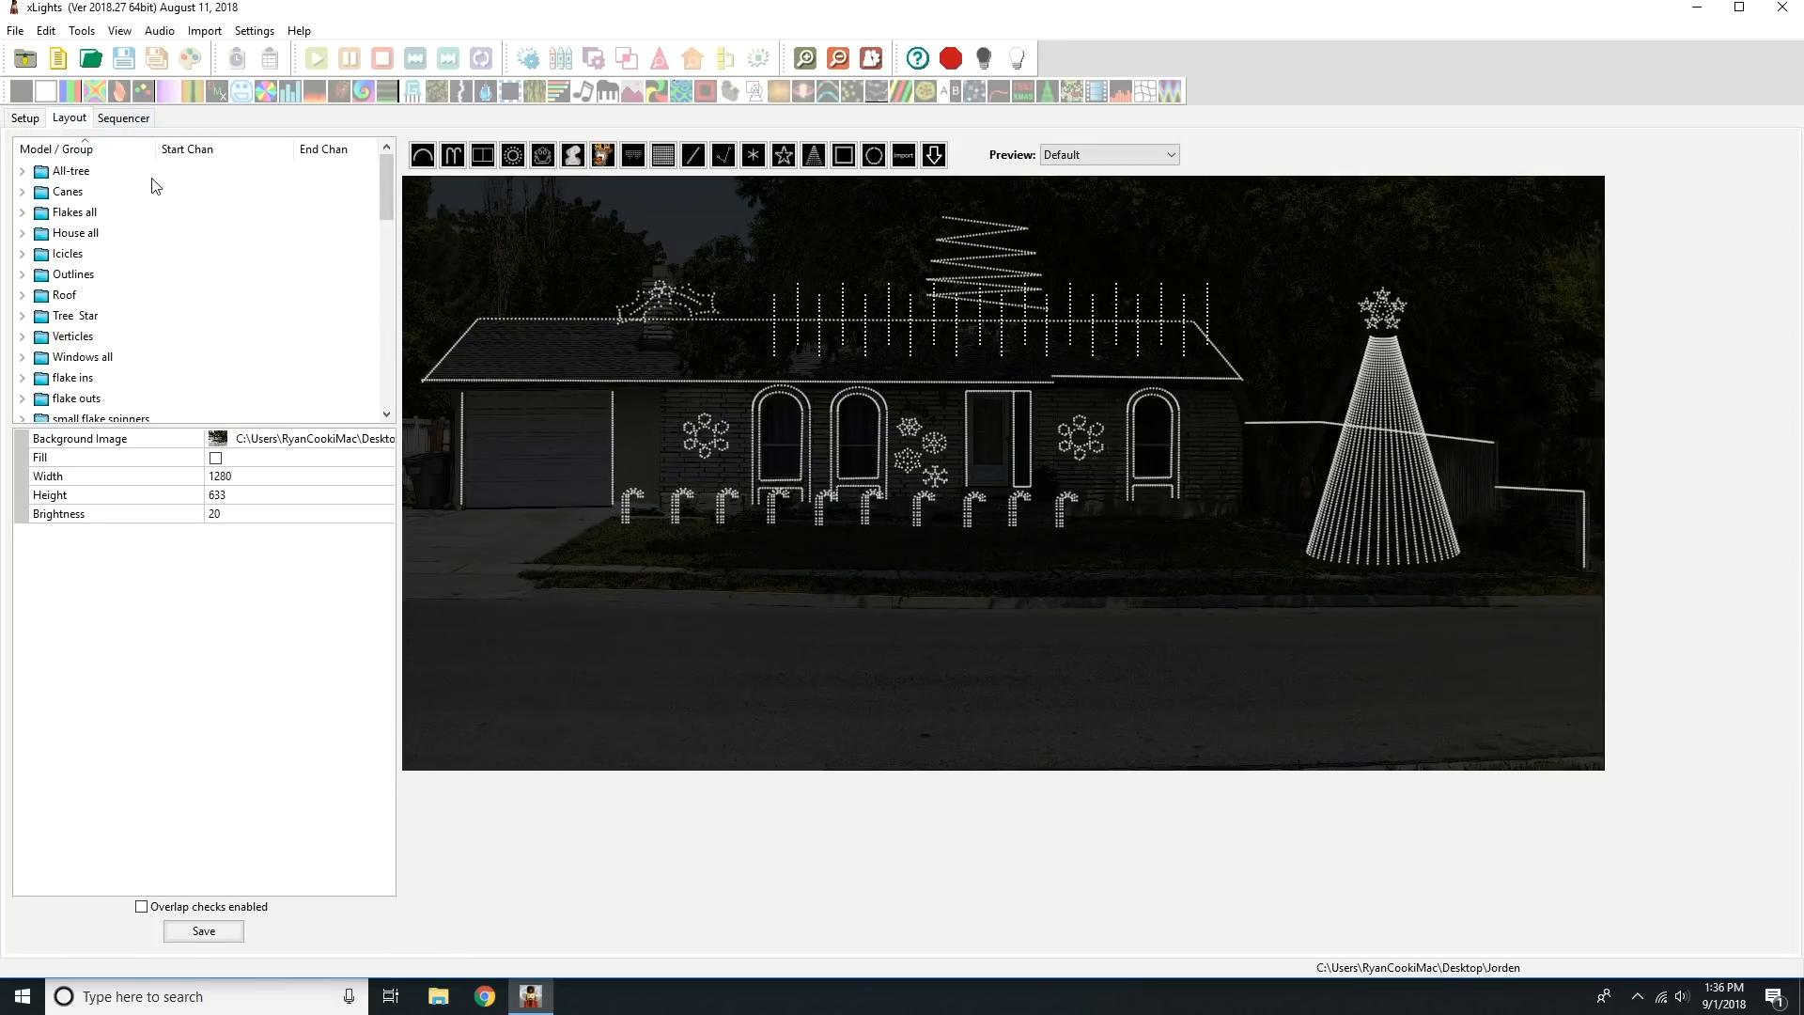
left_click(89, 175)
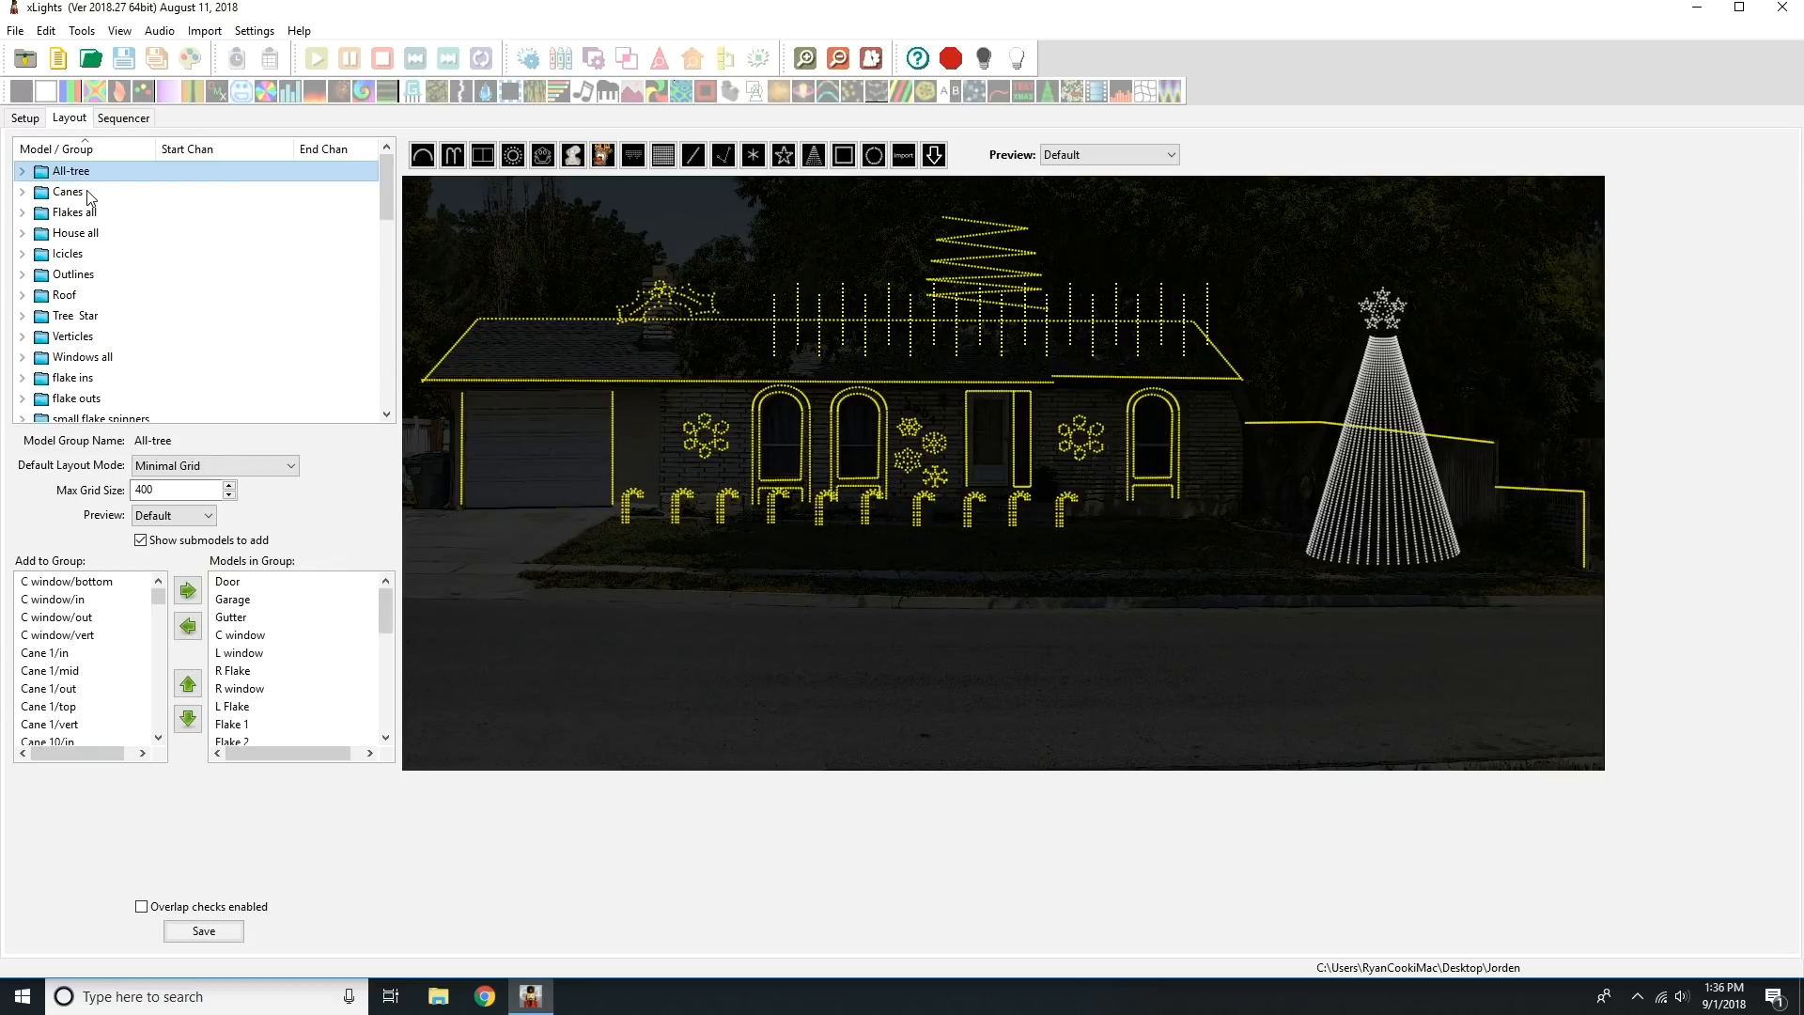
left_click(89, 194)
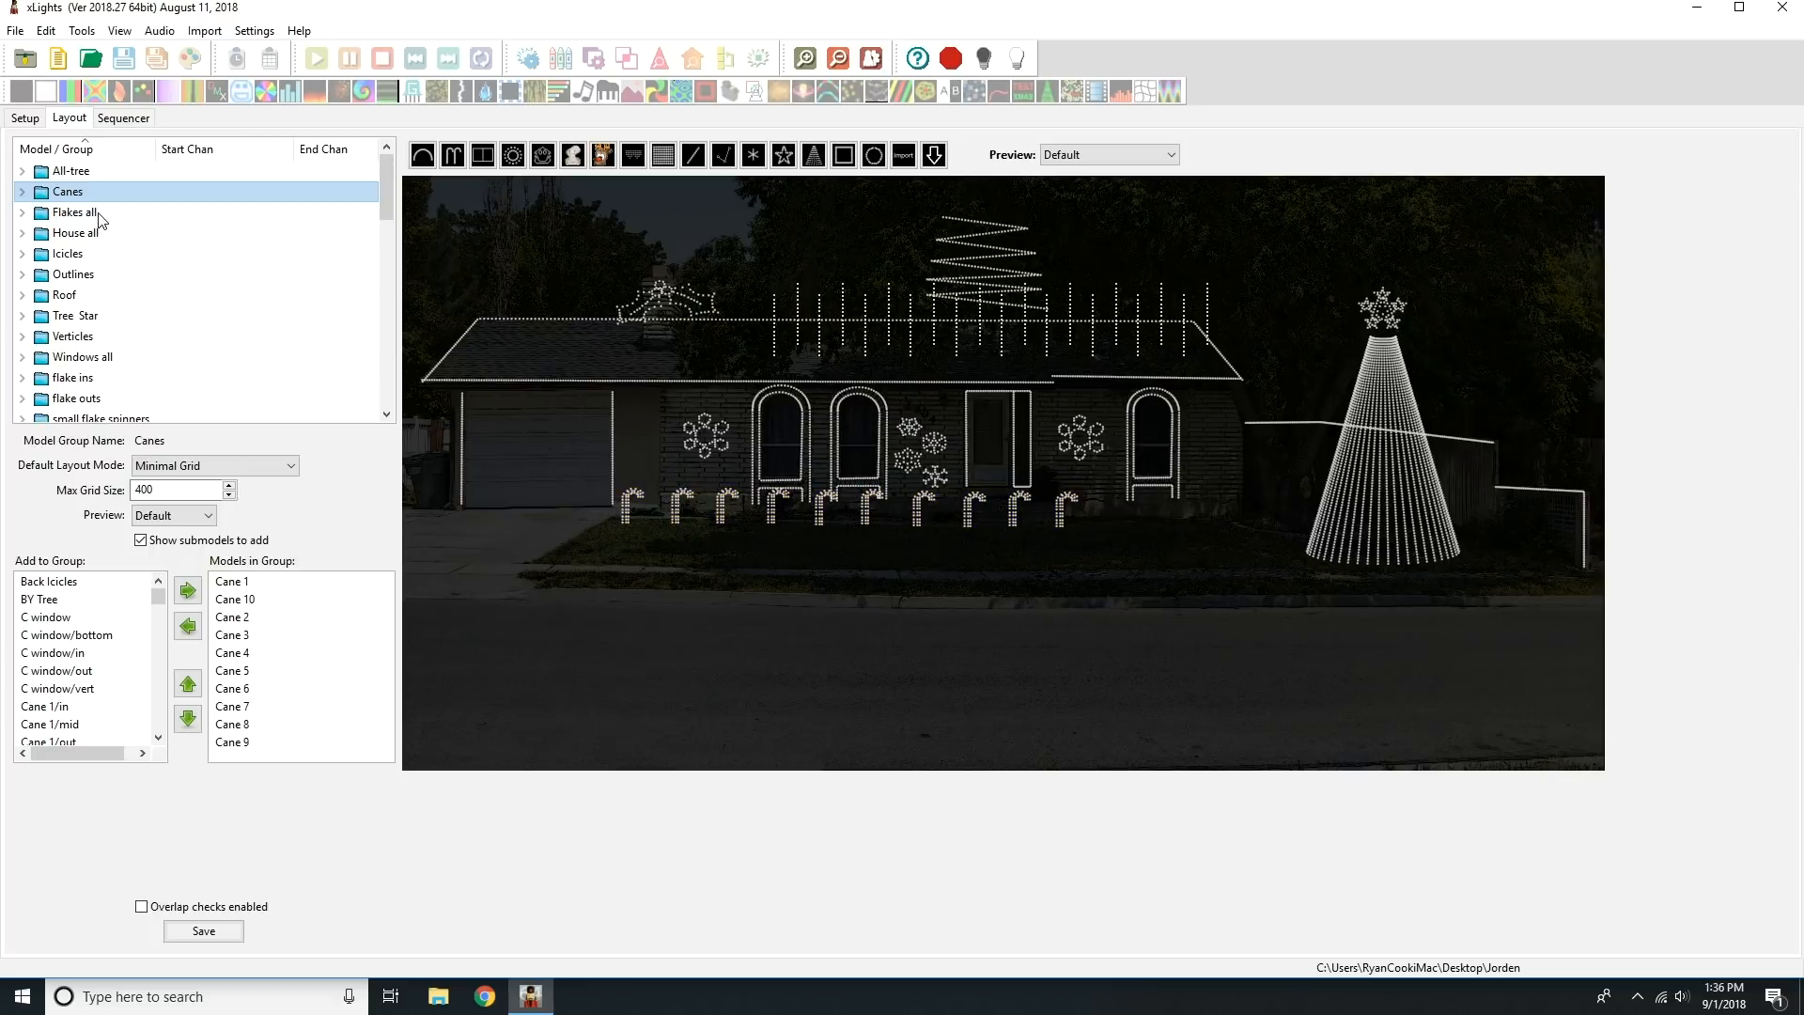
left_click(101, 216)
left_click(95, 237)
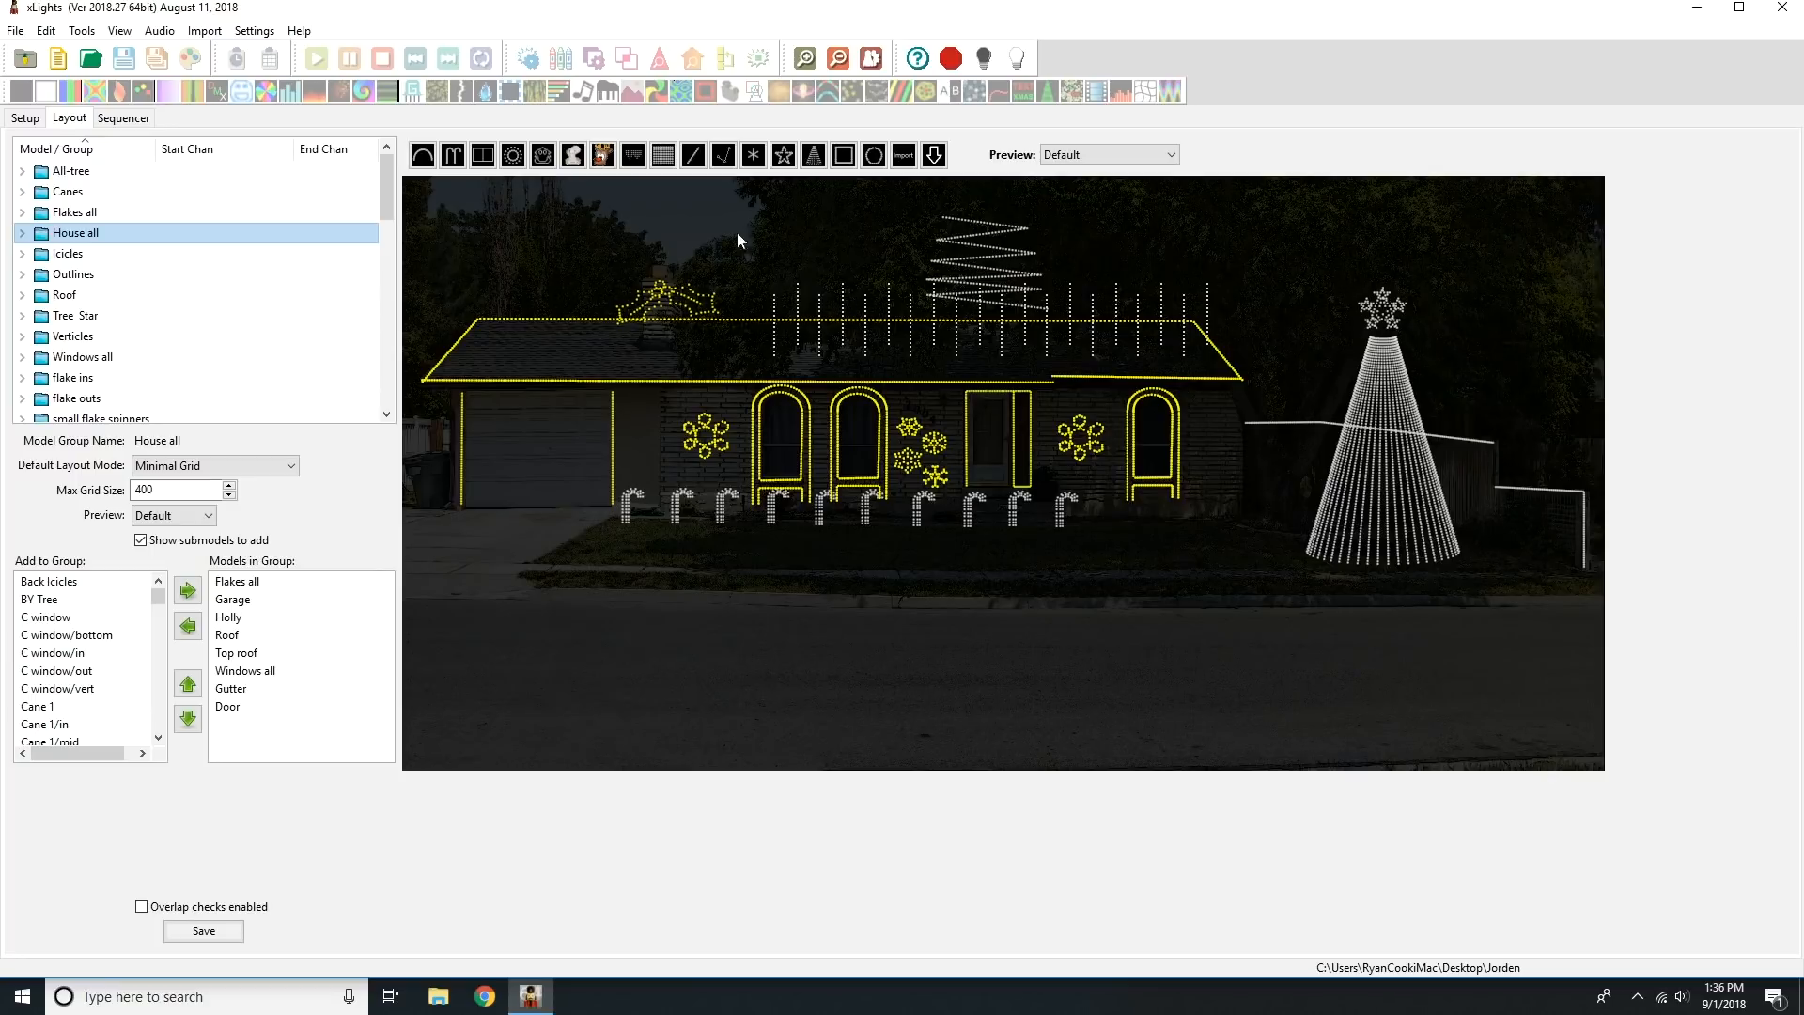
left_click(85, 256)
left_click(89, 278)
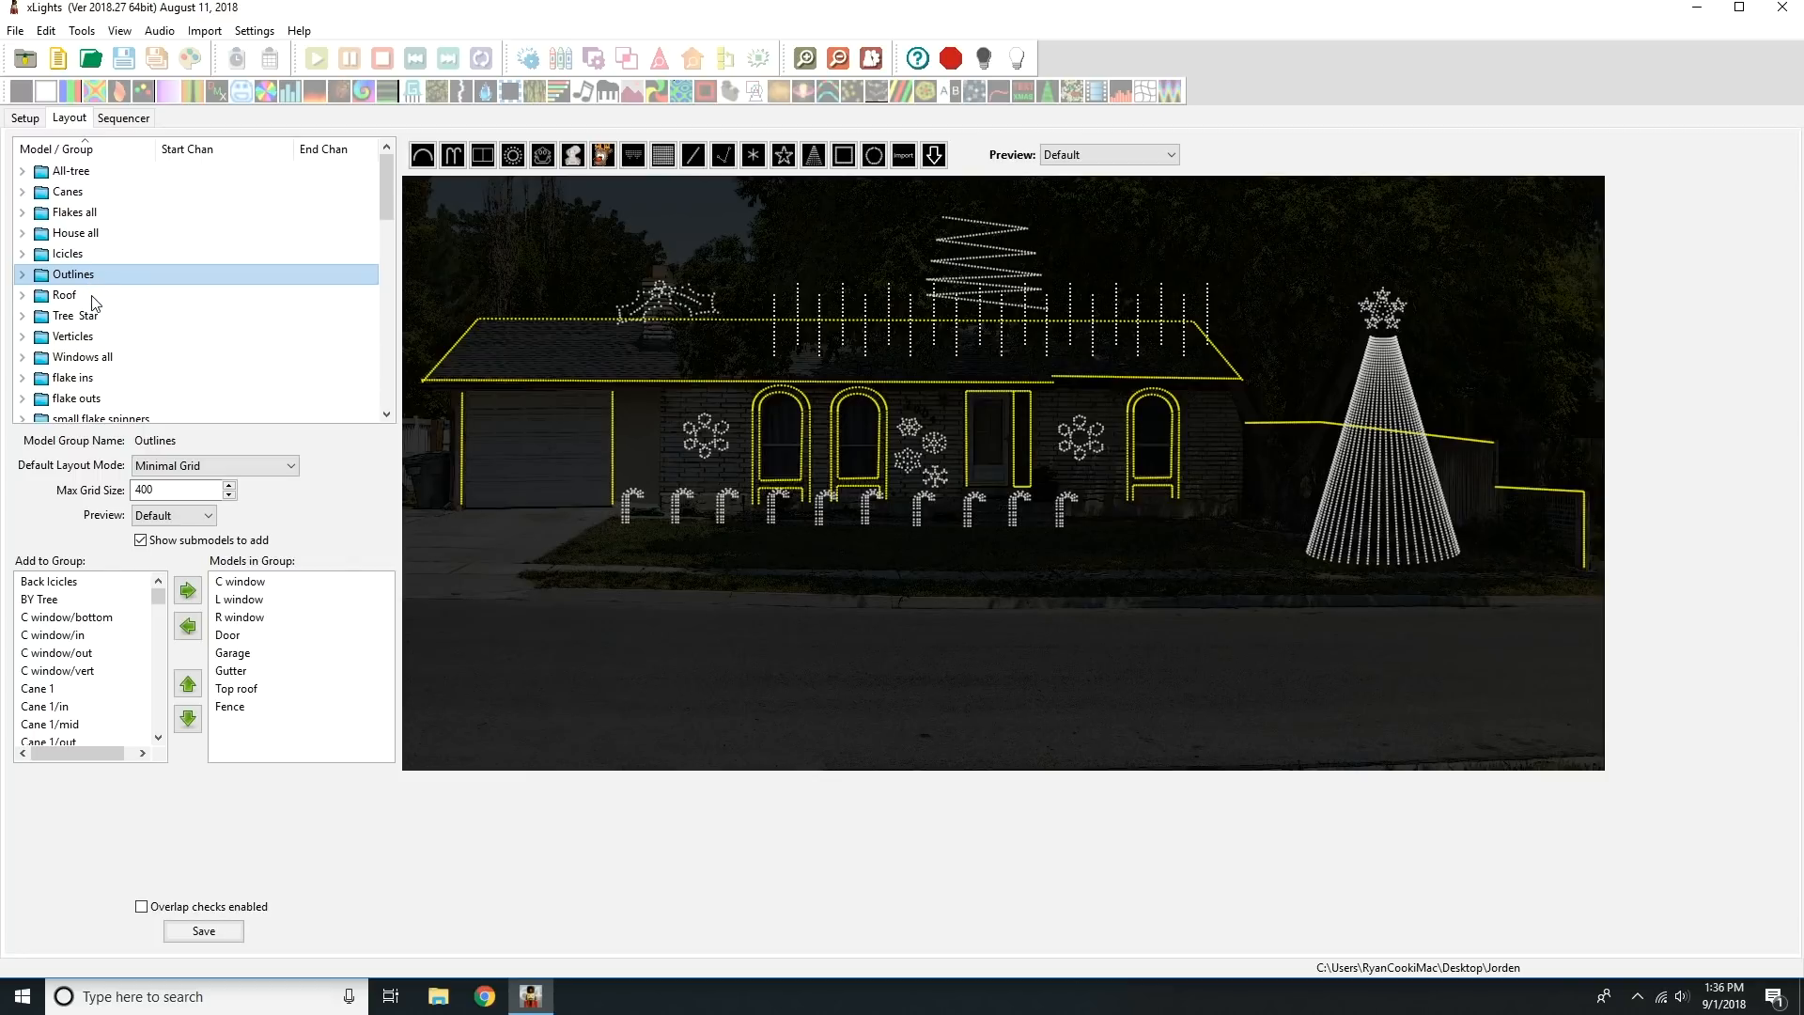
left_click(92, 296)
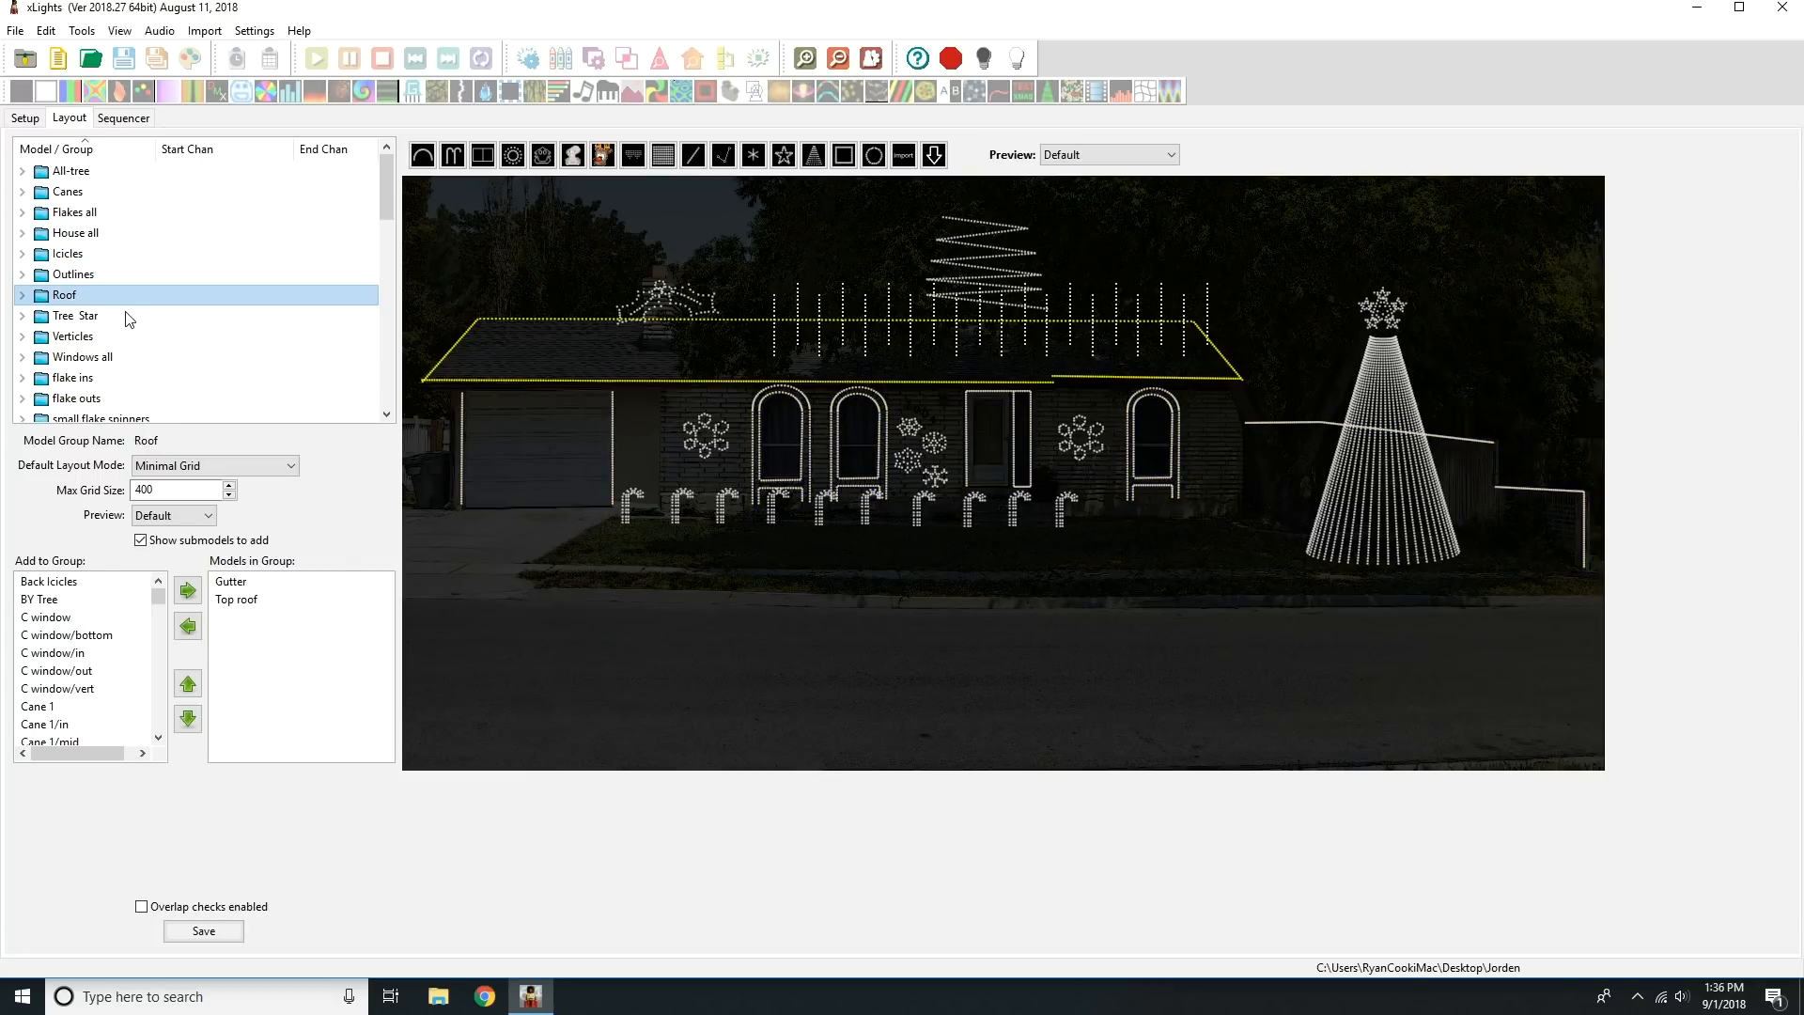
left_click(127, 319)
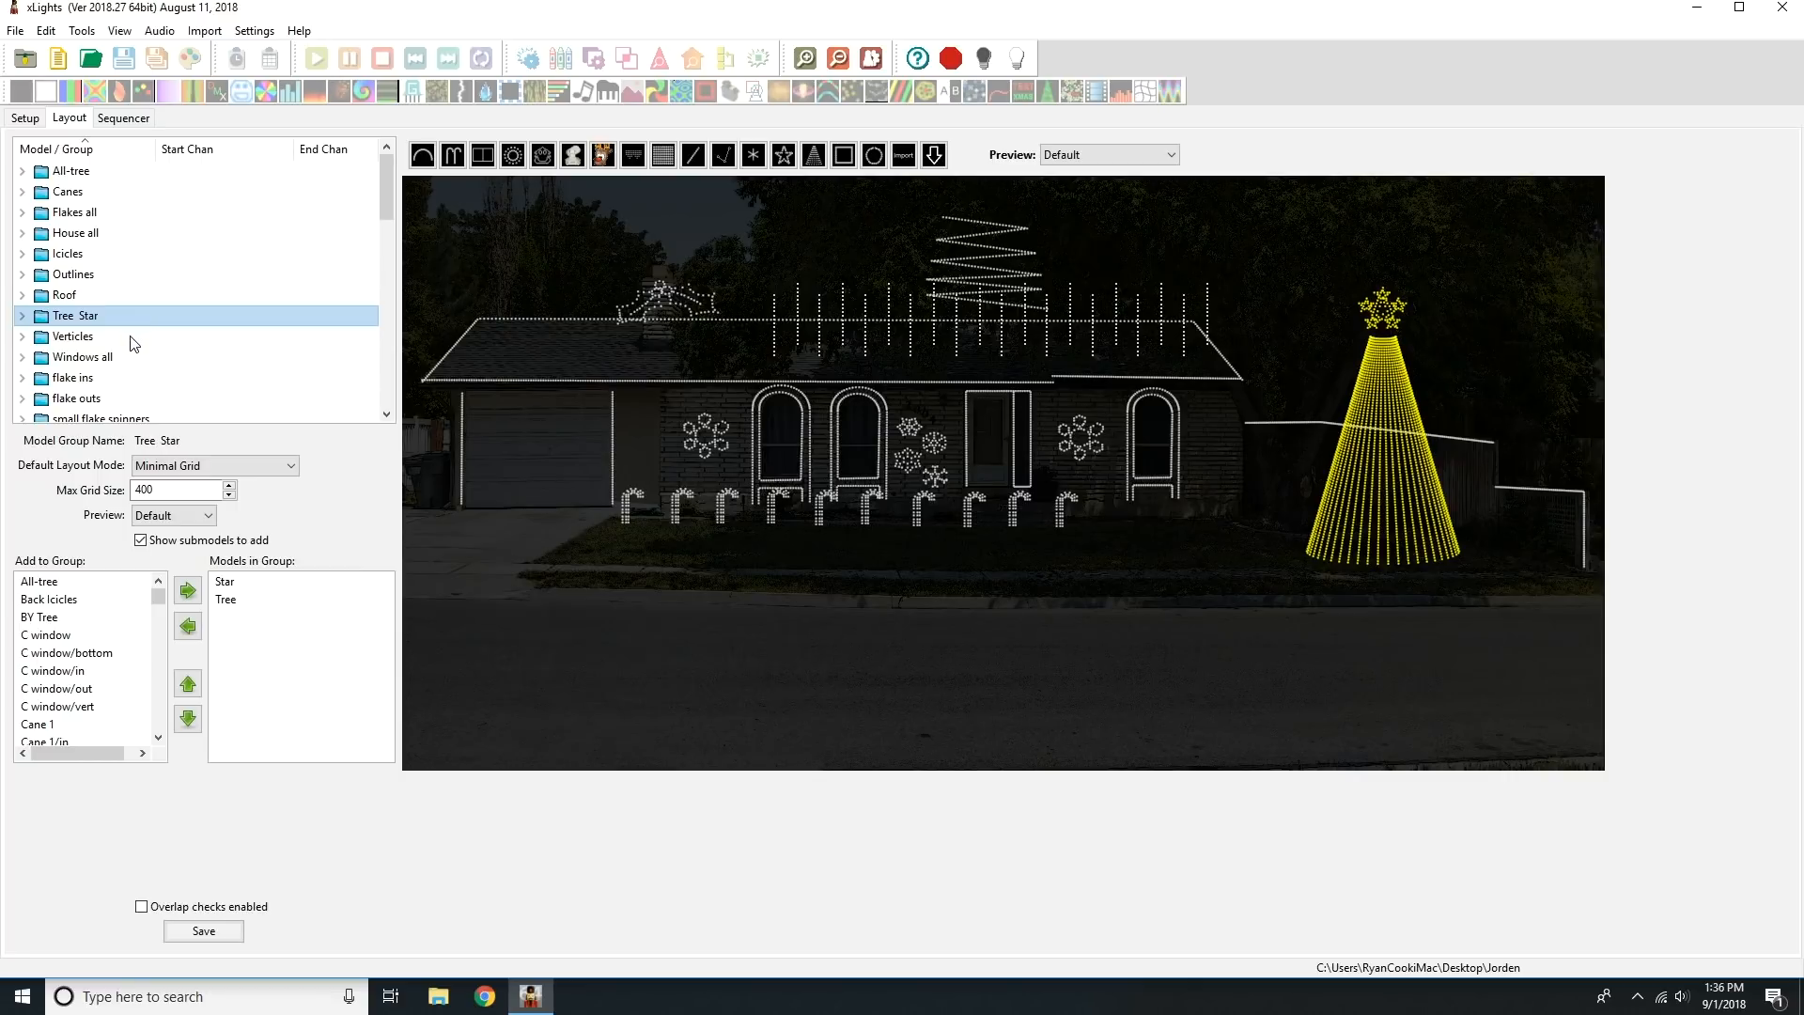
left_click(132, 336)
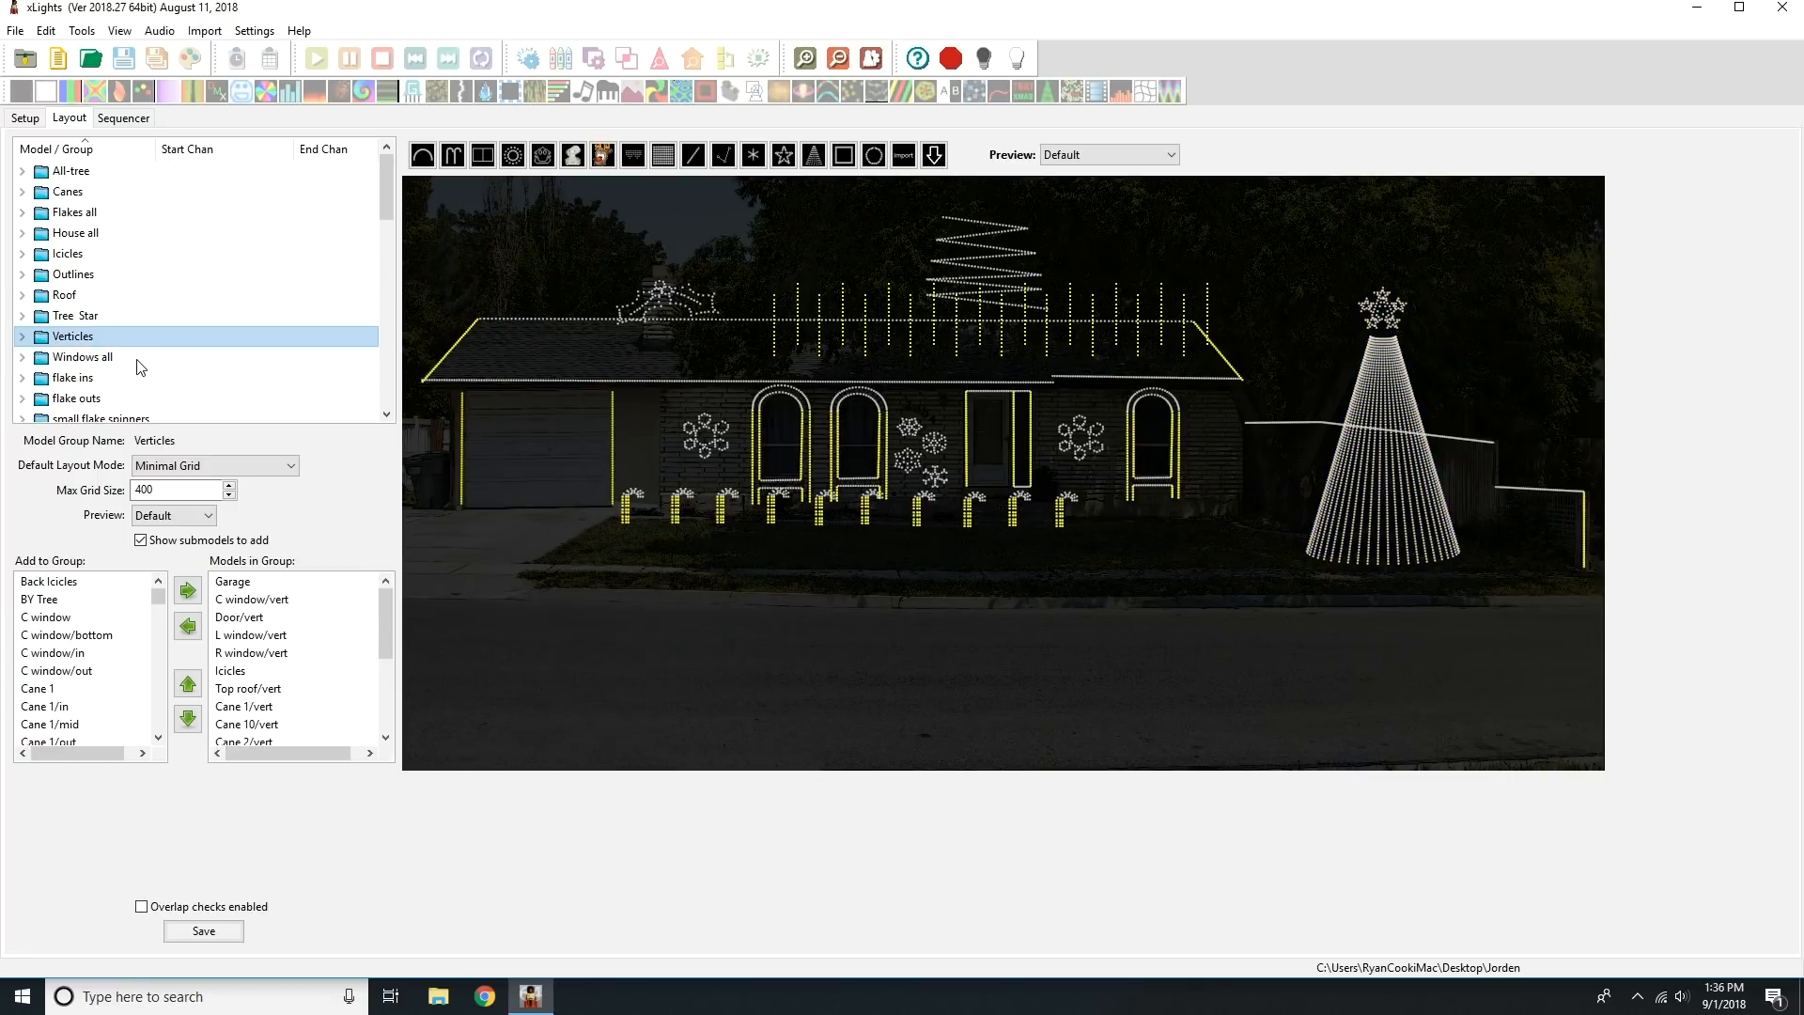
left_click(148, 358)
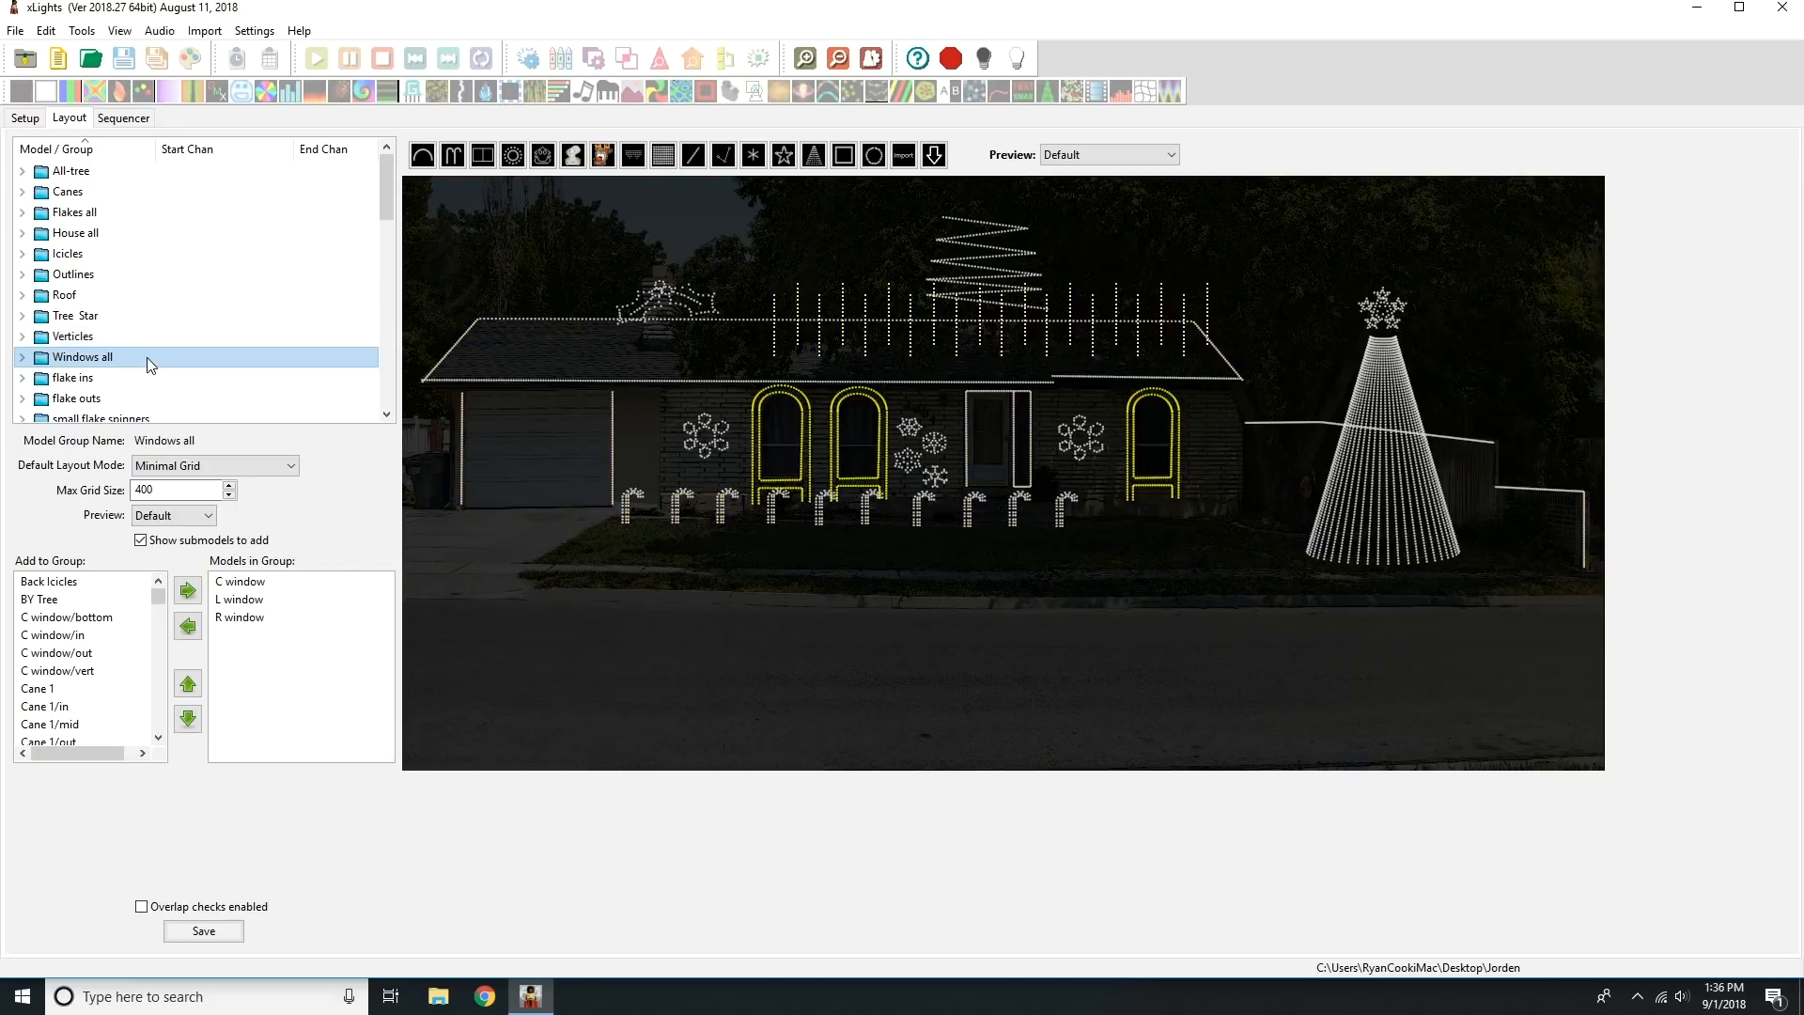
Examine the lights in the flake, small flake and window in/out groups, and recheck the coverage of the All-tree group.
left_click(155, 376)
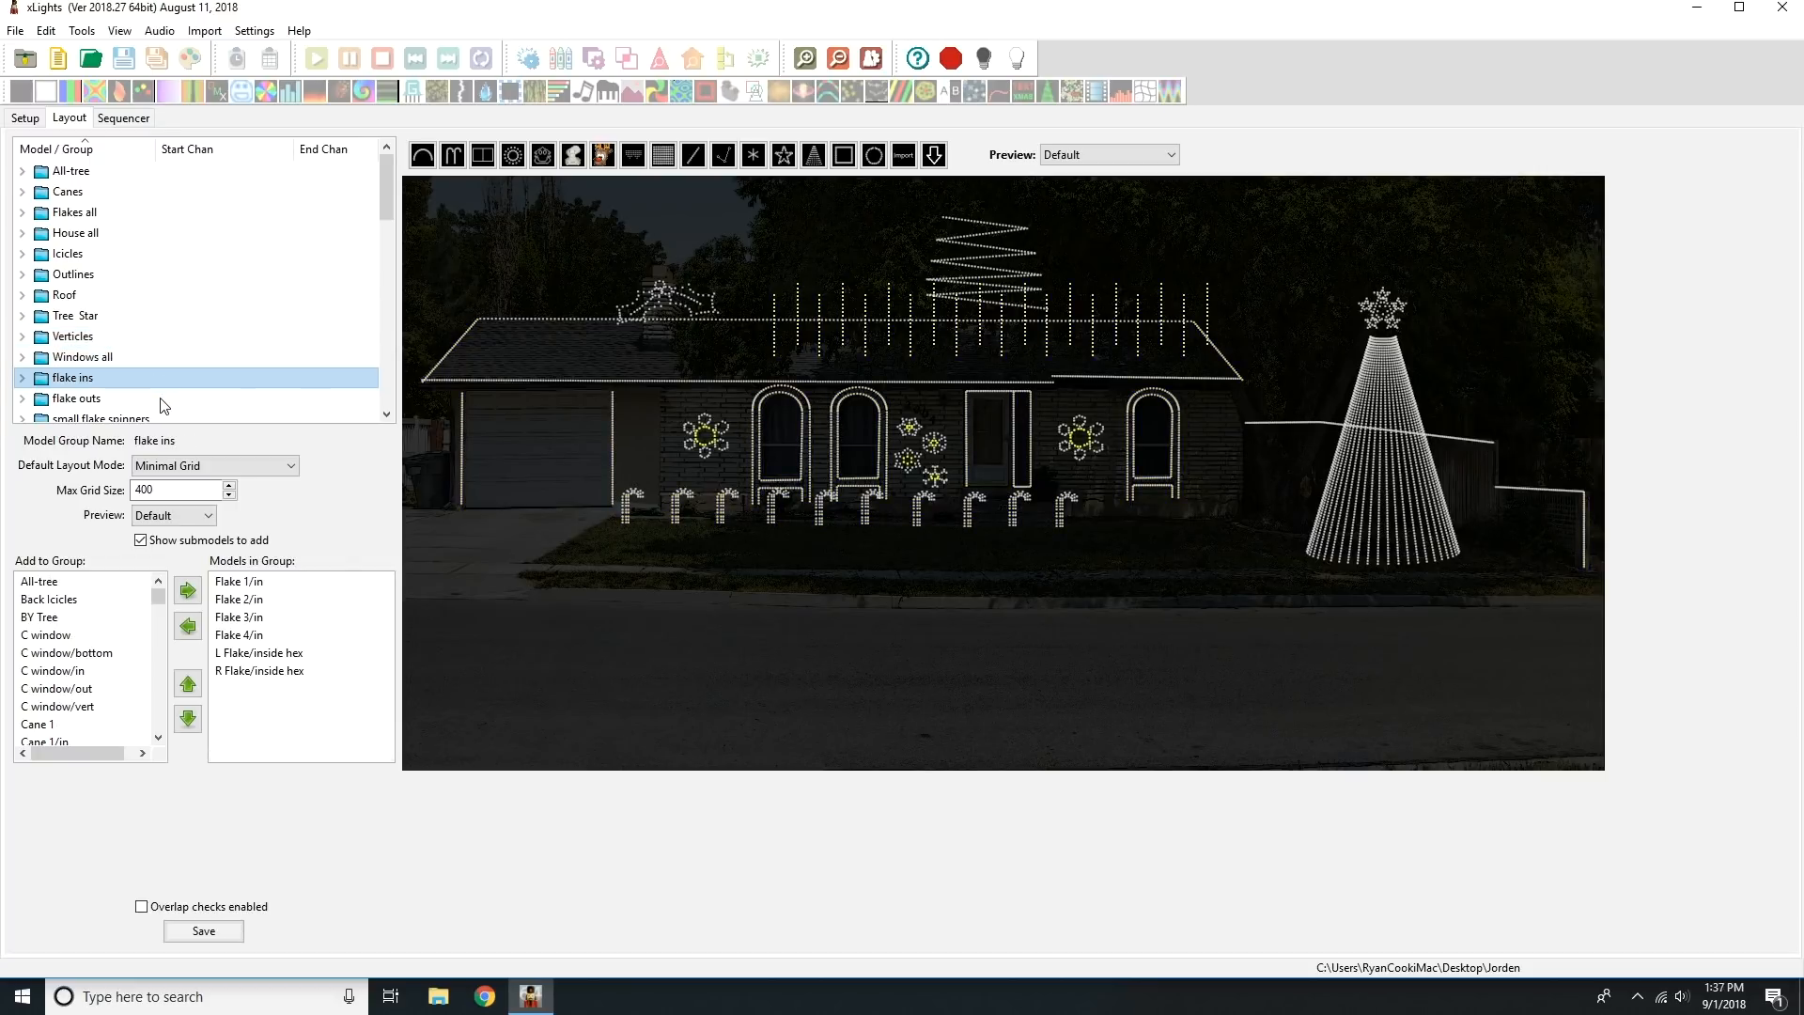
left_click(165, 400)
left_click_drag(387, 180, 376, 222)
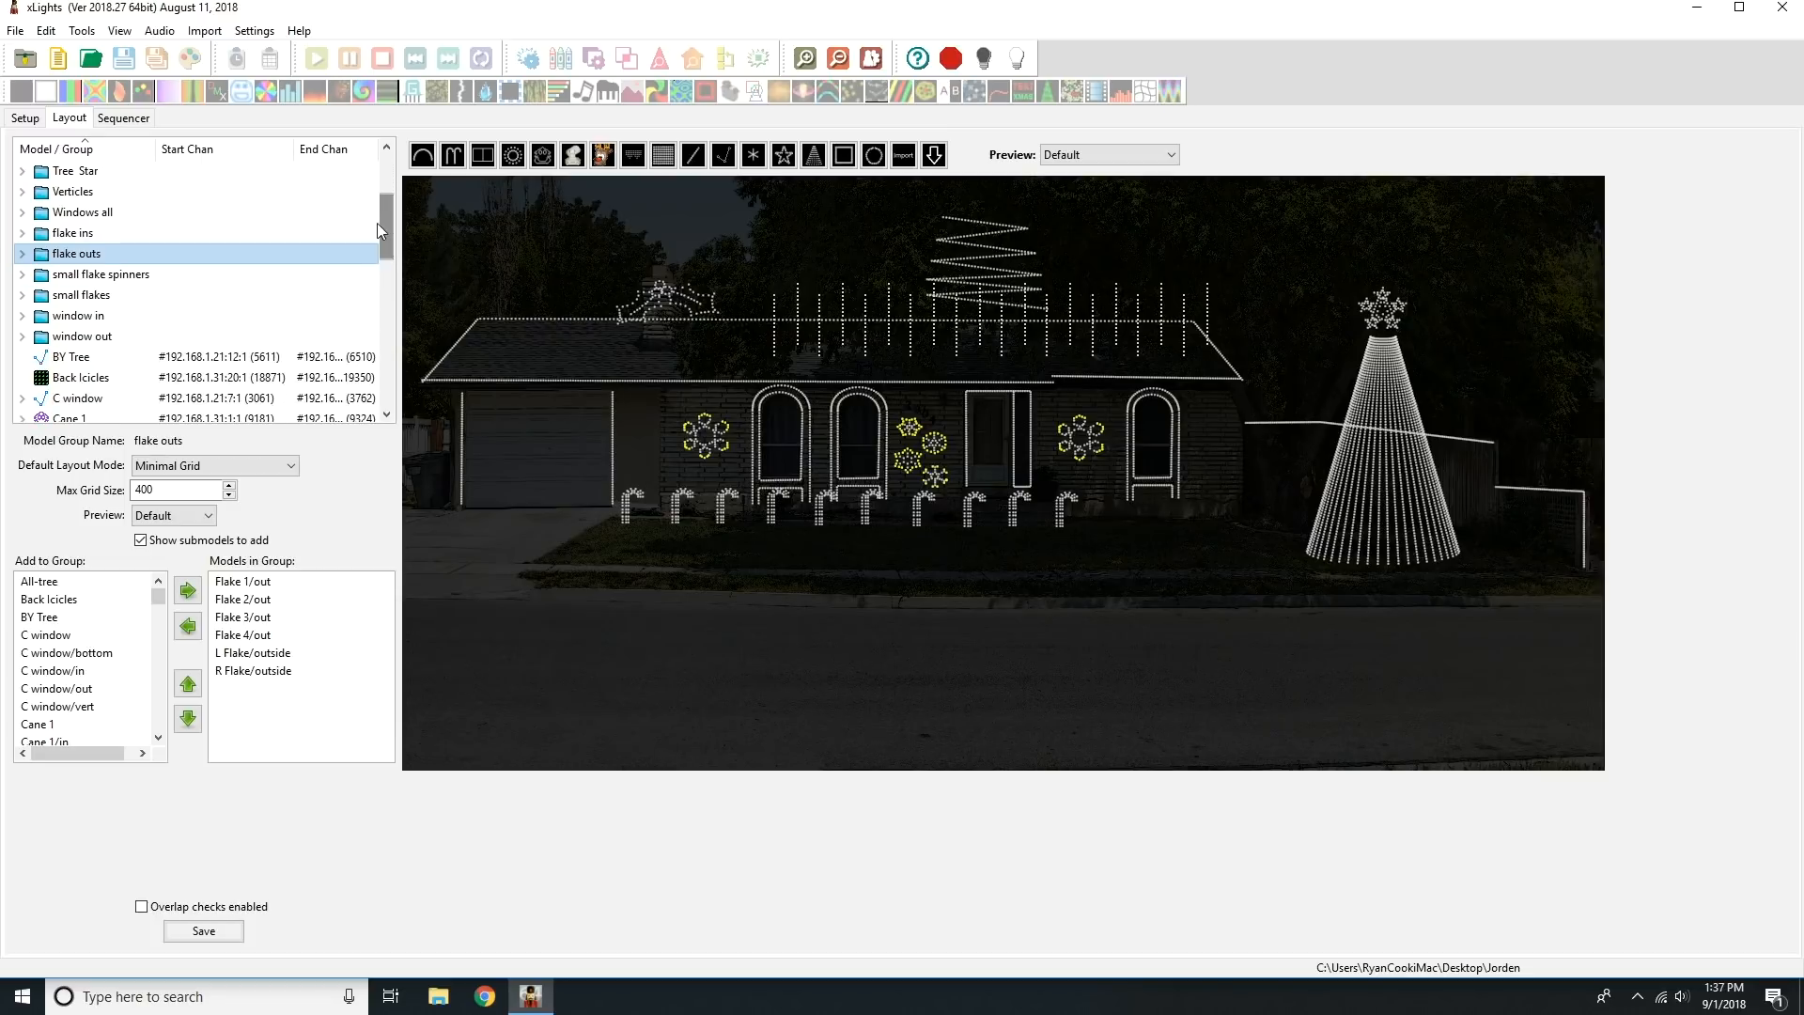
left_click(134, 276)
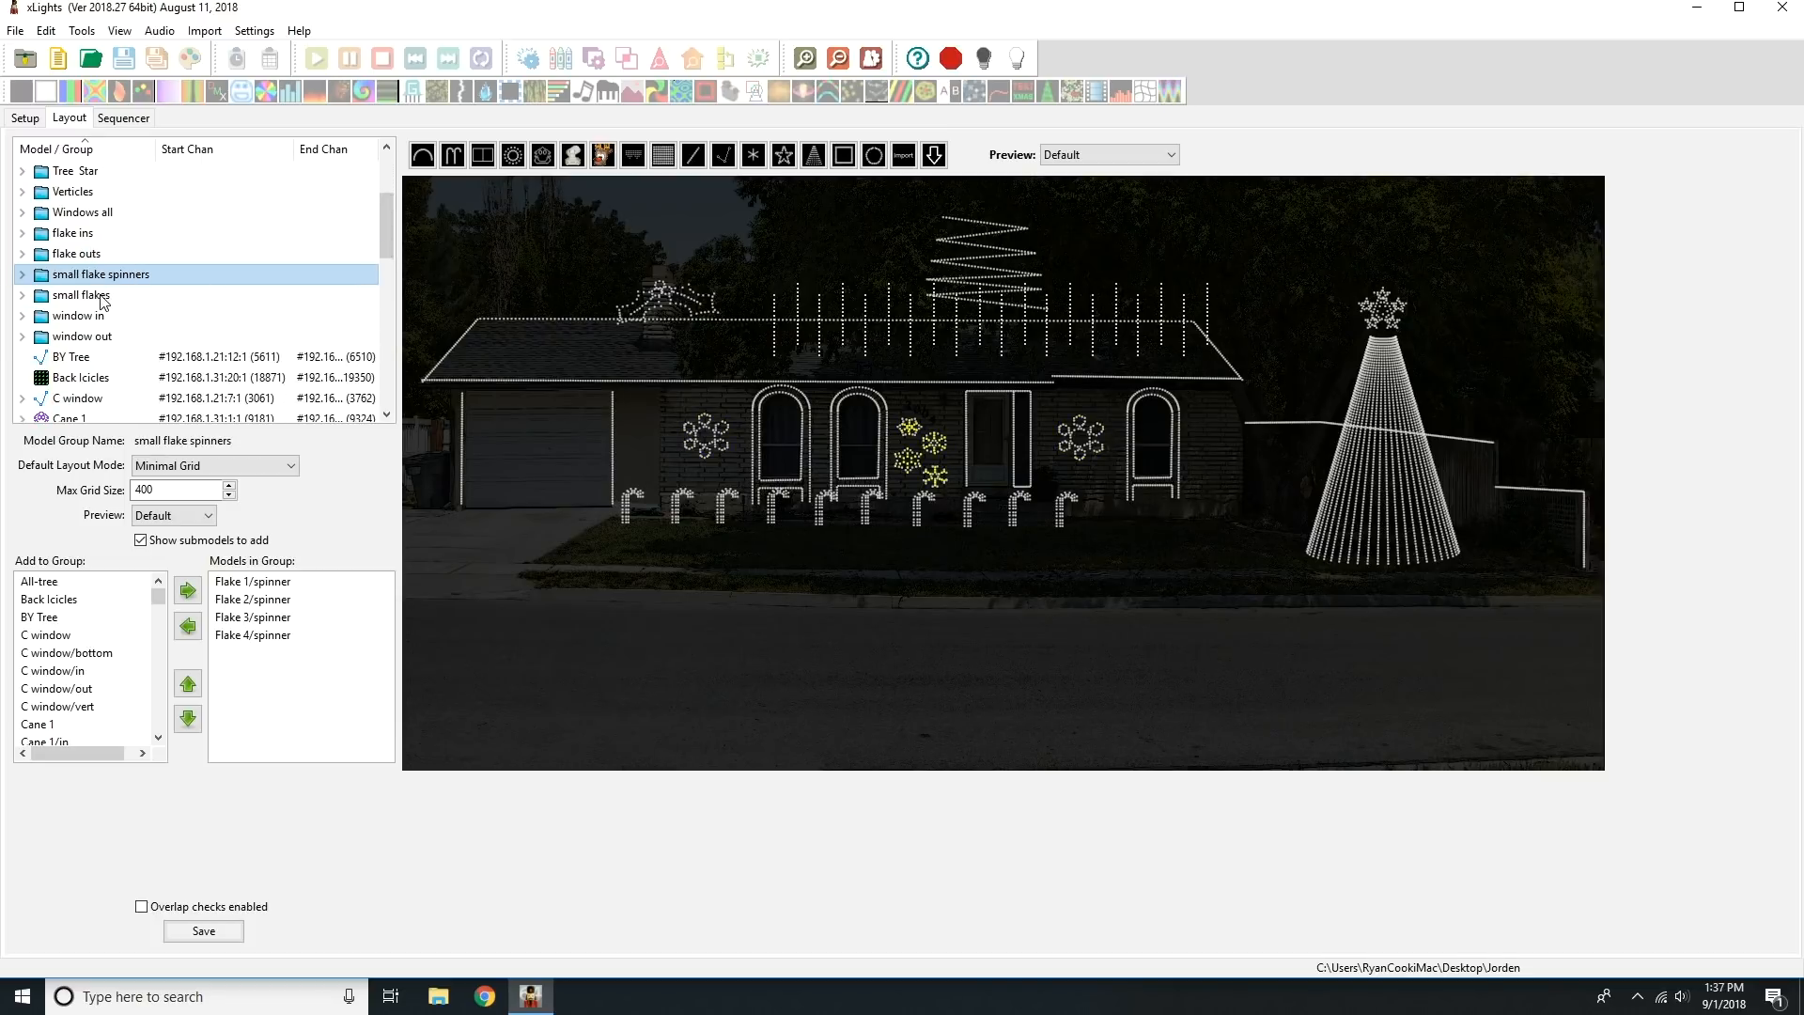
left_click(104, 298)
left_click(103, 319)
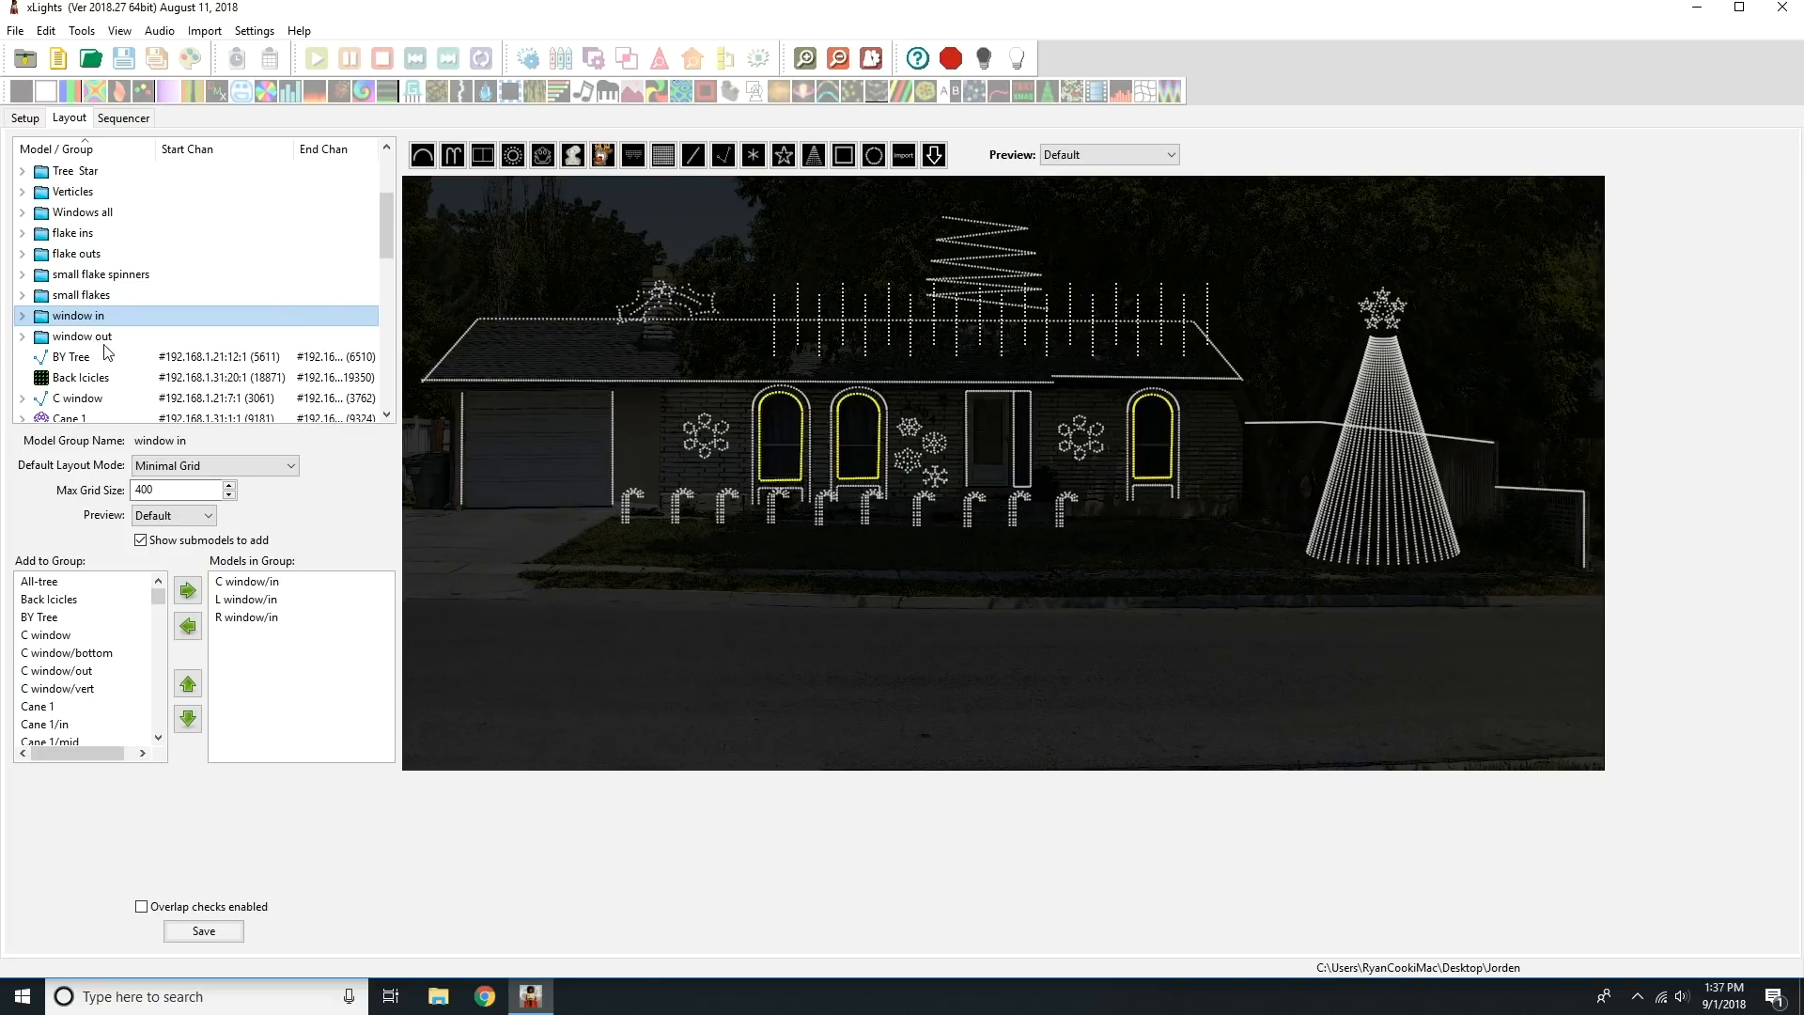
left_click(110, 339)
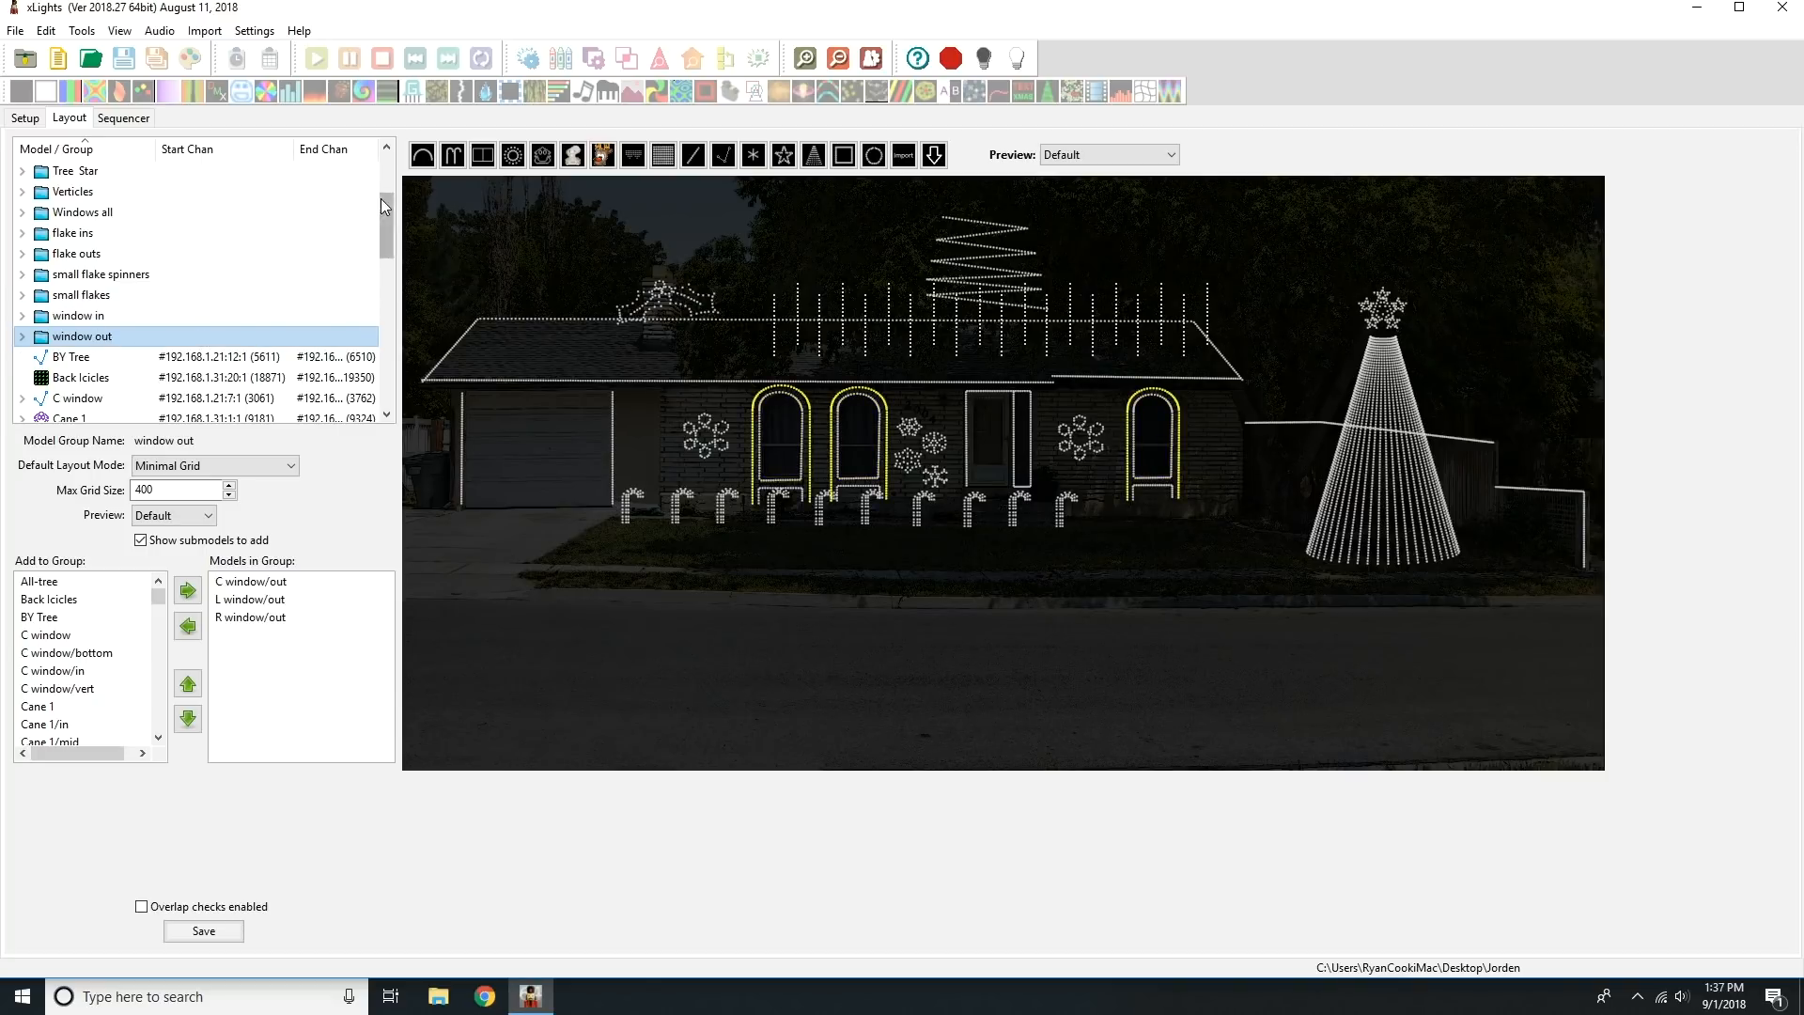
left_click_drag(381, 232, 381, 178)
left_click(215, 173)
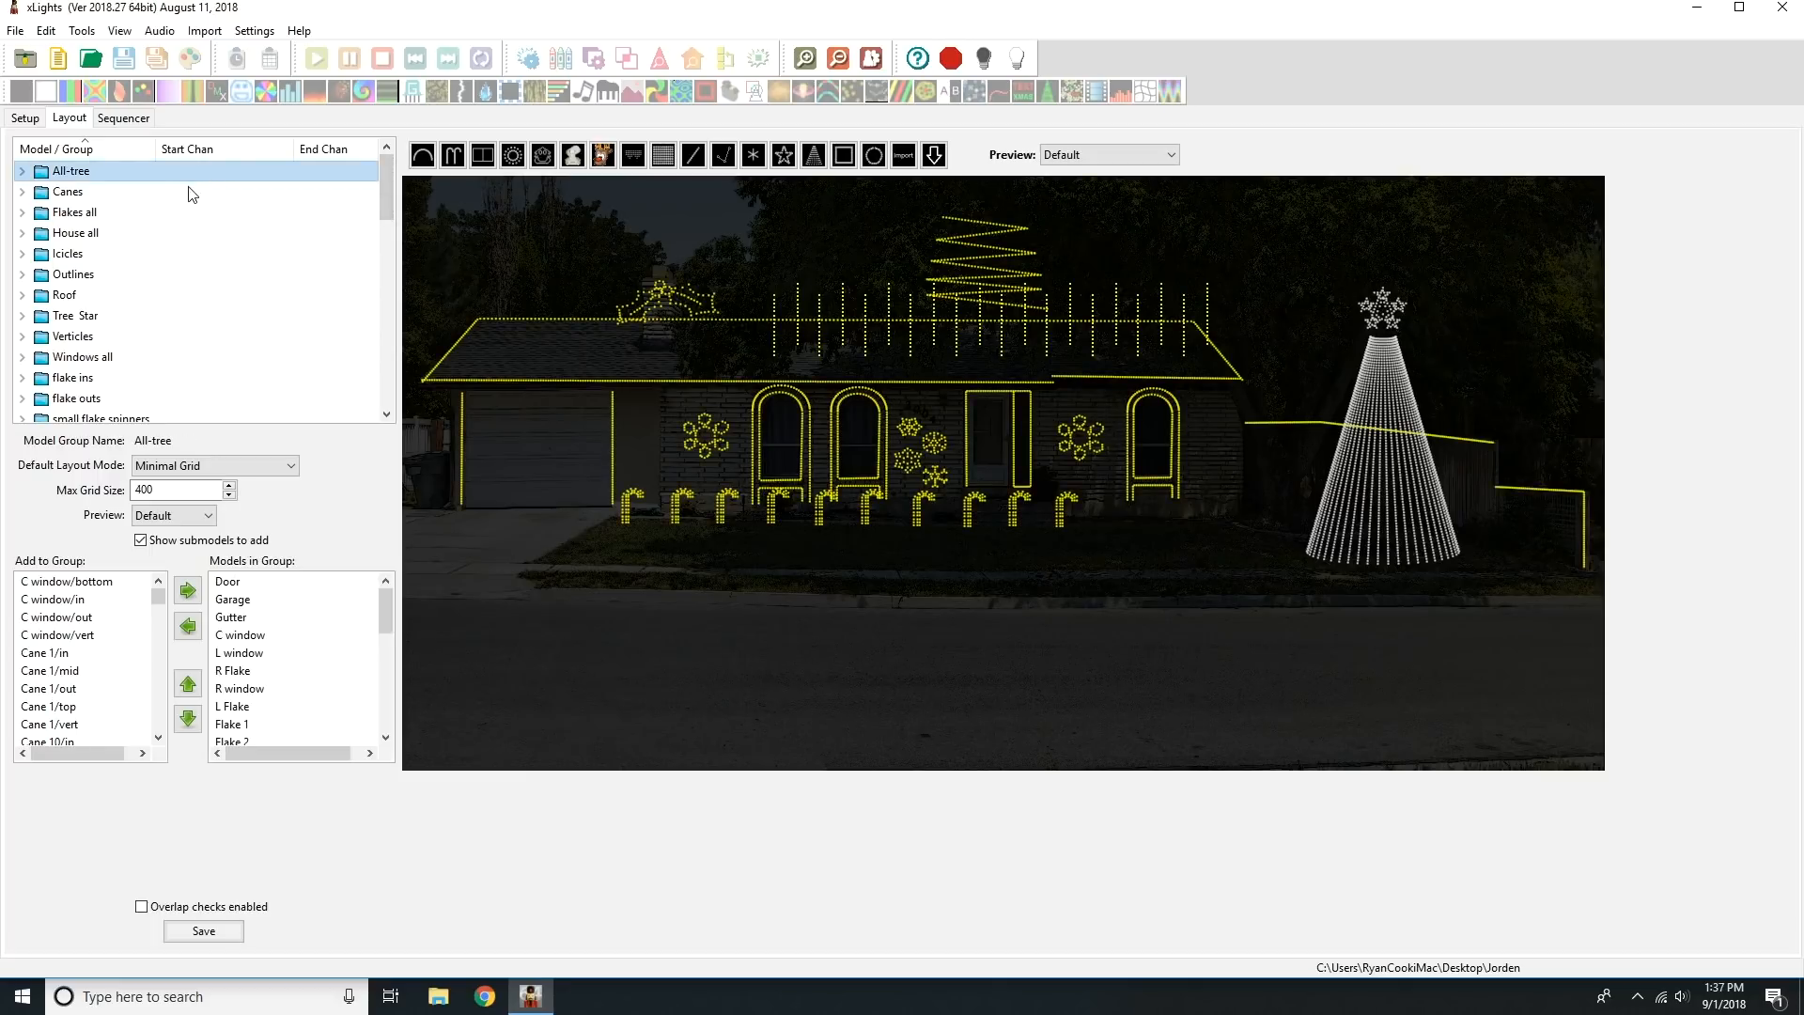
left_click(98, 192)
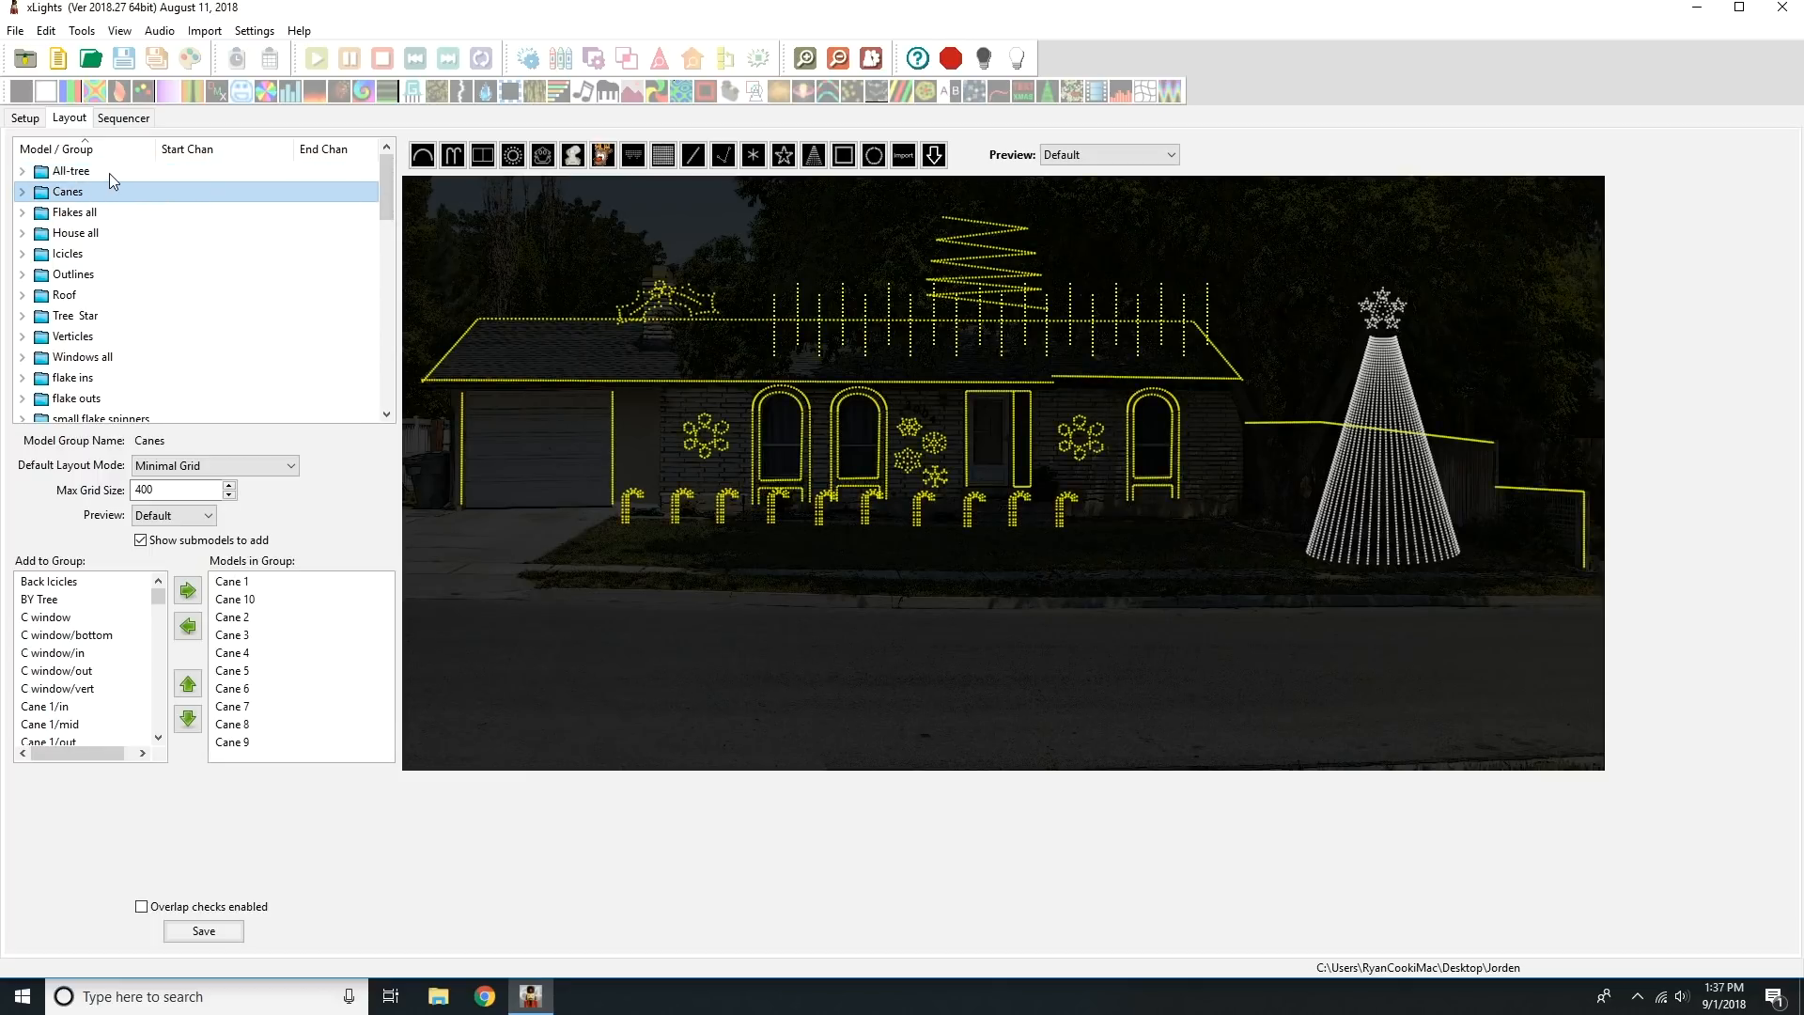
left_click(111, 175)
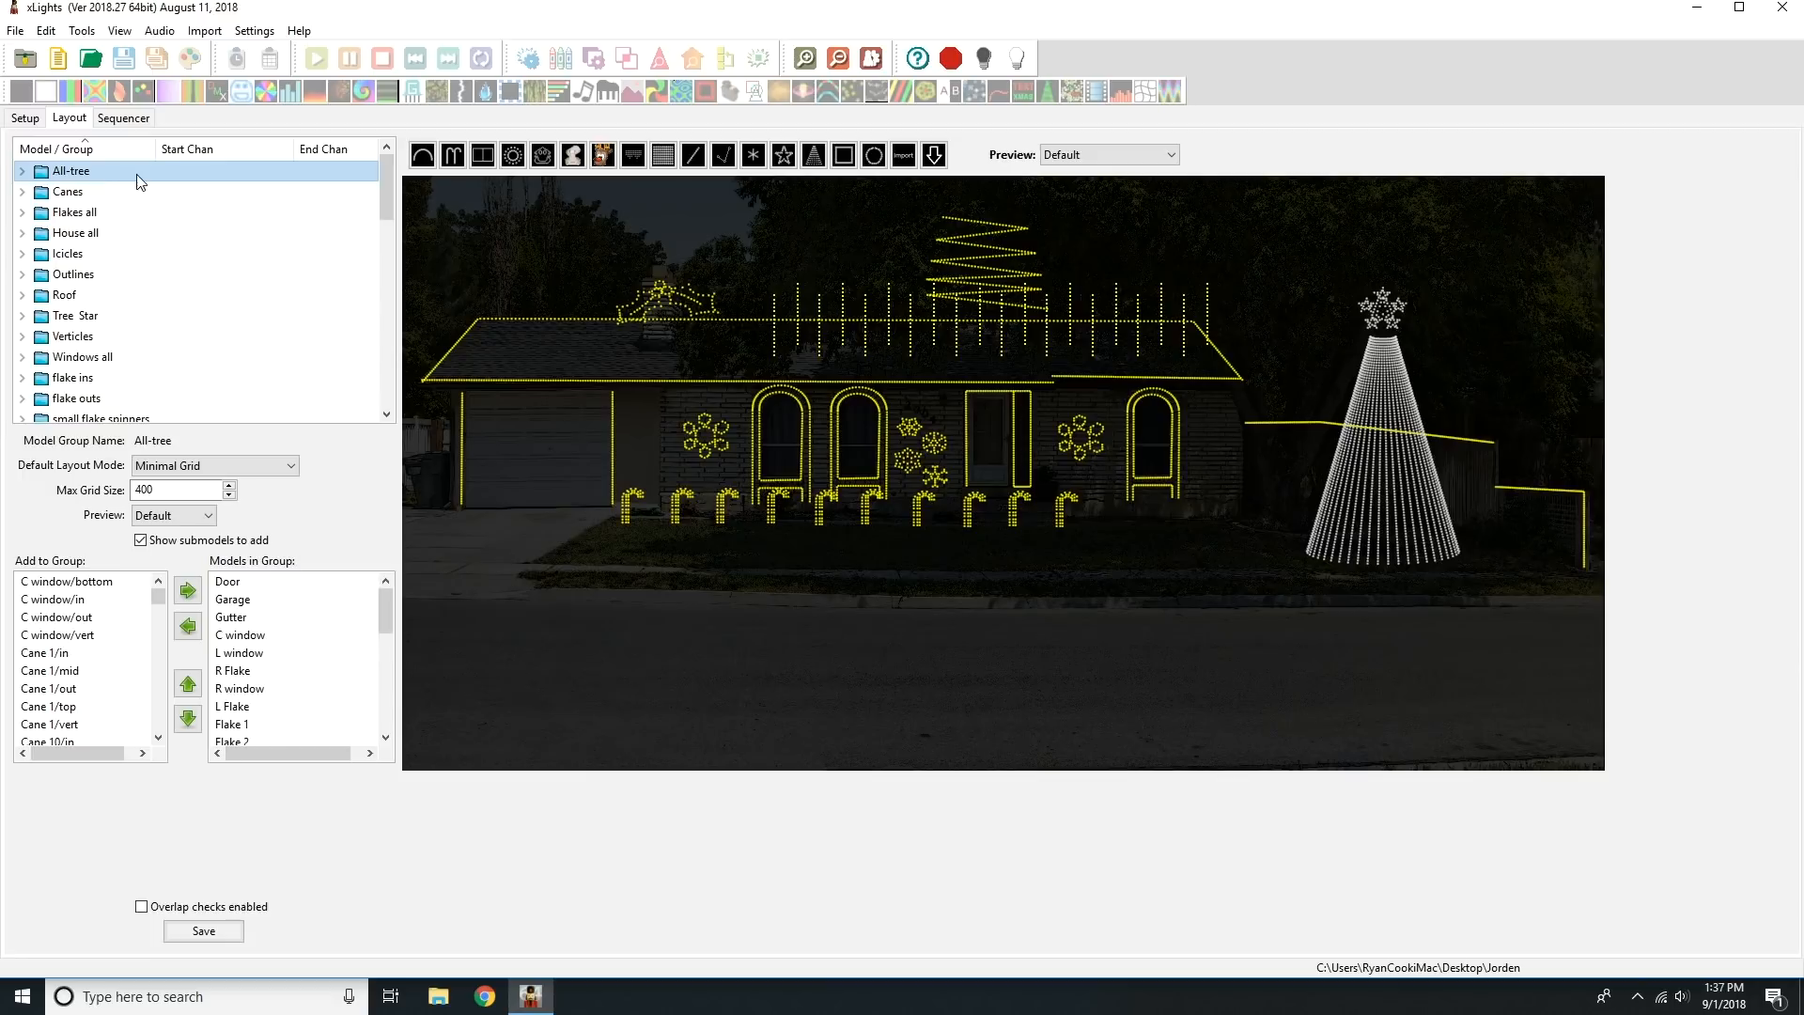
Add a new model group named Whole House to the layout.
left_click(324, 235)
right_click(323, 233)
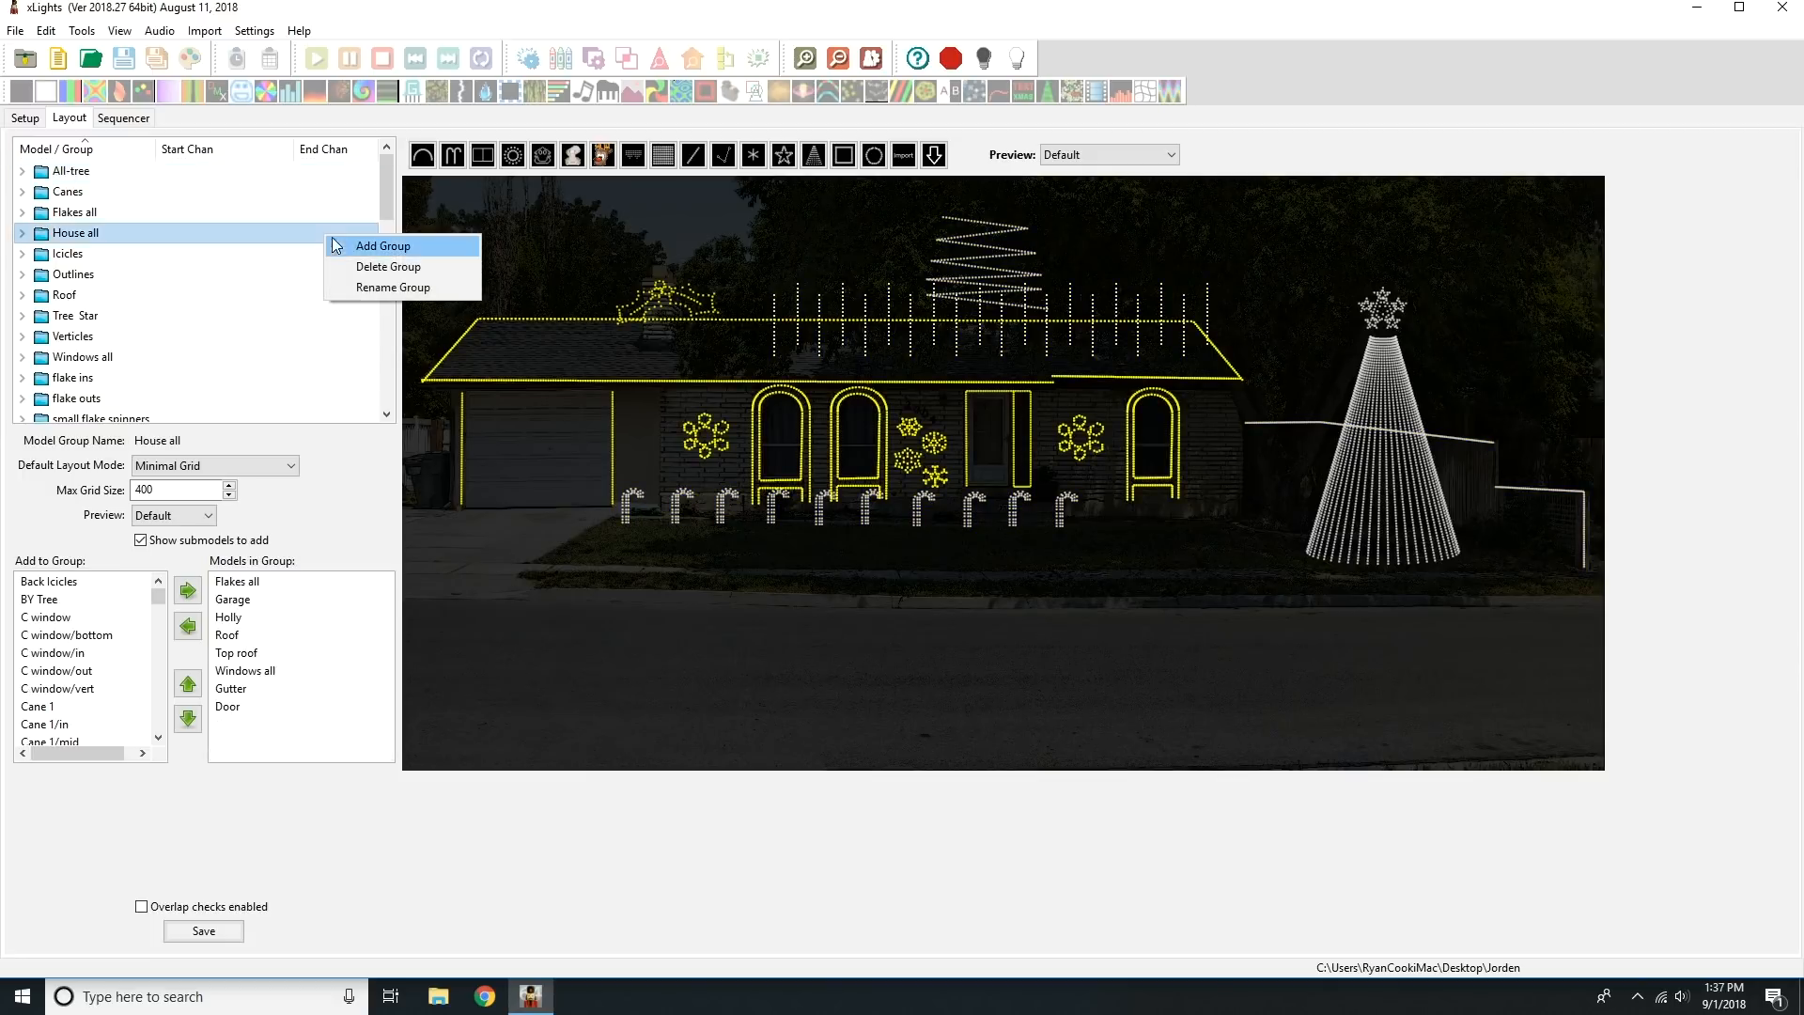
left_click(346, 241)
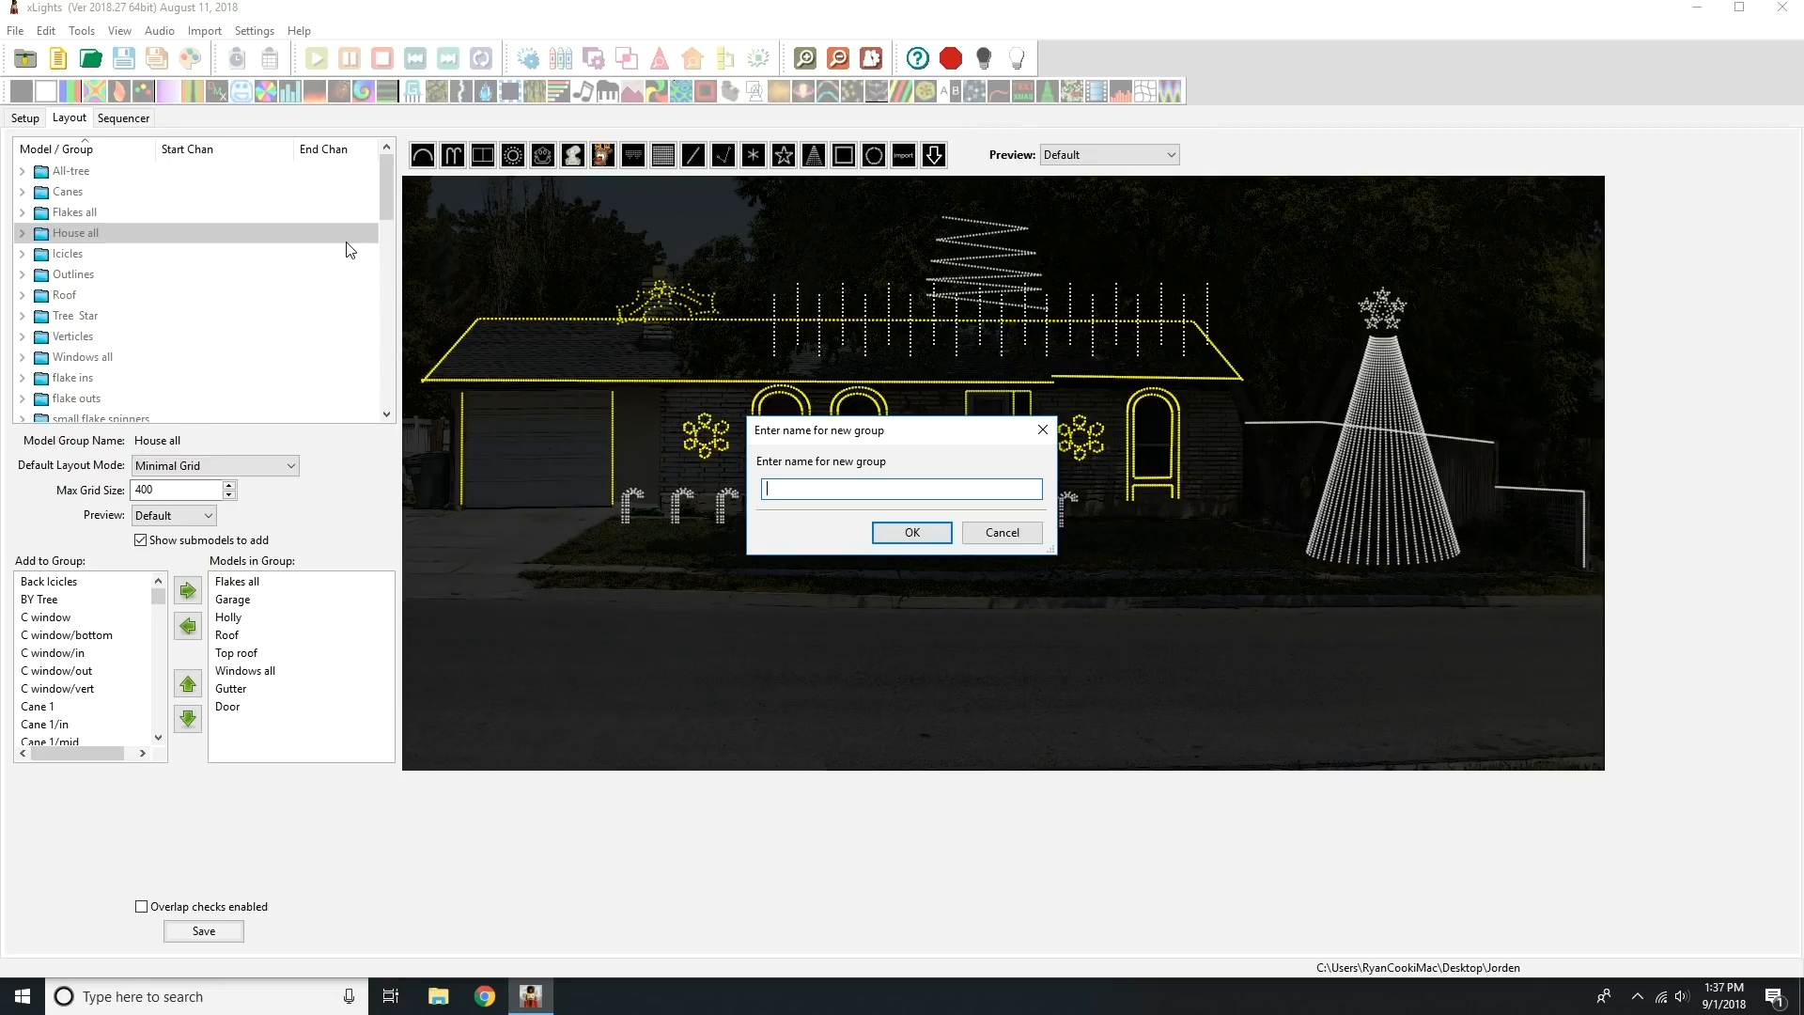
type("Whole Housa")
key("BackSpace")
key("BackSpace")
type("e")
key("Return")
Add Outlines, Canes and Flakes all to the Whole House group, with submodels hidden from the available models.
left_click(188, 590)
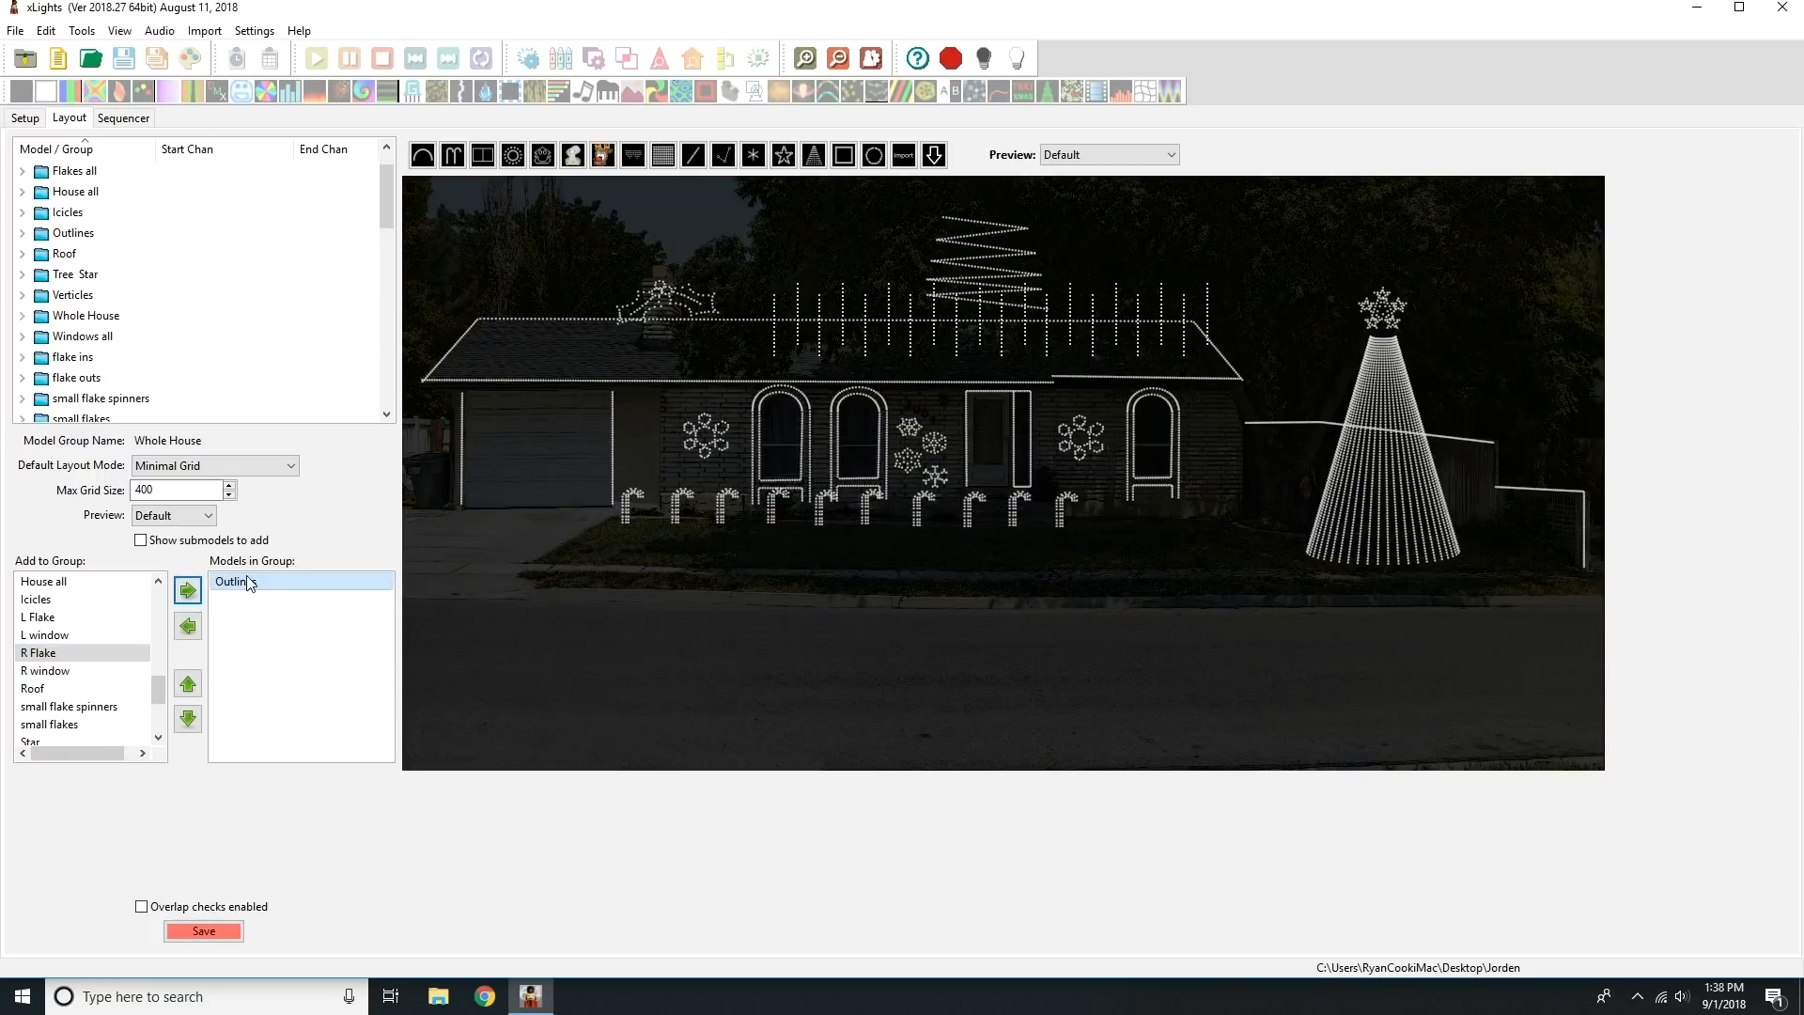
left_click(101, 321)
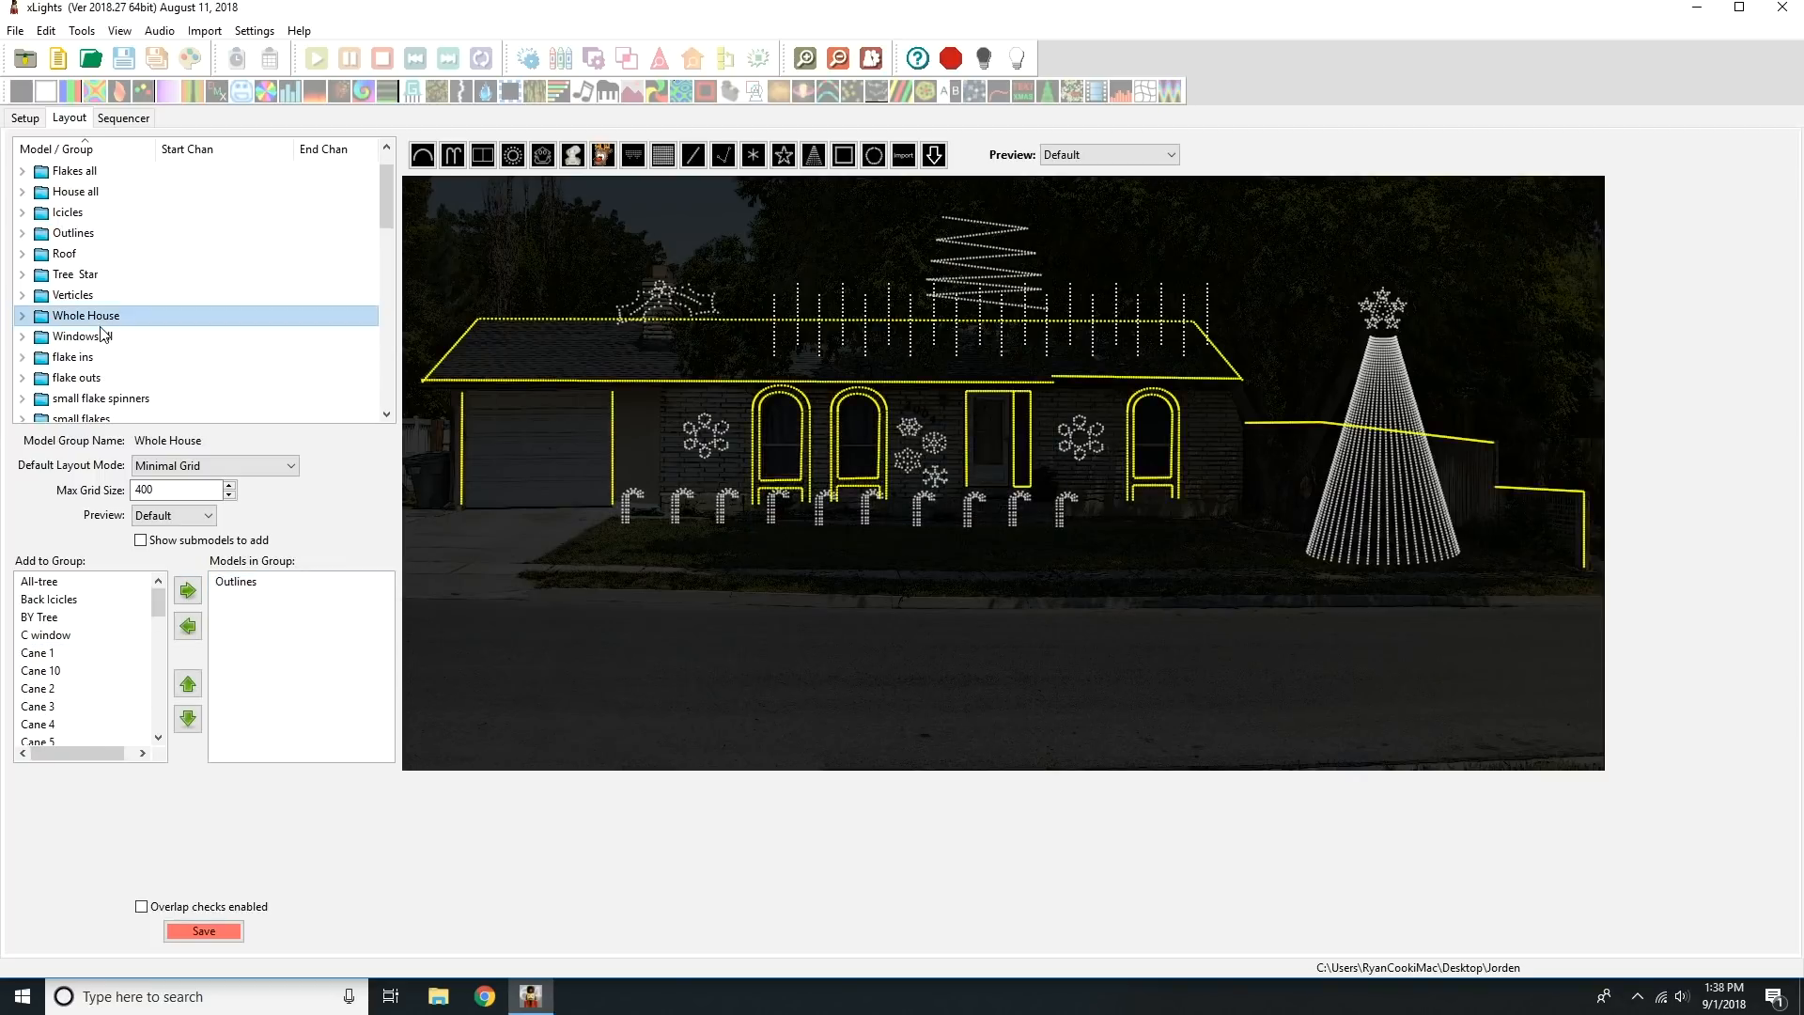
left_click_drag(158, 603, 158, 710)
left_click(65, 599)
left_click(188, 590)
left_click(117, 653)
left_click(188, 594)
Add Holly, Icicles, Star and Tree to the Whole House group.
left_click(118, 688)
left_click(188, 594)
left_click(117, 707)
left_click(188, 590)
left_click(37, 653)
left_click(188, 590)
left_click(37, 670)
left_click(188, 590)
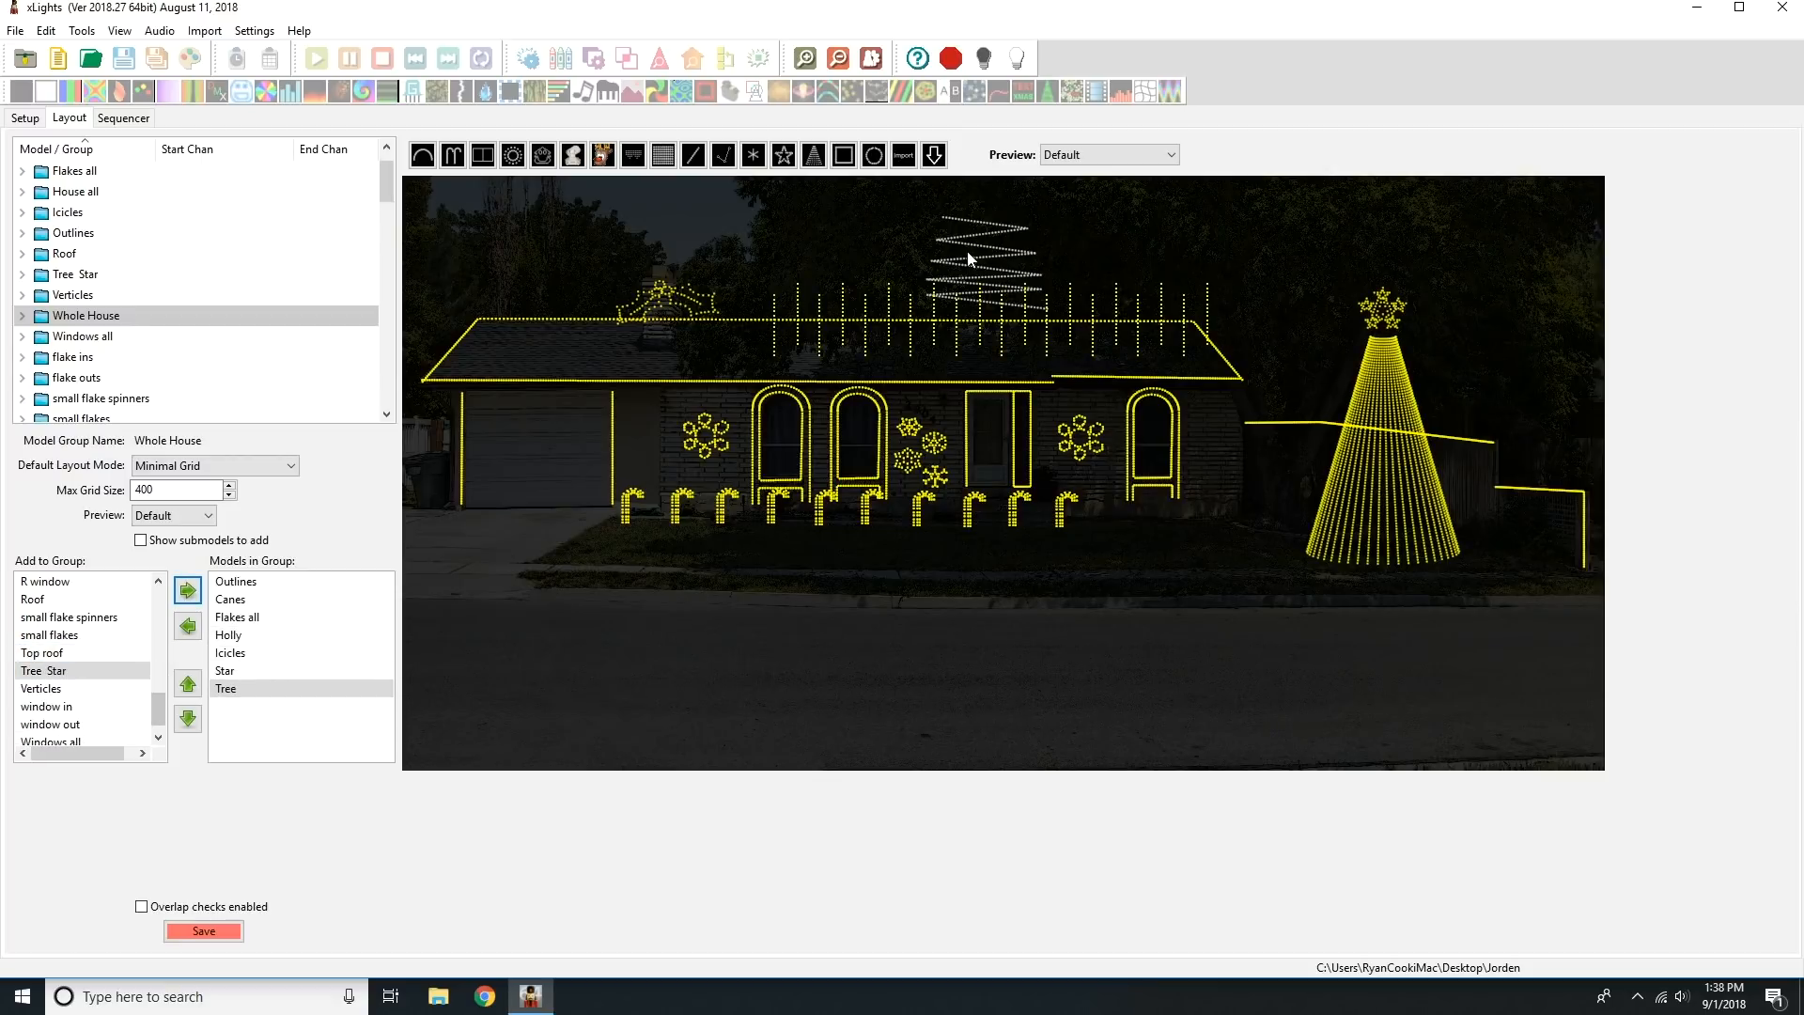
Add BY Tree to the Whole House group and save the layout.
left_click(977, 255)
scroll(289, 205, "up", 2)
left_click(109, 337)
left_click(56, 600)
left_click(190, 588)
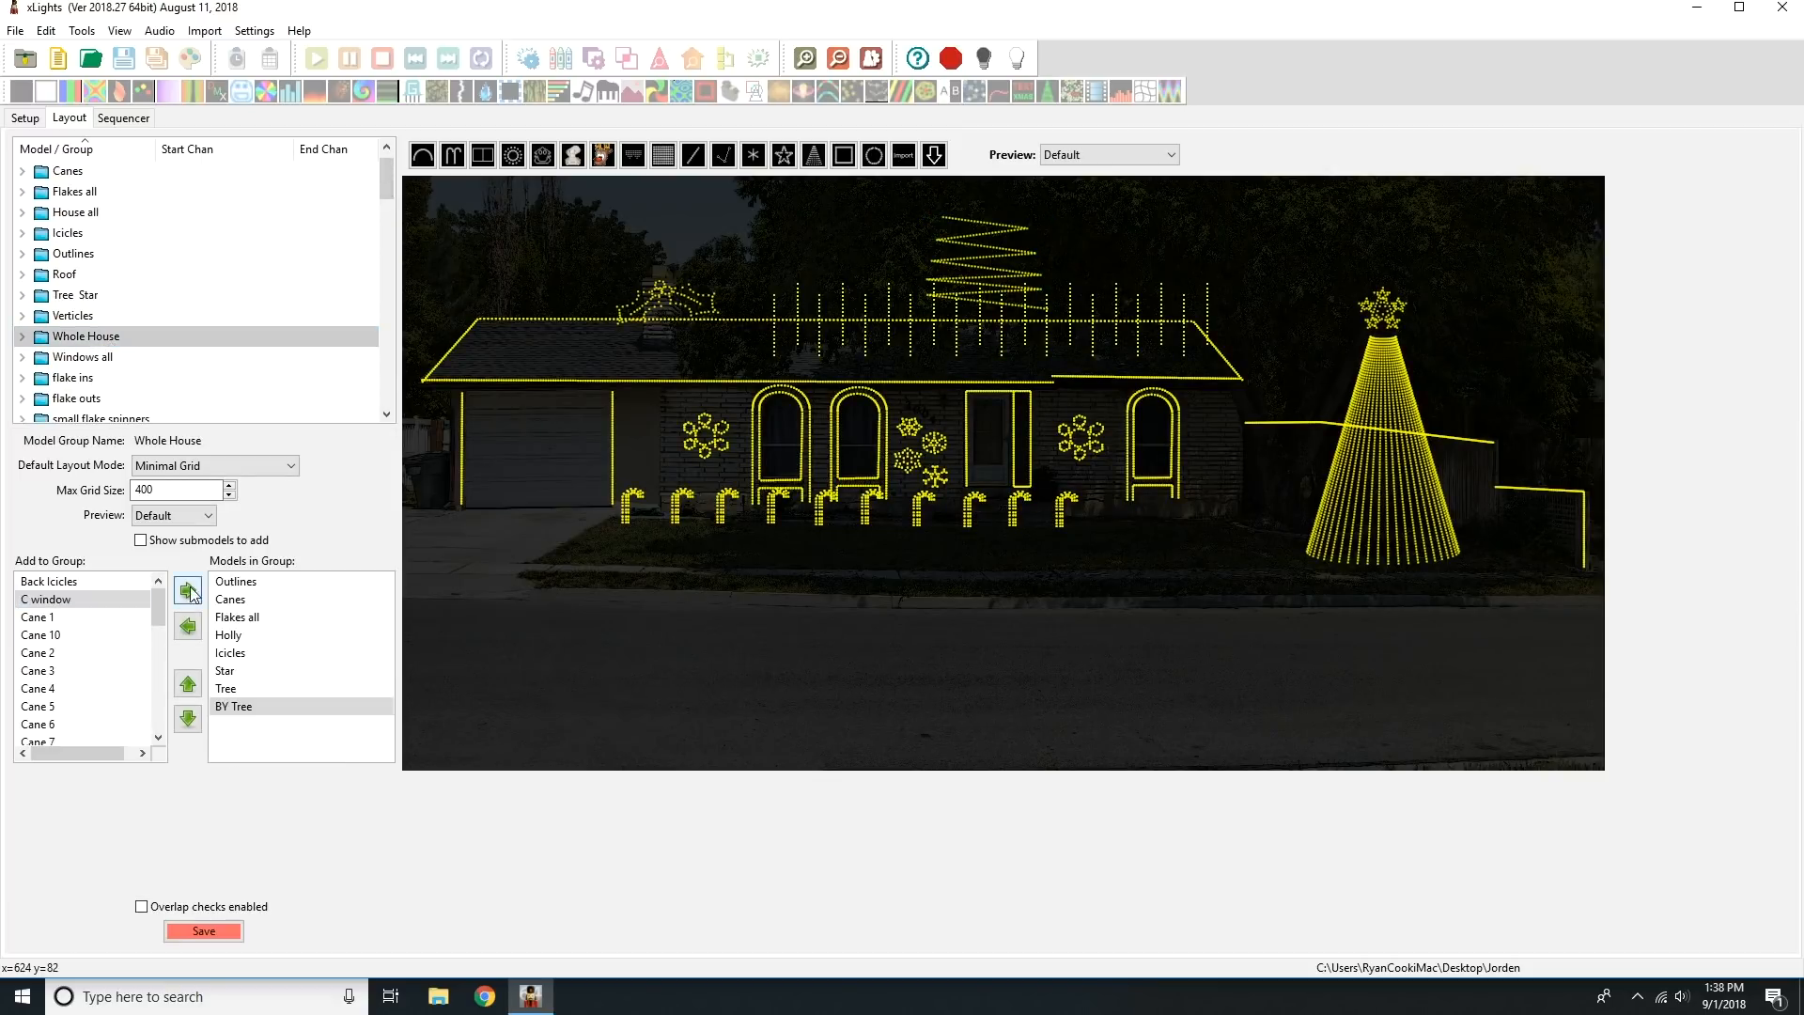
key("ctrl+s")
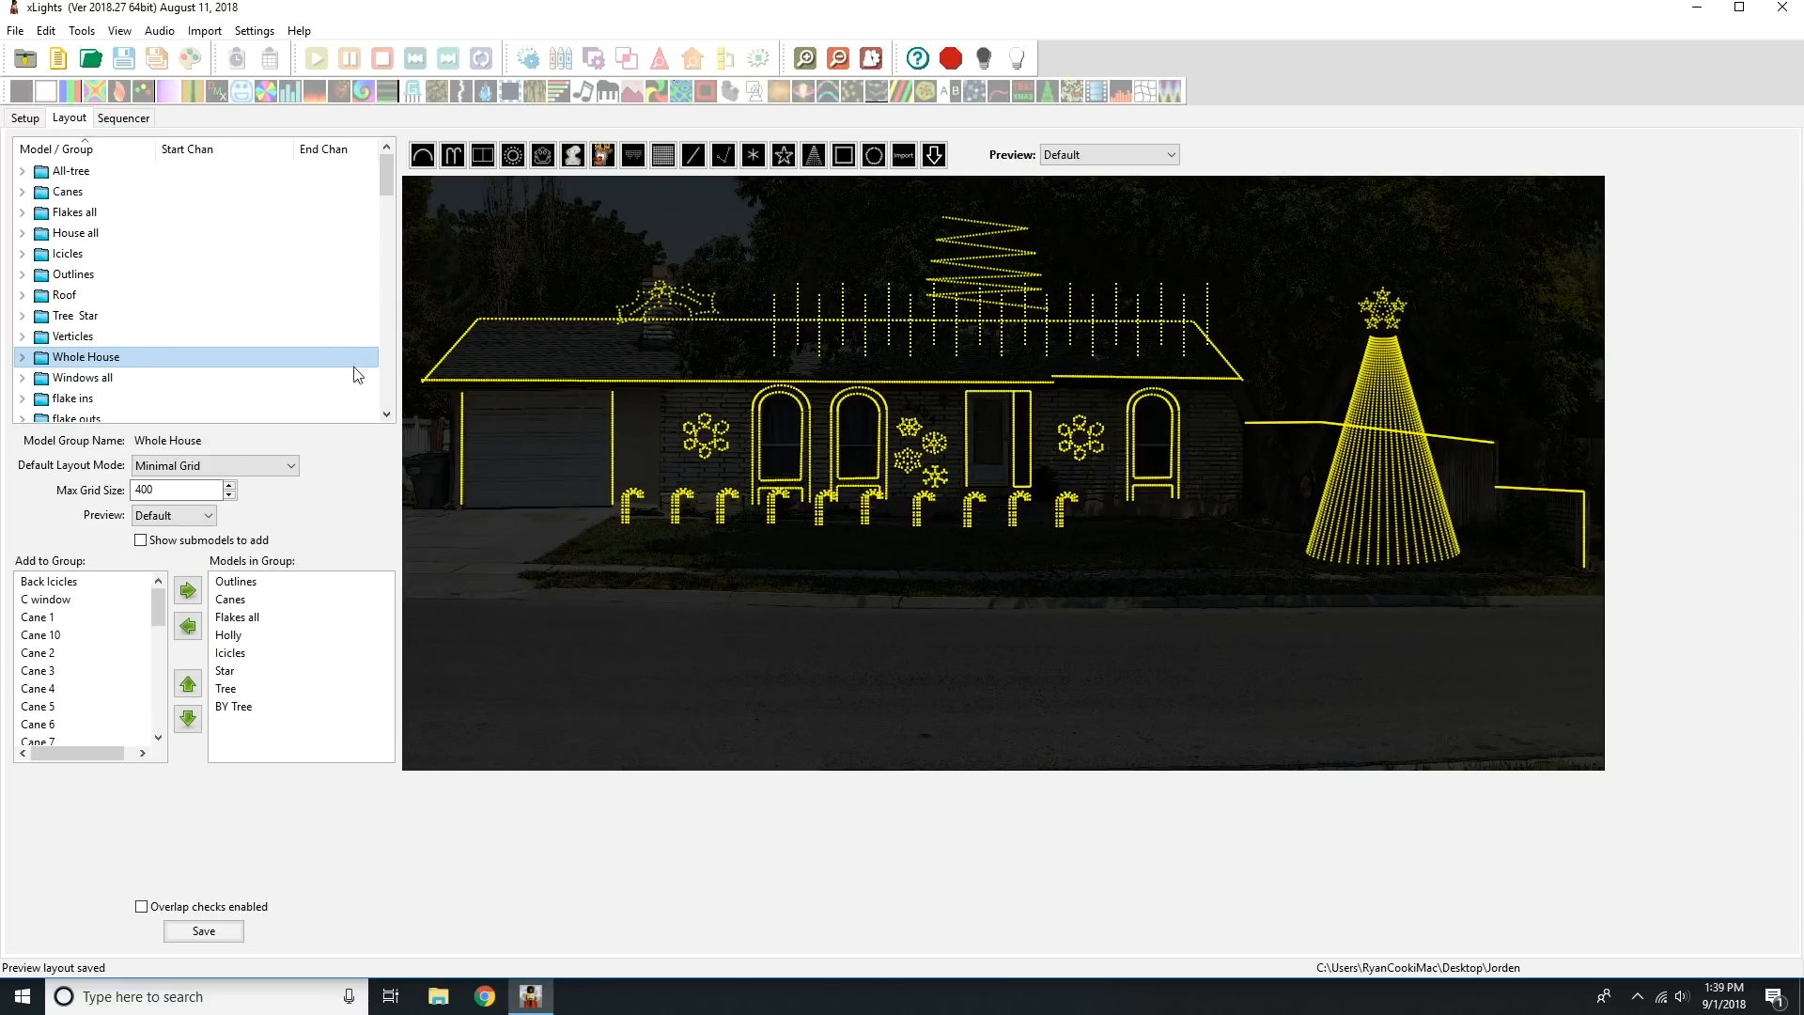
left_click(99, 236)
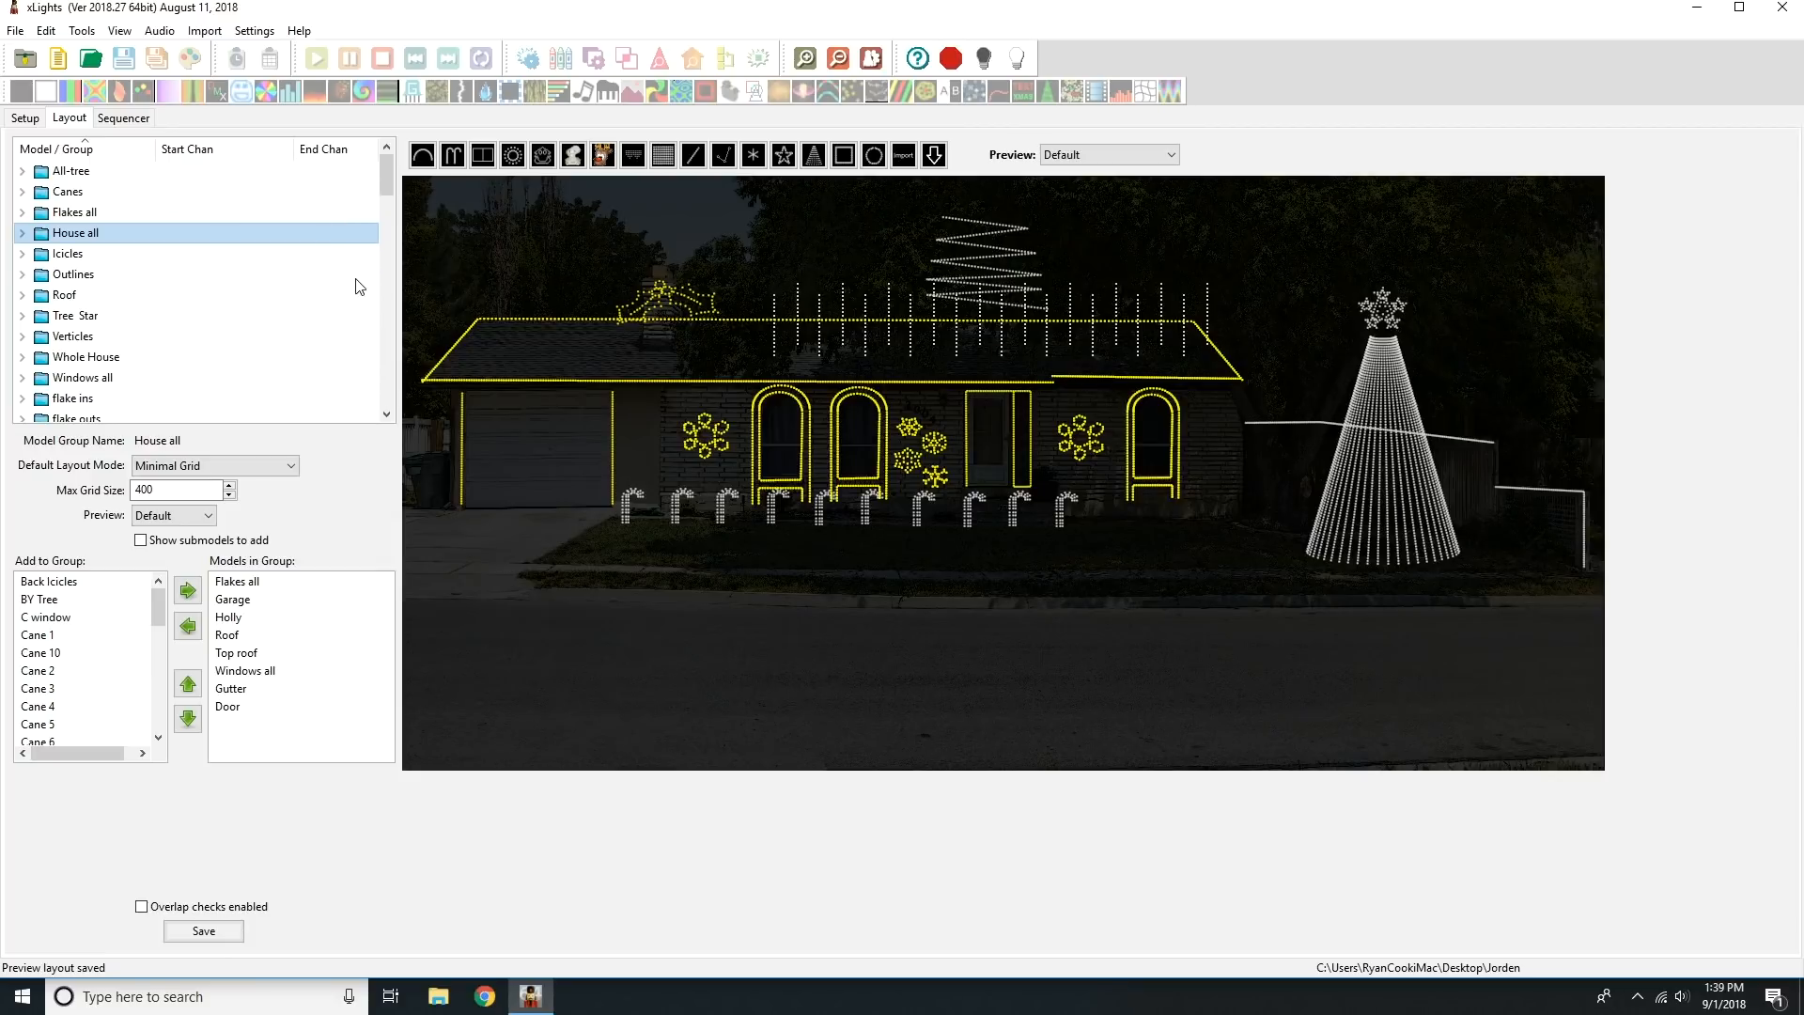
left_click(240, 933)
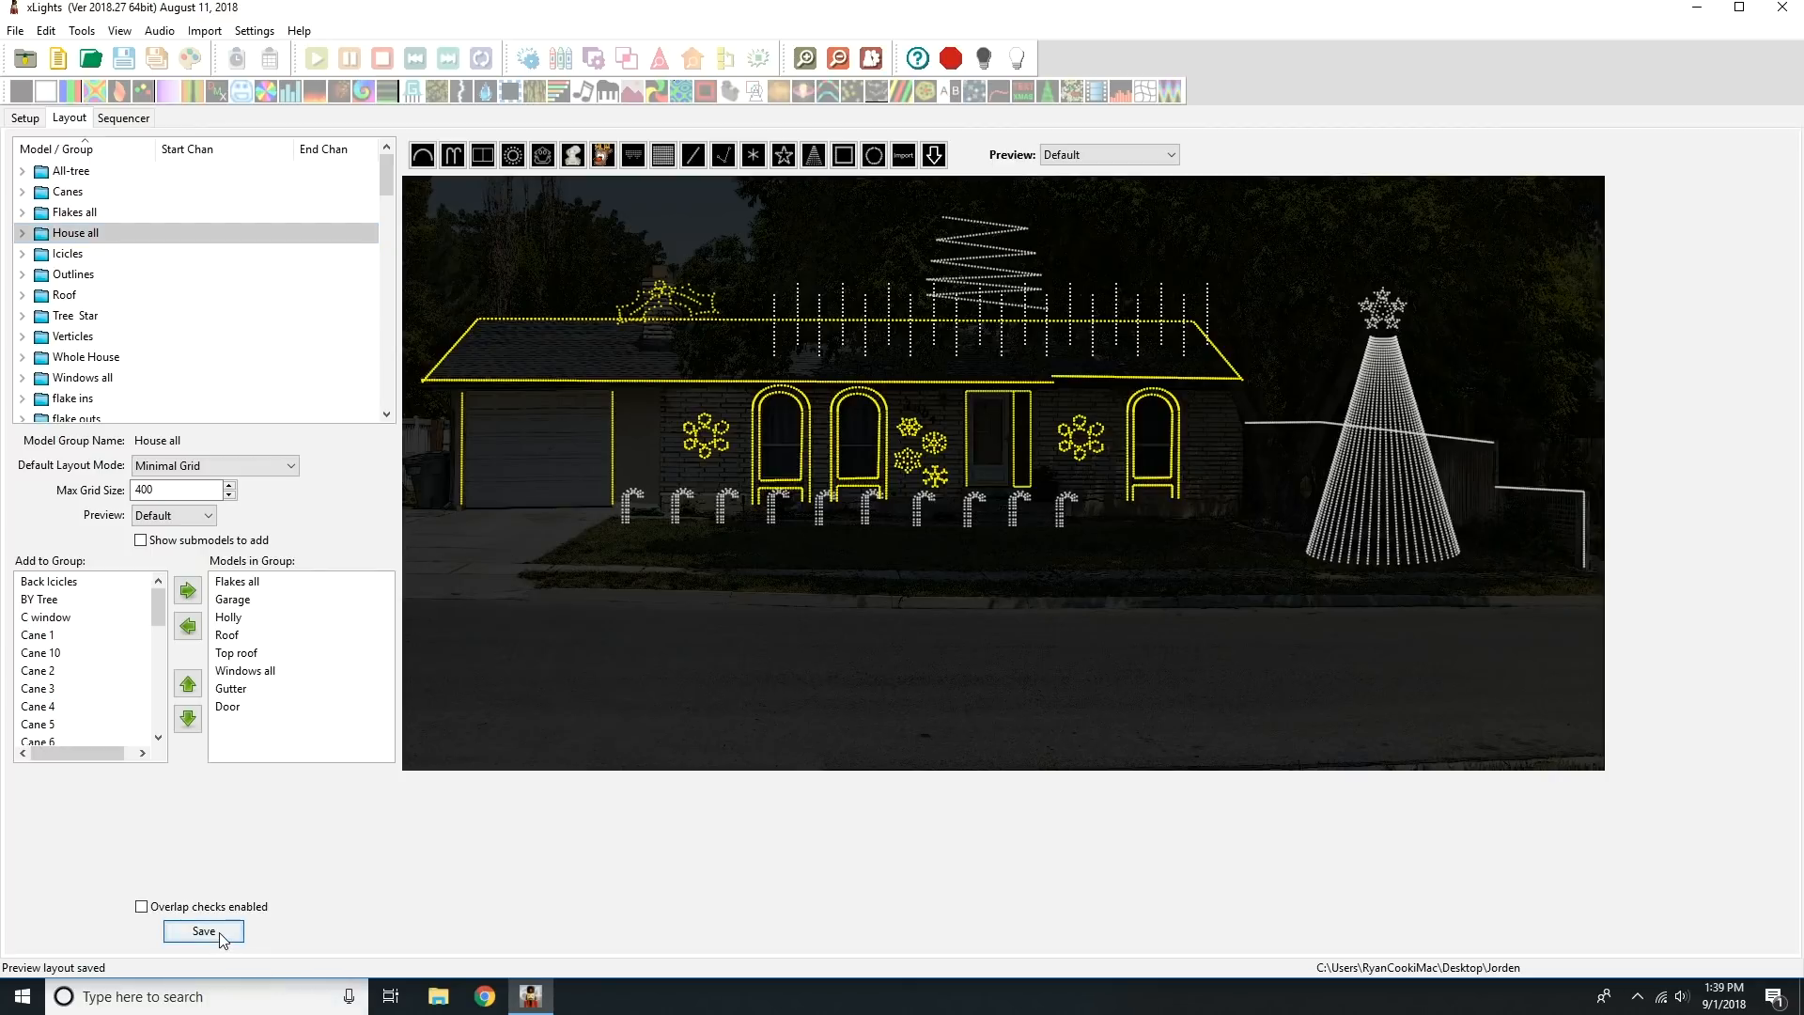
Create a new musical sequence from the 01-The-Greatest-Show audio file, using Quick Start with no models in the grid.
left_click(125, 118)
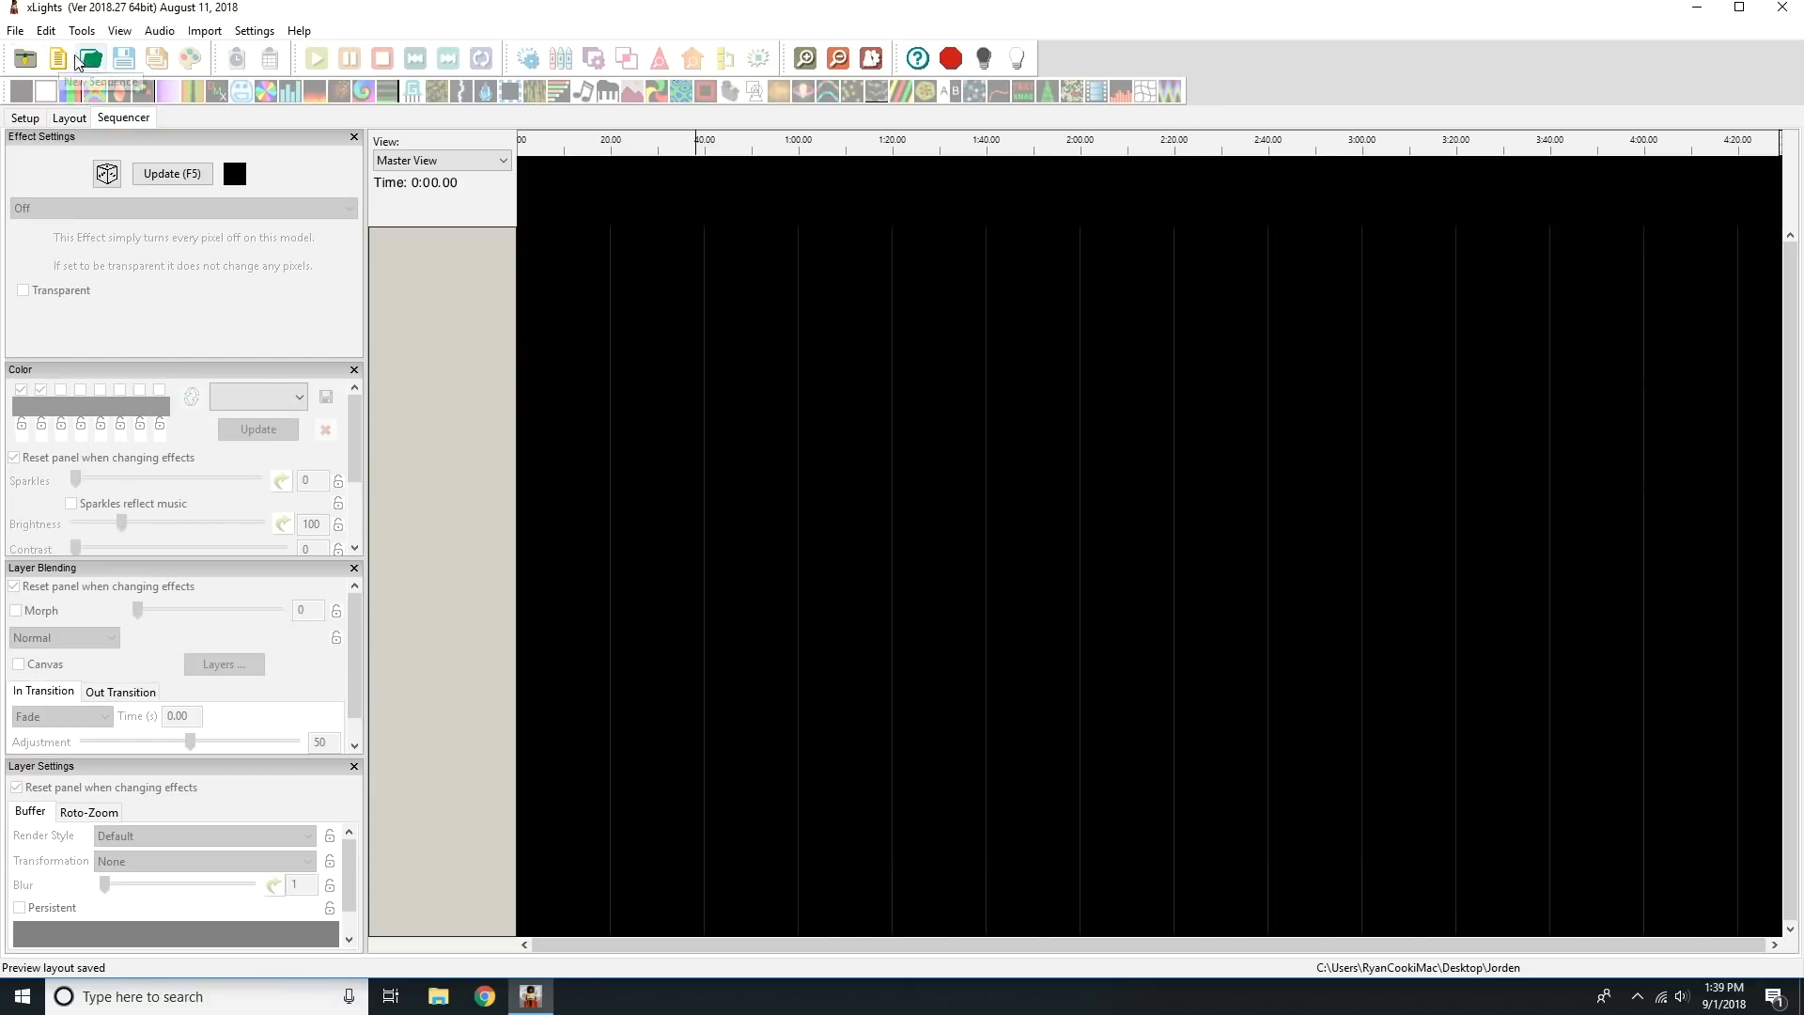
left_click(58, 58)
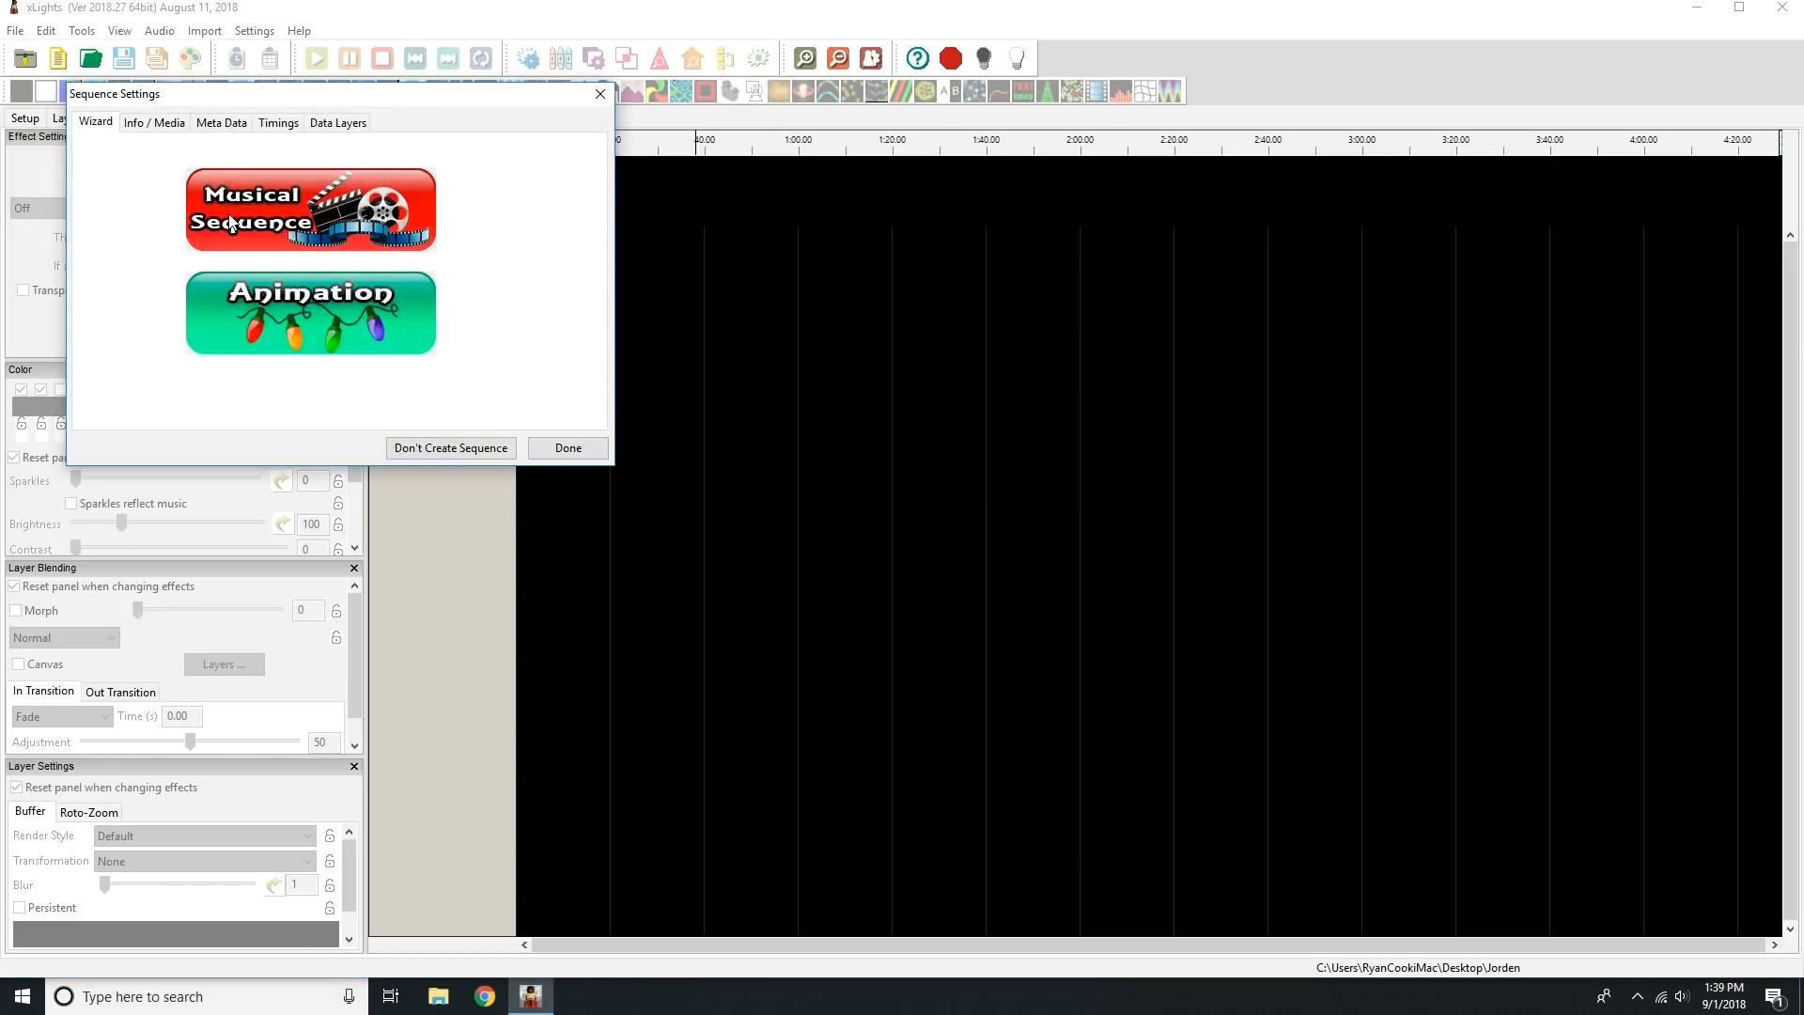
left_click(305, 218)
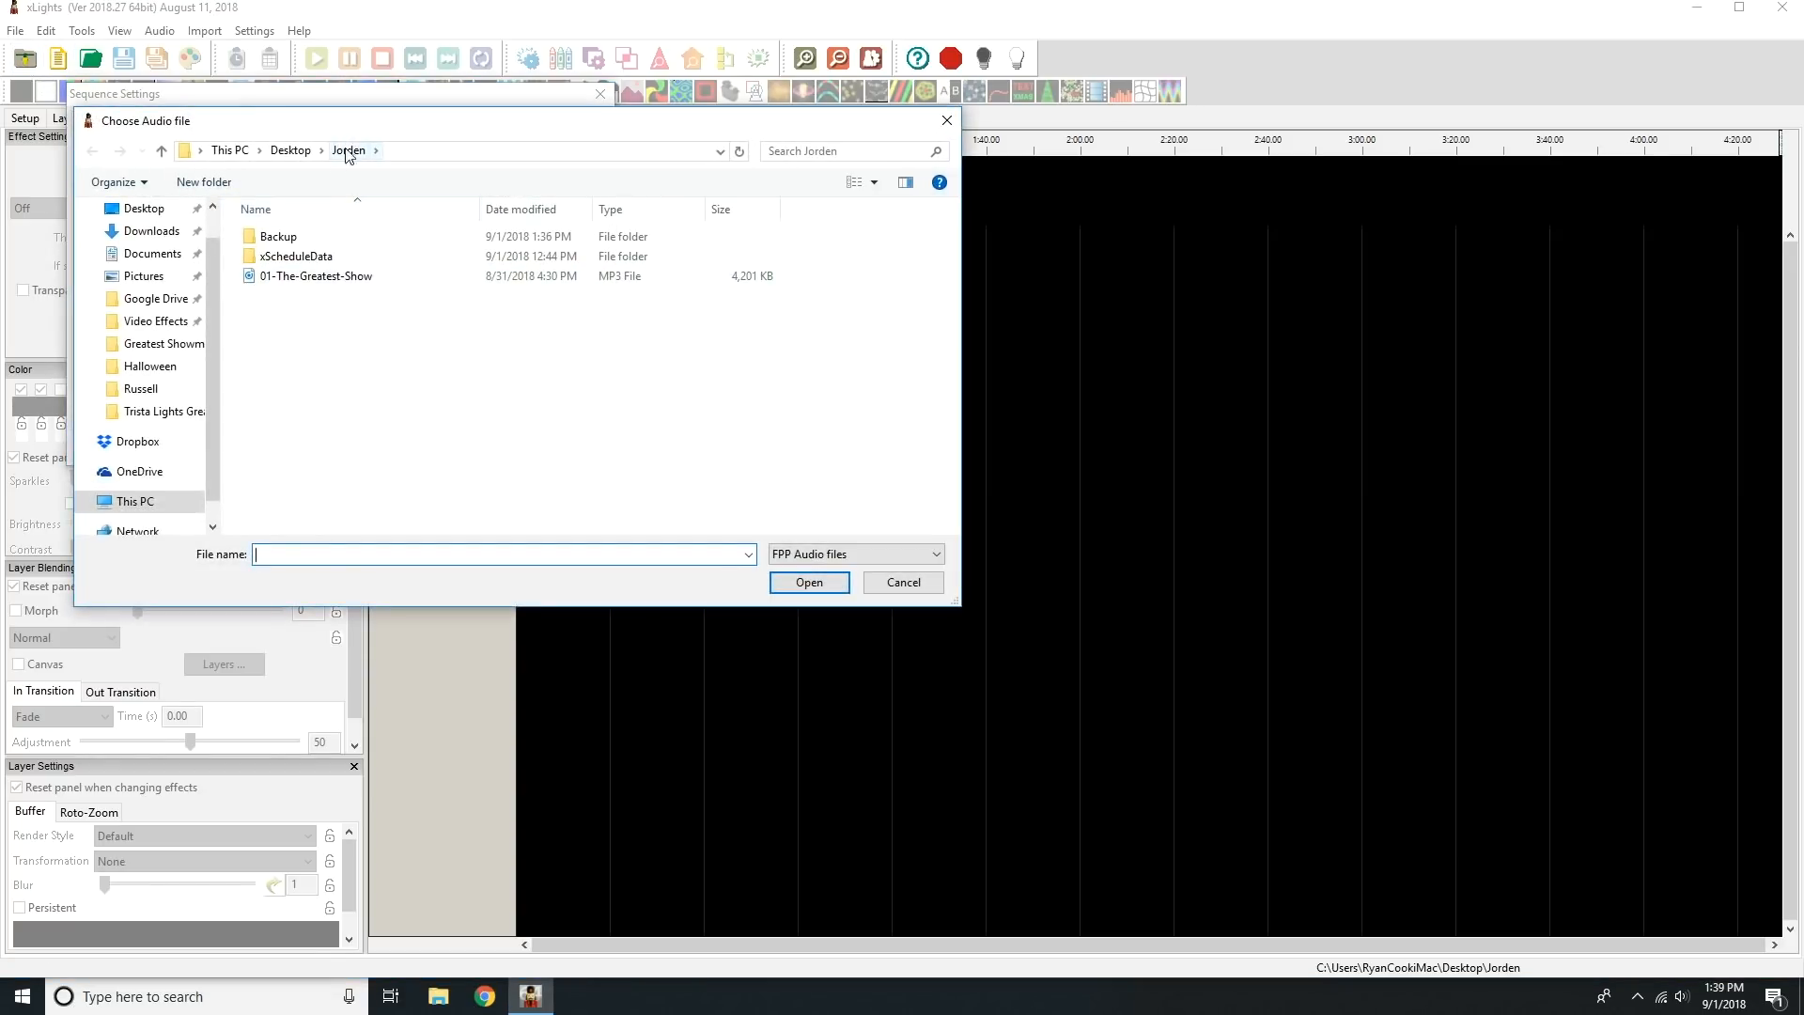
double_click(350, 276)
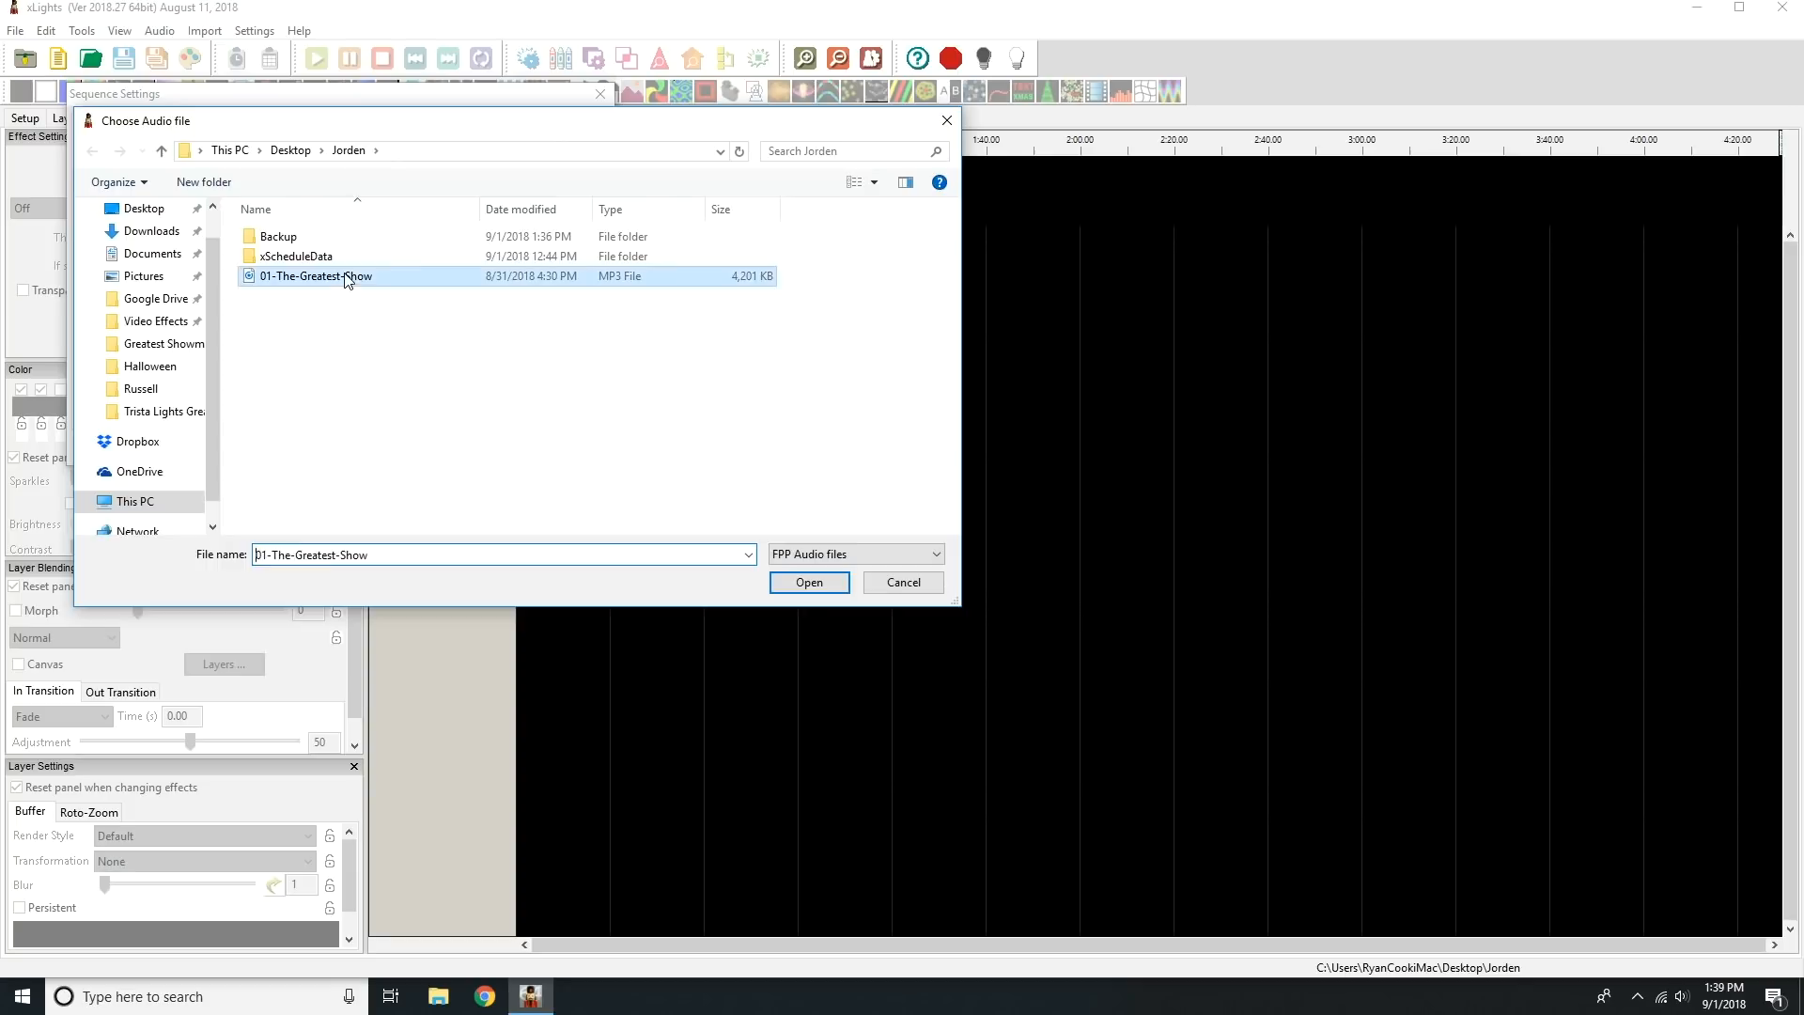
left_click(344, 246)
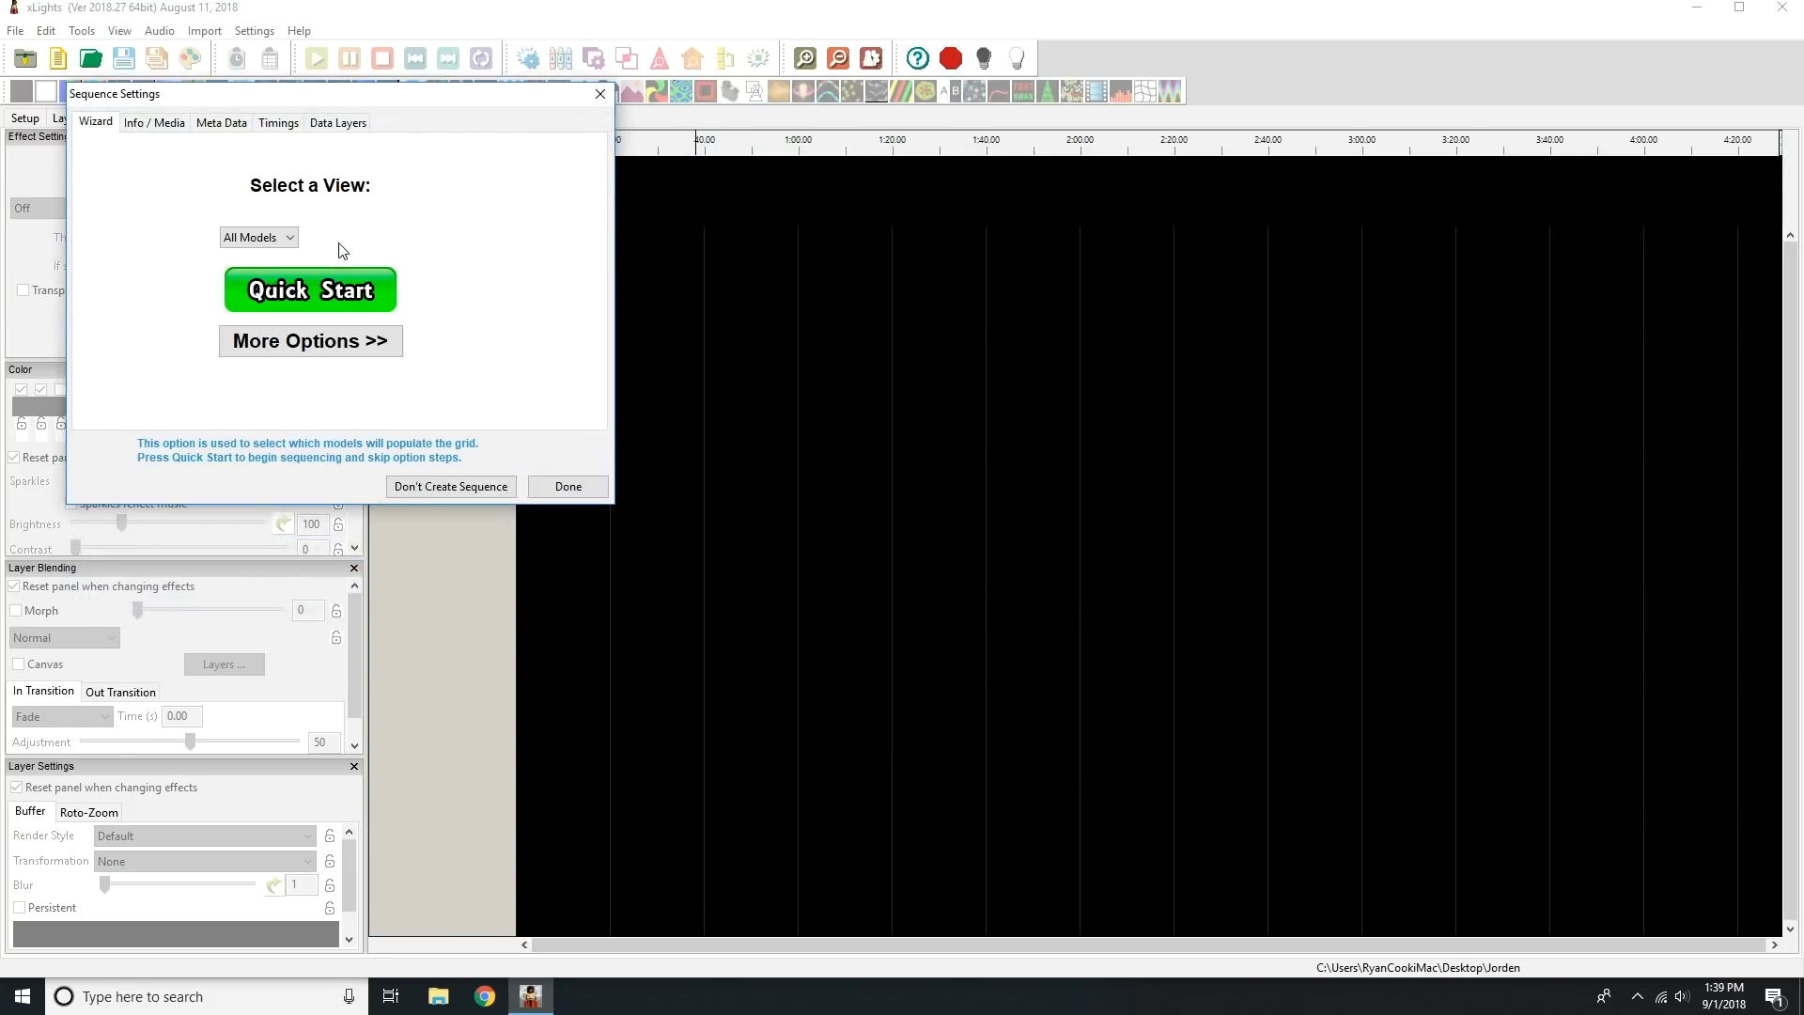
left_click(280, 240)
left_click(277, 270)
left_click(336, 288)
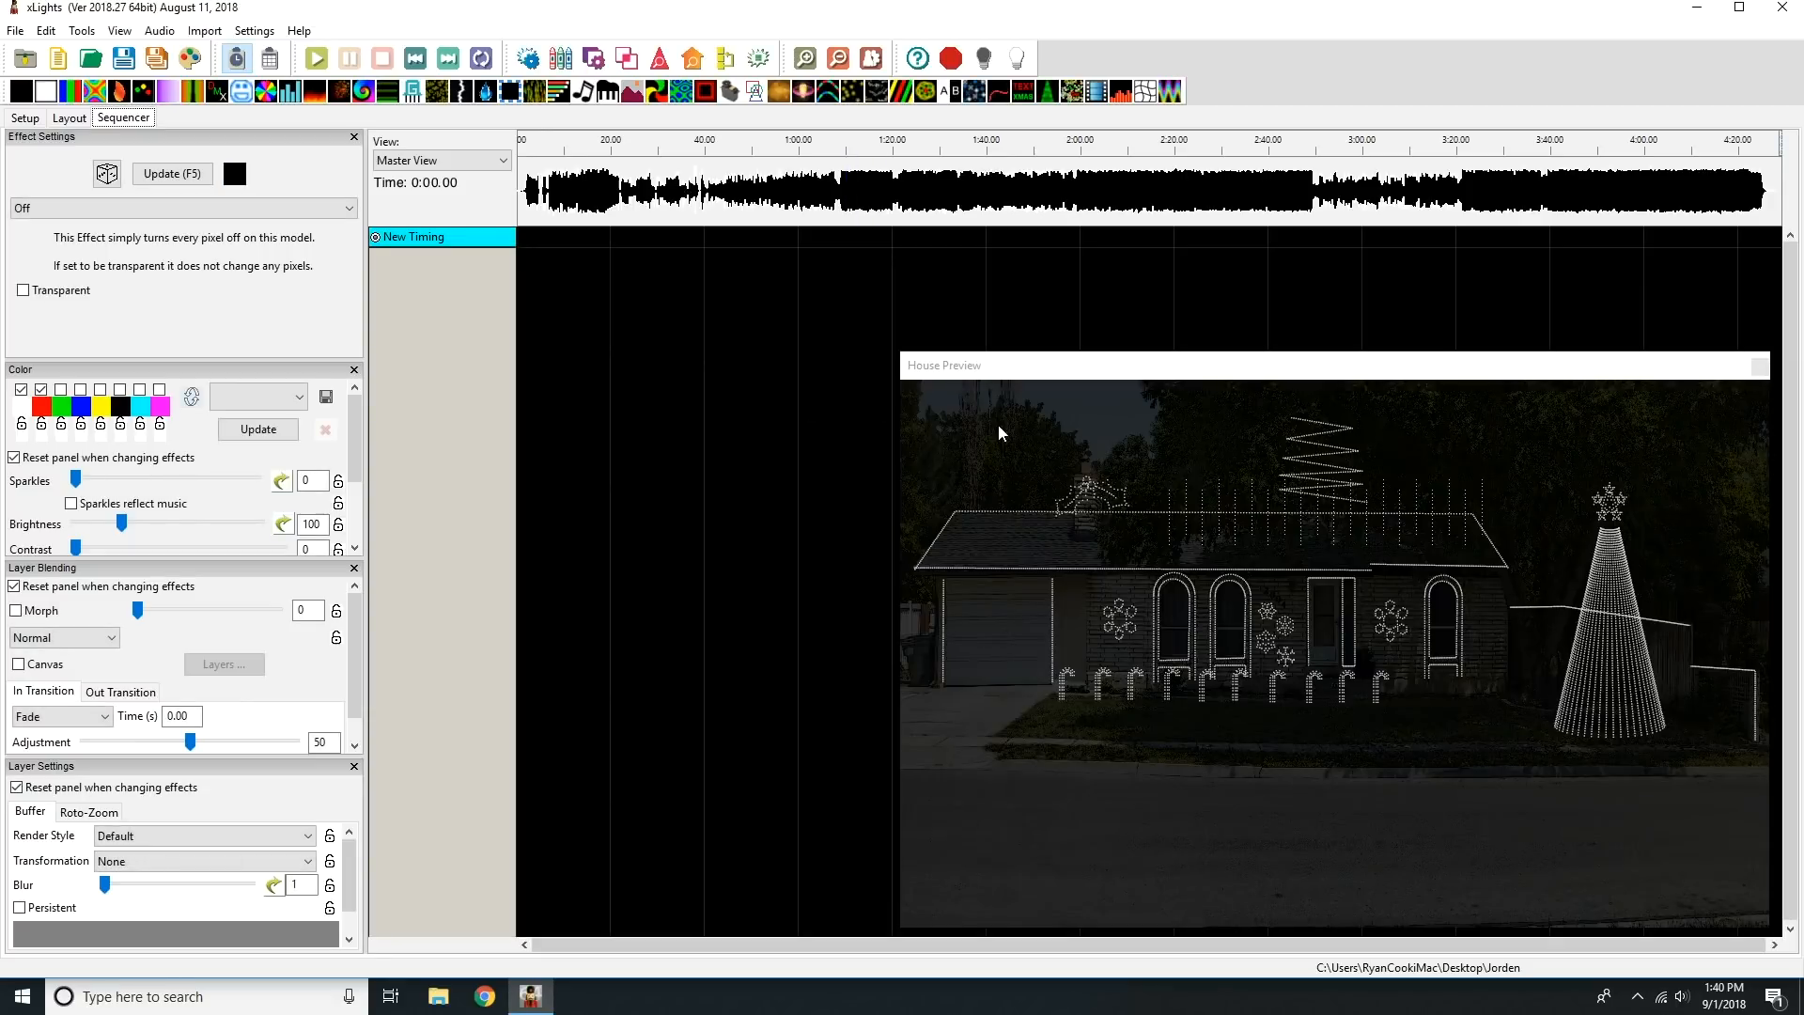
Open the display elements editor for the sequence, enlarge it, and add Canes, Flakes all and Holly to the Master View.
right_click(405, 241)
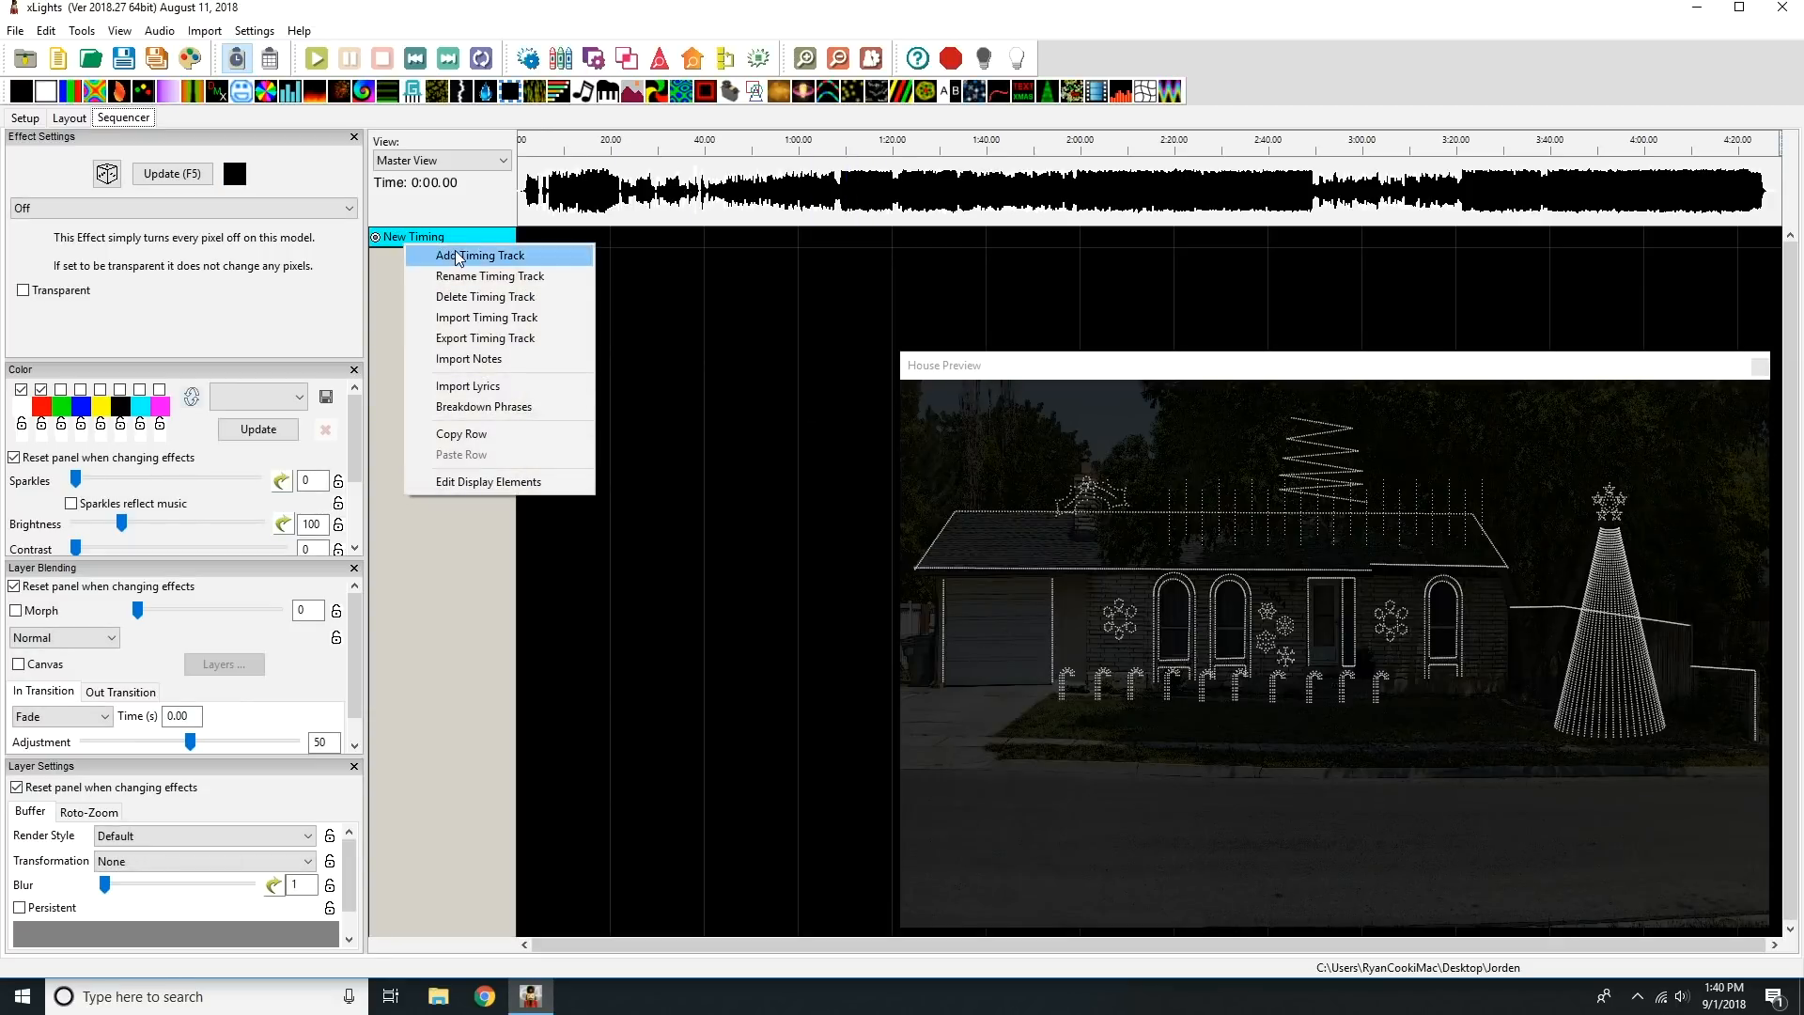
left_click(488, 481)
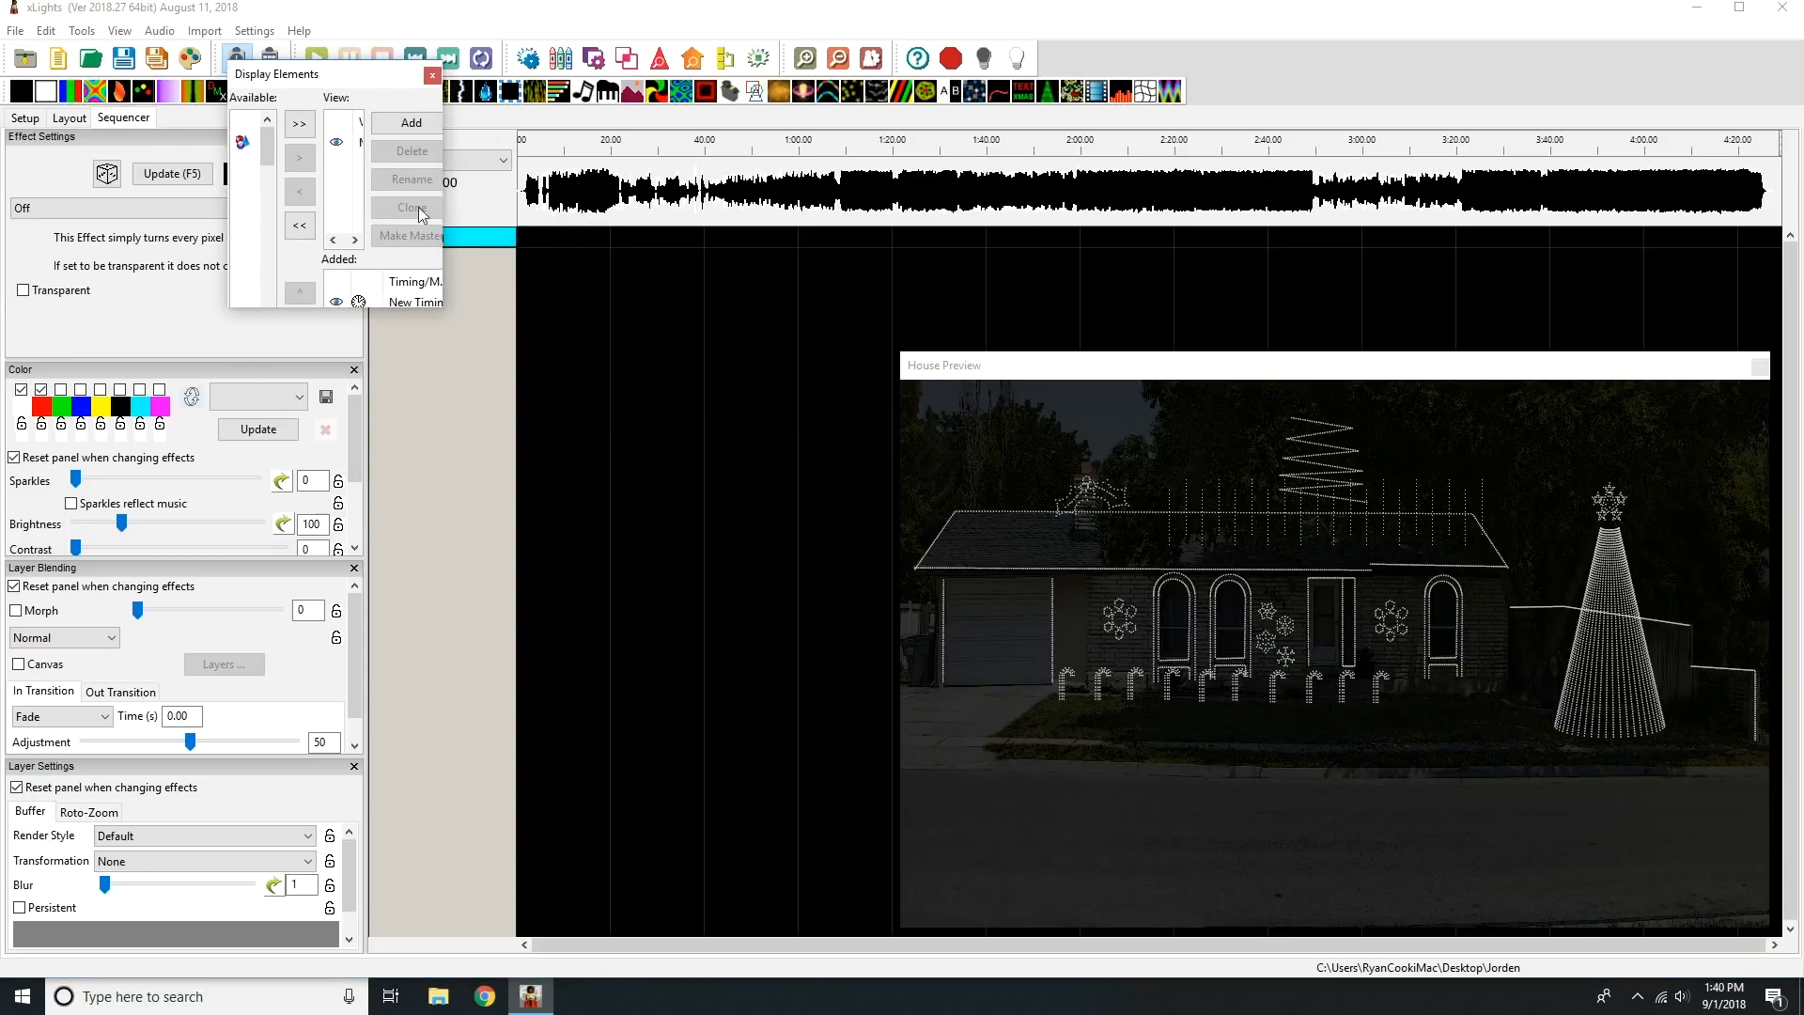
left_click_drag(447, 306, 1129, 932)
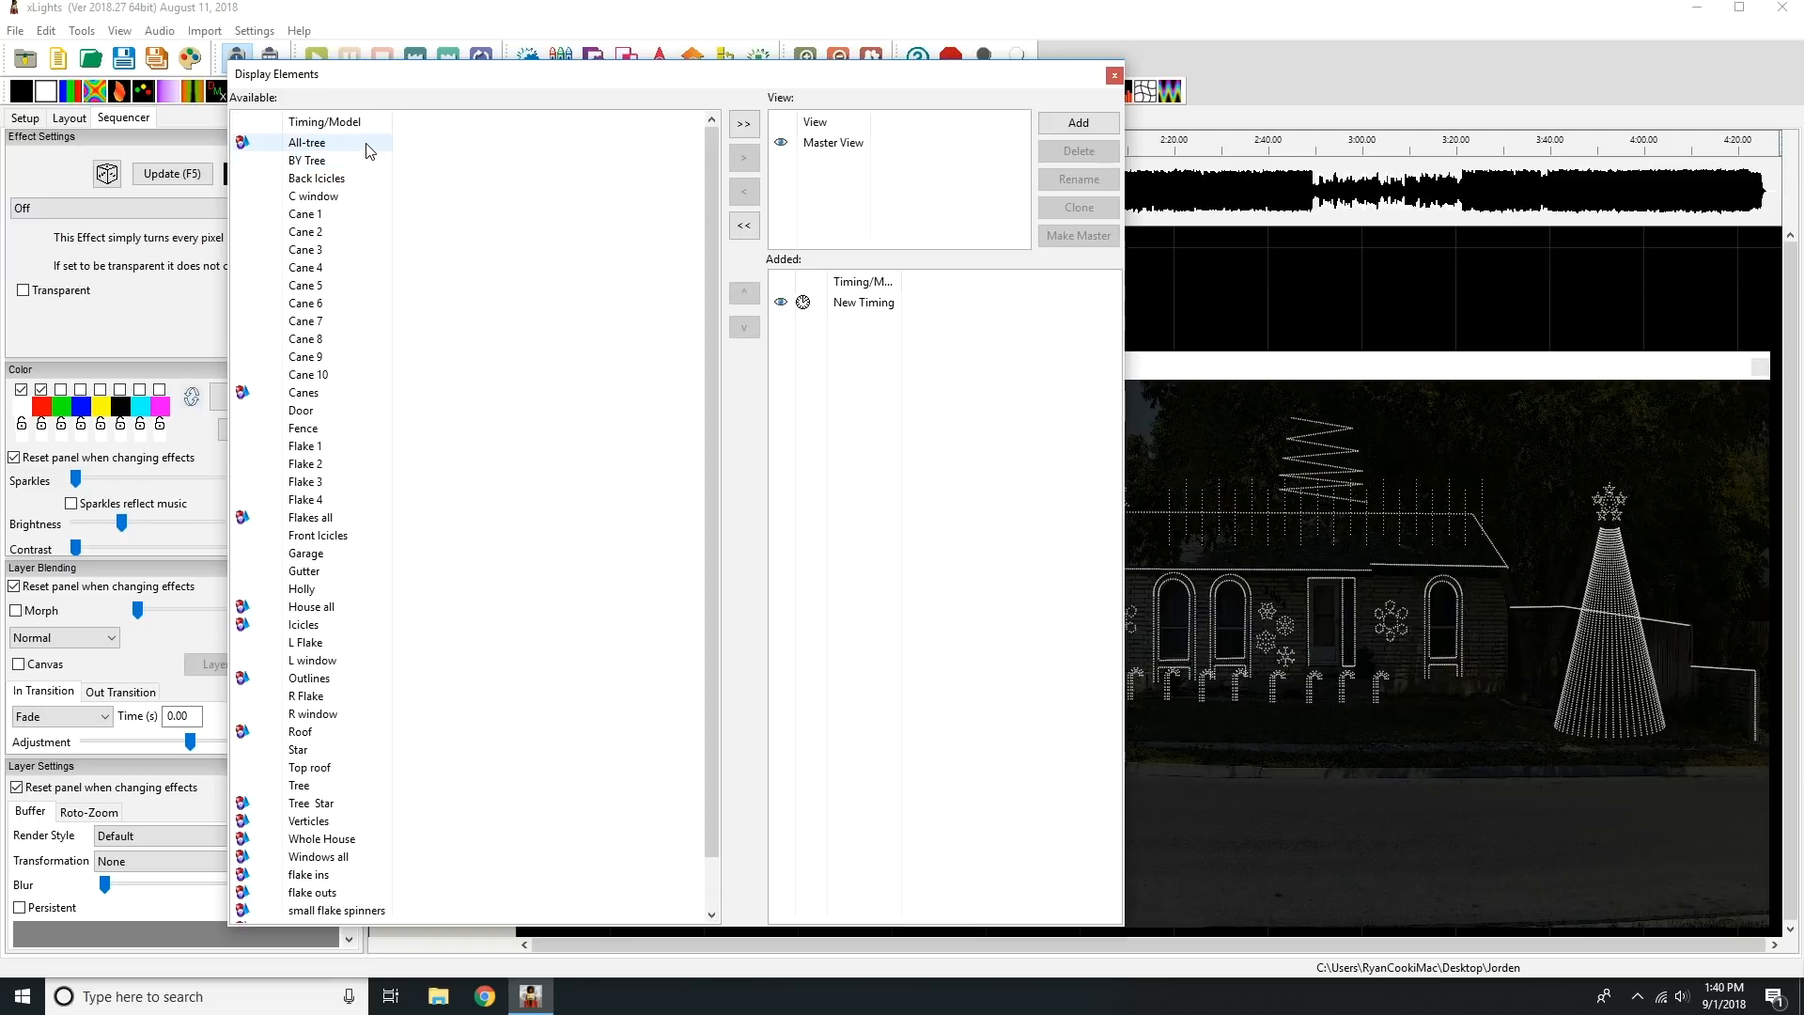
left_click(331, 391)
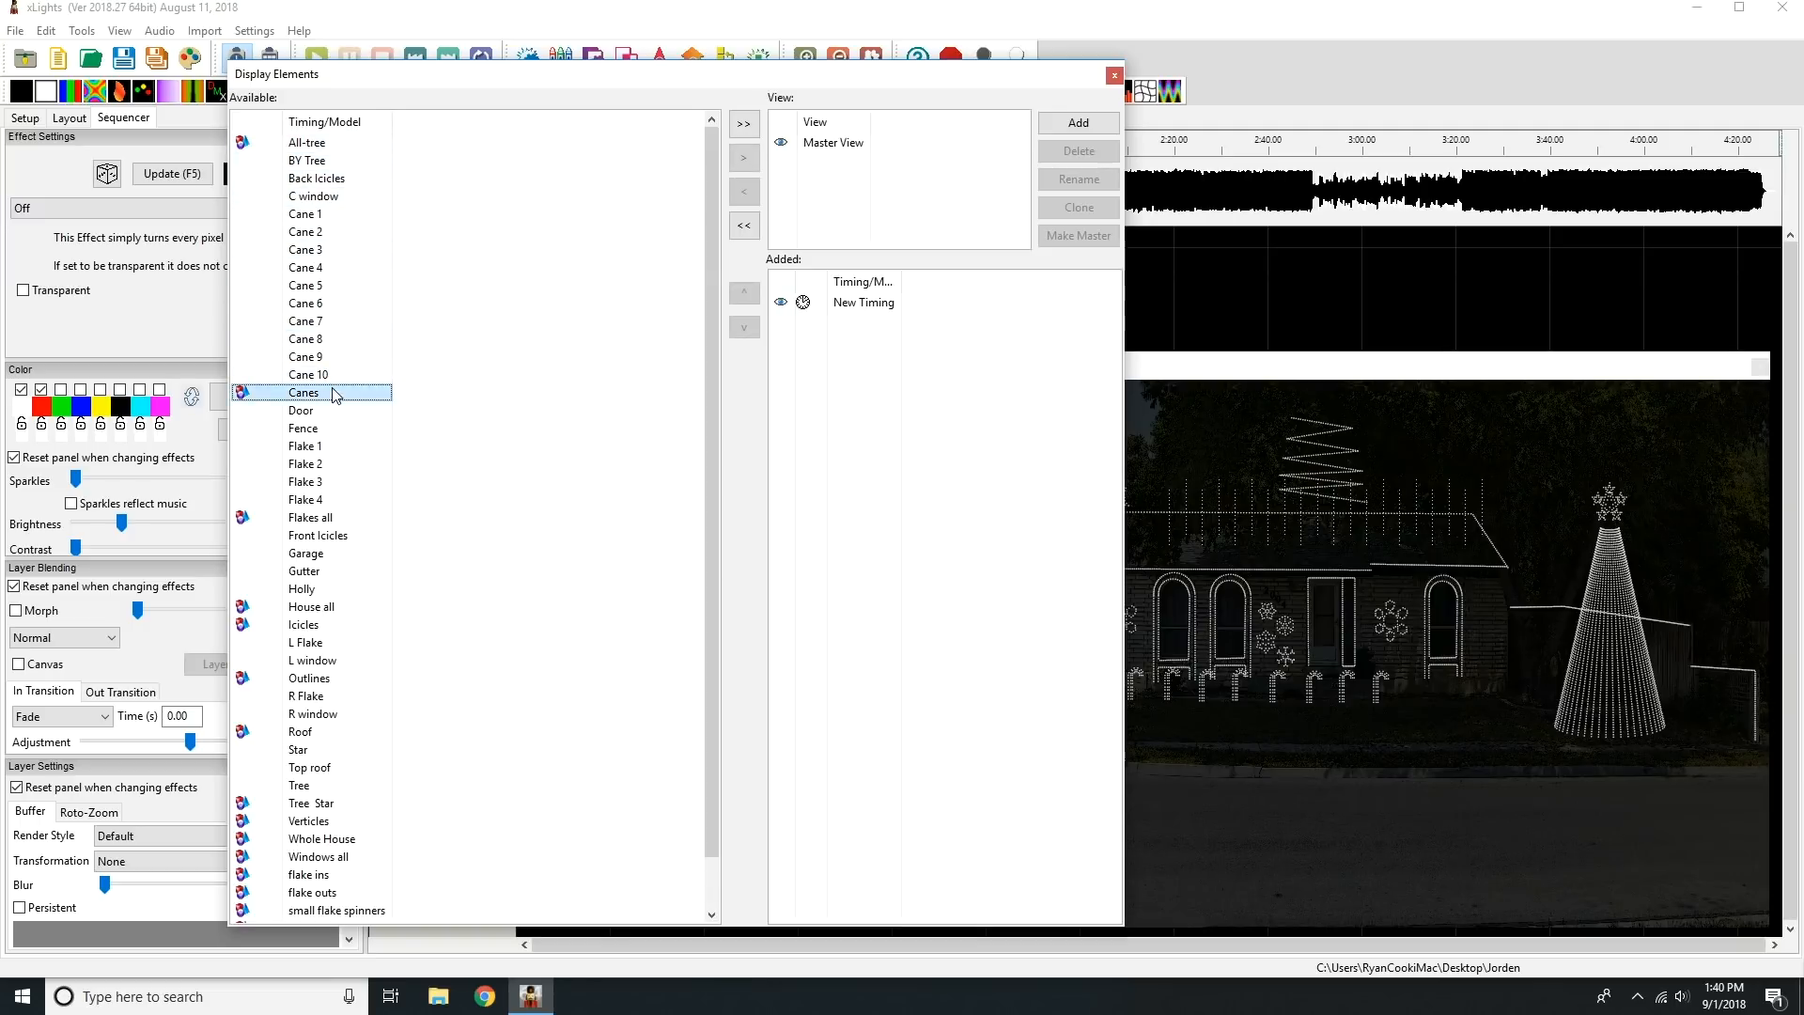
left_click(745, 164)
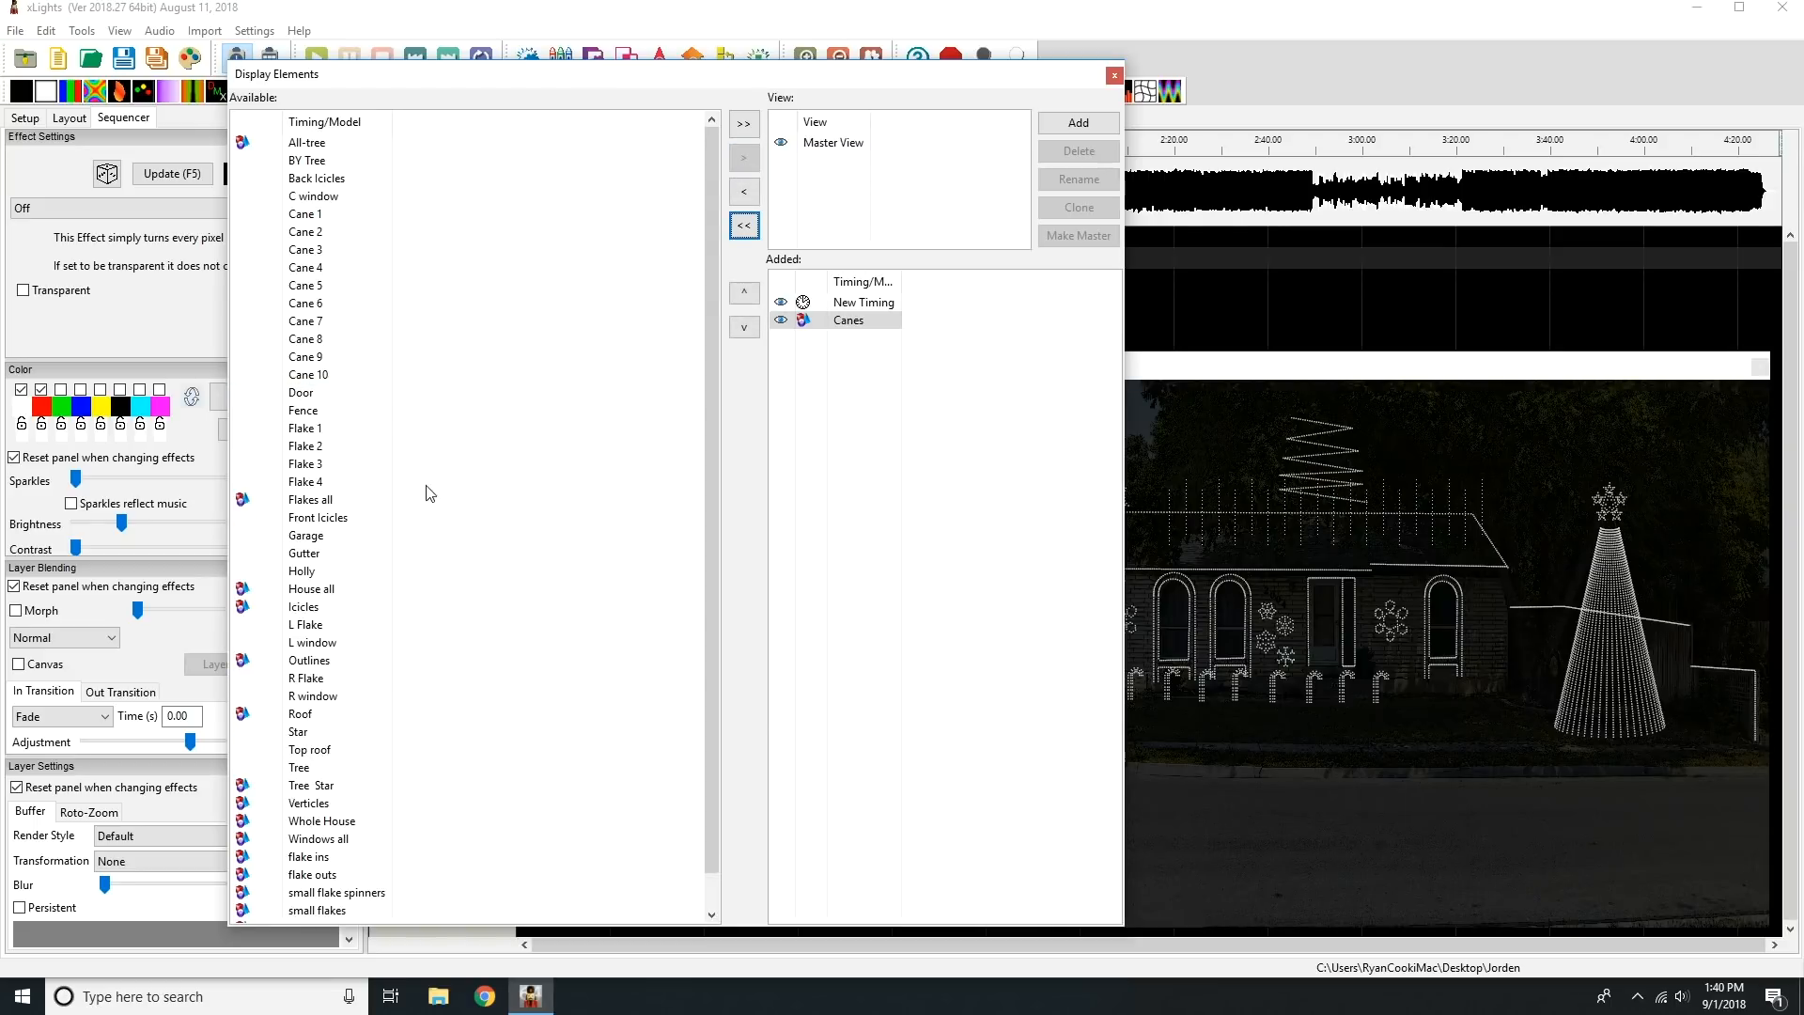
left_click(338, 501)
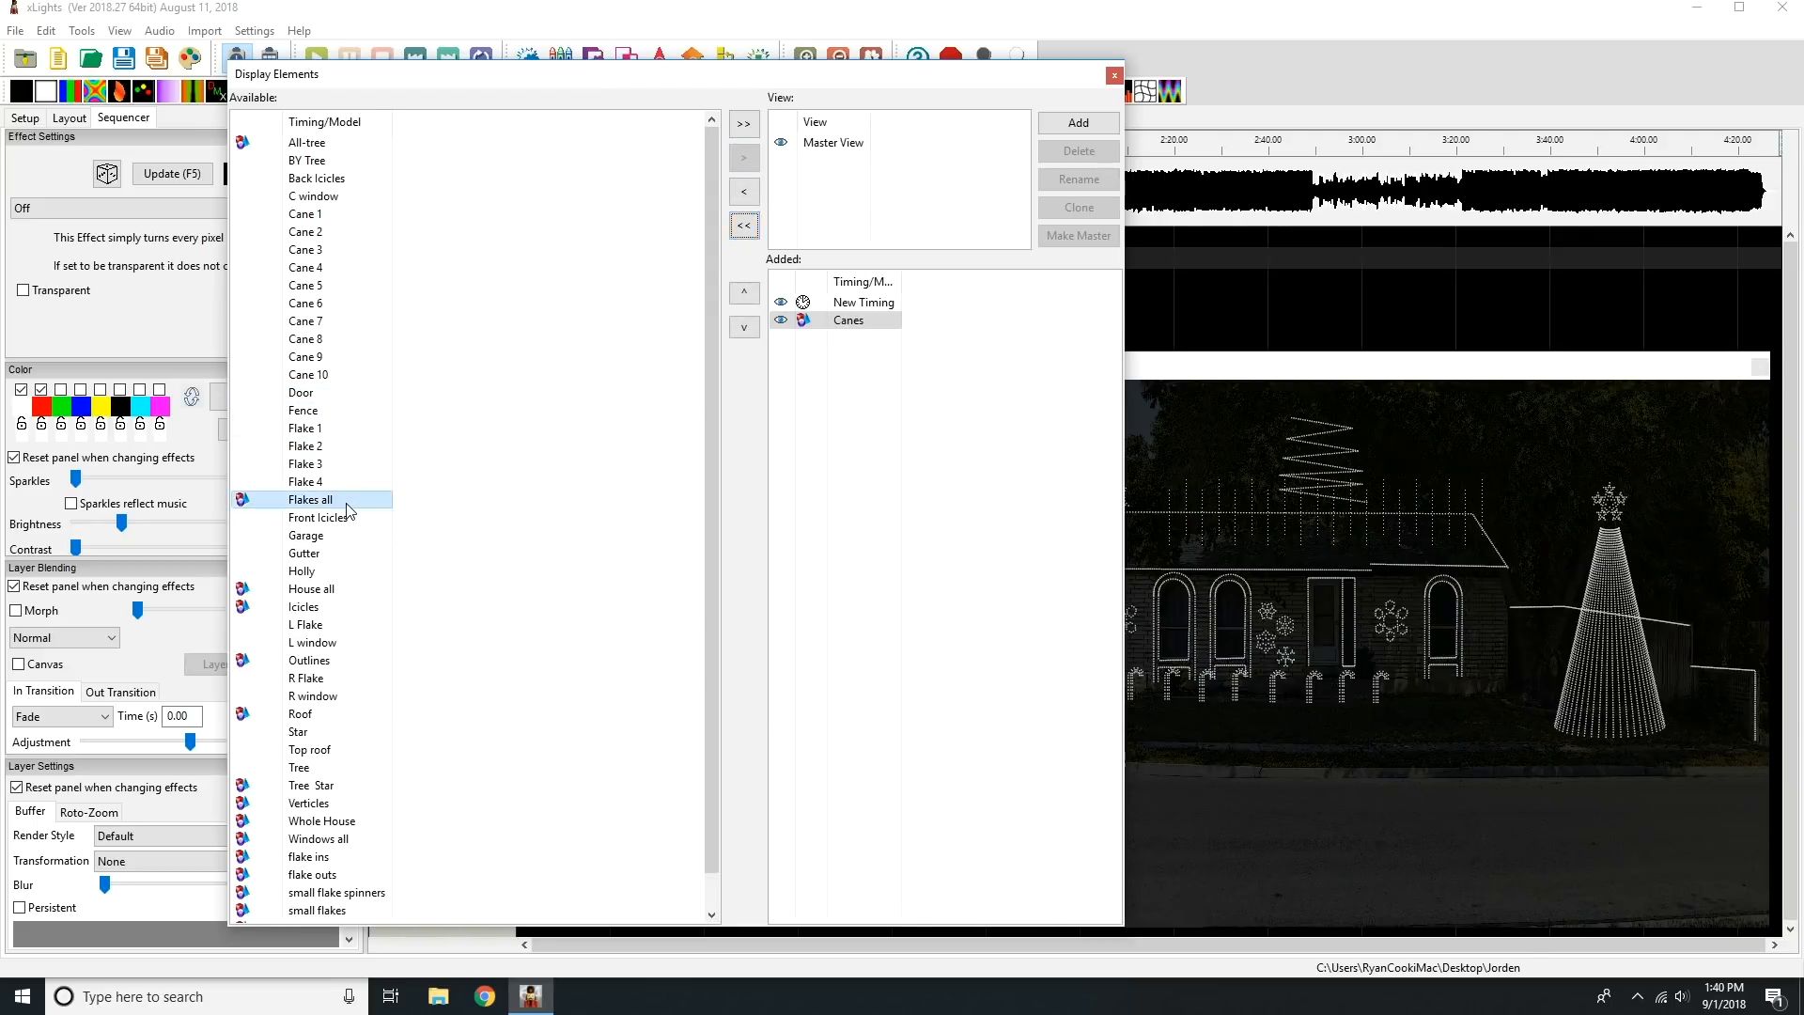
left_click(745, 161)
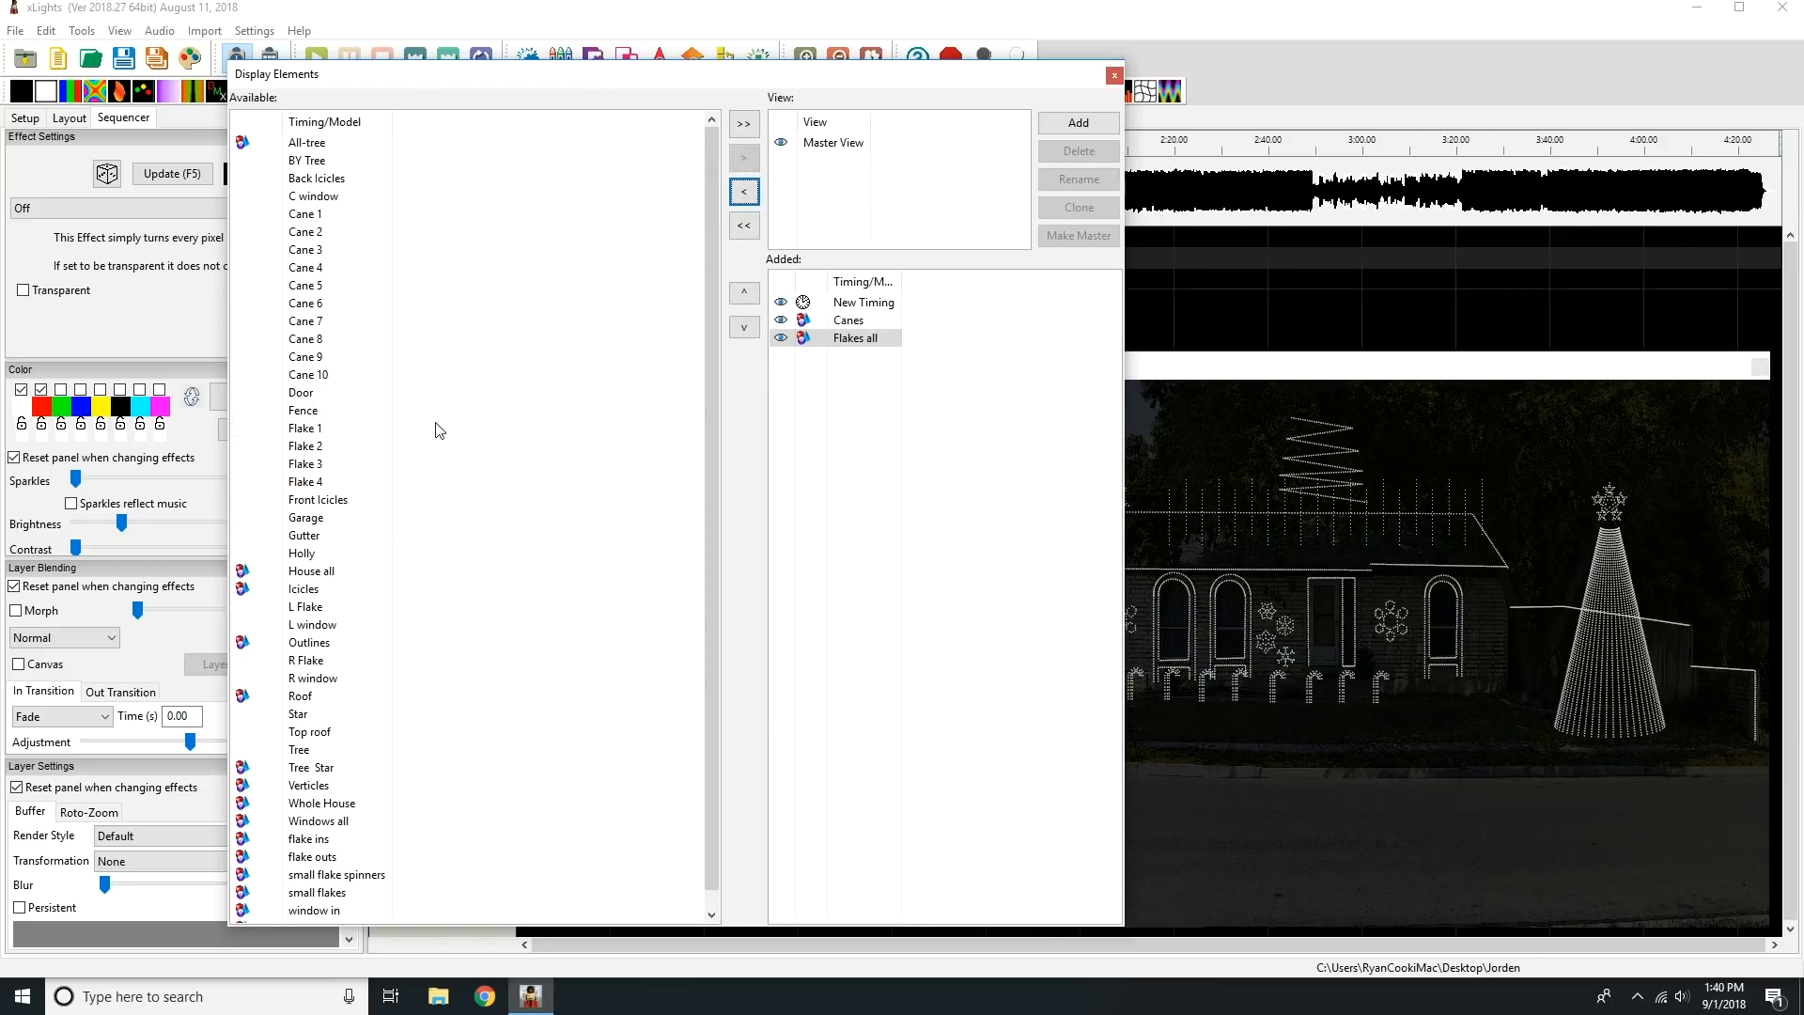
left_click(335, 556)
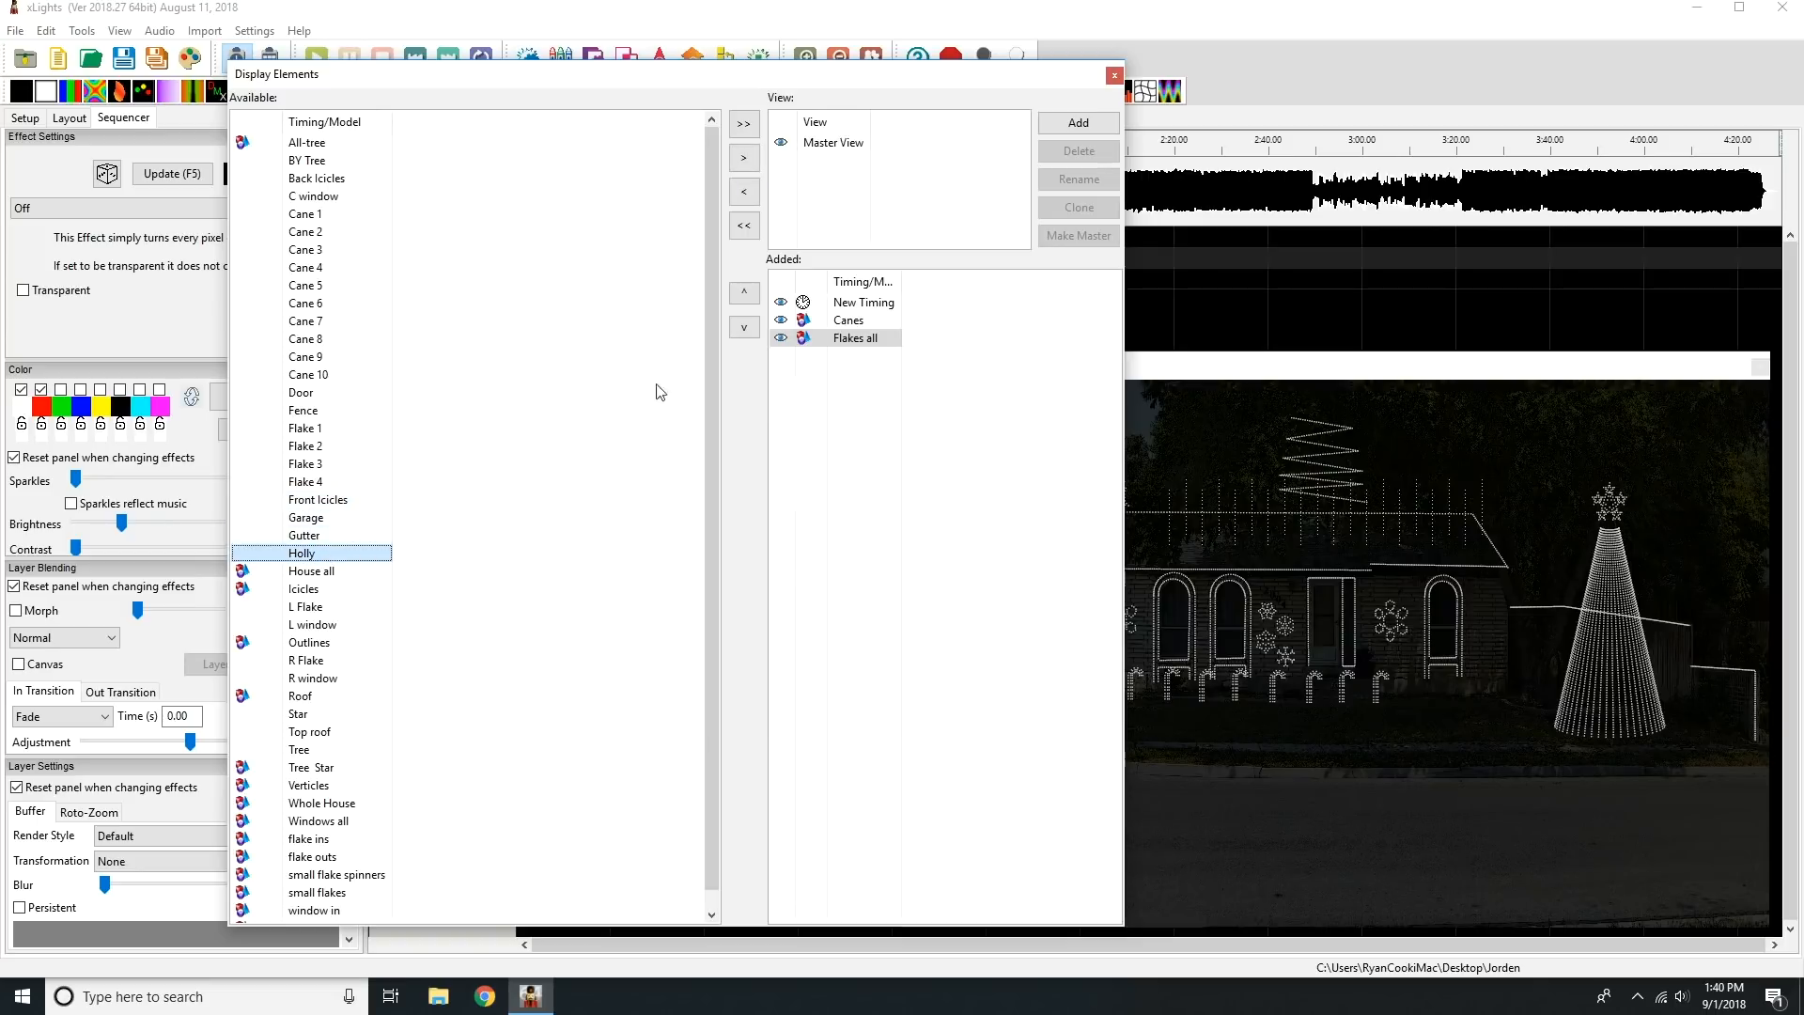
left_click(745, 158)
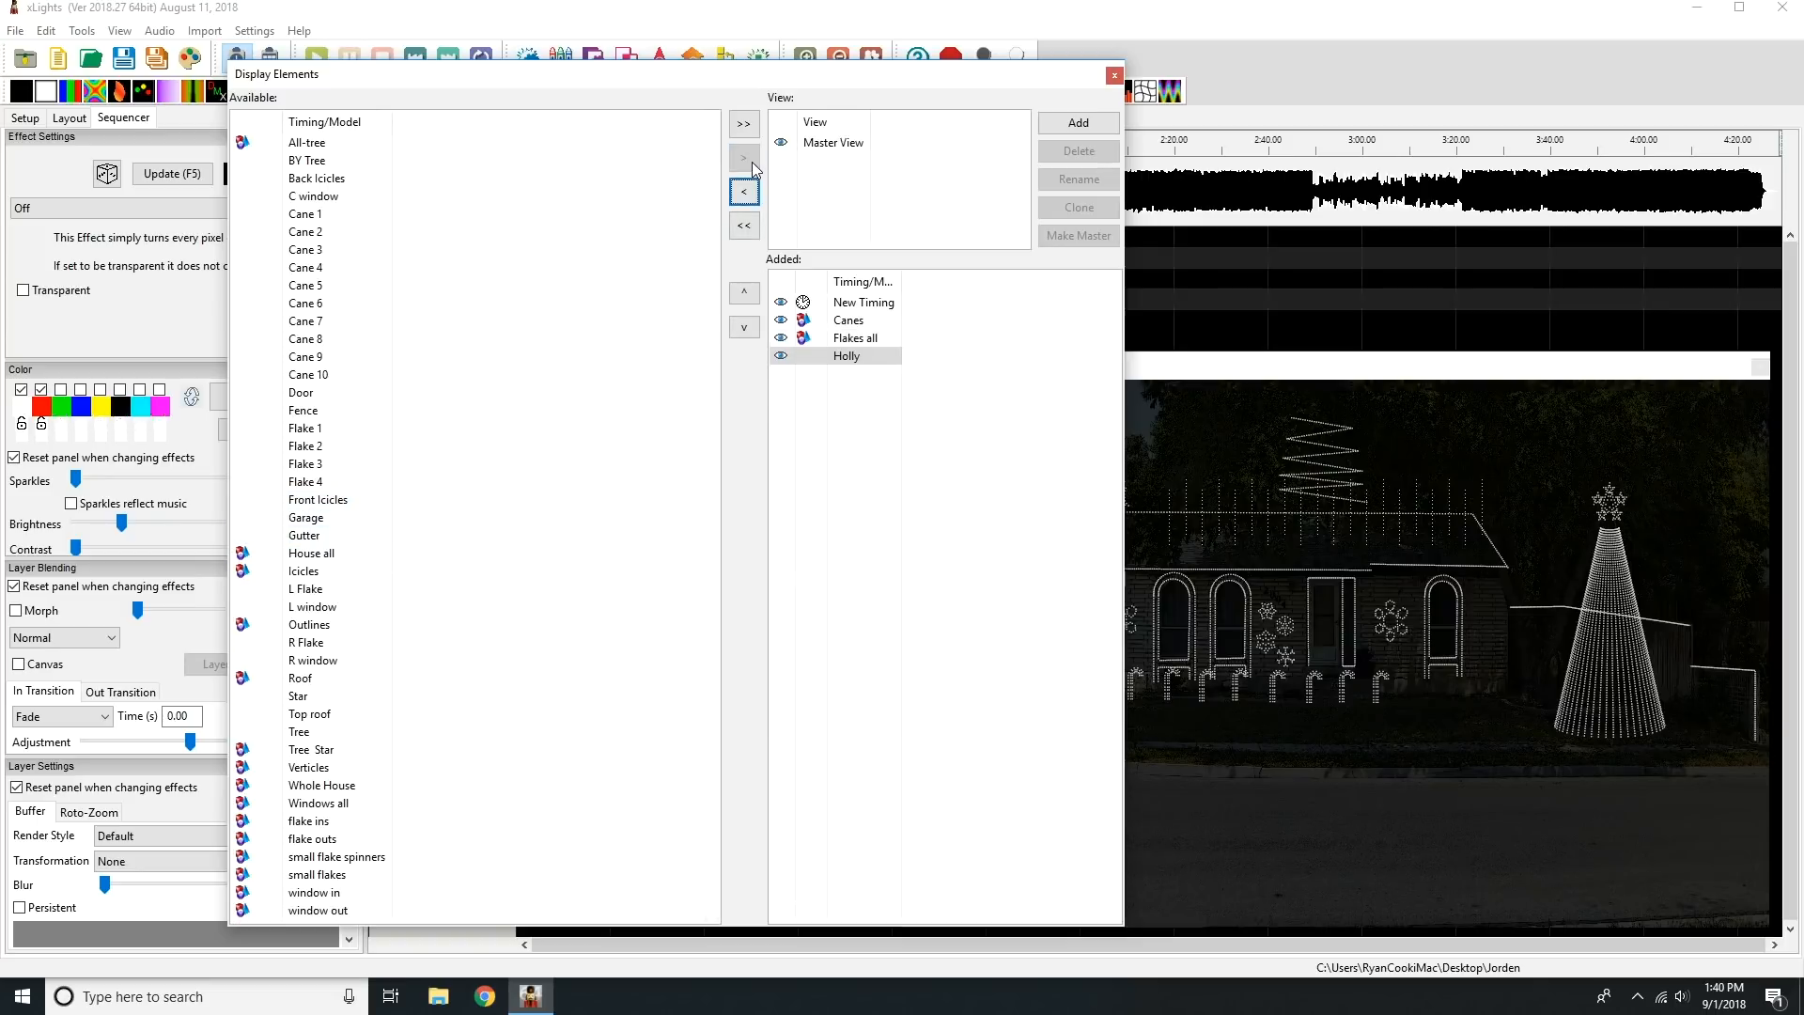
Add House all, Icicles and Outlines to the Master View's display elements.
left_click(334, 558)
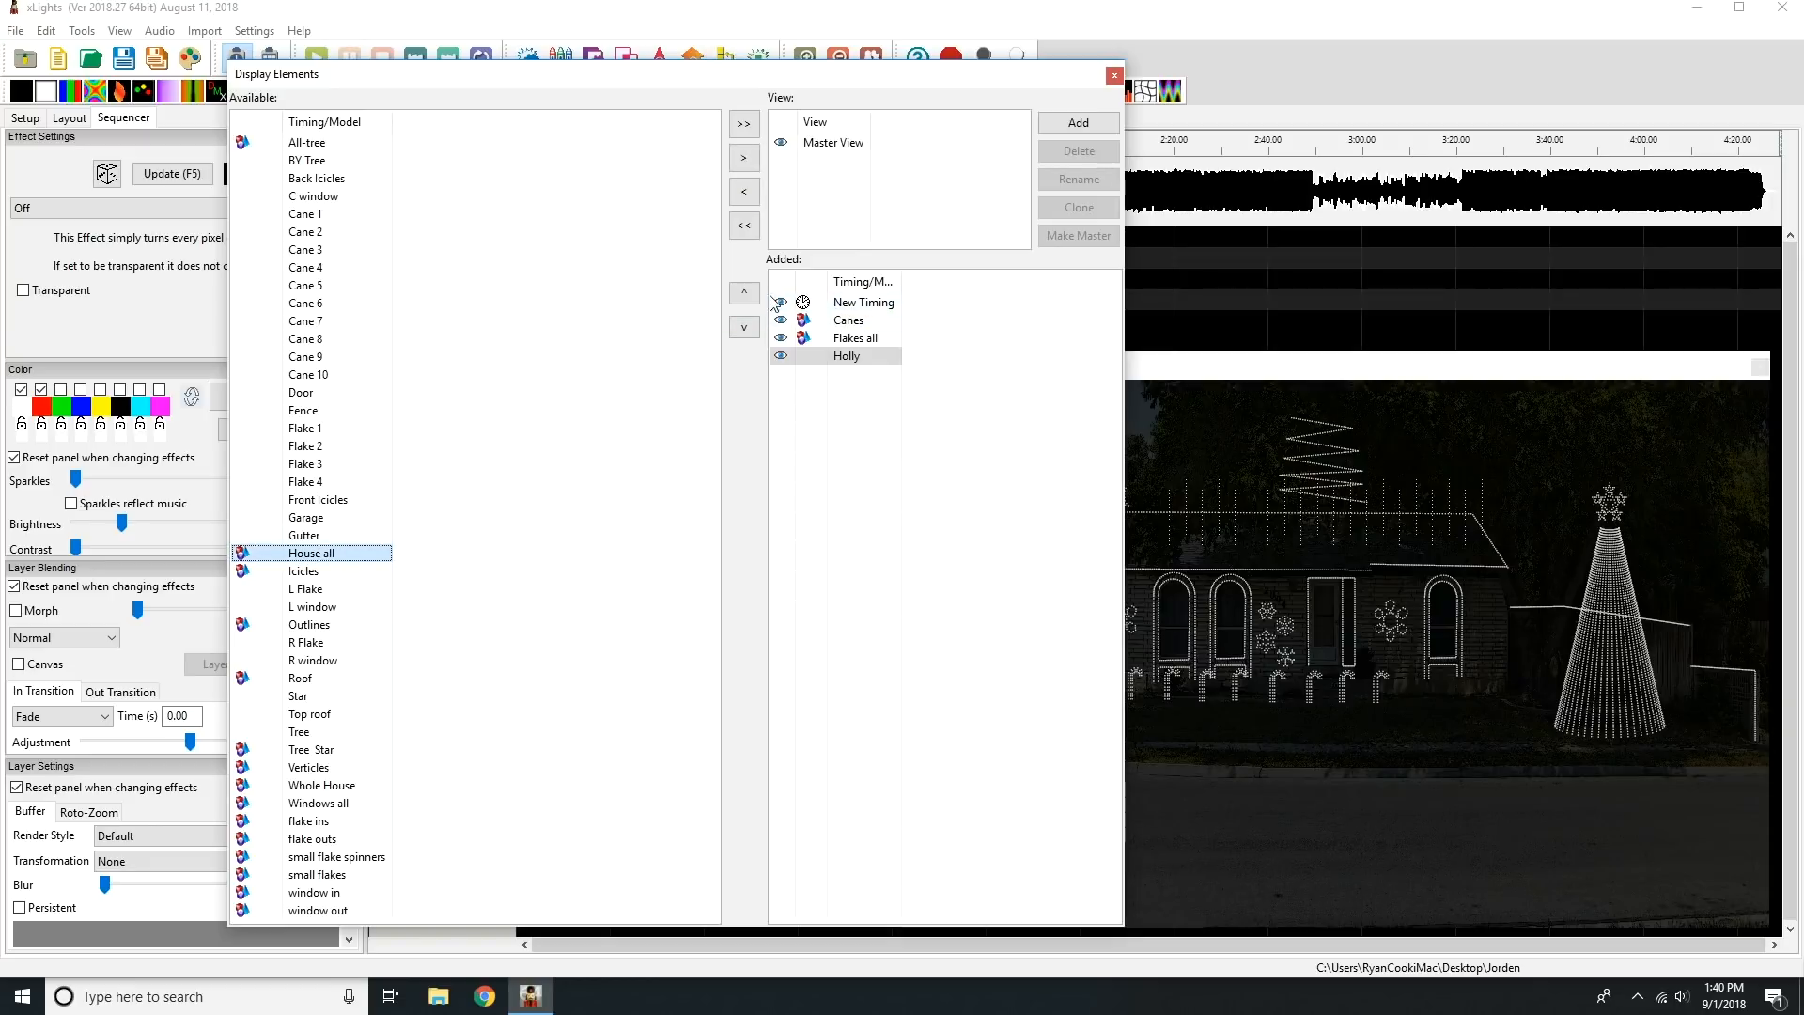
left_click(745, 157)
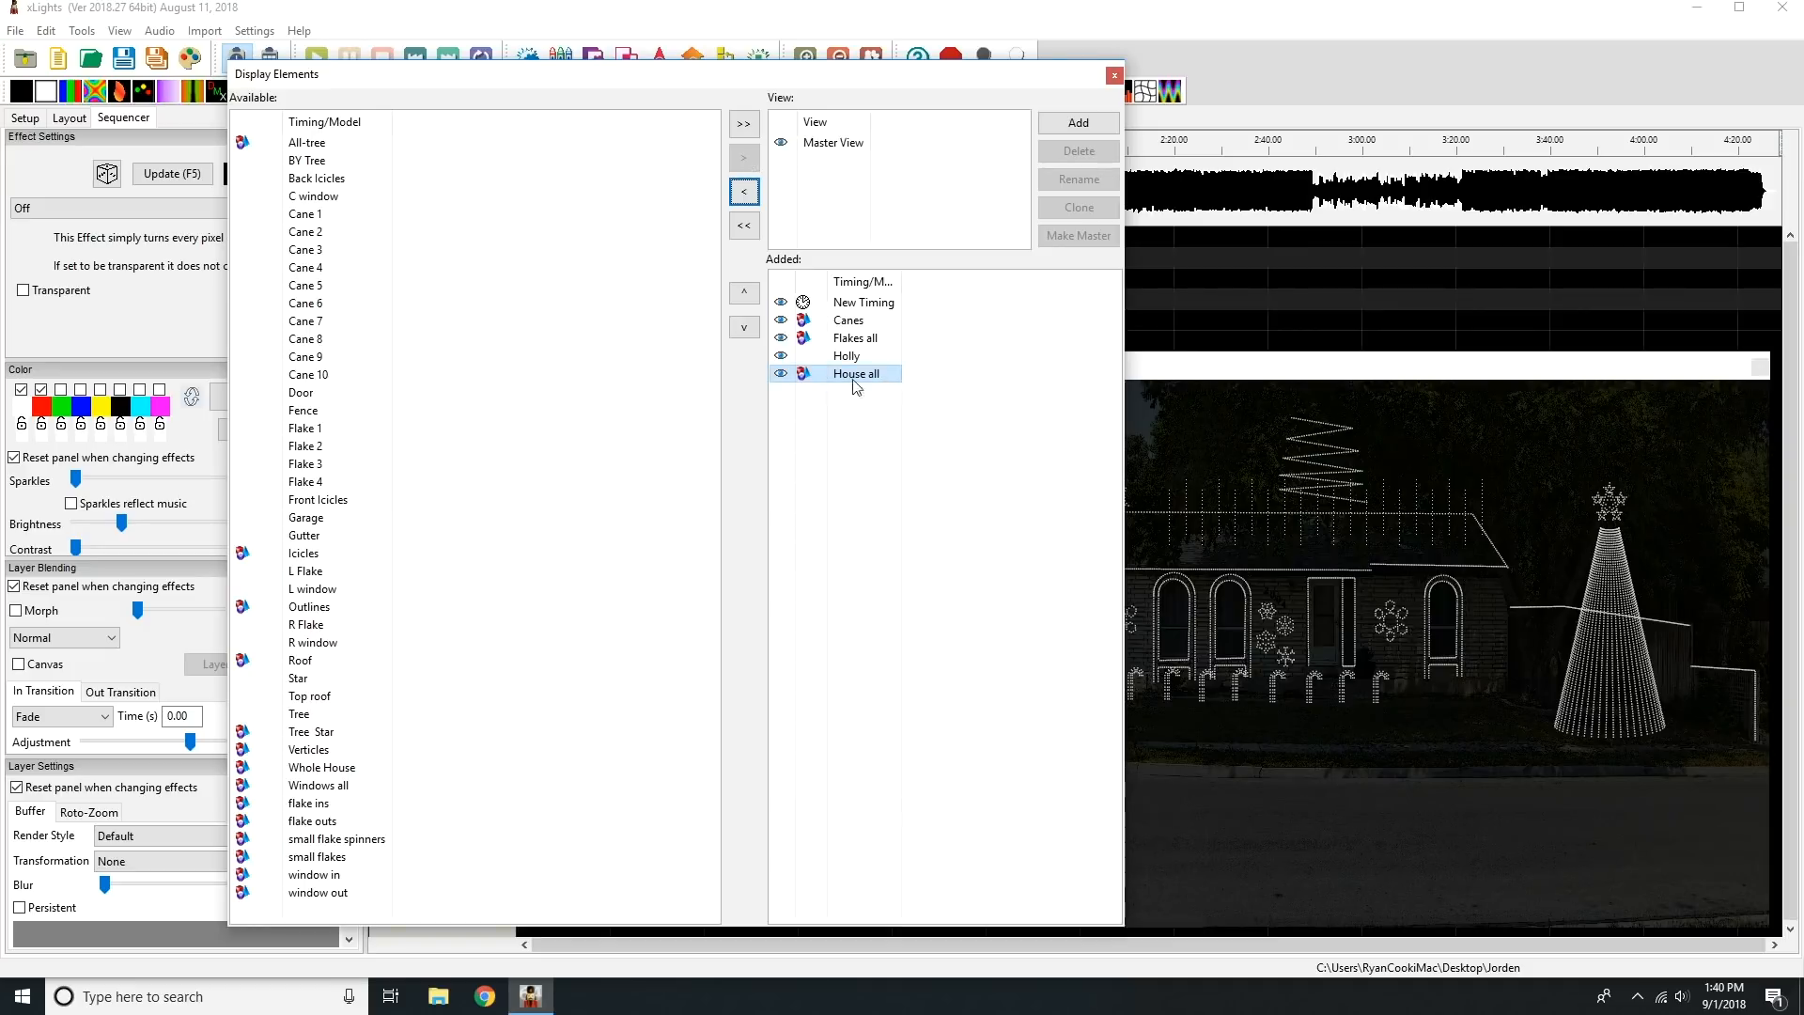
left_click(316, 556)
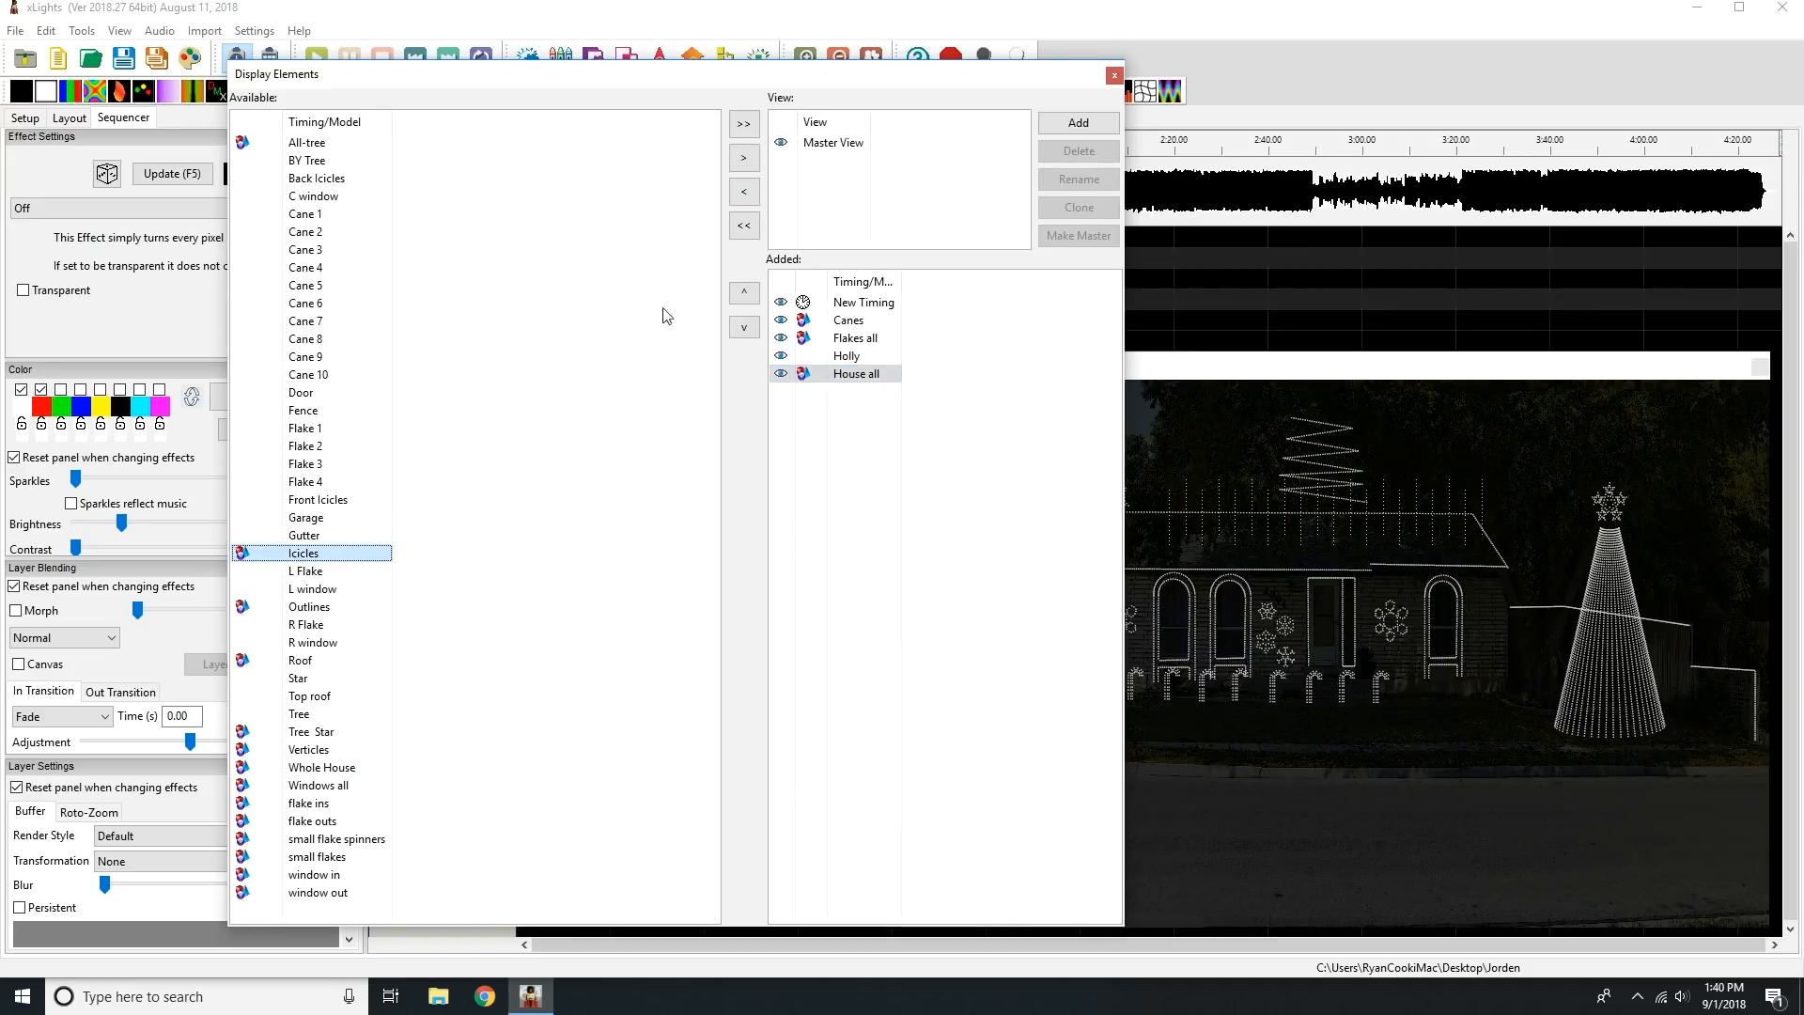
left_click(745, 158)
left_click(310, 590)
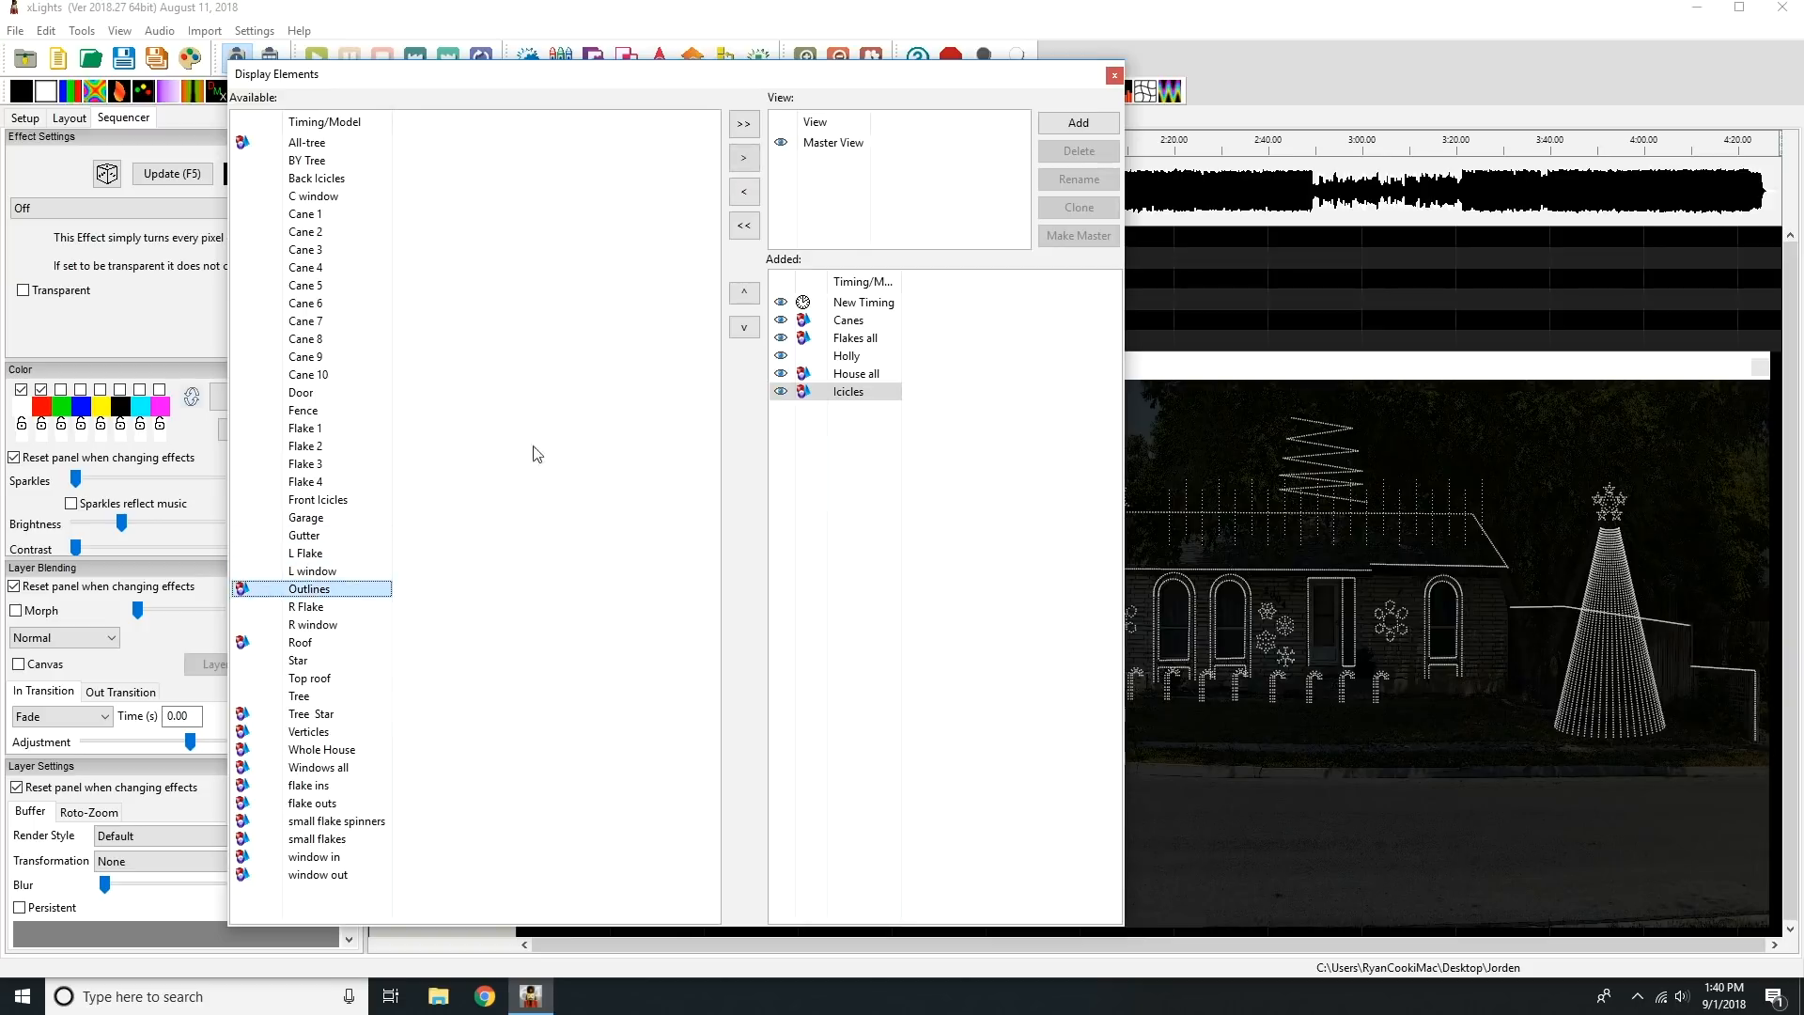
left_click(744, 158)
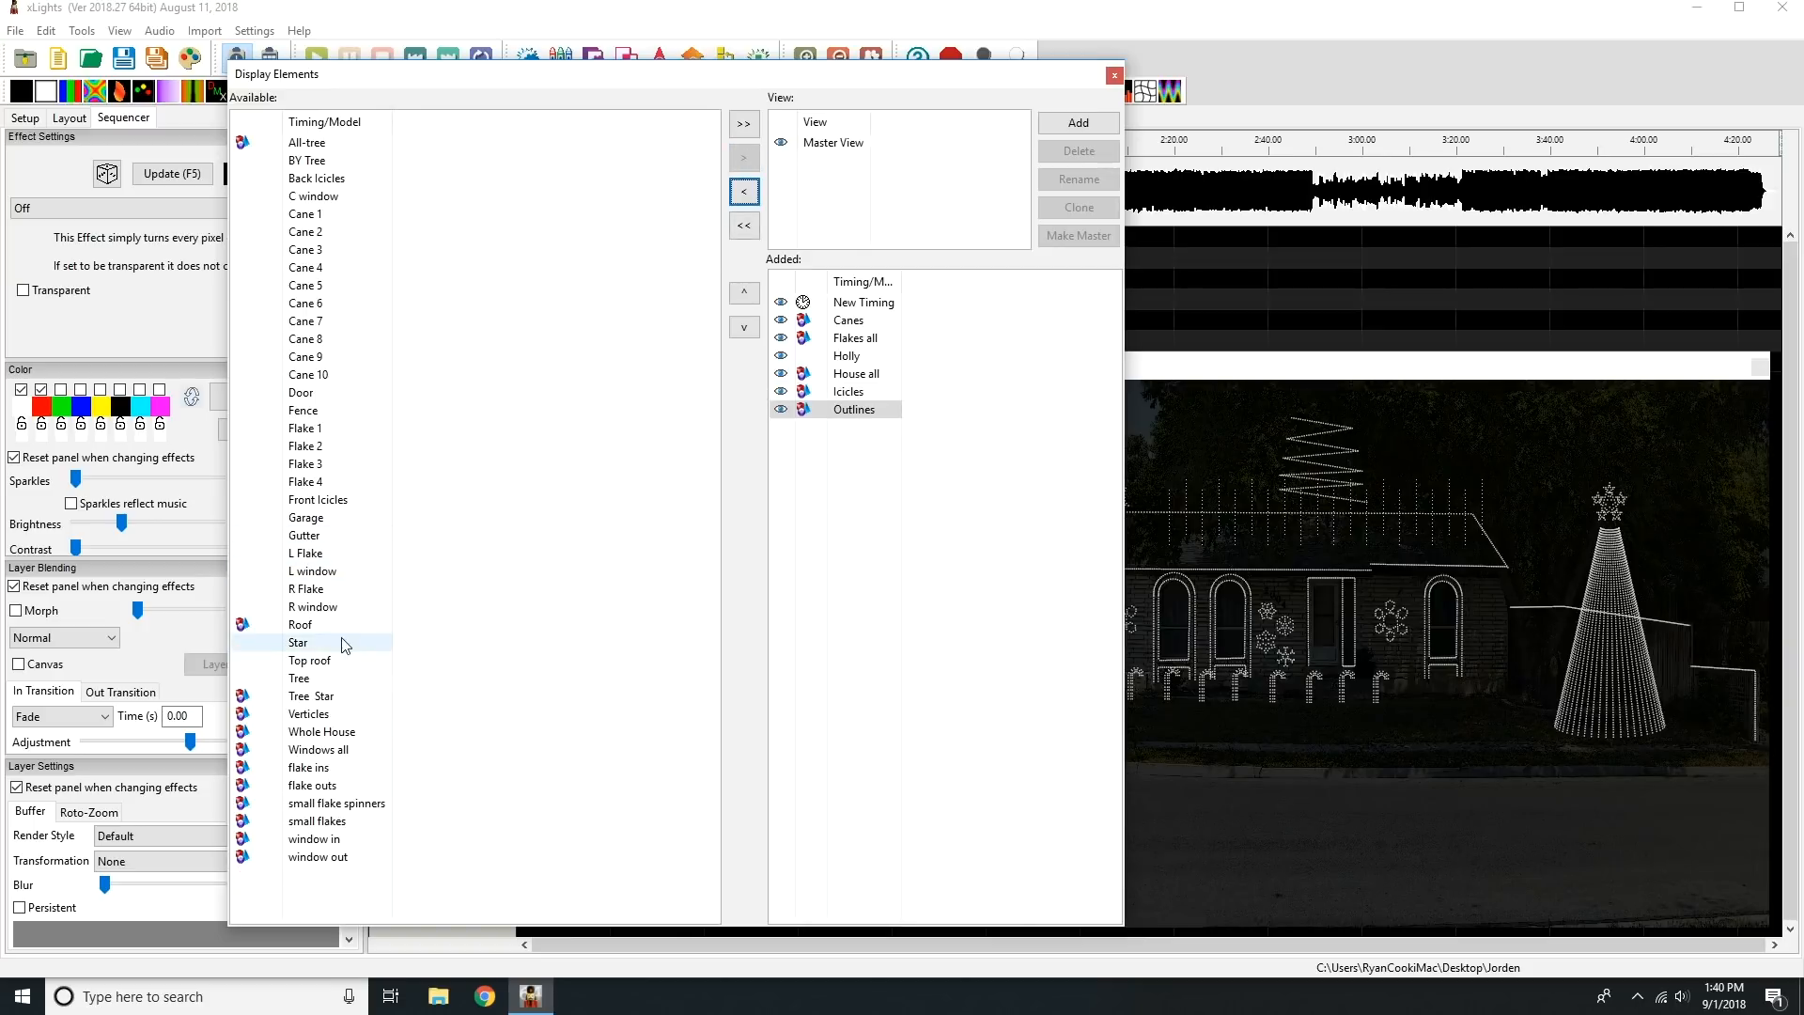
Add Tree, Star, Whole House and BY Tree to the Master View's display elements.
left_click(339, 680)
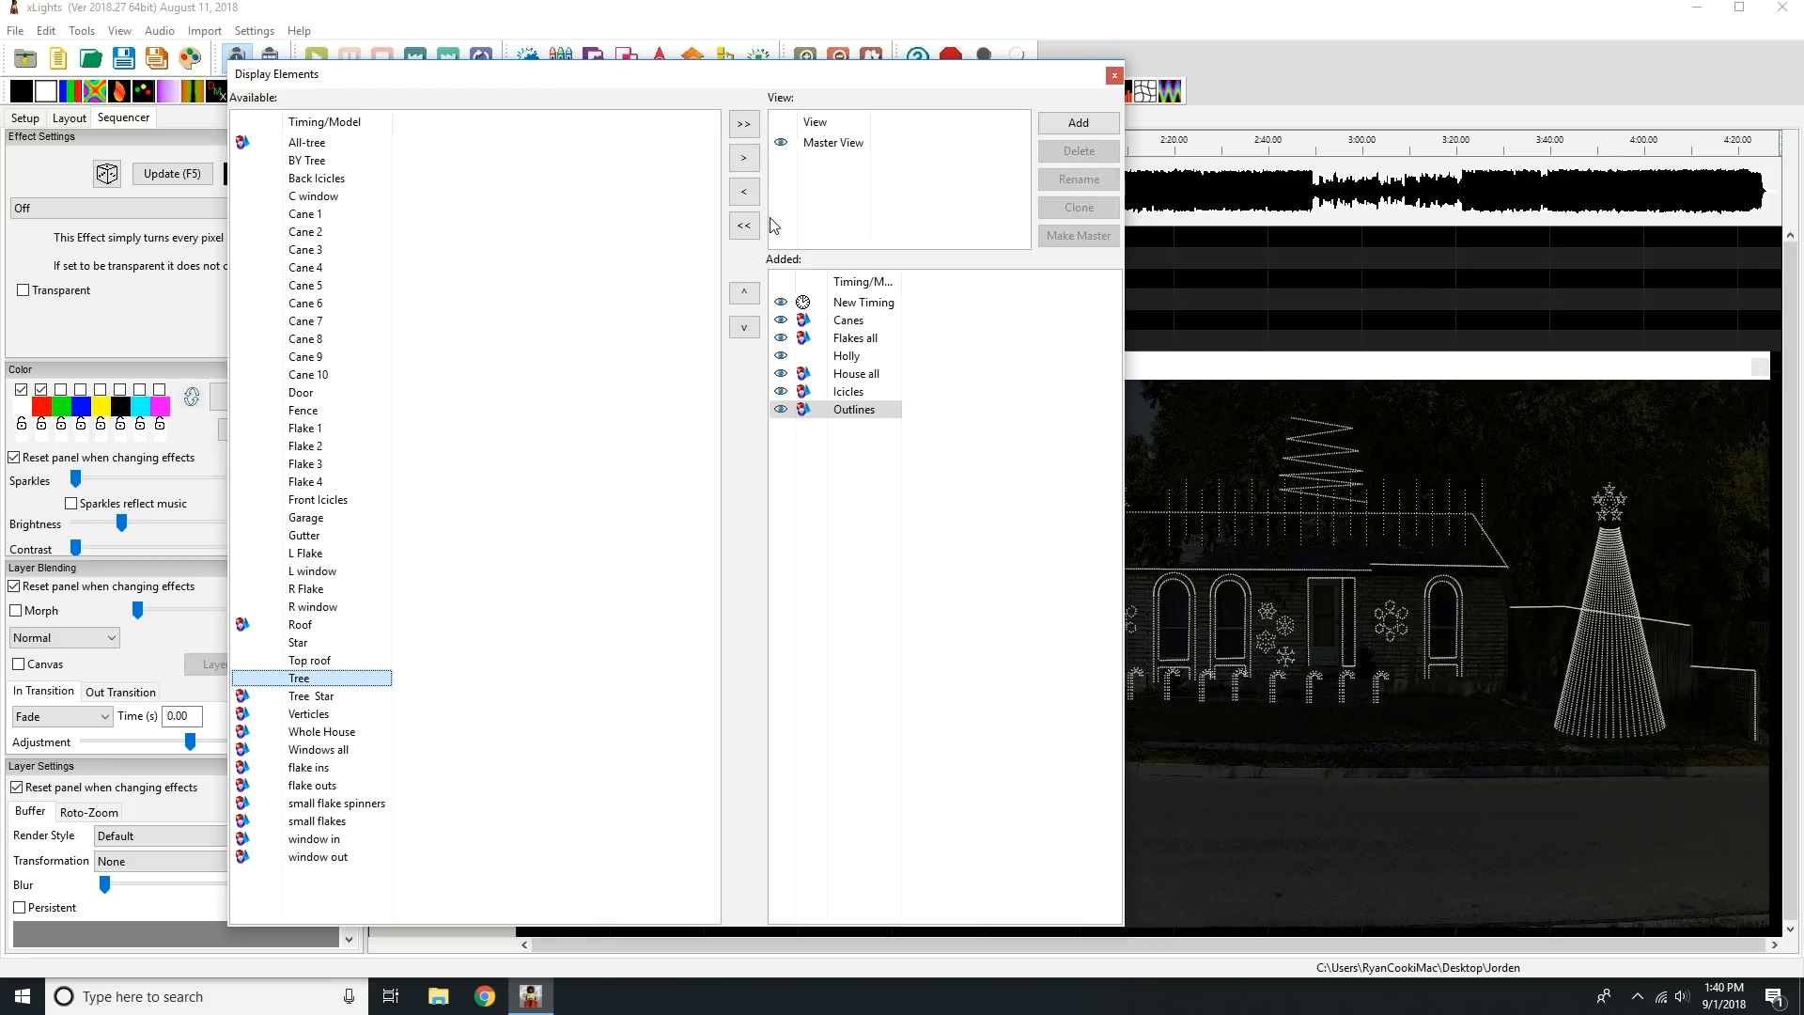
left_click(744, 158)
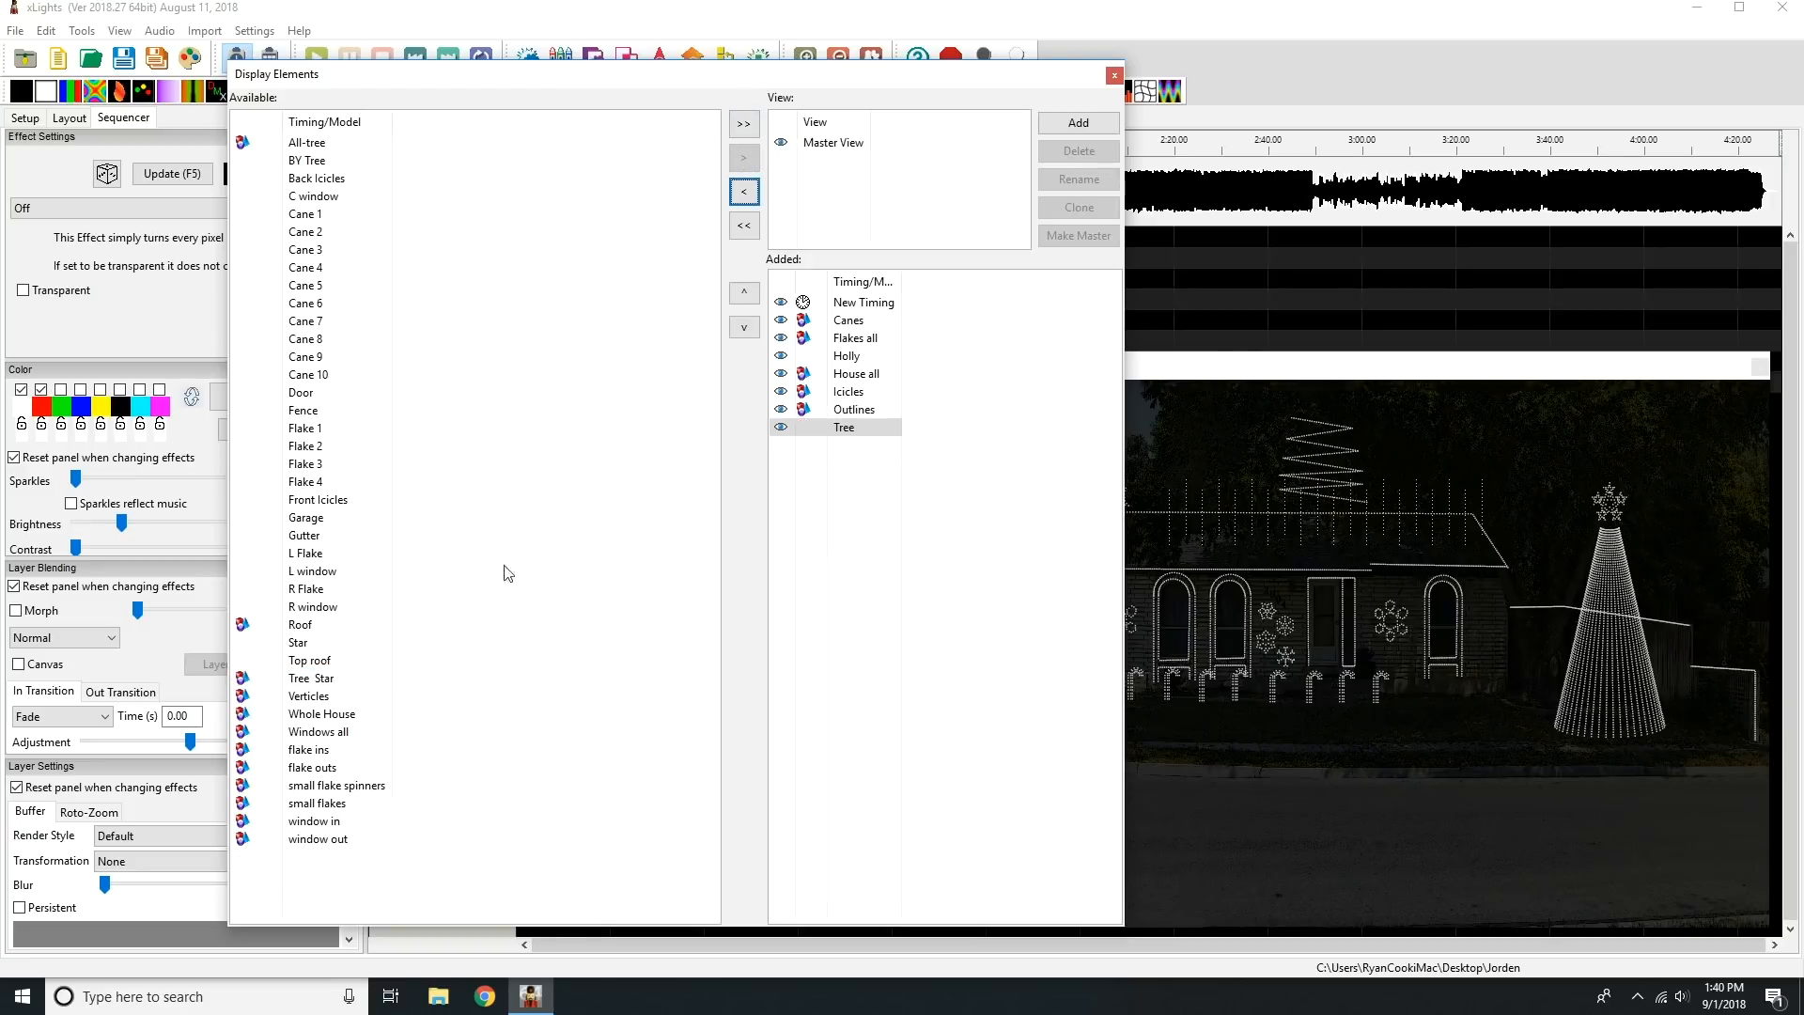
left_click(319, 648)
left_click(745, 158)
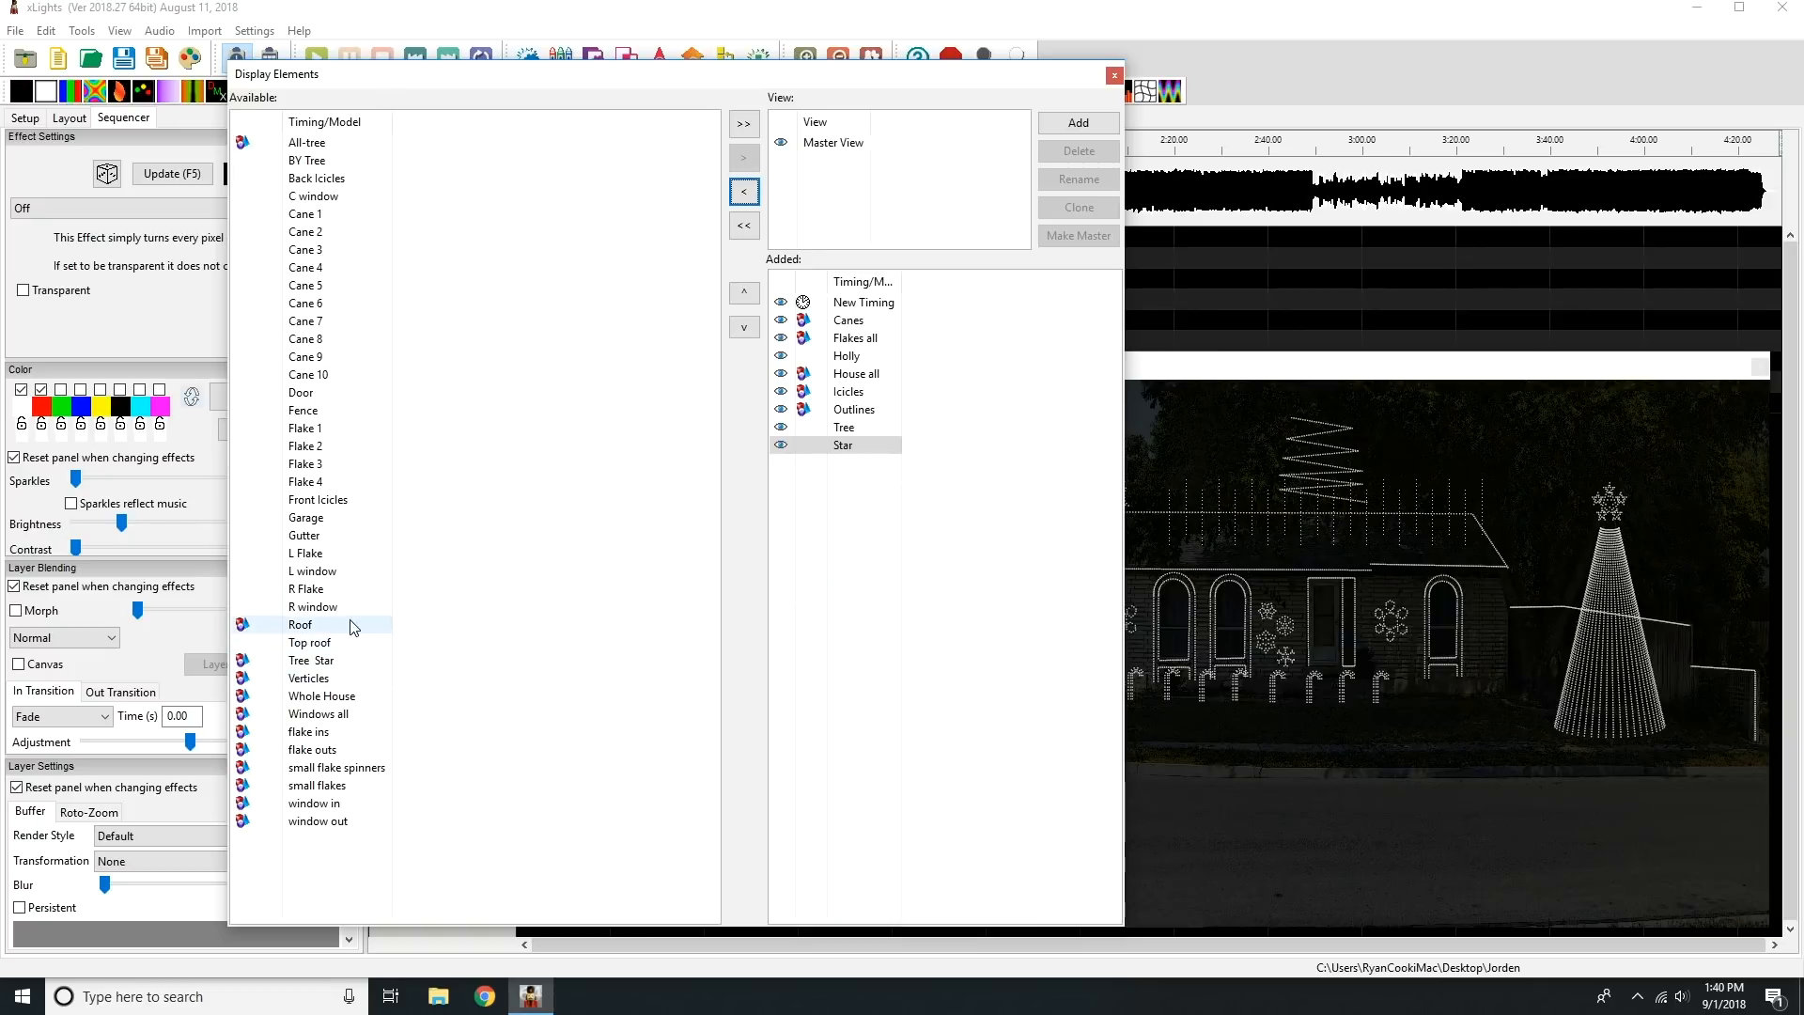
left_click(363, 701)
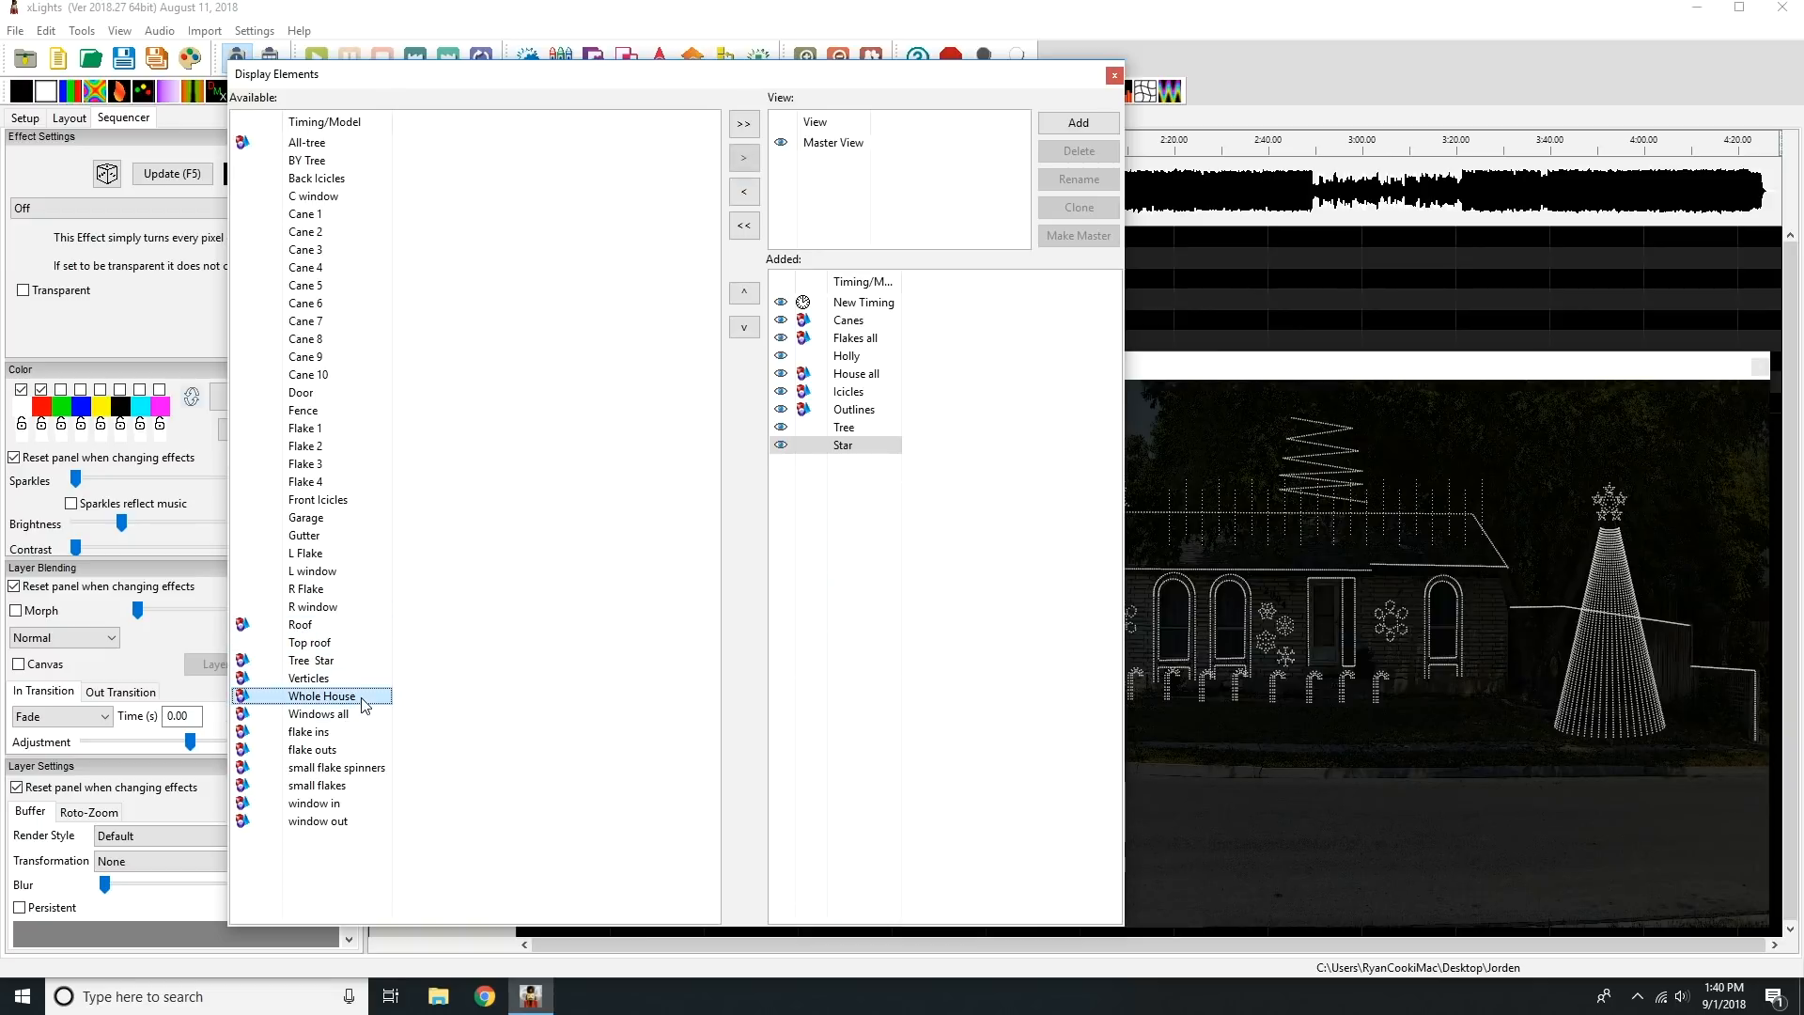
left_click(746, 160)
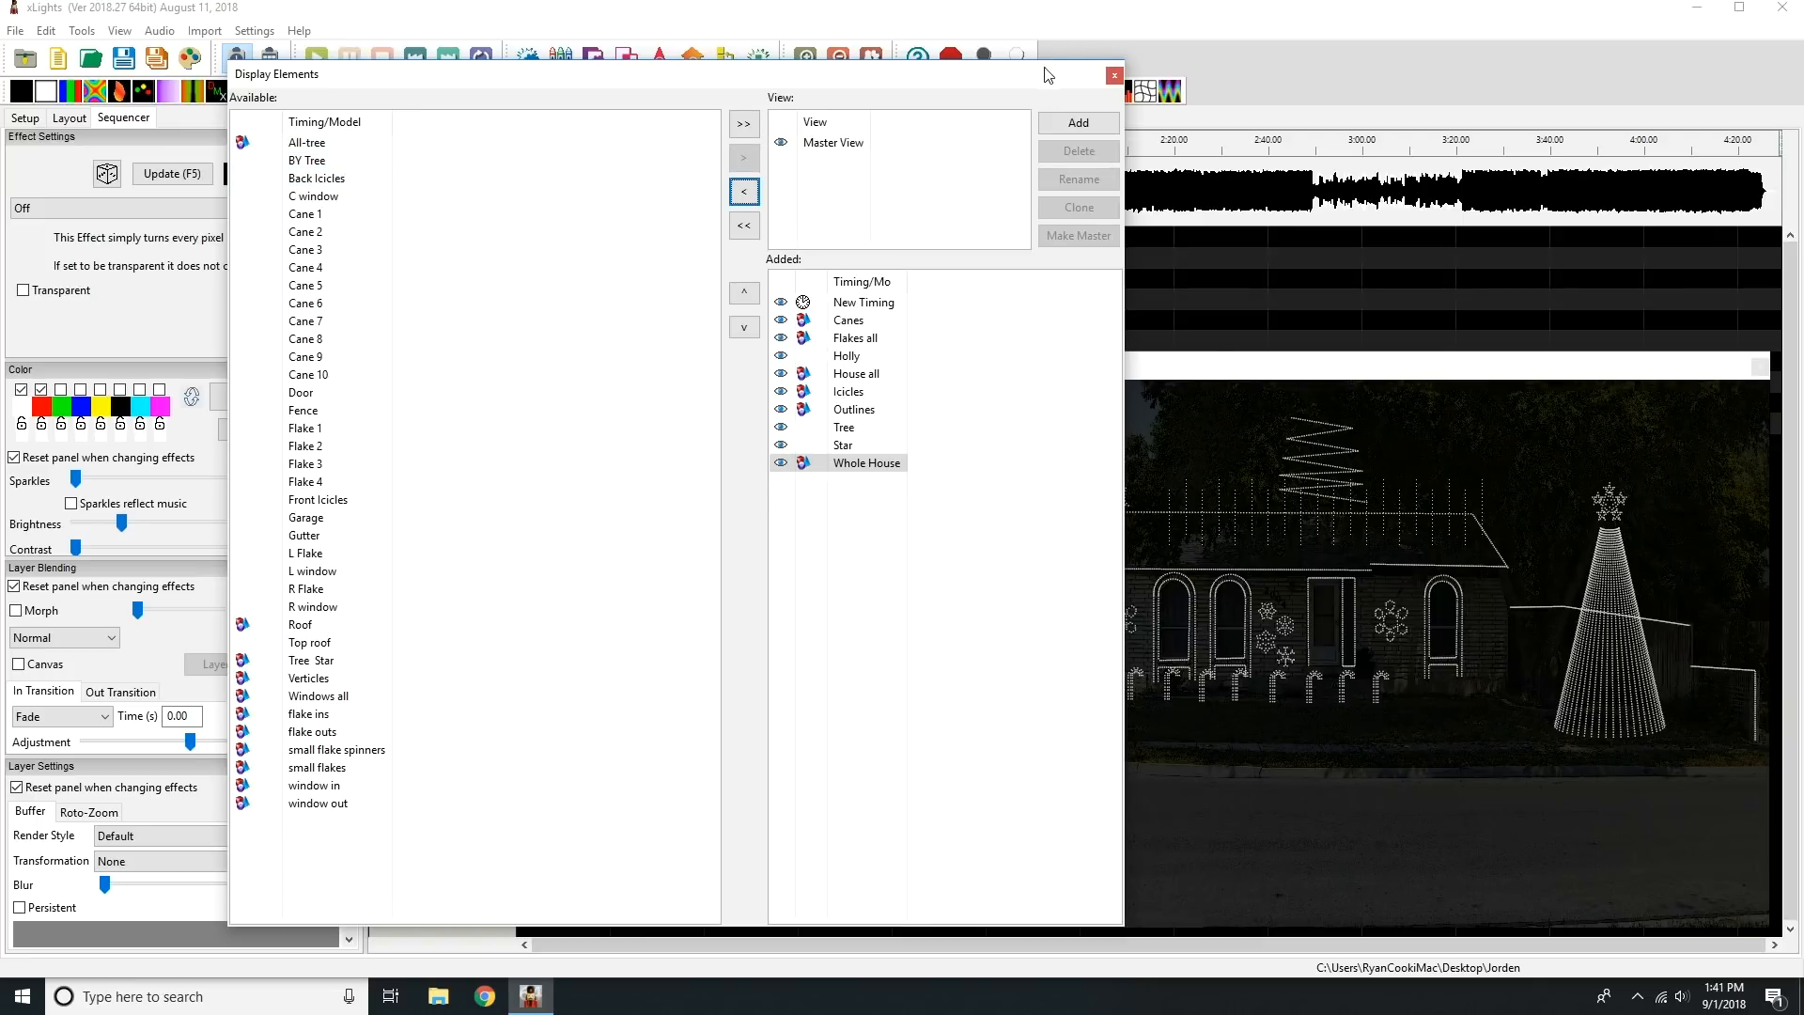
left_click_drag(1048, 76, 924, 67)
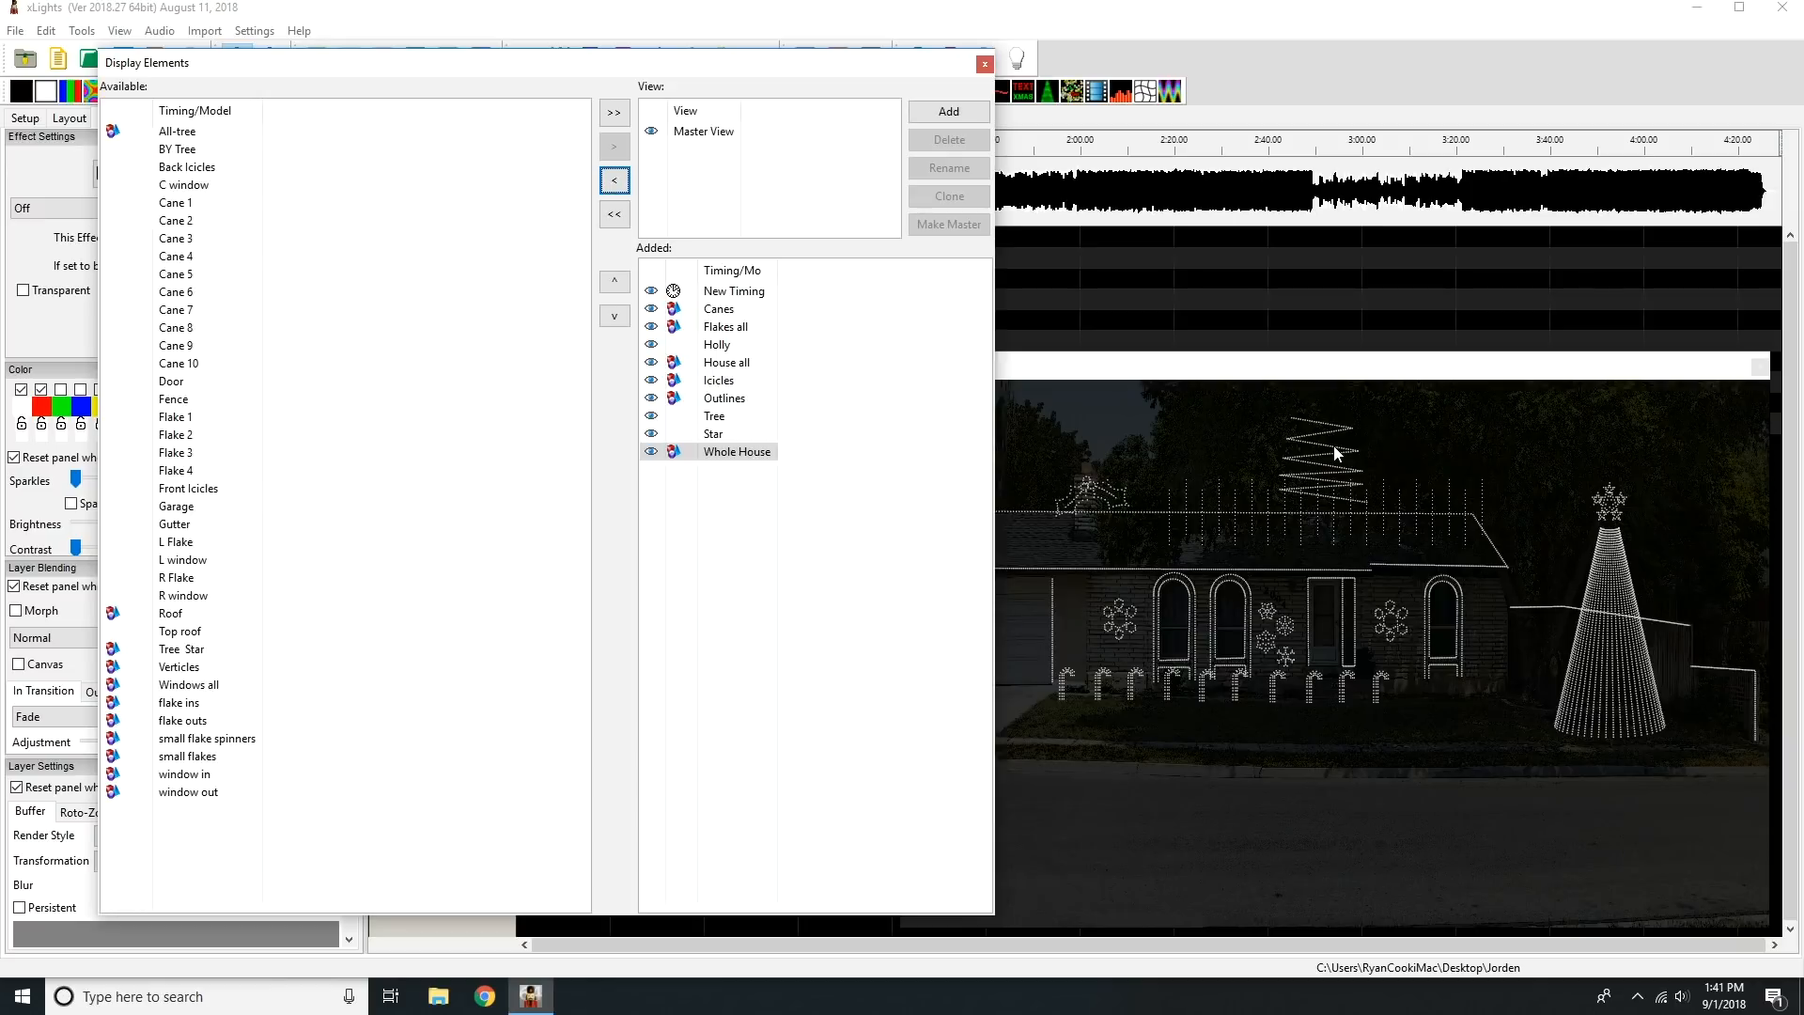
left_click(185, 148)
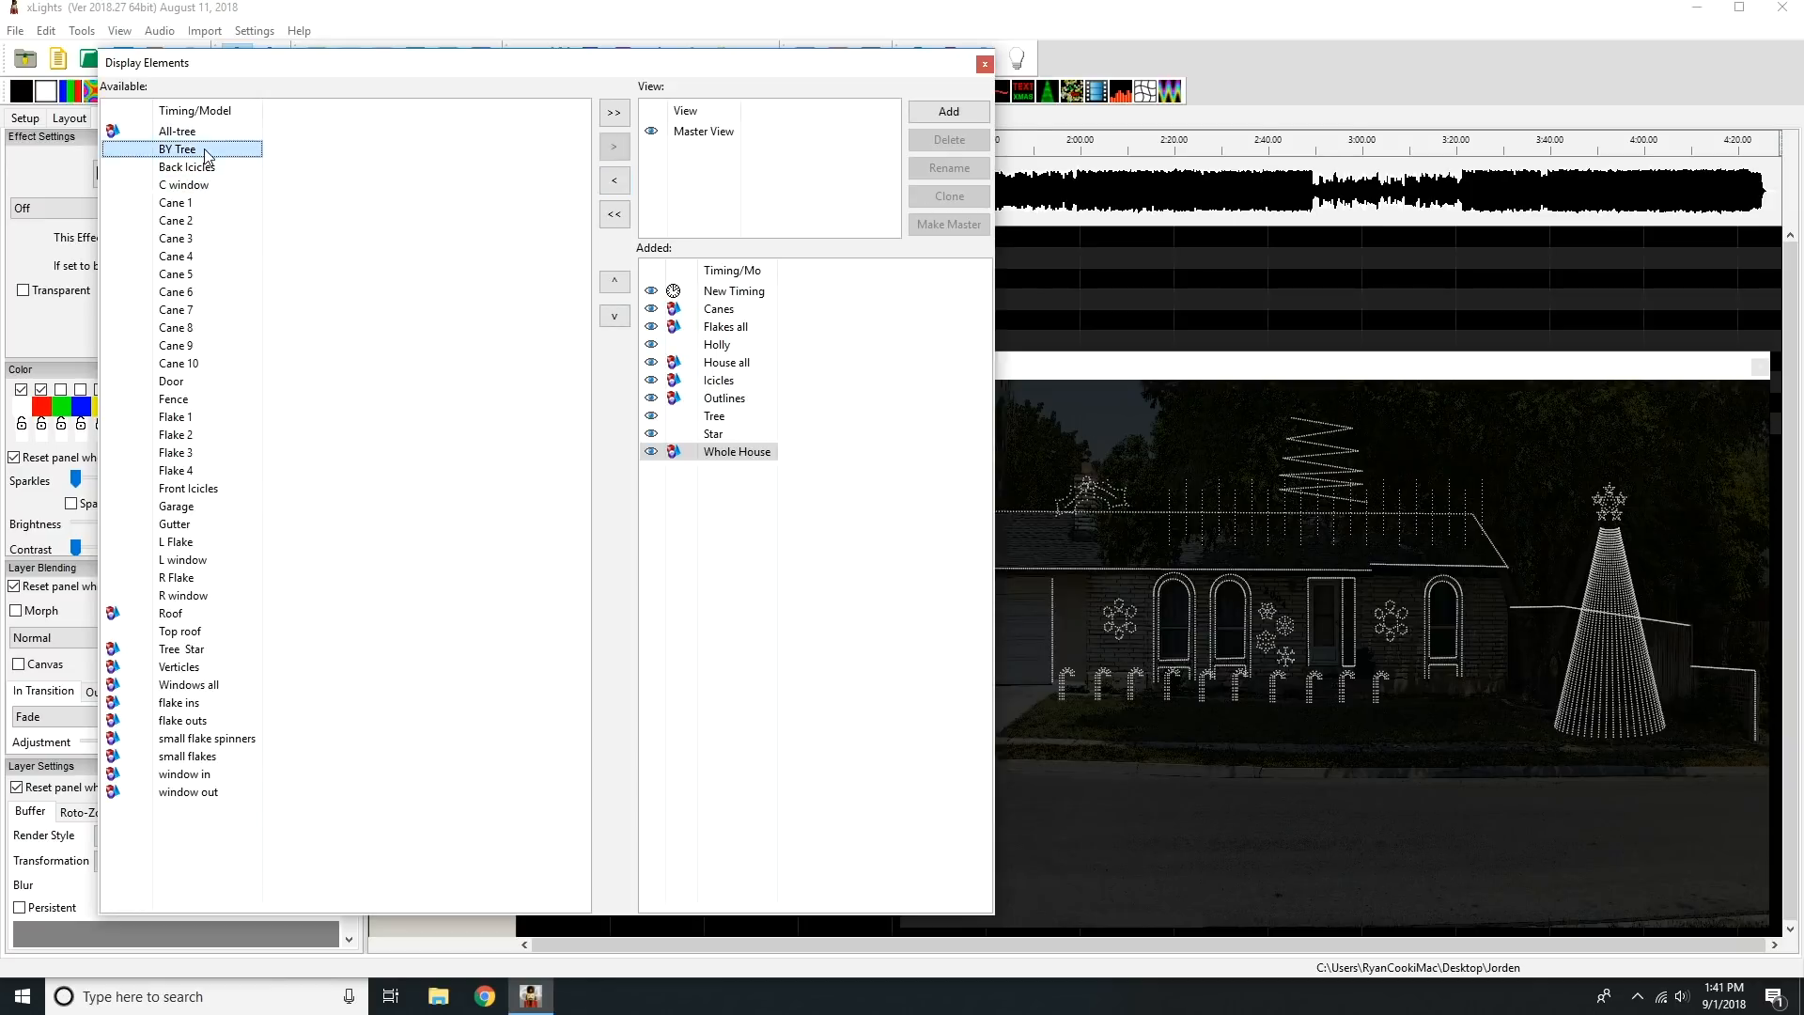
left_click(615, 148)
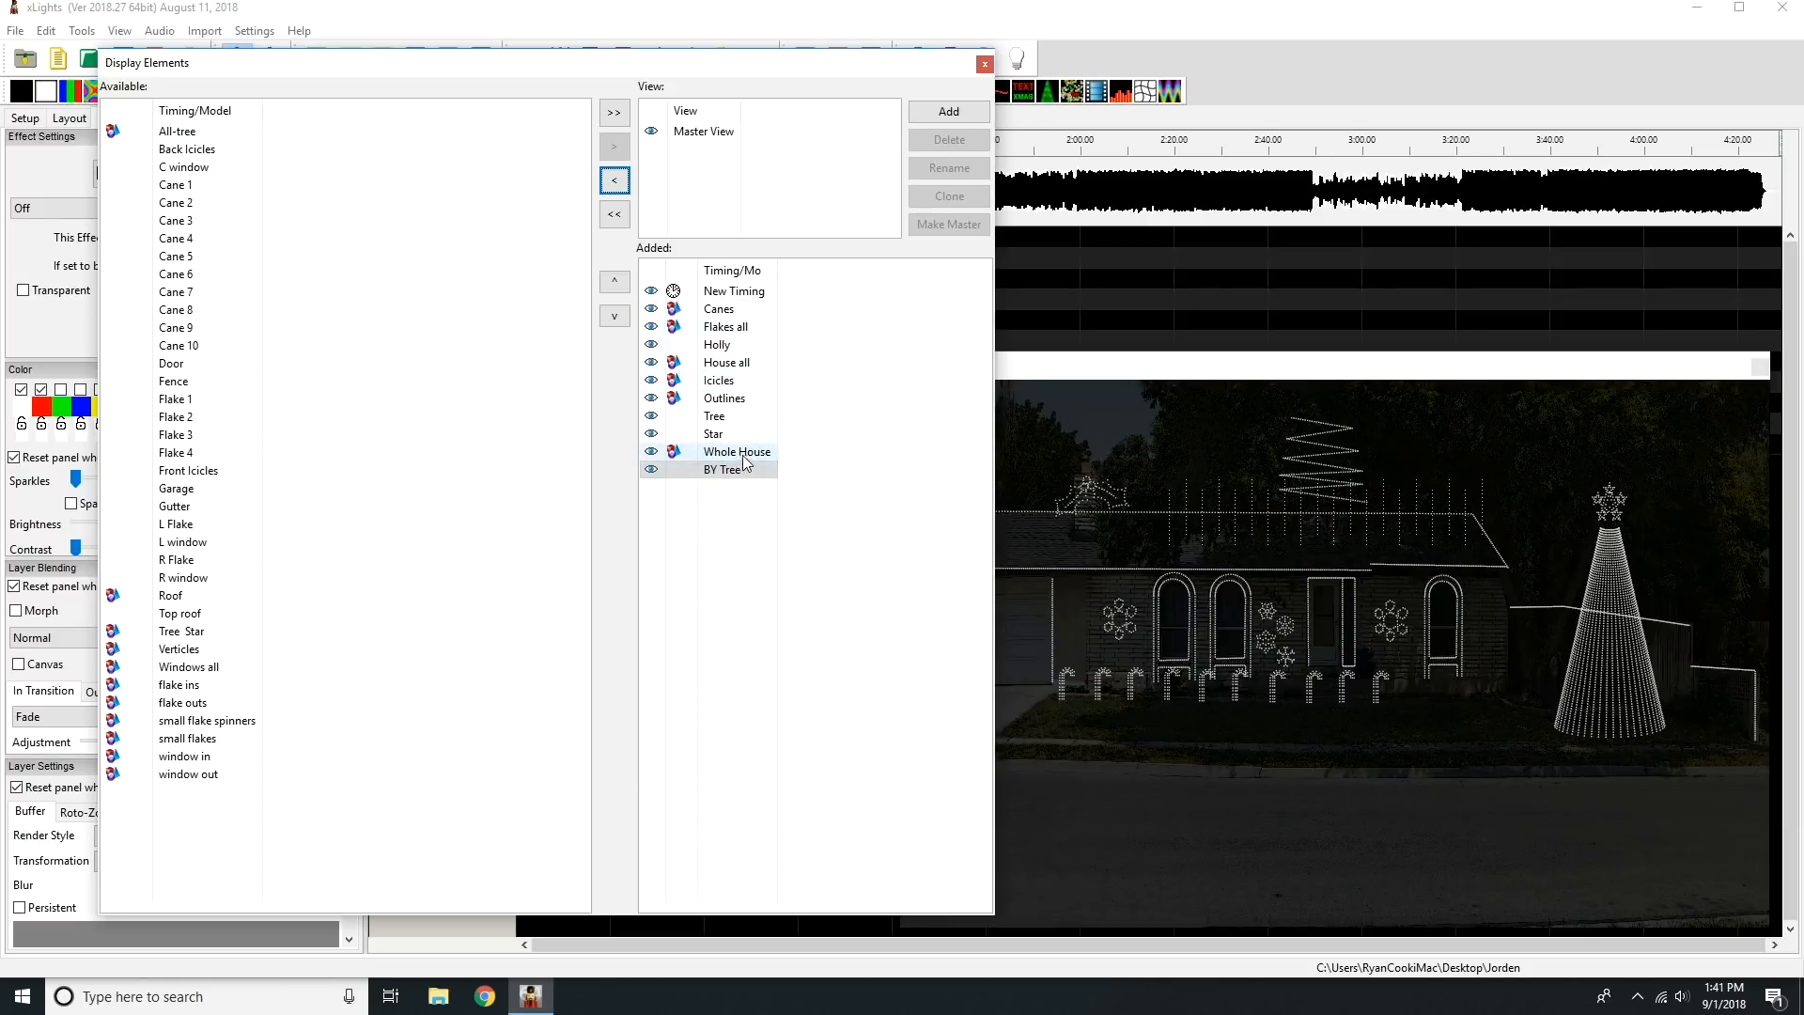
Reorder the added elements so House all and Whole House lead the models and Icicles and Outlines precede Holly, and close the editor.
left_click_drag(751, 369, 745, 310)
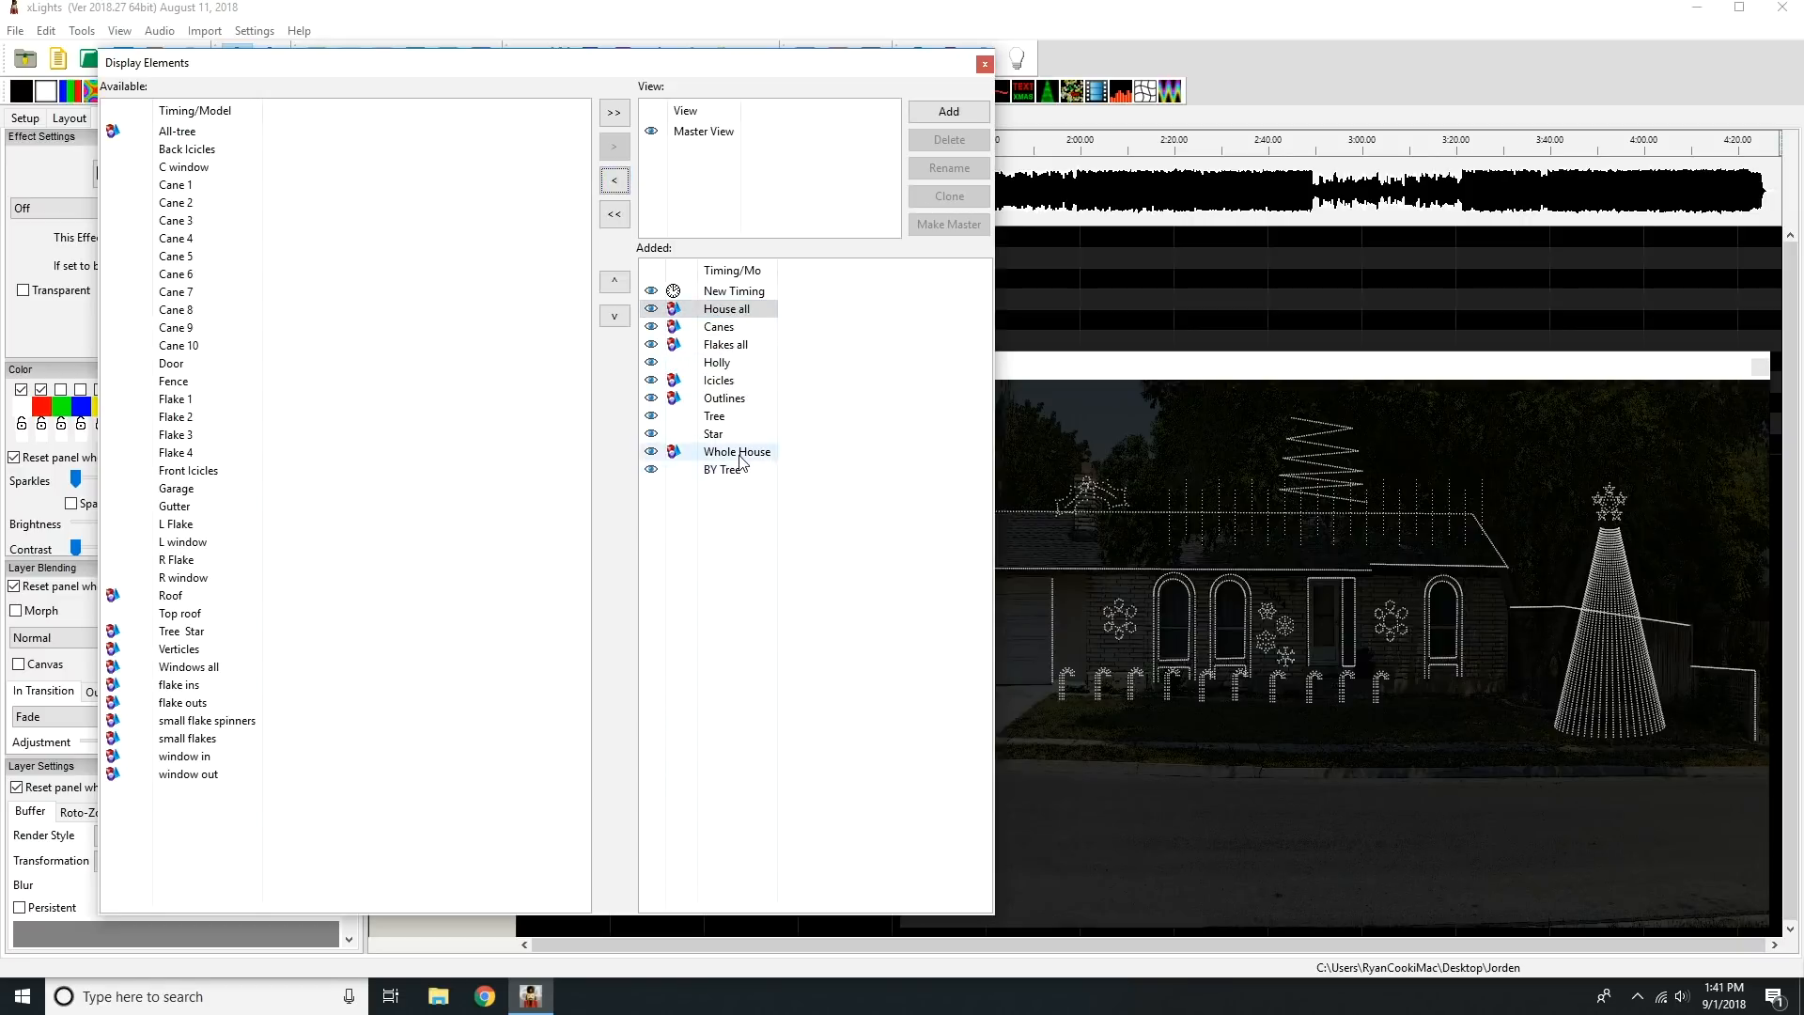
left_click_drag(738, 453, 749, 331)
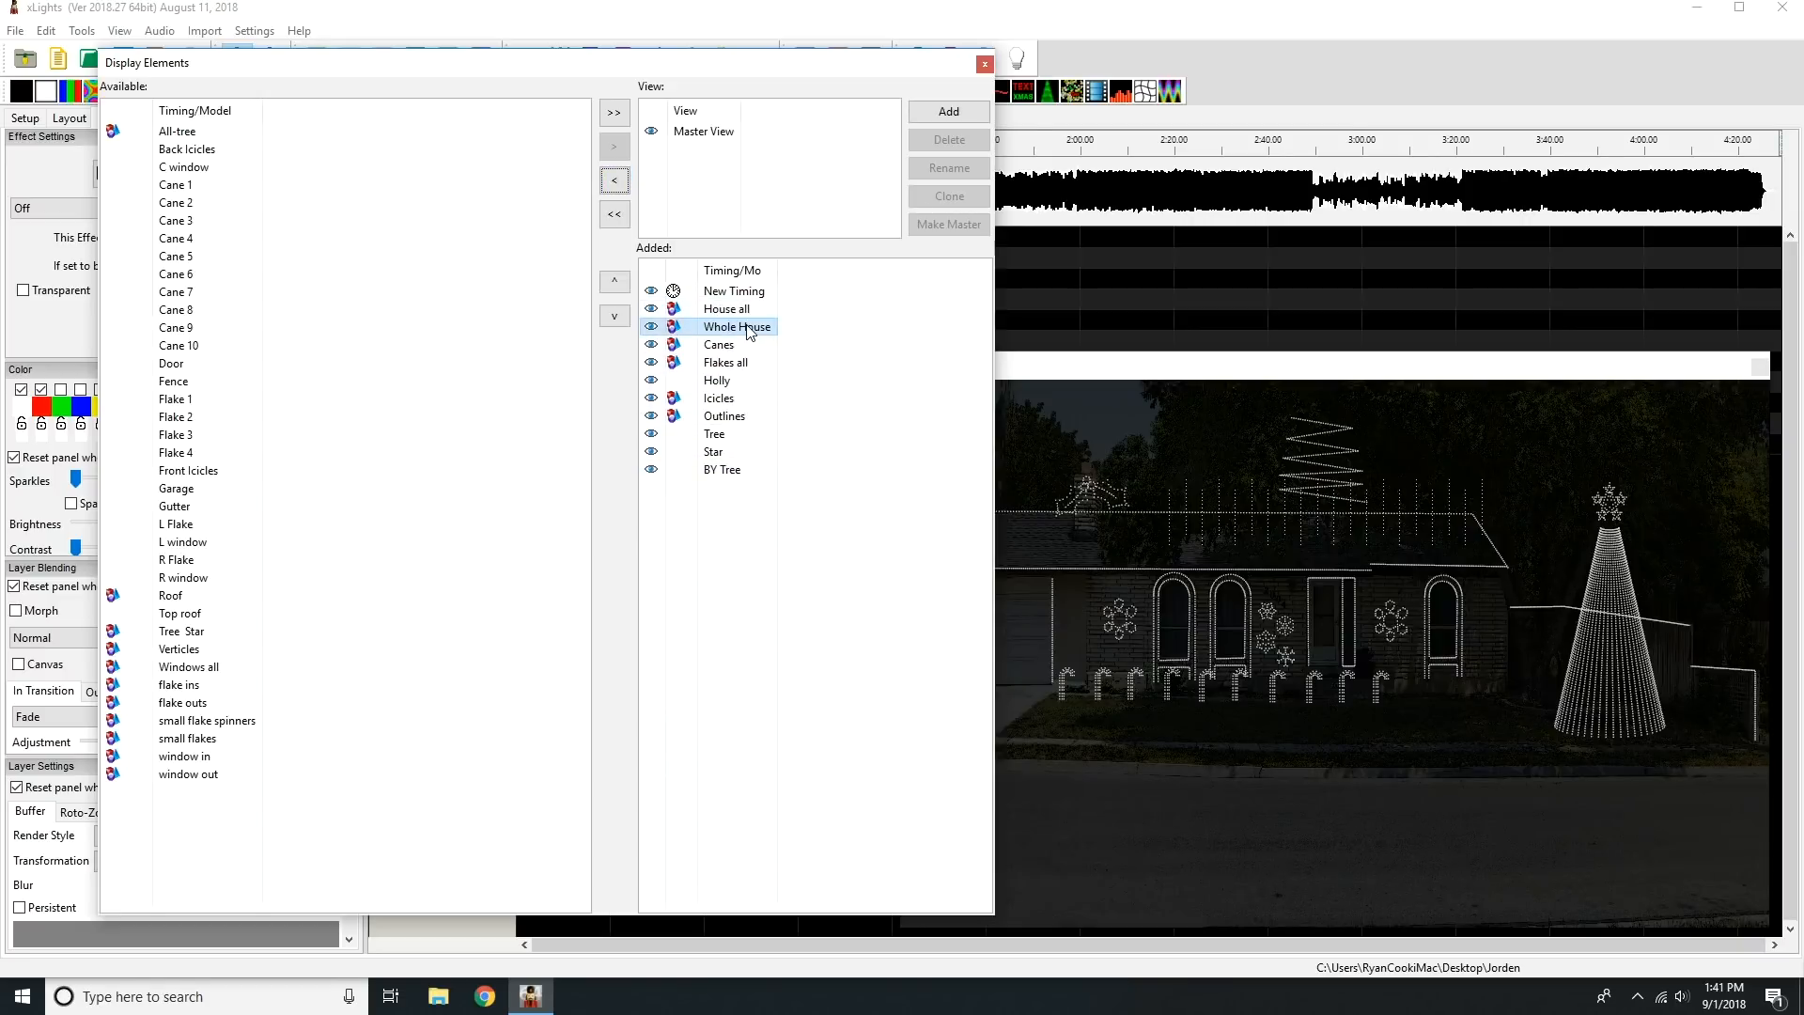
mouse_move(724, 399)
left_mouse_down()
mouse_move(727, 379)
mouse_move(726, 398)
left_mouse_up()
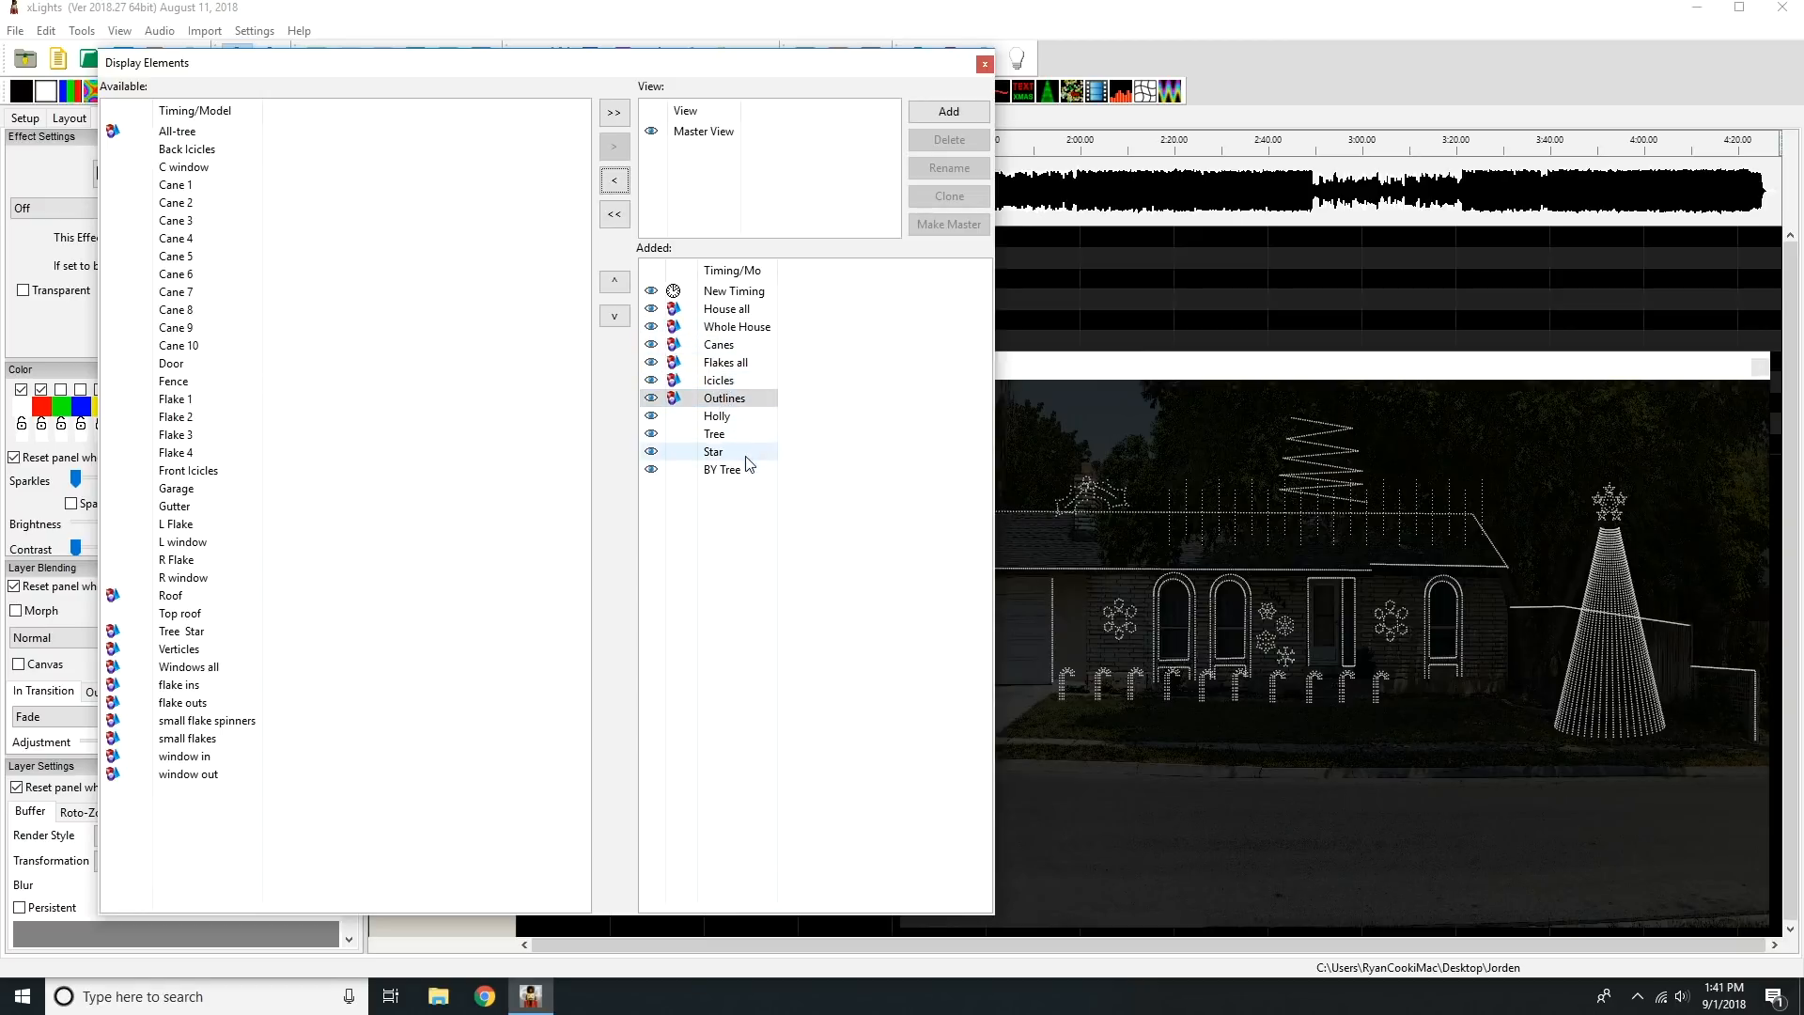
left_click(733, 538)
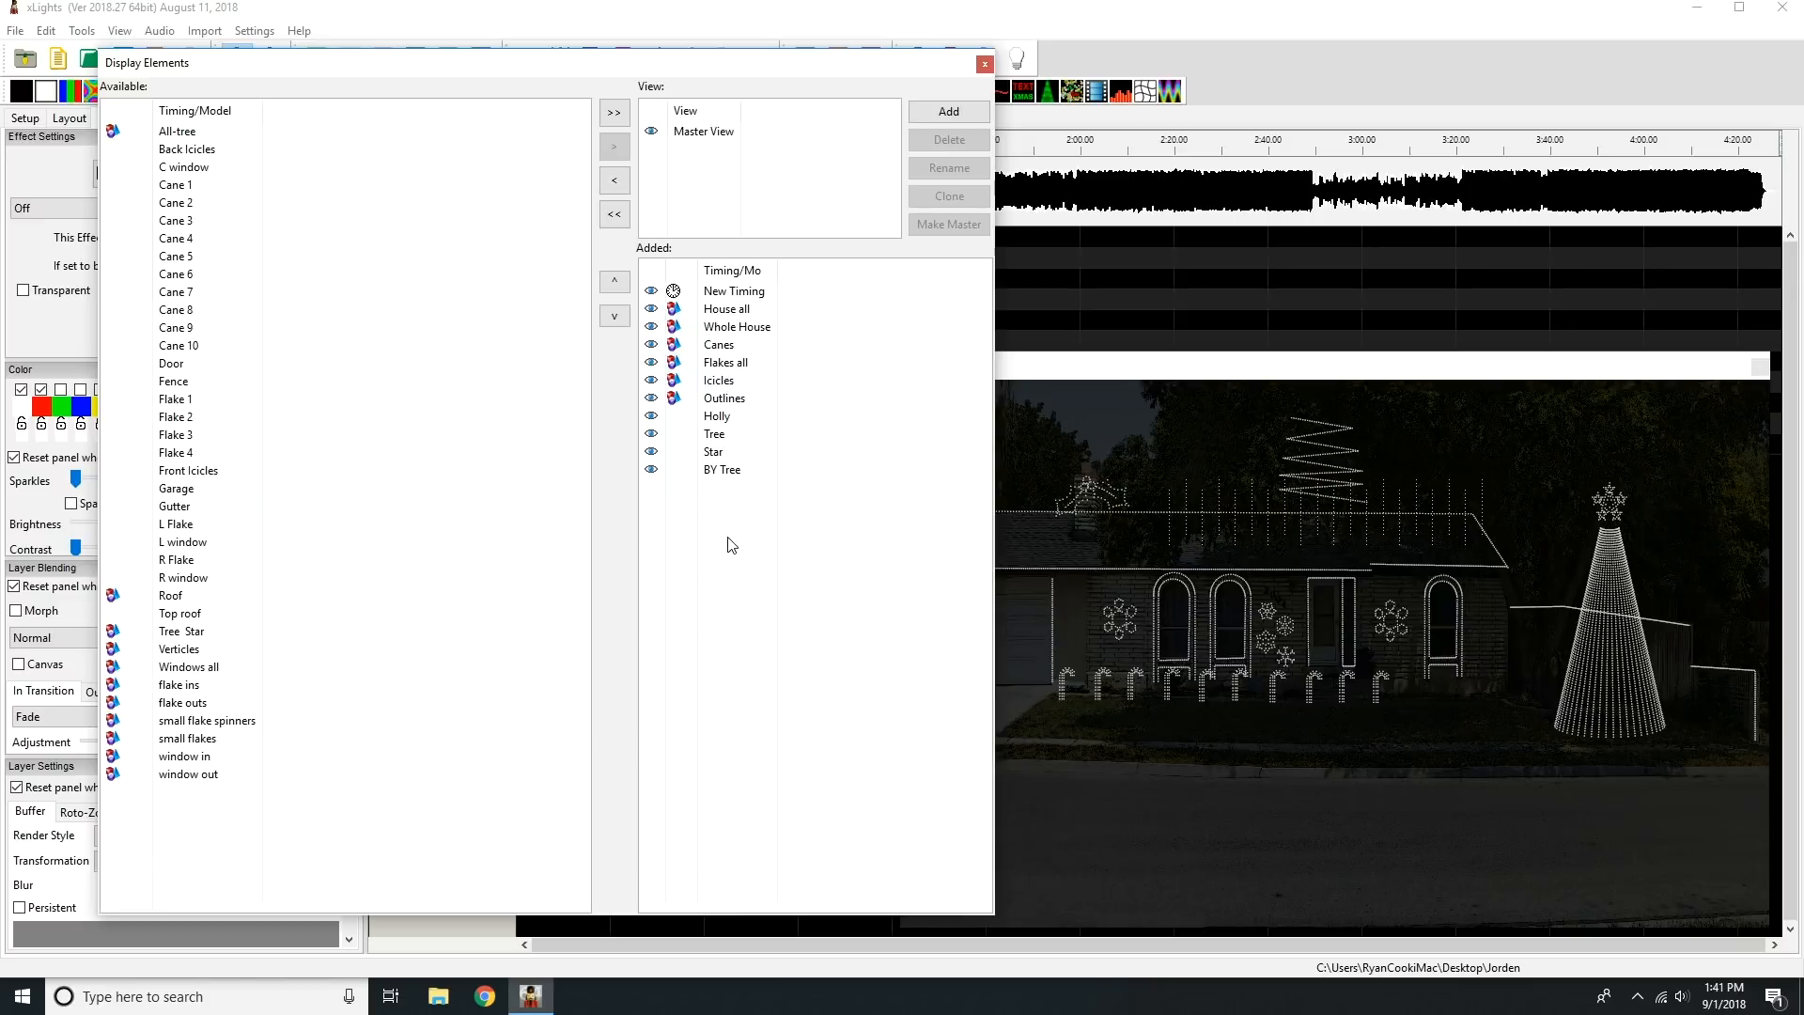
left_click(984, 64)
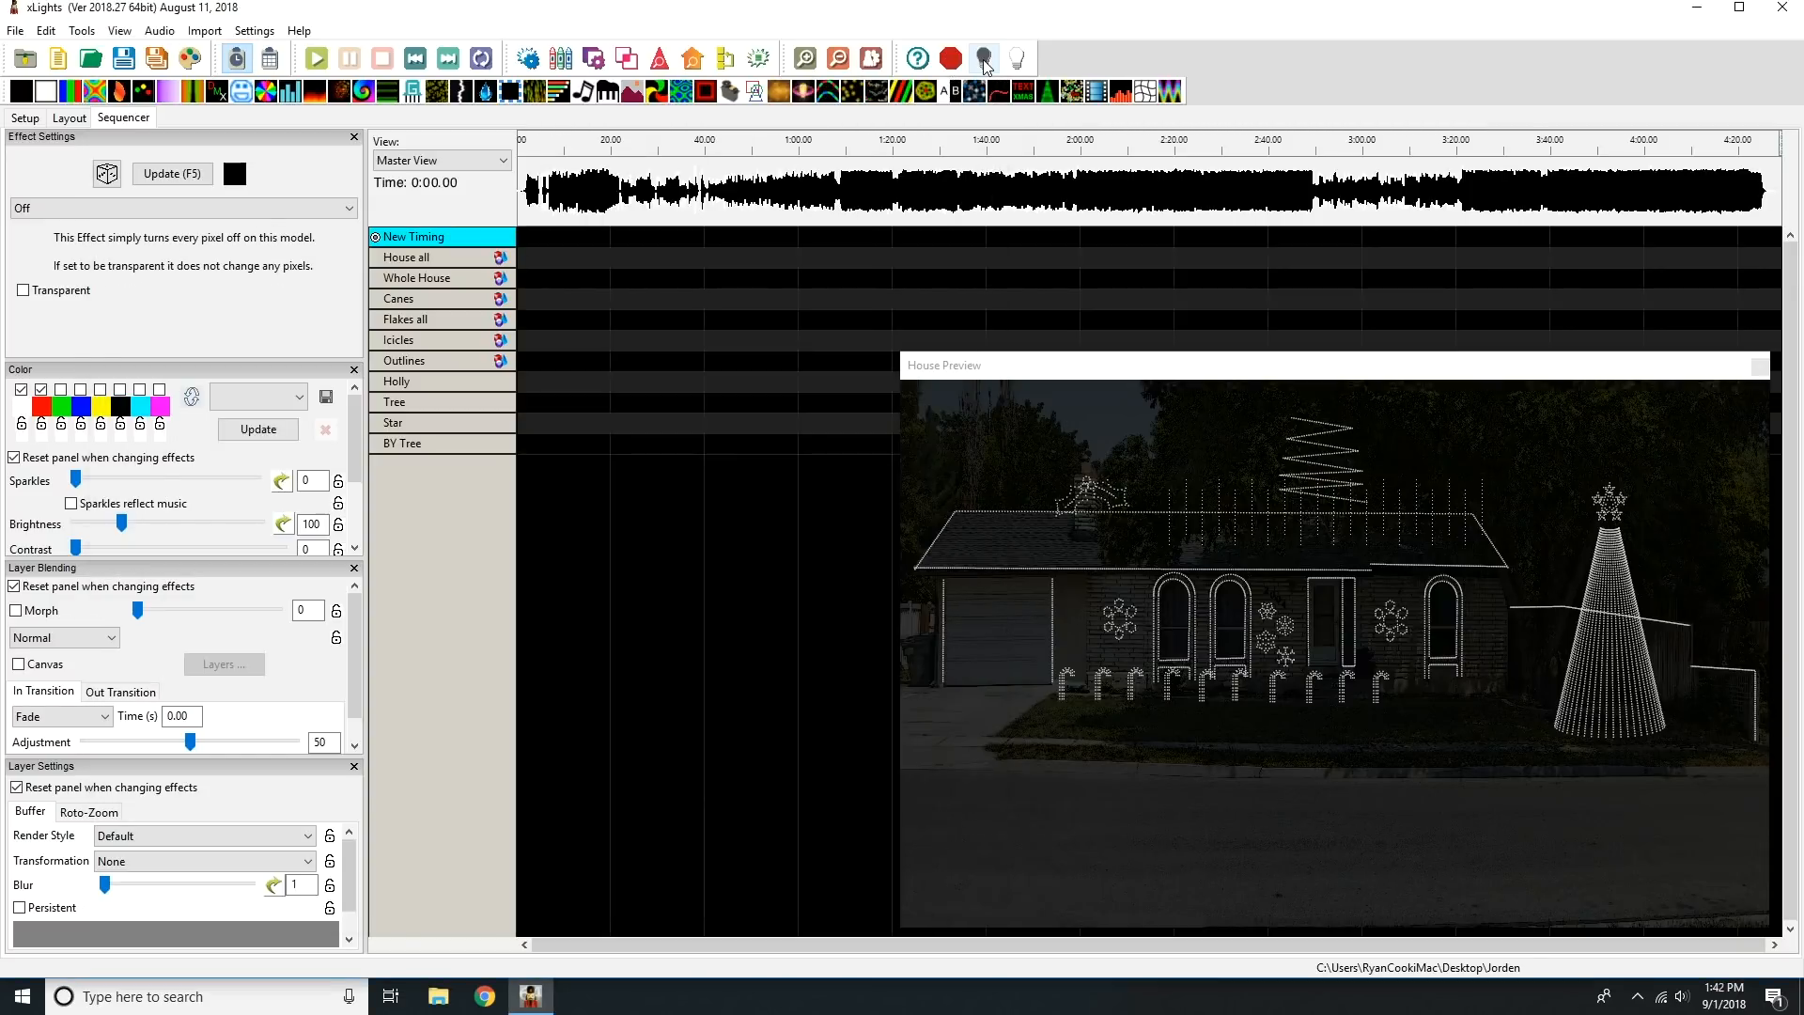
Save the sequence as The Greatest Show in the current show folder.
left_click(21, 31)
left_click(94, 109)
type("Greatest S")
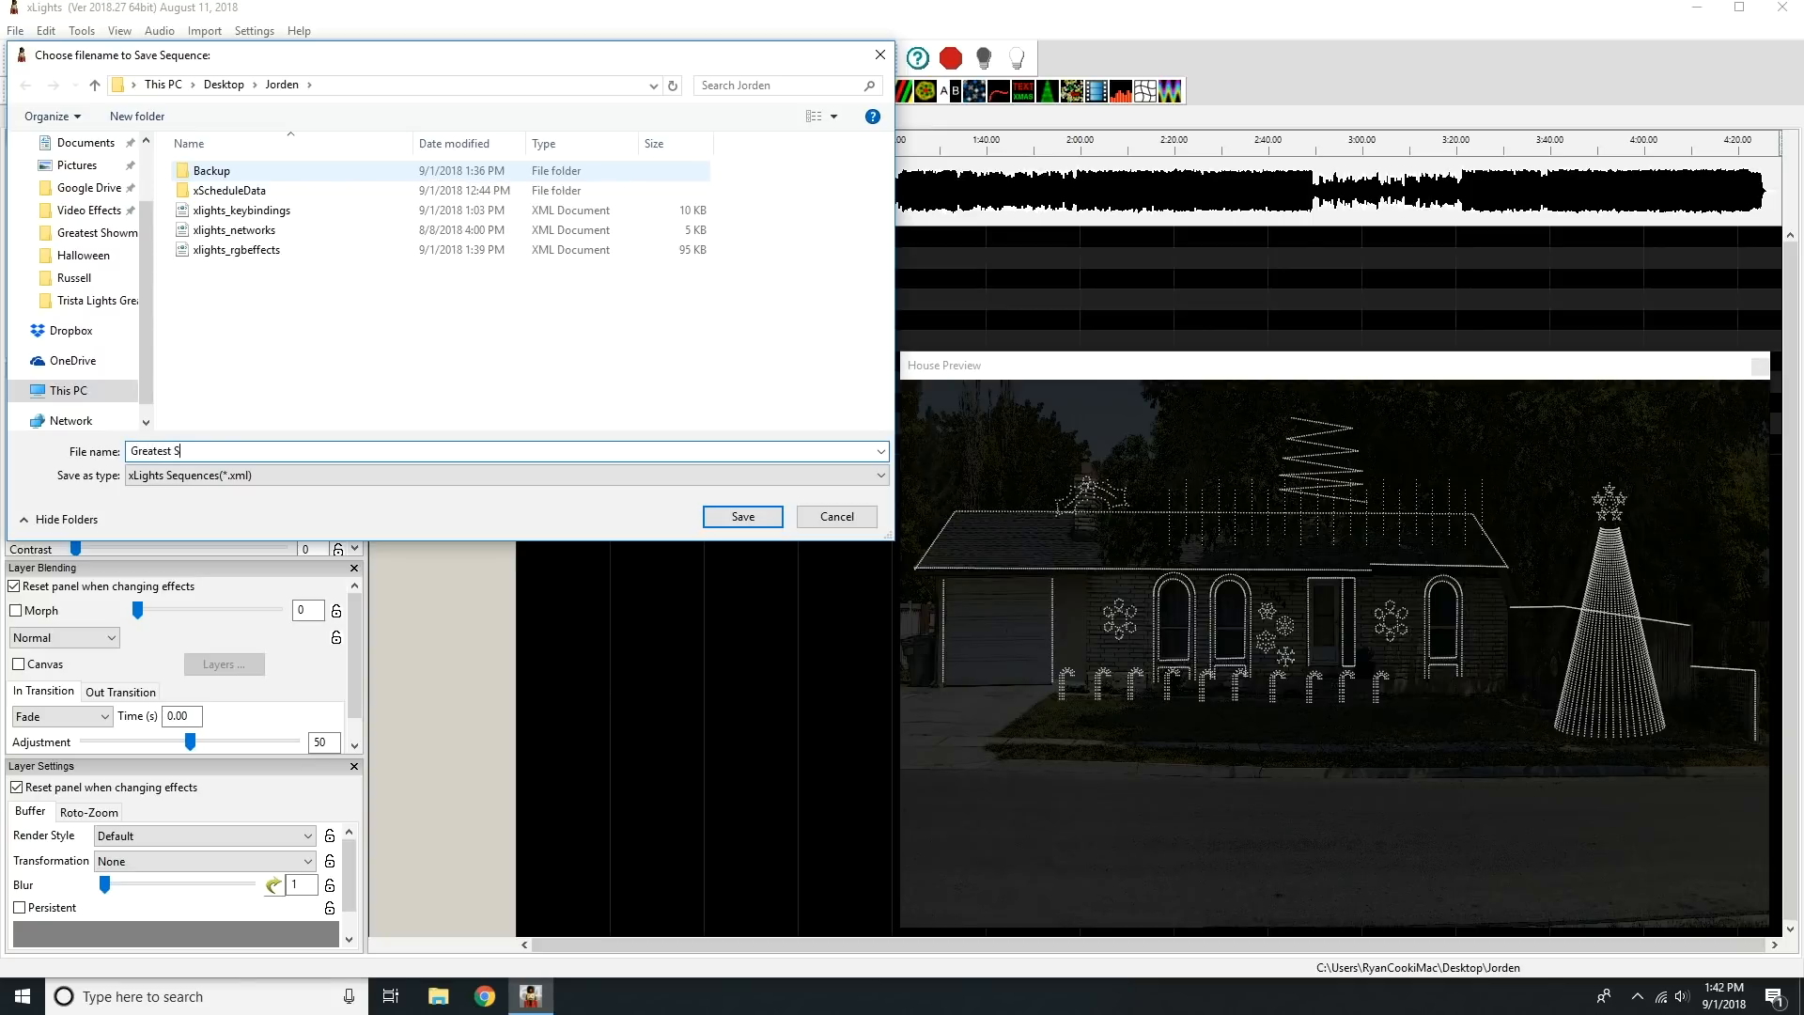
type("how")
key("Home")
type("The")
key("Return")
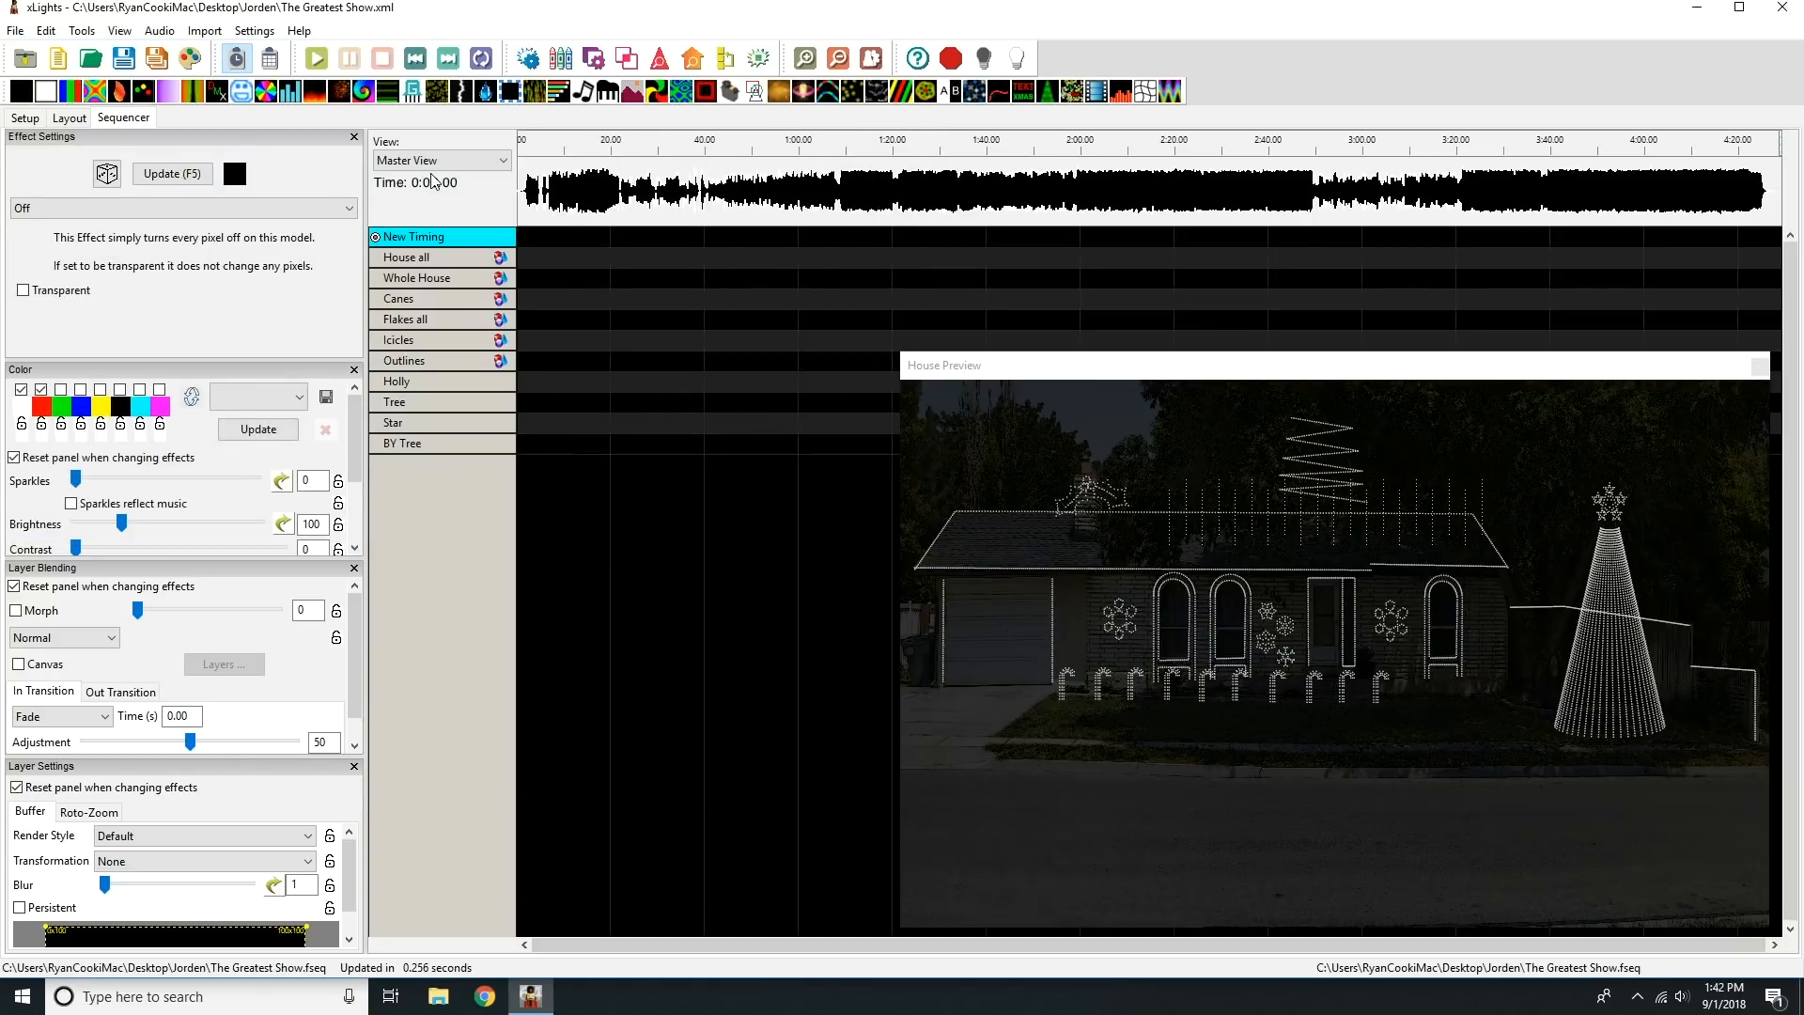
Start an effects import from The Greatest Show sequence in Desktop > The Greatest Show Final Edit > Greatest Showman.
left_click(205, 31)
left_click(249, 53)
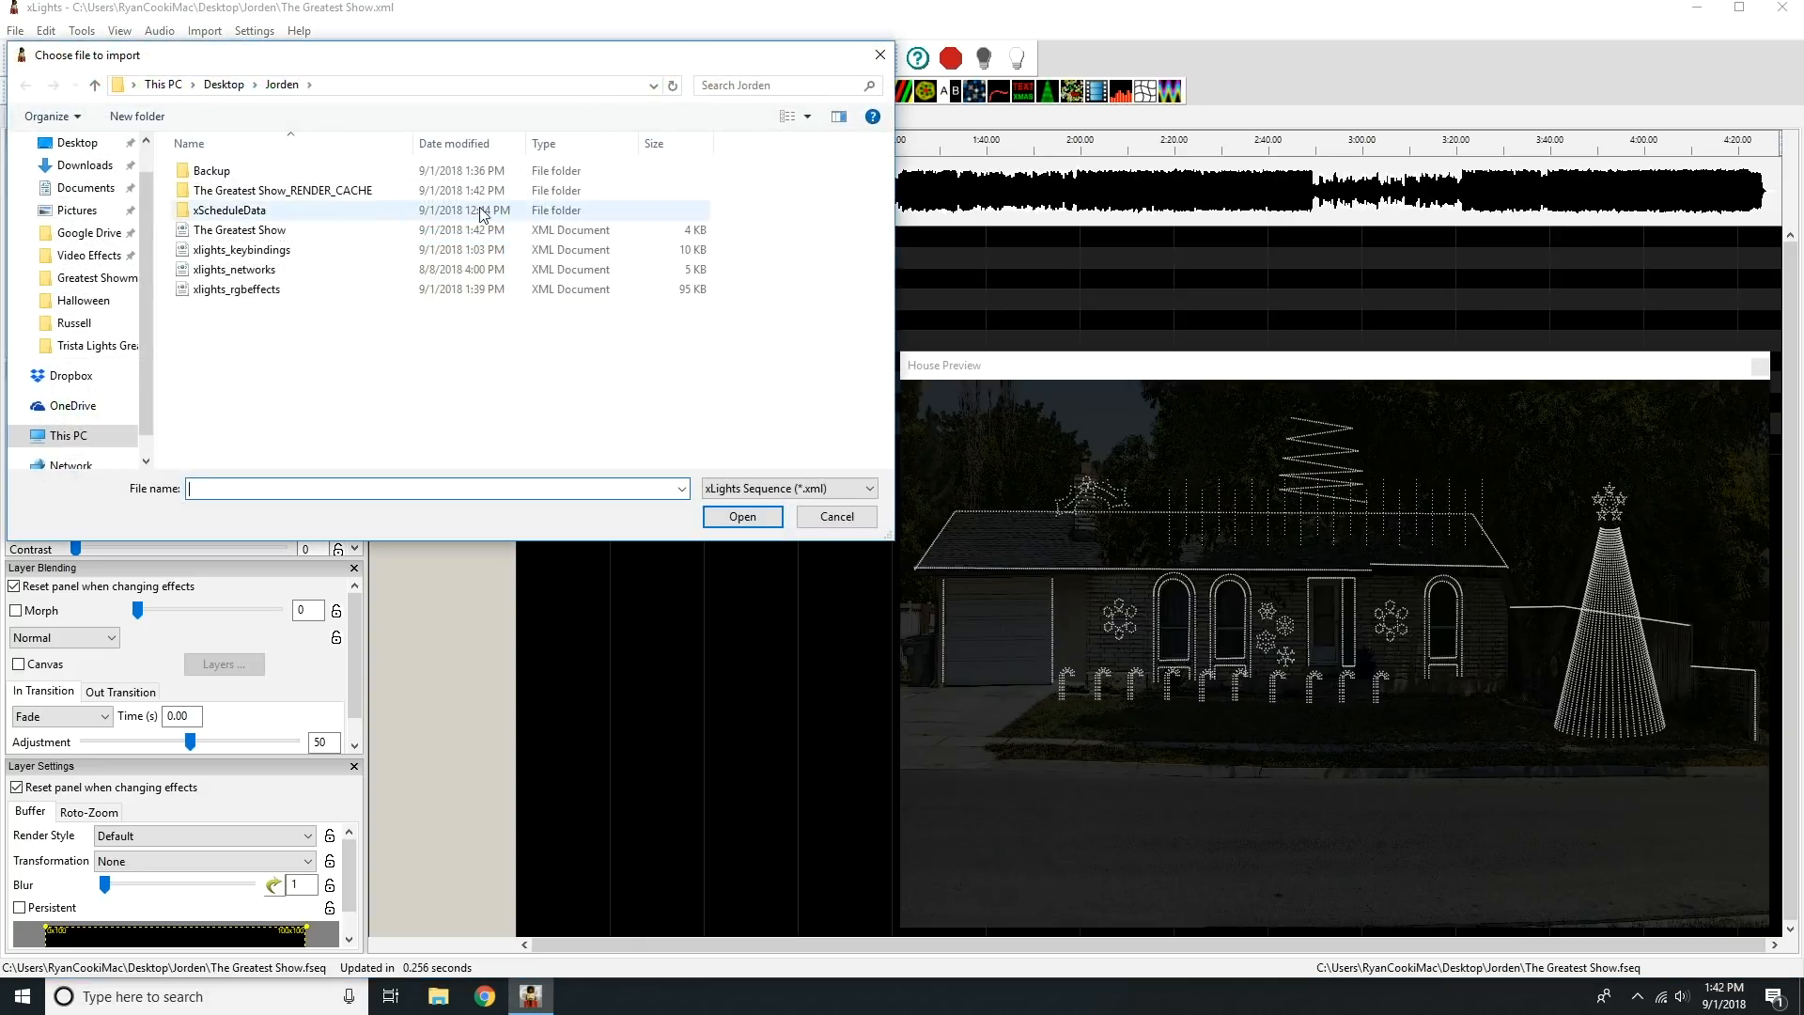
left_click(223, 84)
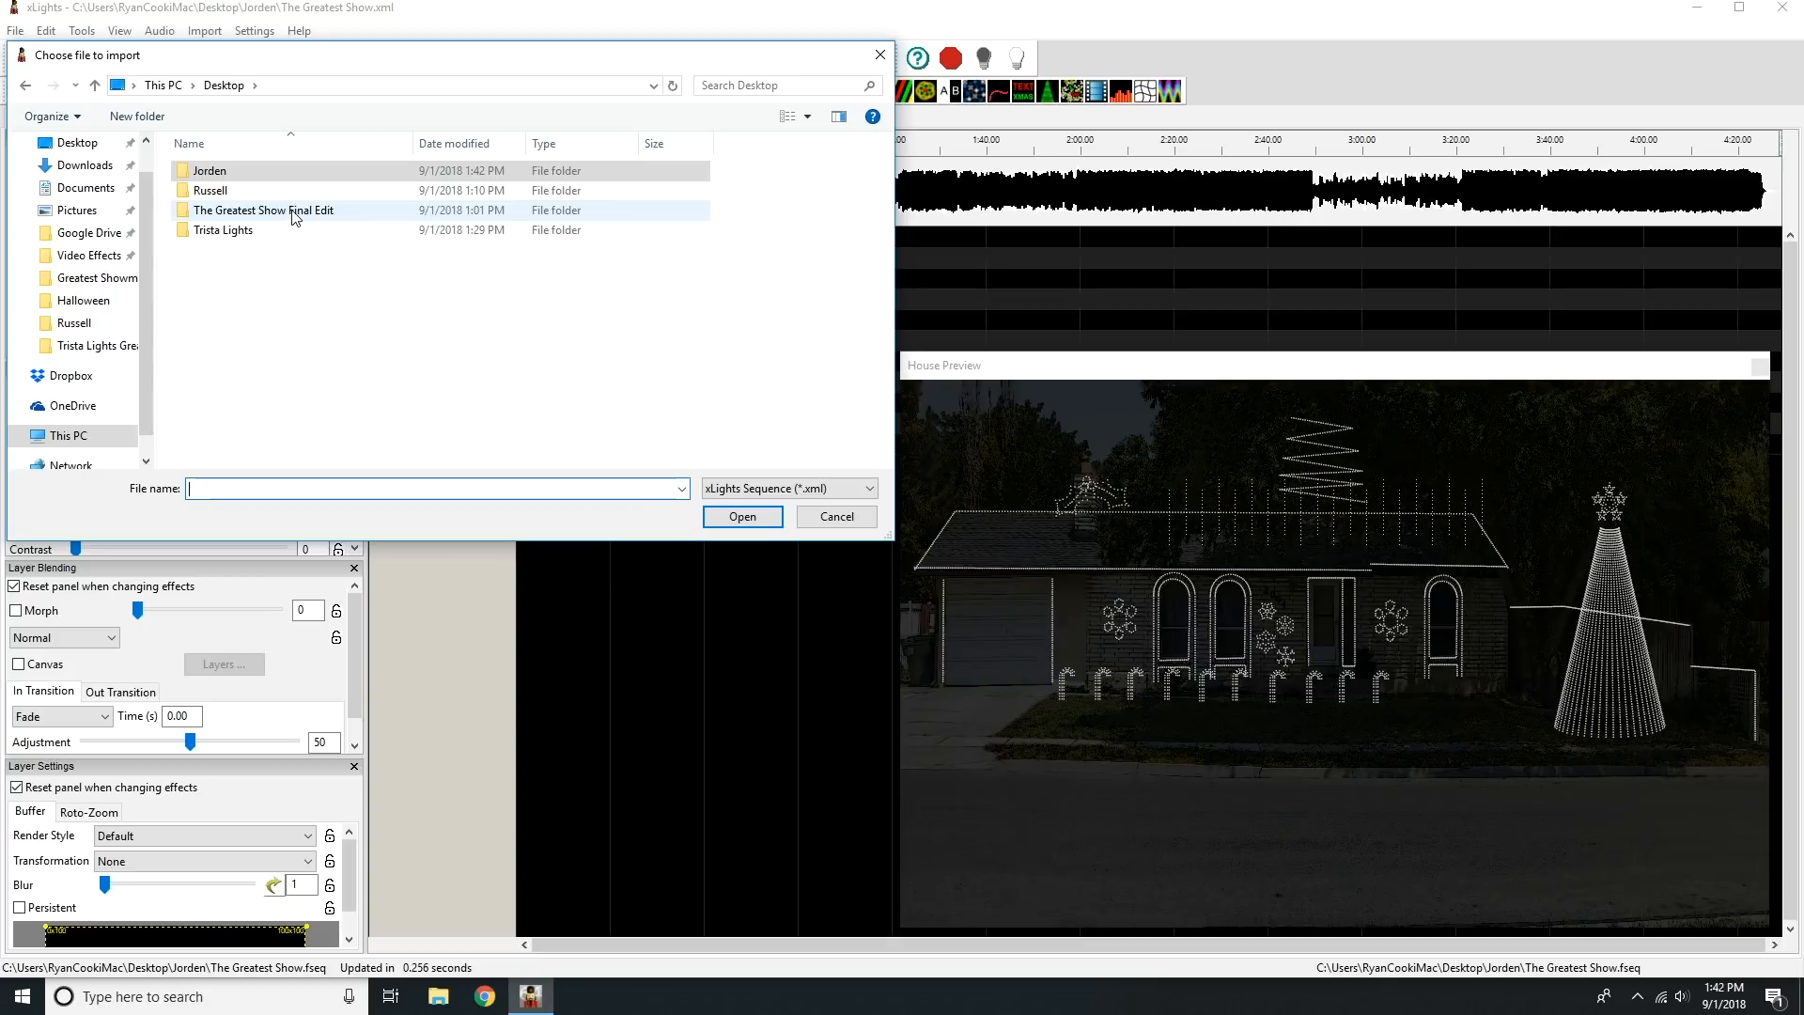
double_click(294, 212)
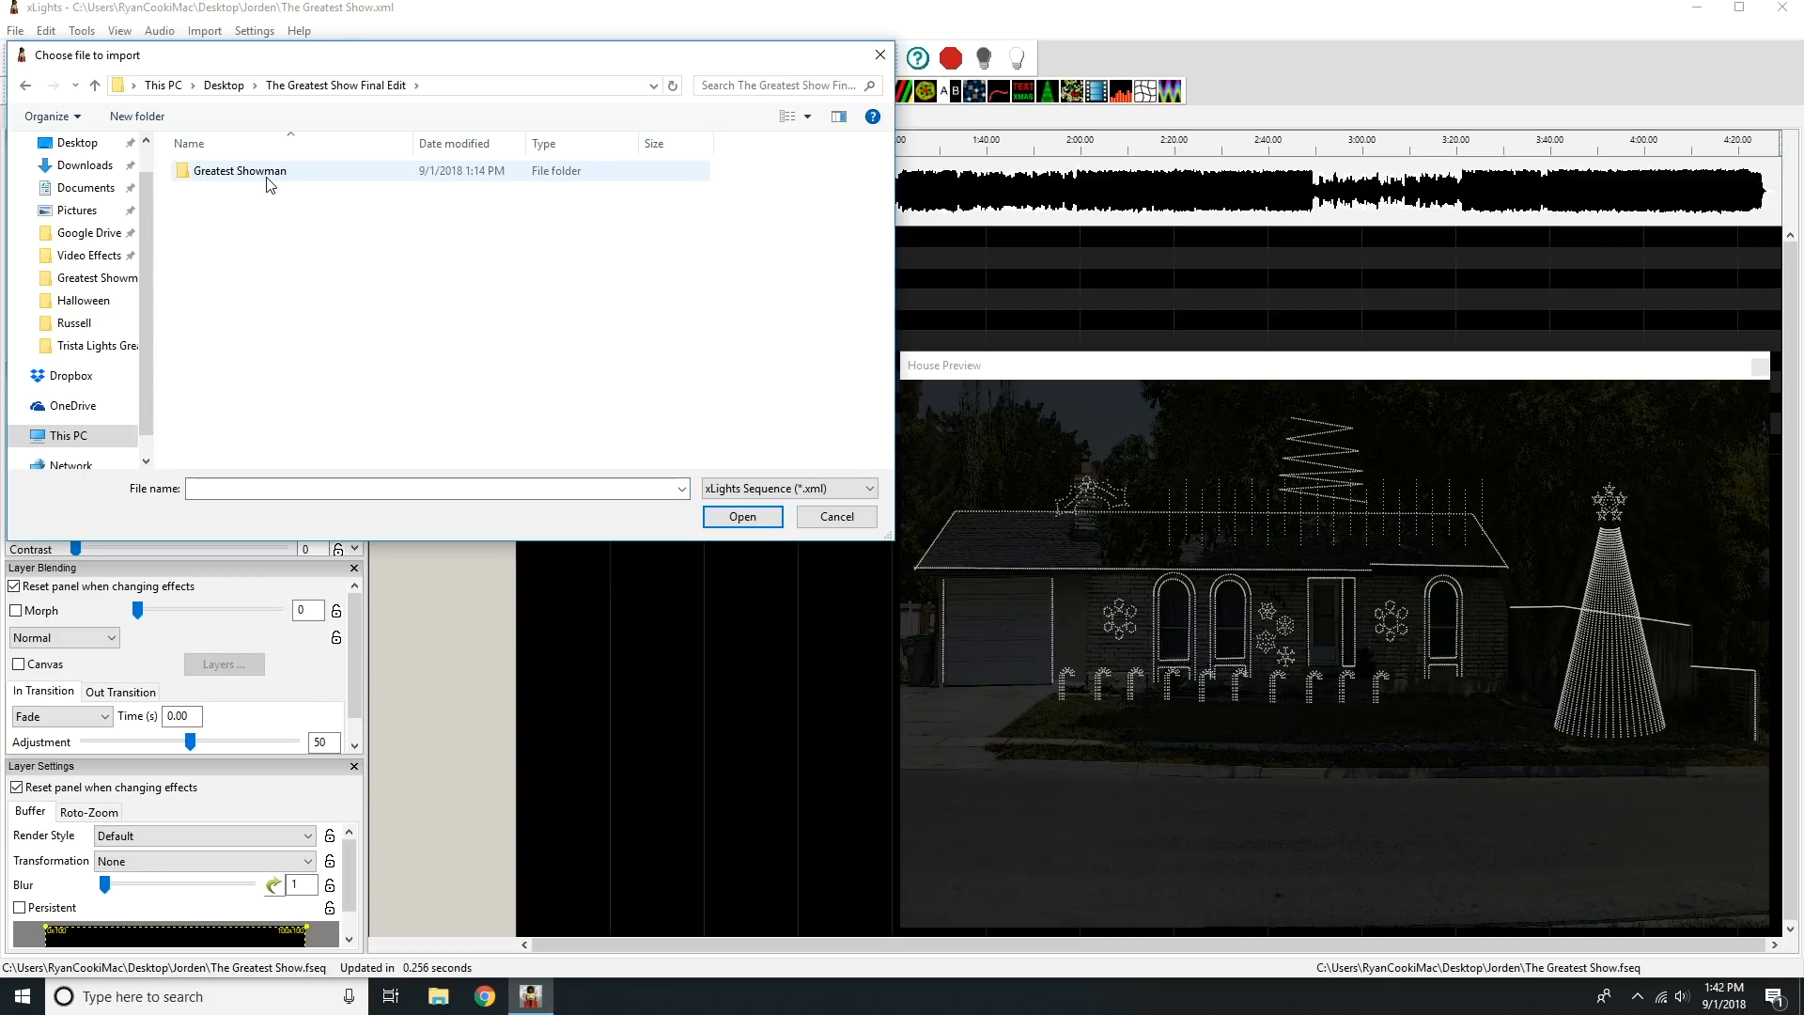
double_click(269, 178)
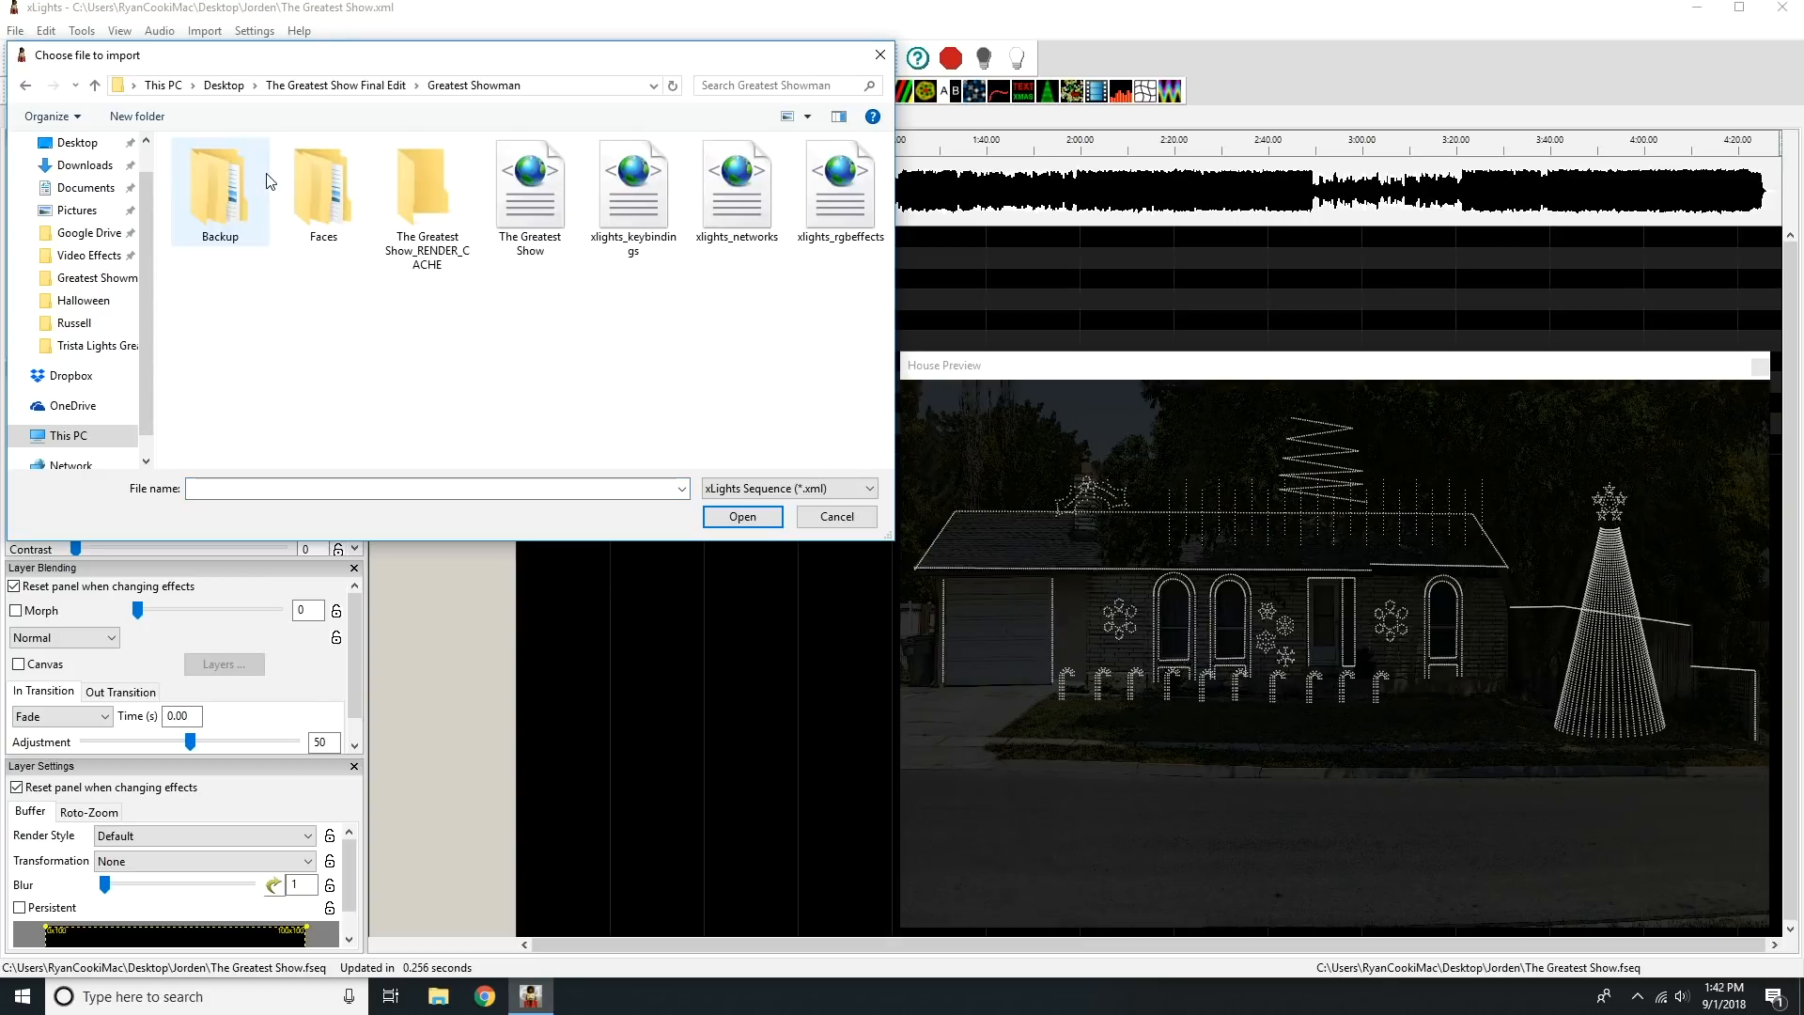
left_click(534, 189)
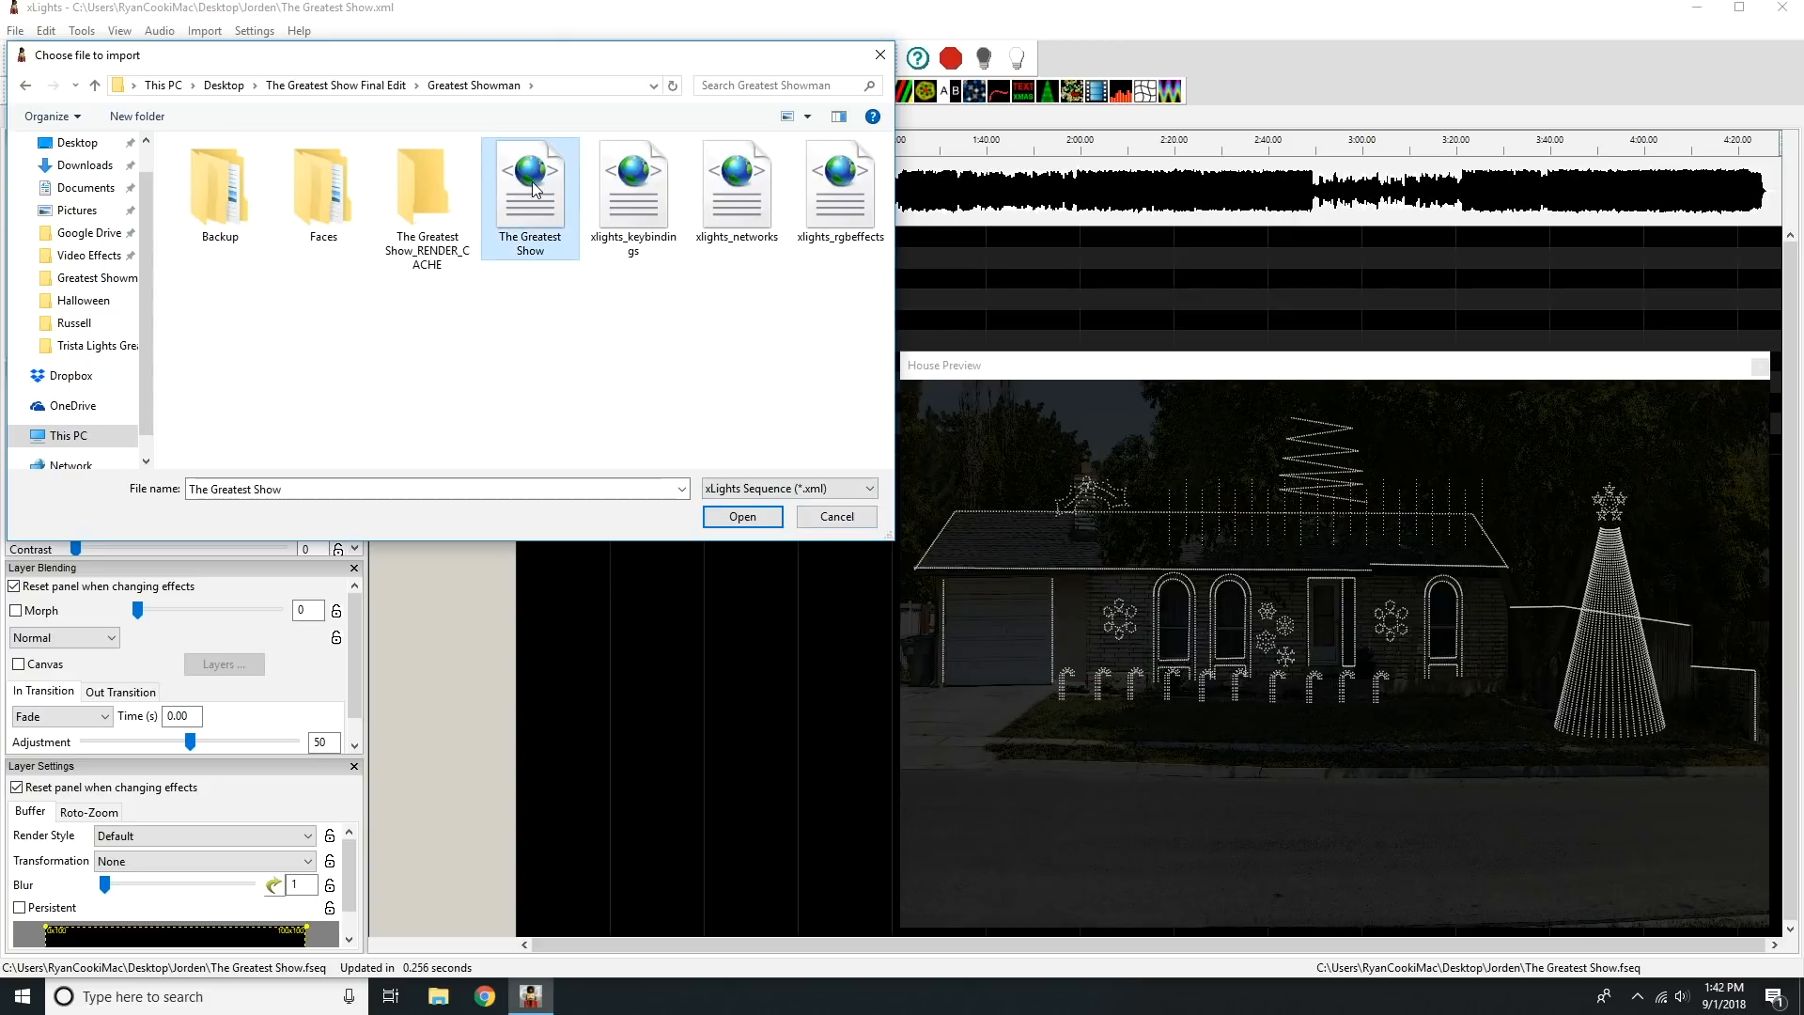
left_click(722, 520)
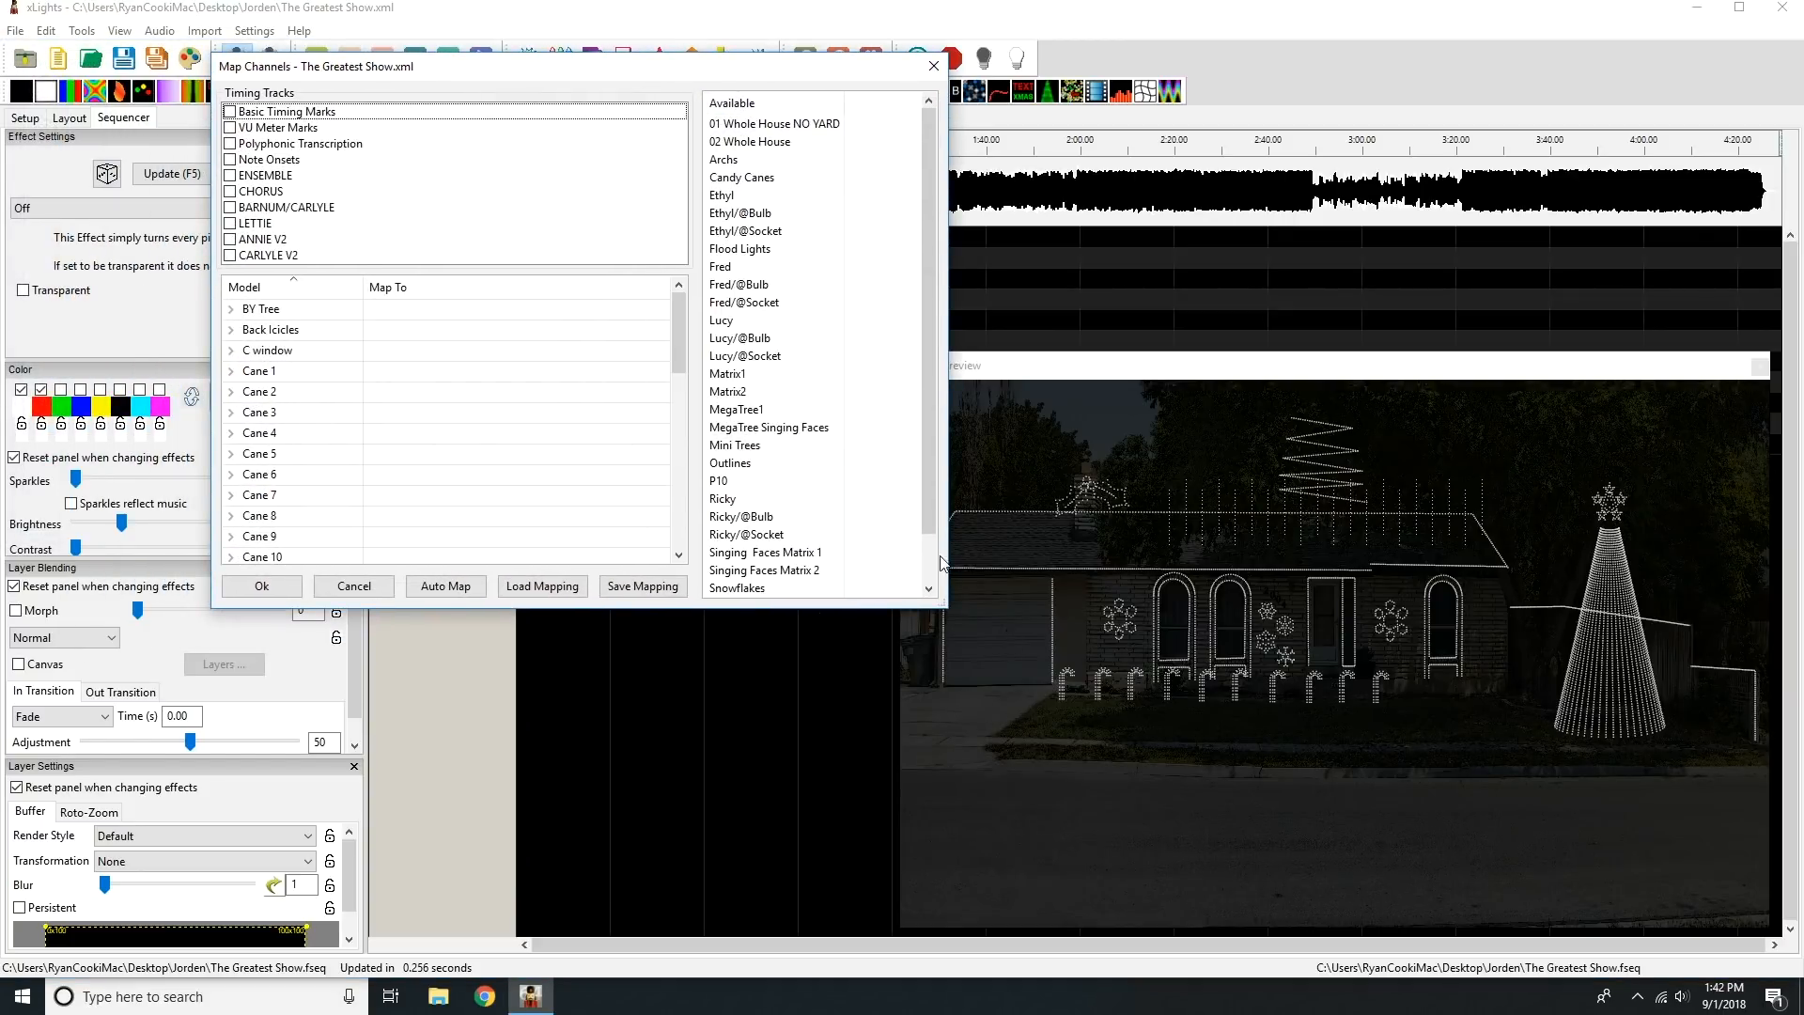
Include the Basic Timing Marks and VU Meter Marks tracks, and map 01 Whole House NO YARD to House all and 02 Whole House to Whole House.
left_click_drag(946, 608, 1395, 904)
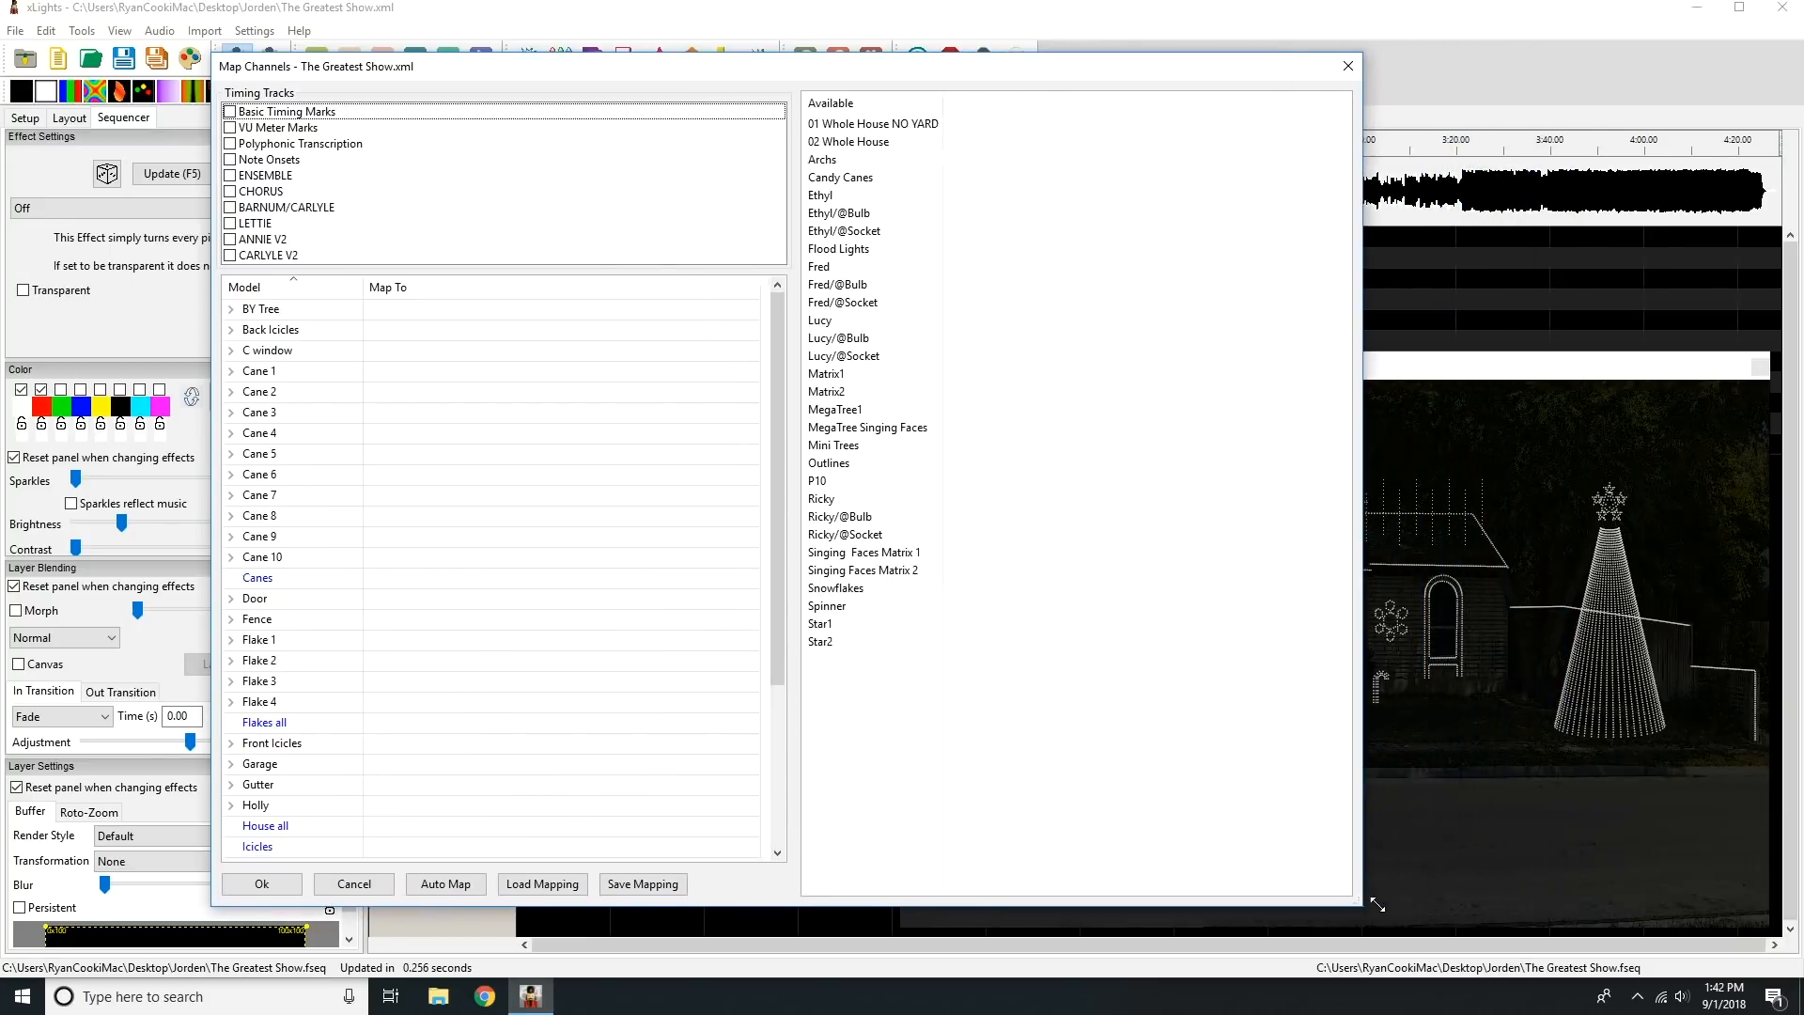
left_click(230, 113)
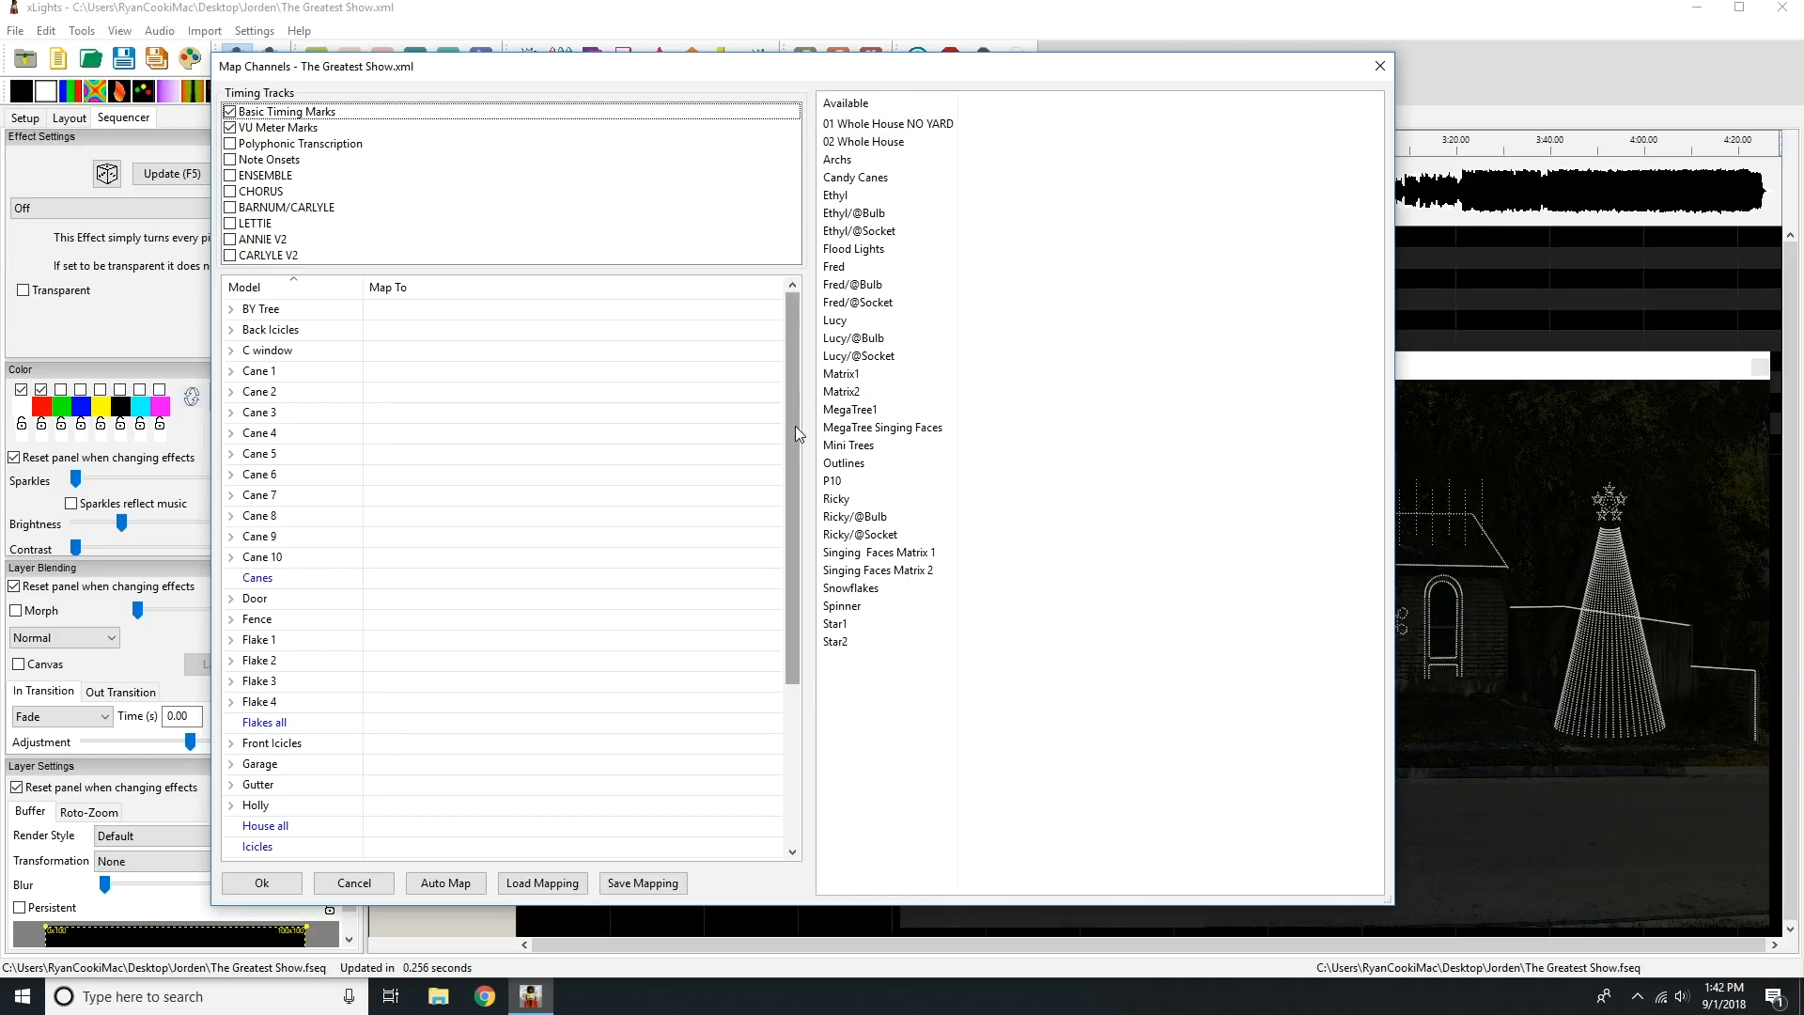
left_click_drag(793, 364, 782, 554)
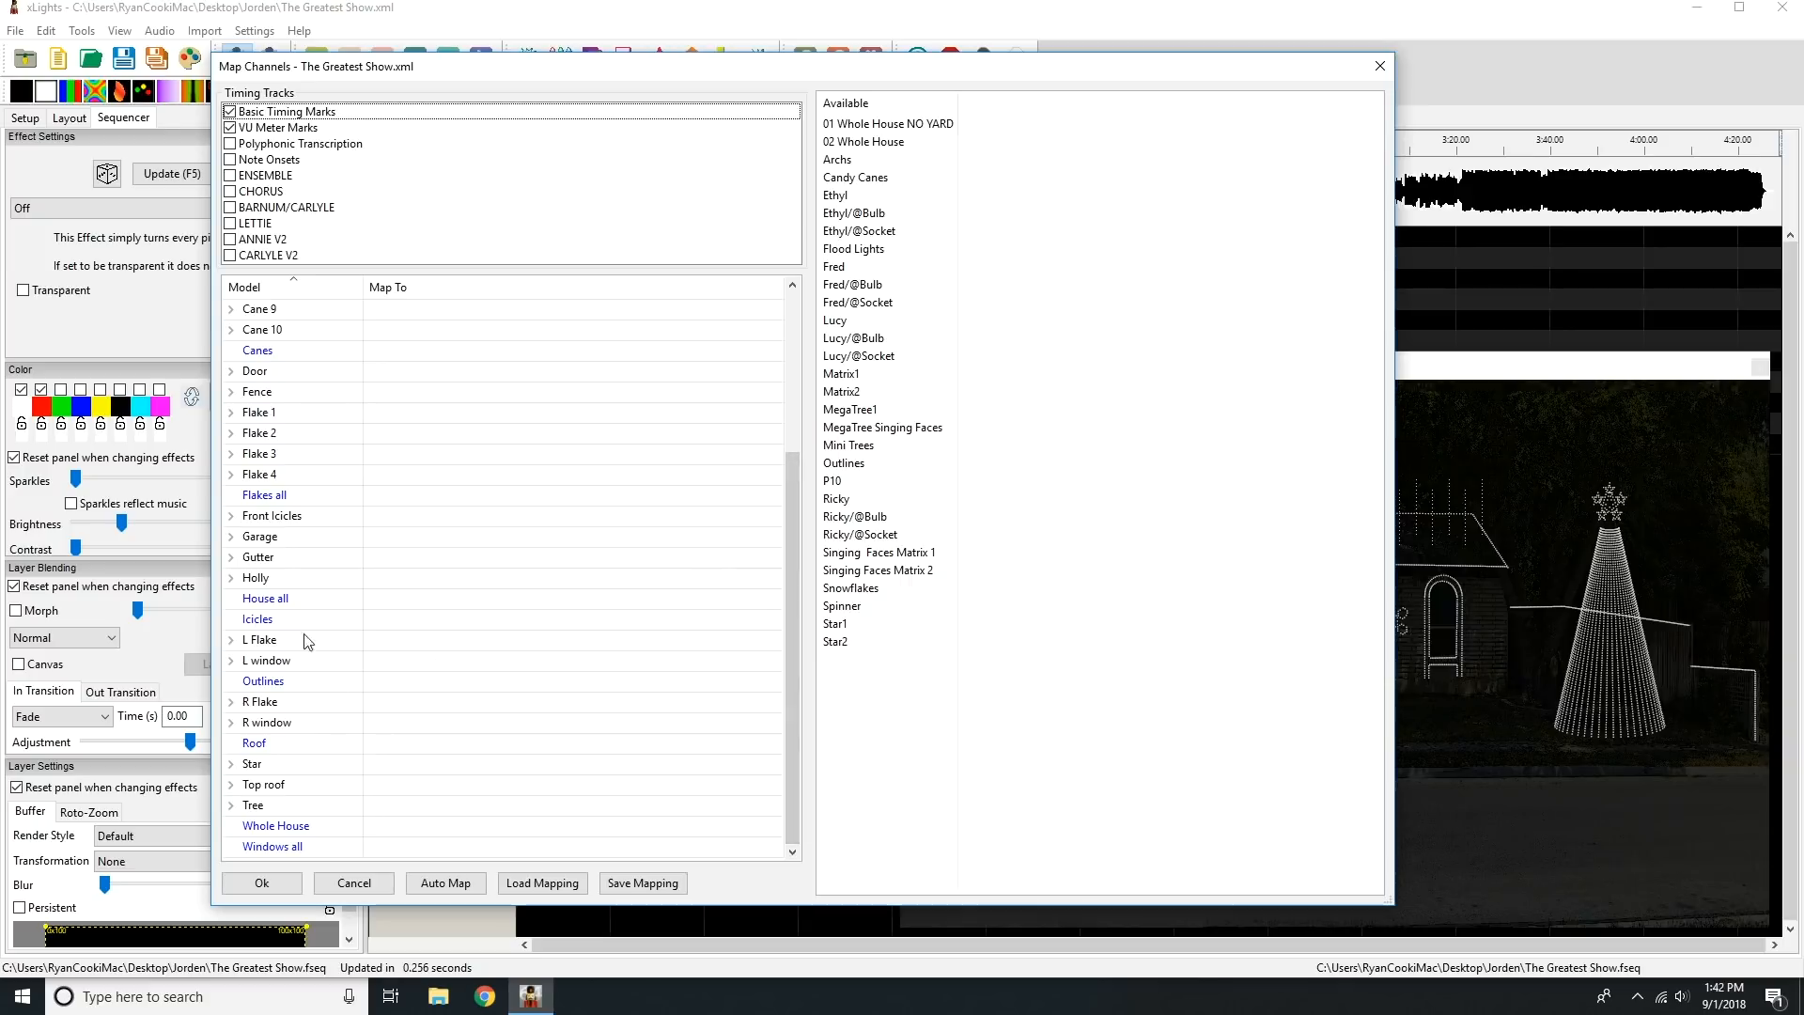
left_click_drag(874, 125, 395, 609)
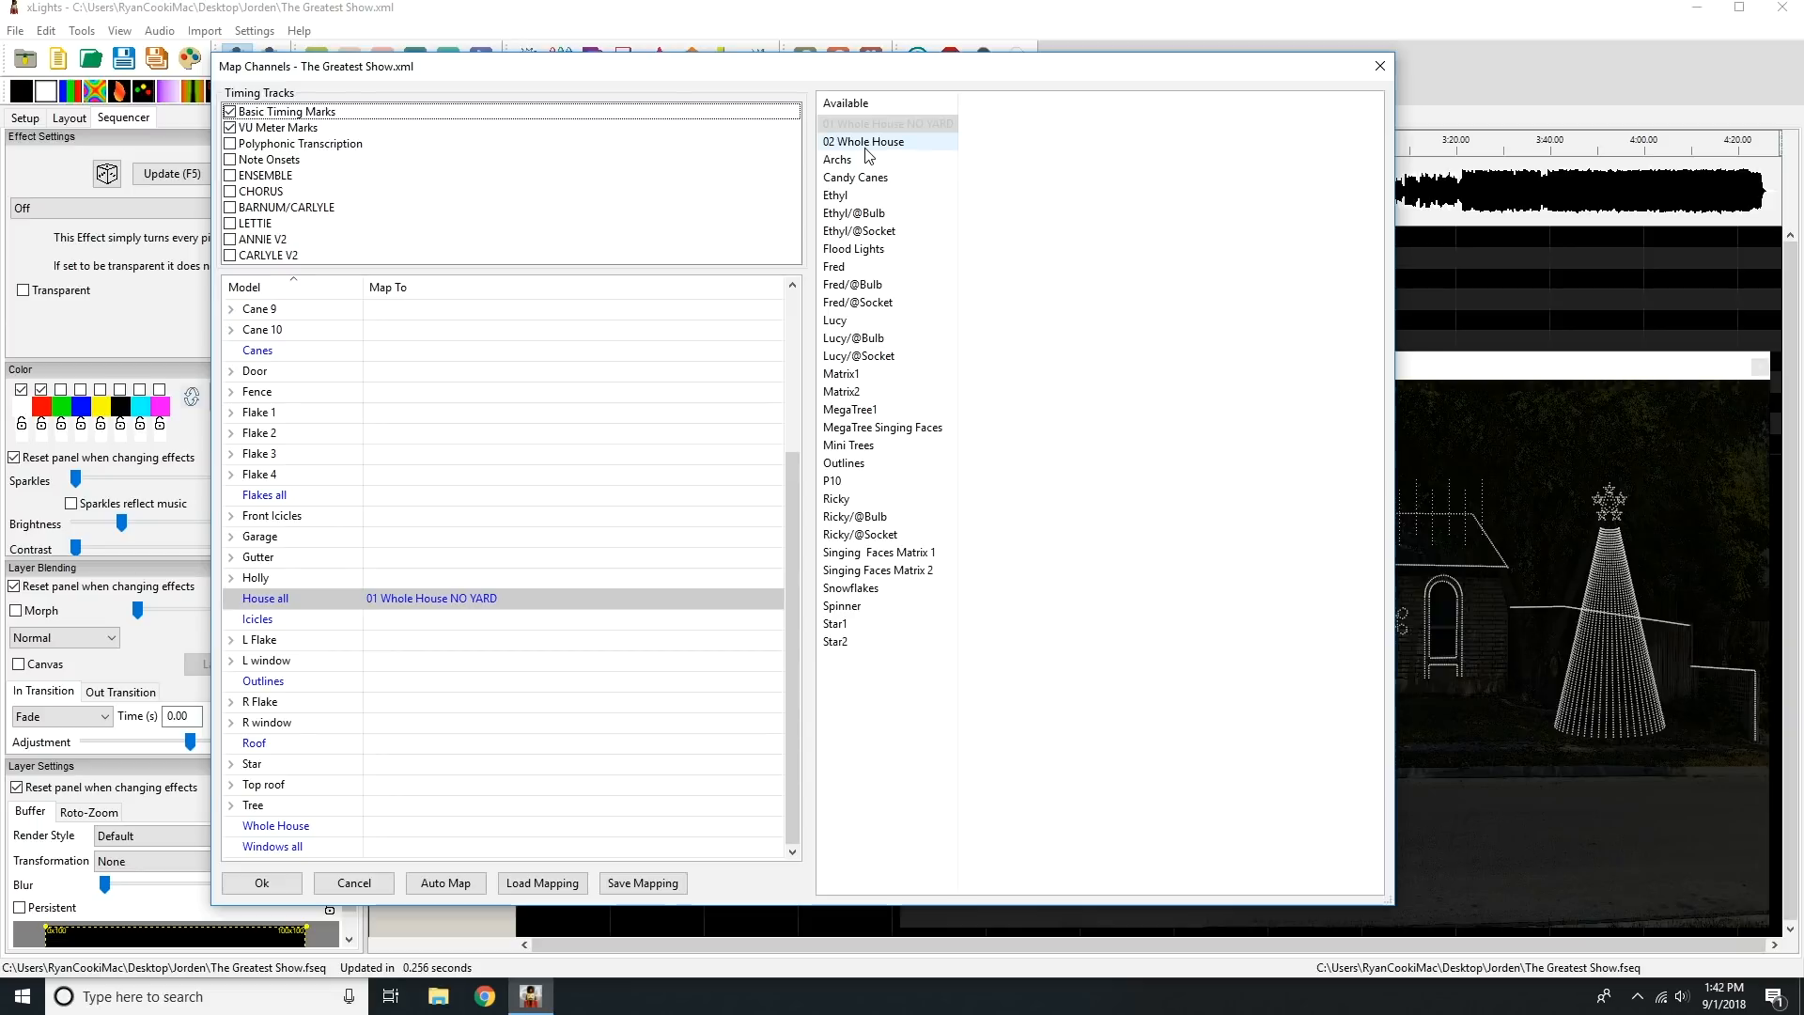
left_click_drag(876, 151, 441, 832)
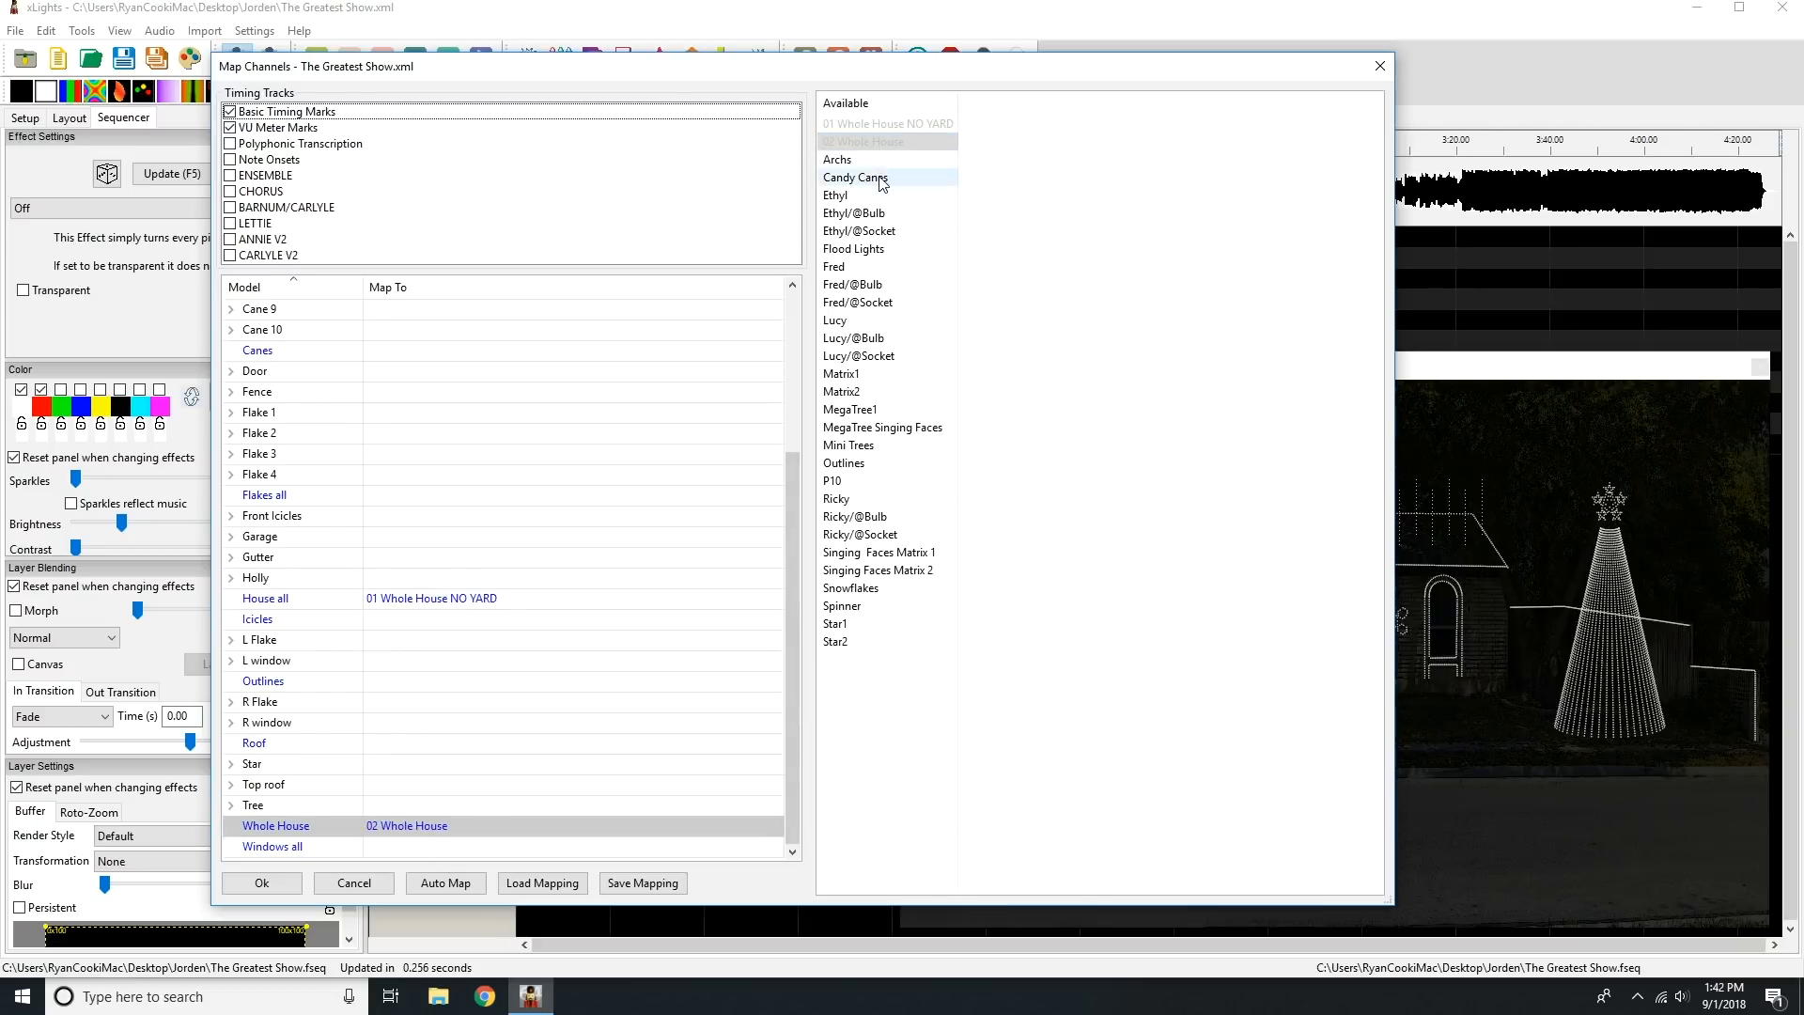
Map the source models Candy Canes to Canes, MegaTree1 to Tree, and Outlines to Outlines.
left_click_drag(832, 177, 428, 354)
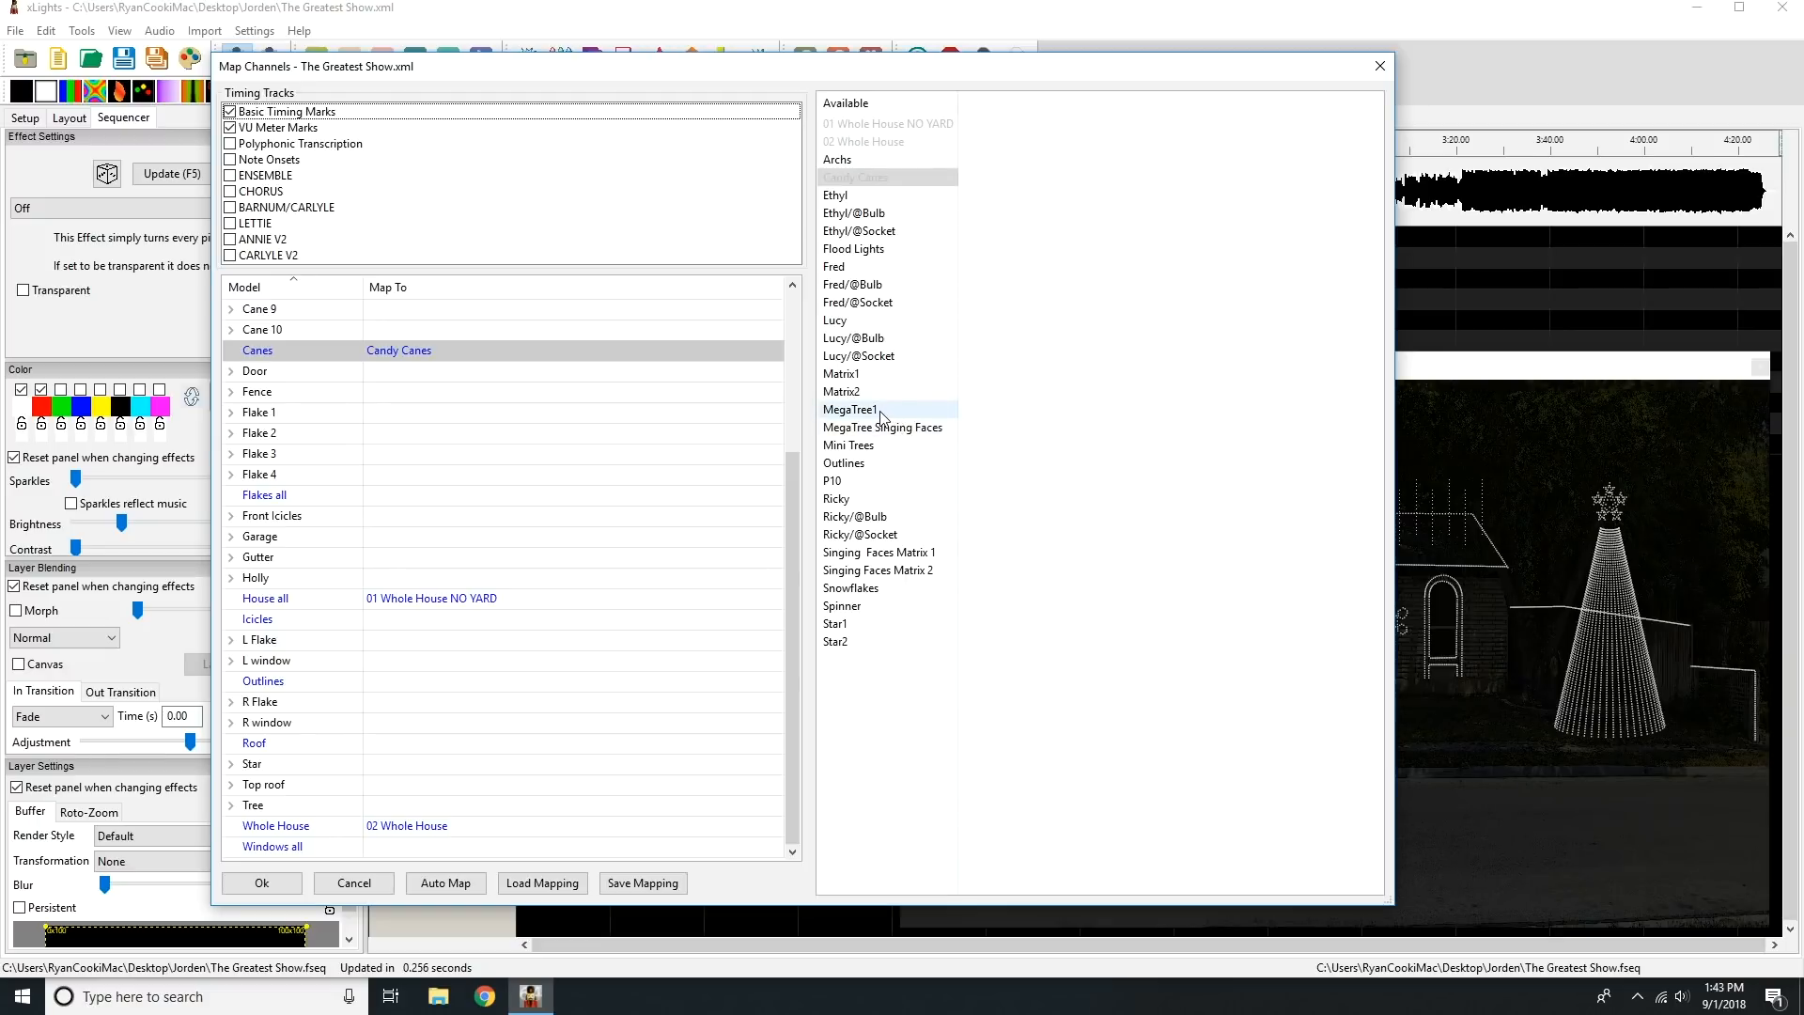
left_click_drag(874, 417, 621, 806)
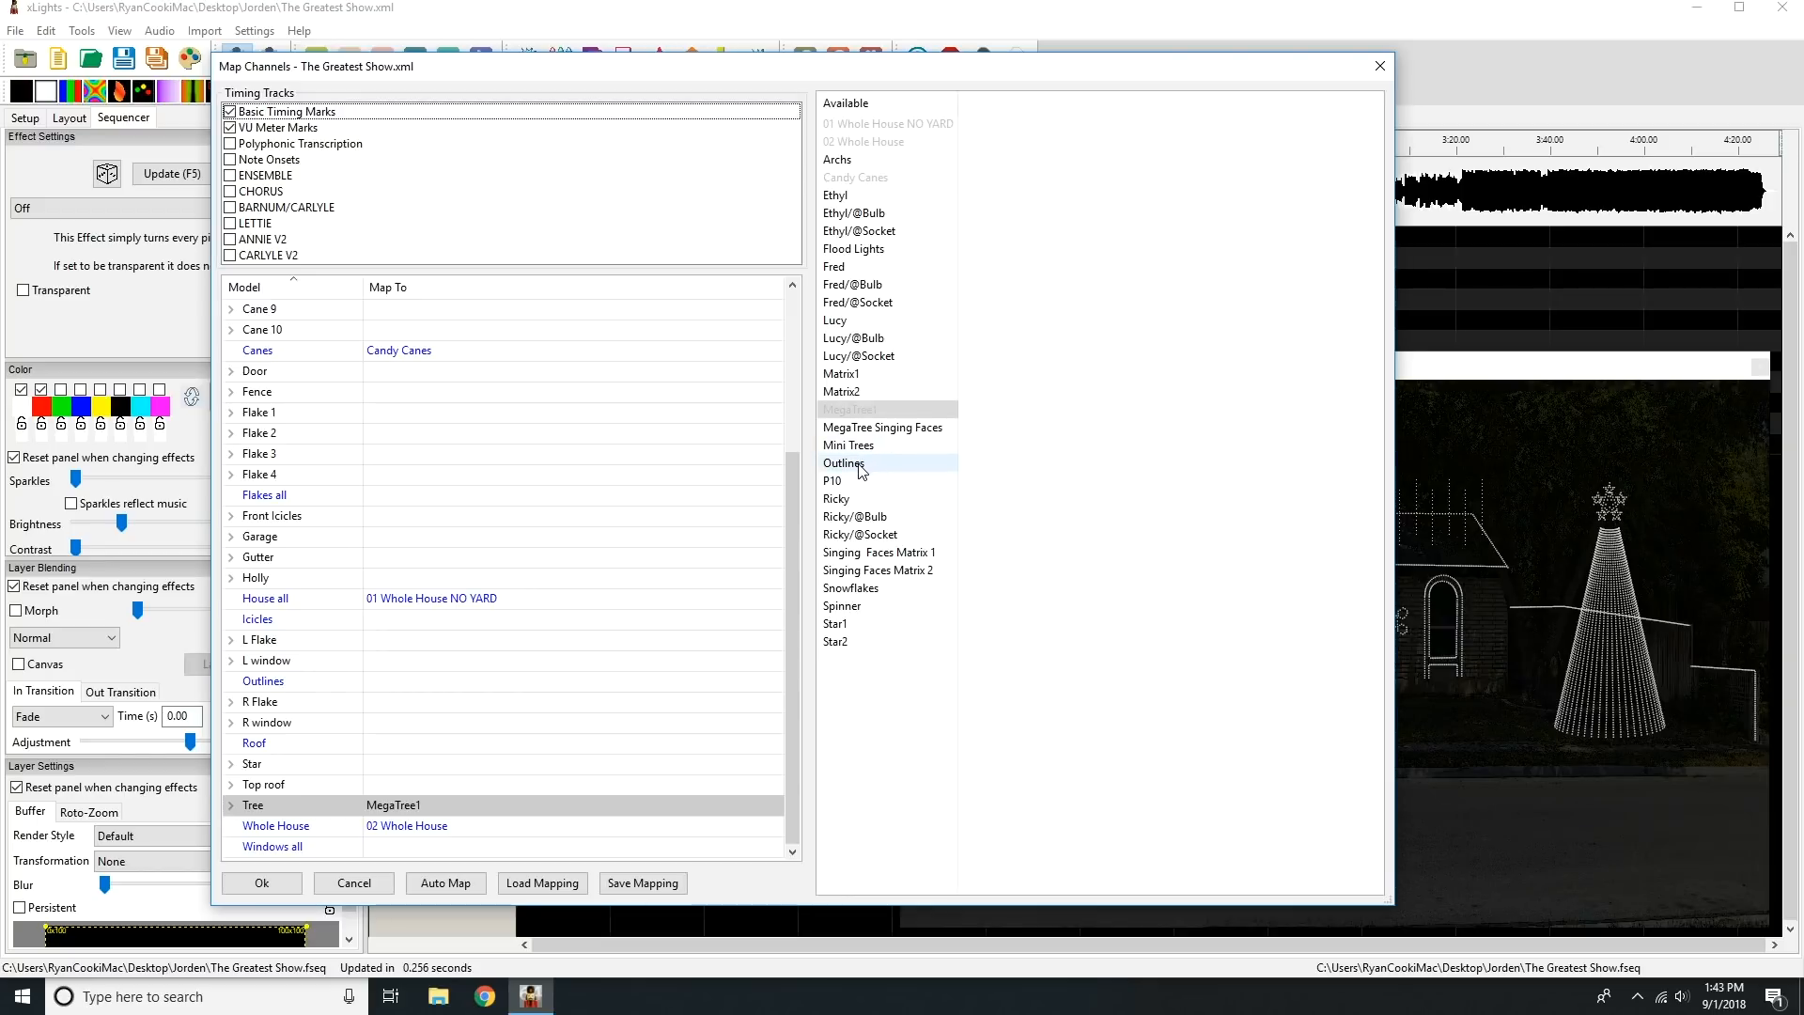
left_click_drag(861, 470, 517, 680)
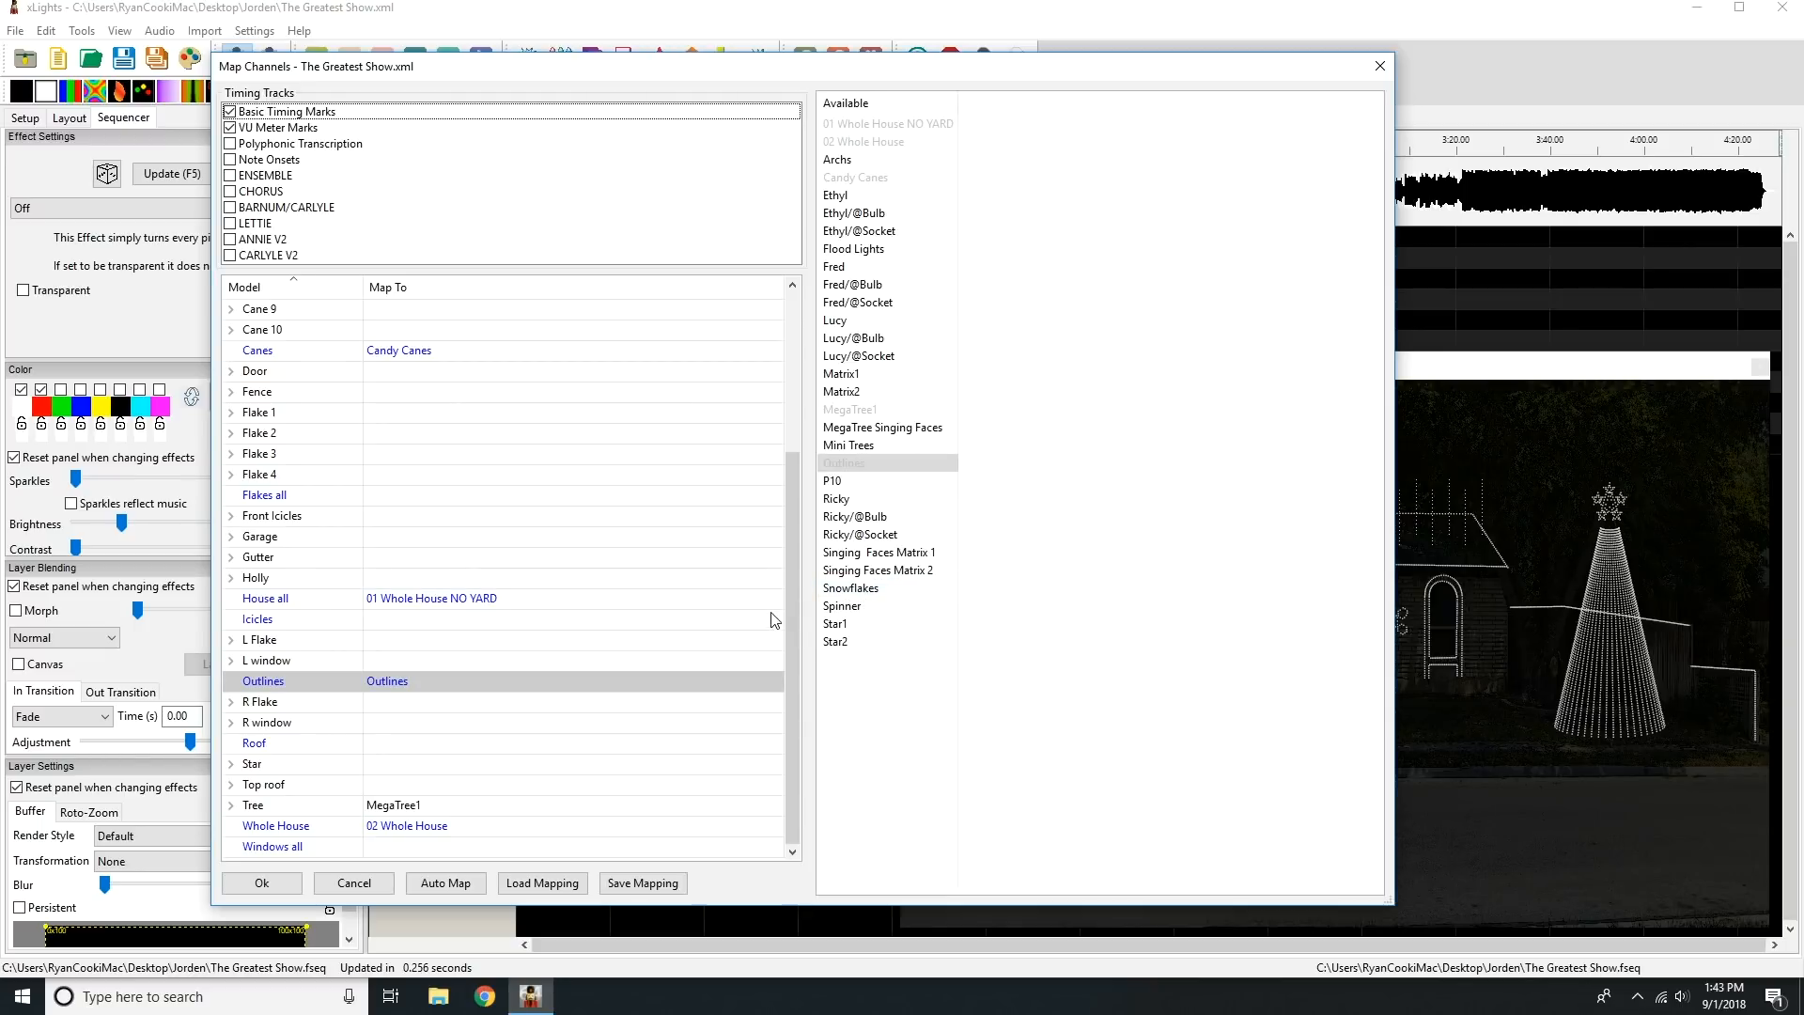
Map the source Snowflakes to Flakes all and Star1 to the Star model.
left_click_drag(793, 621, 657, 587)
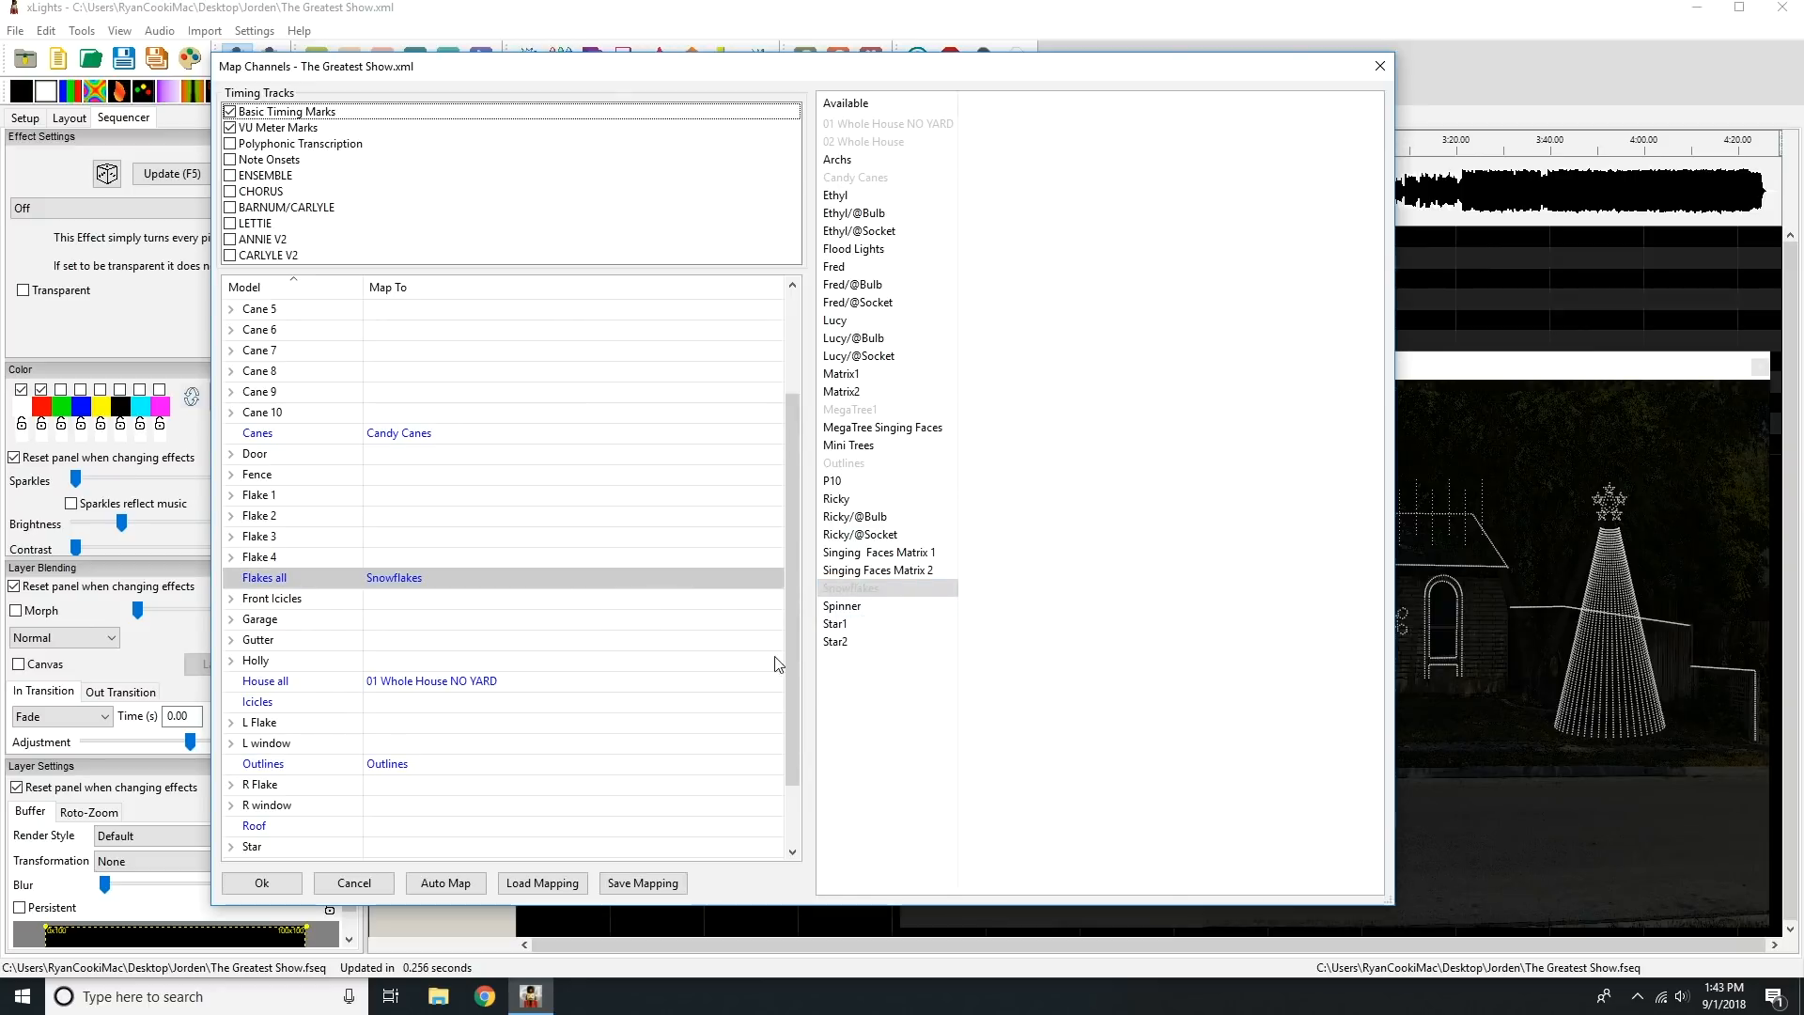
left_click_drag(792, 626, 776, 716)
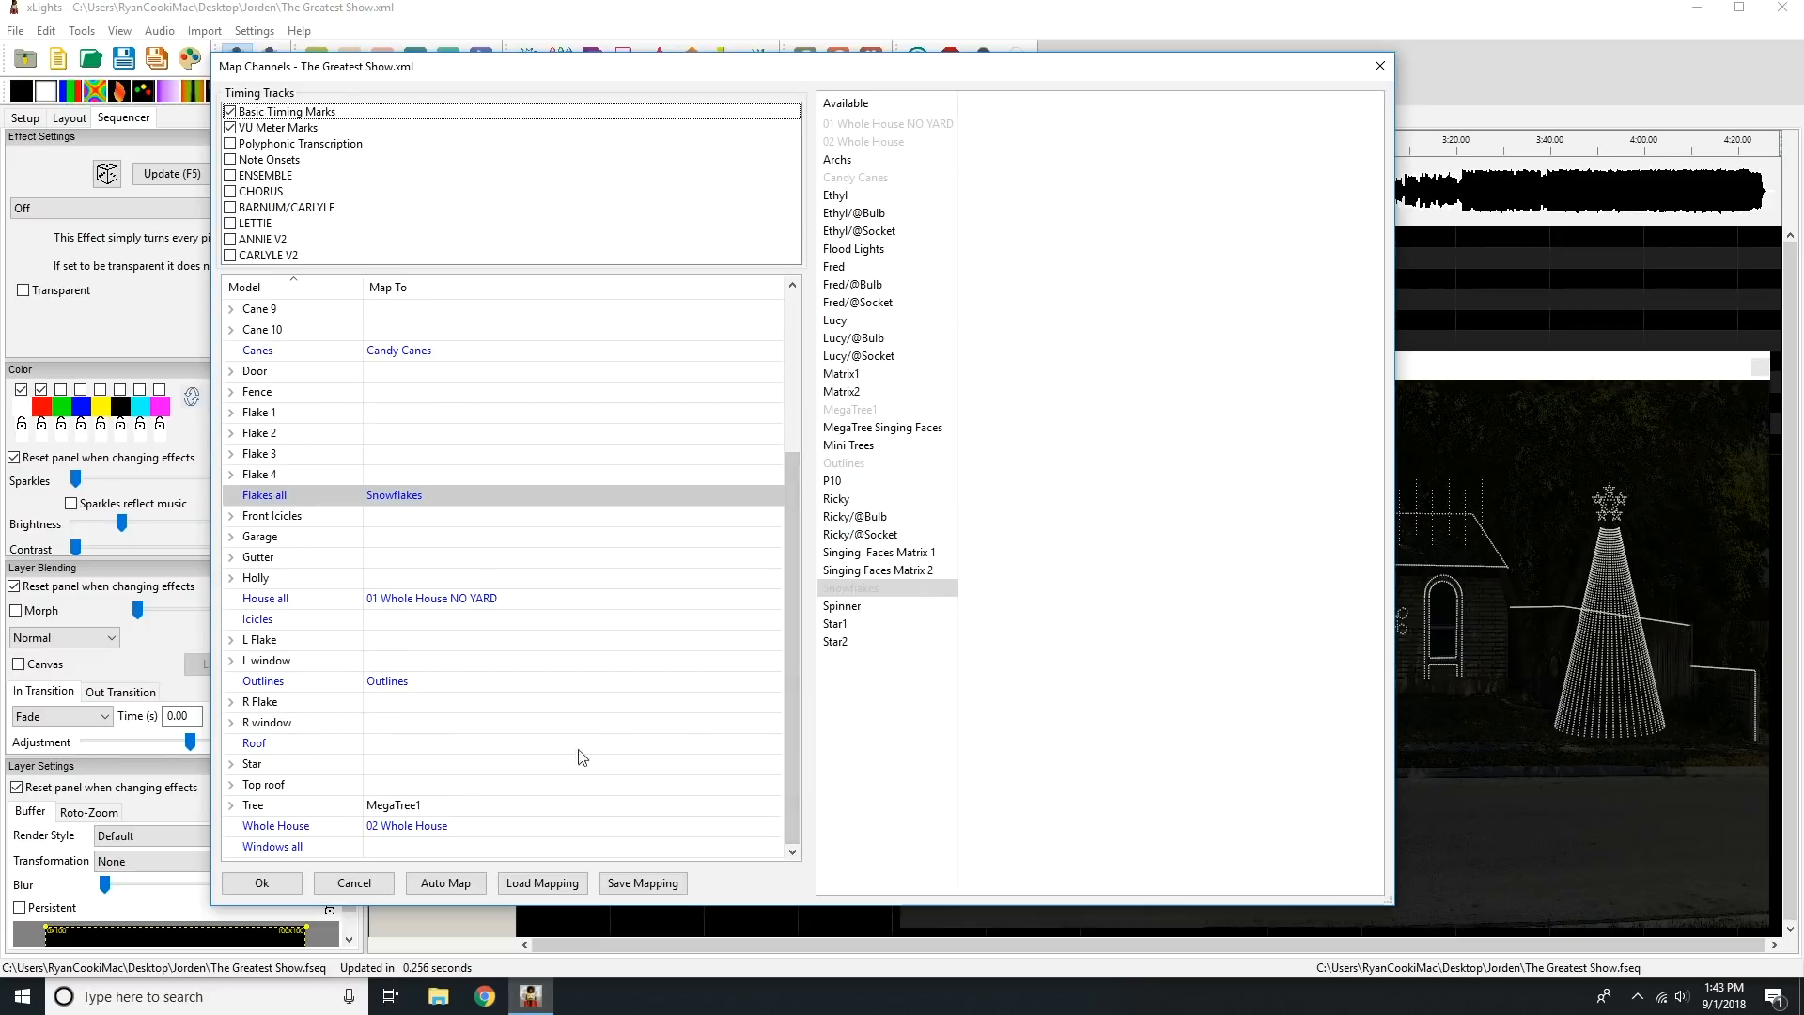
left_click(845, 624)
left_click_drag(845, 629, 376, 765)
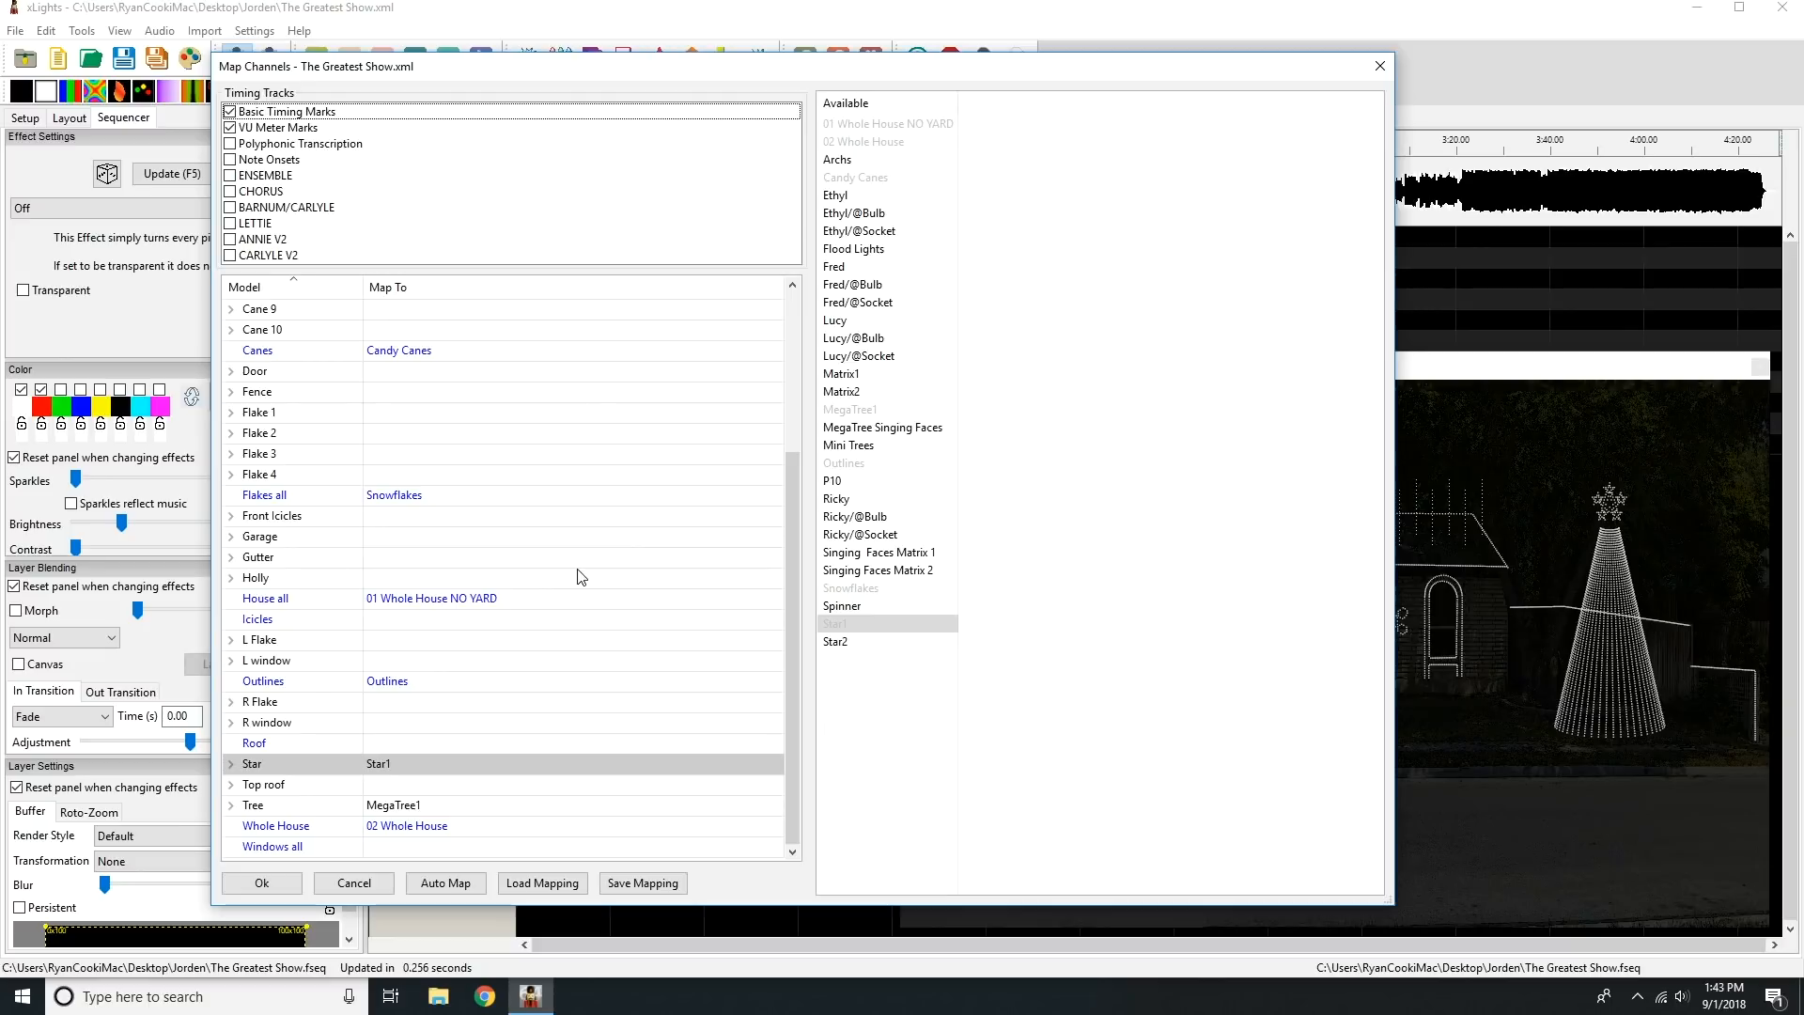
Map the source Spinner to Holly, Archs to Icicles, and Mini Trees to BY Tree.
left_click_drag(787, 626, 800, 355)
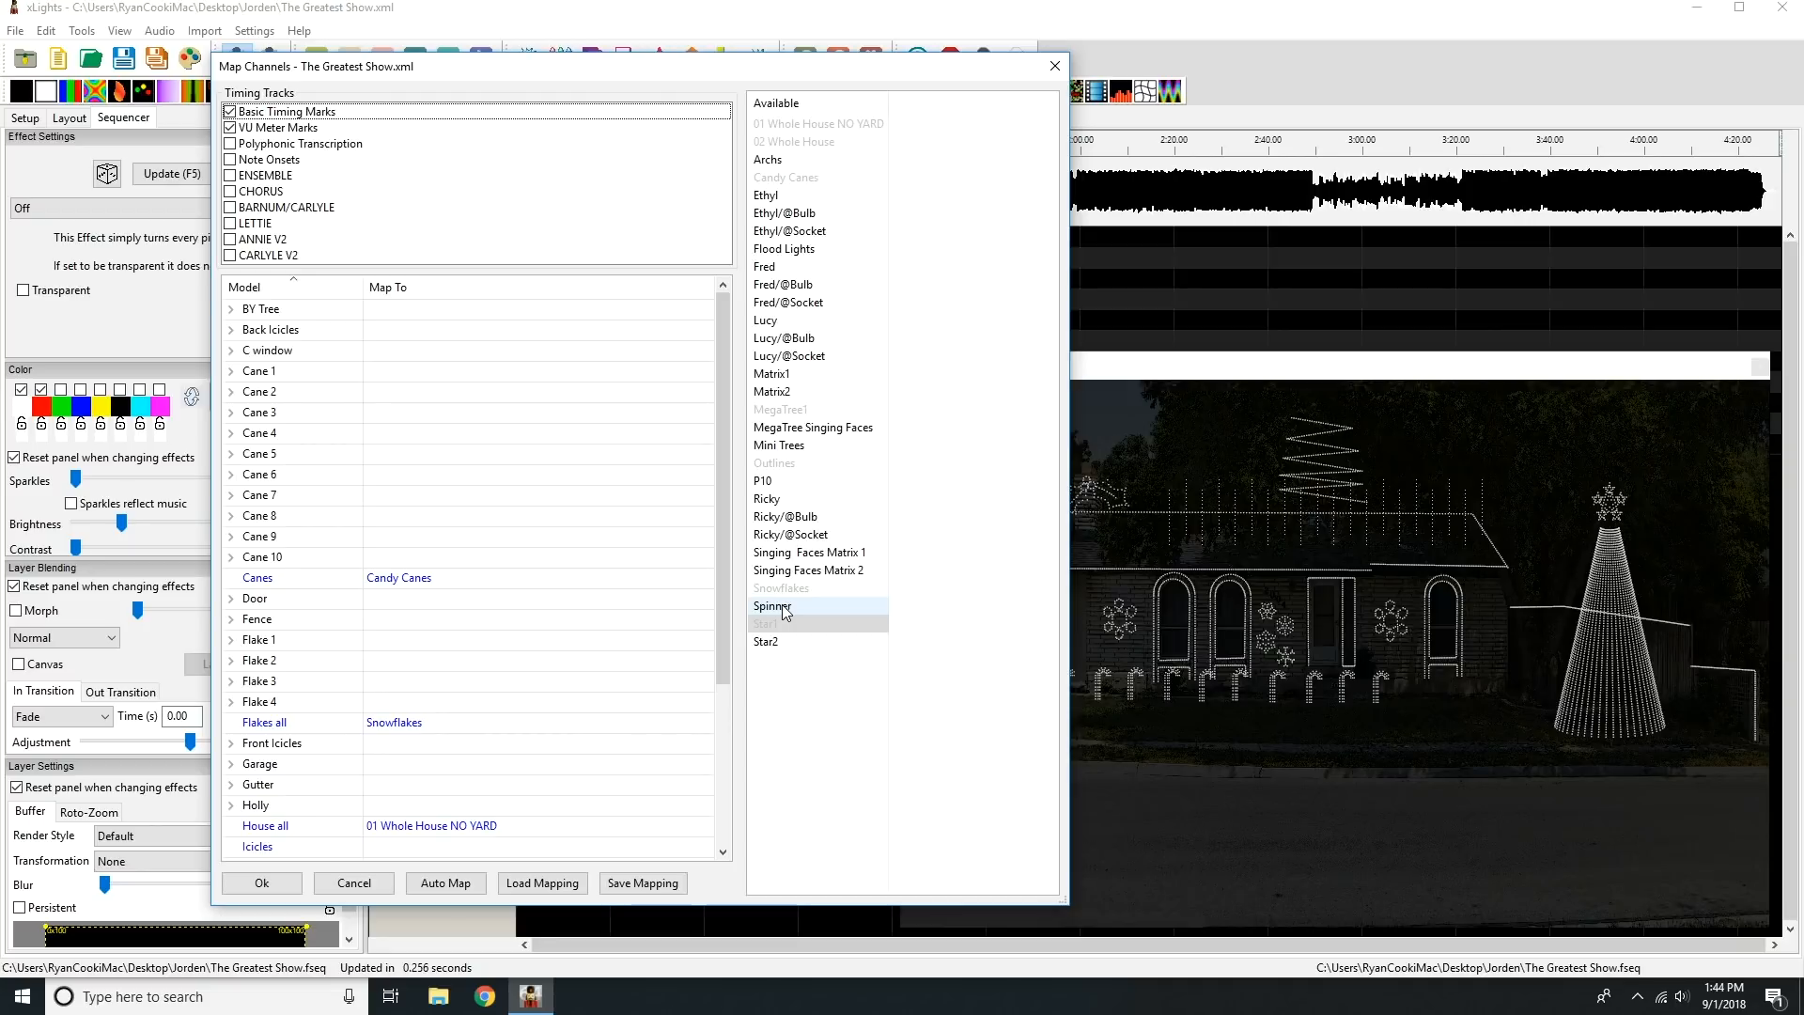
left_click_drag(785, 611, 465, 801)
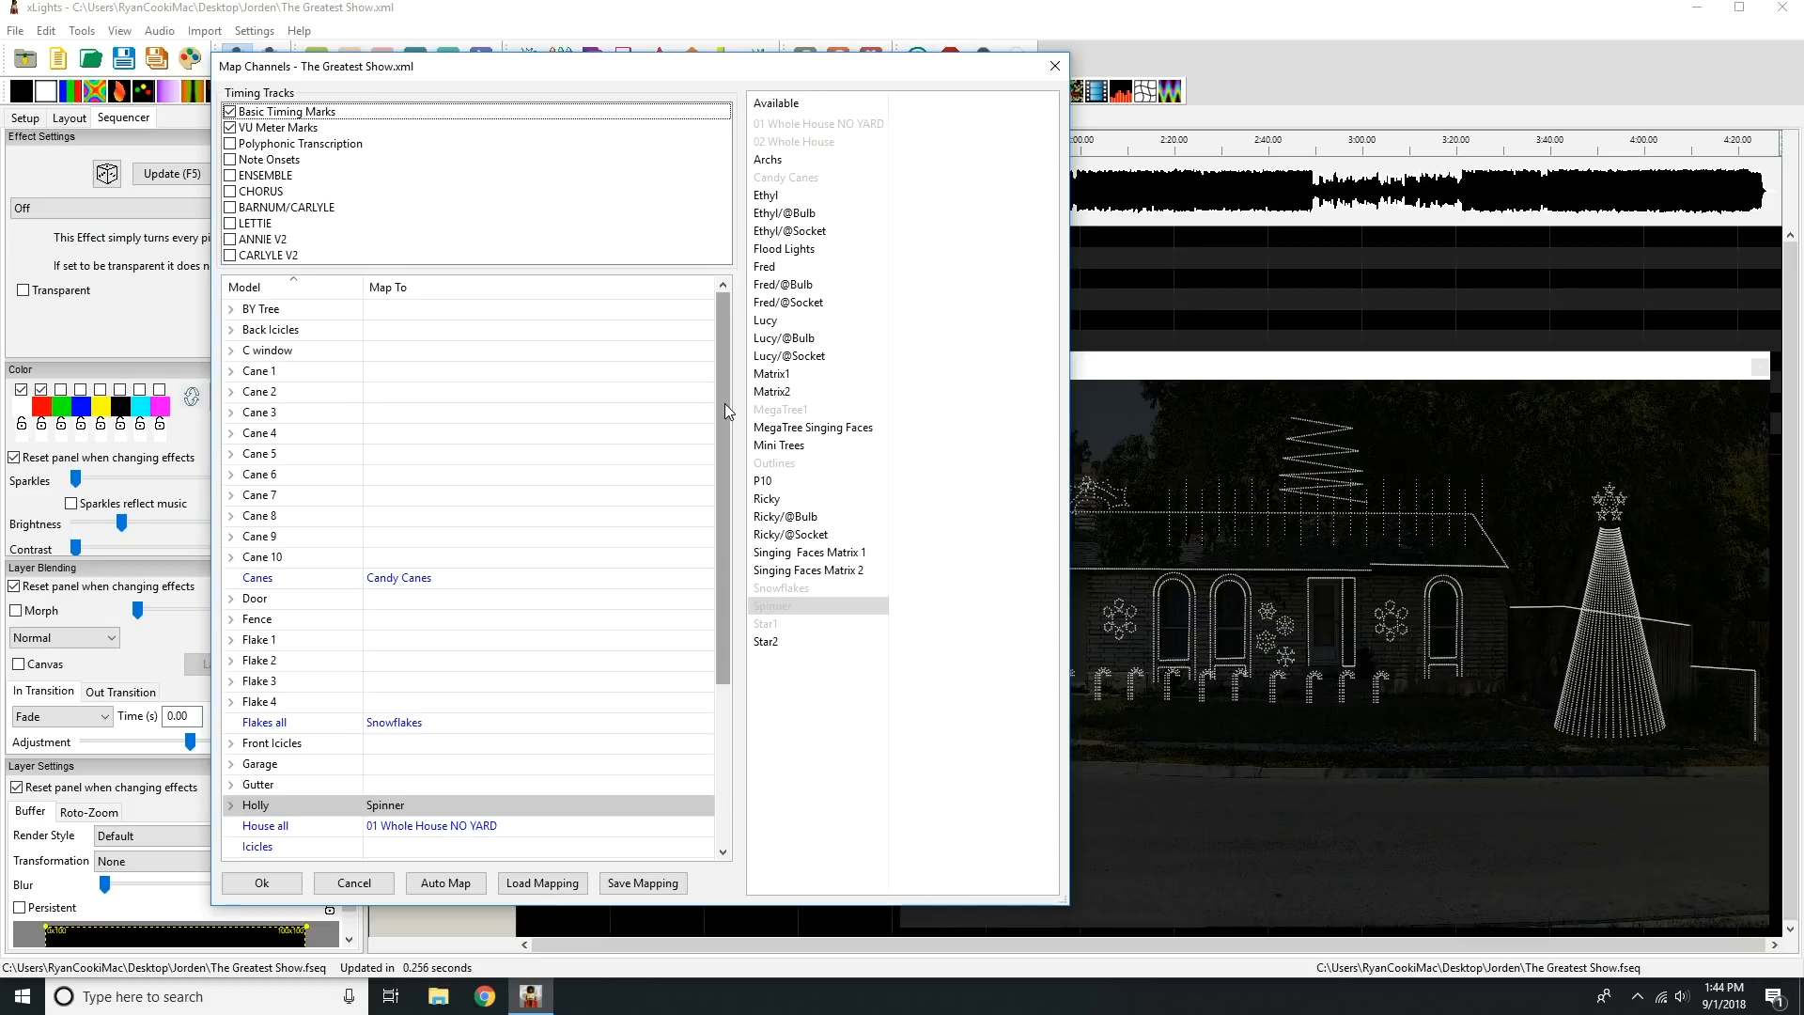
left_click_drag(721, 402, 710, 550)
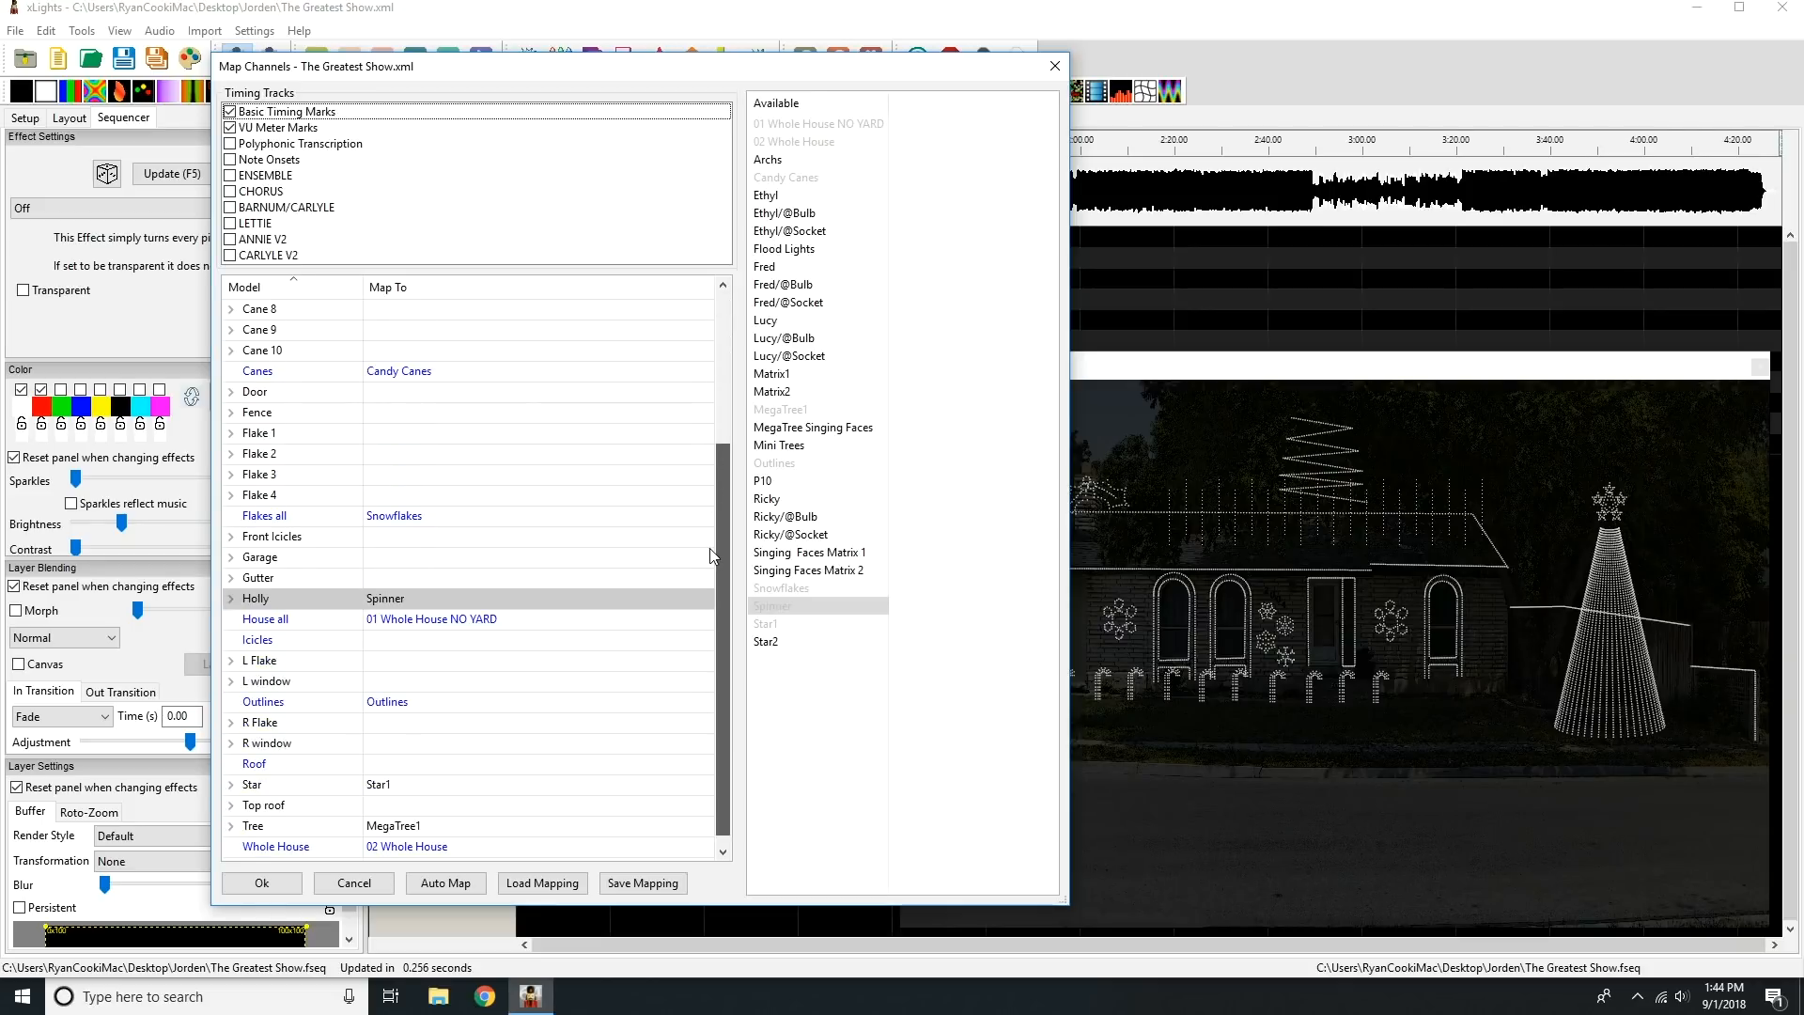
left_click(778, 166)
left_click_drag(778, 166, 445, 640)
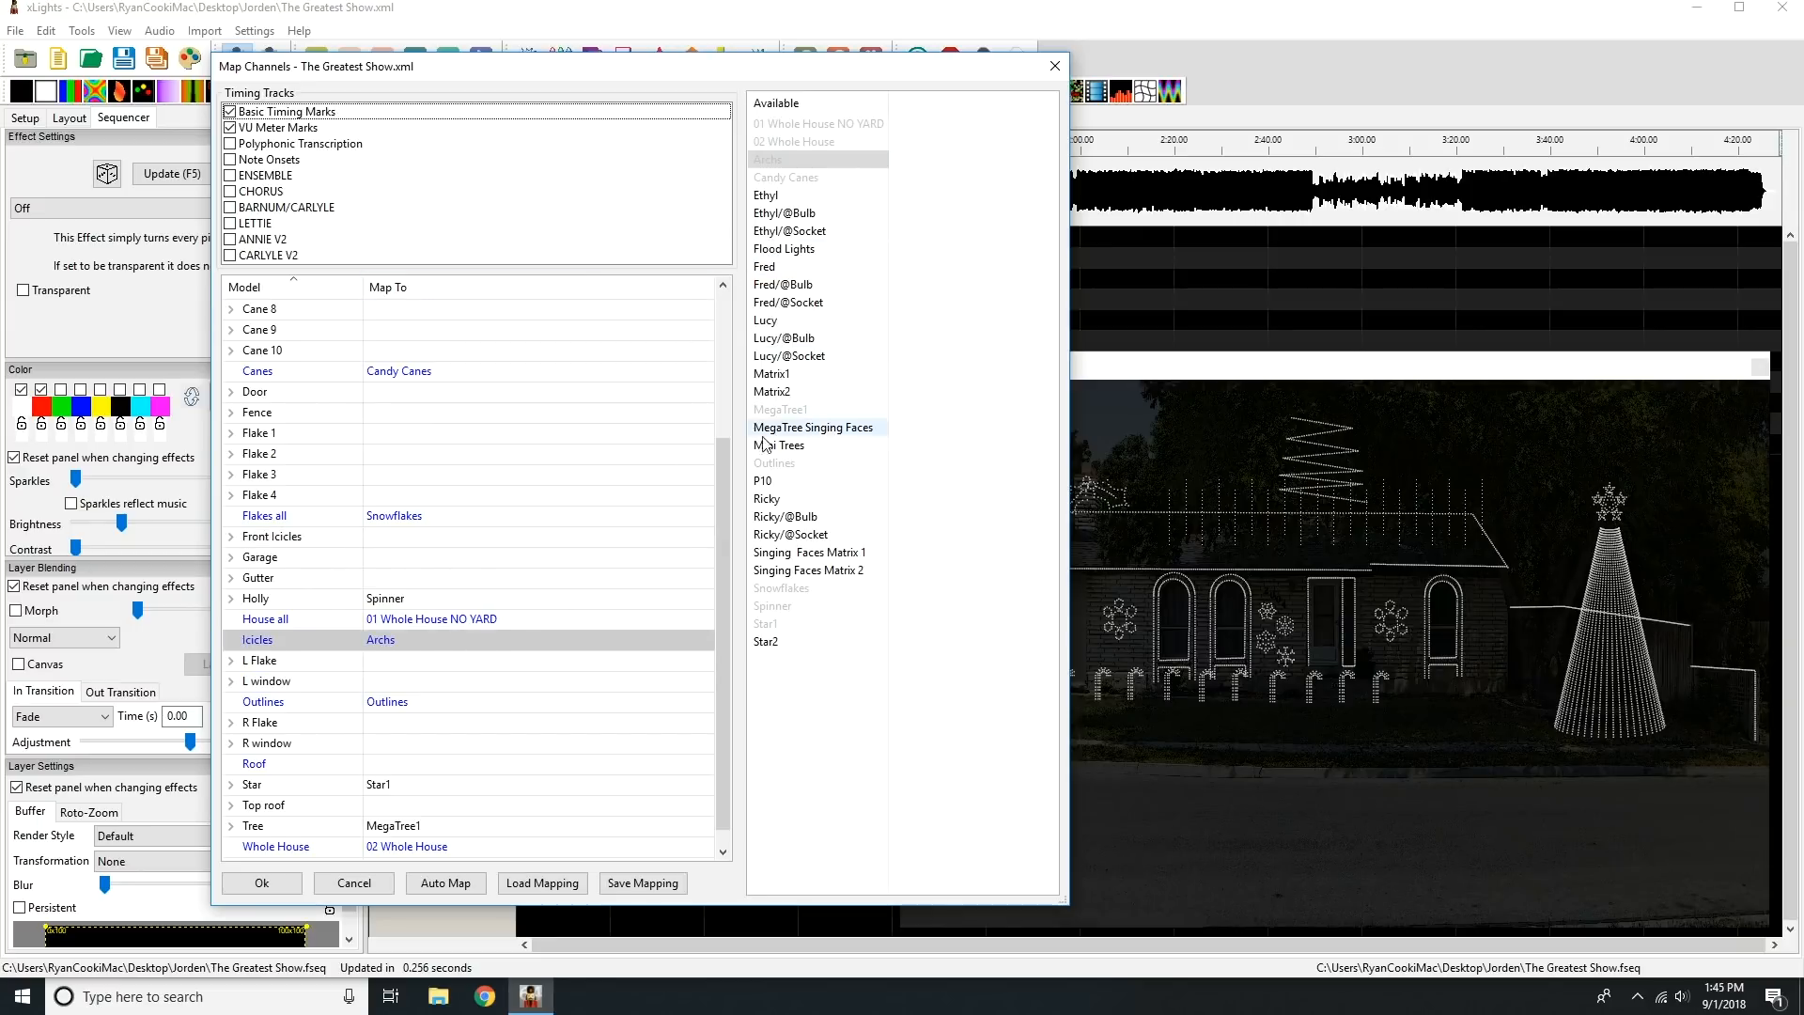
left_click_drag(726, 564, 725, 353)
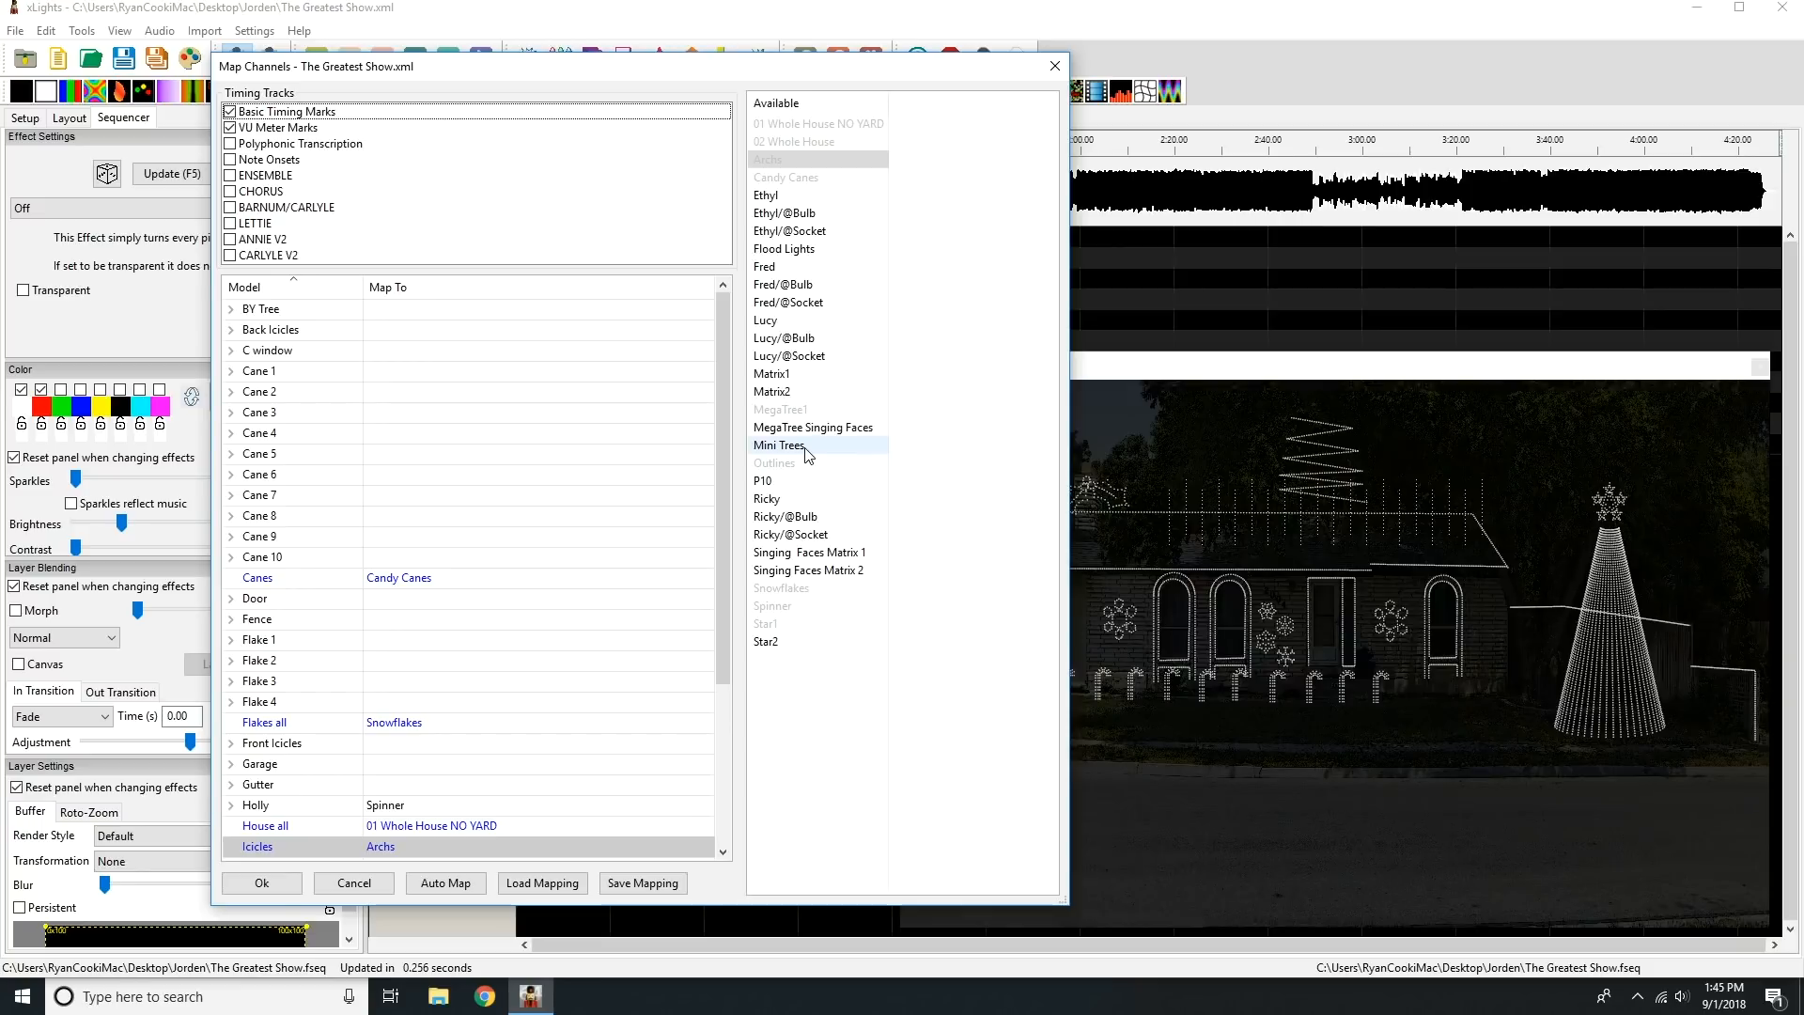
left_click_drag(804, 451, 498, 324)
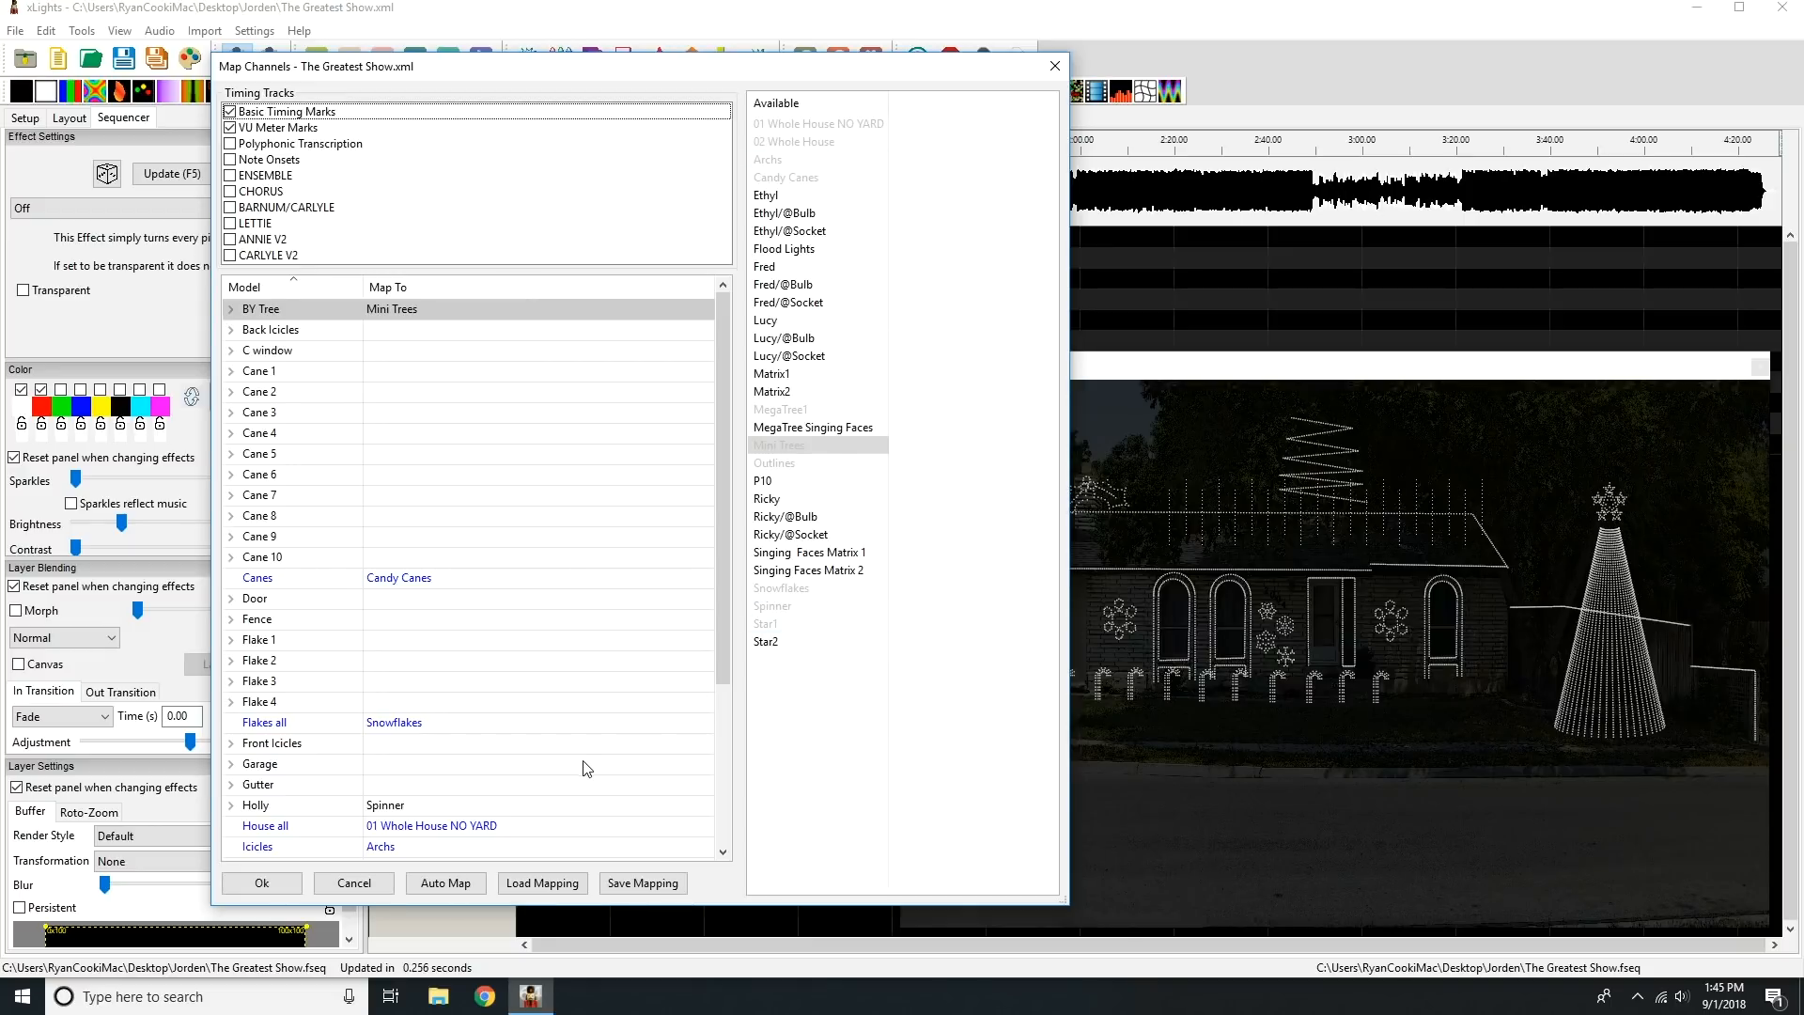
Save the channel mapping for future imports as mapping in the current display's show folder on the Desktop.
left_click(271, 887)
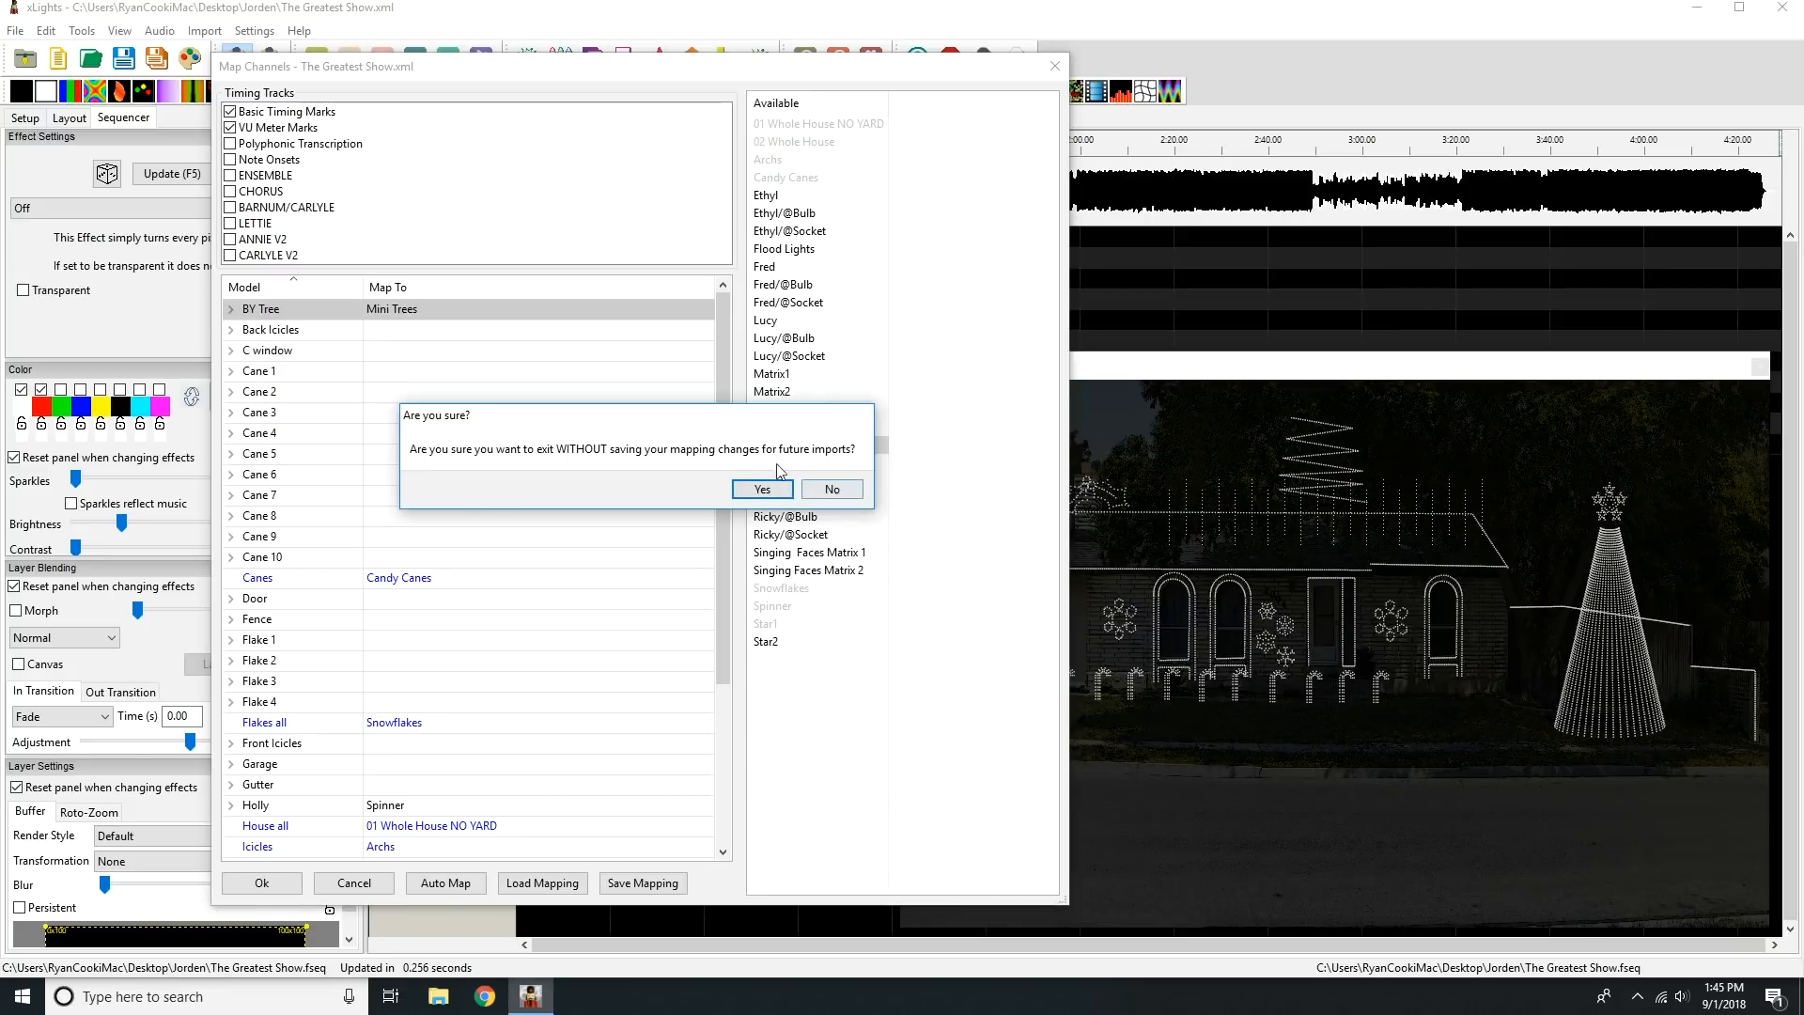
left_click(831, 490)
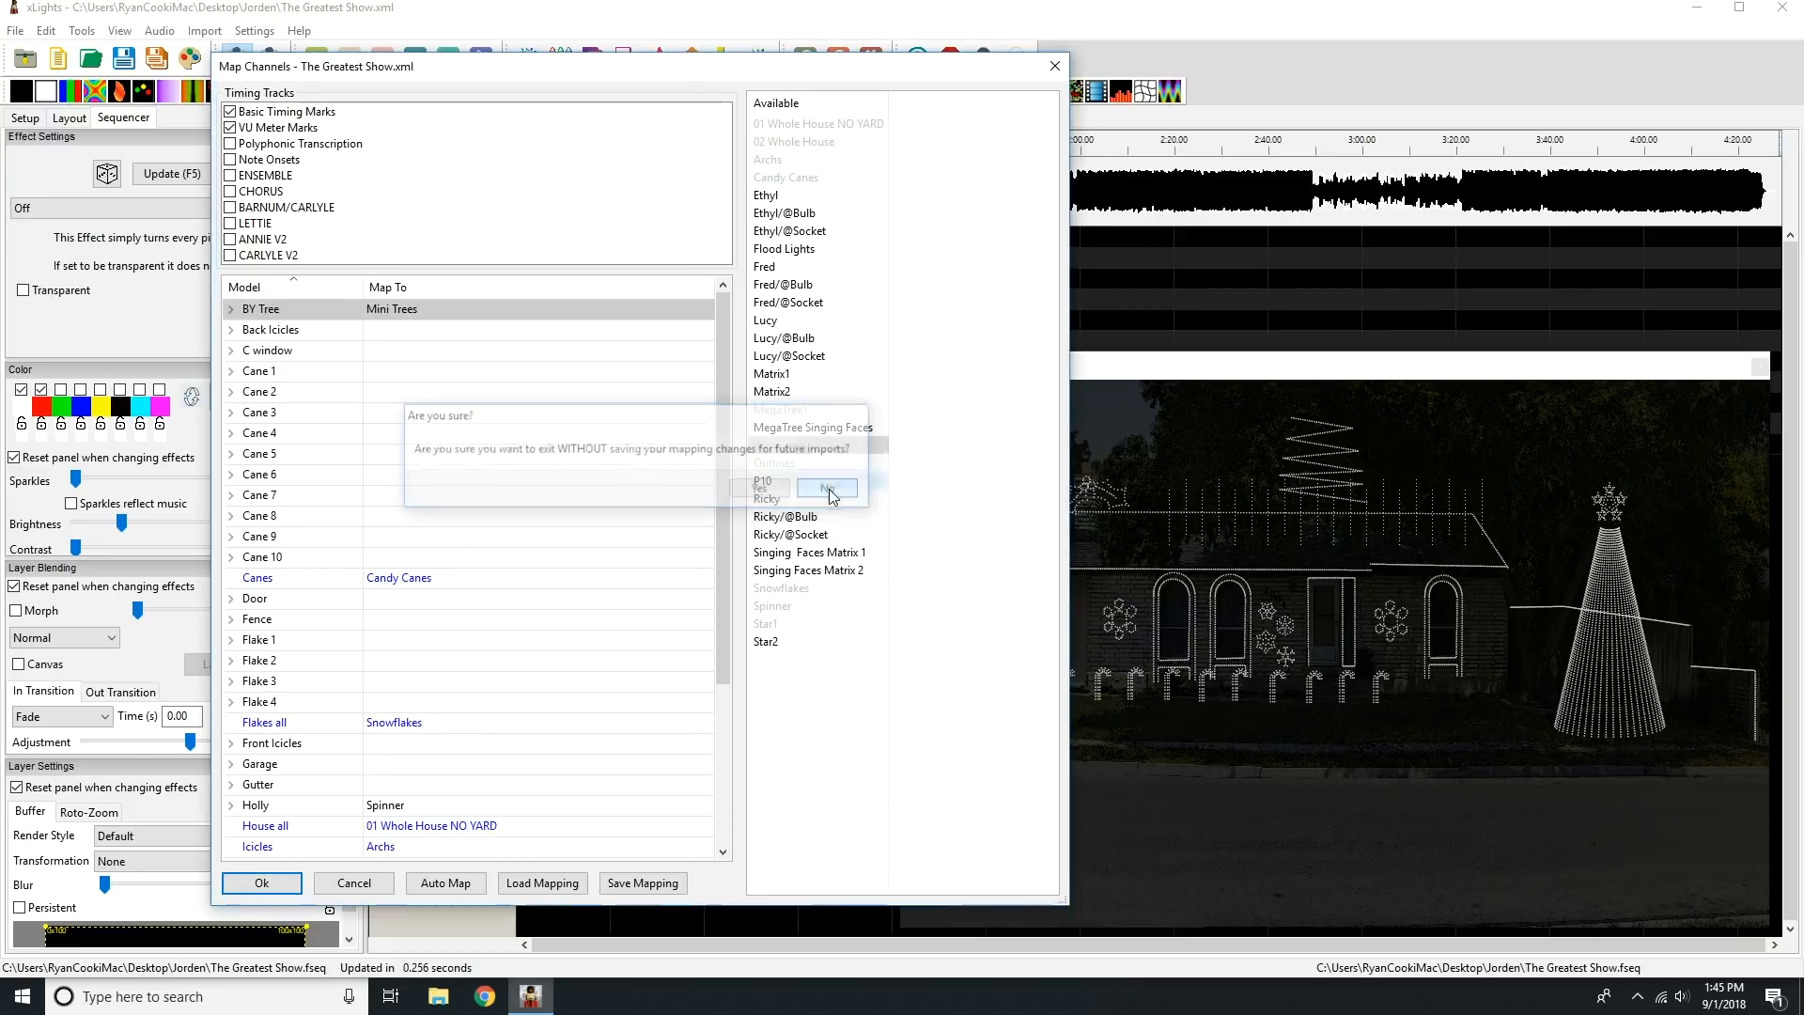
left_click(642, 883)
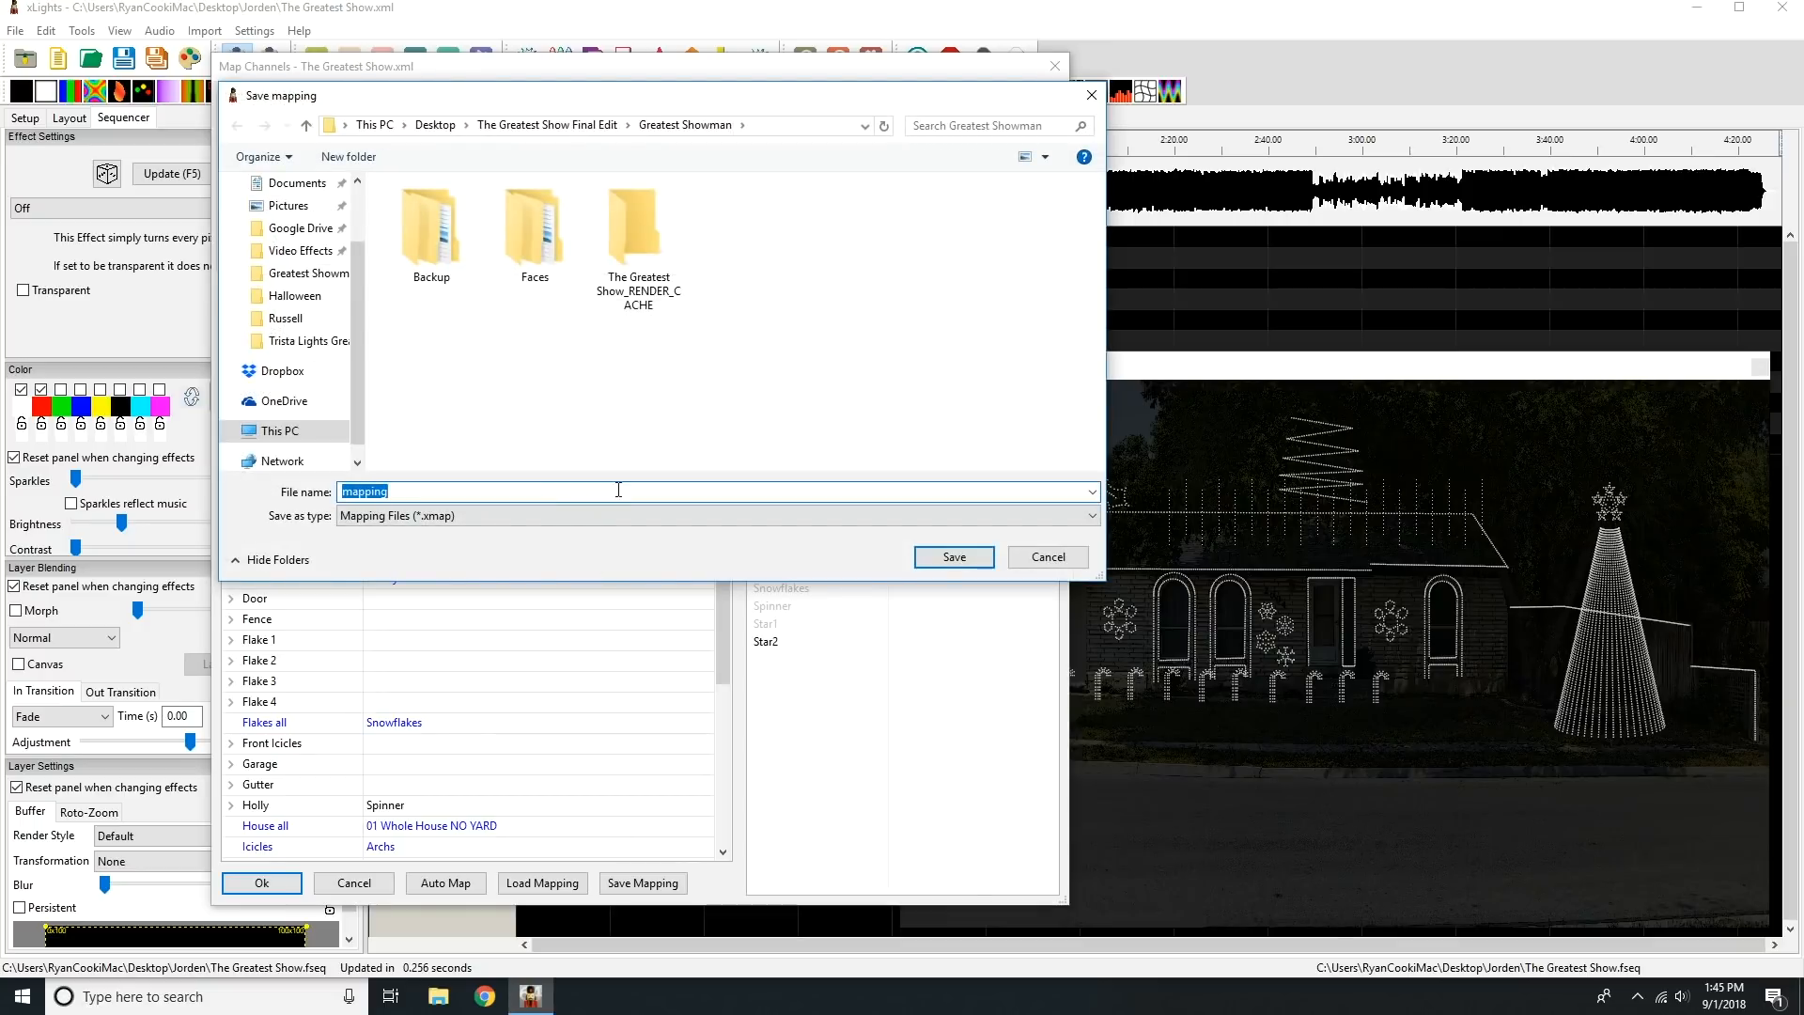
left_click(435, 125)
left_click(449, 210)
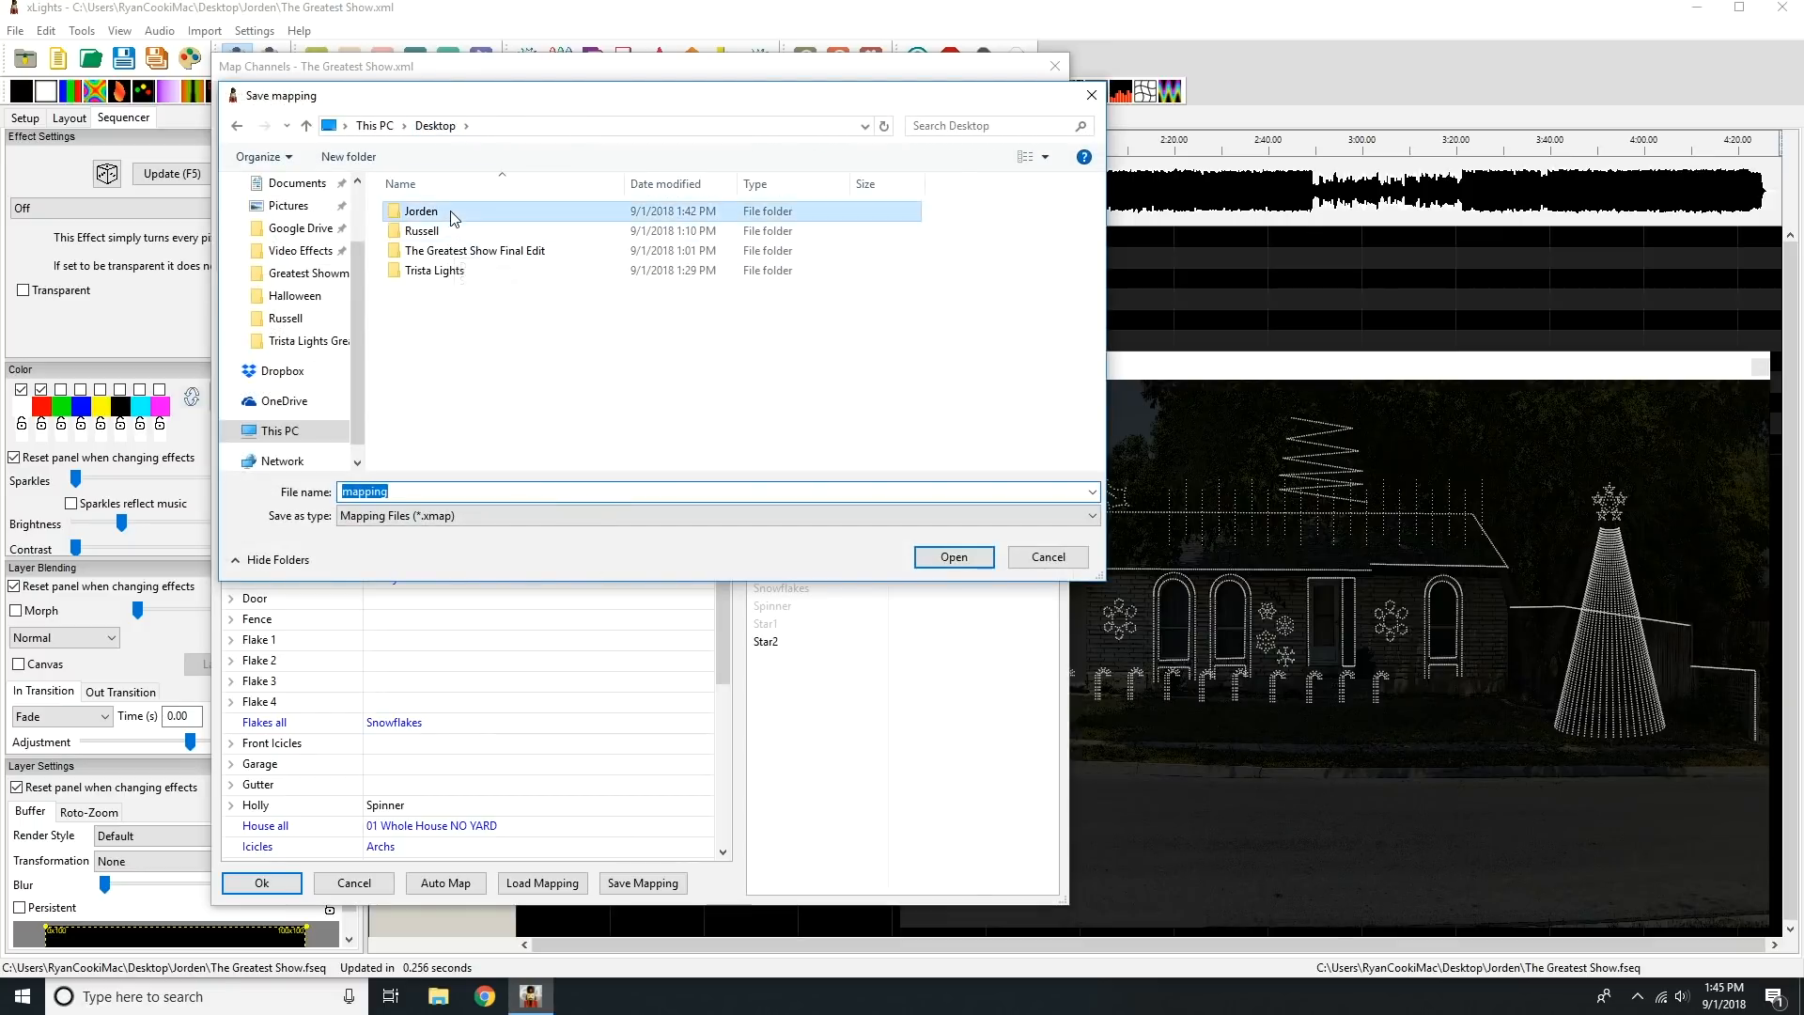
double_click(449, 210)
left_click(990, 560)
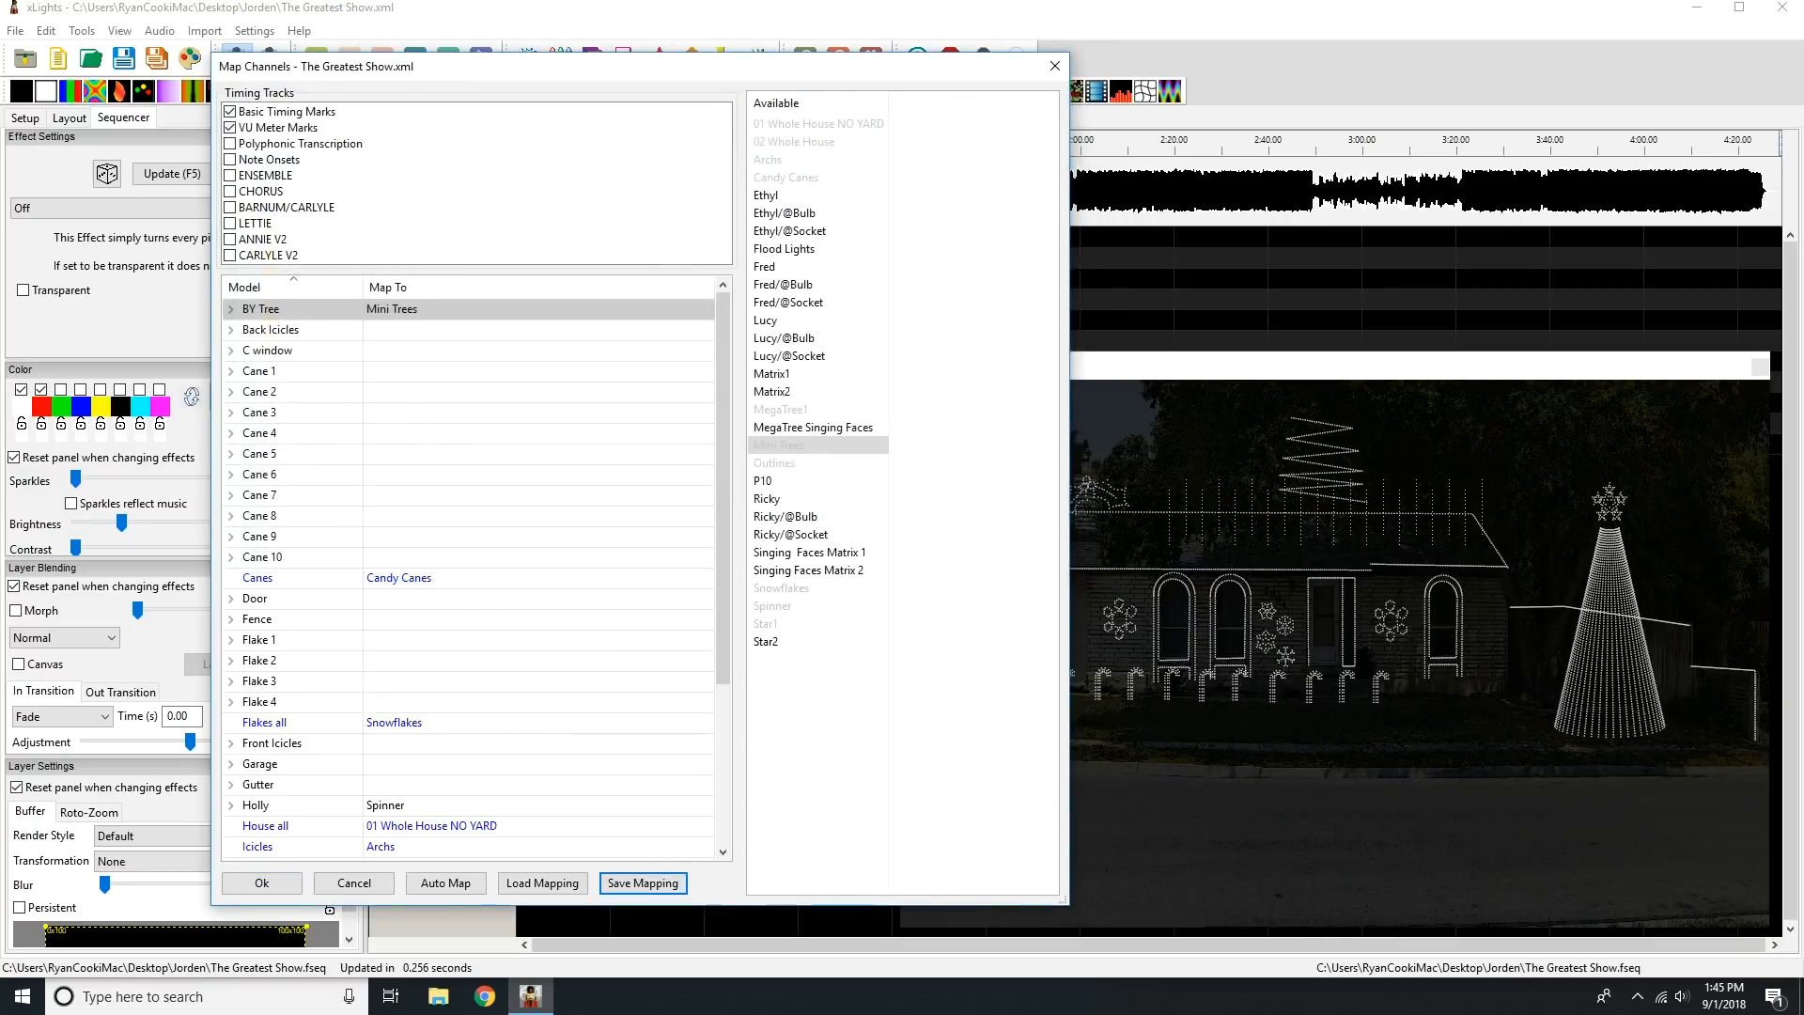
Import the mapped effects into the sequence and save the sequence.
left_click(261, 883)
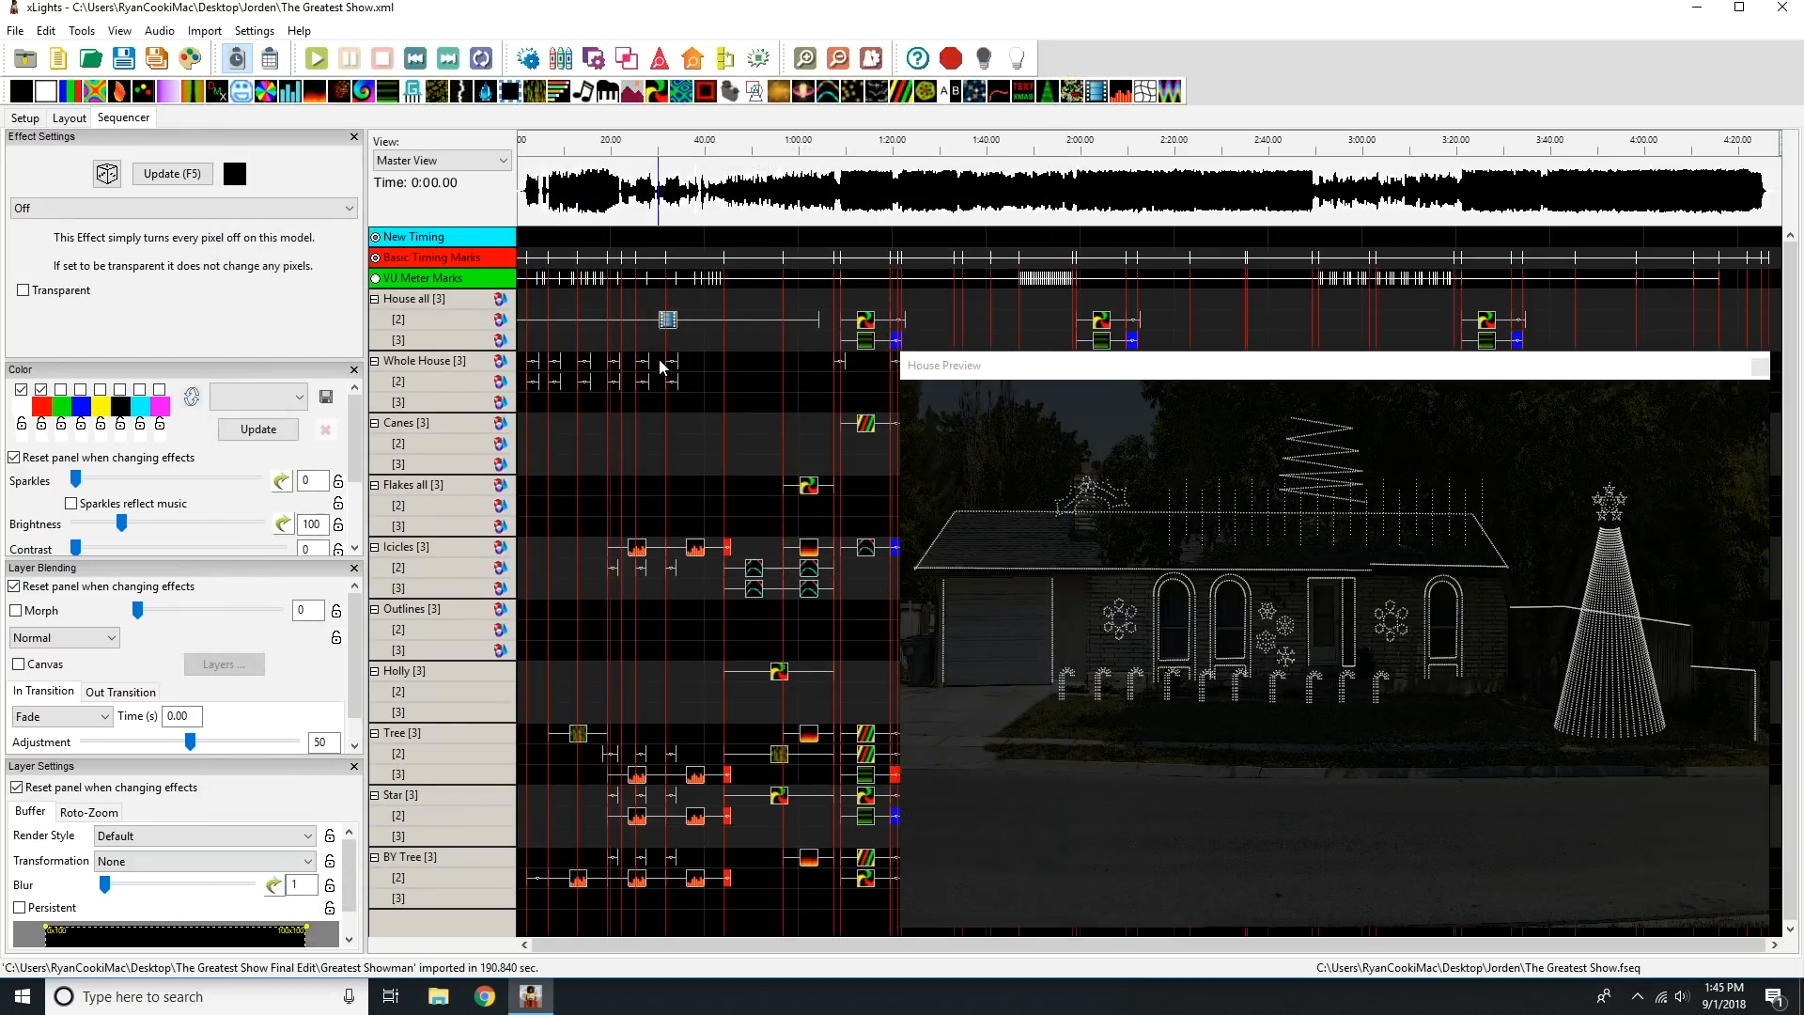
left_click(120, 60)
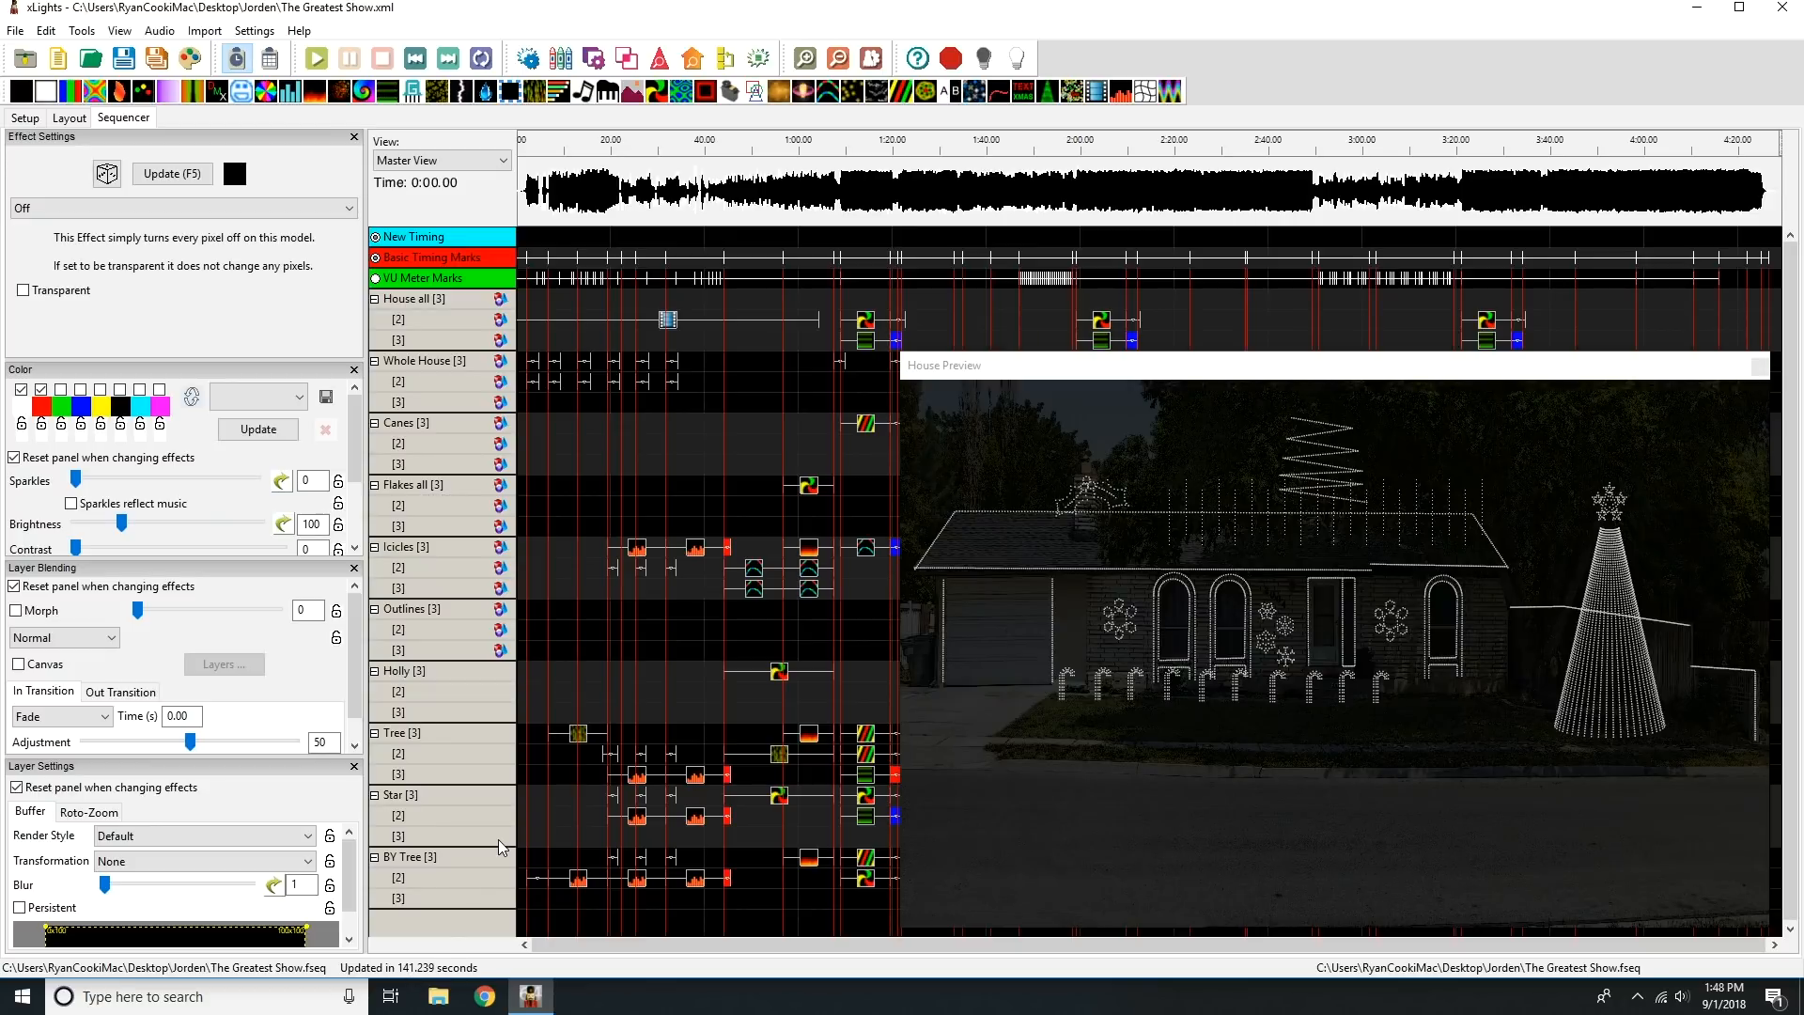
Play the sequence in the House Preview from near the beginning and again from about 0:57, and stop playback.
left_click(535, 147)
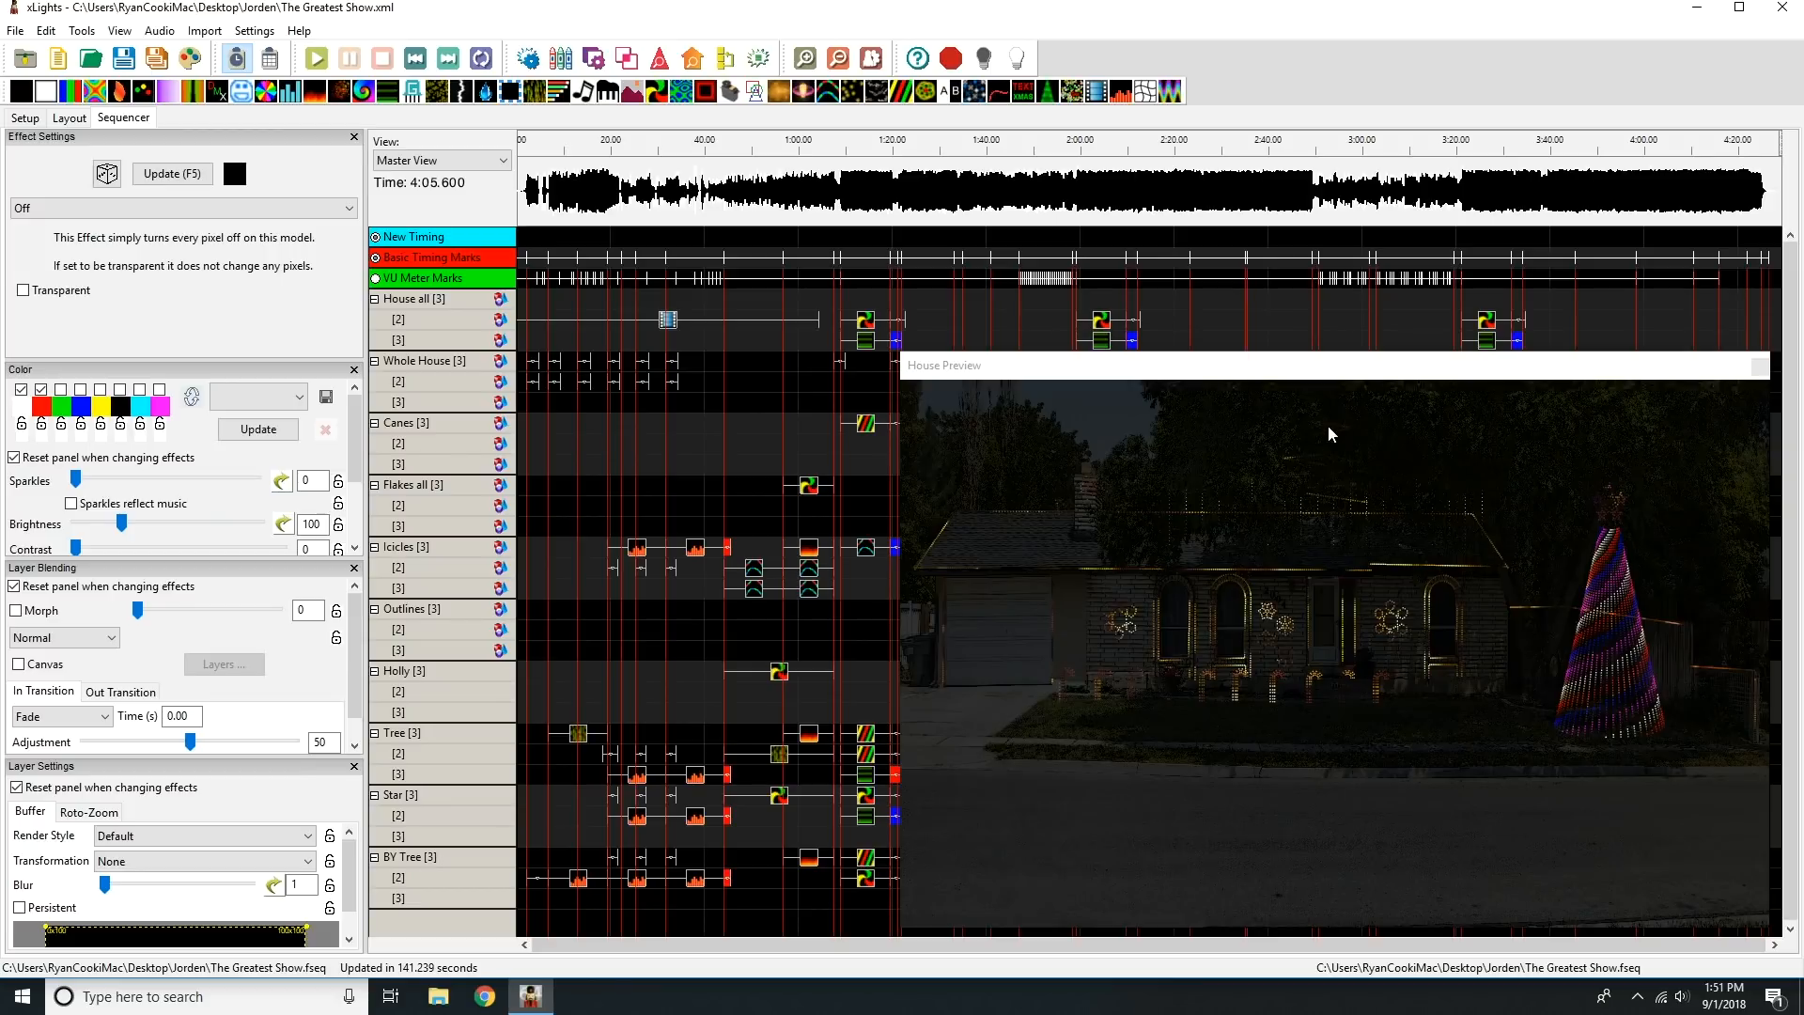
left_click(788, 145)
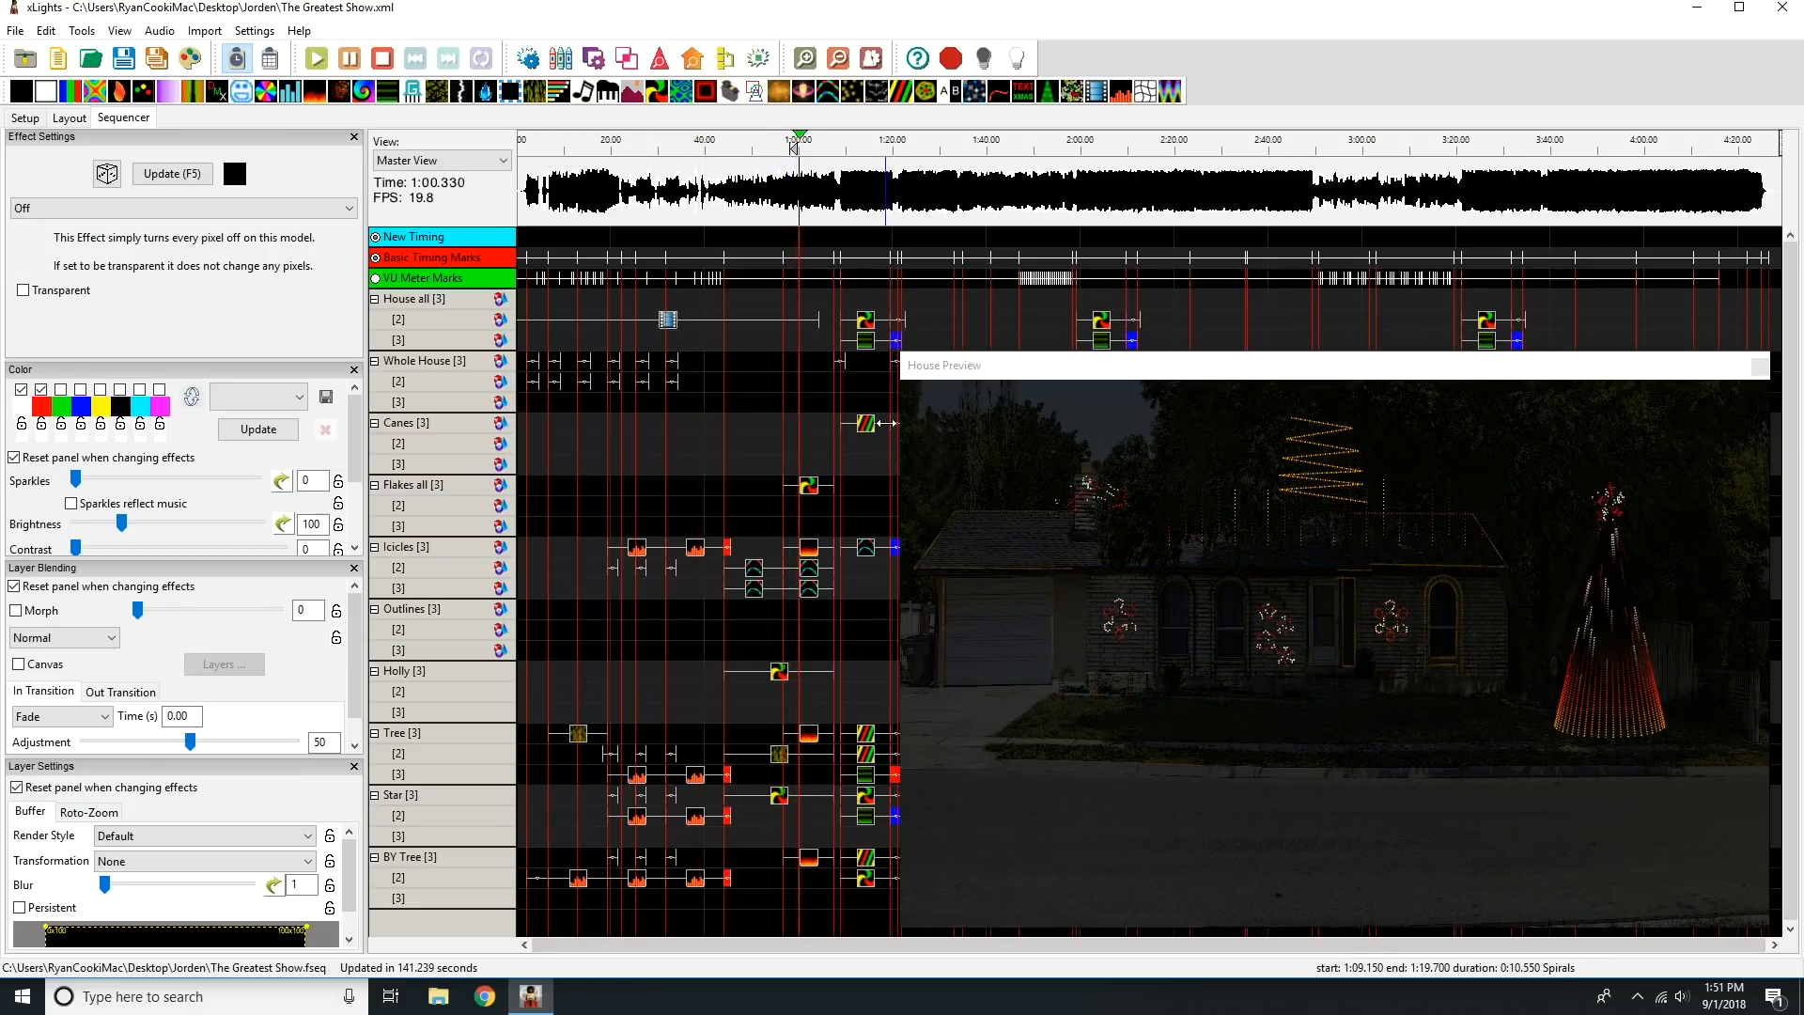
left_click(385, 58)
Close the House Preview and delete all effects on the three BY Tree layers.
left_click(1760, 366)
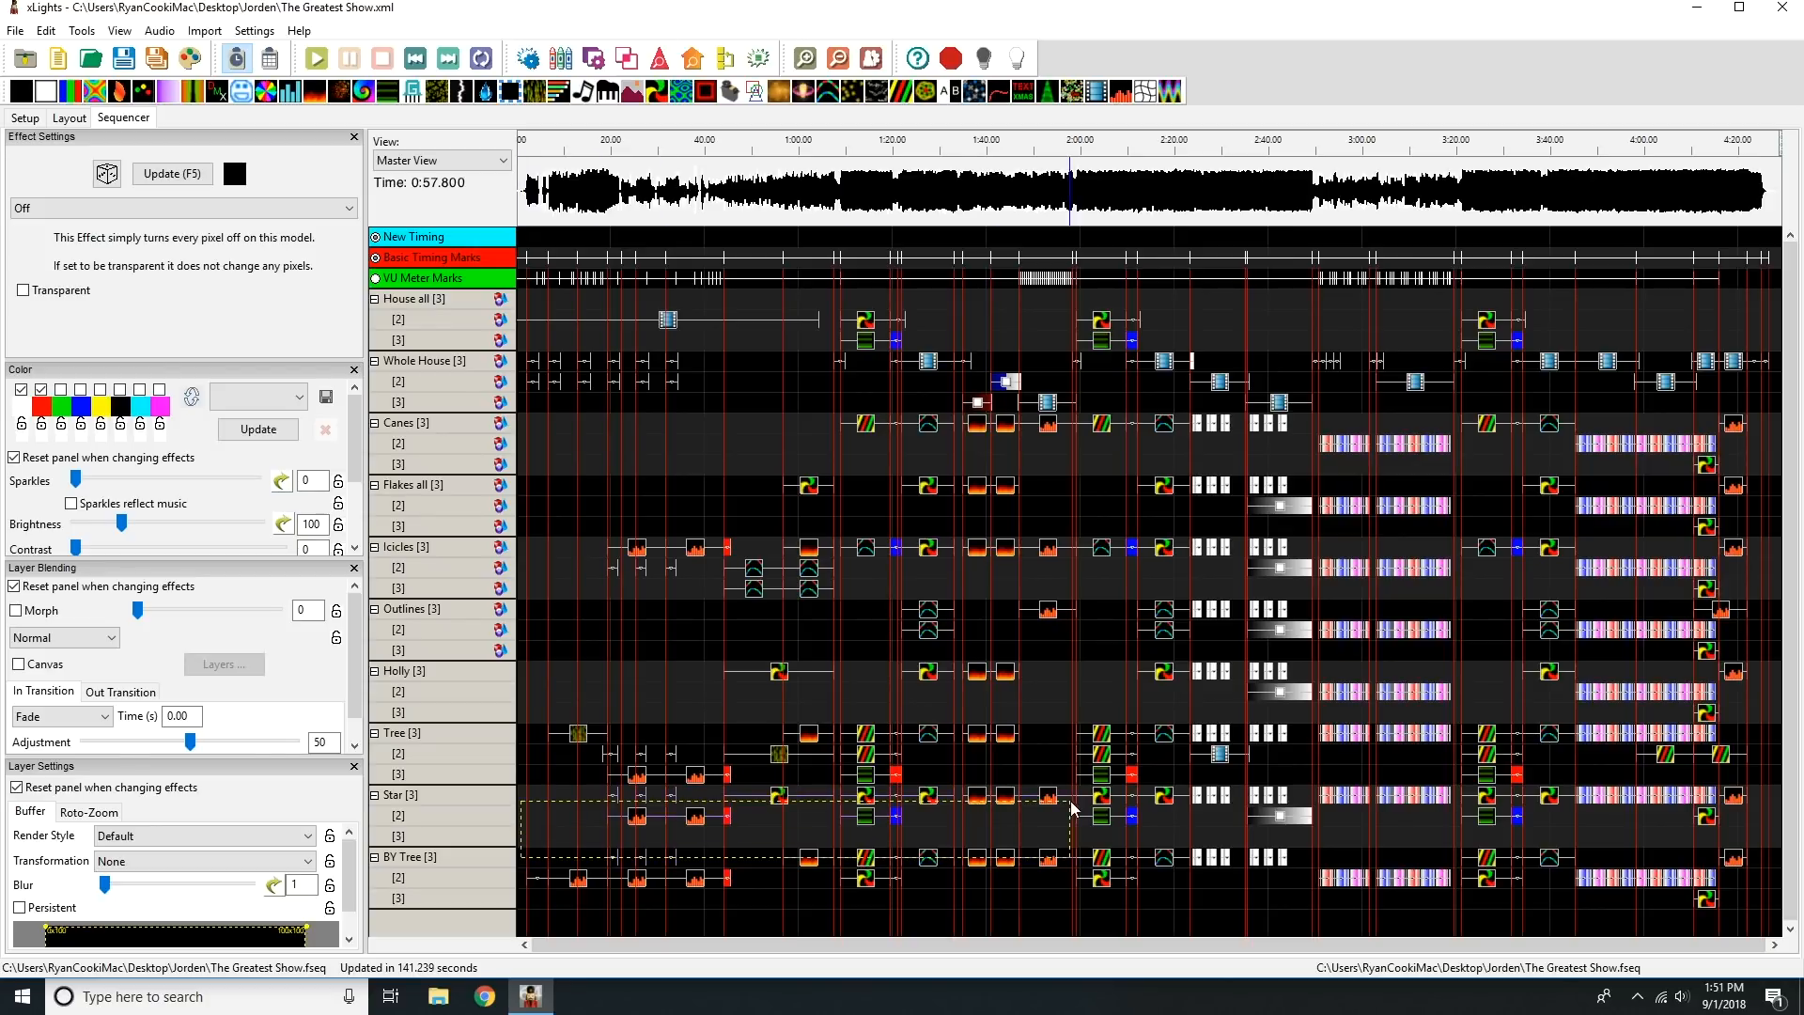
left_click_drag(519, 857, 1748, 910)
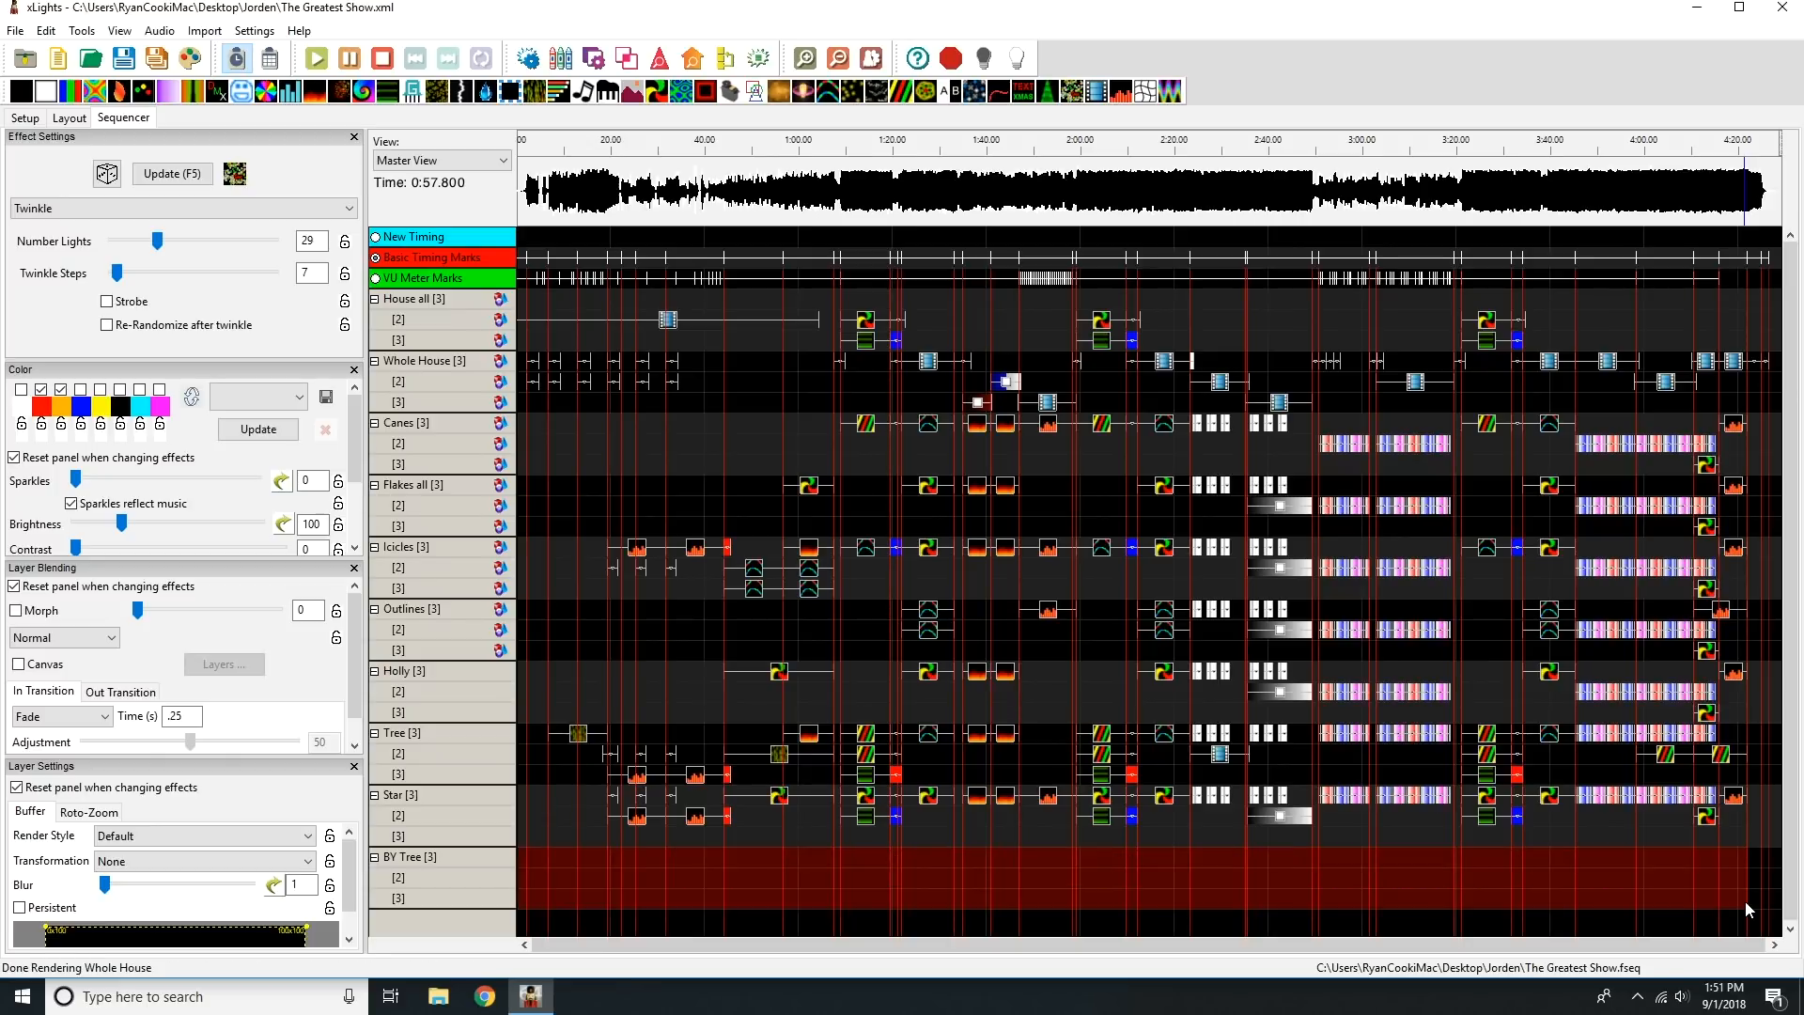
key("Delete")
Choose the Greatest Showman sequence file in The Greatest Show Final Edit folder on the Desktop as the source for importing effects.
left_click(204, 30)
left_click(214, 53)
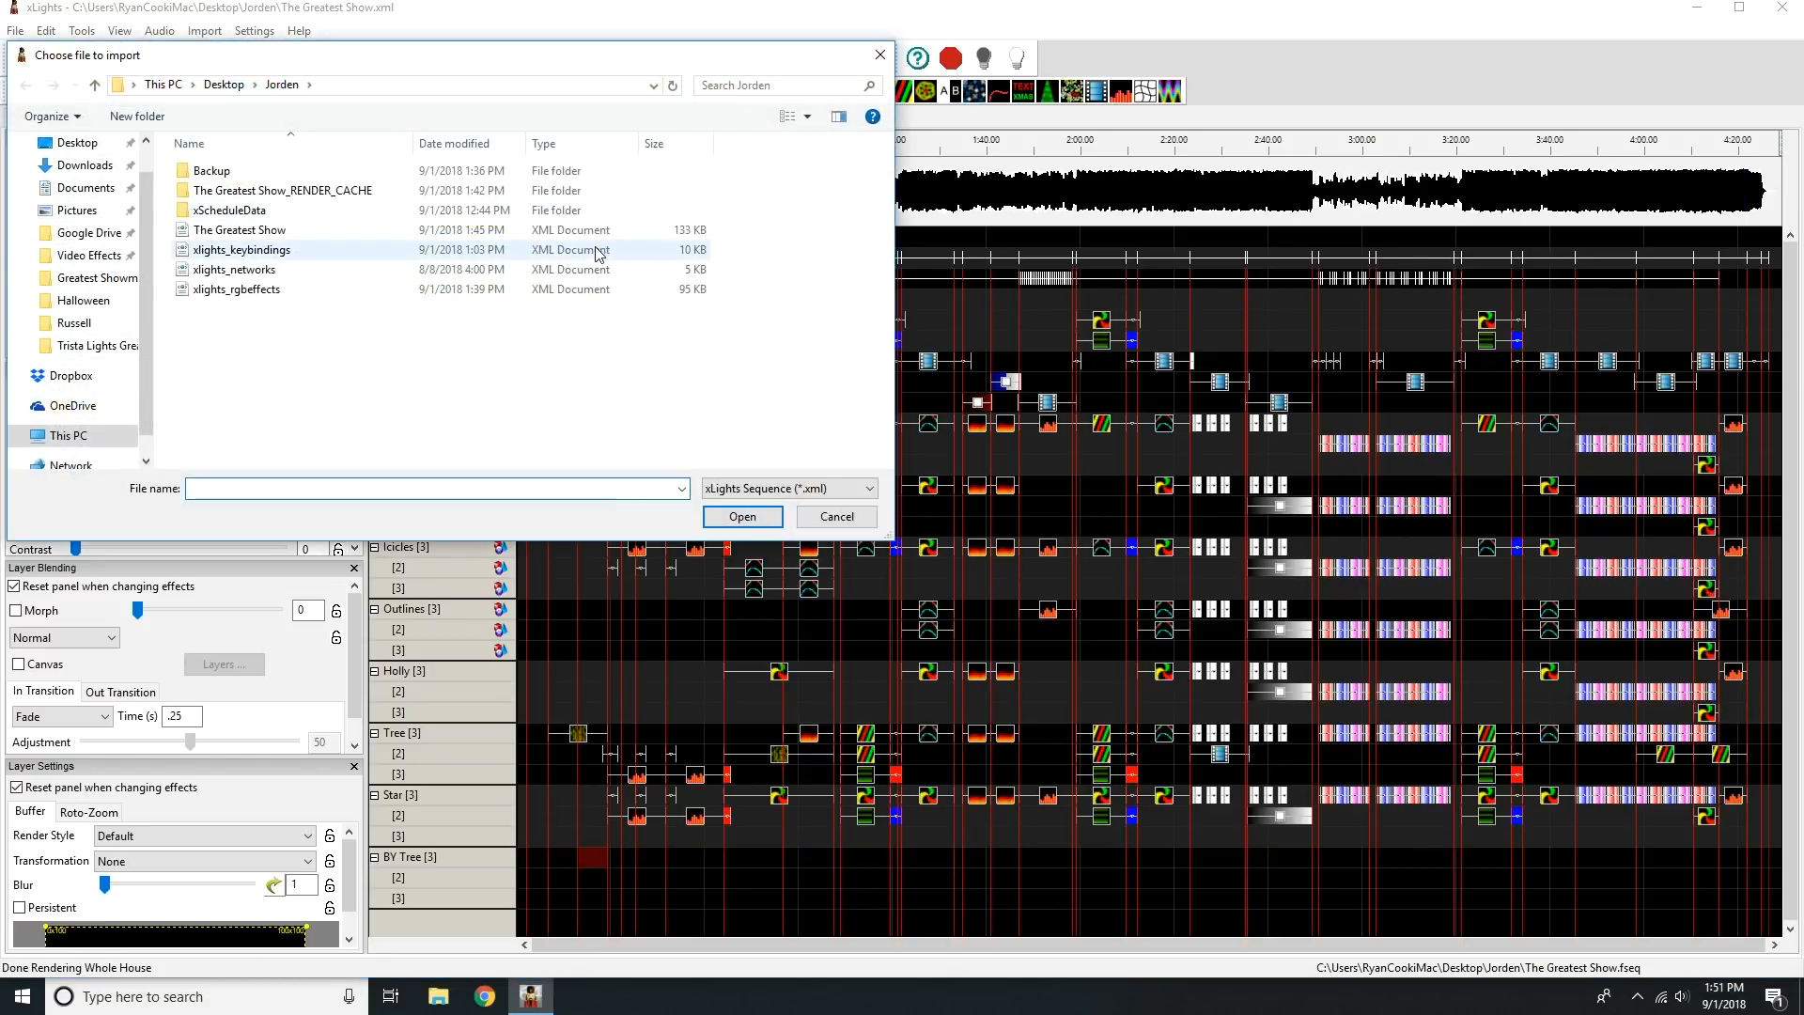
left_click(224, 84)
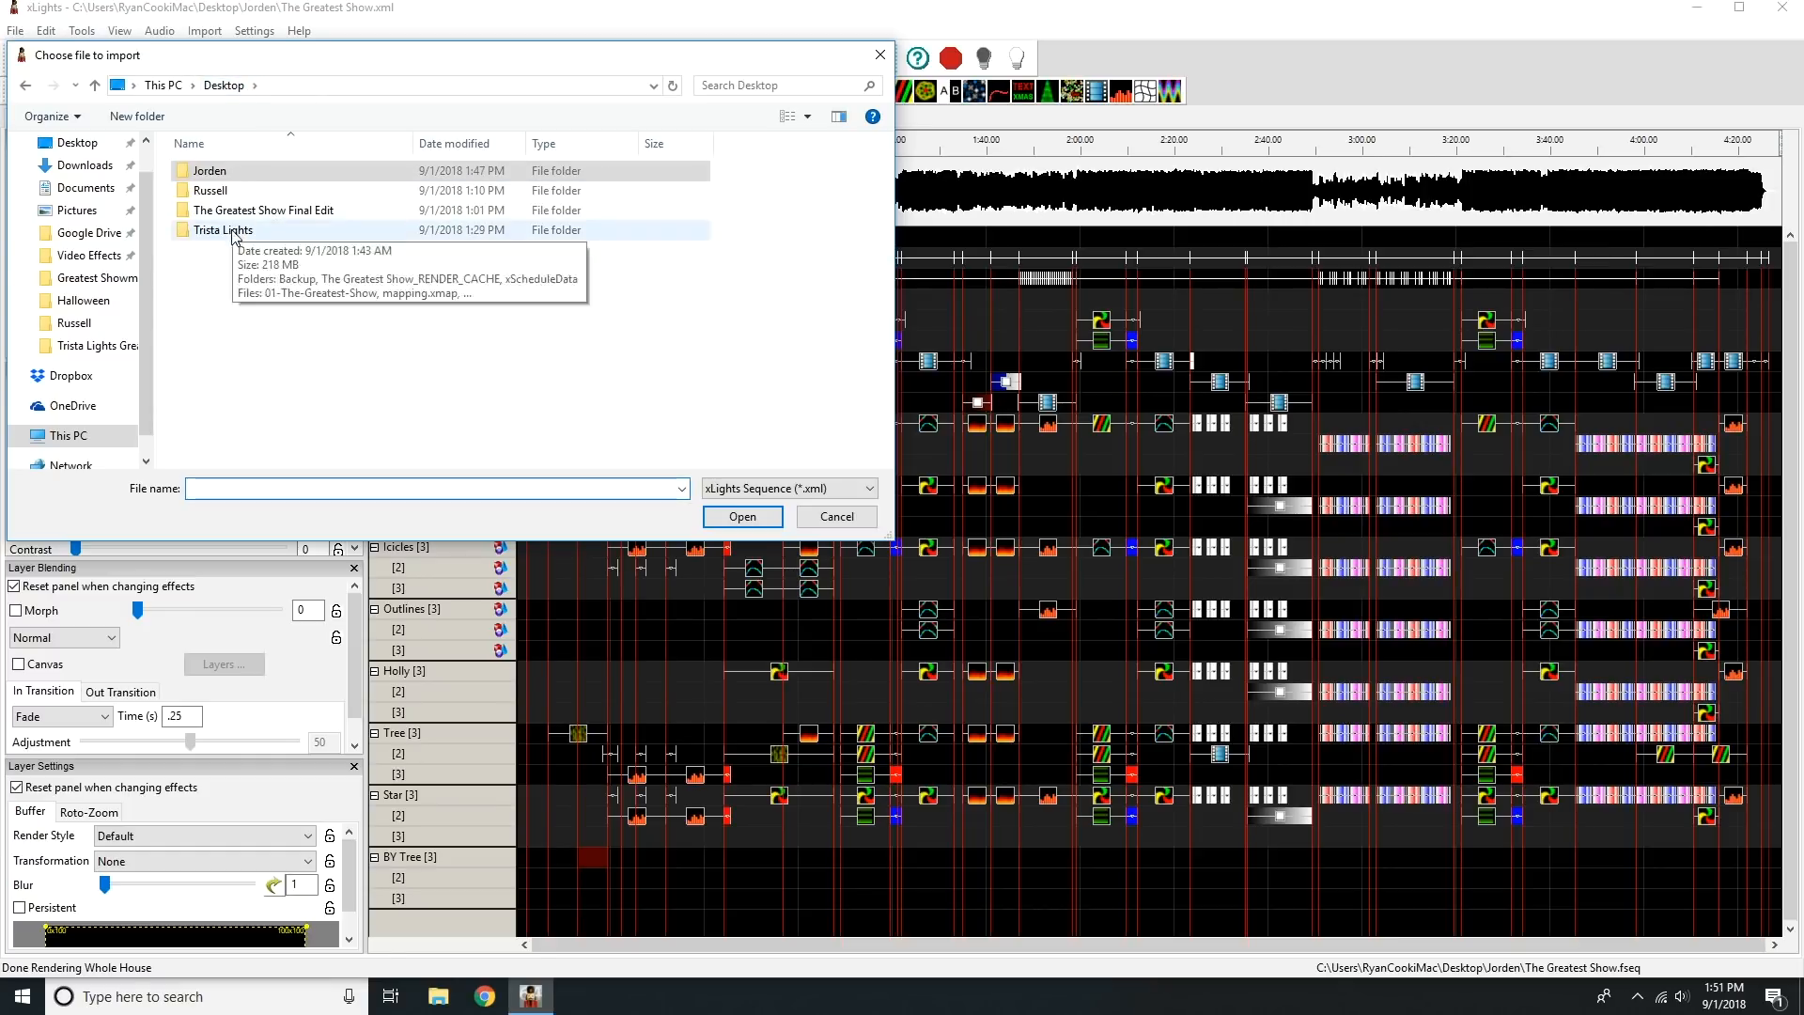
double_click(247, 211)
double_click(243, 173)
left_click(531, 193)
left_click(725, 517)
Load mapping.xmap from the current display's show folder and map Star2 to the BY Tree model in place of Mini Trees.
left_click(421, 622)
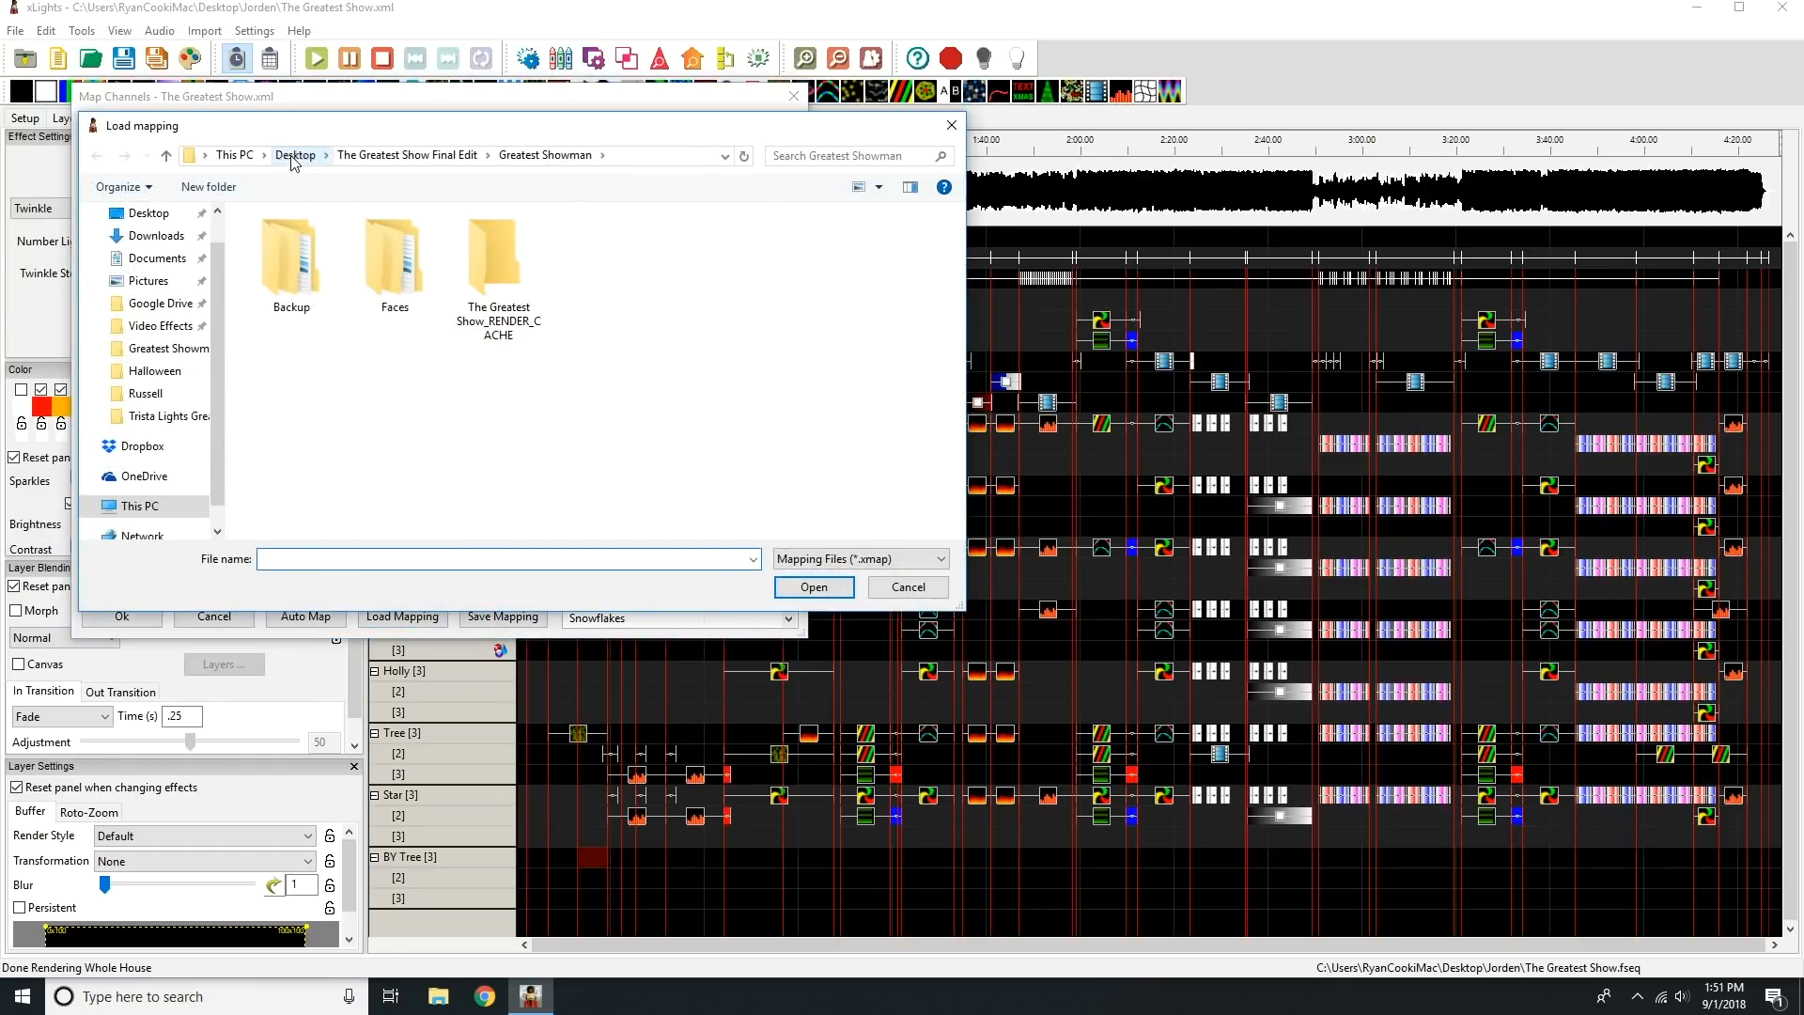
left_click(295, 155)
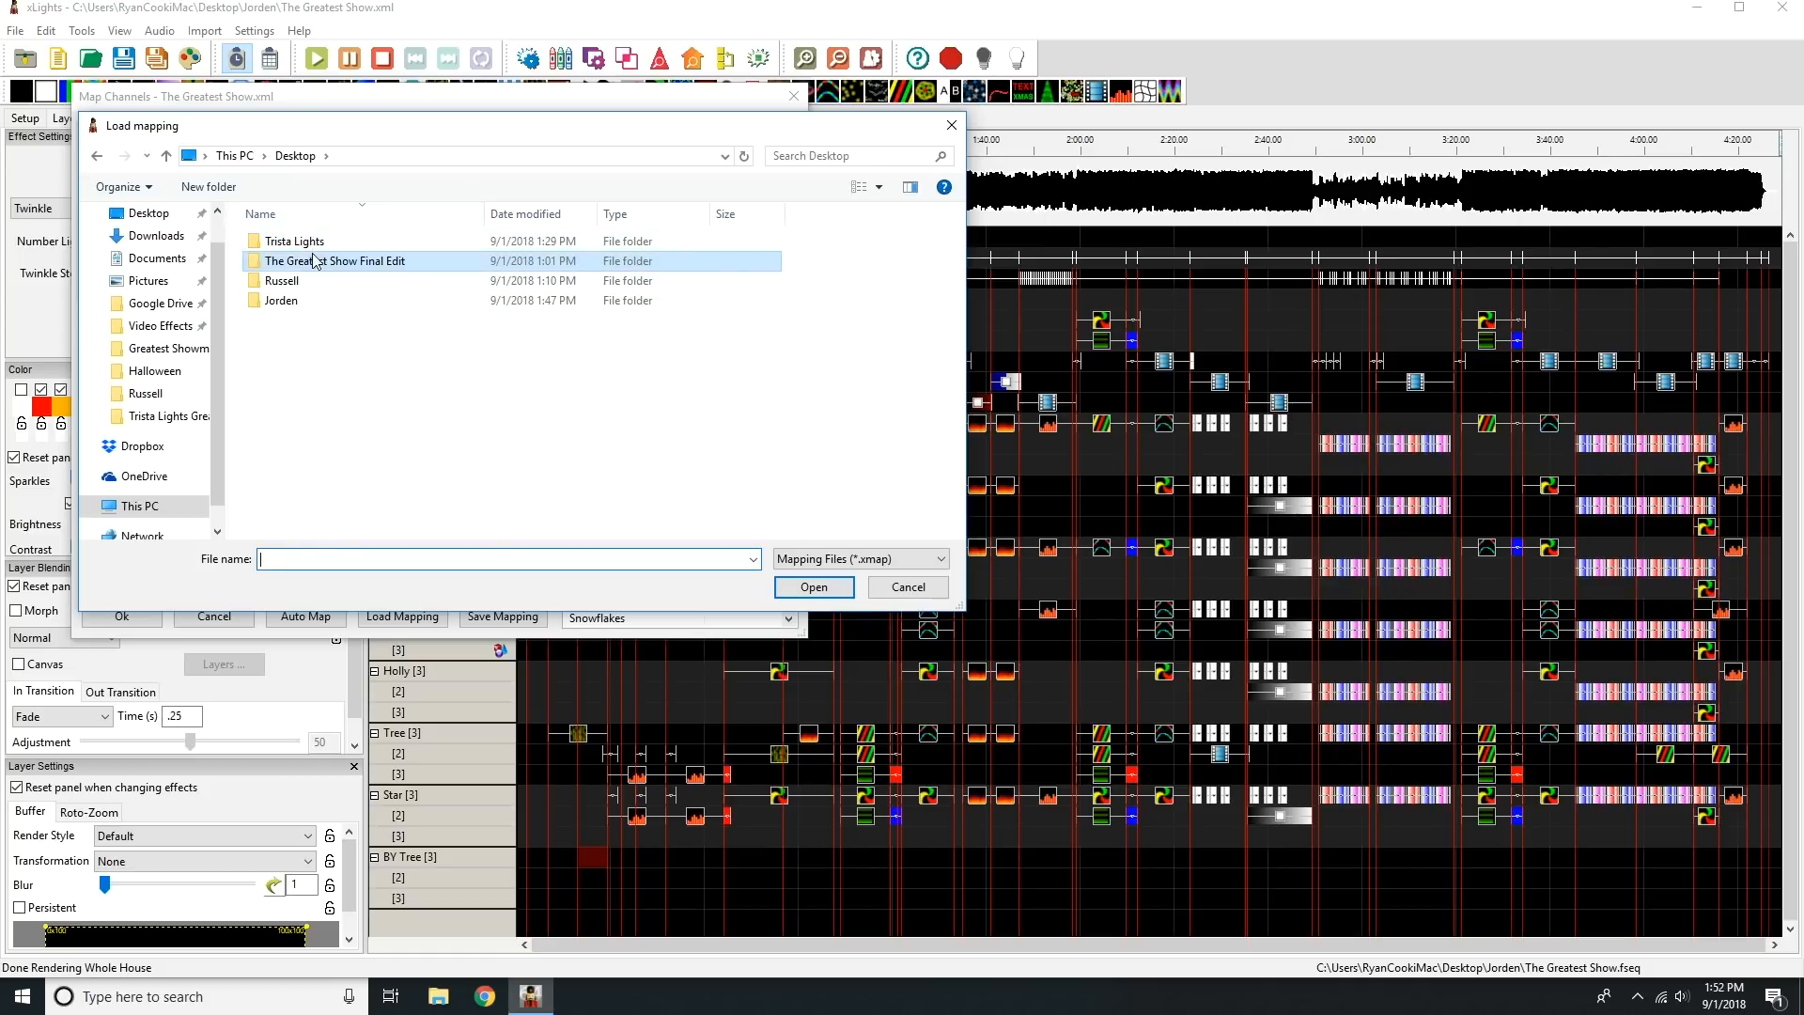
double_click(302, 300)
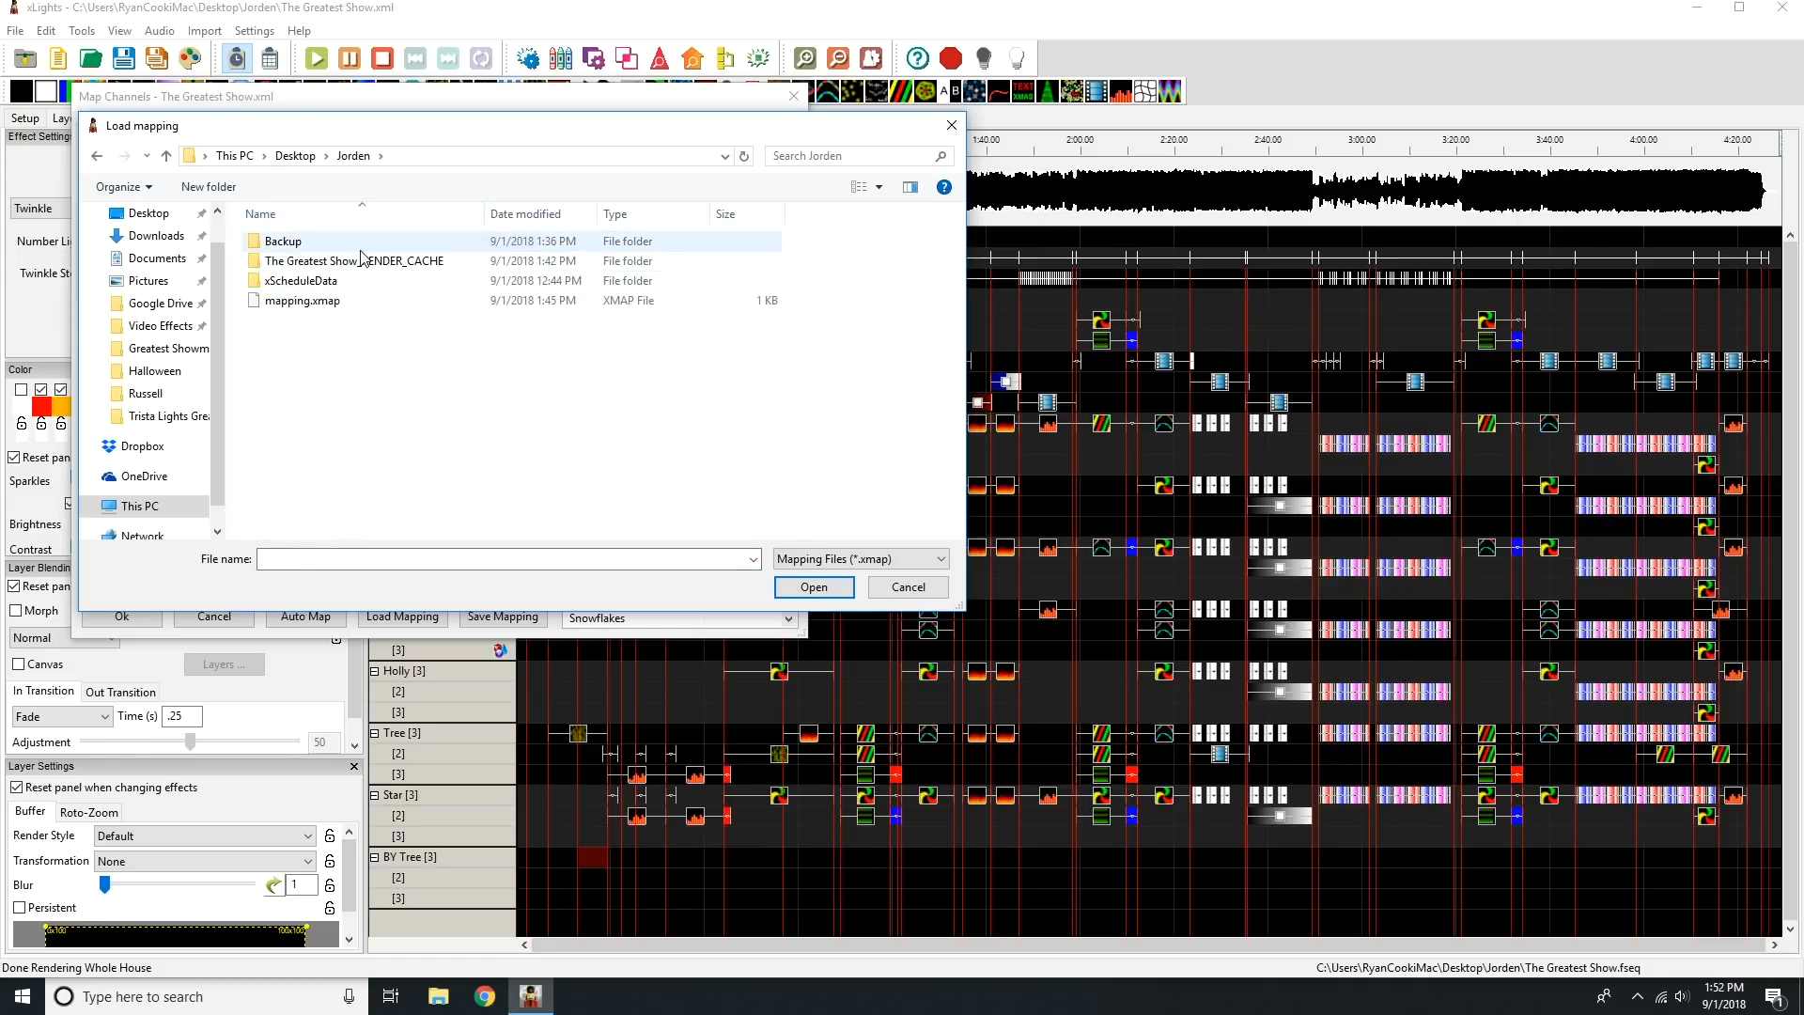
double_click(303, 300)
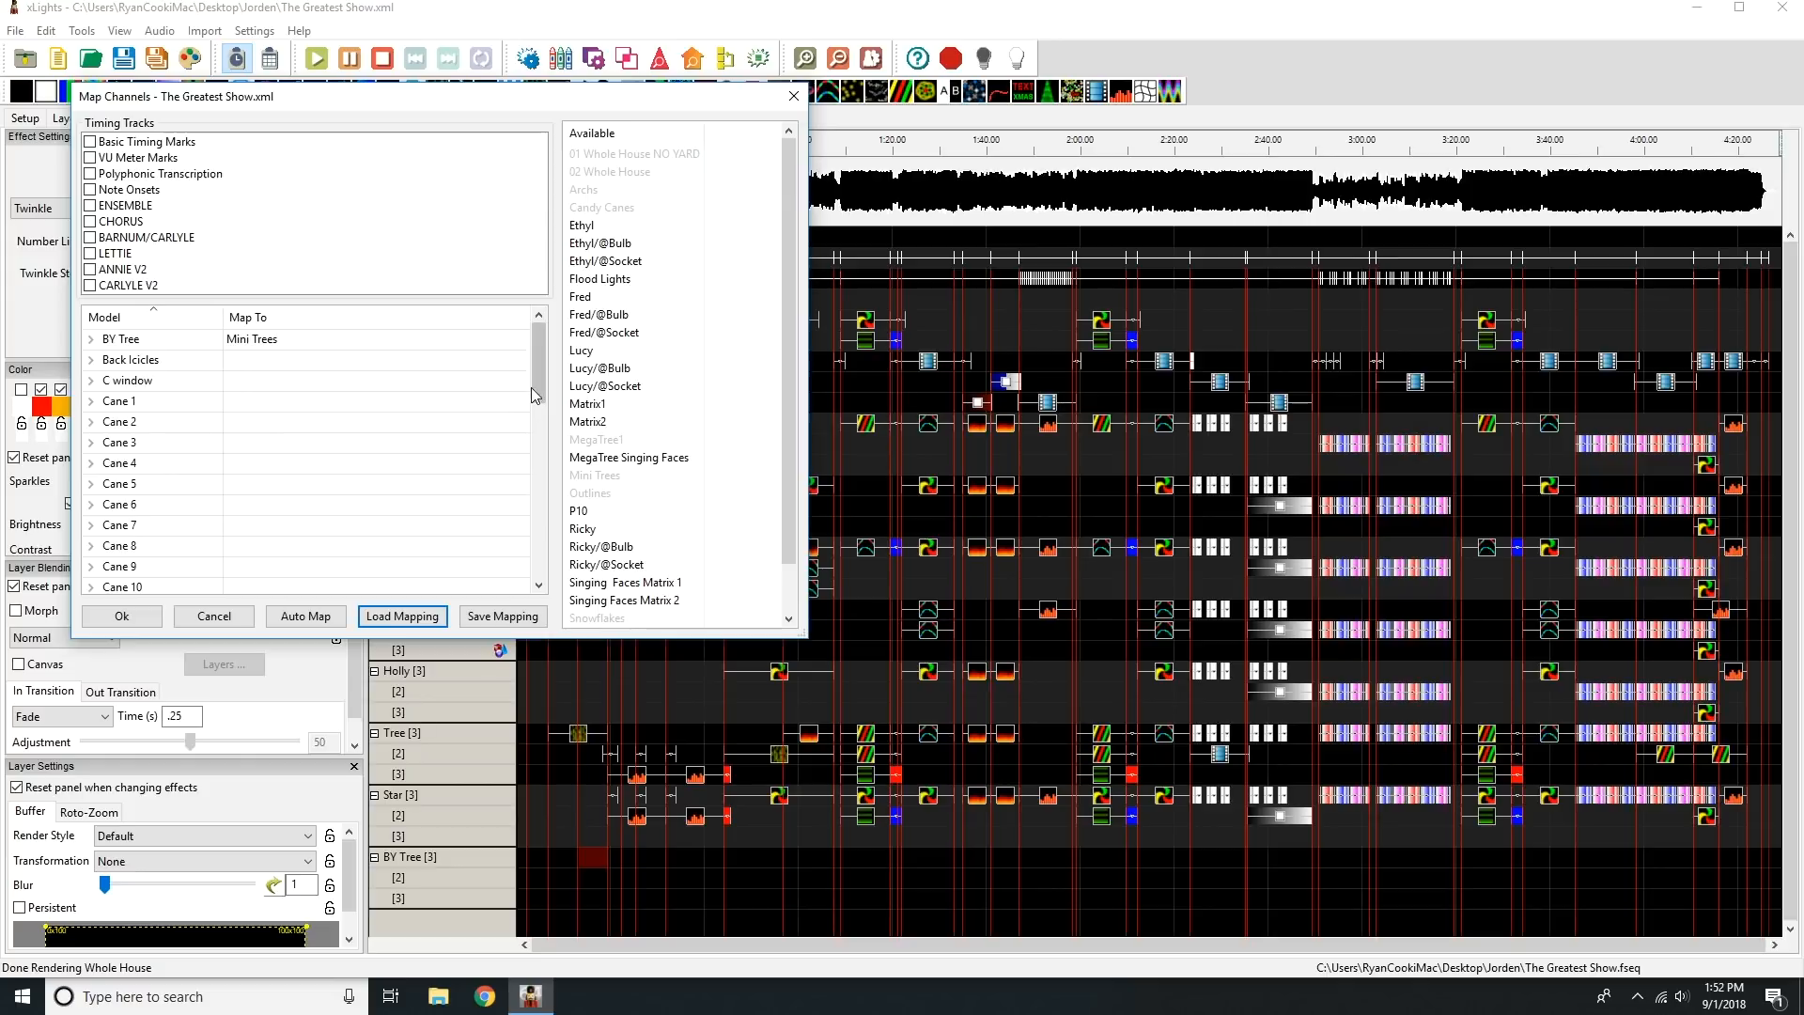
mouse_move(535, 381)
left_mouse_down()
mouse_move(537, 422)
mouse_move(537, 374)
left_mouse_up()
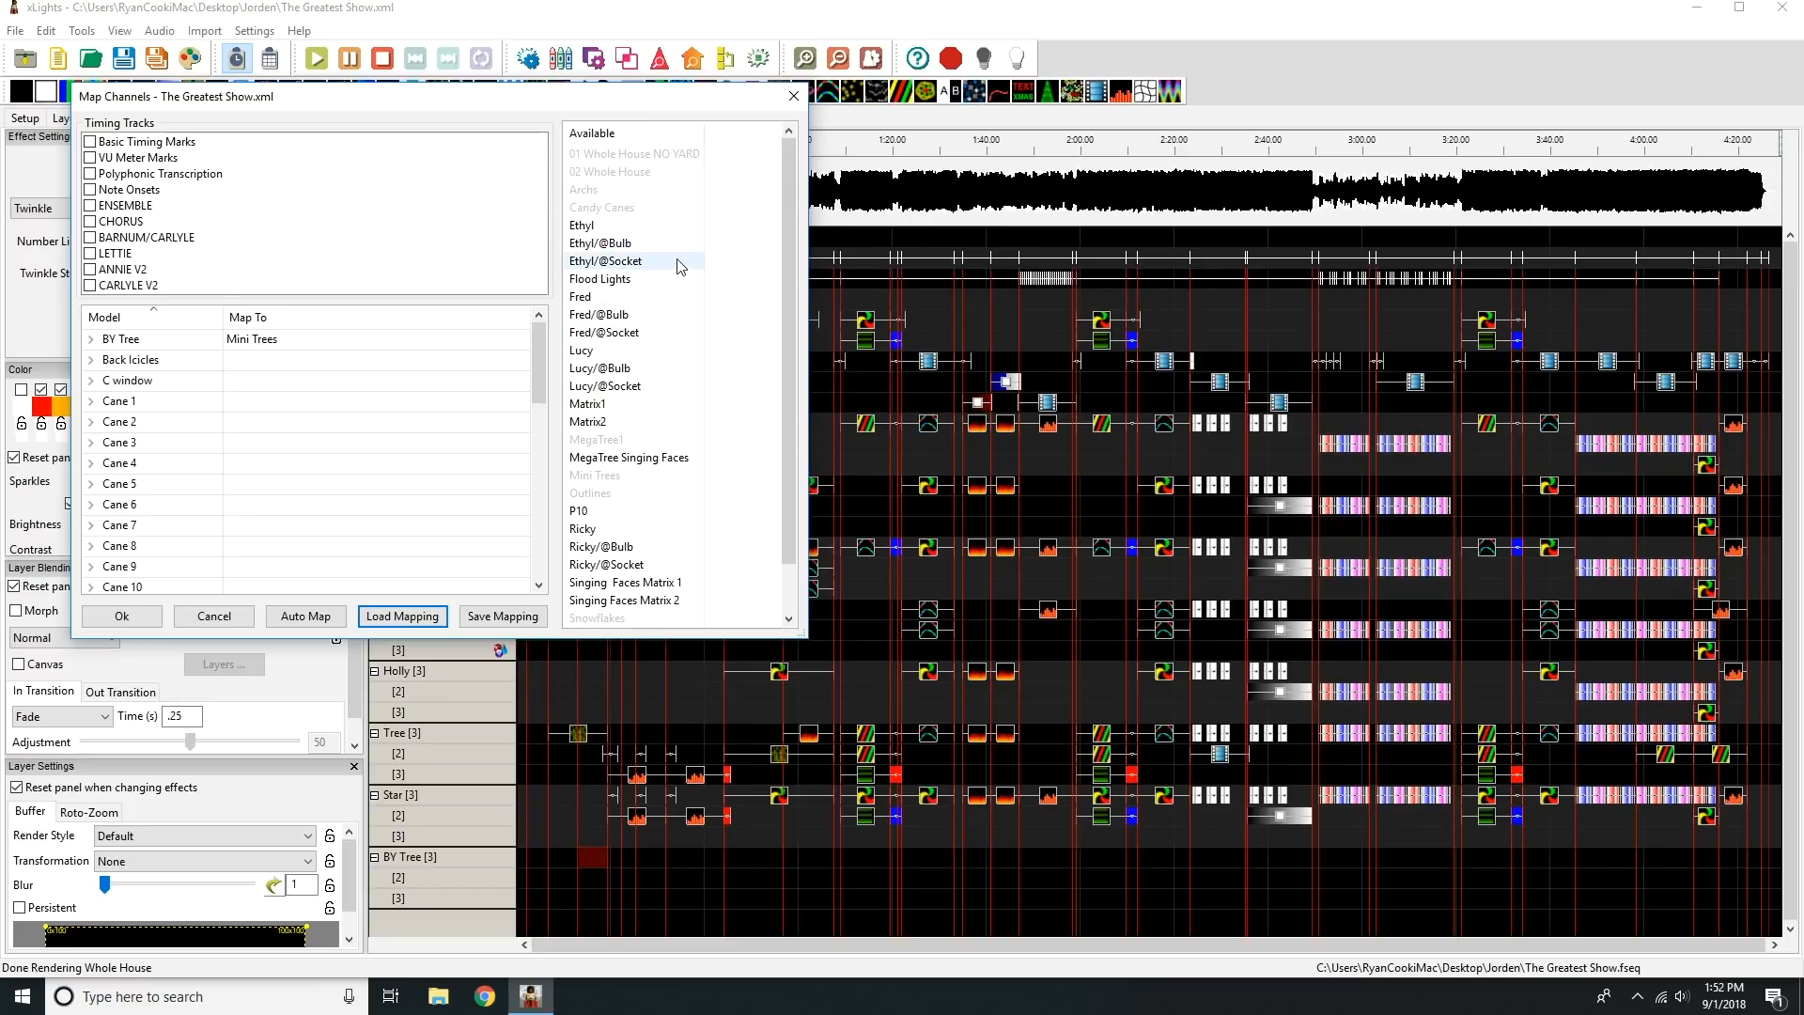
left_click_drag(583, 618, 280, 336)
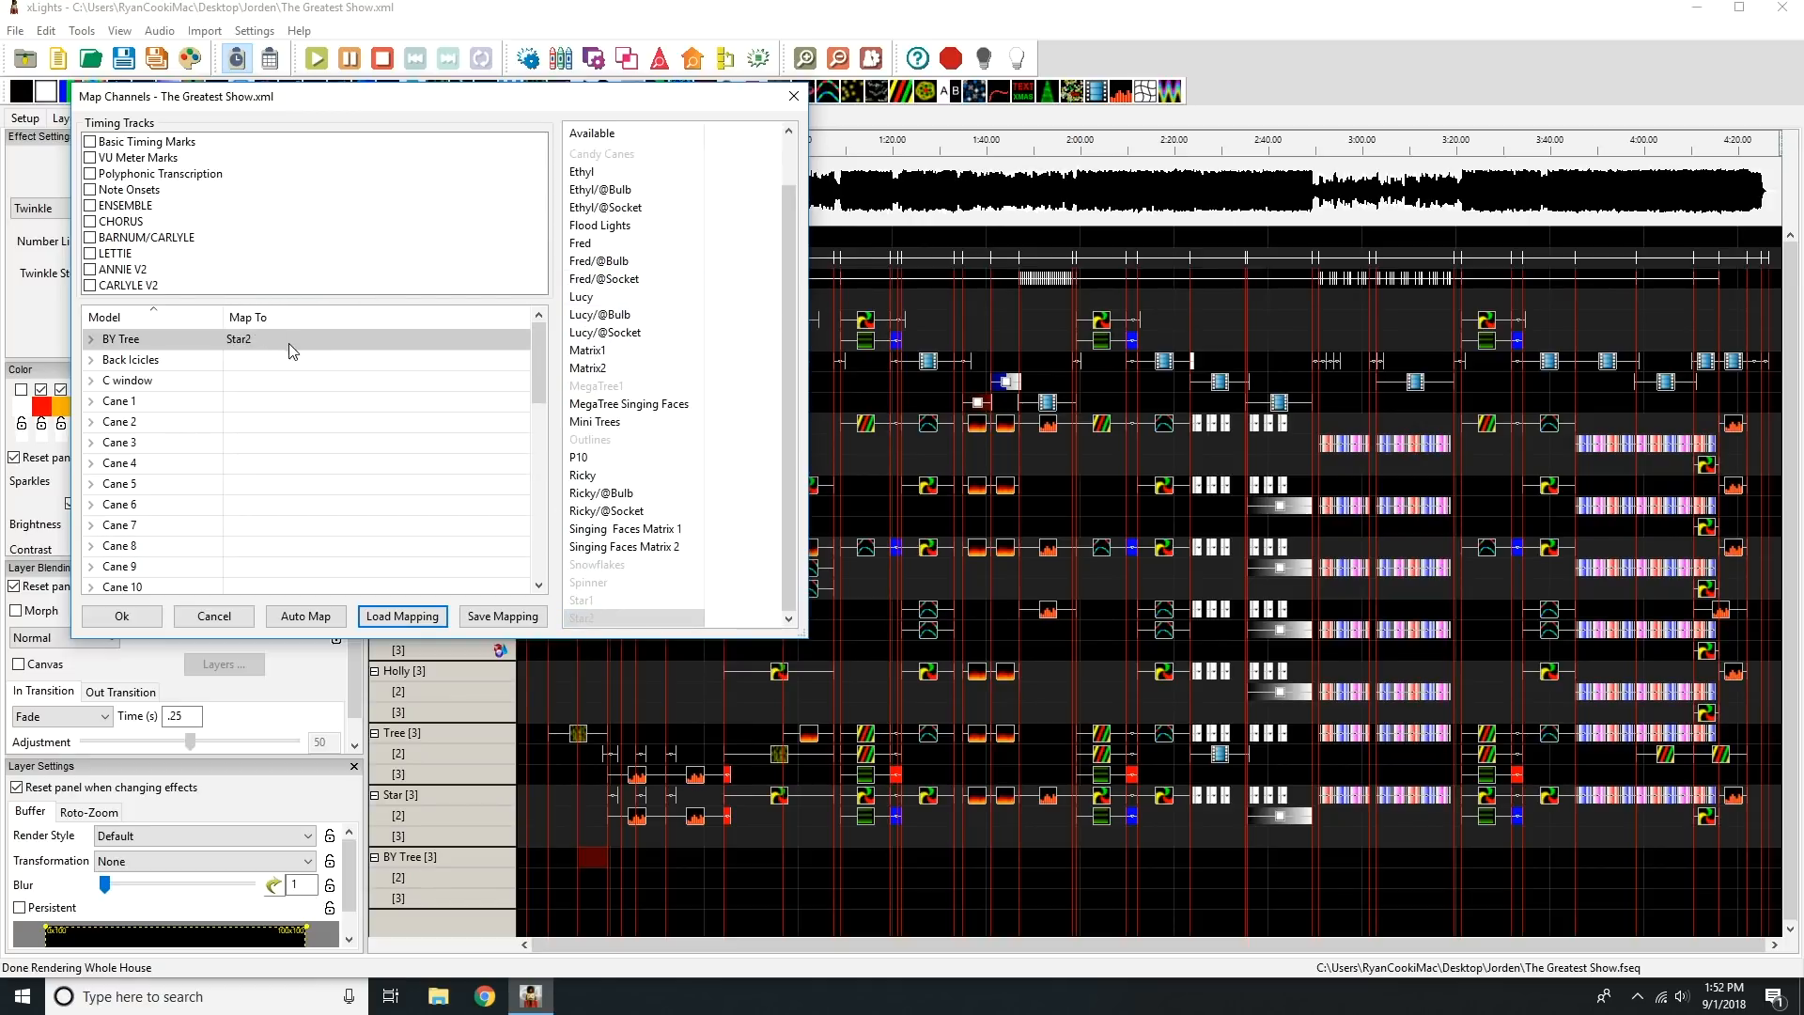
Save the channel mapping over the existing mapping.xmap and import the mapped effects into the sequence.
left_click(489, 619)
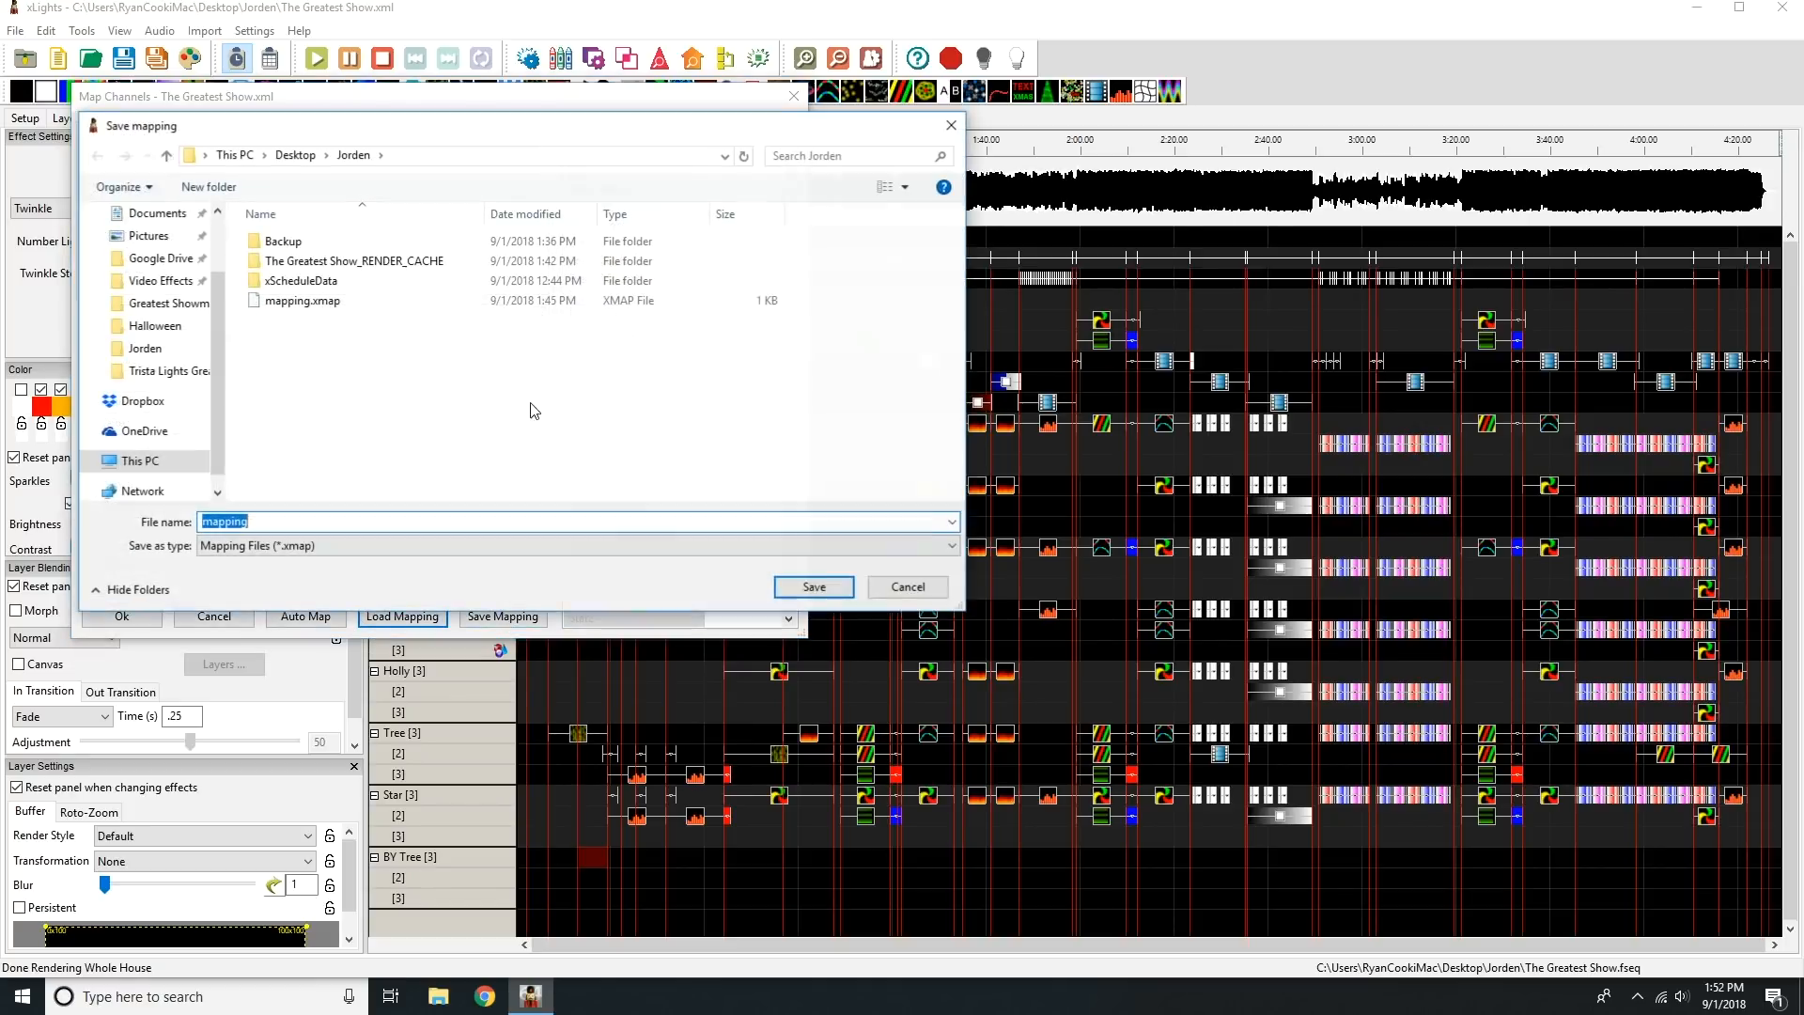
left_click(406, 299)
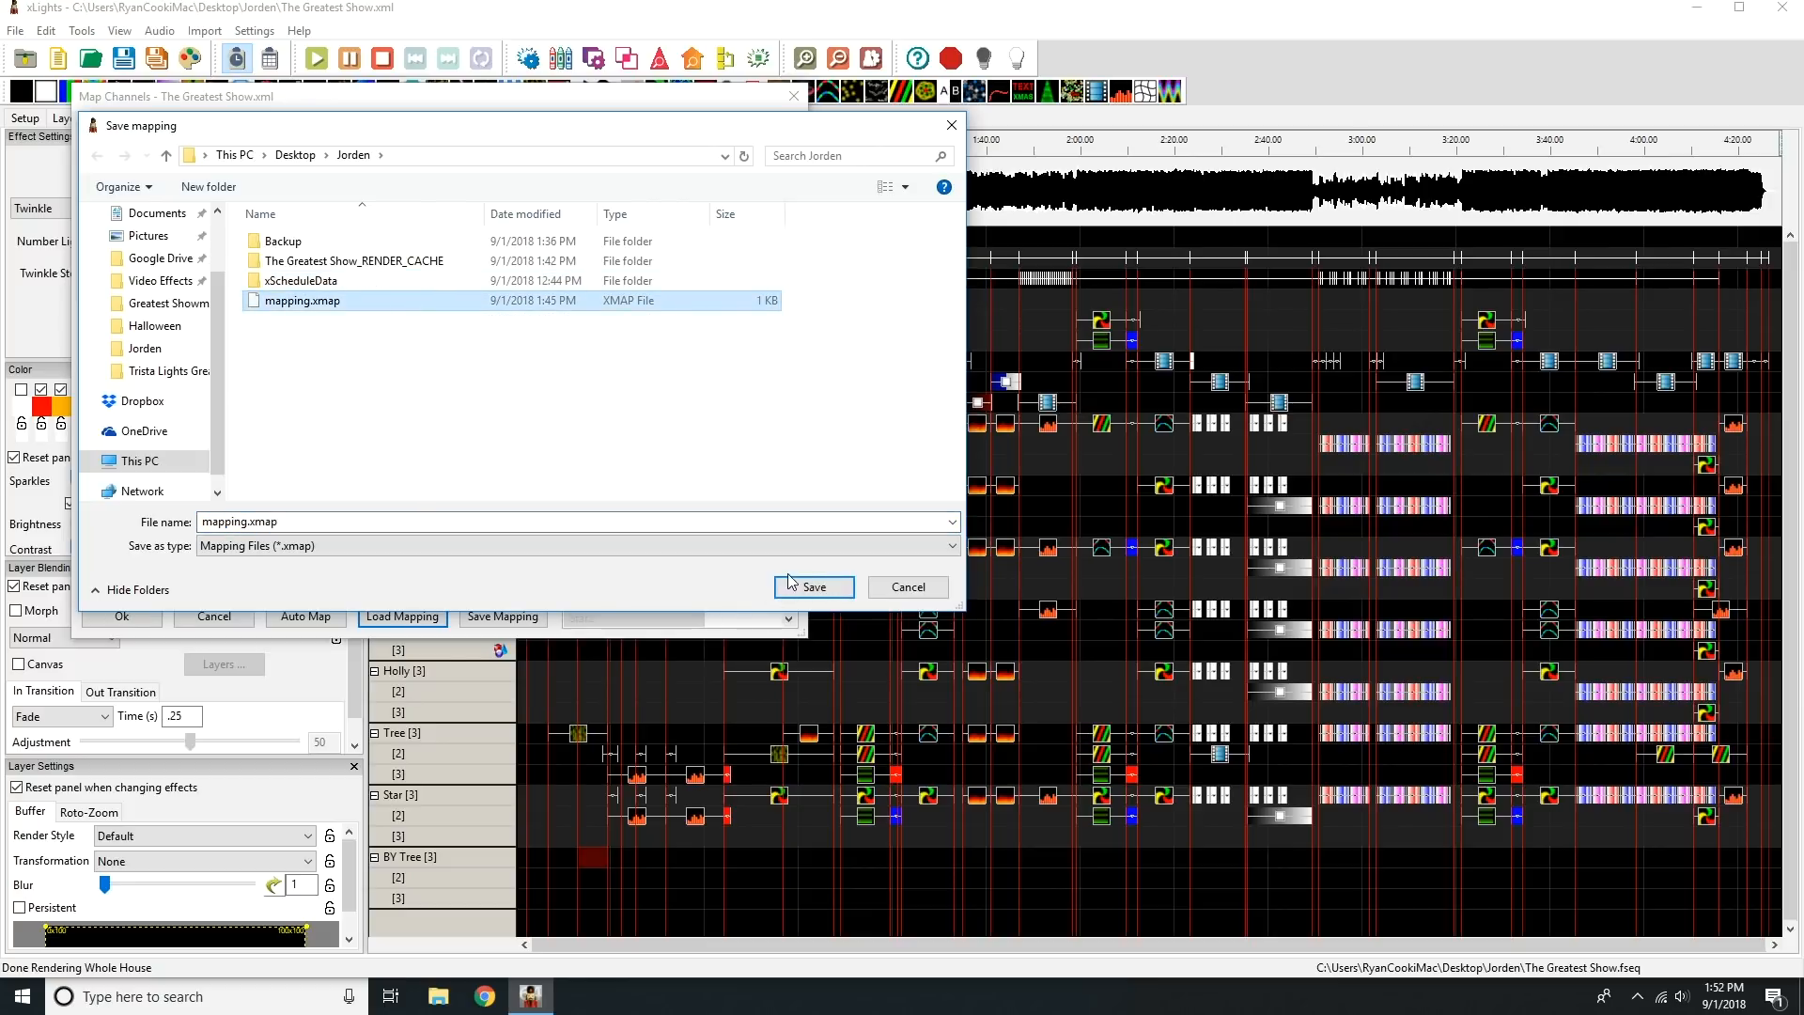
left_click(814, 586)
left_click(957, 503)
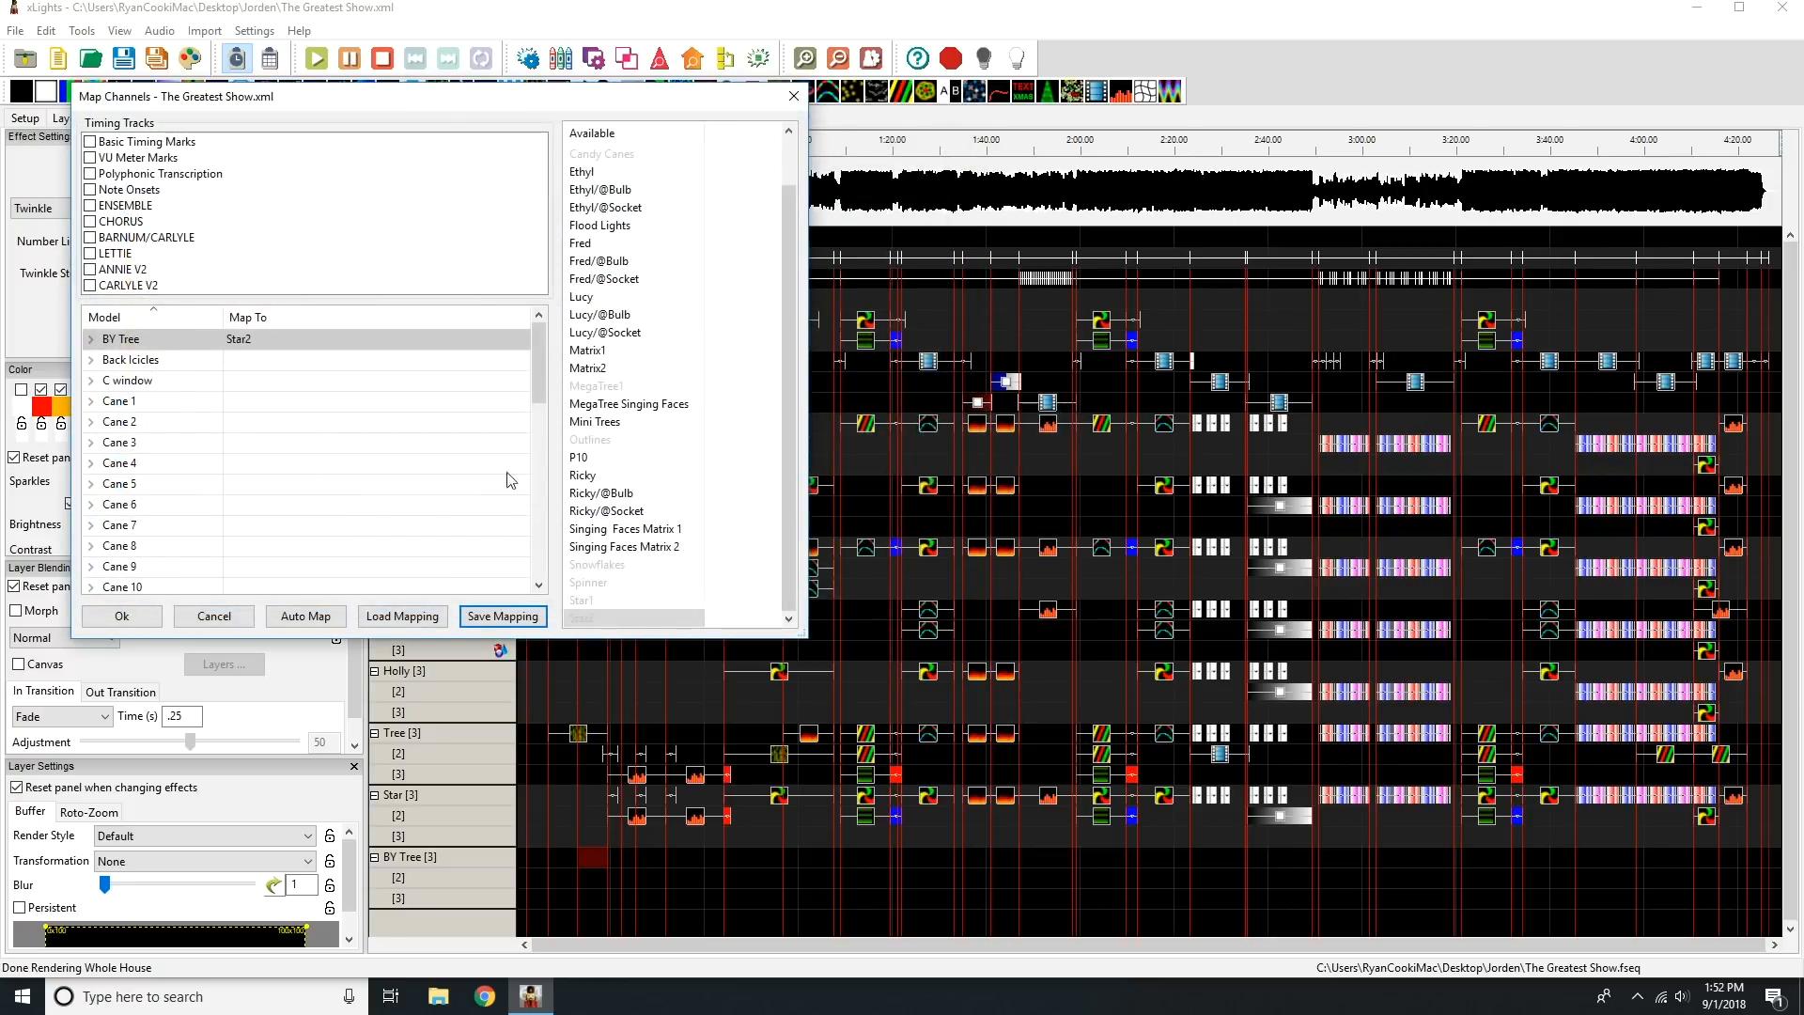
left_click(122, 616)
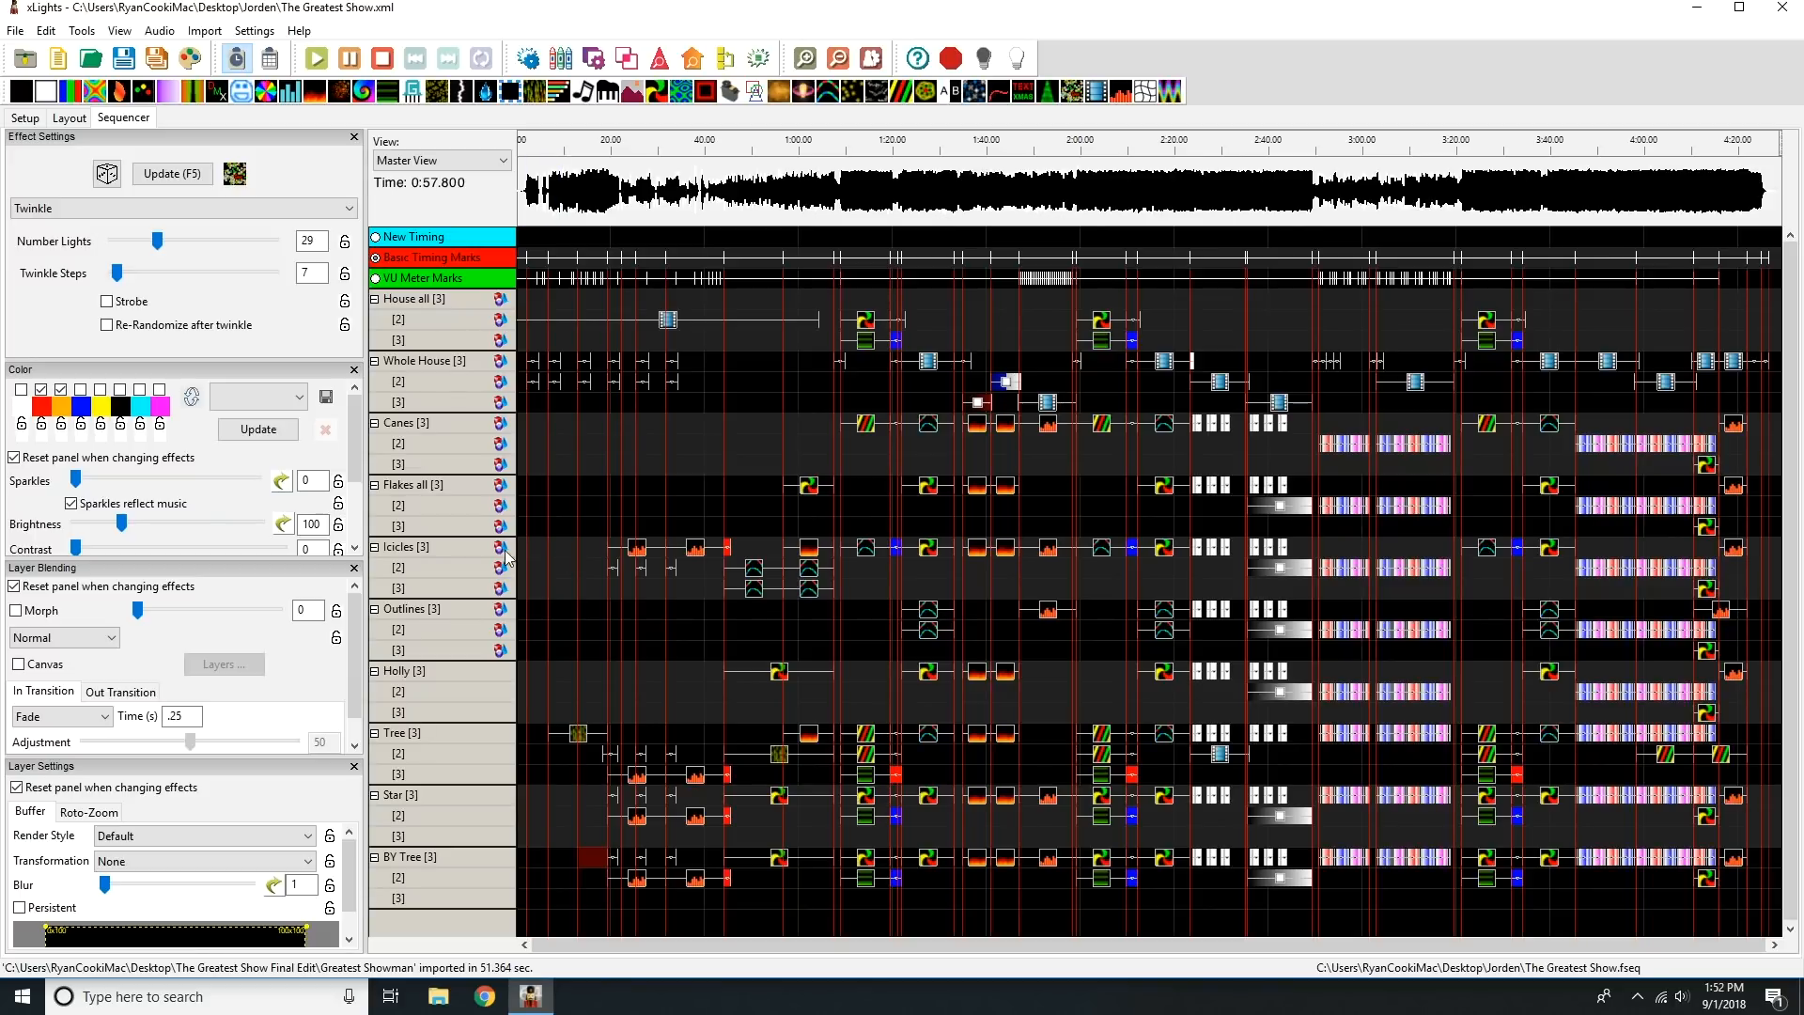
left_click_drag(519, 543, 885, 597)
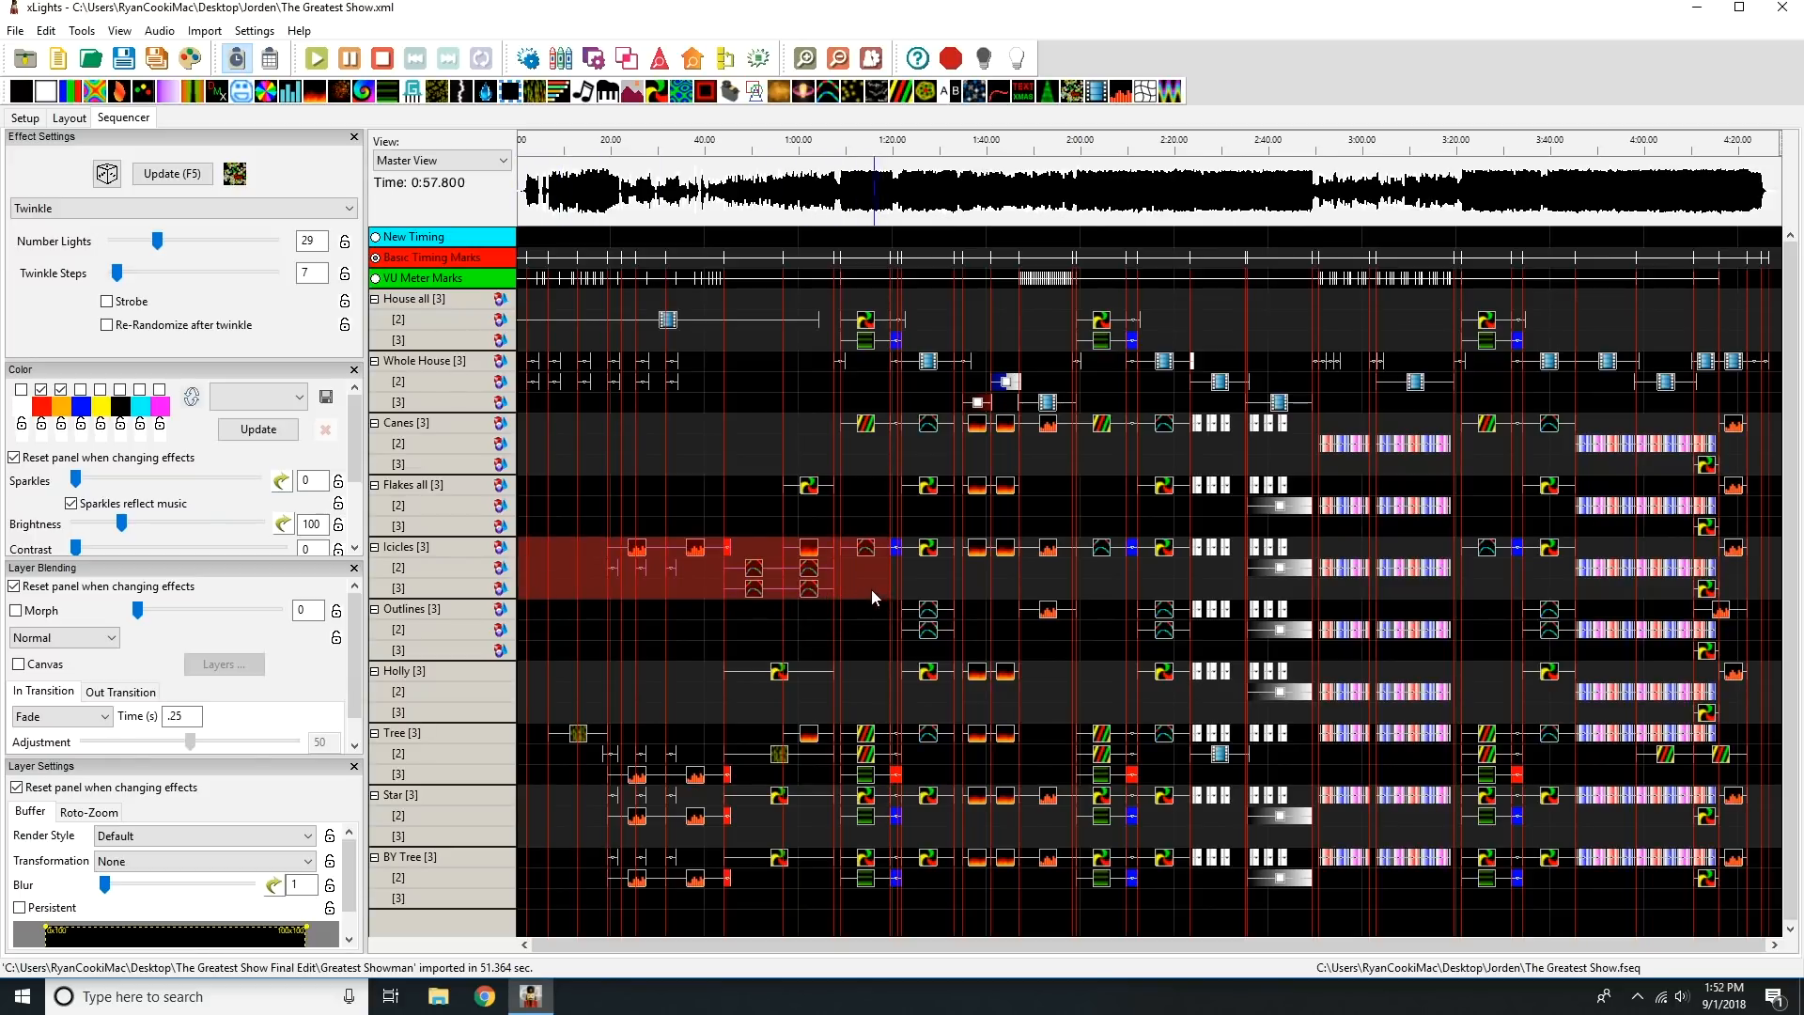
left_click(867, 568)
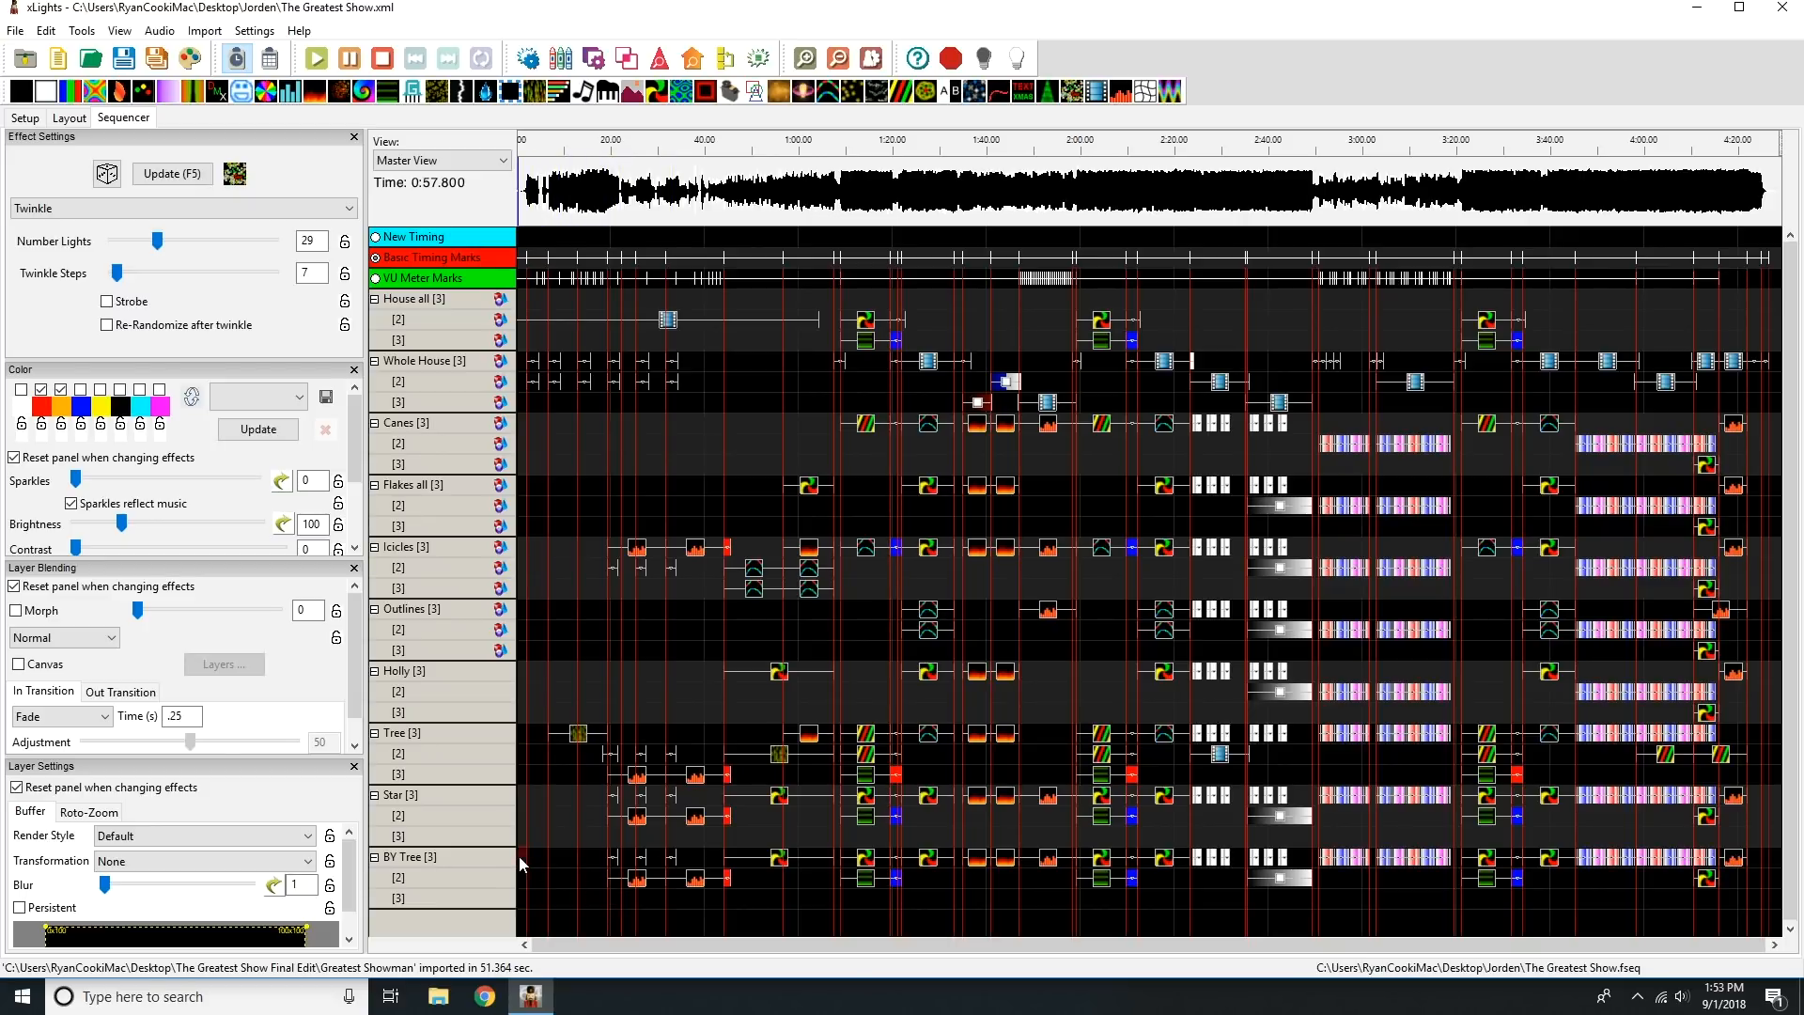
left_click_drag(519, 856, 1767, 916)
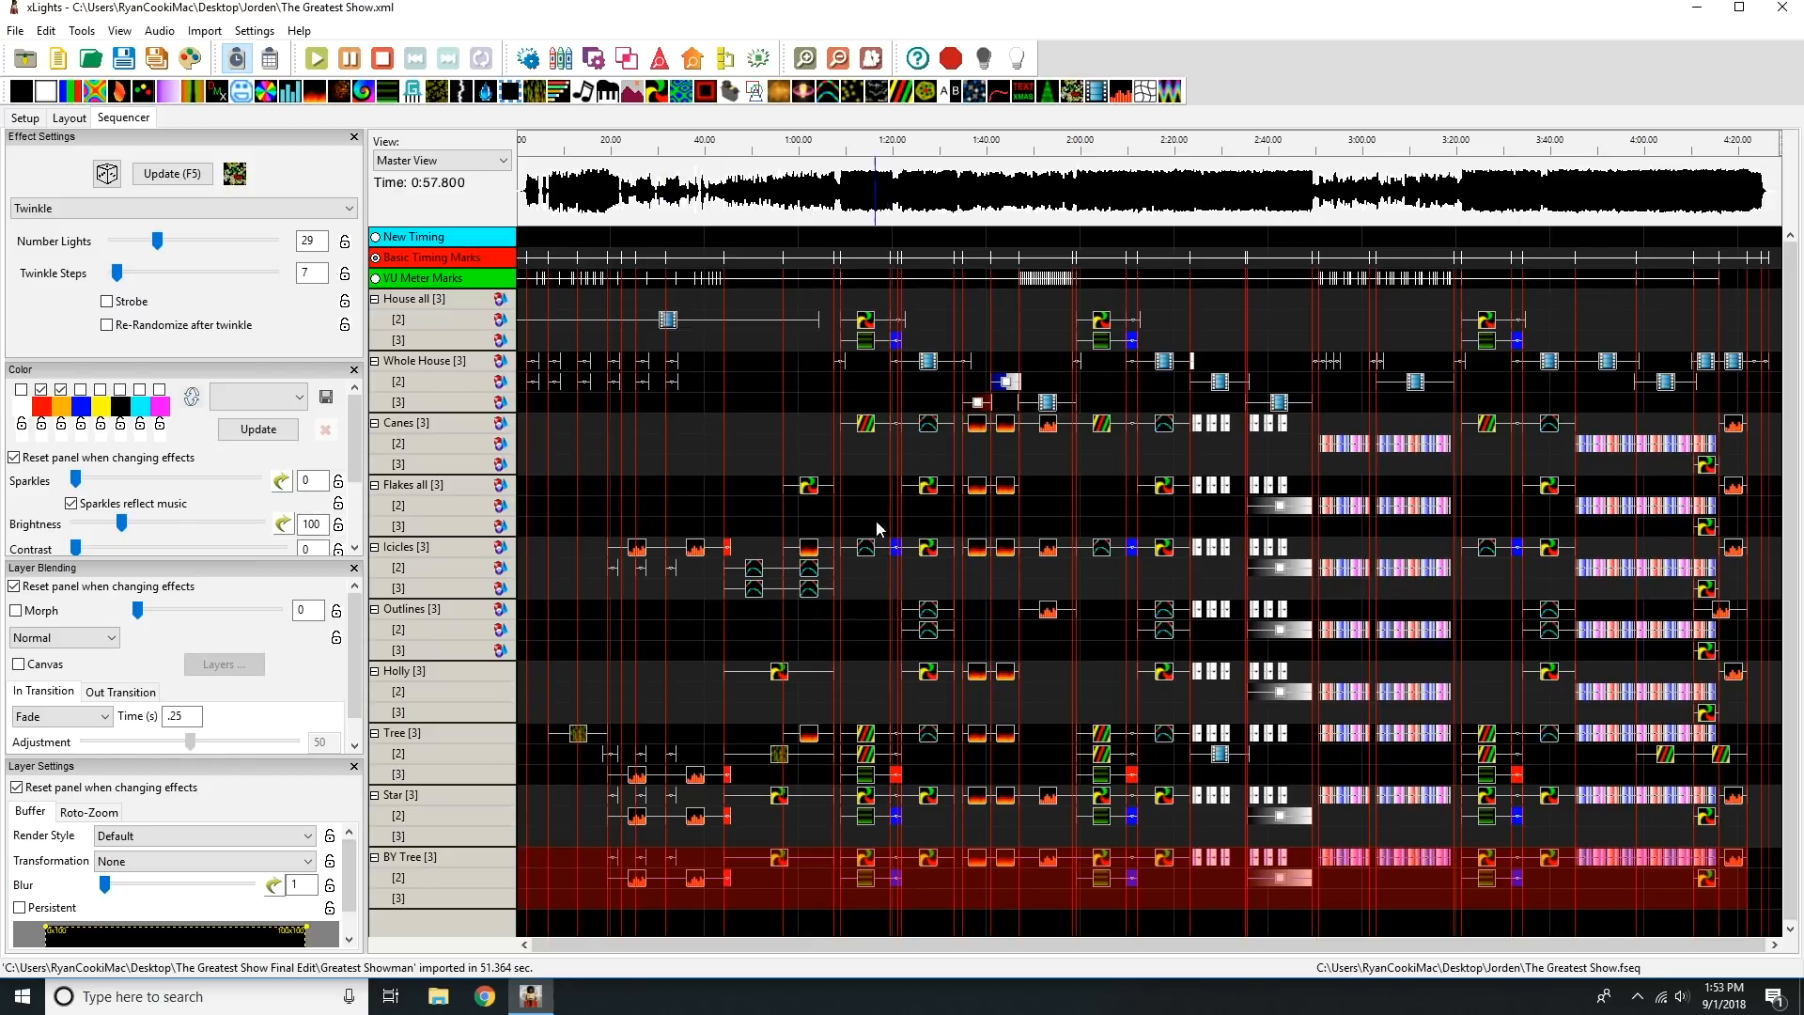
left_click(926, 511)
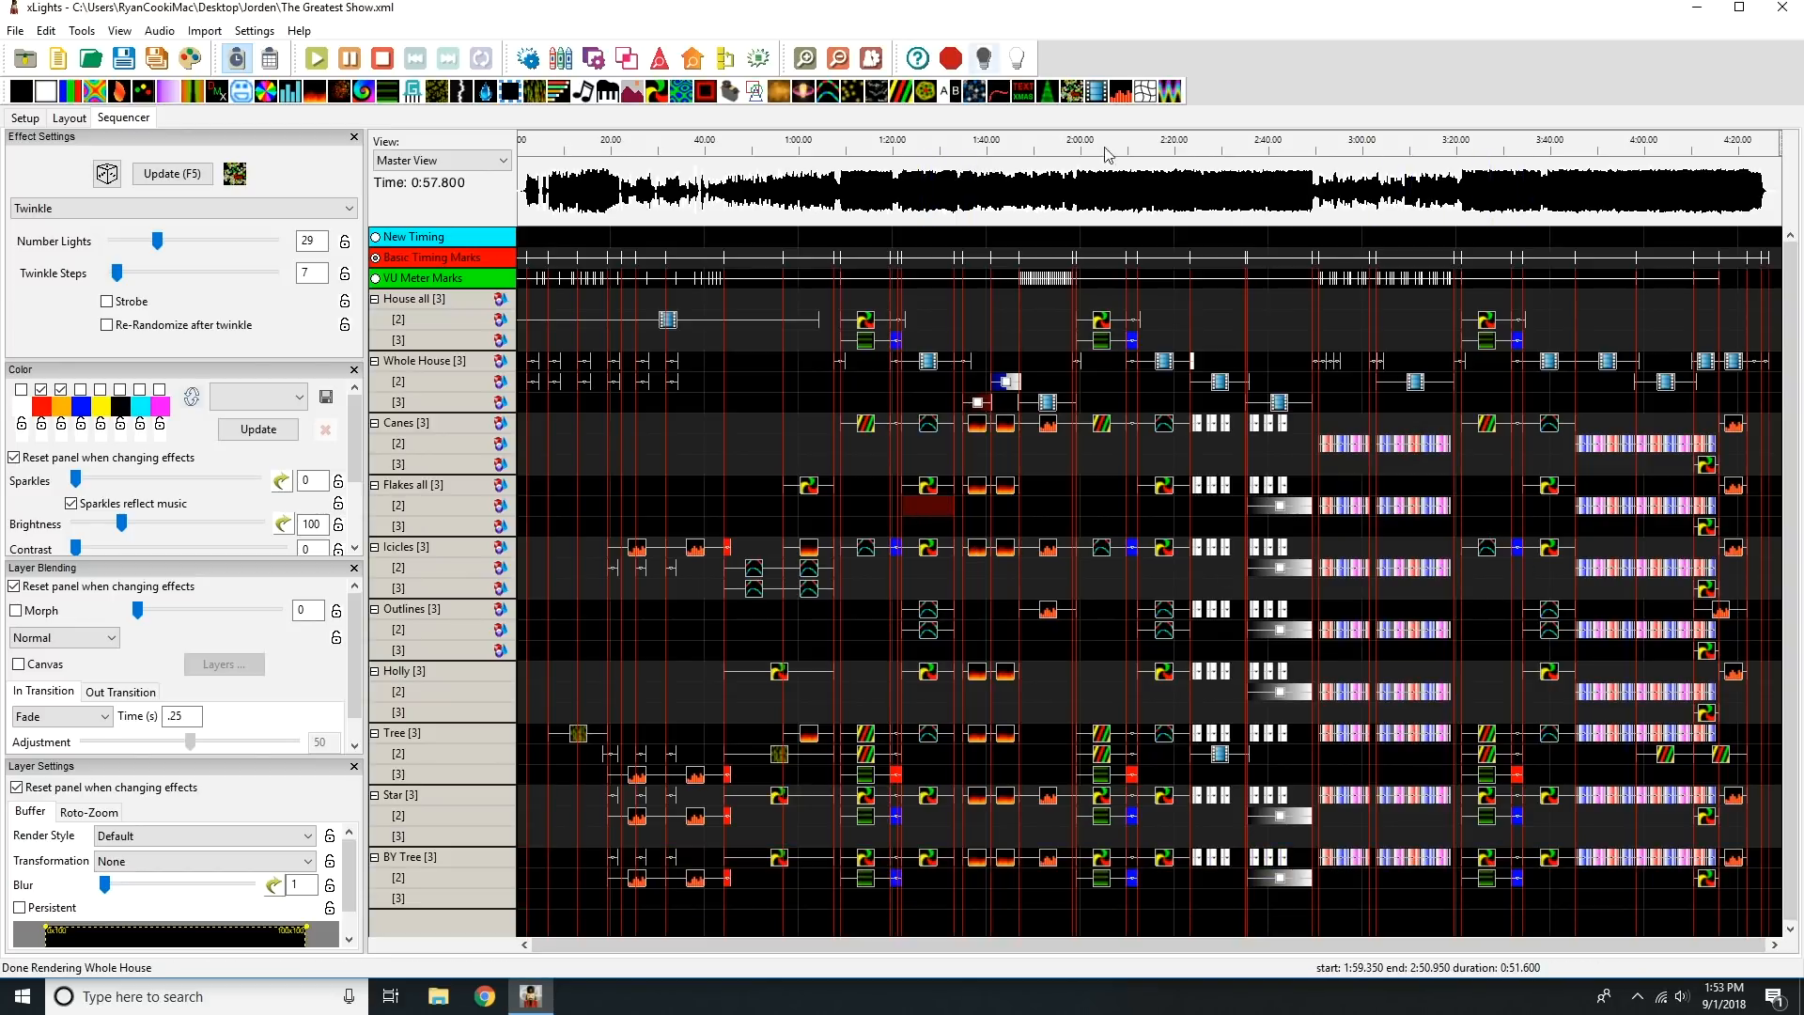
Open the House Preview window.
left_click(82, 31)
mouse_move(119, 30)
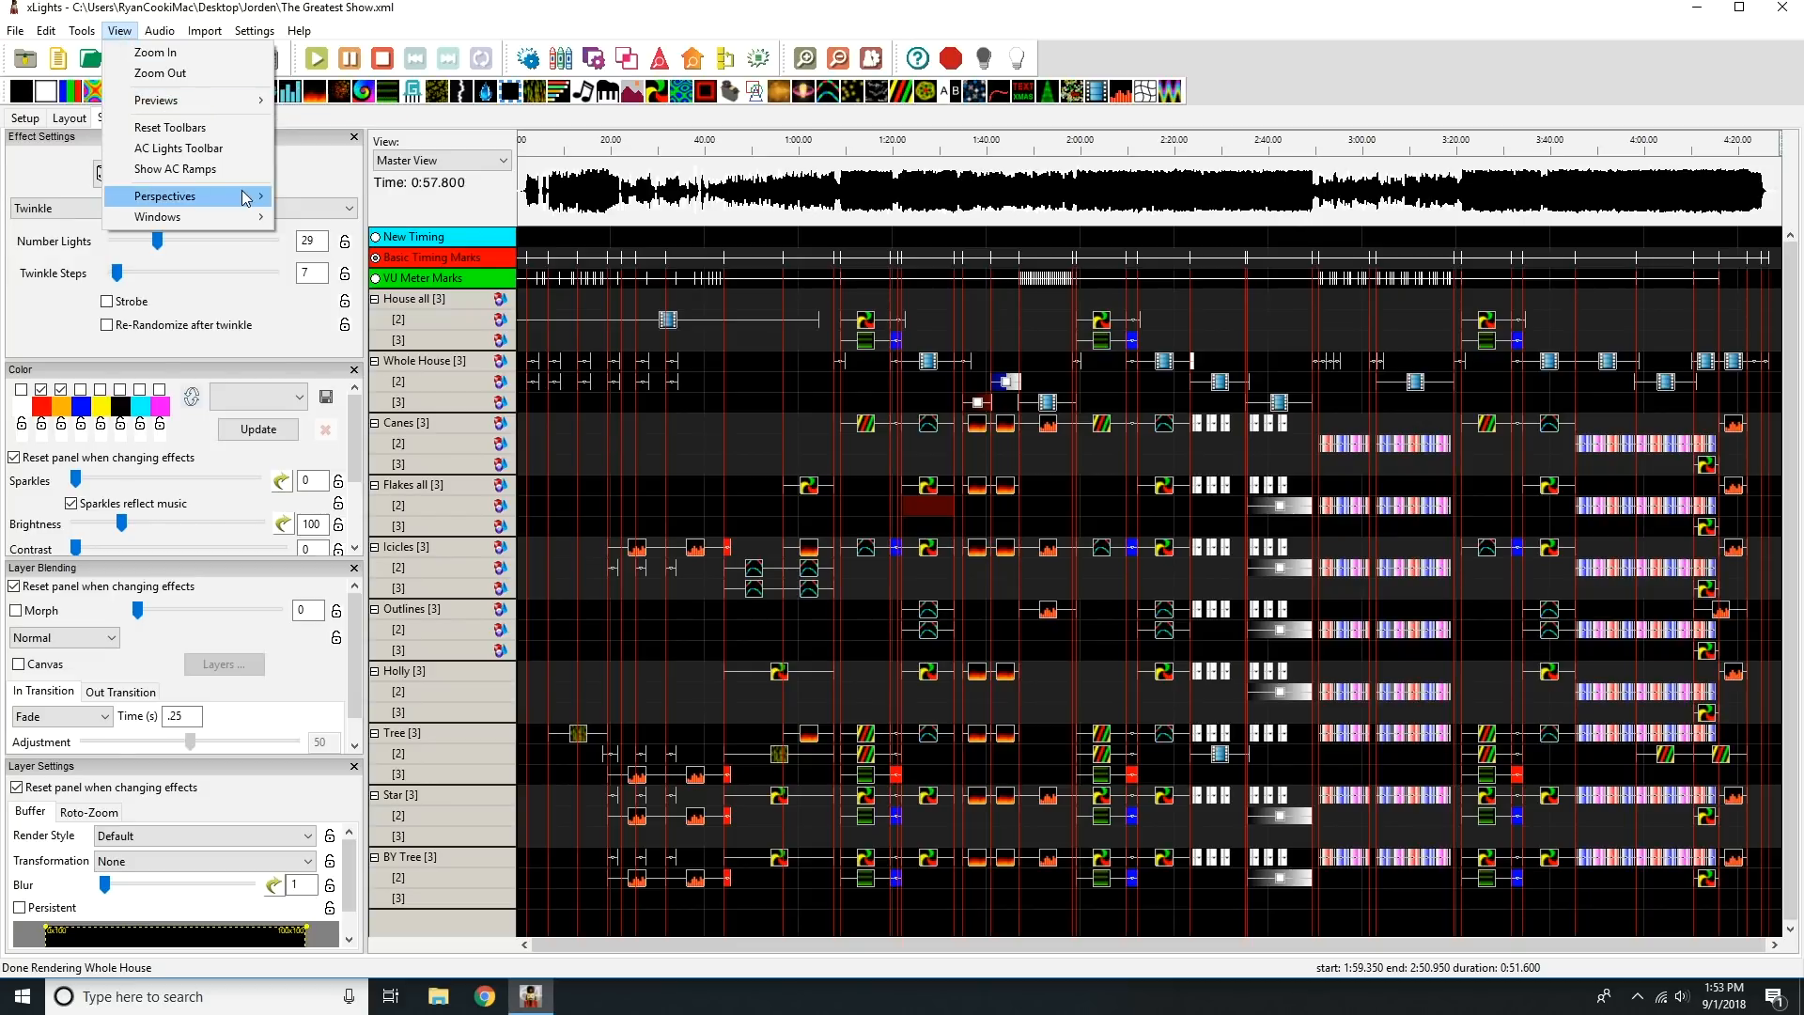
mouse_move(243, 228)
left_click(310, 236)
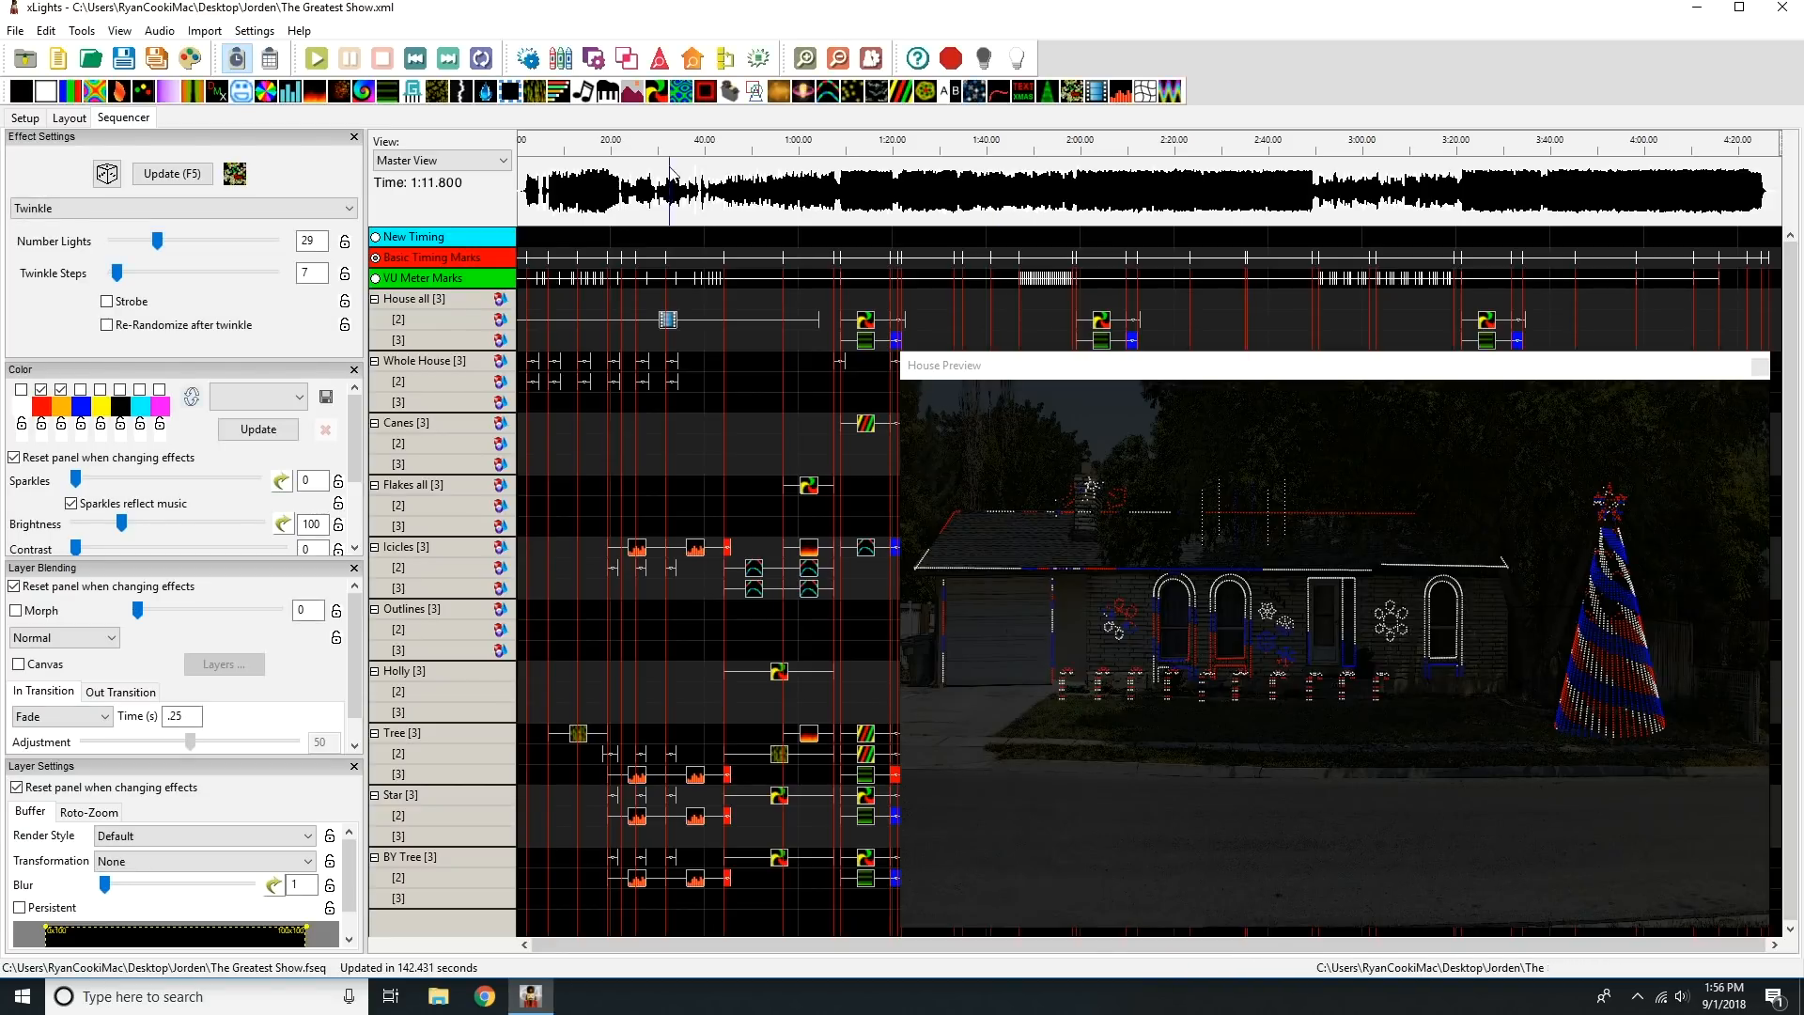
Play the sequence in the House Preview from about 0:55, skip forward in stages to beyond 2:50, and close the preview.
left_click(775, 150)
key("space")
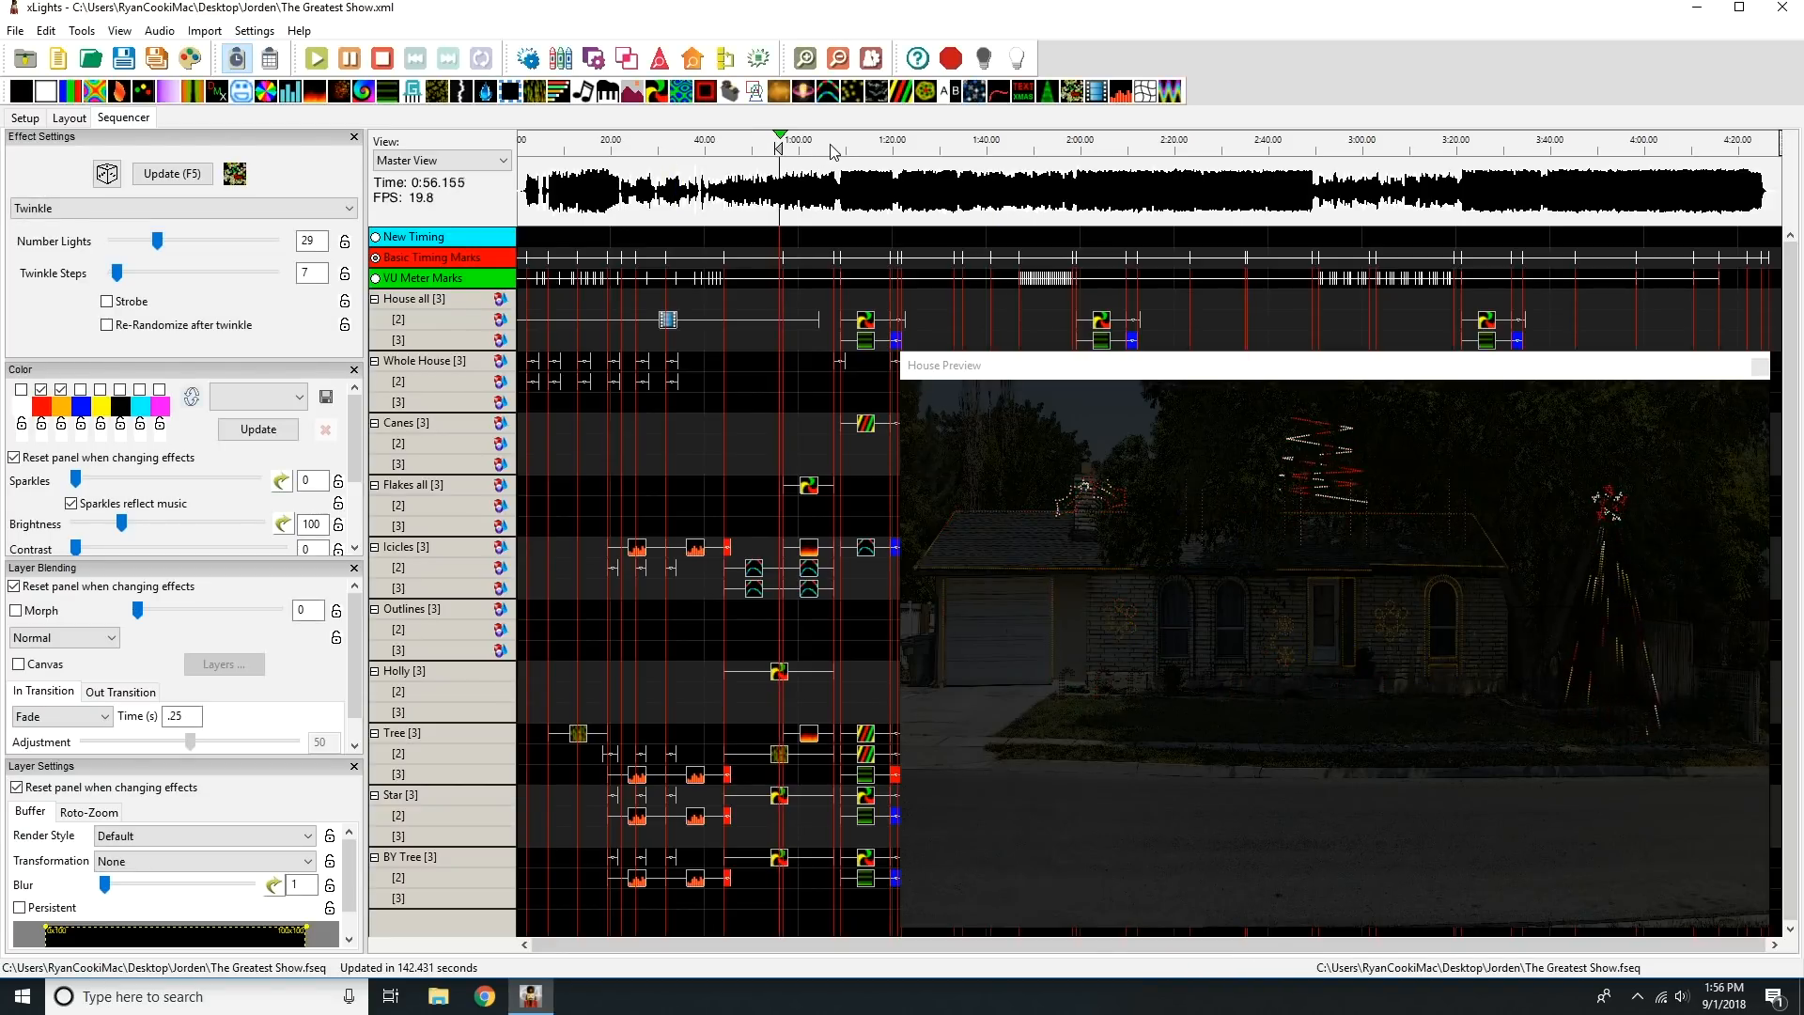
left_click(846, 148)
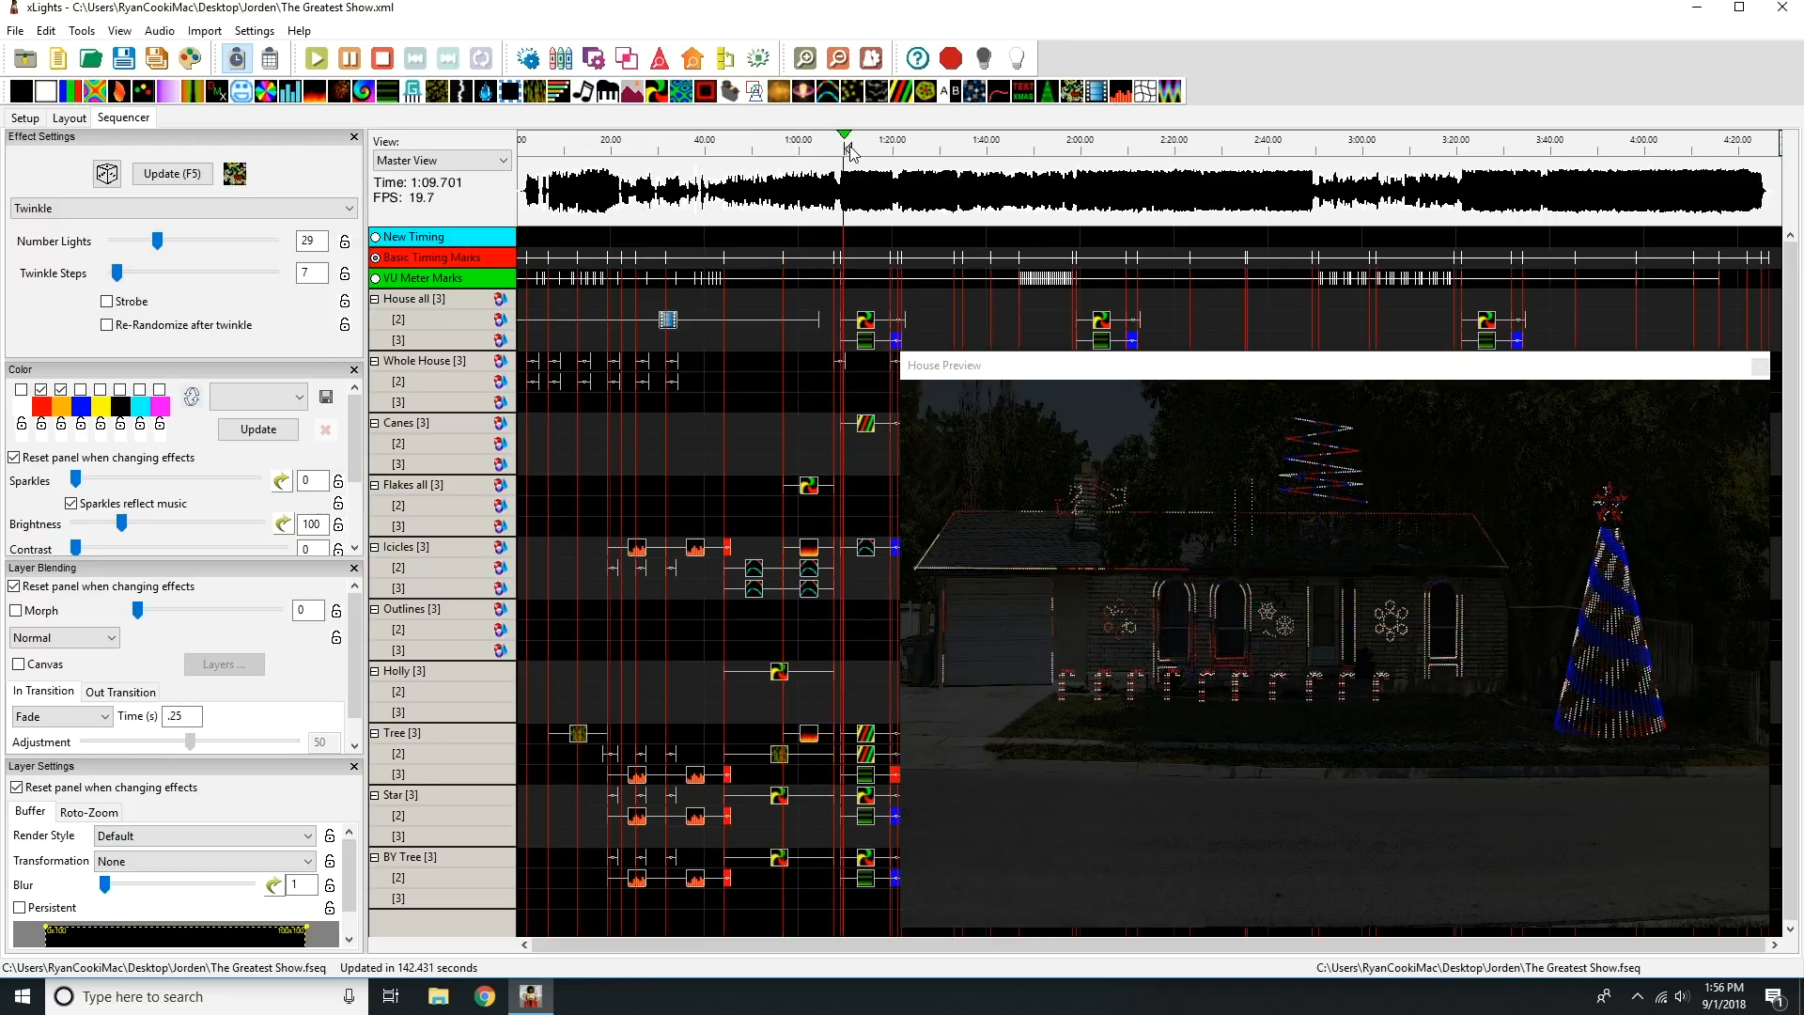
left_click(918, 150)
left_click(1046, 147)
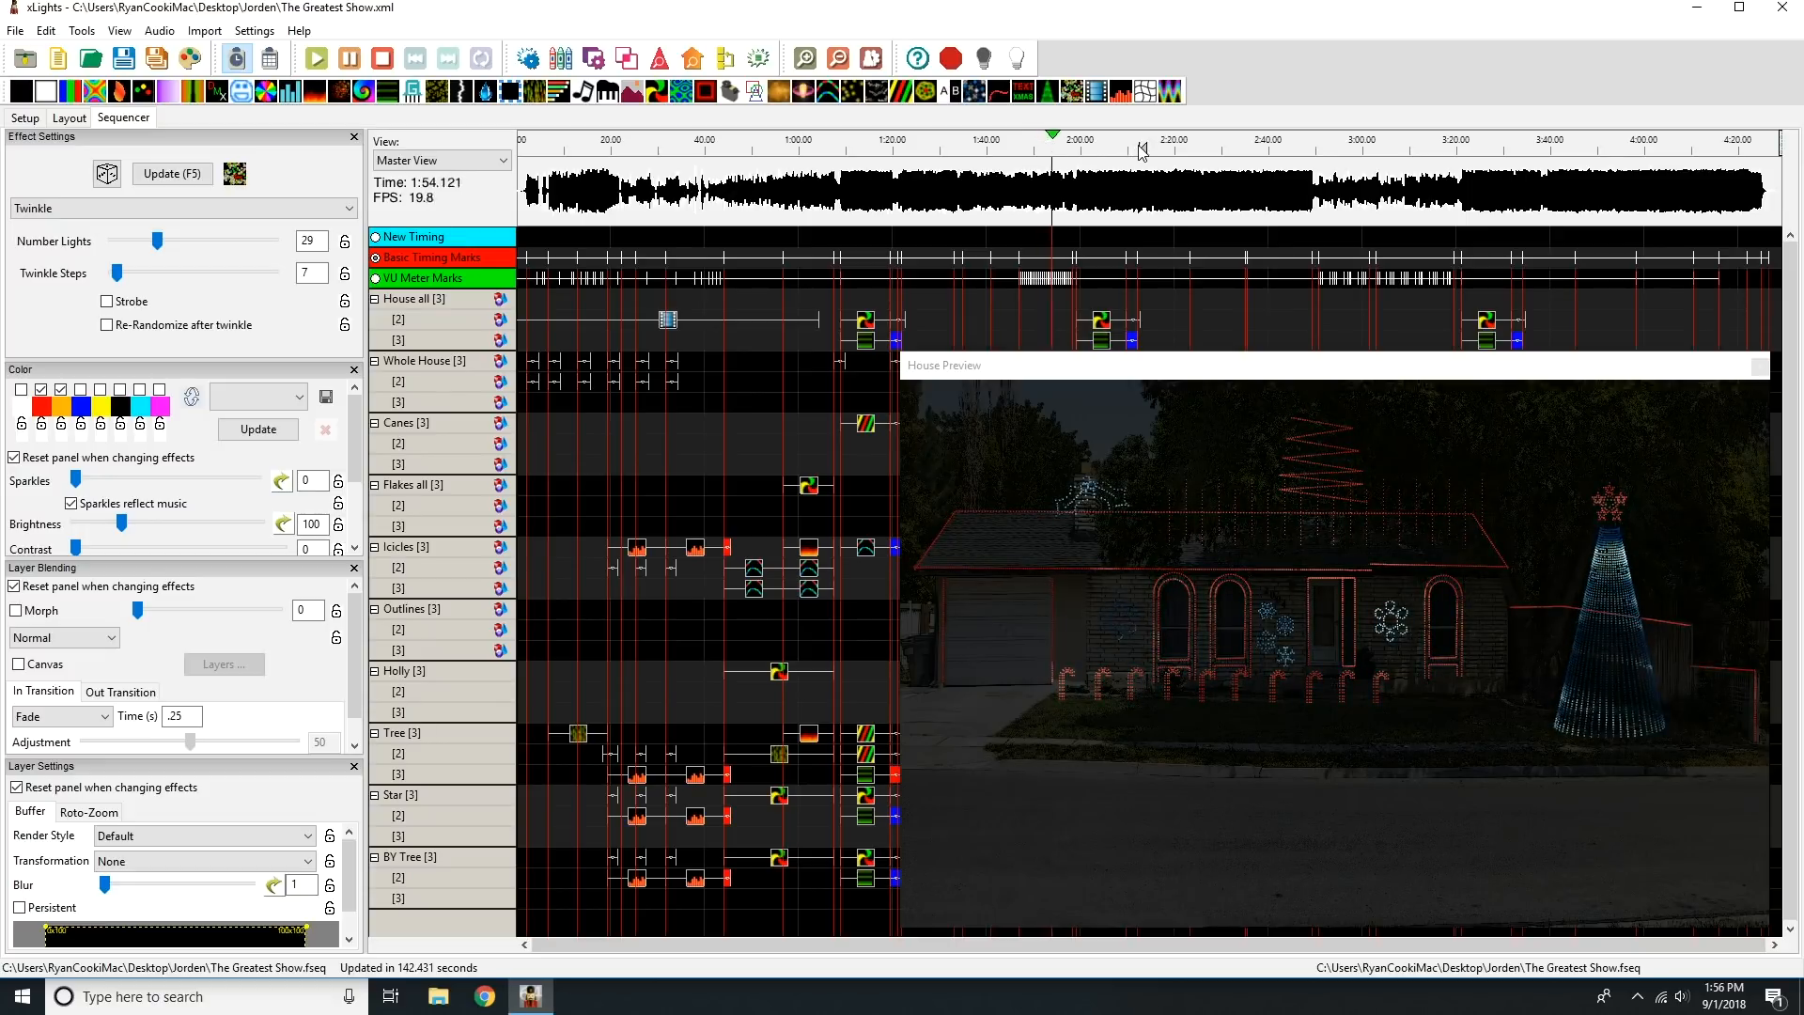
left_click(1138, 151)
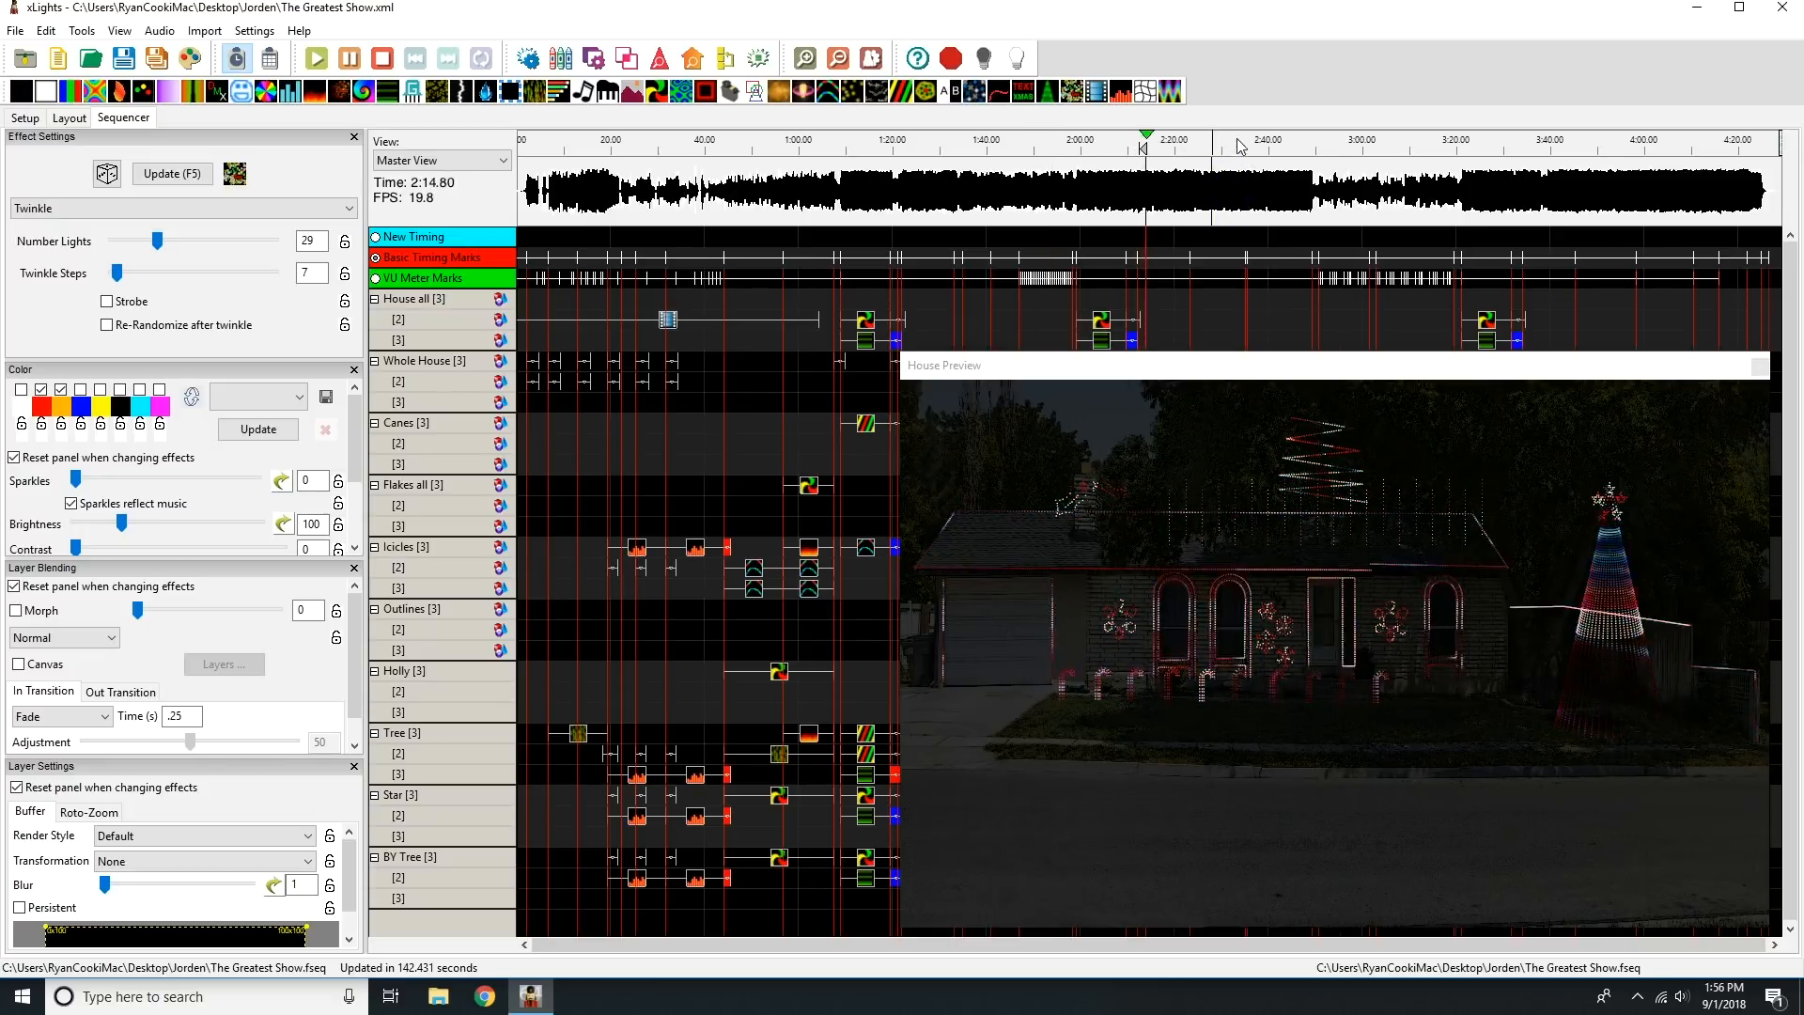
left_click(1337, 149)
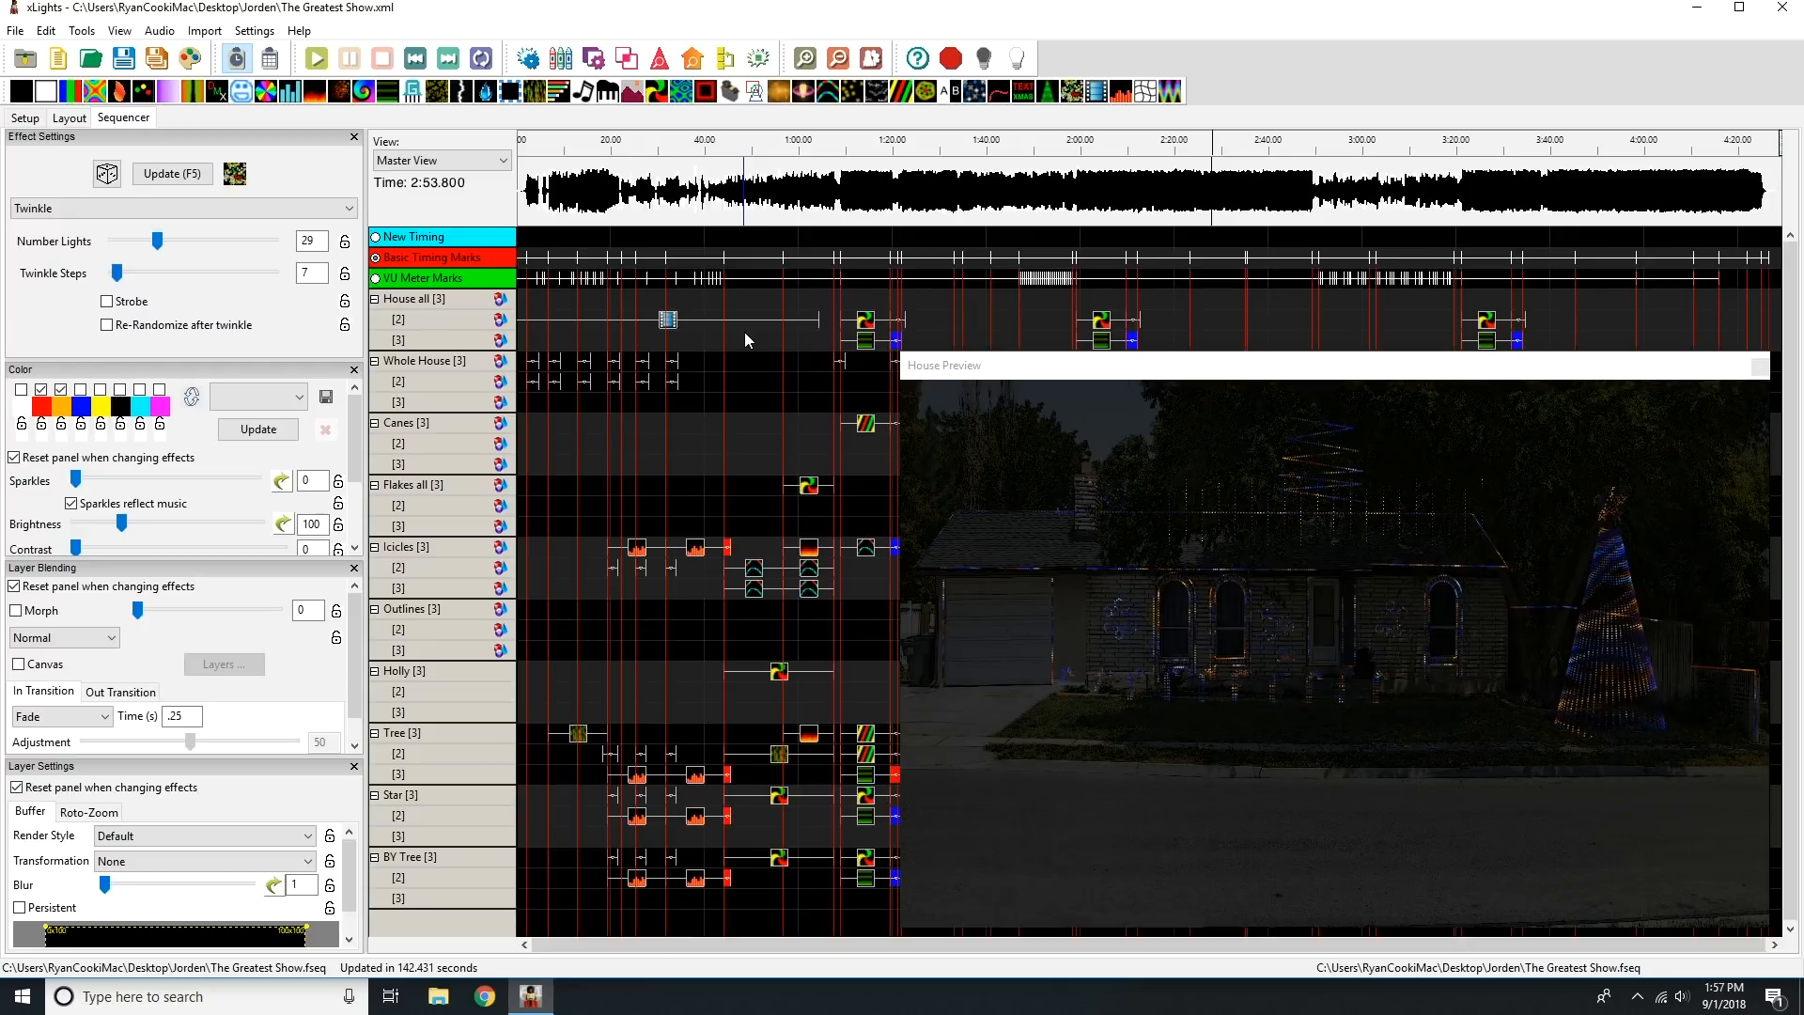
left_click(1755, 368)
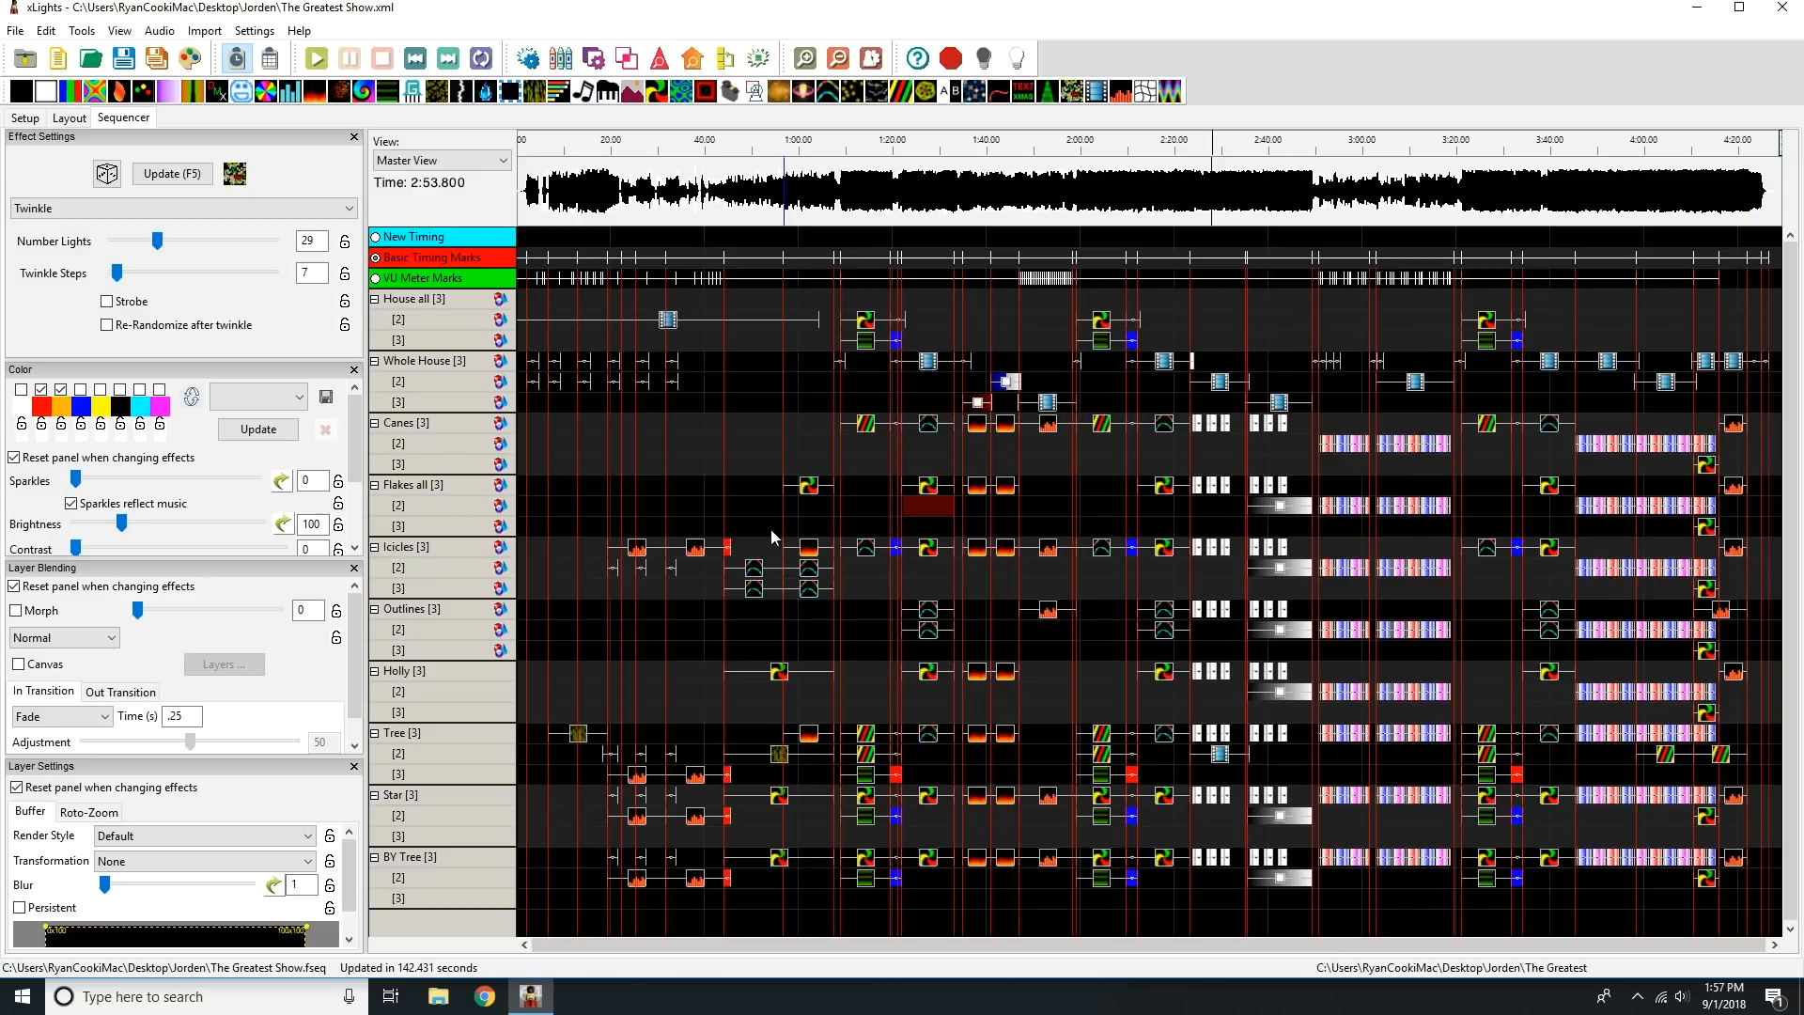
left_click_drag(521, 544, 1741, 582)
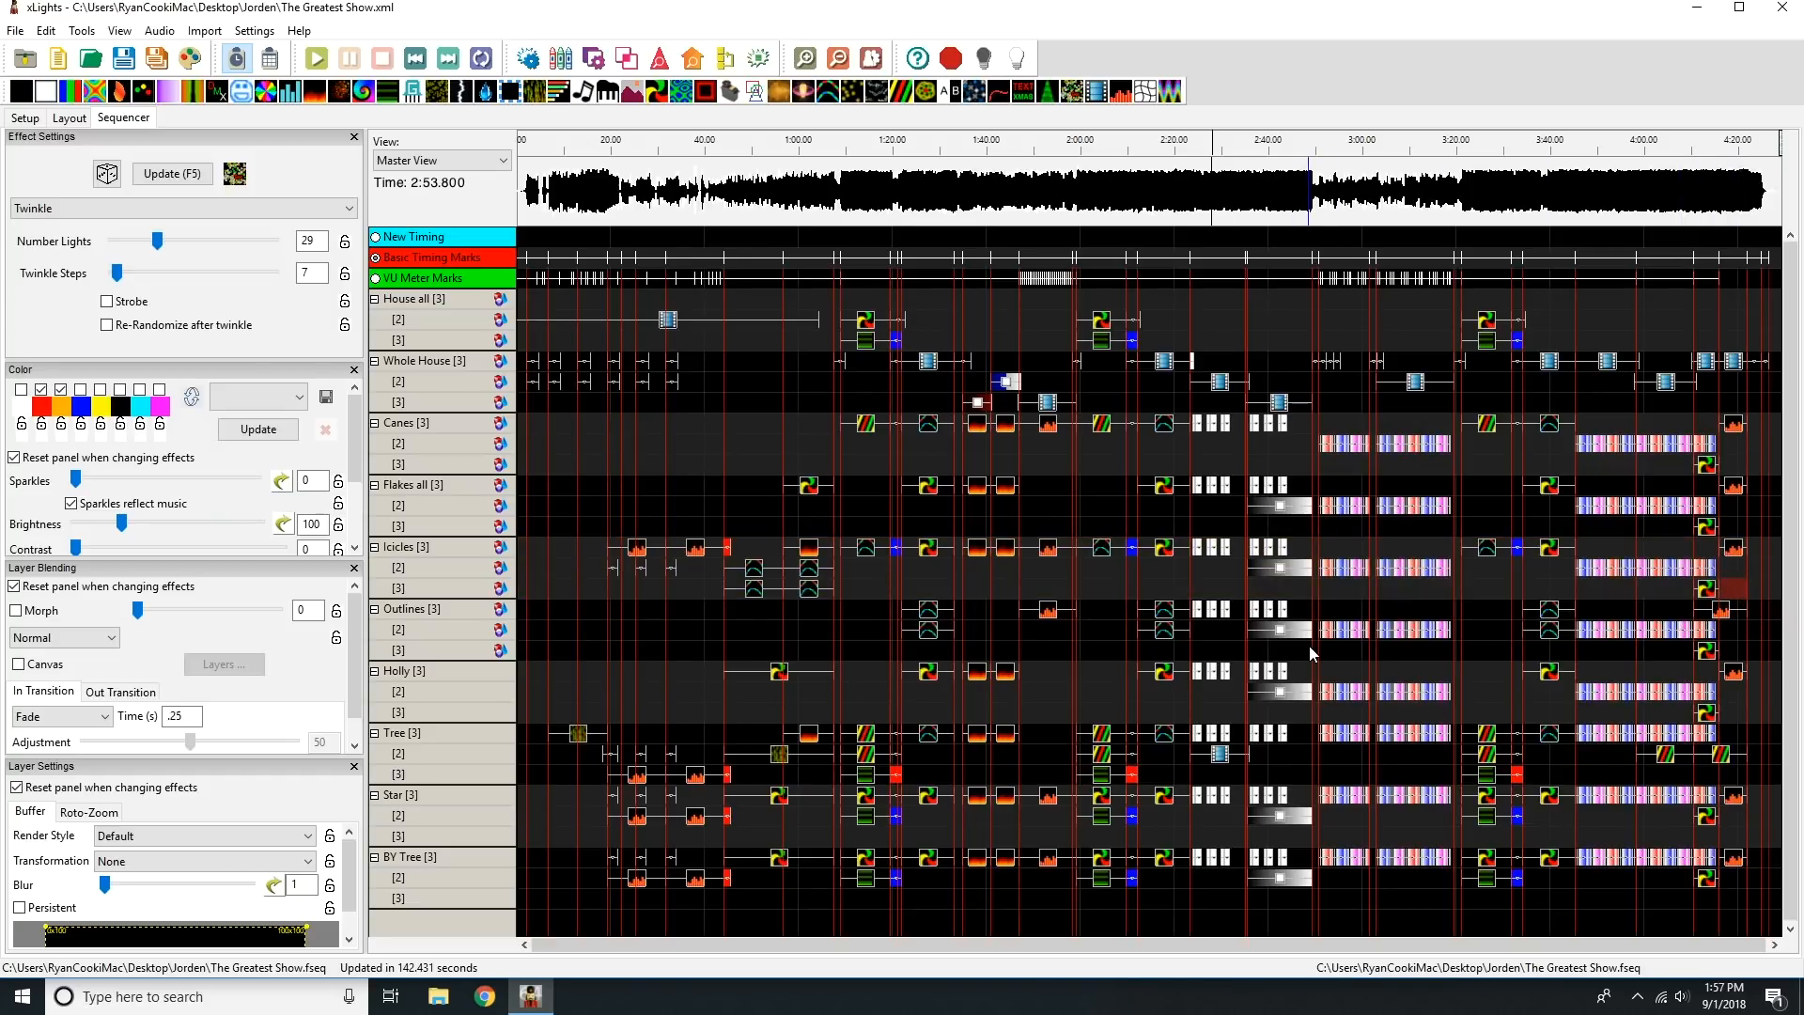